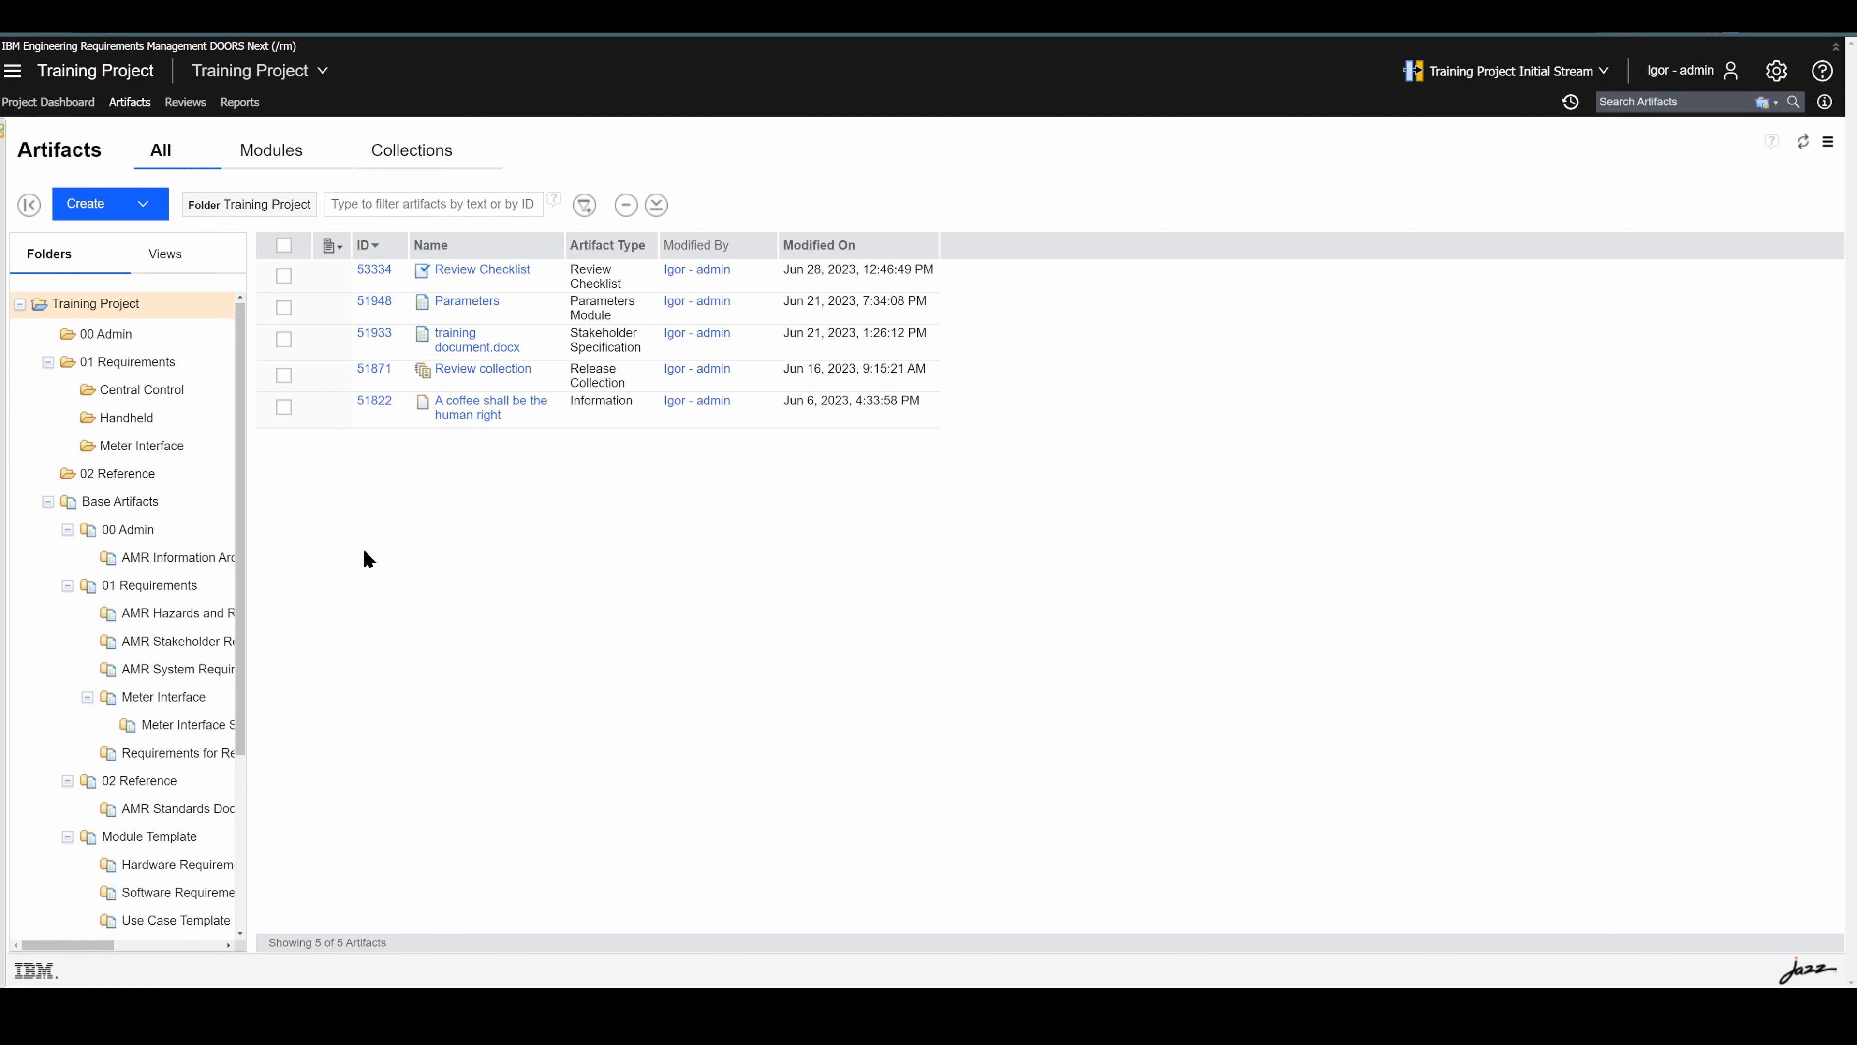
- Show the AMR Hazards and Risks artifacts folder and examine the report option offered for its artifact view
{"action": "left_click", "coordinate": [189, 609]}
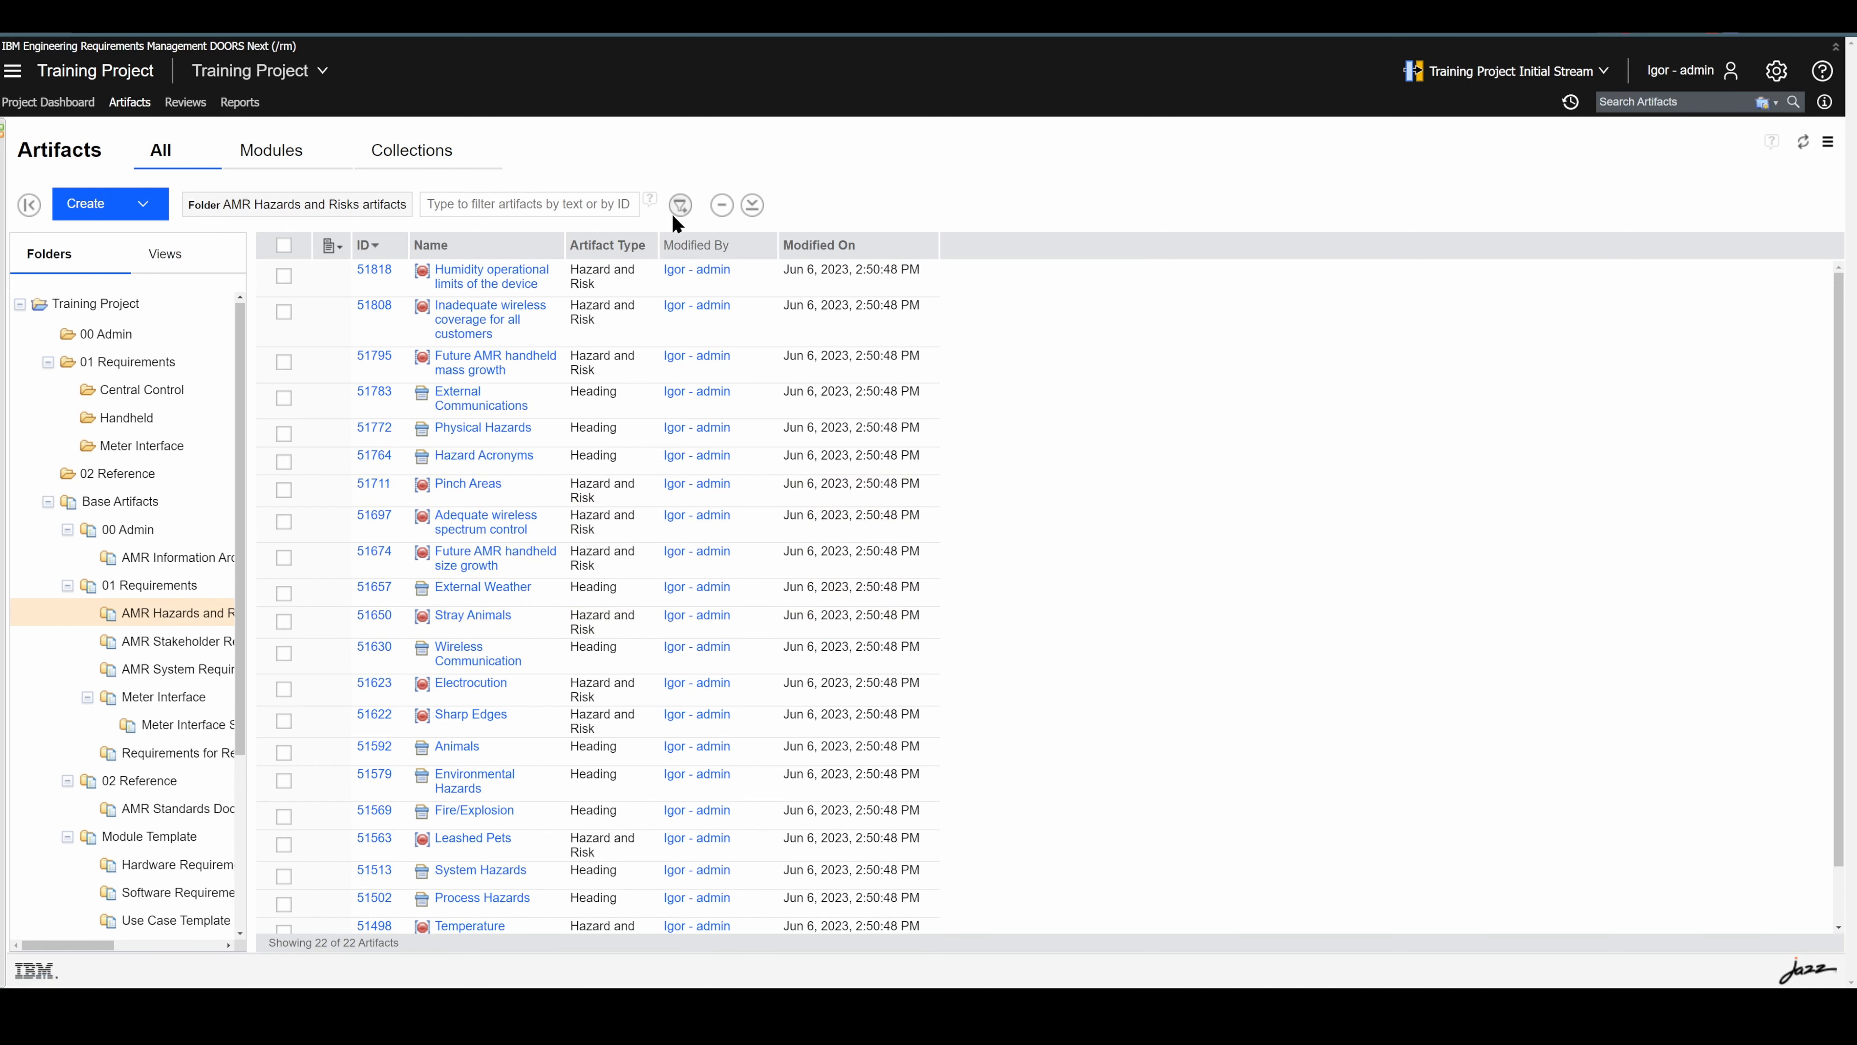
{"action": "left_click", "coordinate": [1828, 142]}
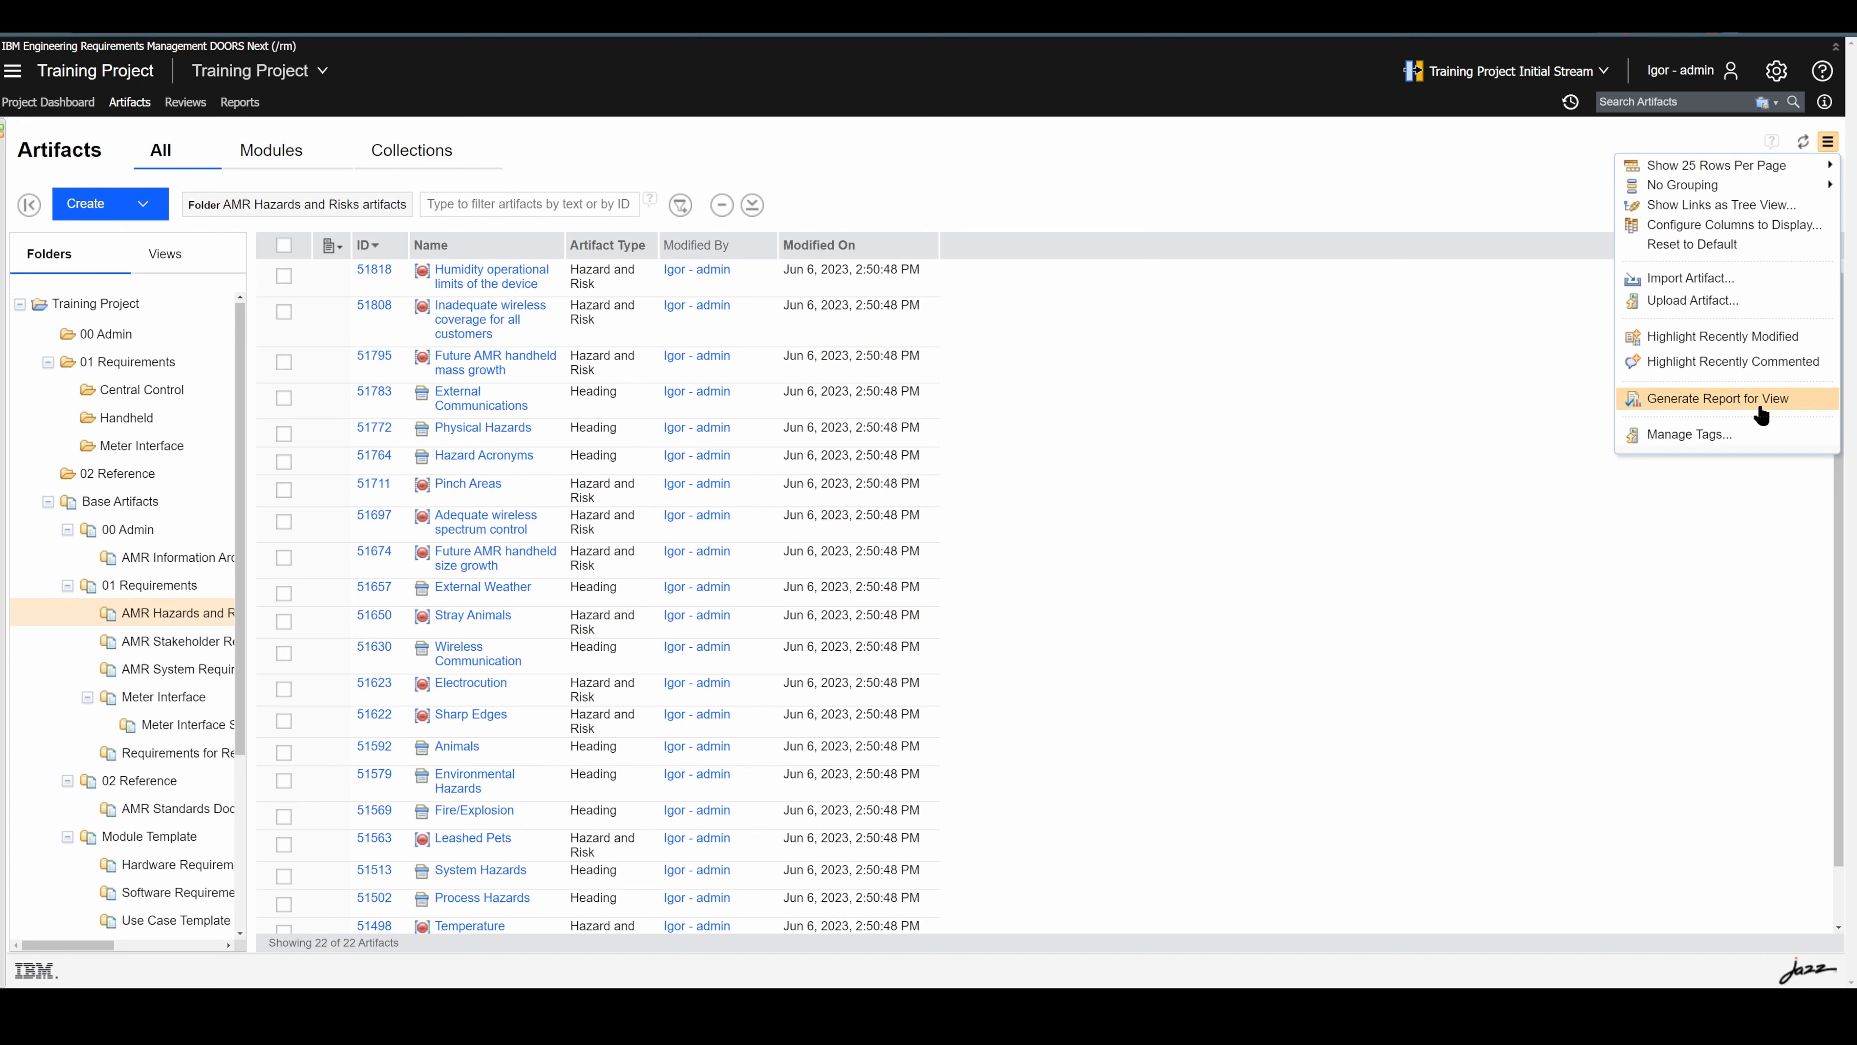
{"action": "left_click", "coordinate": [1287, 399]}
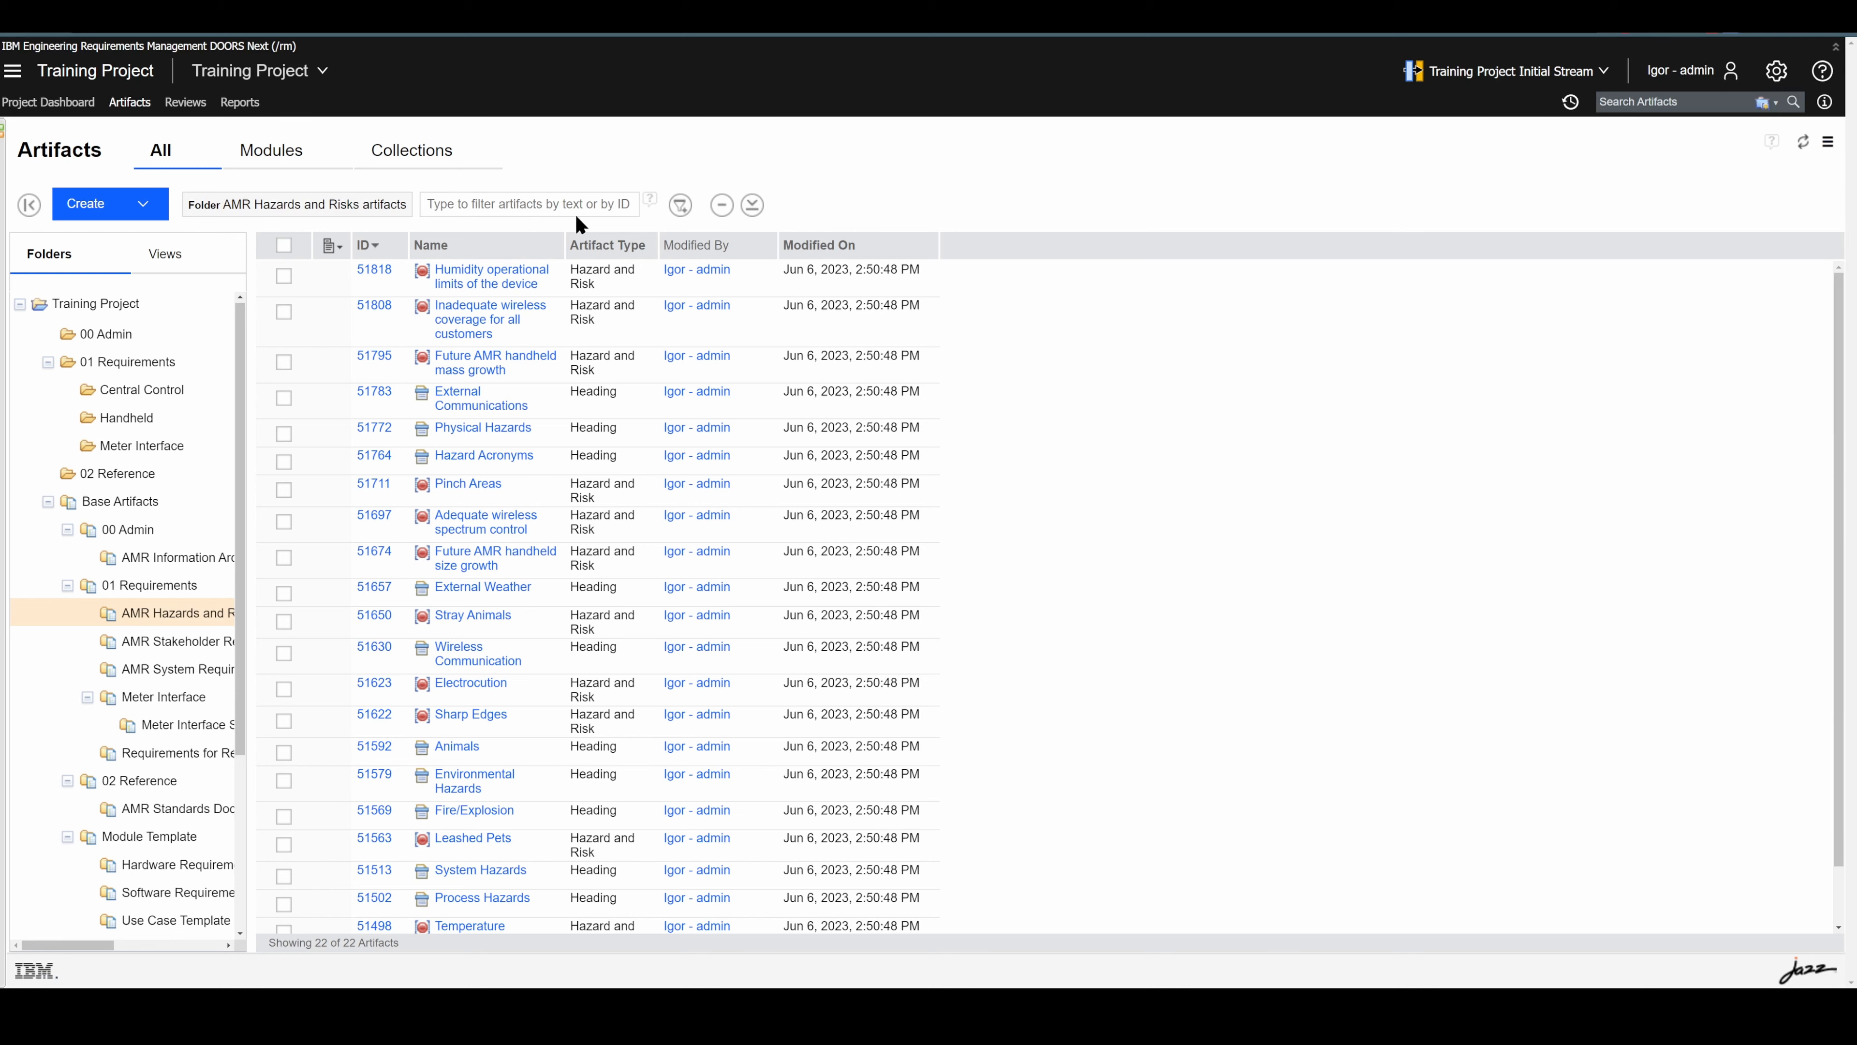
- Open the Review collection from the project's collections and examine its report, print and export options
{"action": "left_click", "coordinate": [269, 167]}
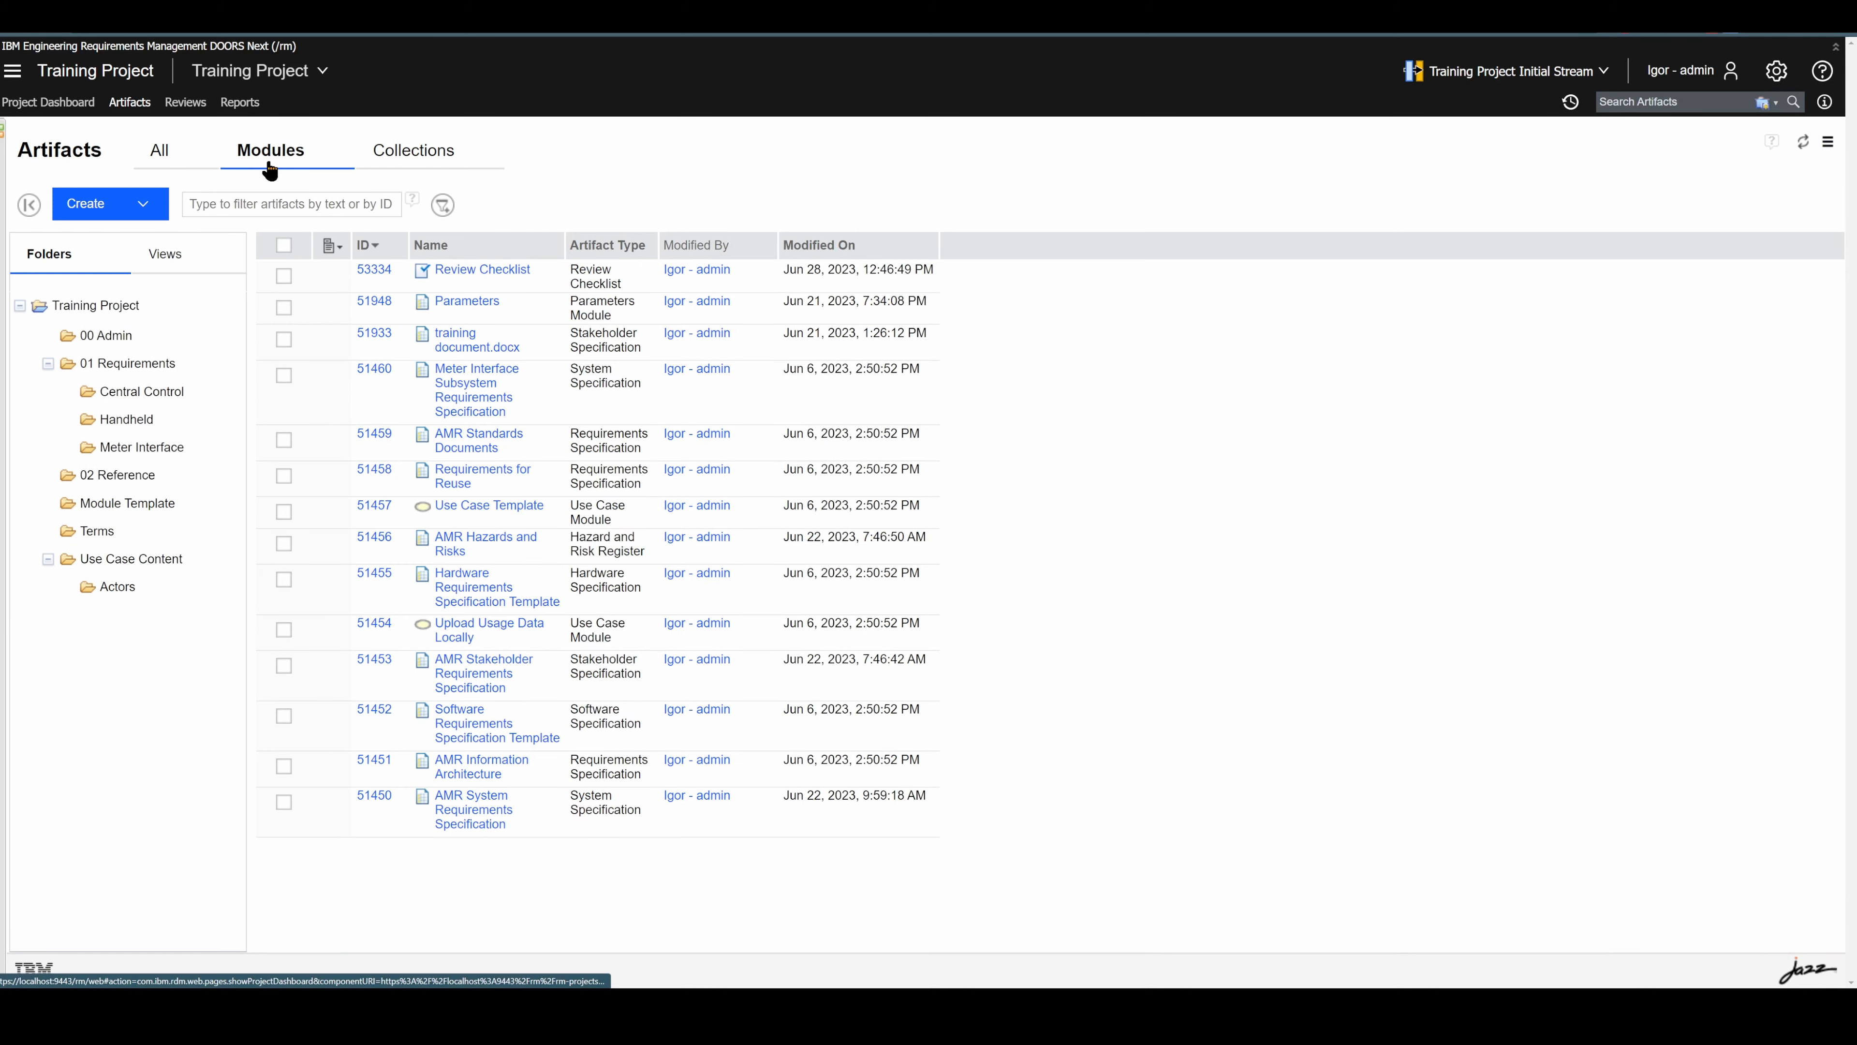
{"action": "left_click", "coordinate": [422, 166]}
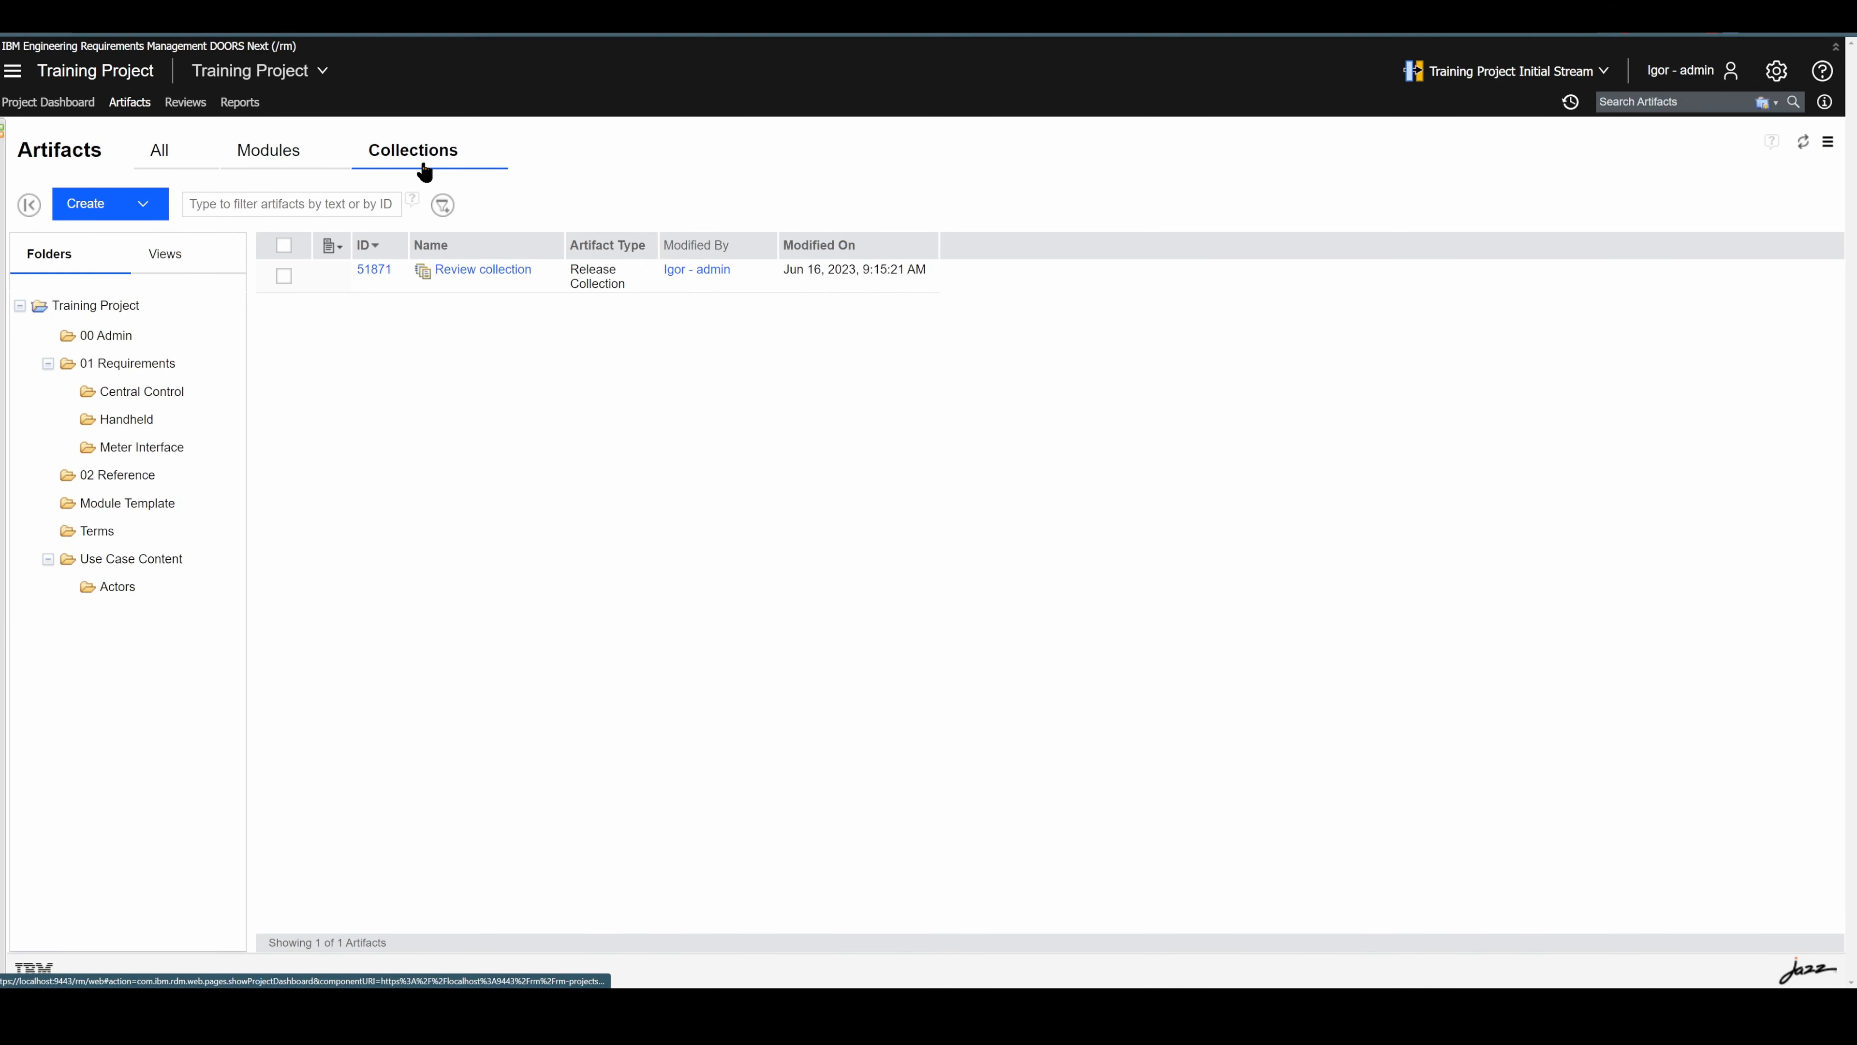
{"action": "left_click", "coordinate": [468, 271]}
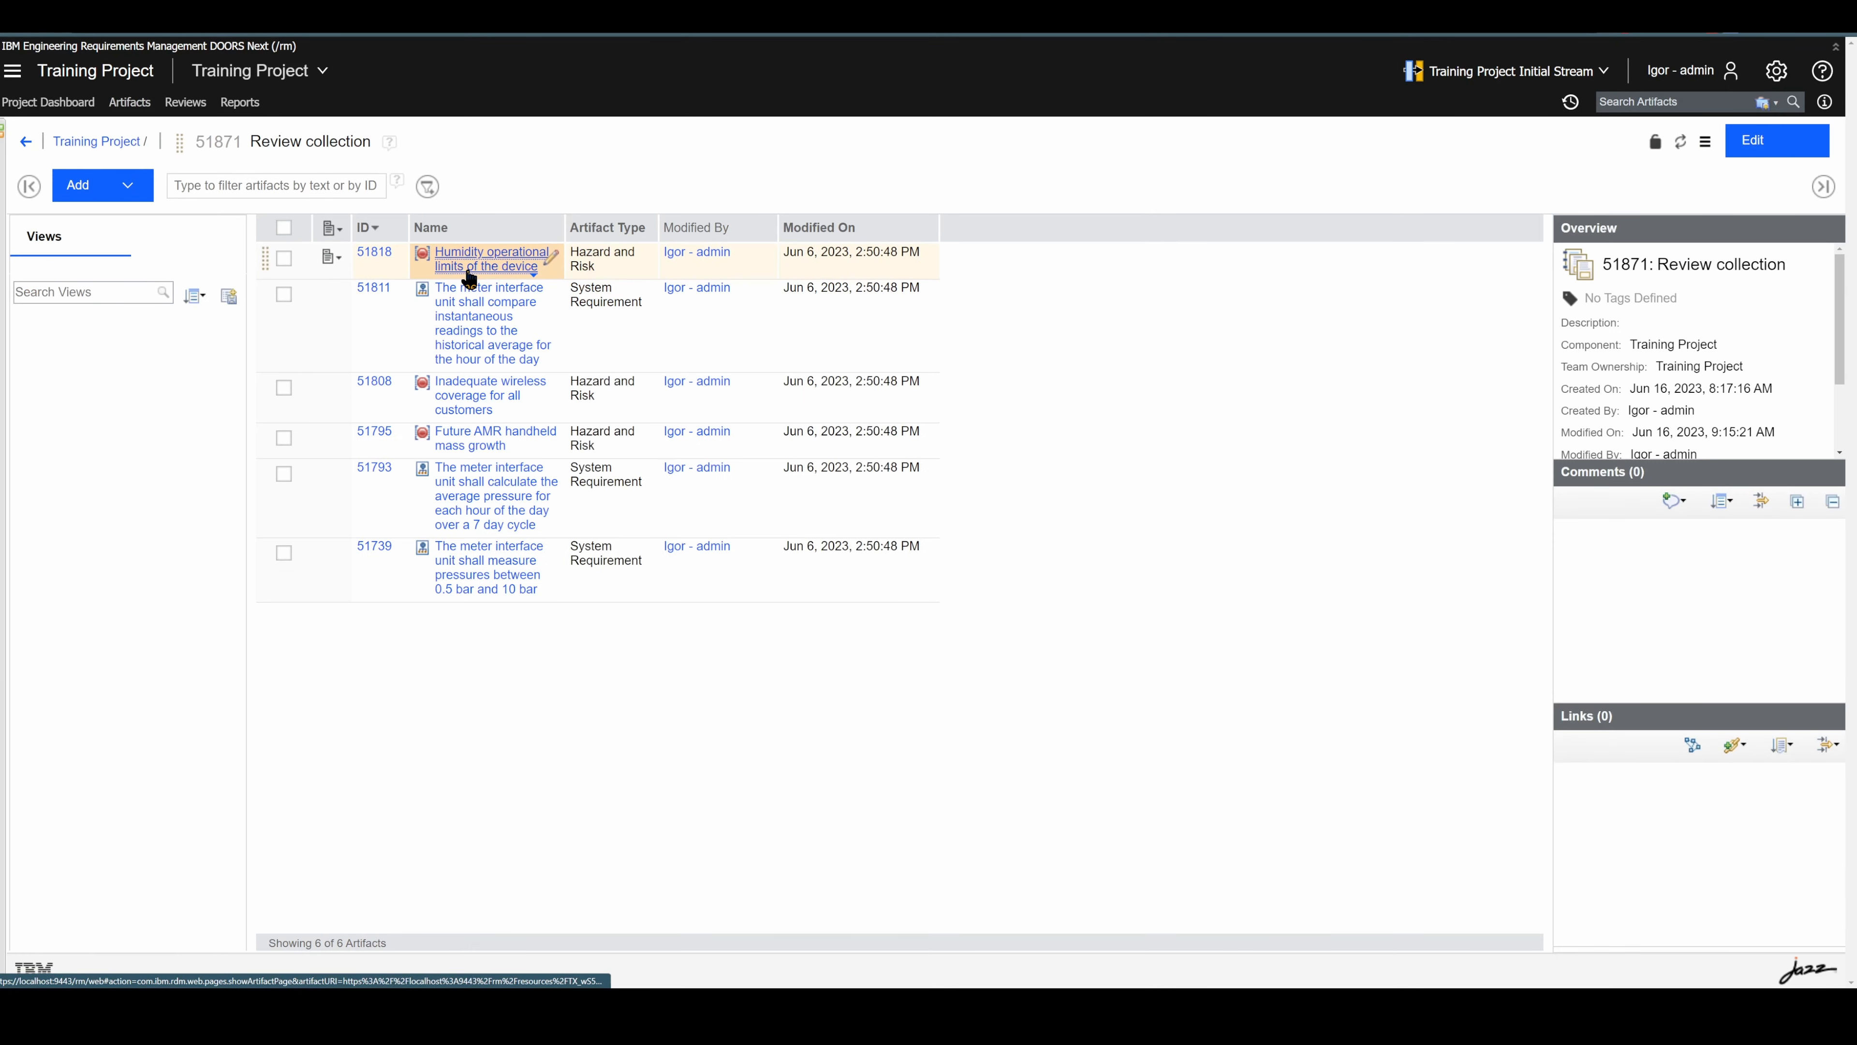
{"action": "left_click", "coordinate": [1706, 141]}
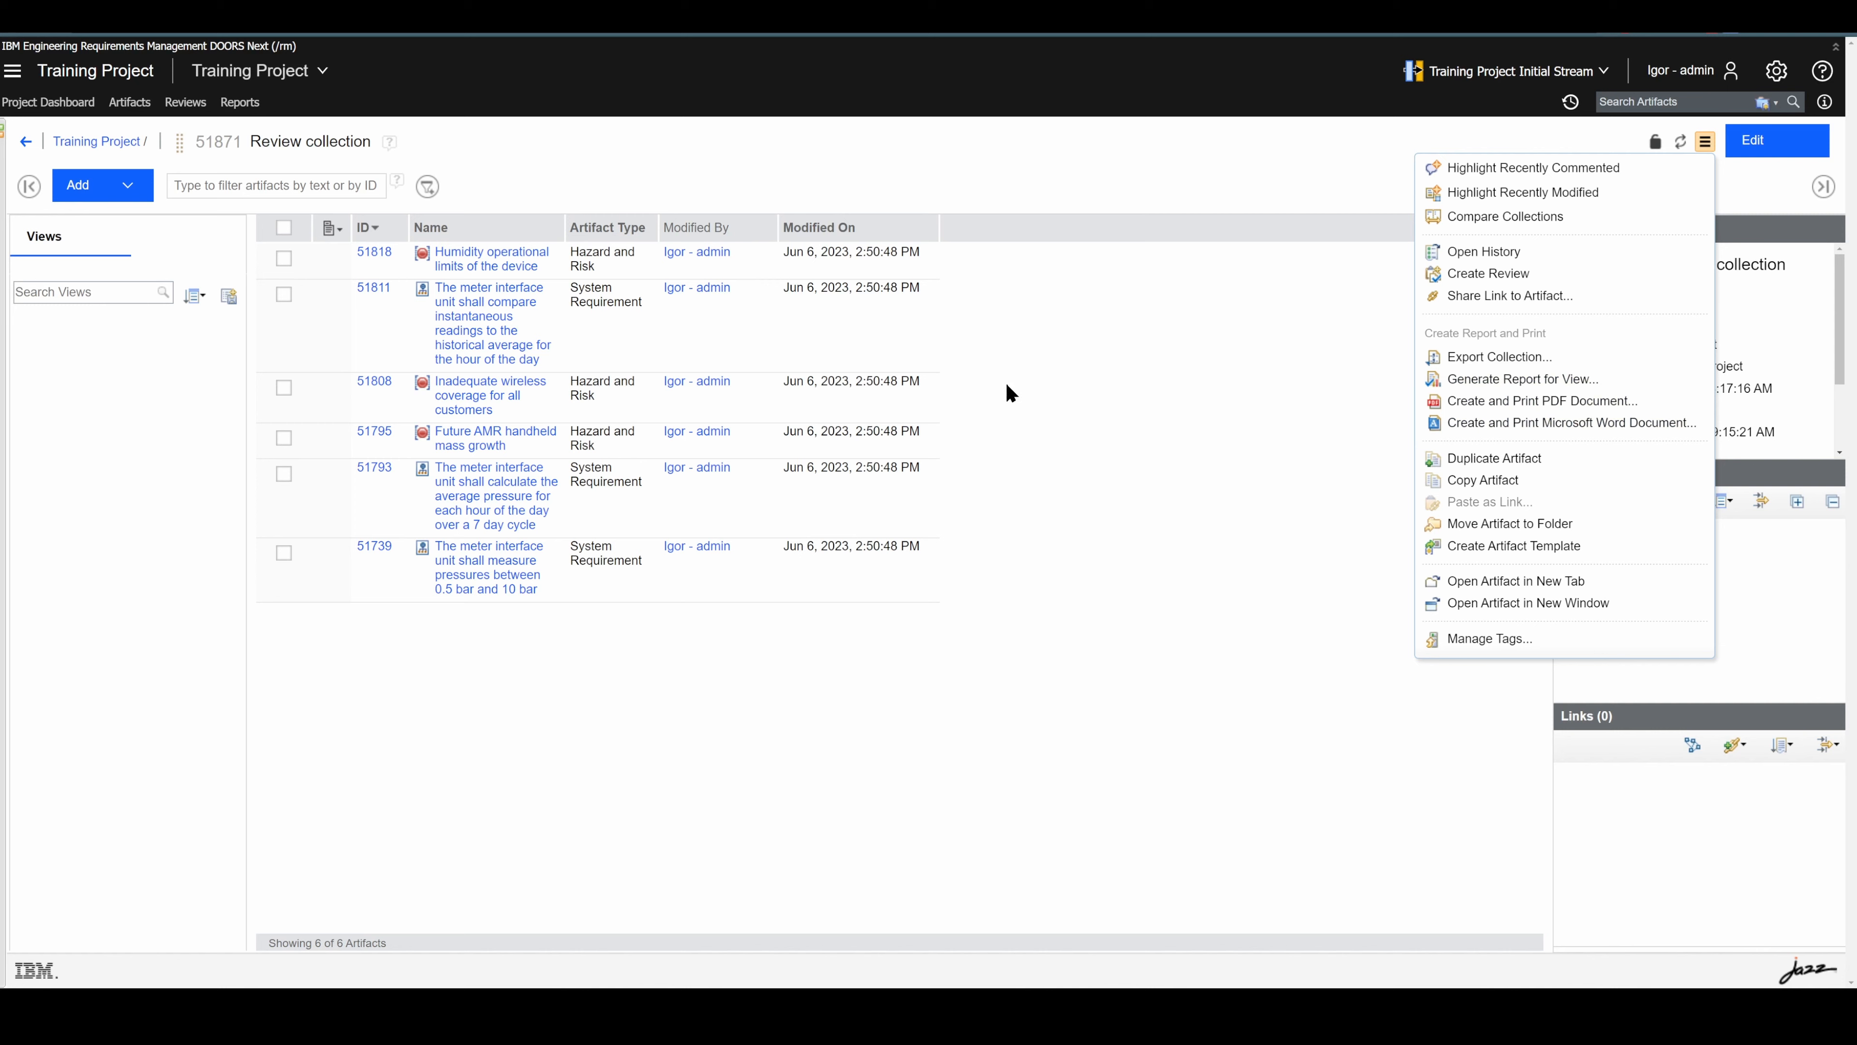
{"action": "left_click", "coordinate": [1110, 354]}
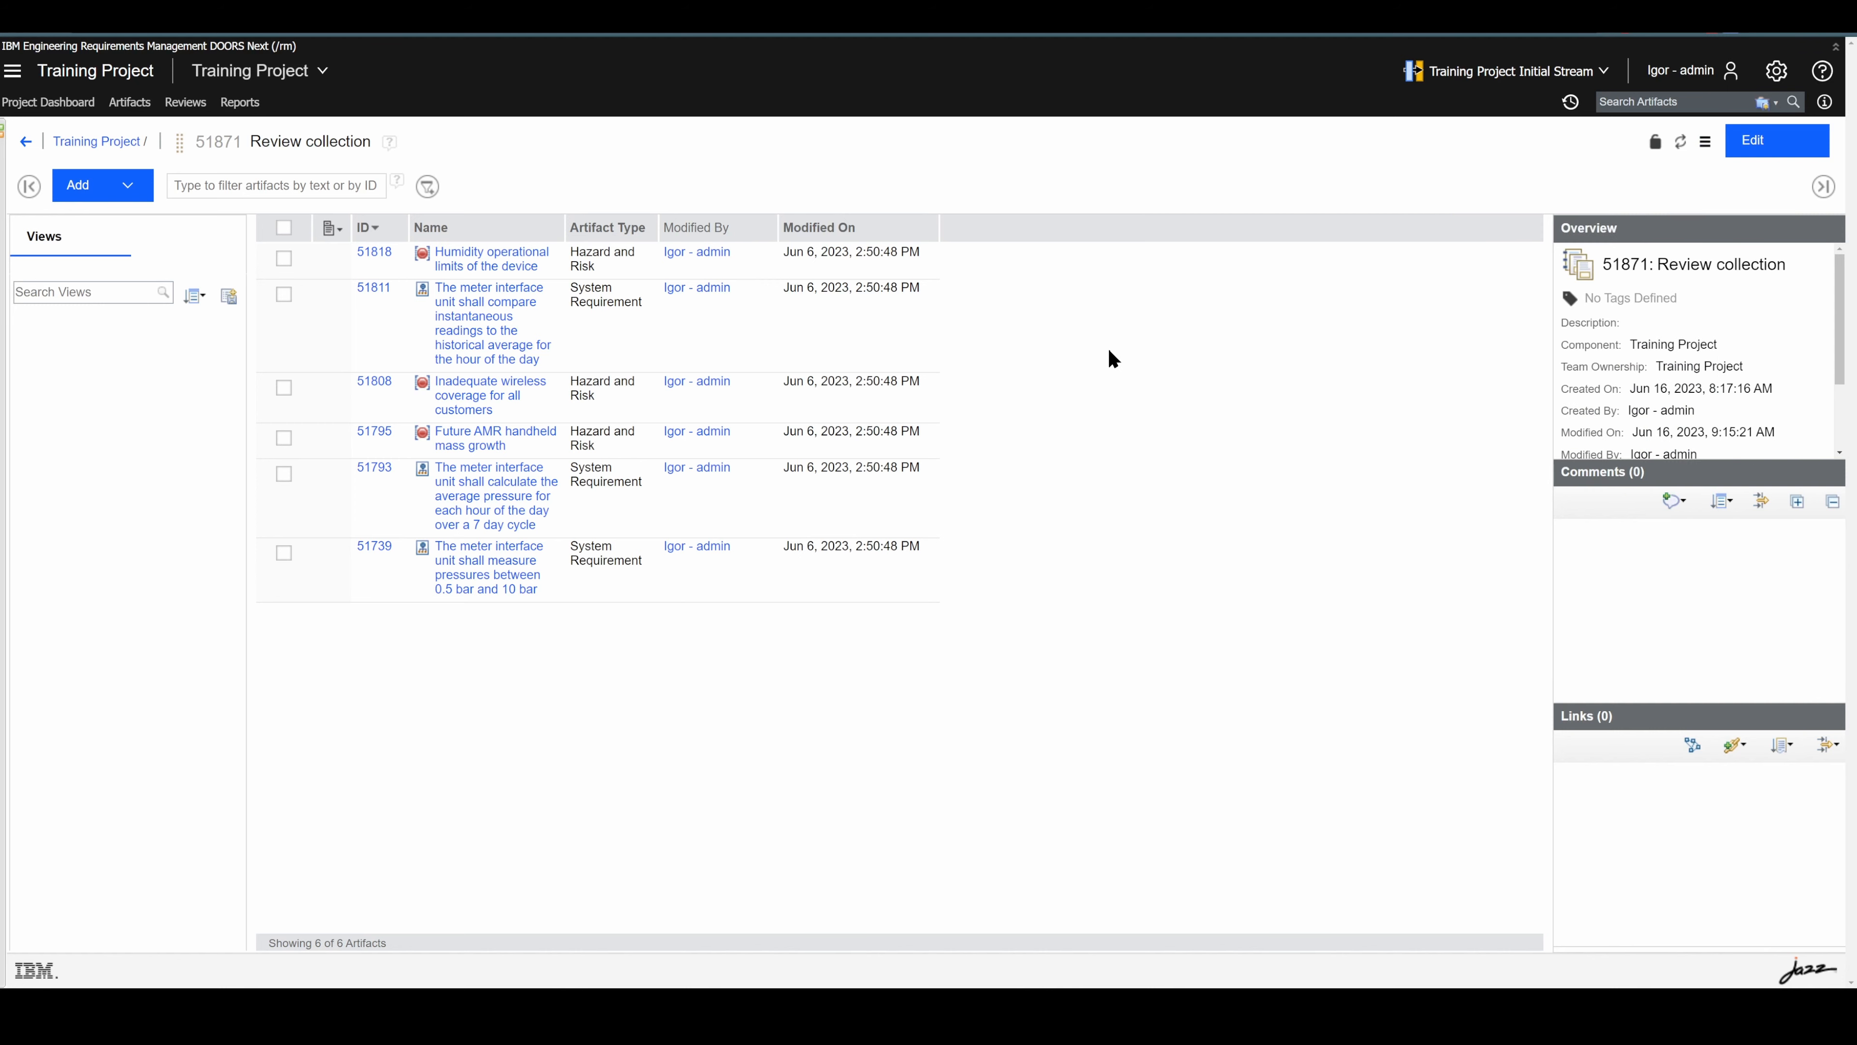
- Apply the Example 2 - shared view in the AMR Stakeholder Requirements Specification module and examine the report options for the view and module
{"action": "left_click", "coordinate": [130, 101]}
{"action": "left_click", "coordinate": [282, 152]}
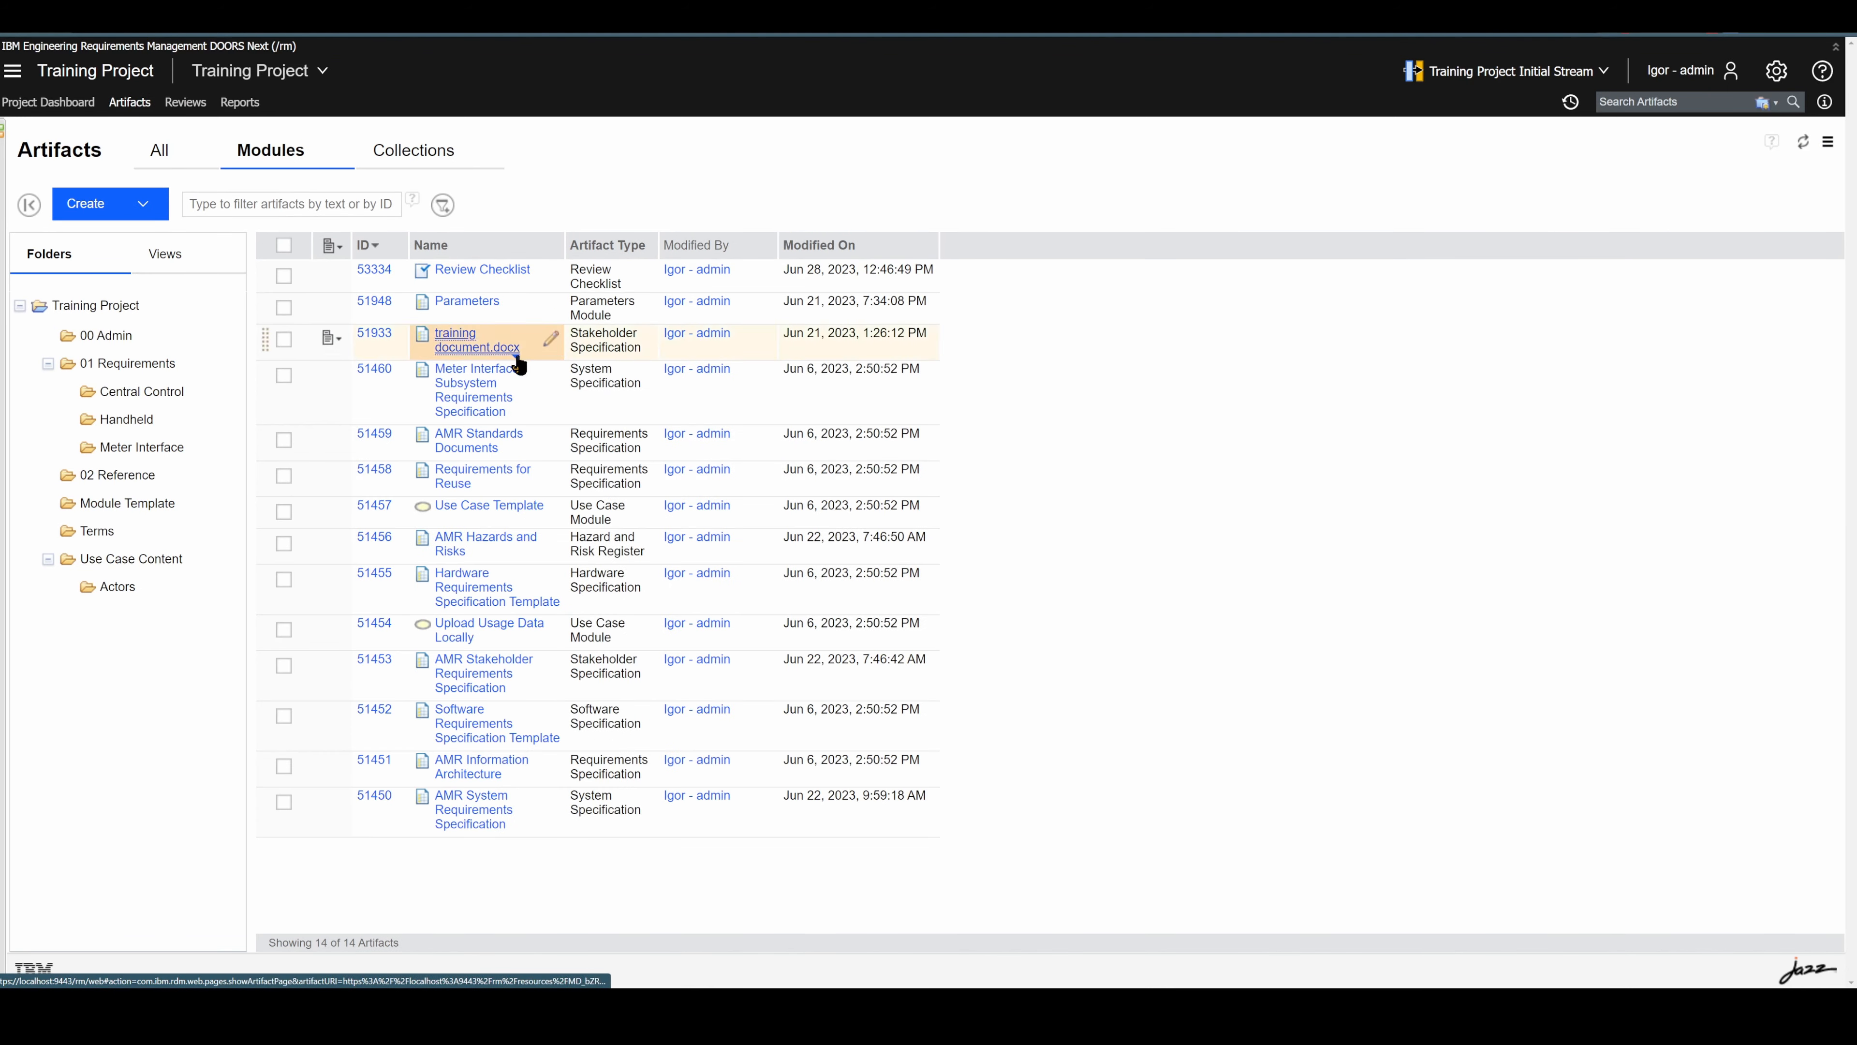
{"action": "left_click", "coordinate": [495, 674]}
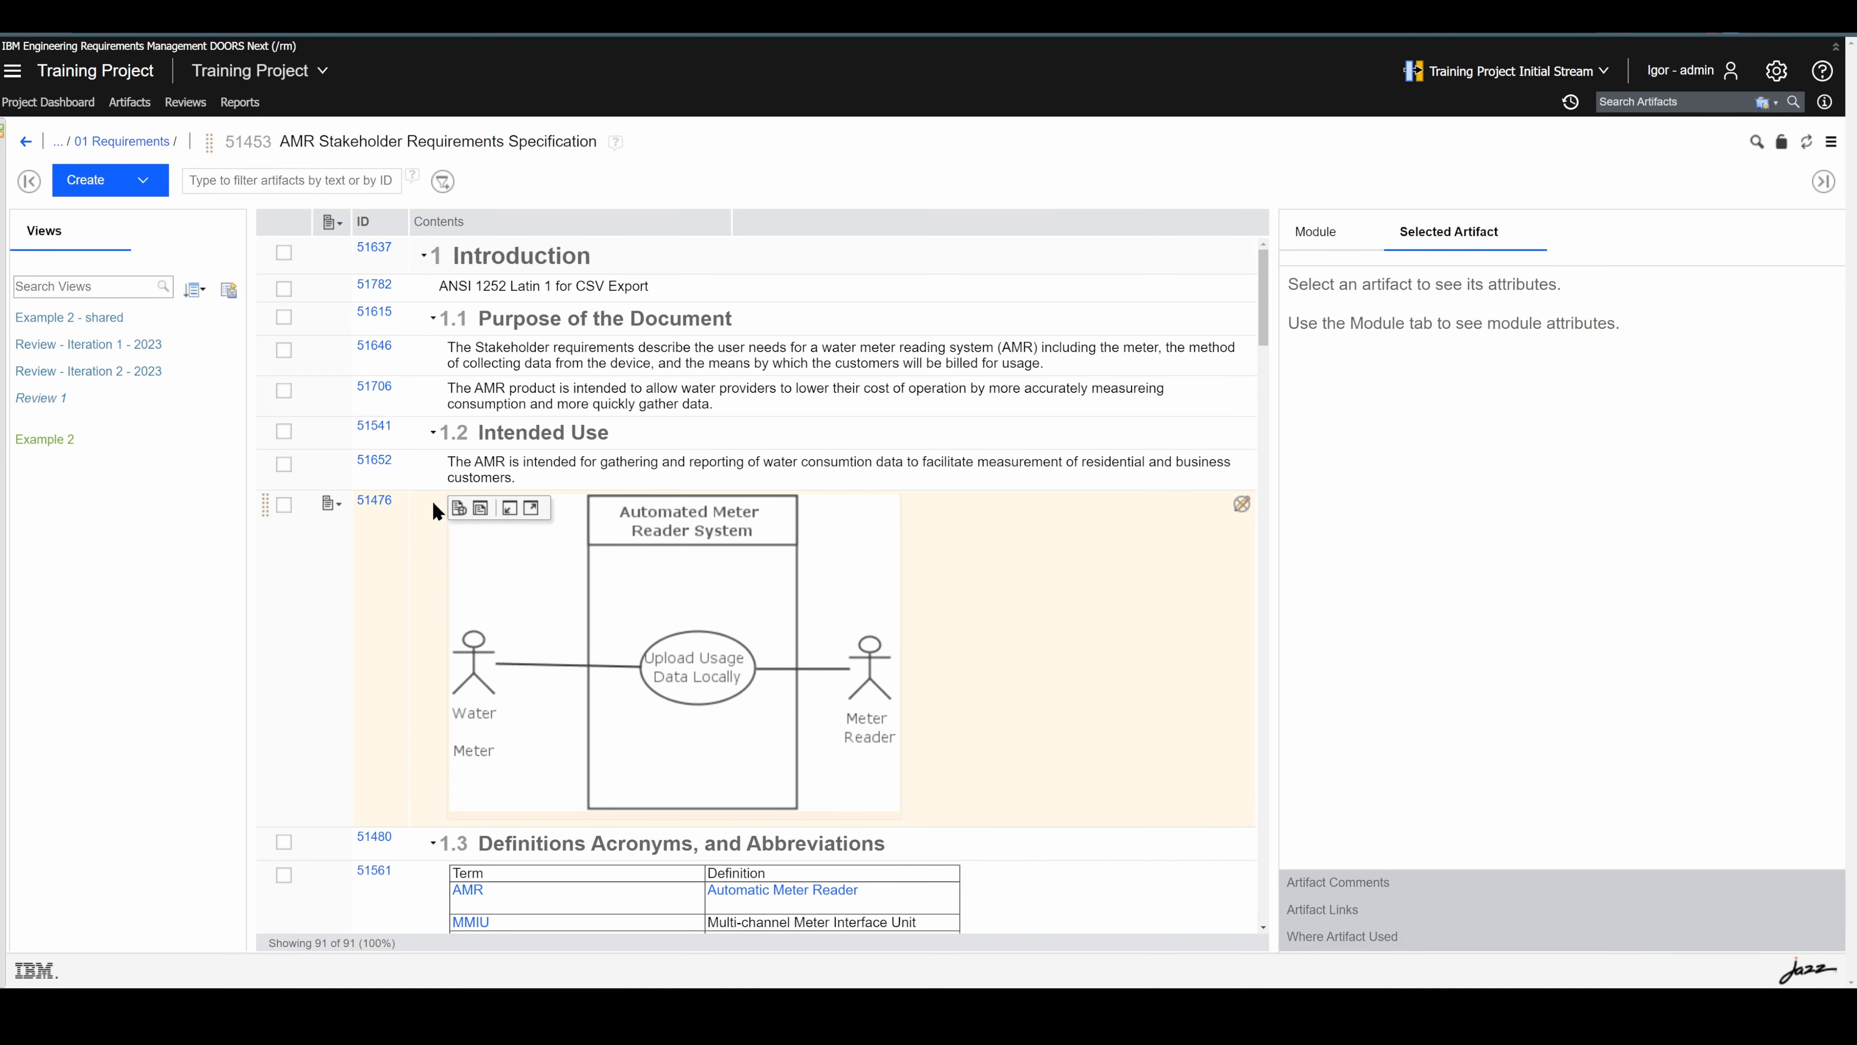
{"action": "left_click", "coordinate": [87, 328]}
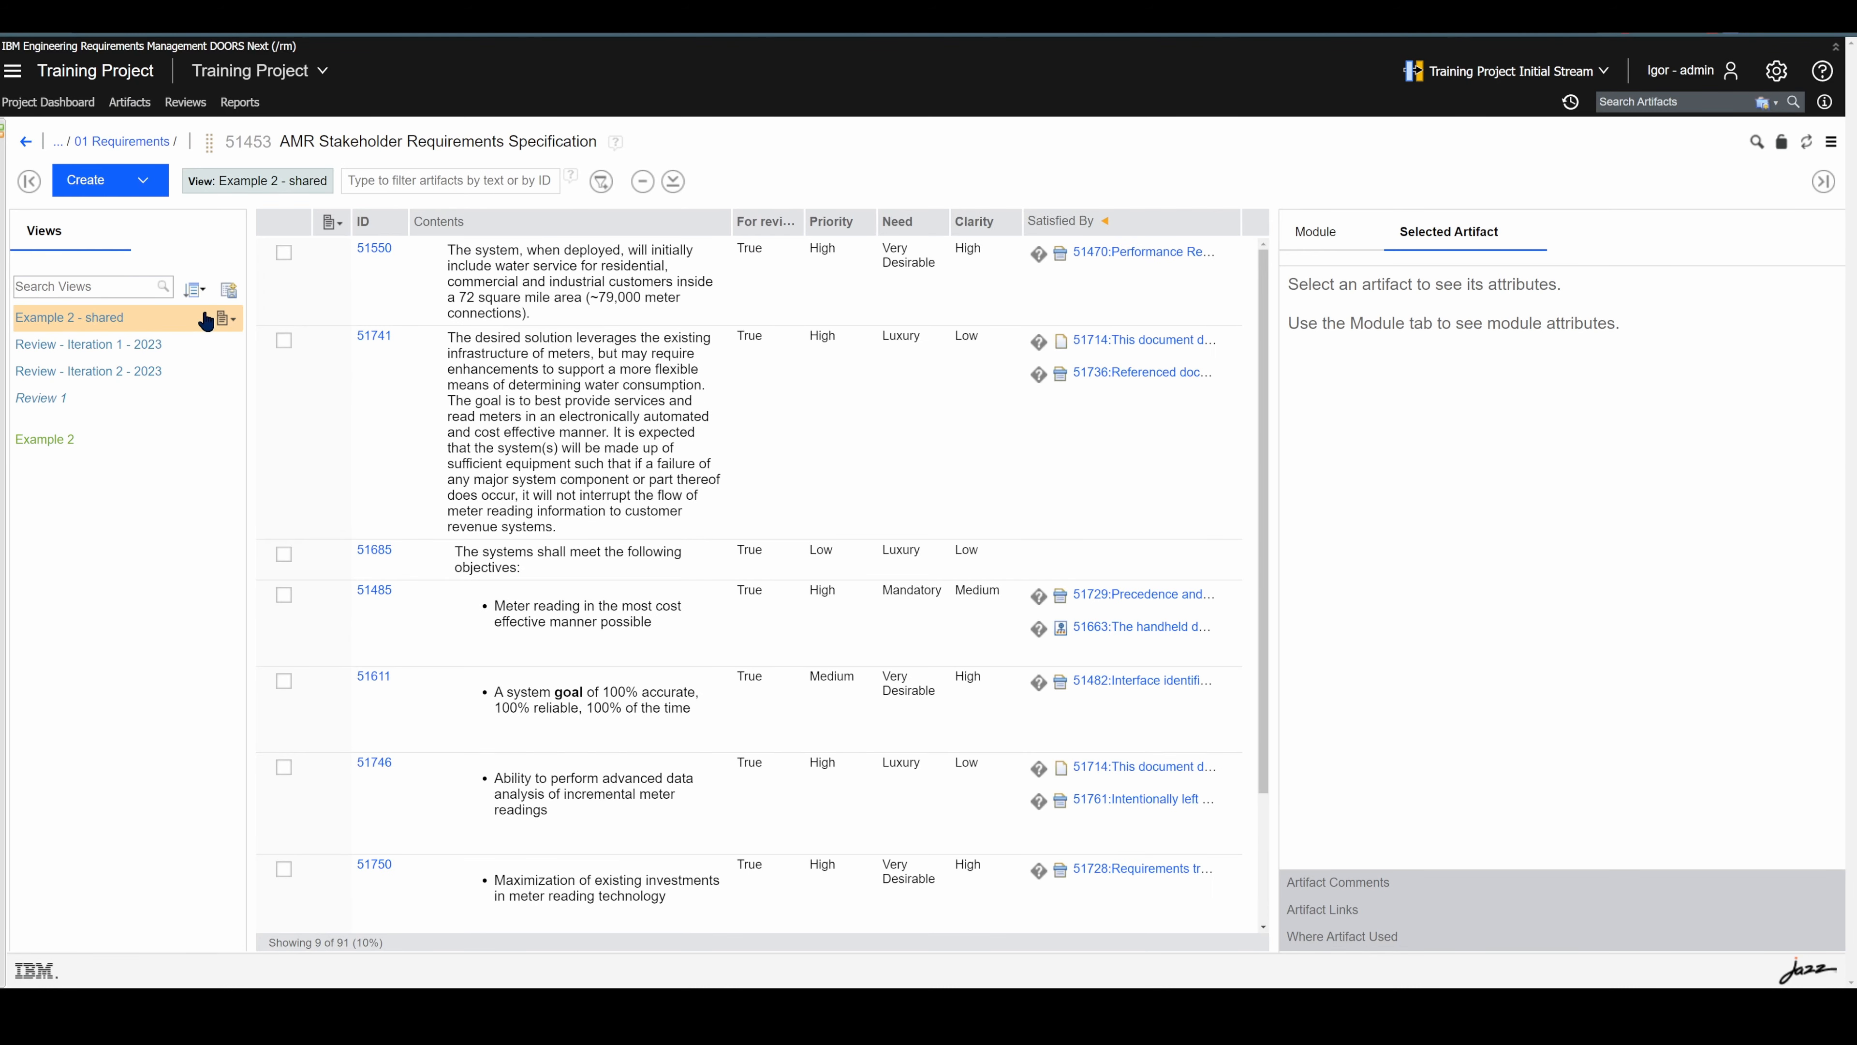
{"action": "left_click", "coordinate": [226, 320]}
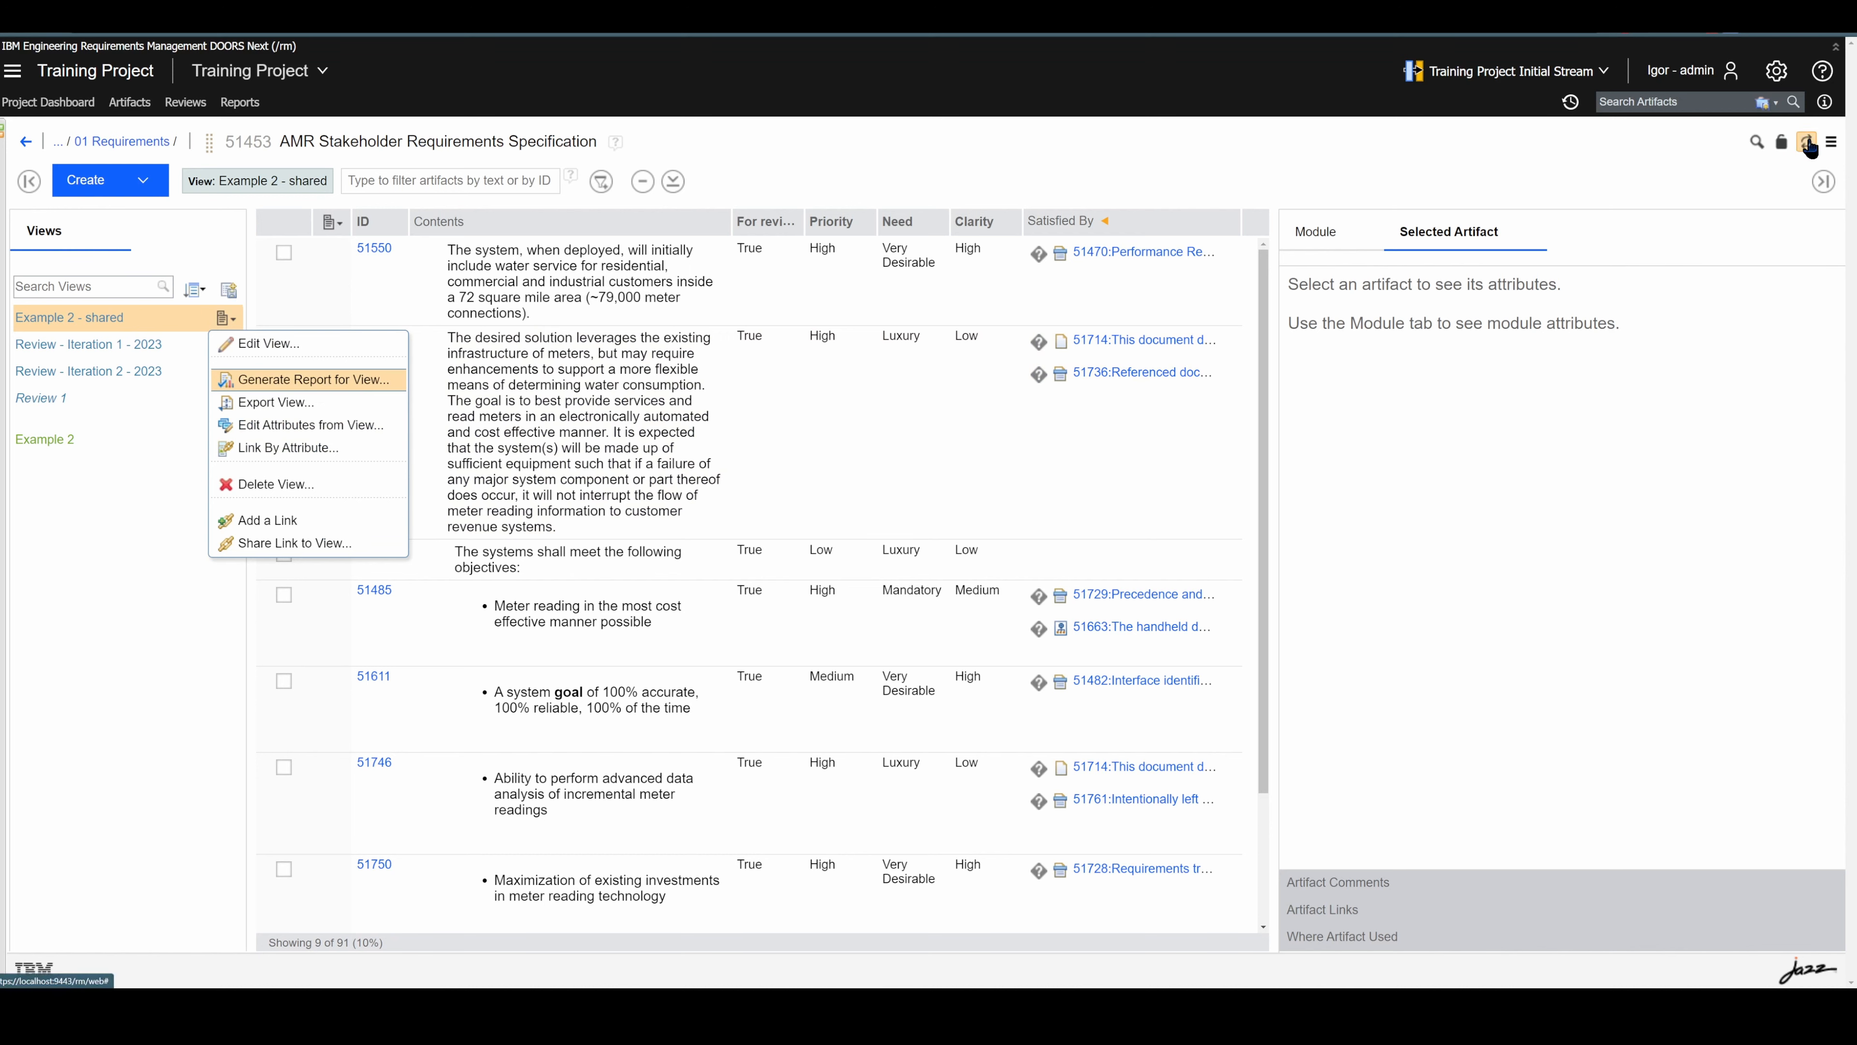
{"action": "left_click", "coordinate": [1830, 144]}
{"action": "left_click", "coordinate": [1830, 144]}
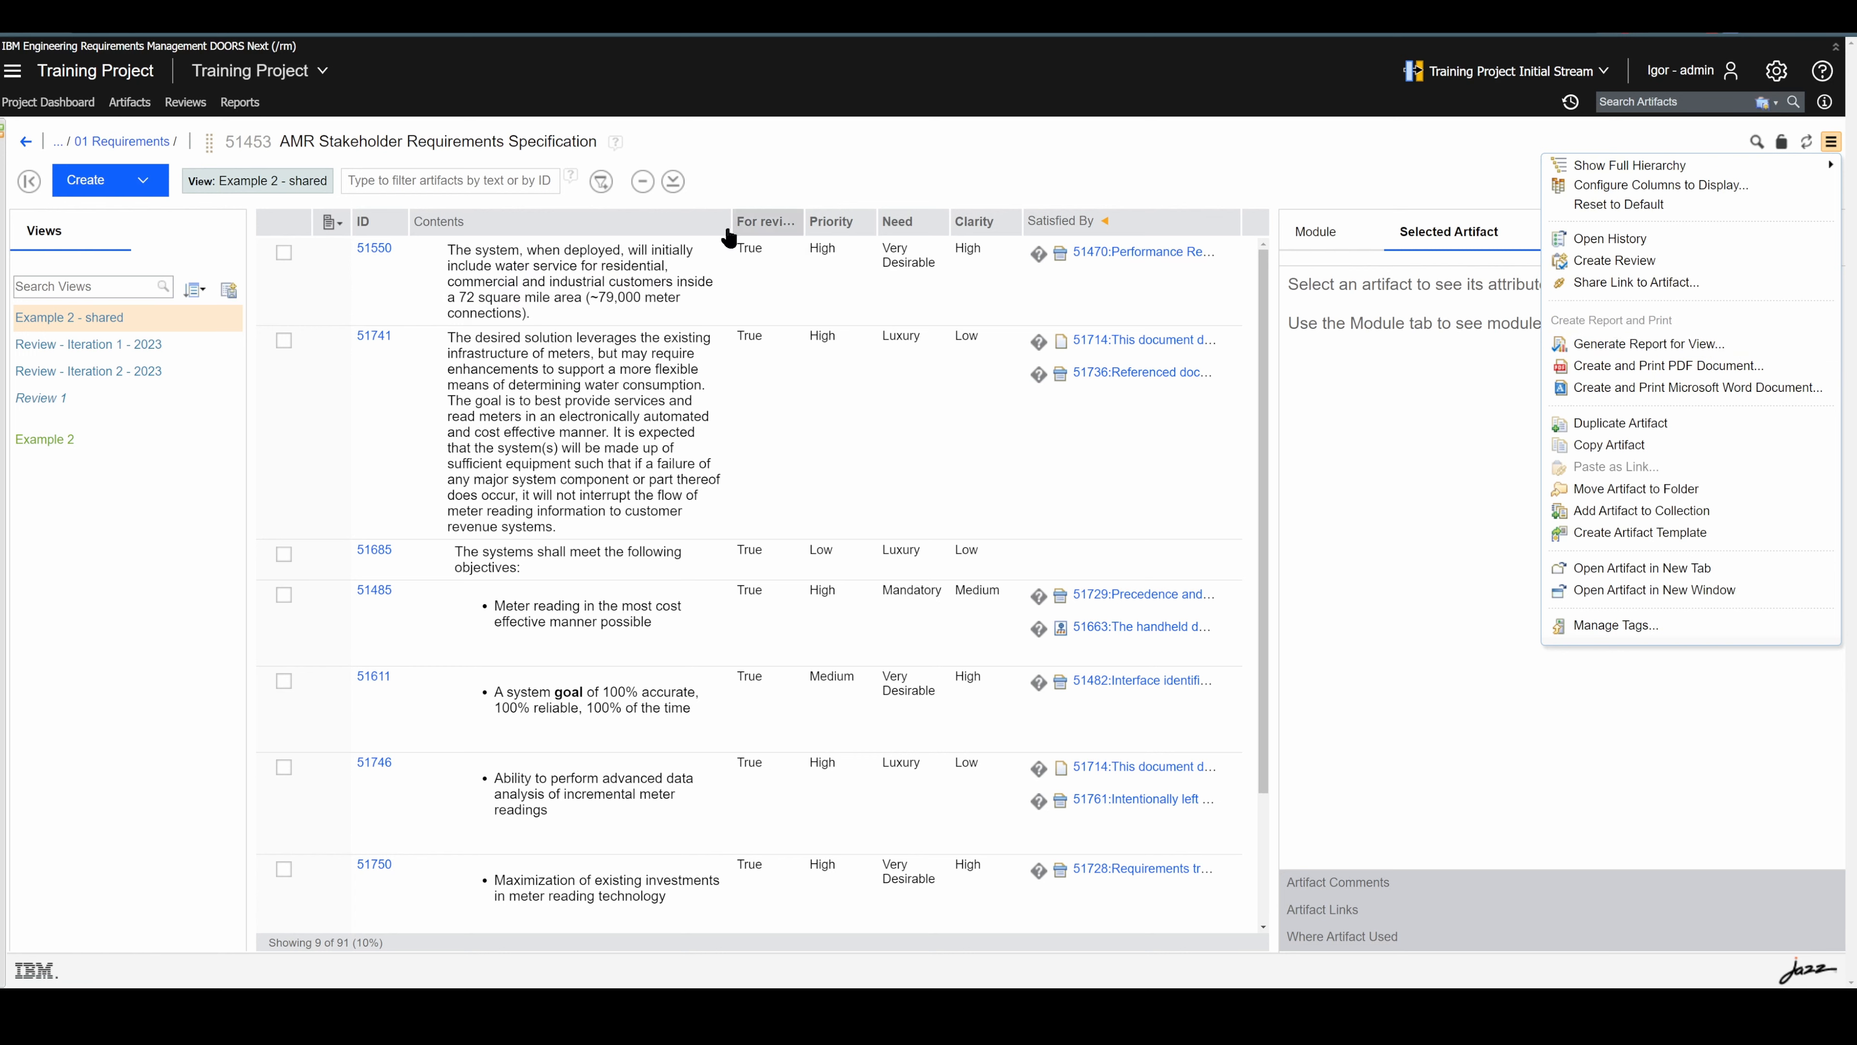
{"action": "left_click", "coordinate": [202, 517]}
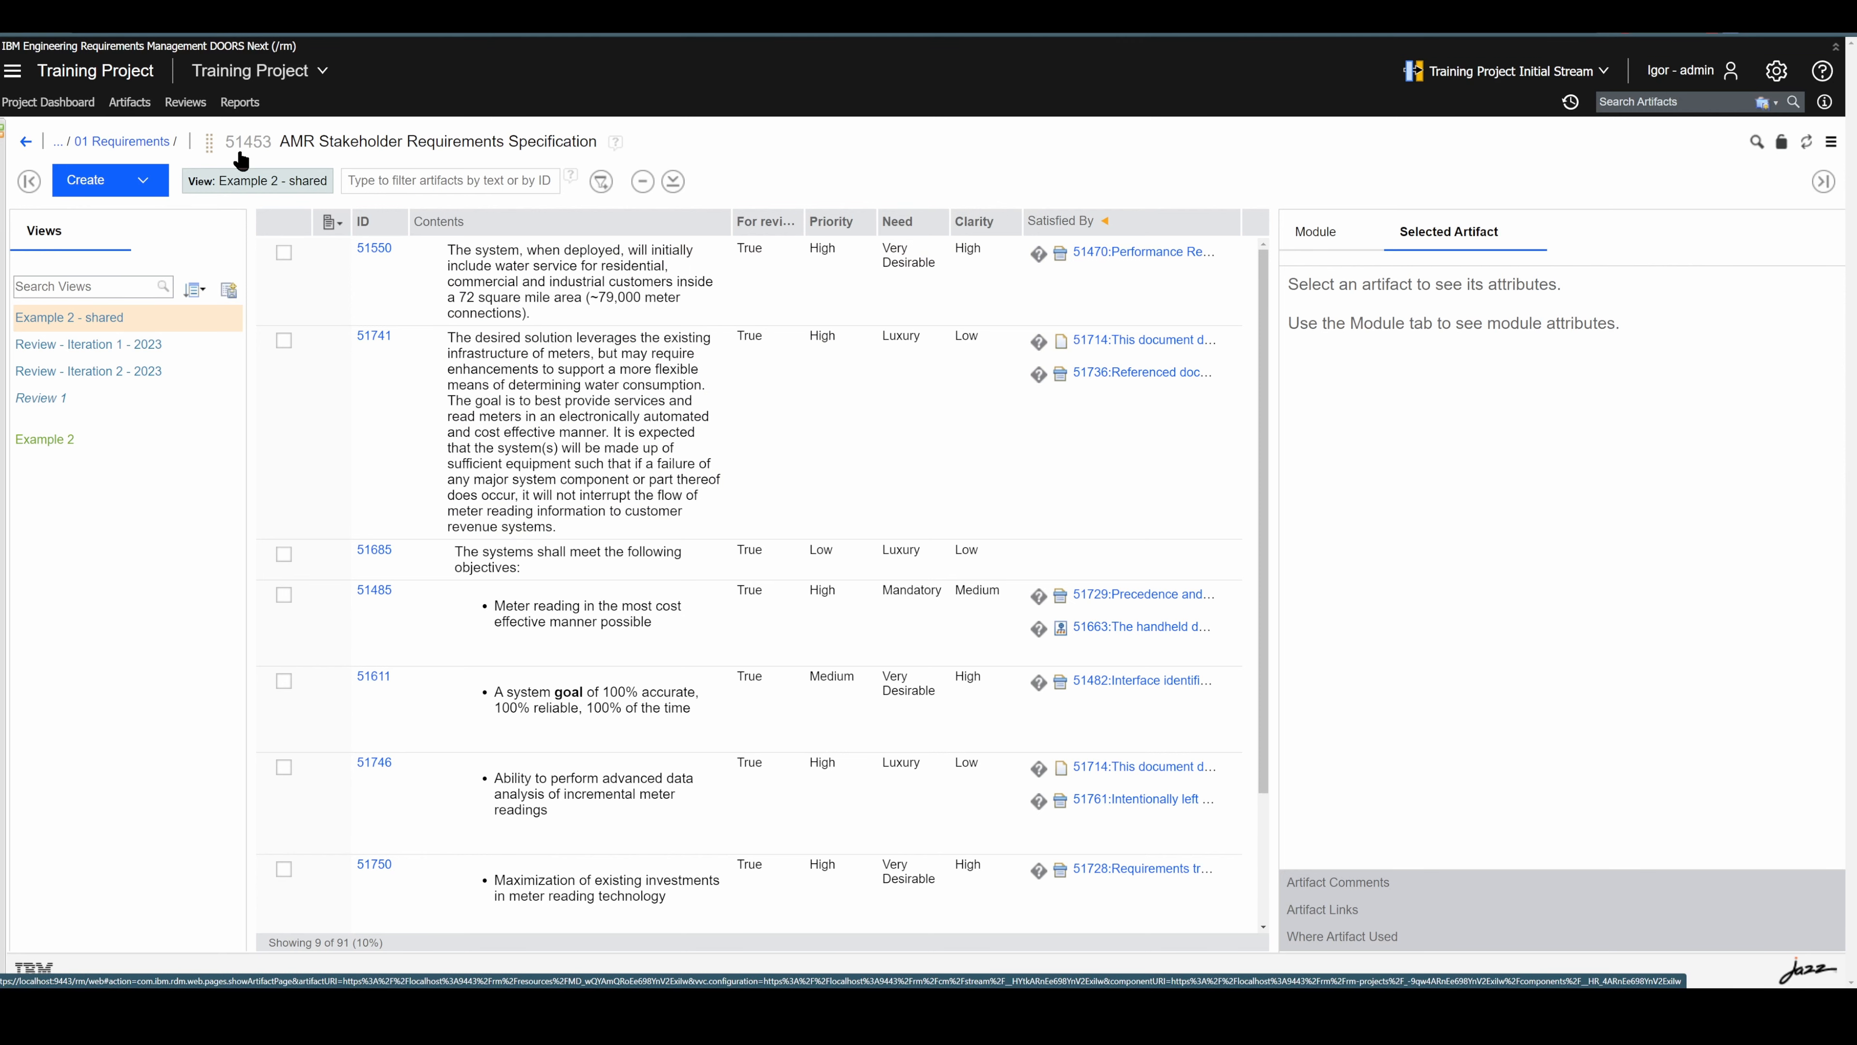
- Start generating a report from the Reports page with Print Module Book as the report type
{"action": "left_click", "coordinate": [246, 110]}
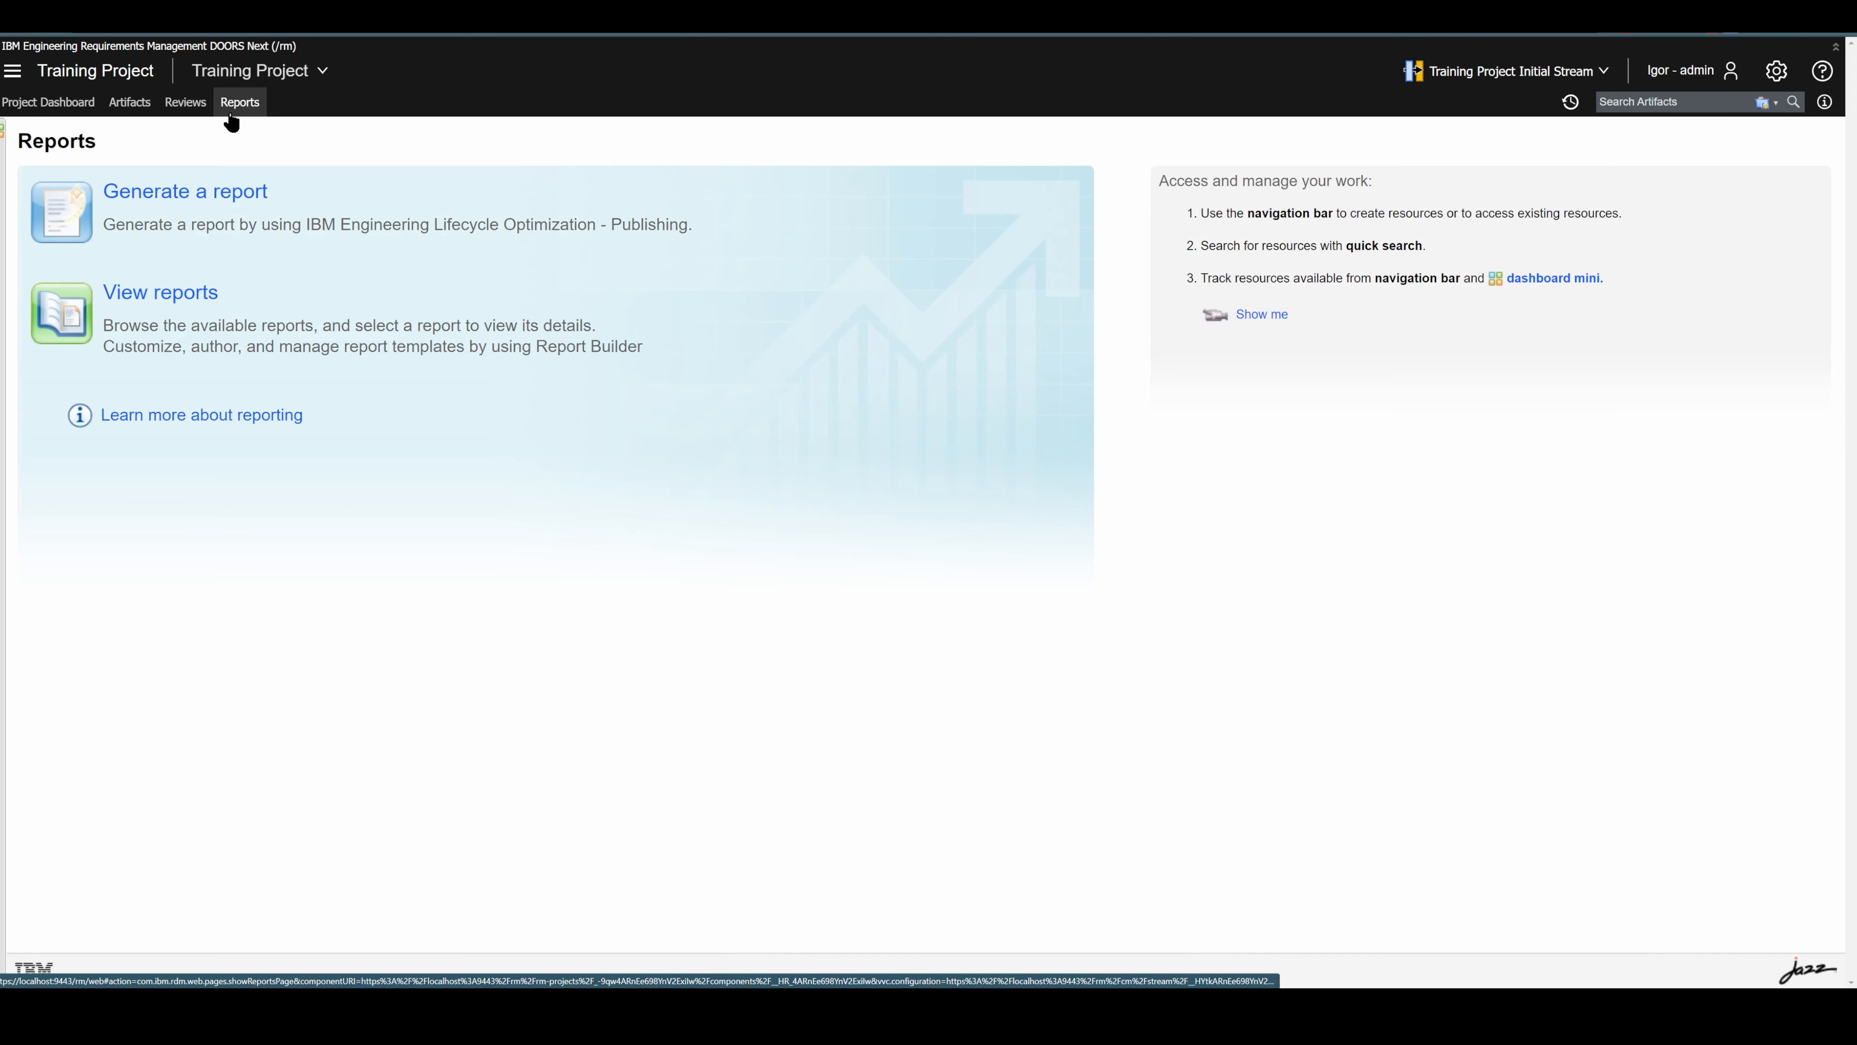
{"action": "left_click", "coordinate": [231, 194]}
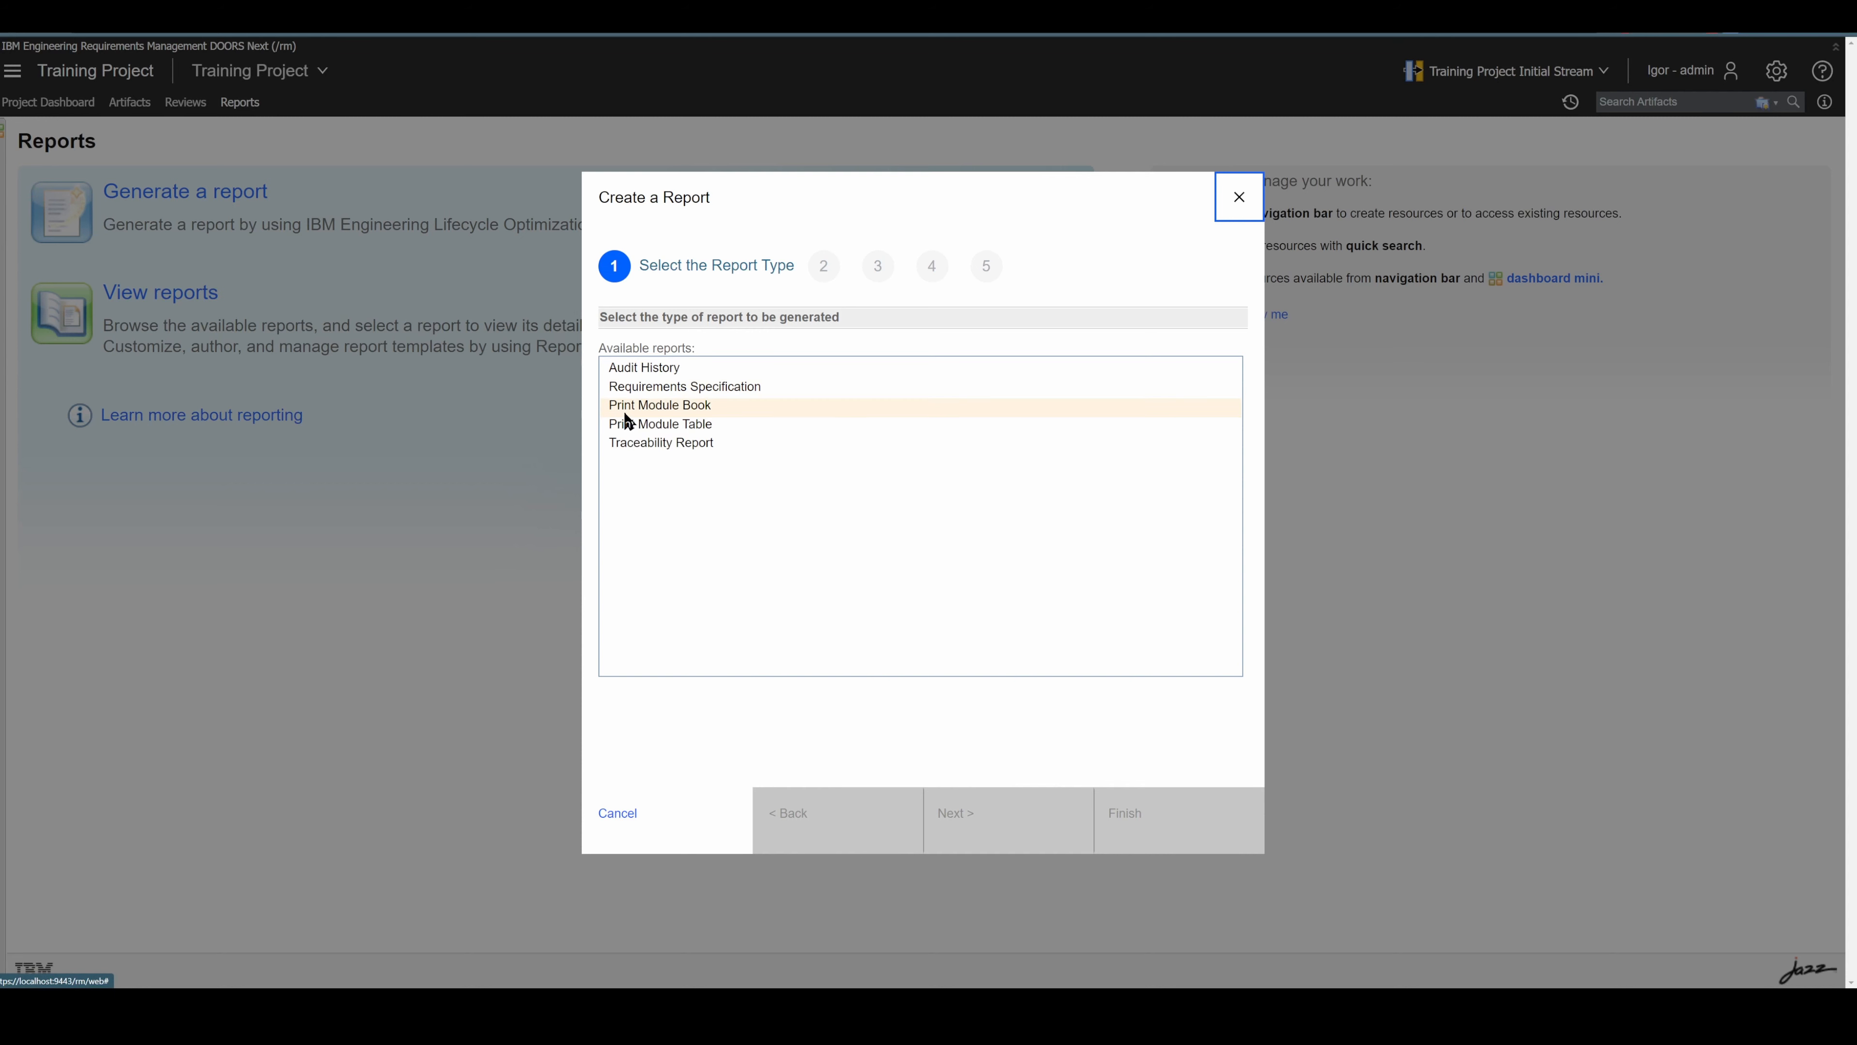
{"action": "left_click", "coordinate": [642, 408]}
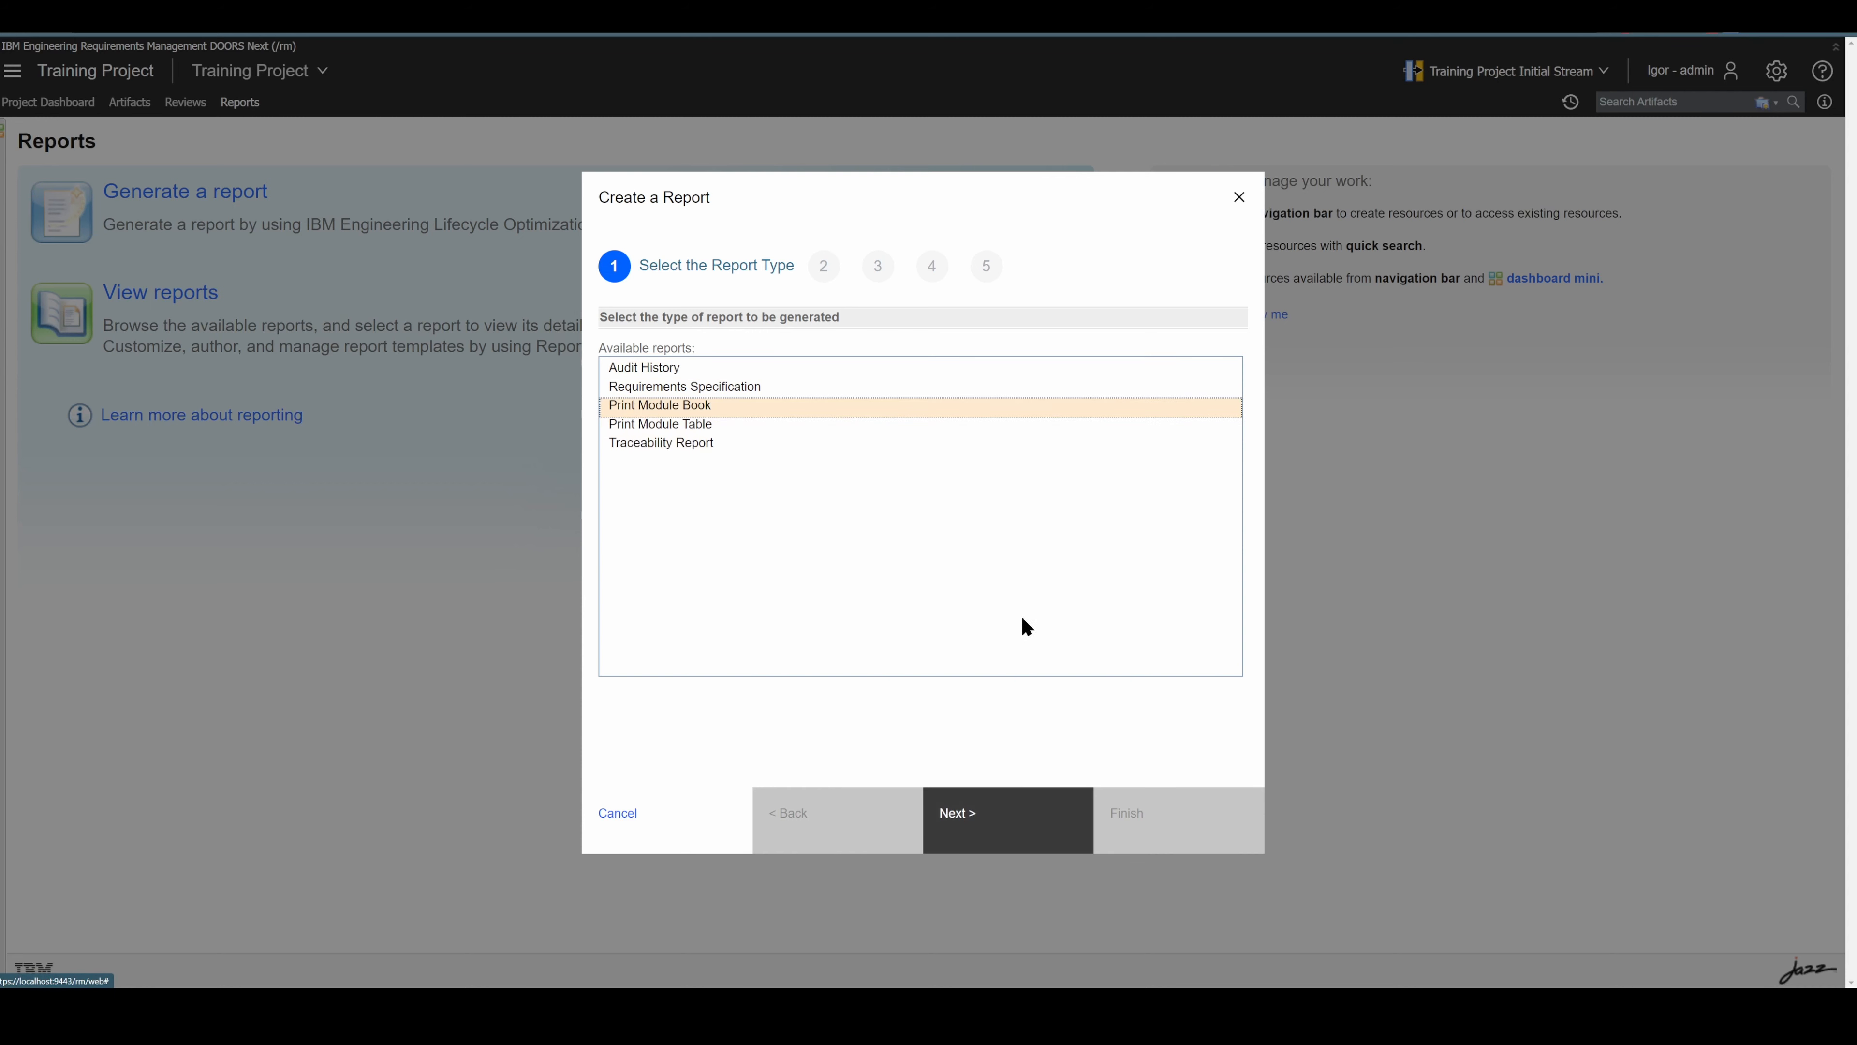
{"action": "left_click", "coordinate": [1020, 810]}
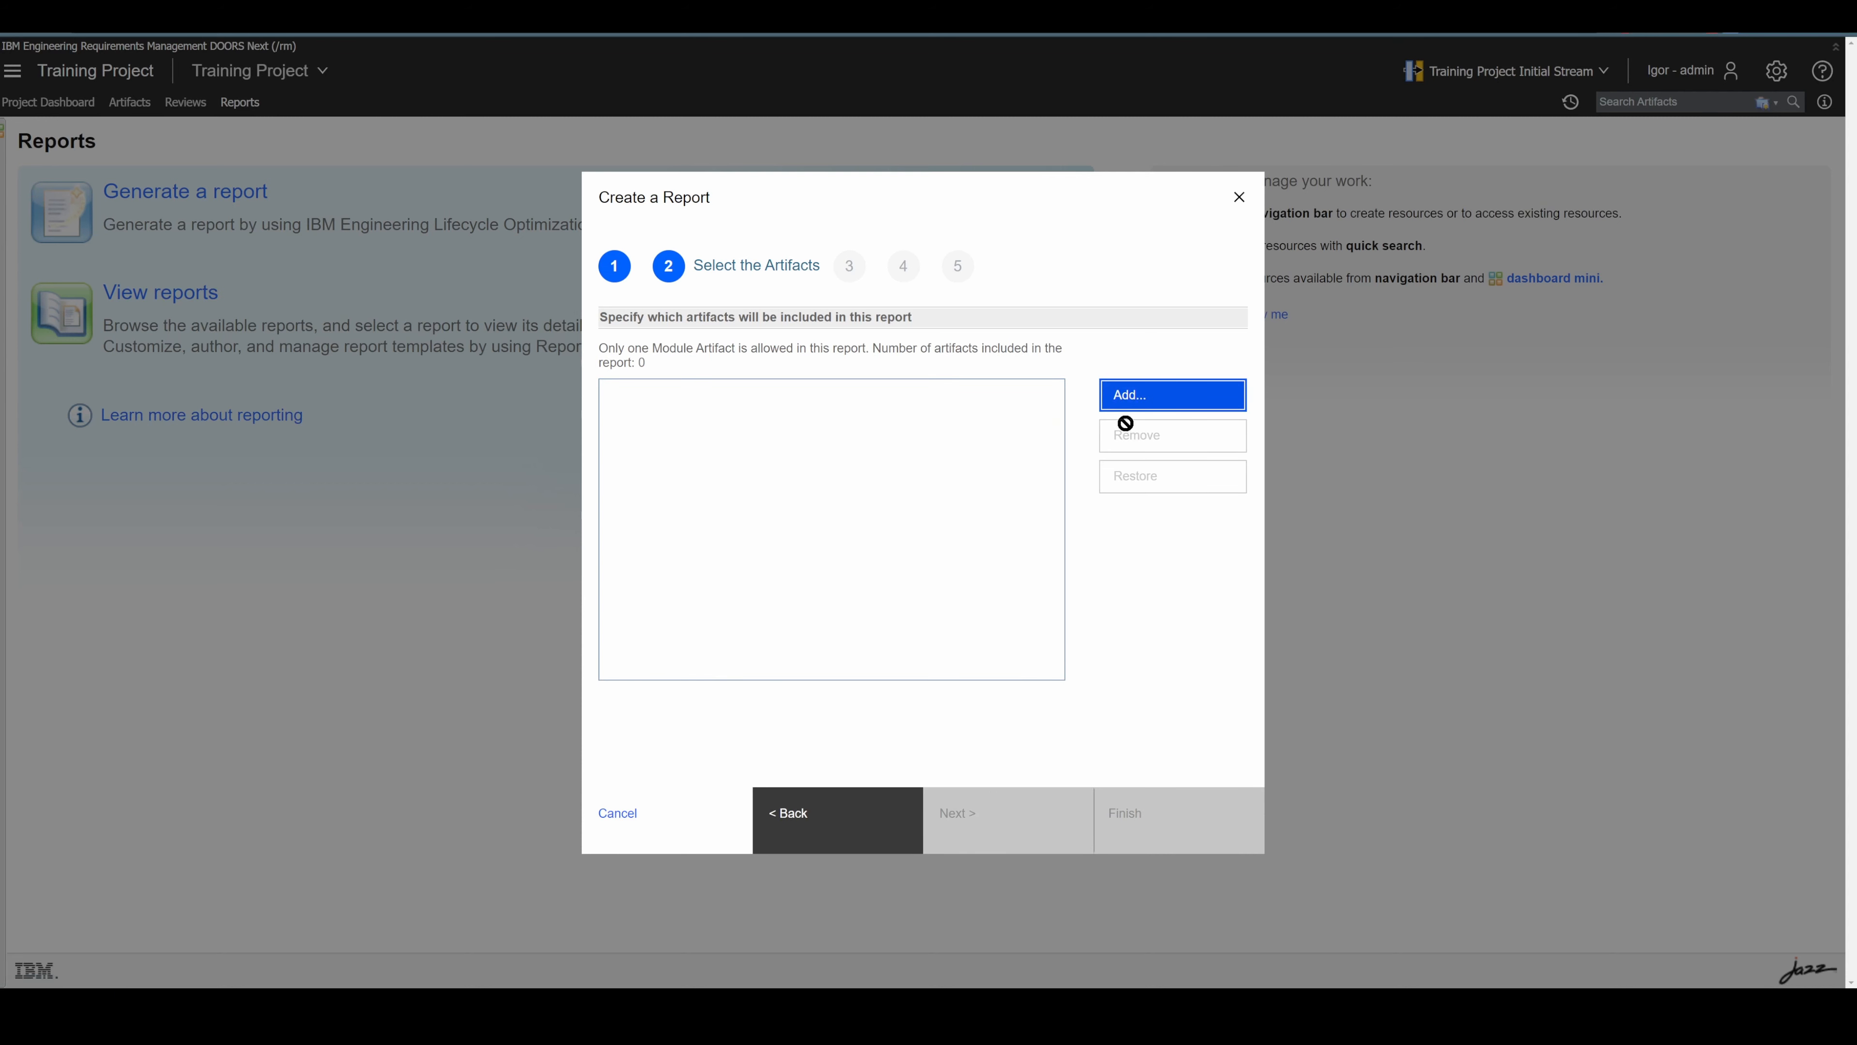
- Add the AMR Stakeholder Requirements Specification to the report, check the Report Information settings, and cancel the report
{"action": "left_click", "coordinate": [1136, 399]}
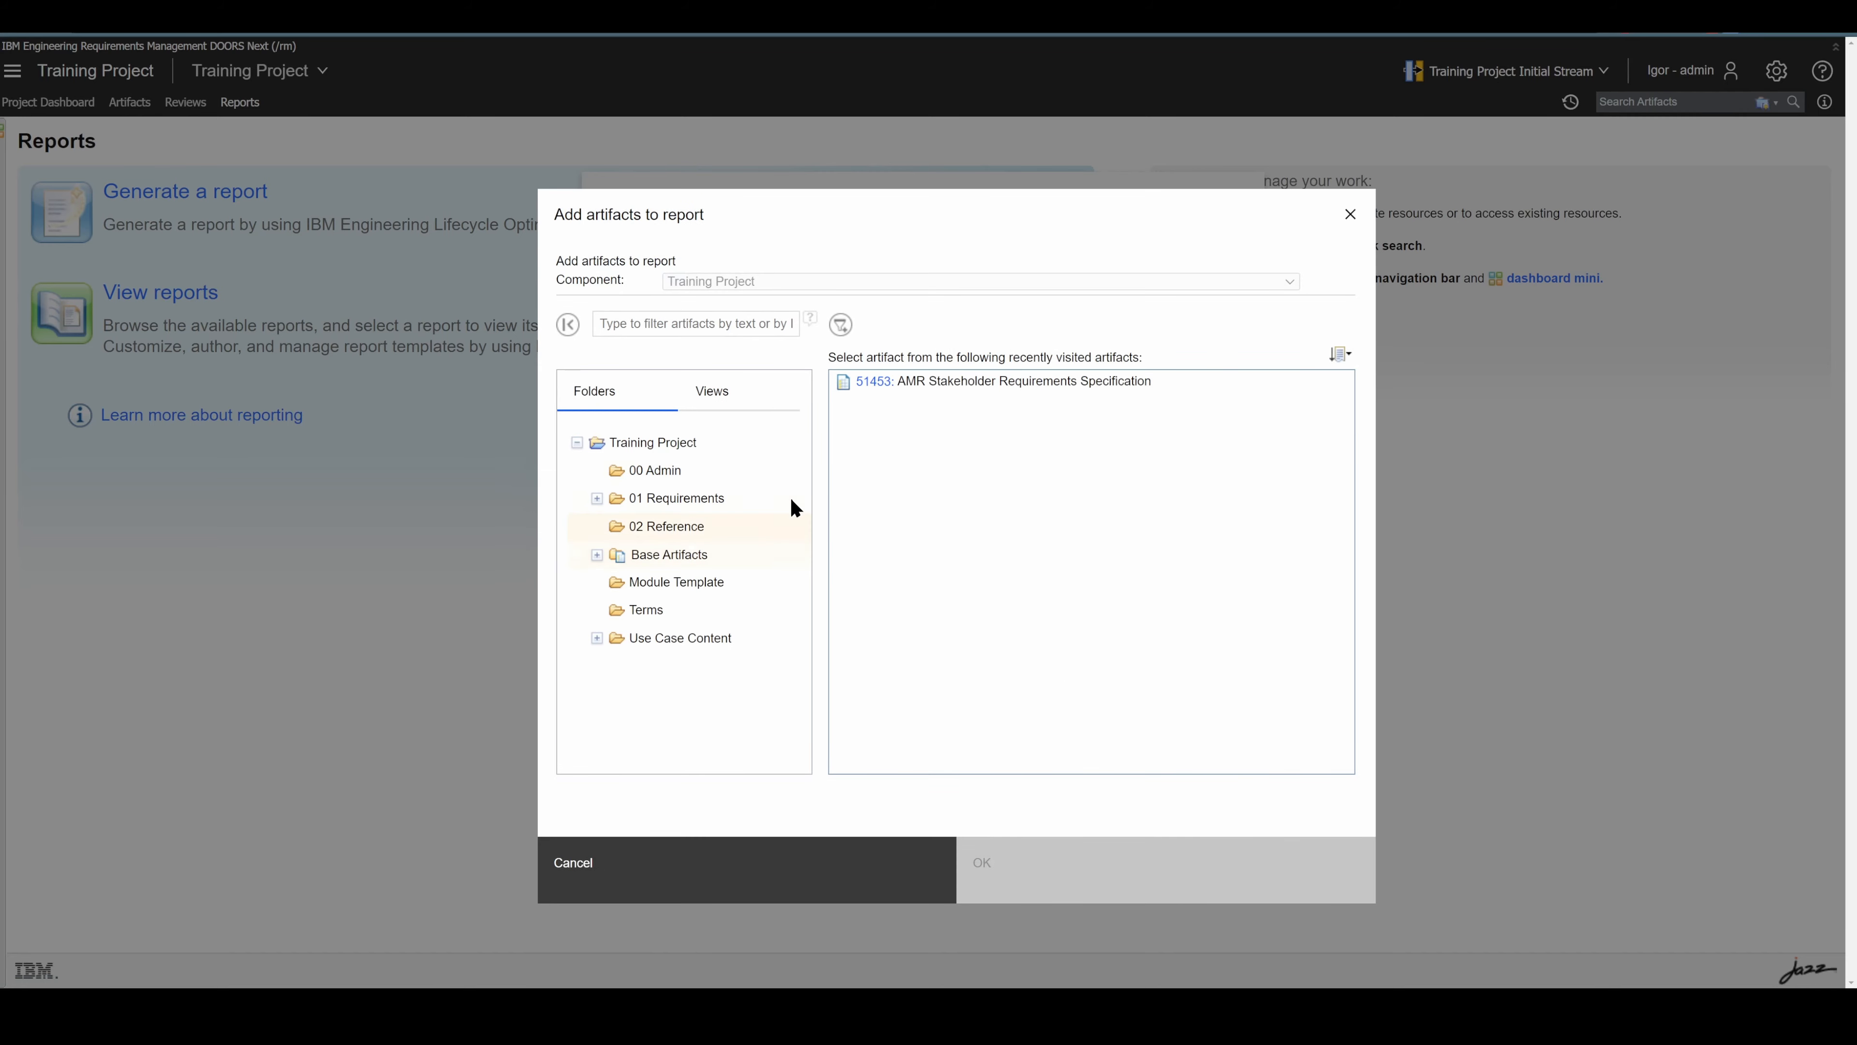
{"action": "left_click", "coordinate": [863, 377]}
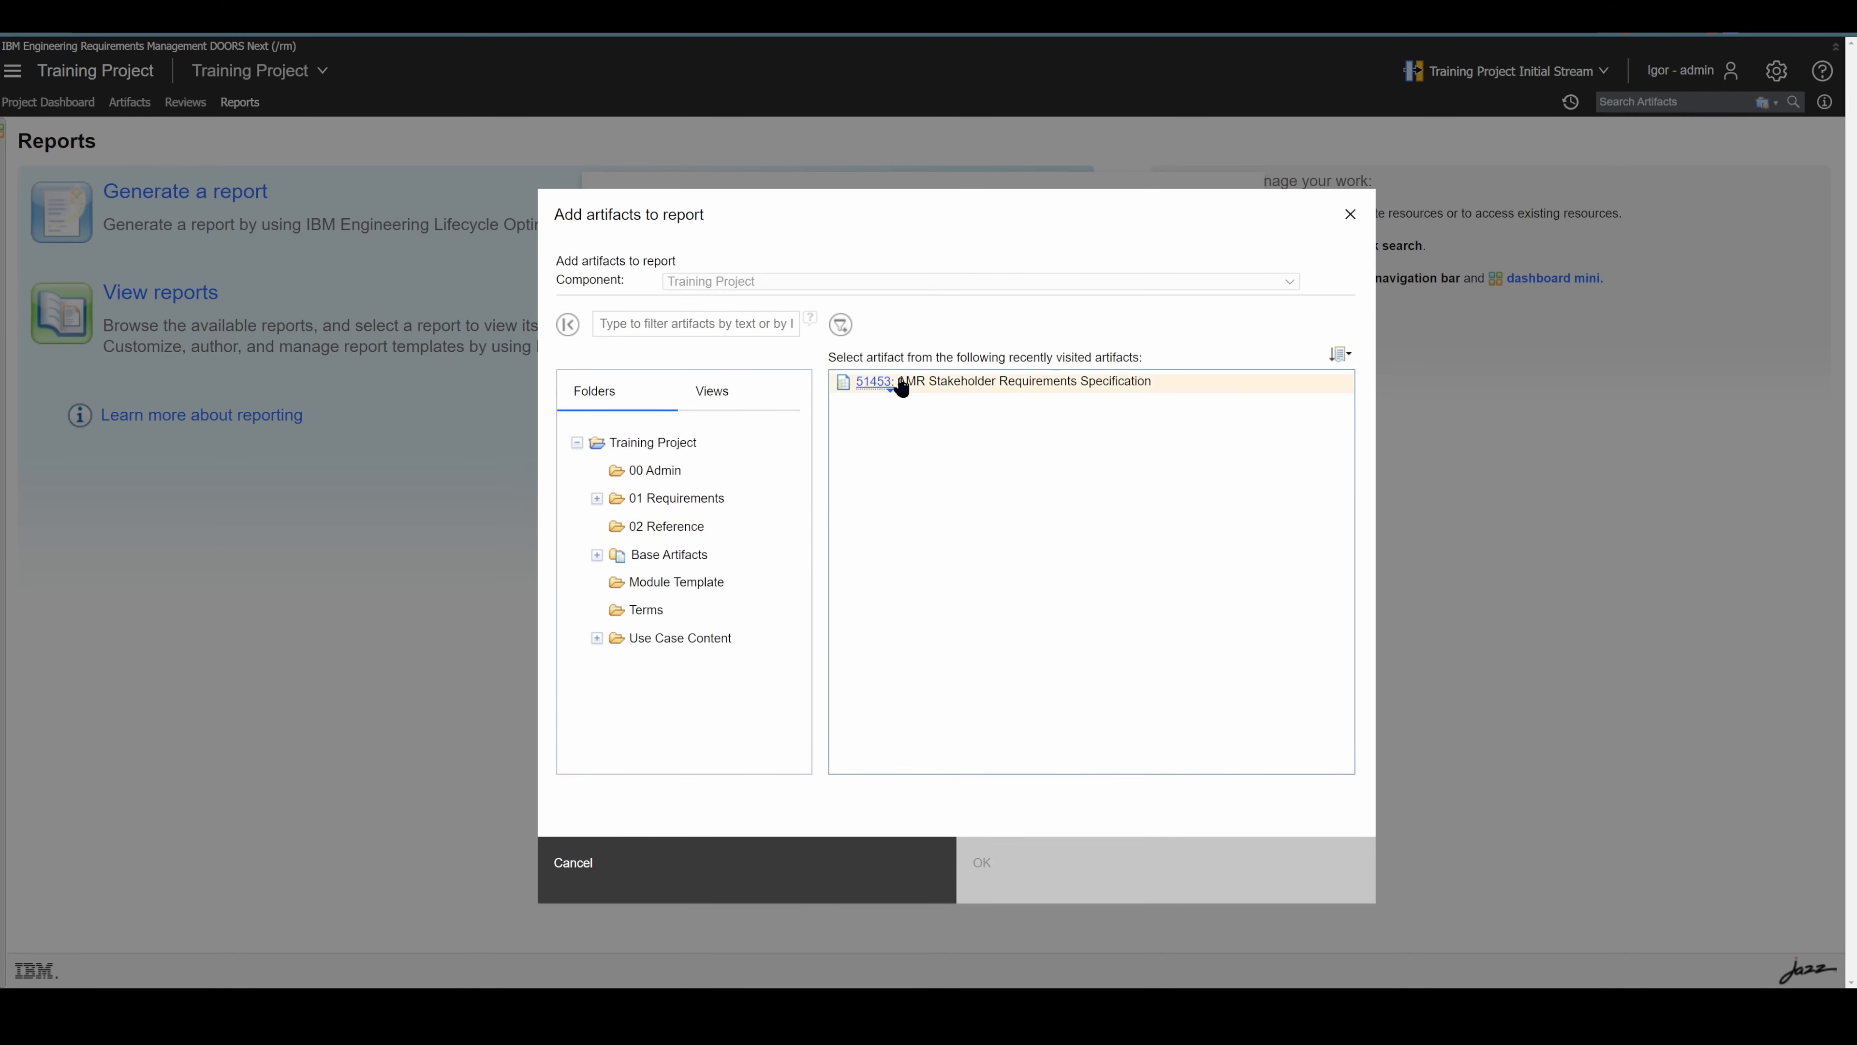
{"action": "left_click", "coordinate": [1142, 875]}
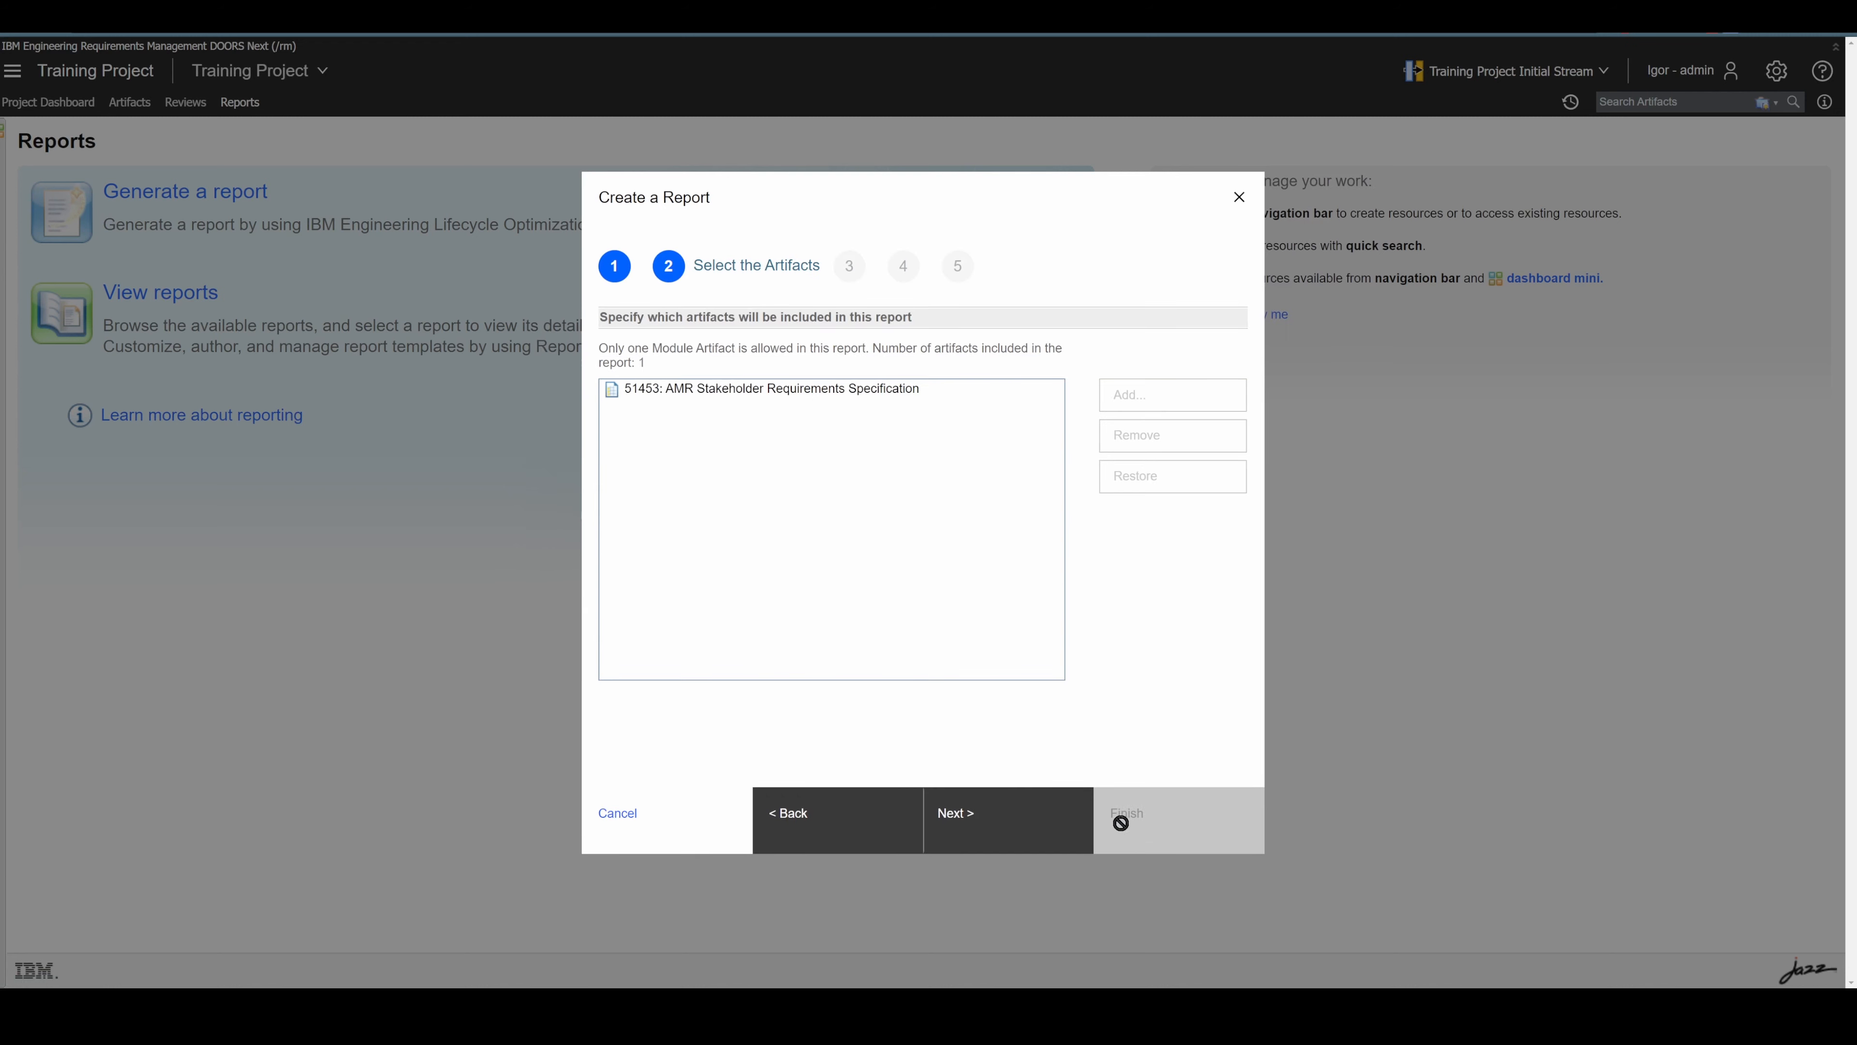
{"action": "left_click", "coordinate": [1035, 832]}
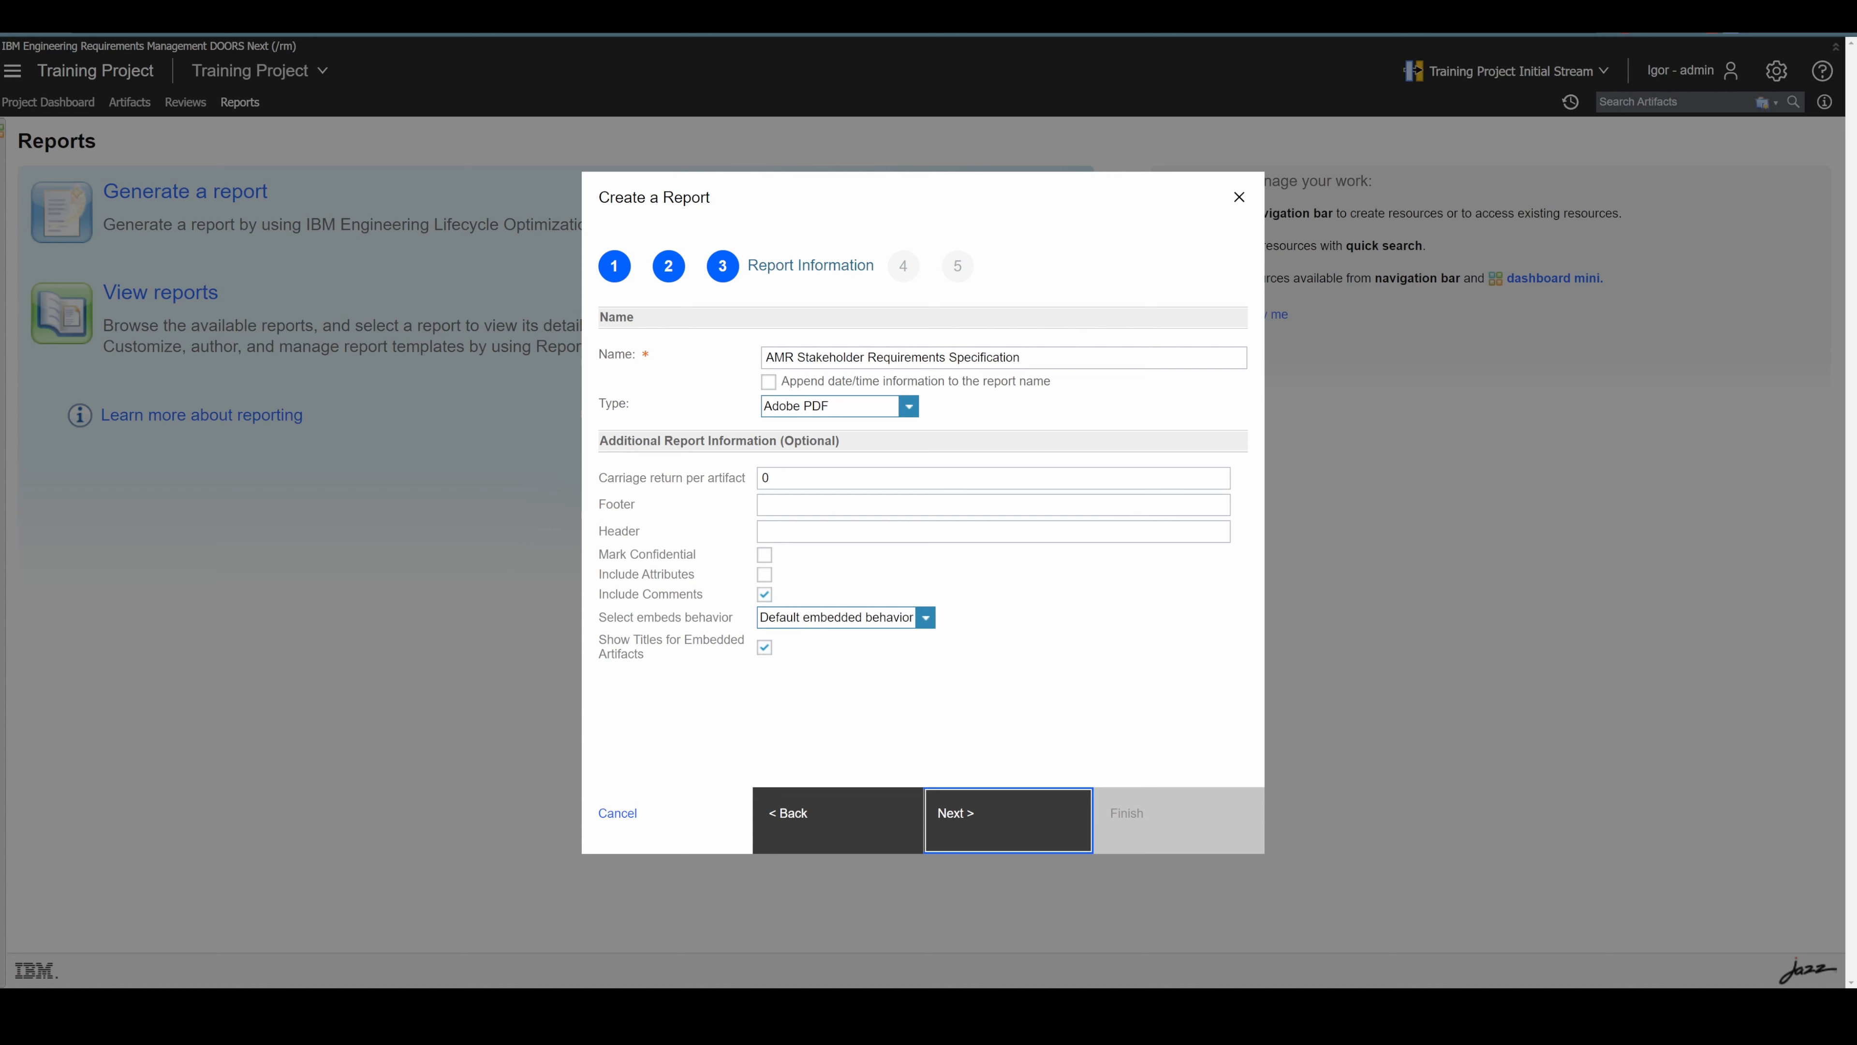
{"action": "left_click", "coordinate": [669, 267]}
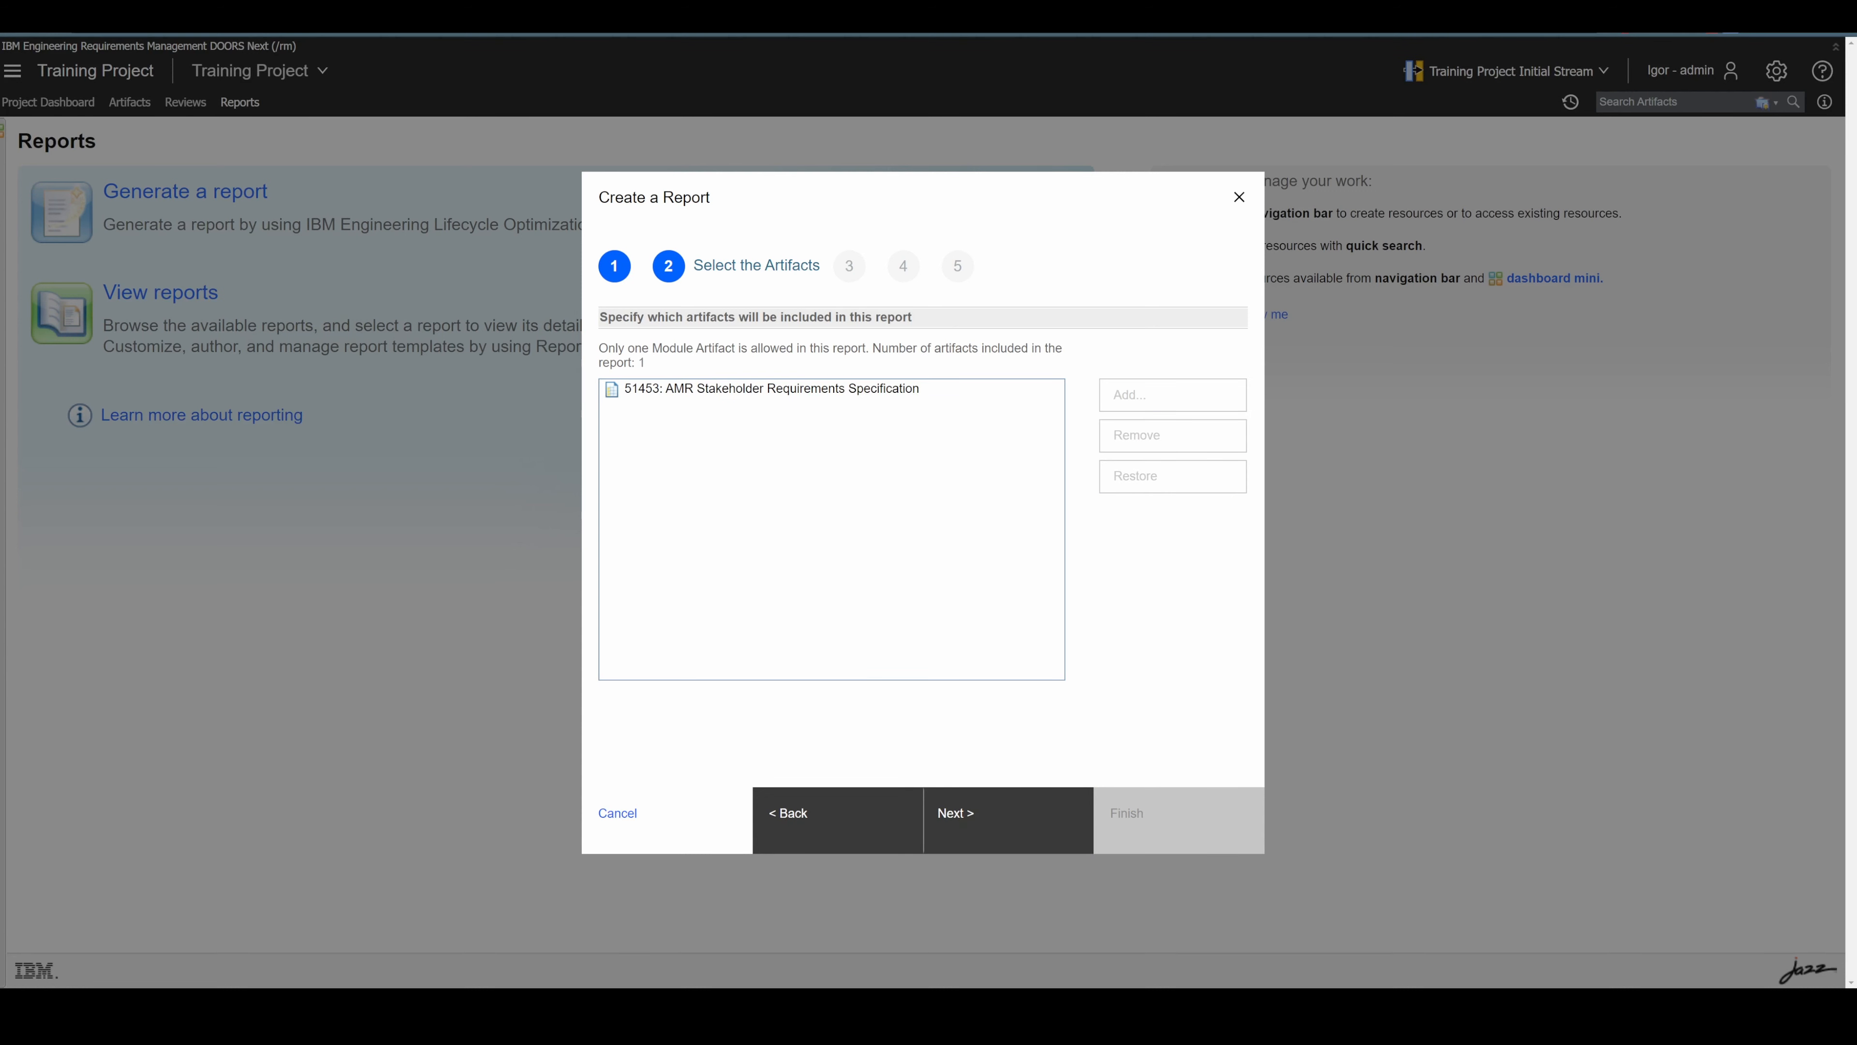
{"action": "left_click", "coordinate": [632, 827]}
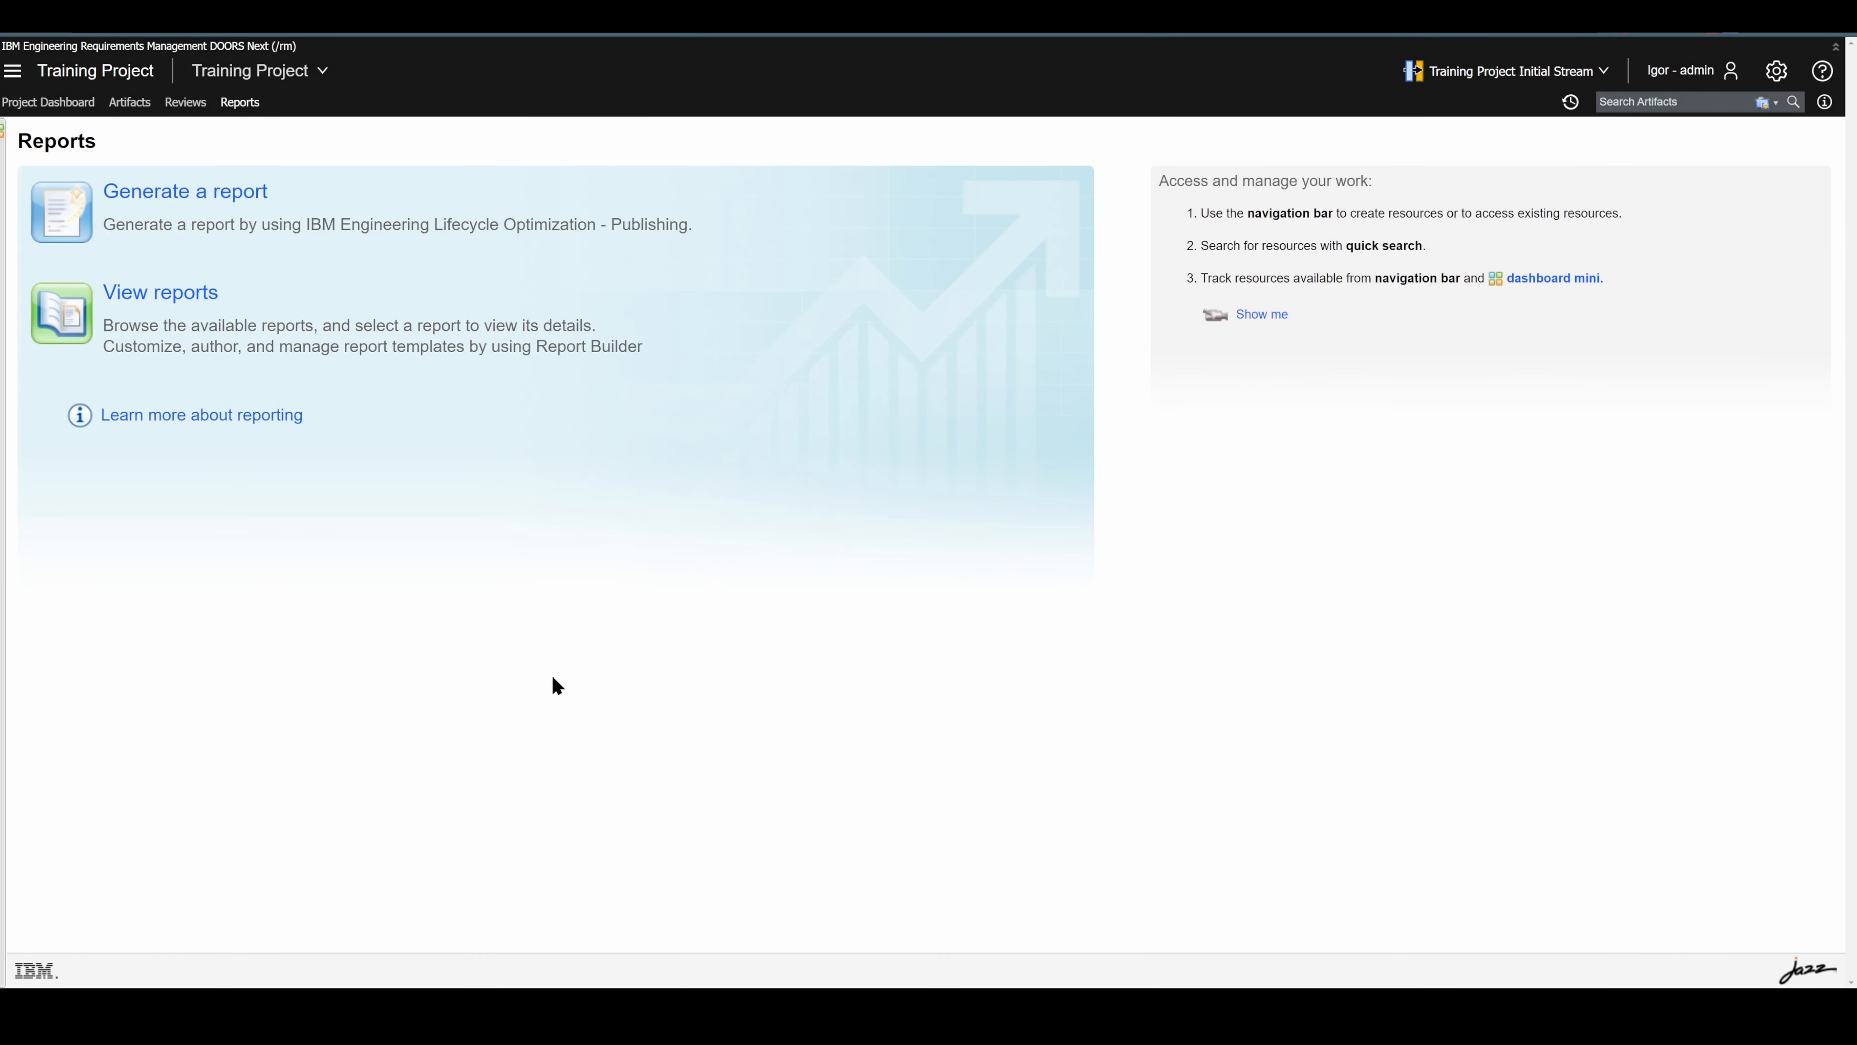
- Open Review#1 from the project's reviews and examine which report types can be generated for it
{"action": "left_click", "coordinate": [186, 103]}
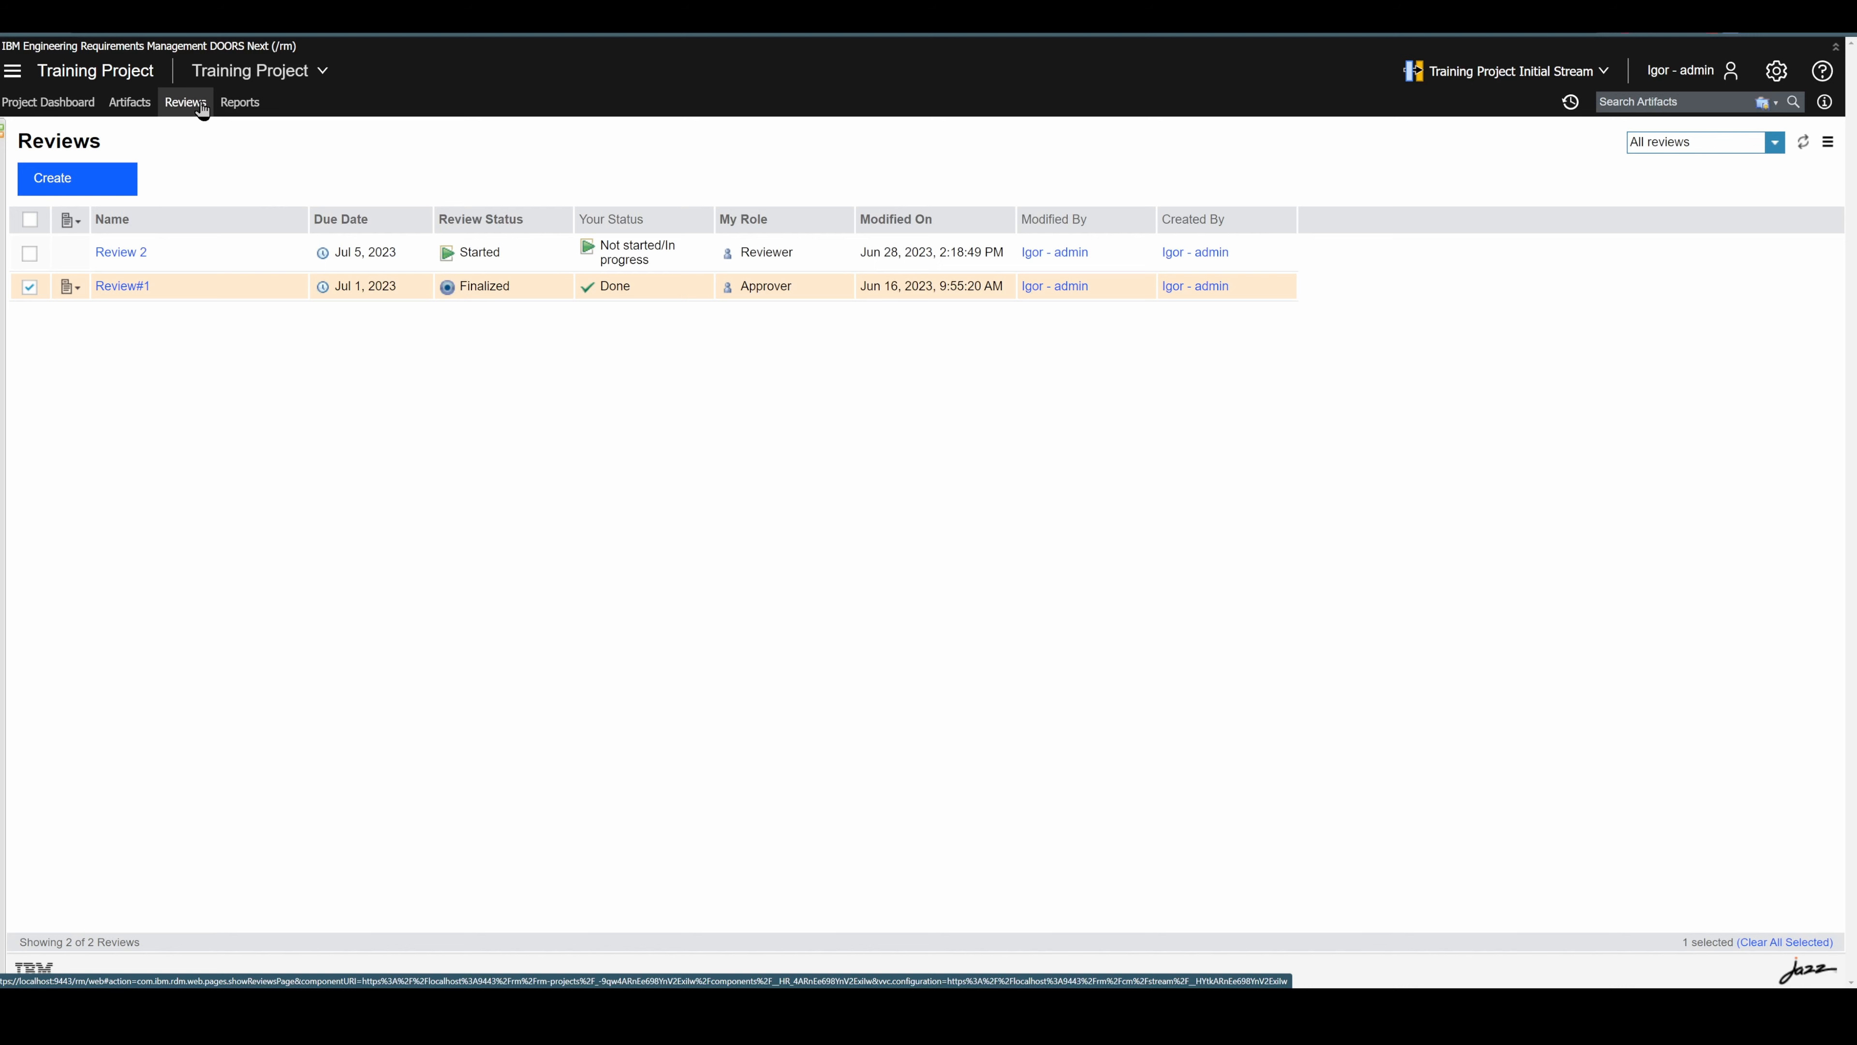
{"action": "left_click", "coordinate": [73, 292]}
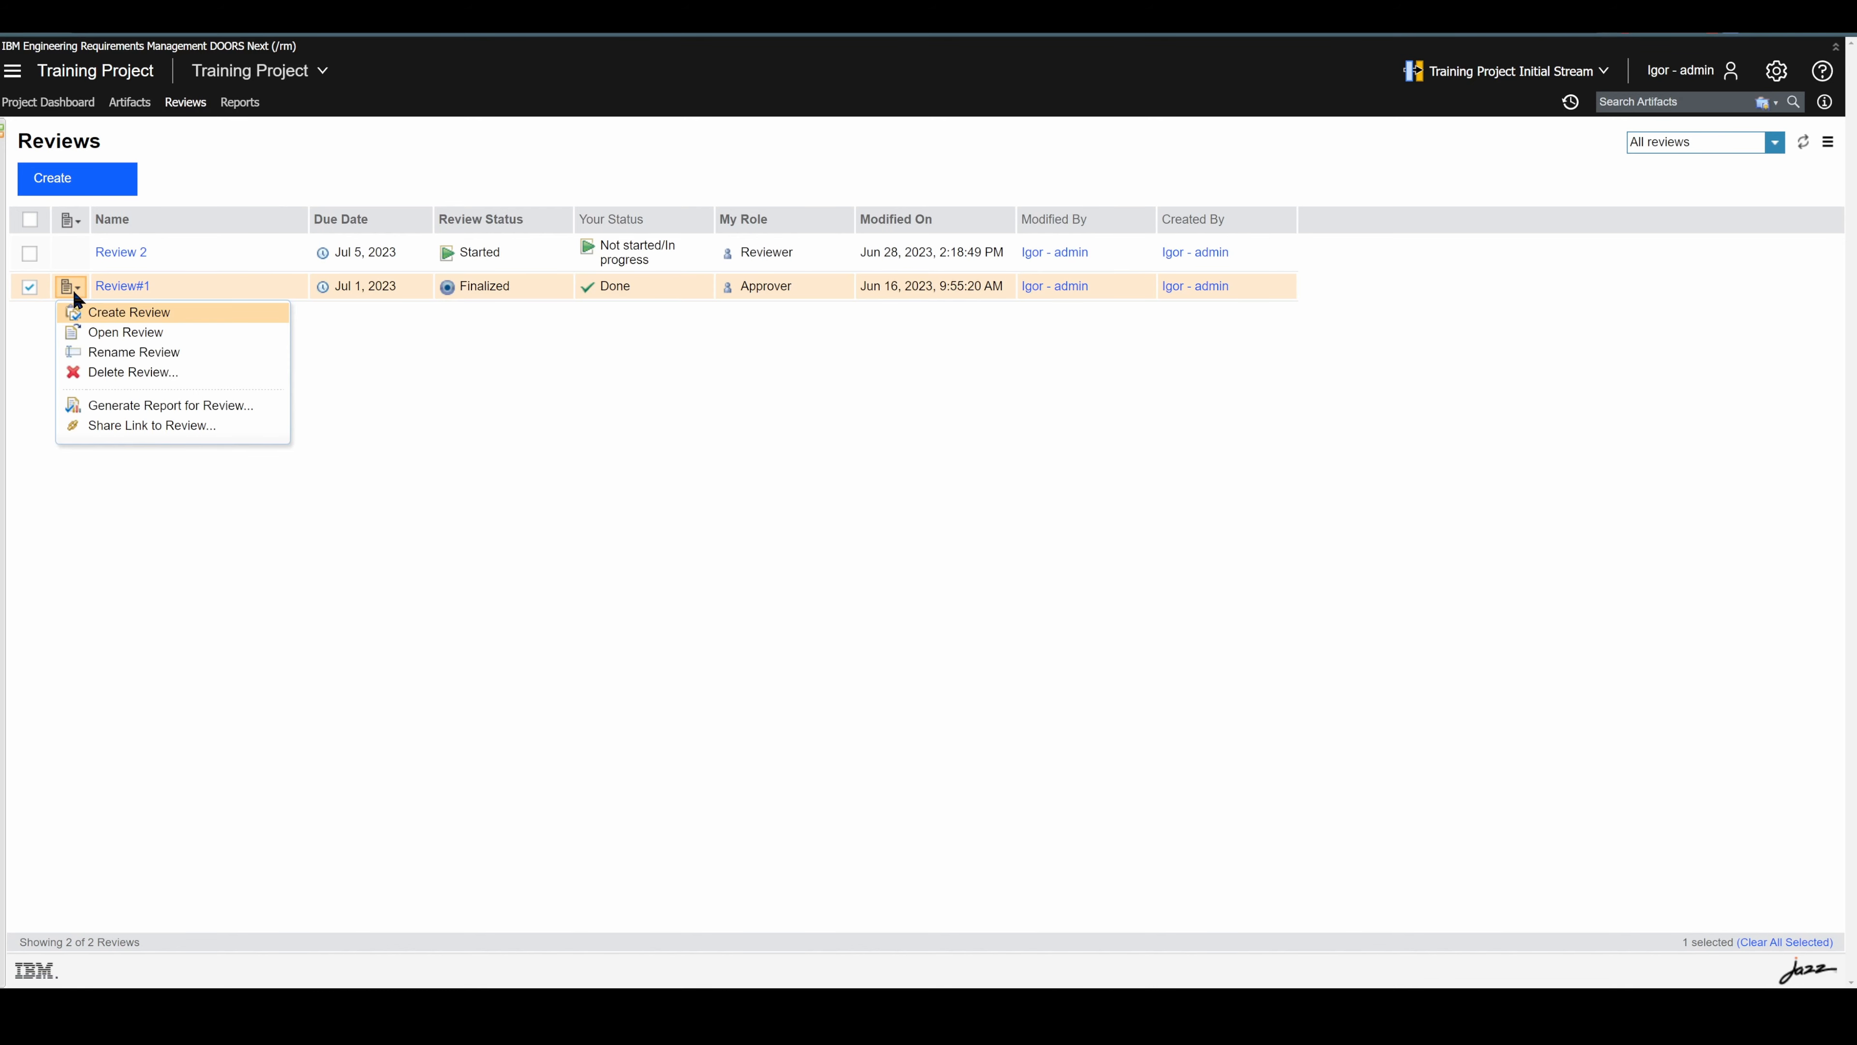
{"action": "left_click", "coordinate": [181, 562]}
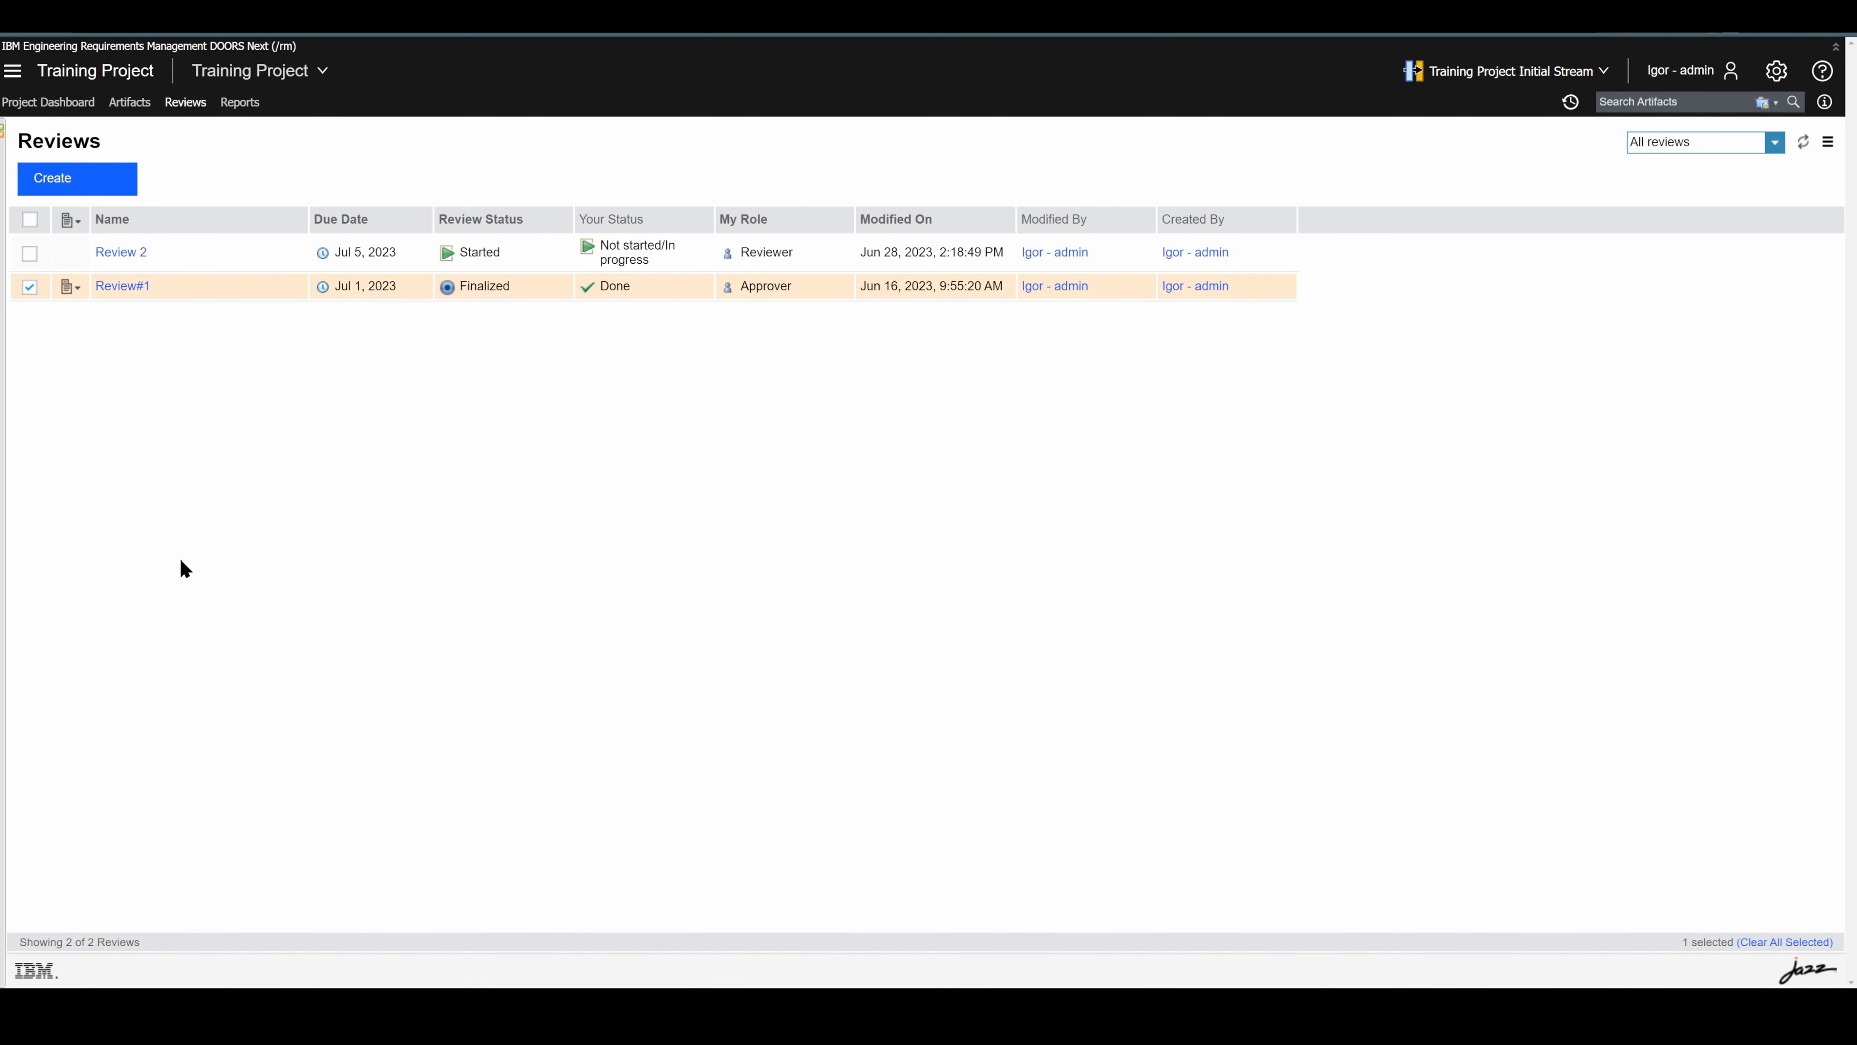
{"action": "left_click", "coordinate": [130, 292]}
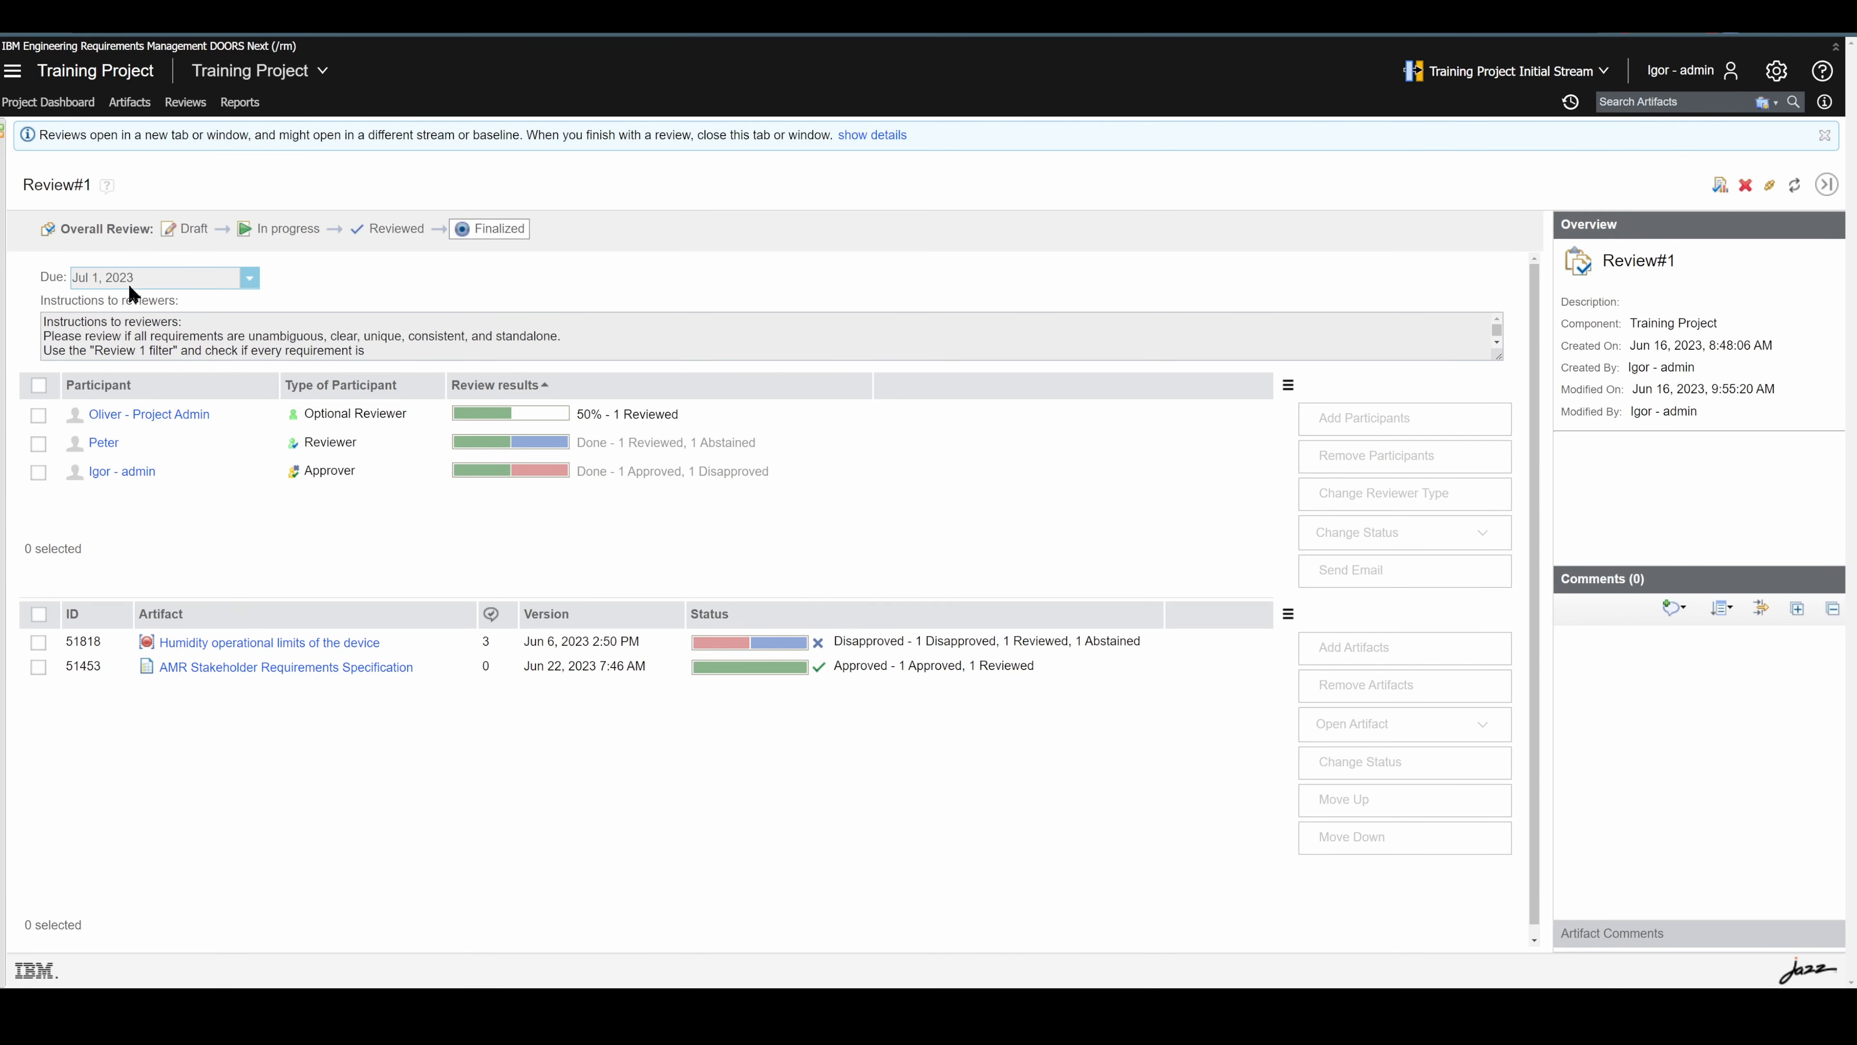
{"action": "left_click", "coordinate": [1720, 184]}
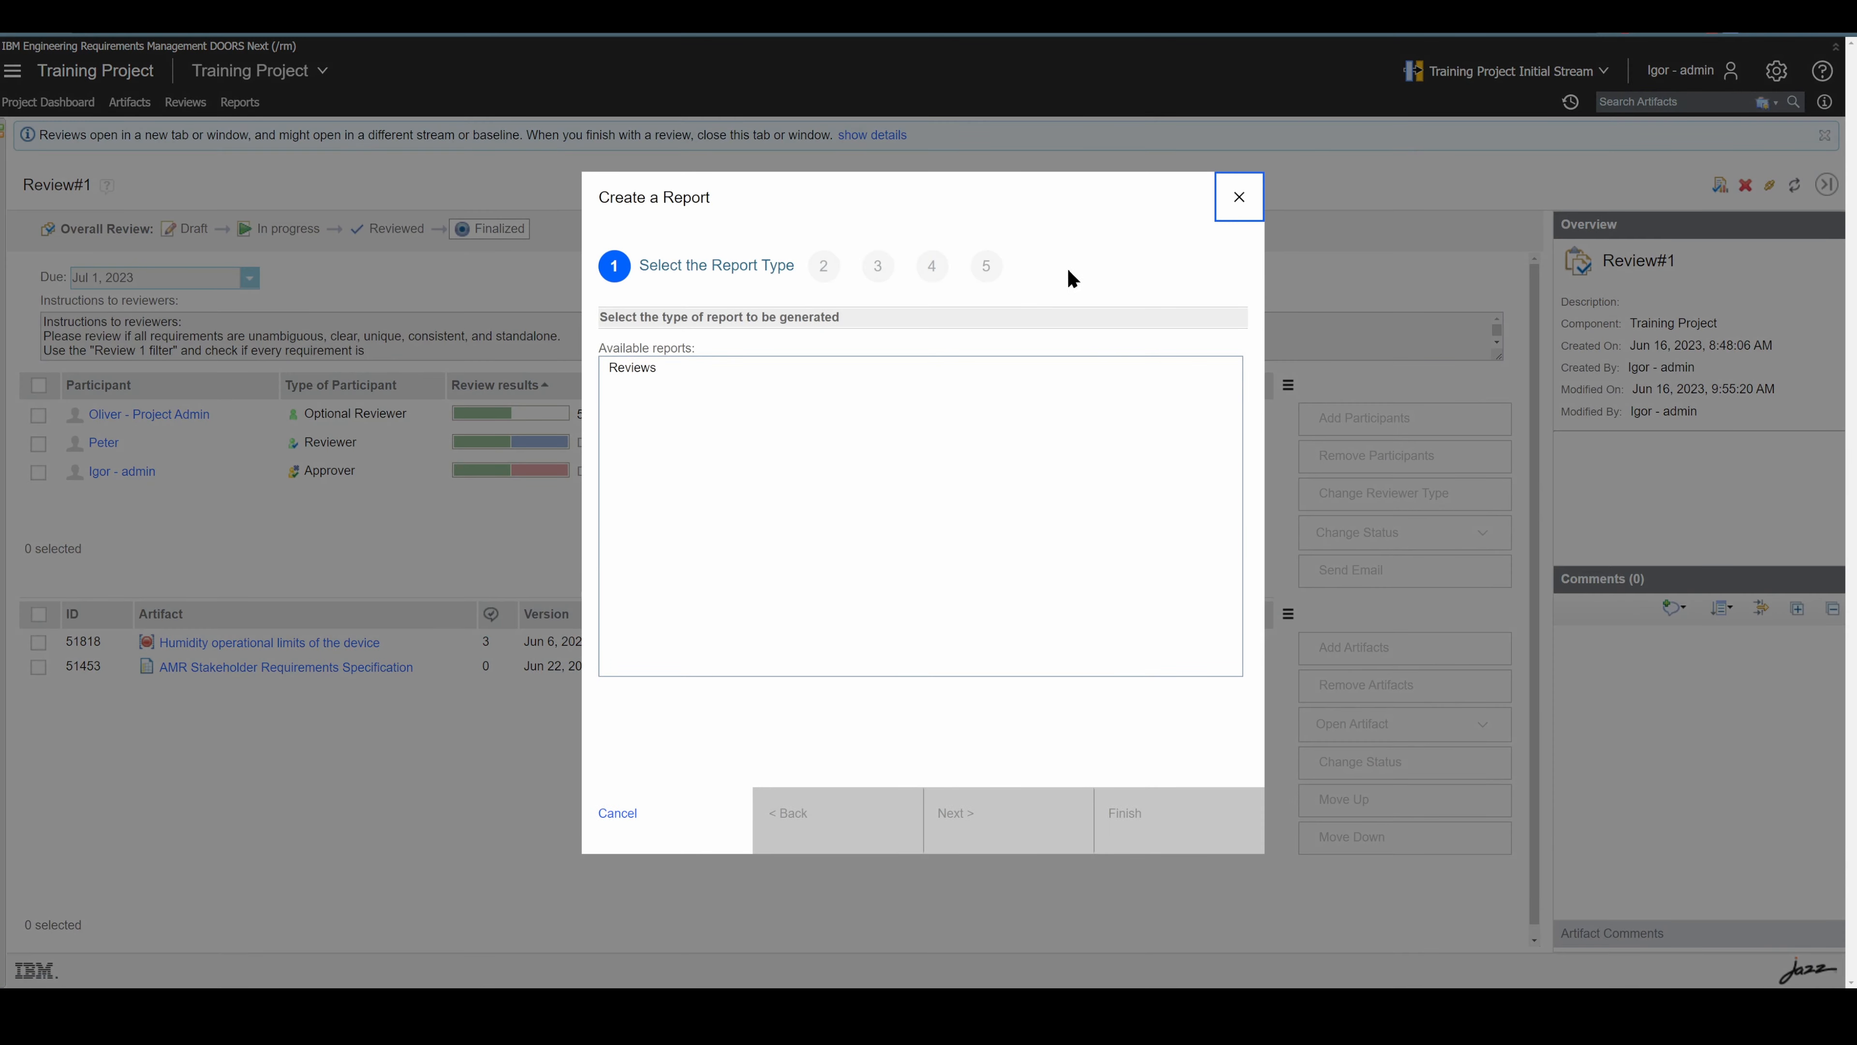
{"action": "left_click", "coordinate": [1240, 197]}
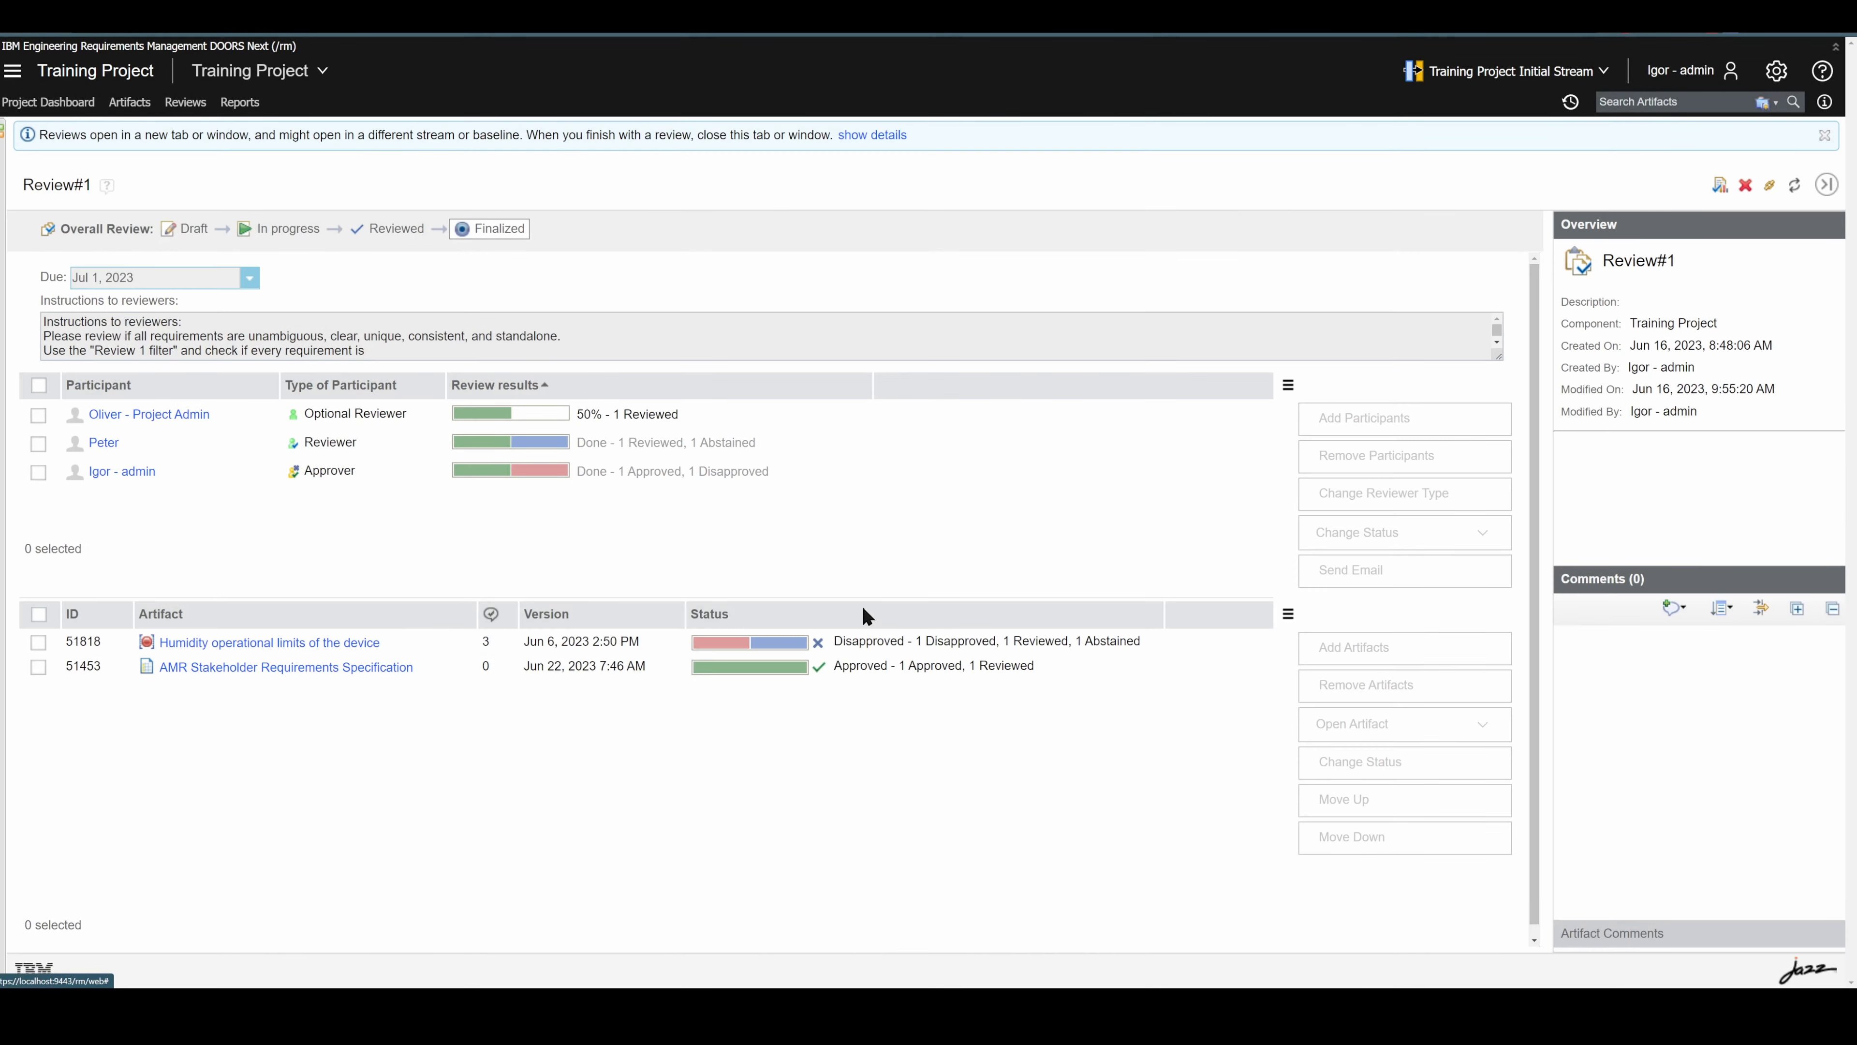
- Open the AMR Stakeholder Requirements Specification from Review#1 and examine its report and print options
{"action": "left_click", "coordinate": [296, 666]}
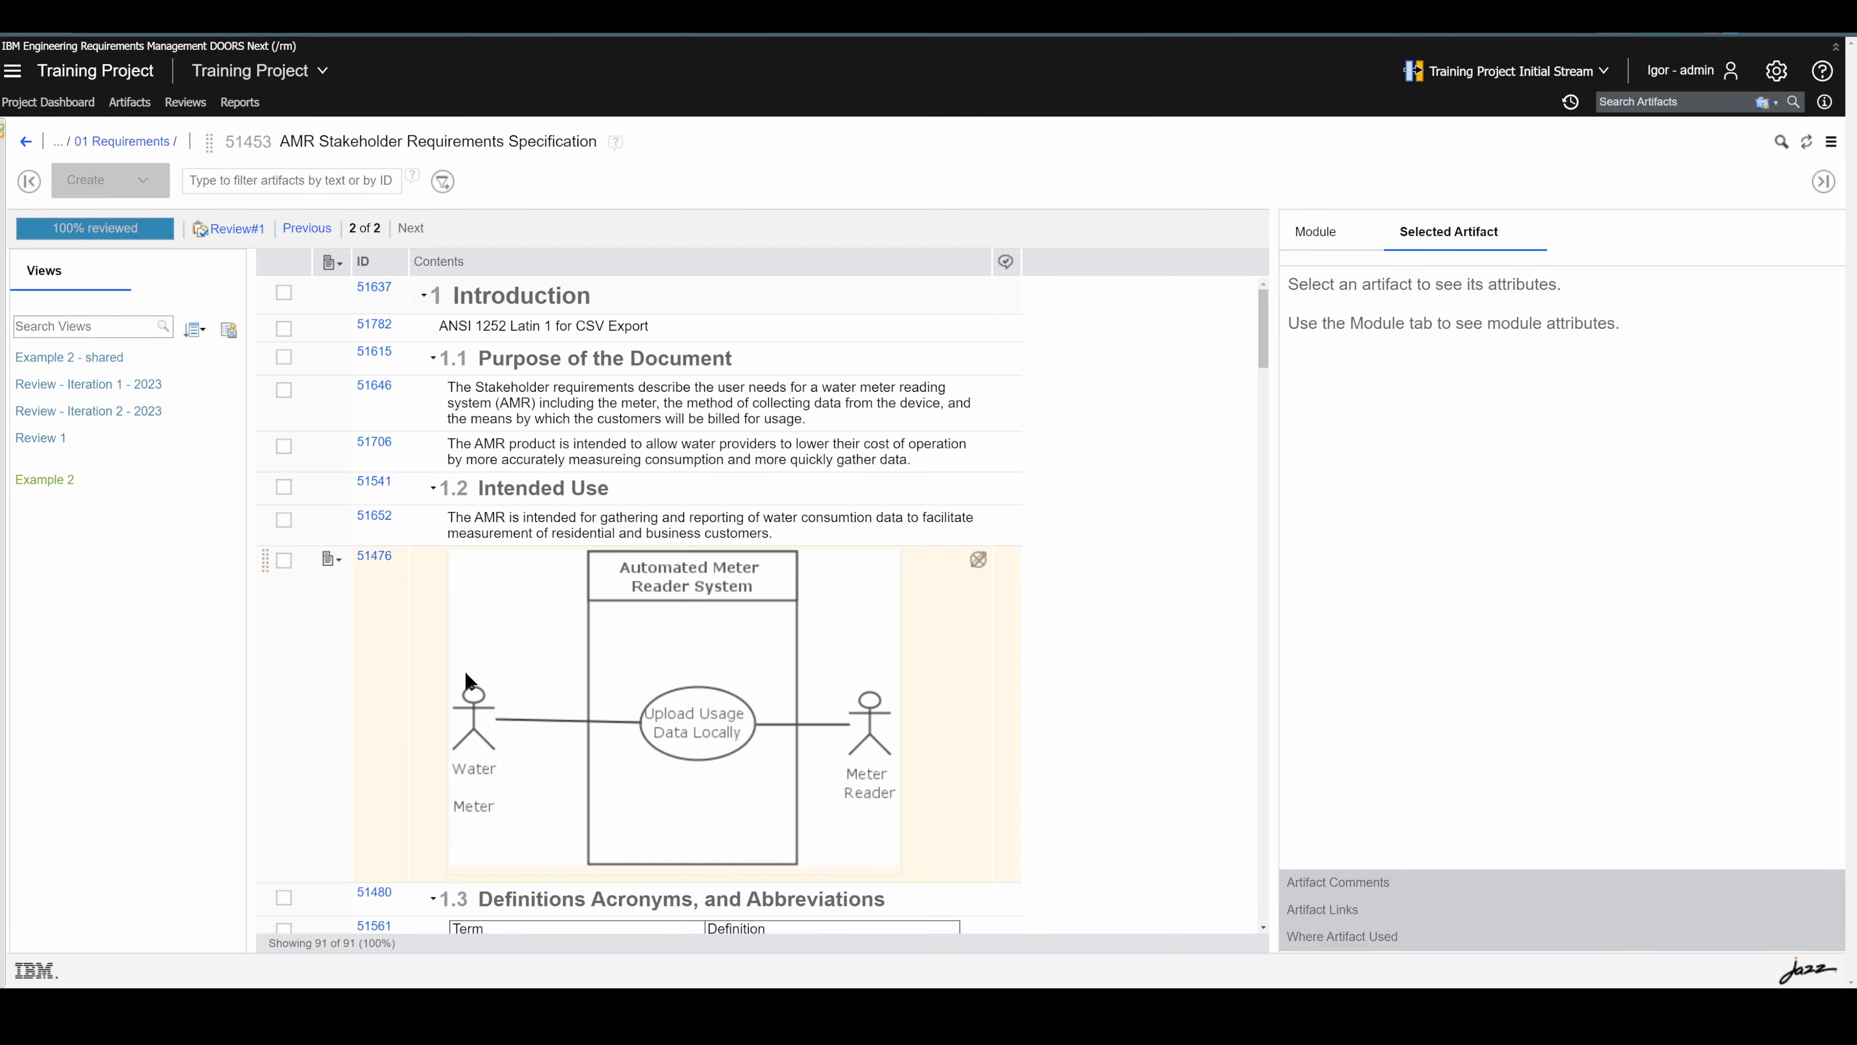
{"action": "left_click", "coordinate": [1832, 143]}
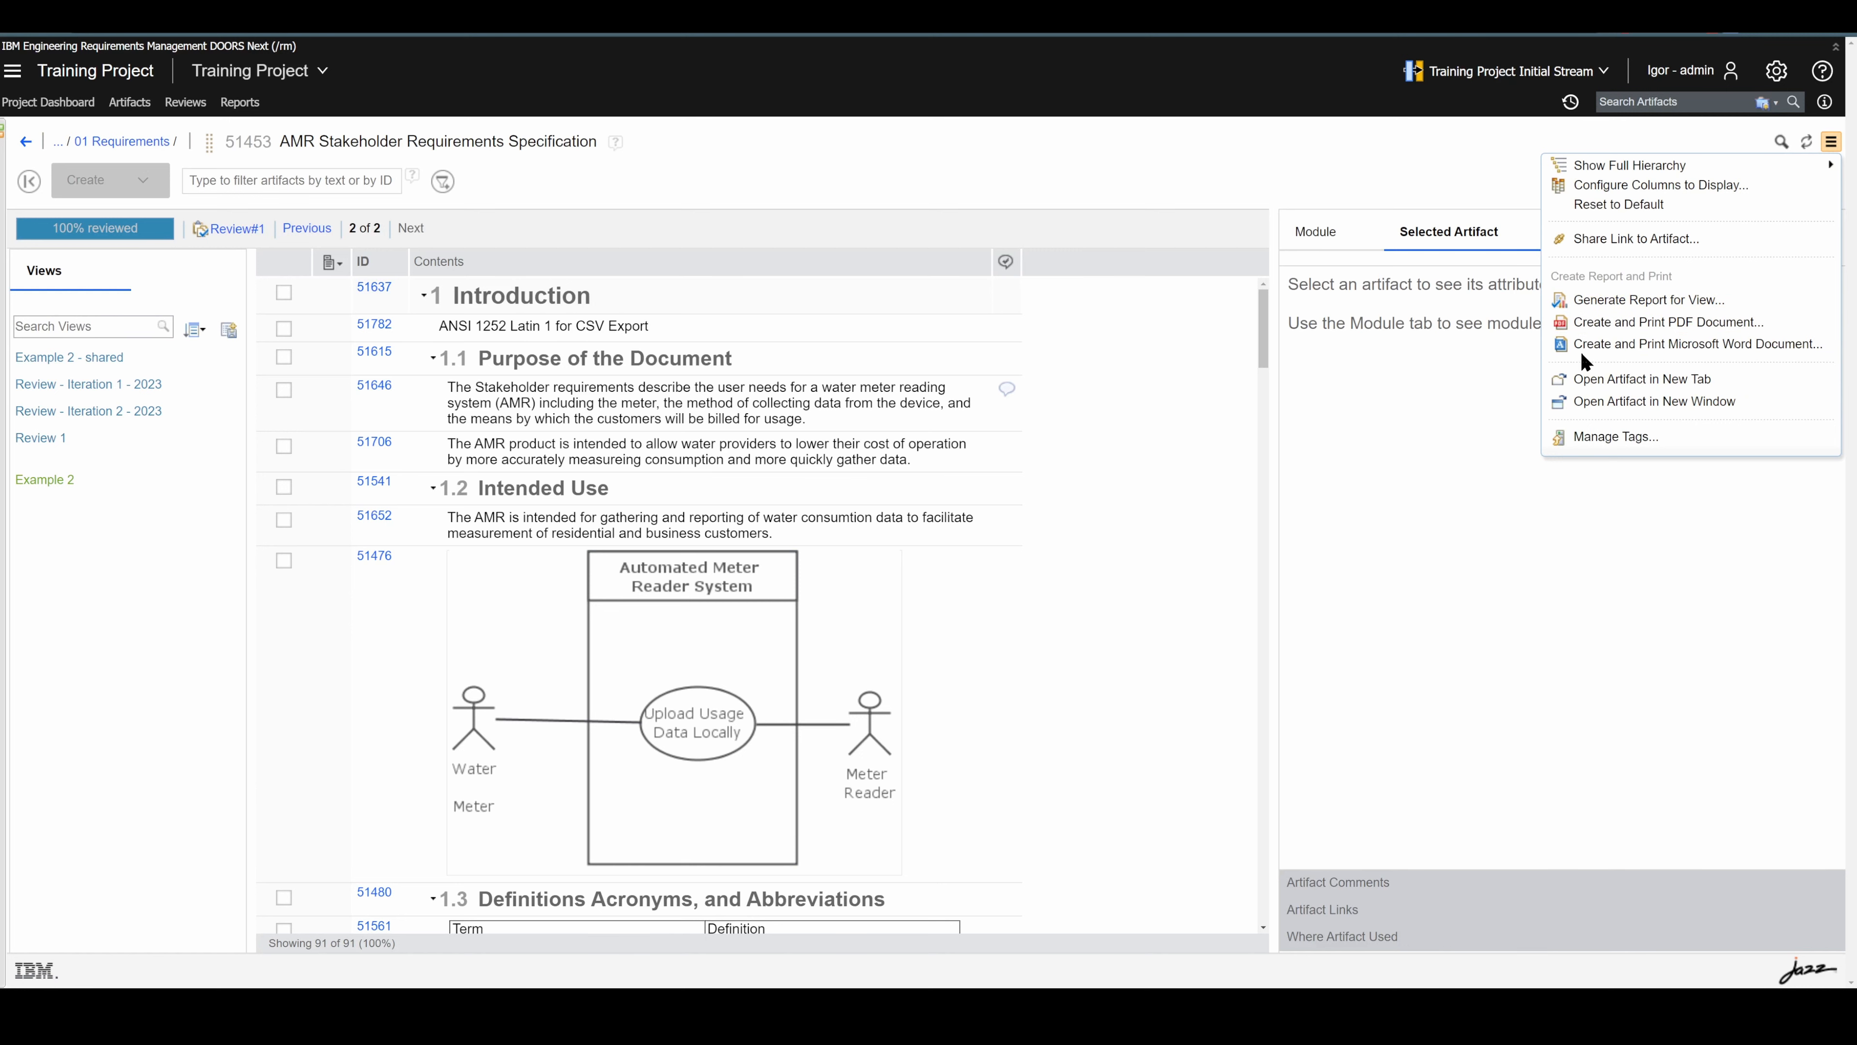
{"action": "left_click", "coordinate": [909, 180]}
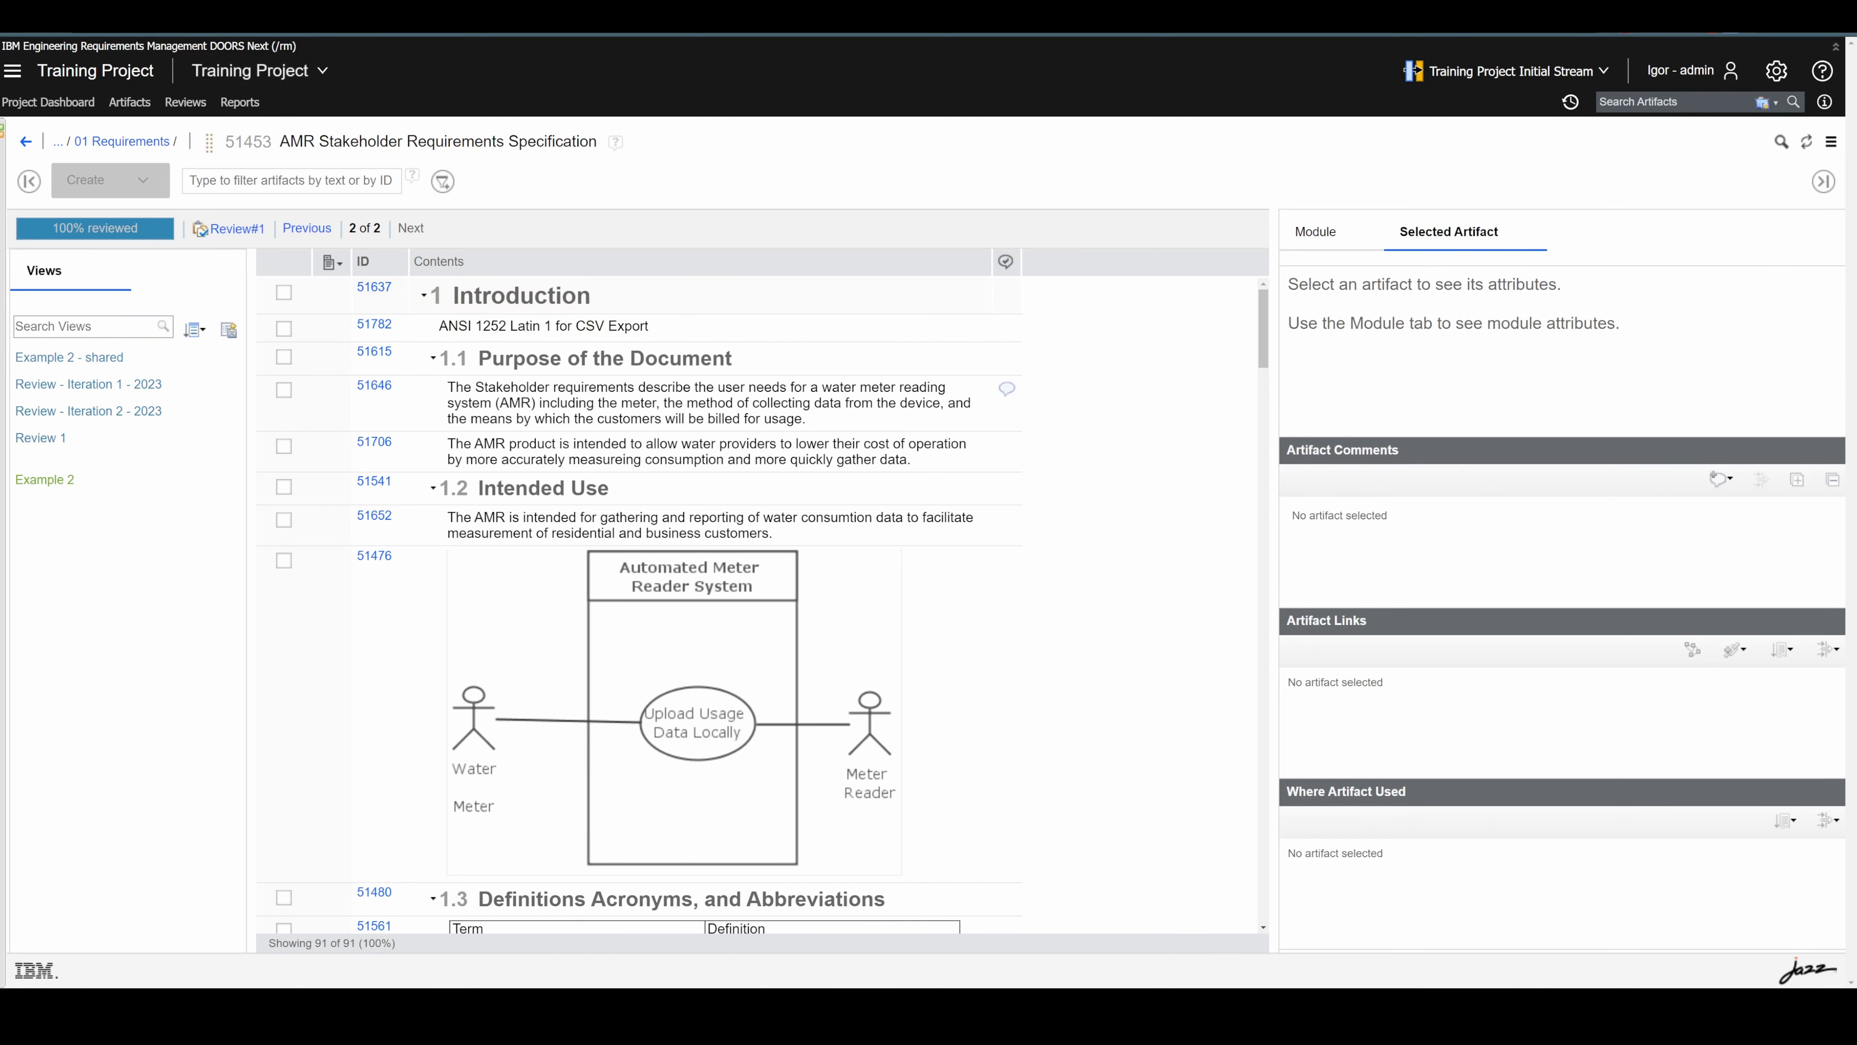
- Return to the project's reviews and clear the selection of Review#1
{"action": "left_click", "coordinate": [184, 102]}
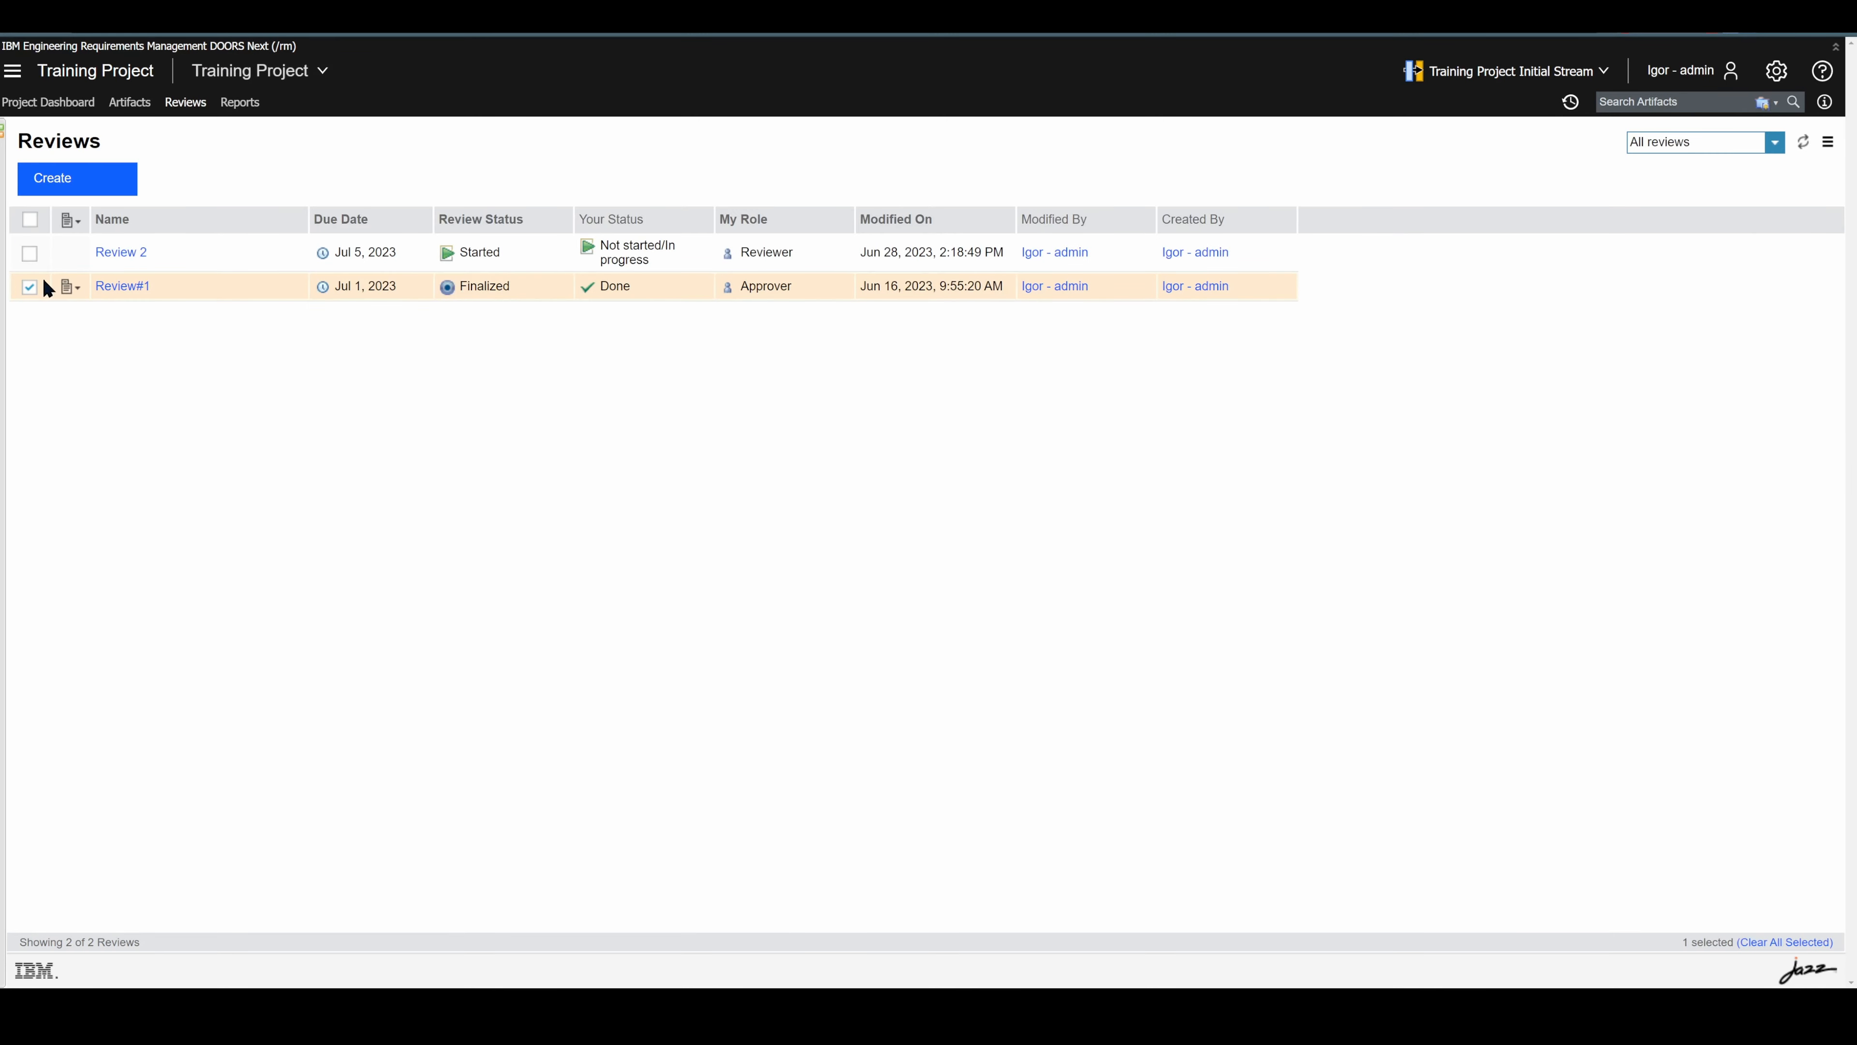
{"action": "left_click", "coordinate": [29, 286]}
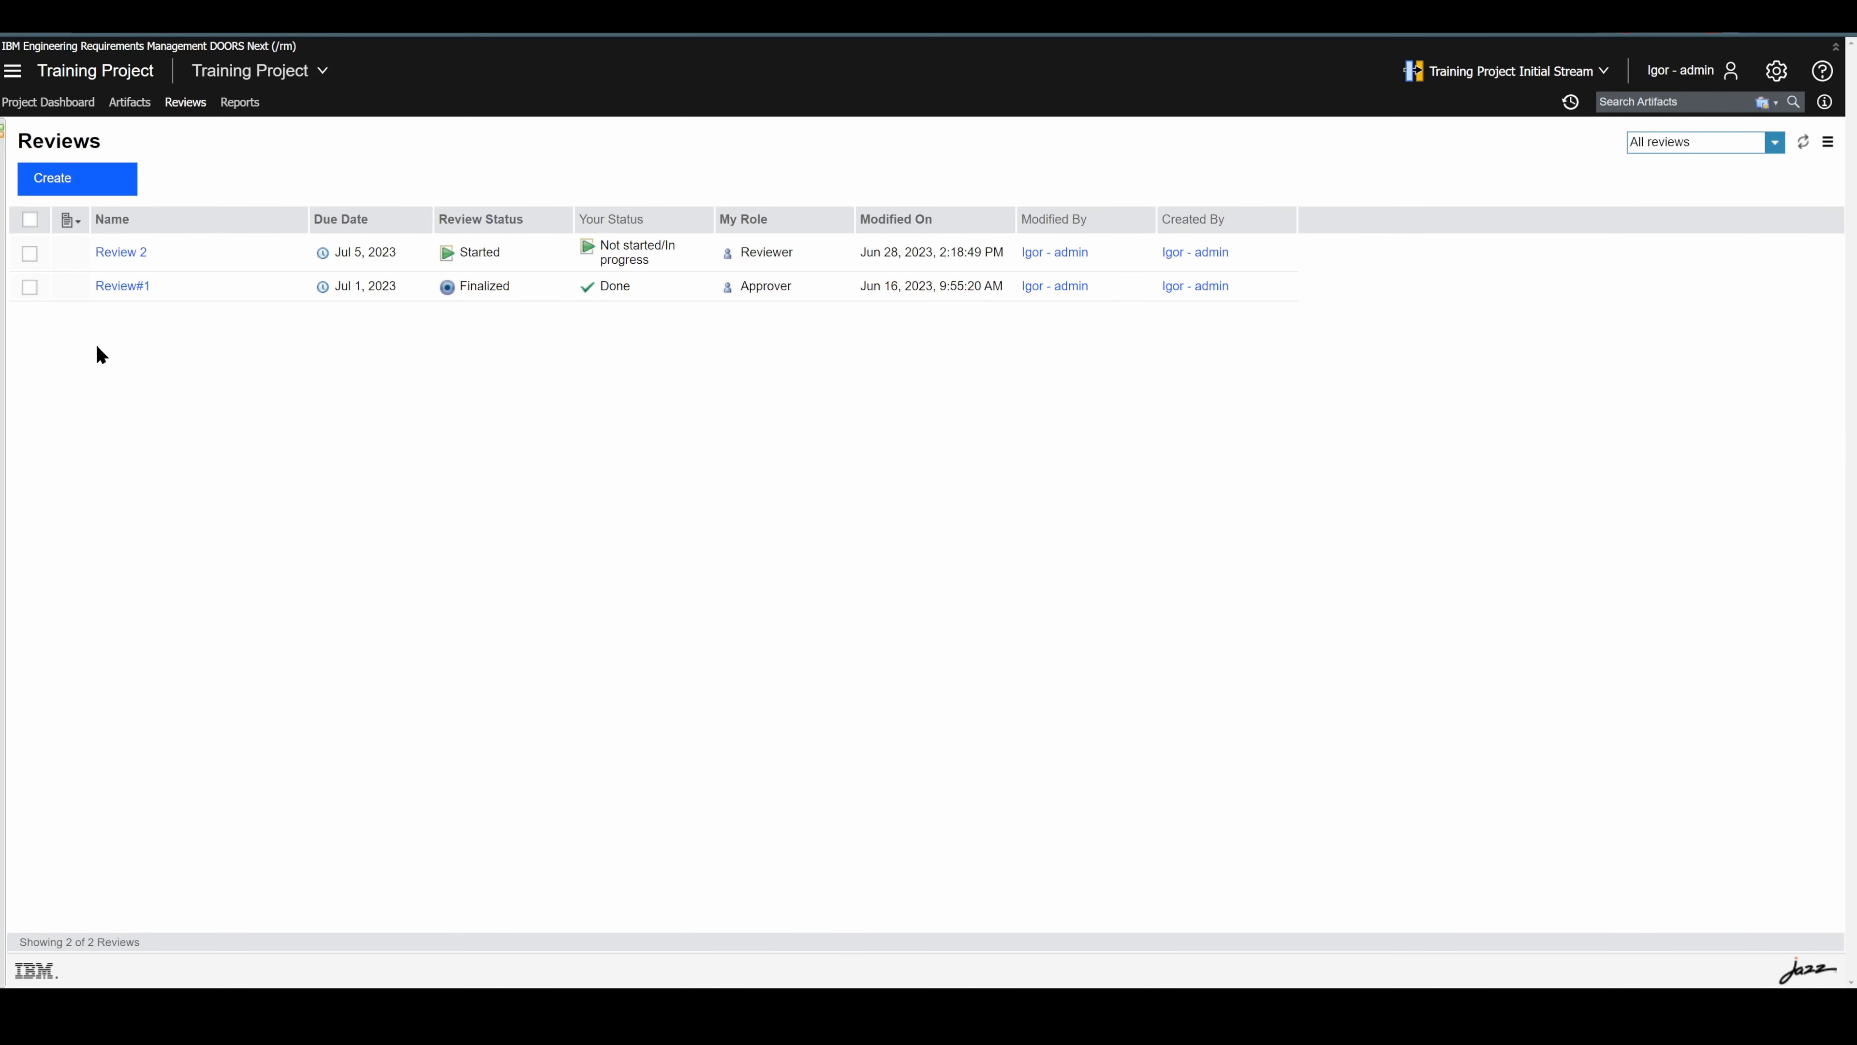
- Start a report for Review#1 using the Reviews report type, keeping Review#1 as the included review, and proceed to Report Information
{"action": "left_click", "coordinate": [66, 289]}
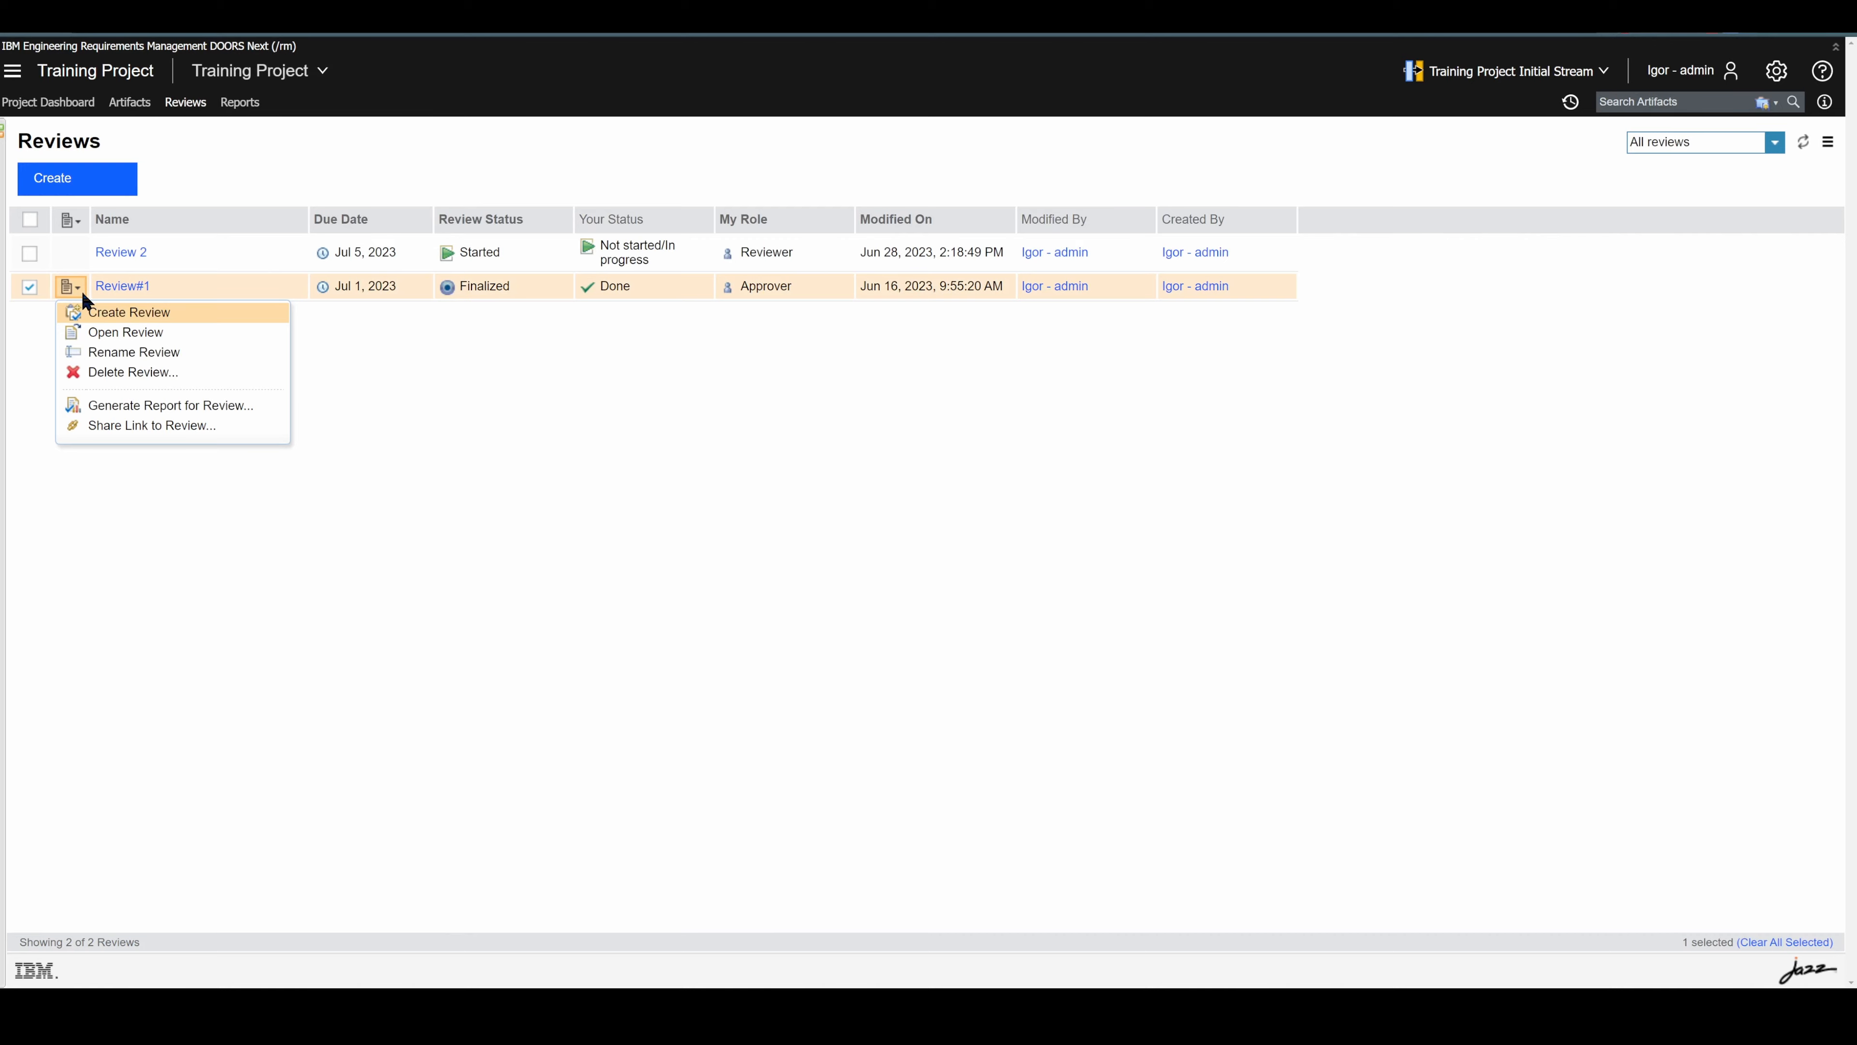
{"action": "left_click", "coordinate": [167, 410]}
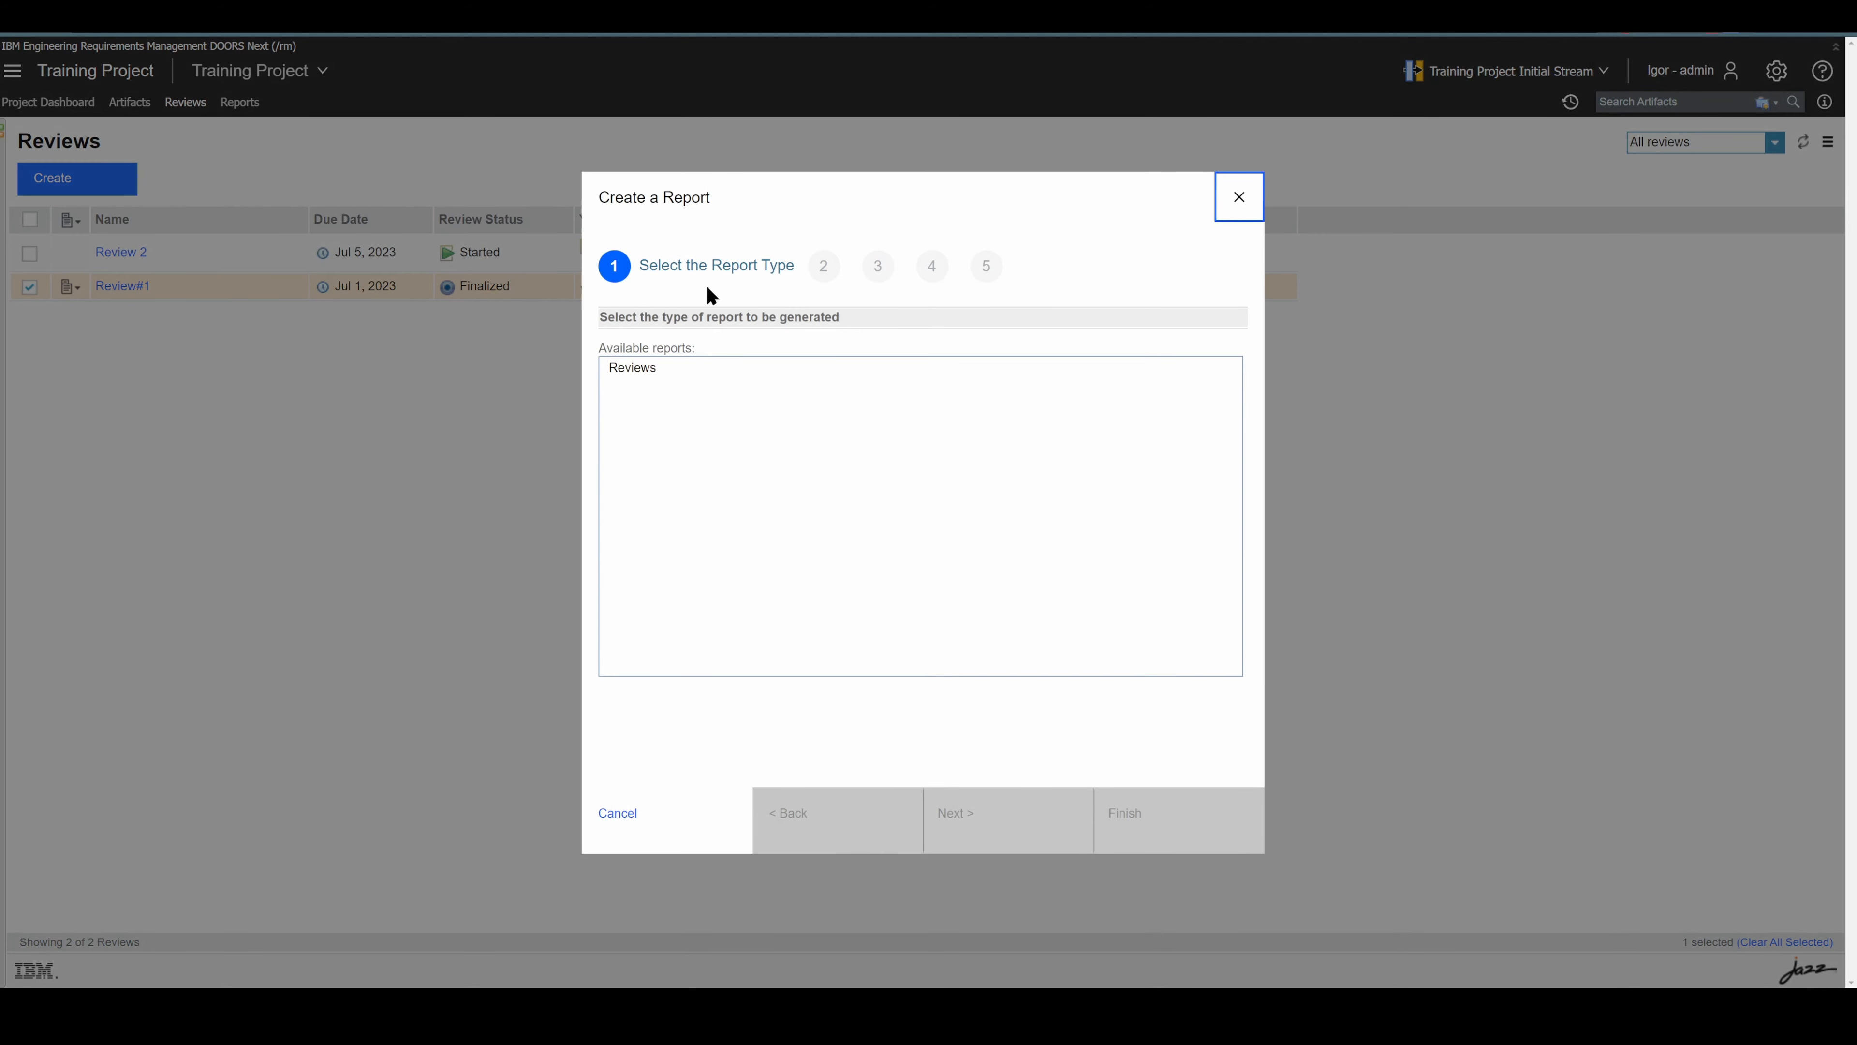
{"action": "left_click", "coordinate": [642, 373]}
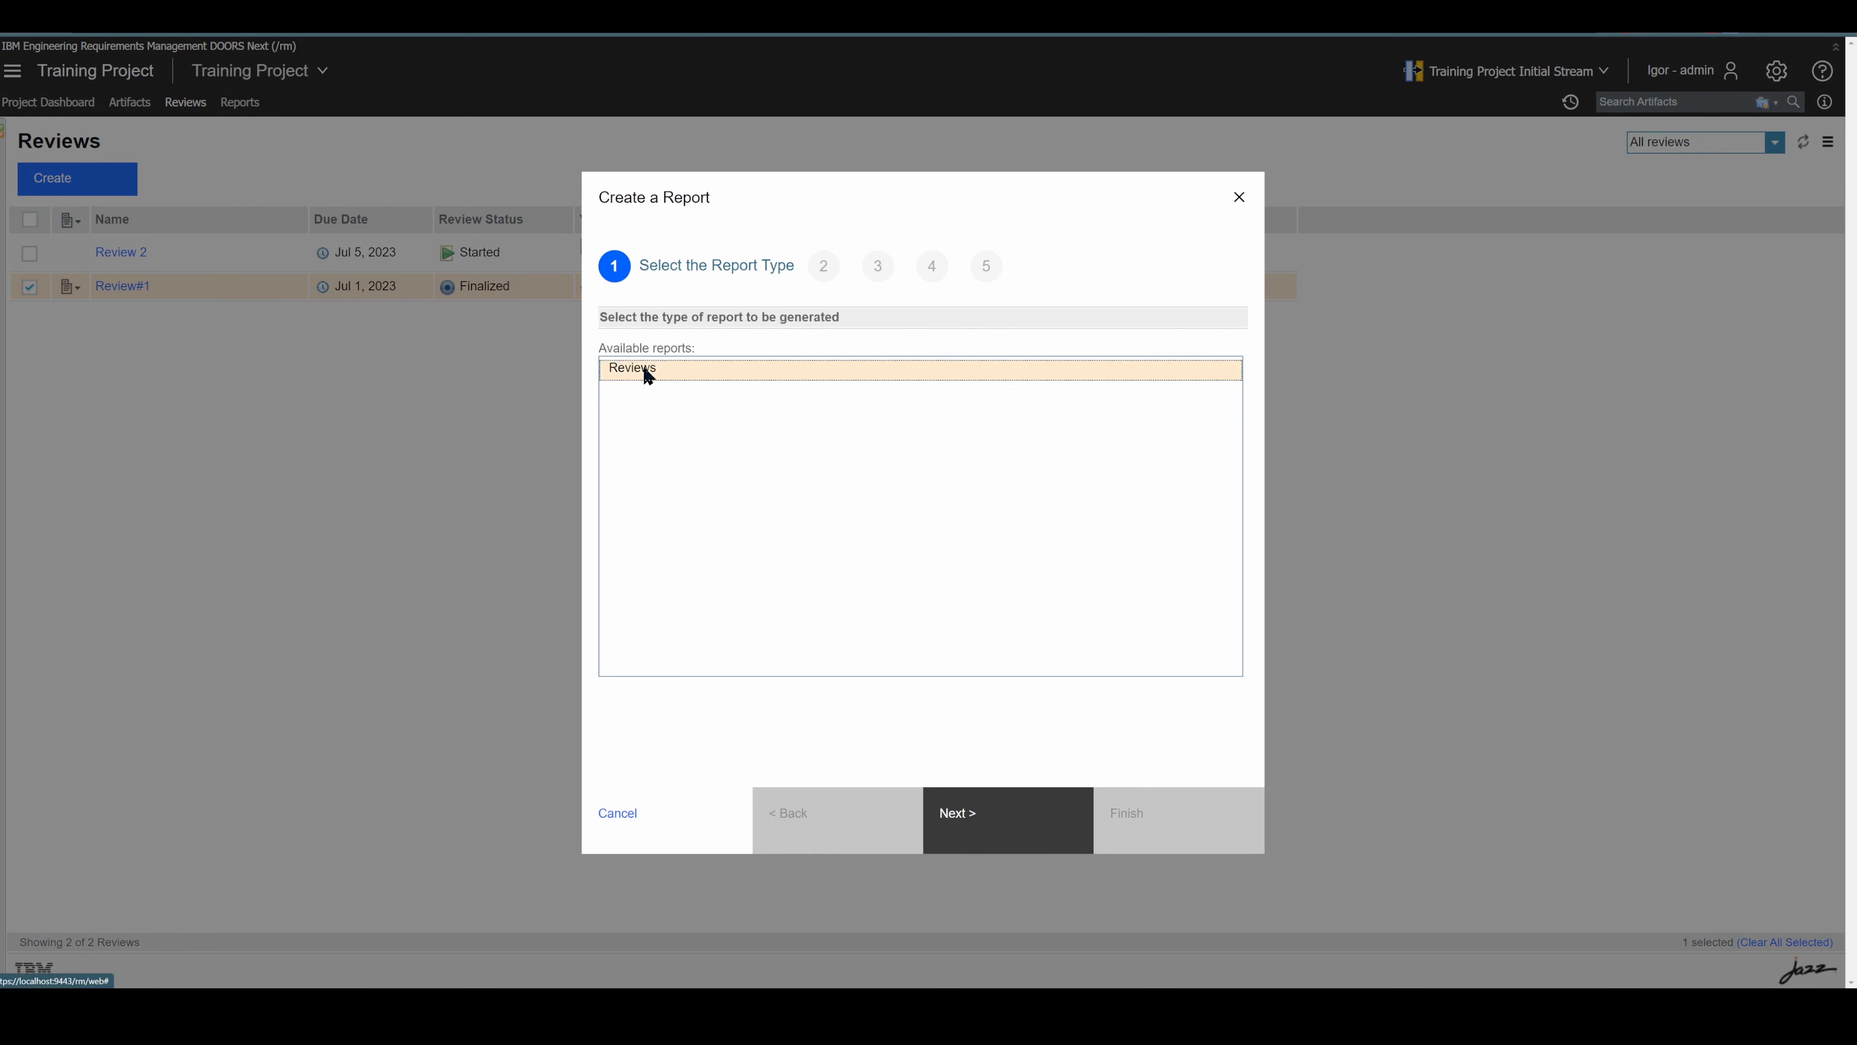
{"action": "left_click", "coordinate": [1065, 821]}
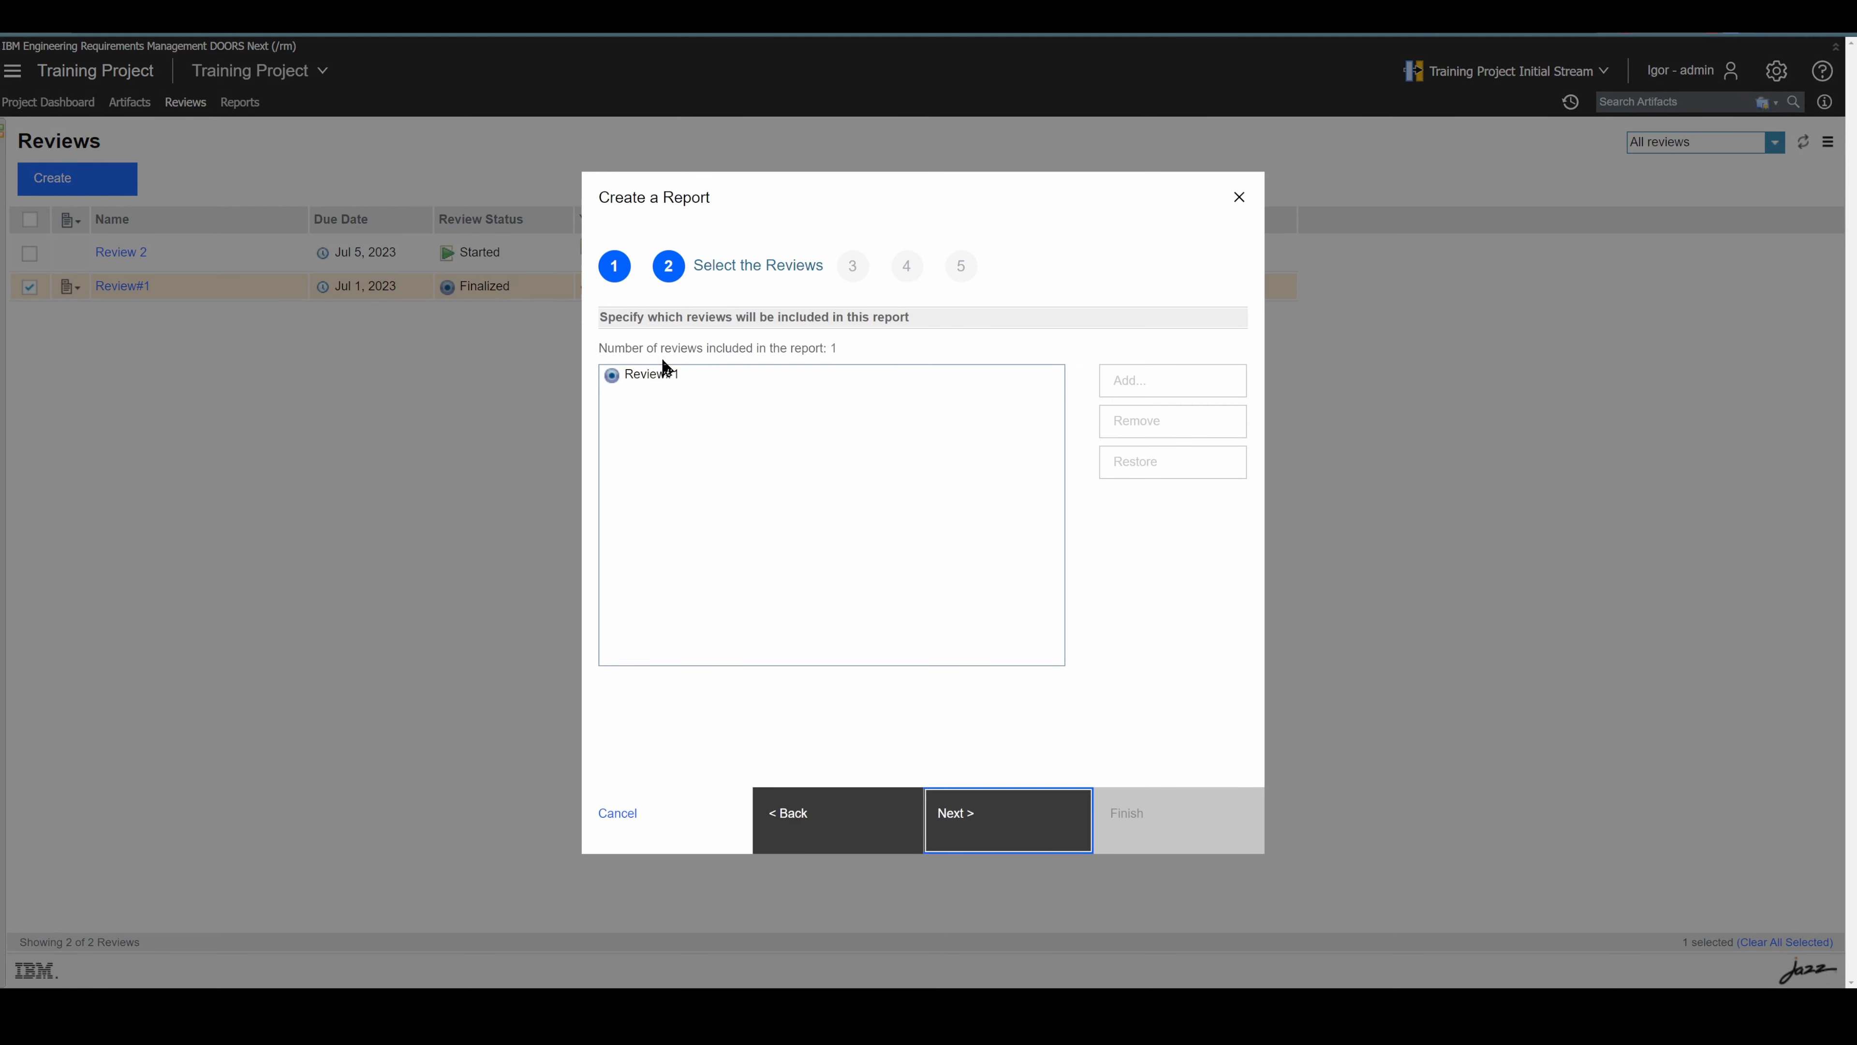
{"action": "left_click", "coordinate": [651, 381]}
{"action": "left_click", "coordinate": [1001, 832]}
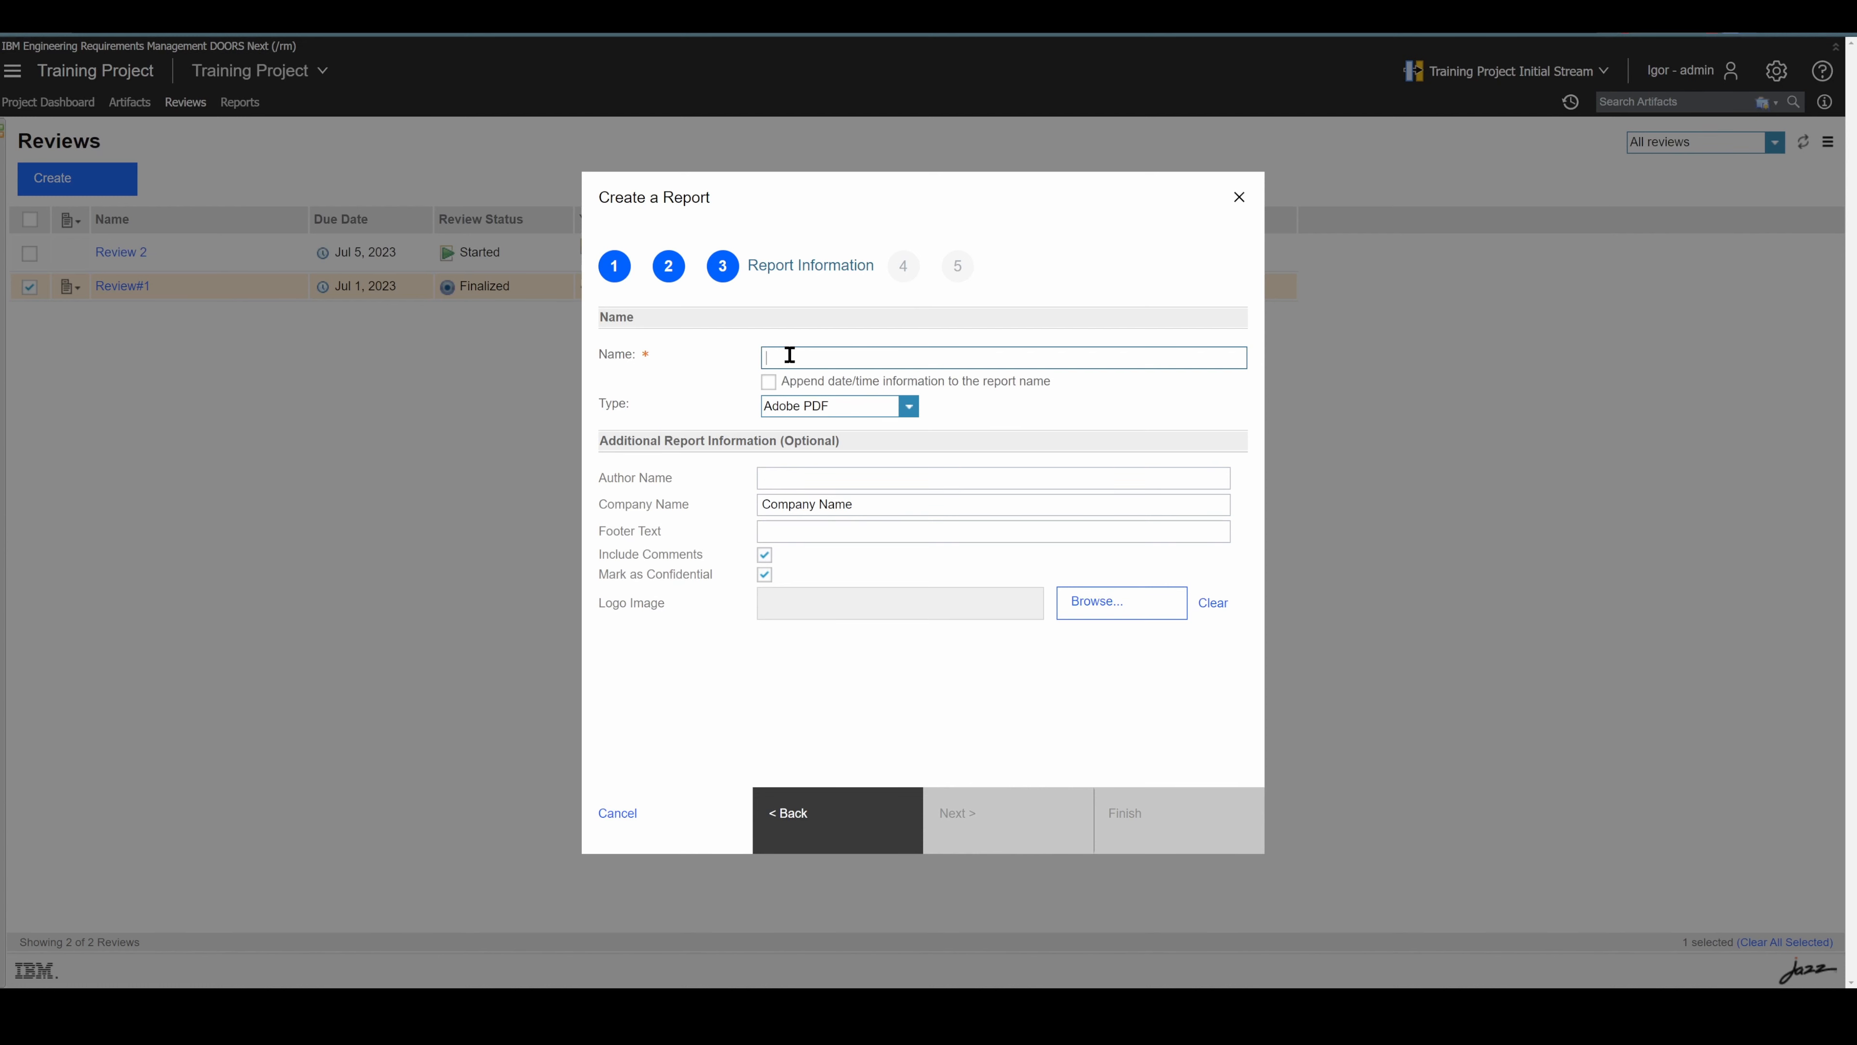
- Name the report "Report for review", append date/time information to its name, and check the available output types
{"action": "type", "text": "Report for review"}
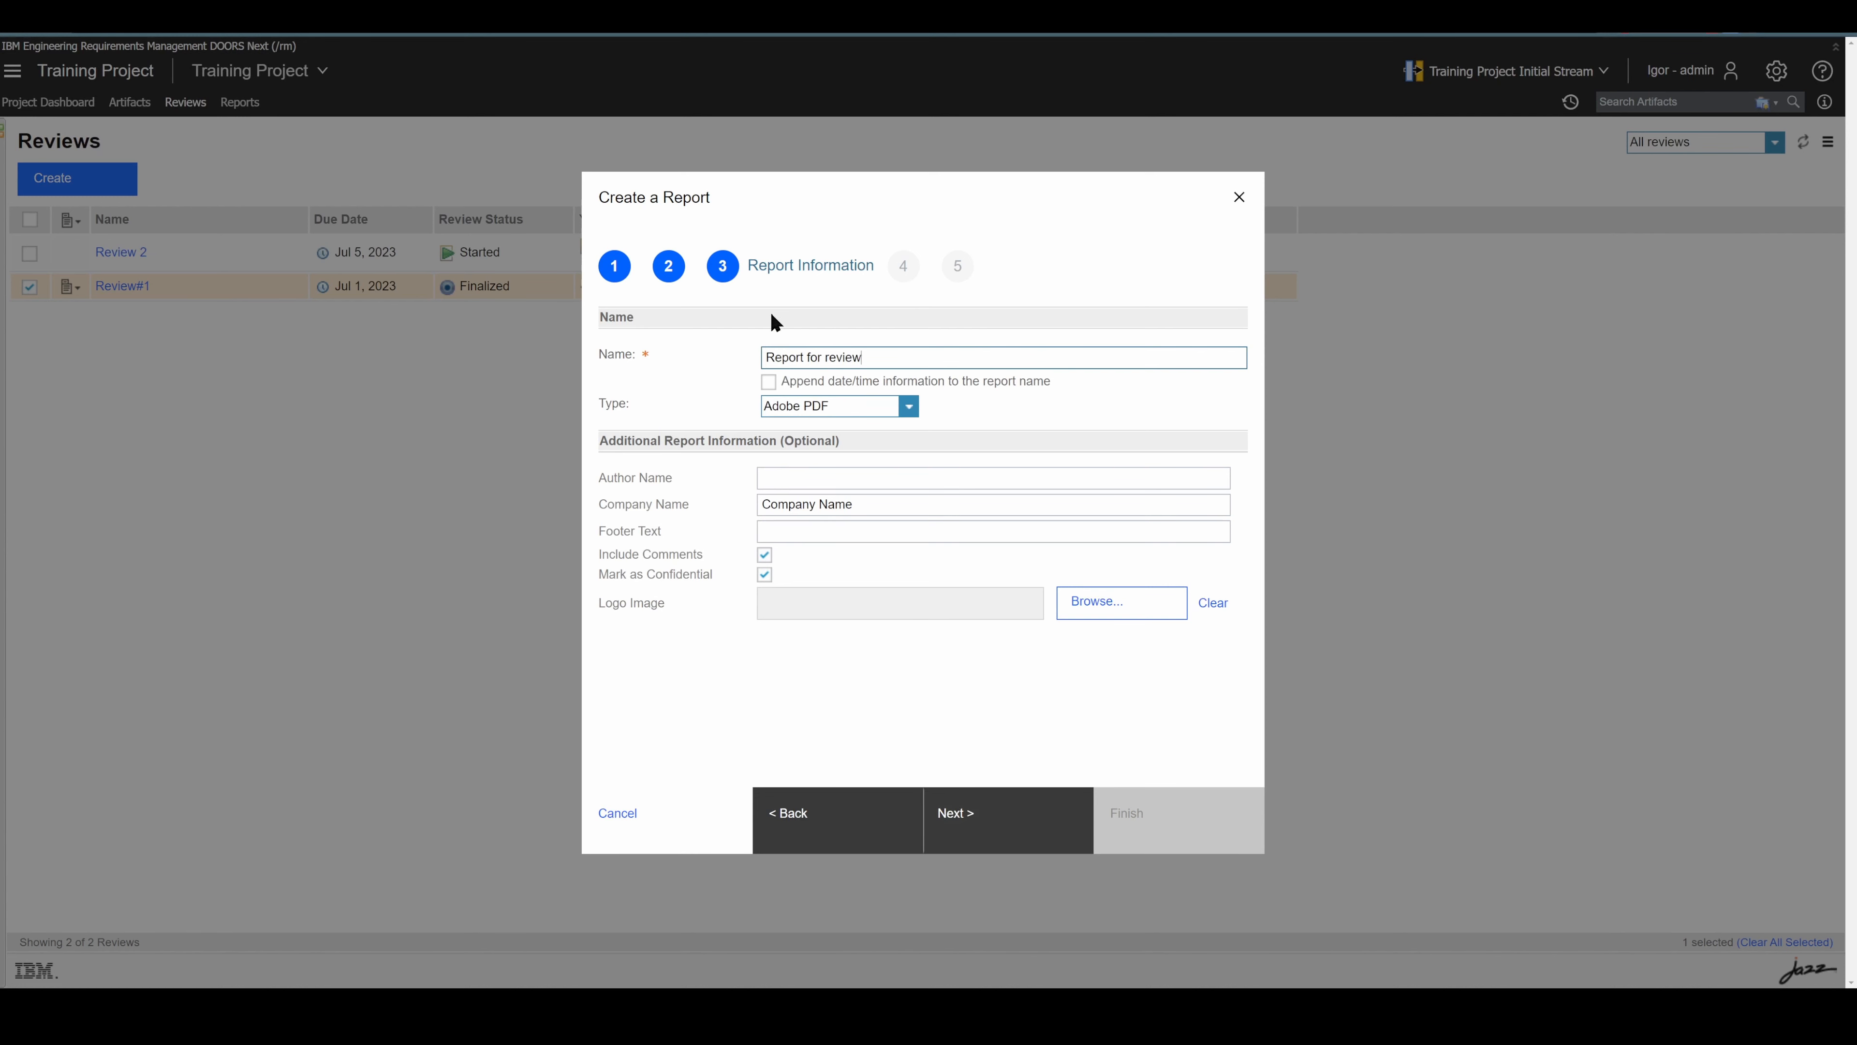
{"action": "left_click", "coordinate": [768, 383]}
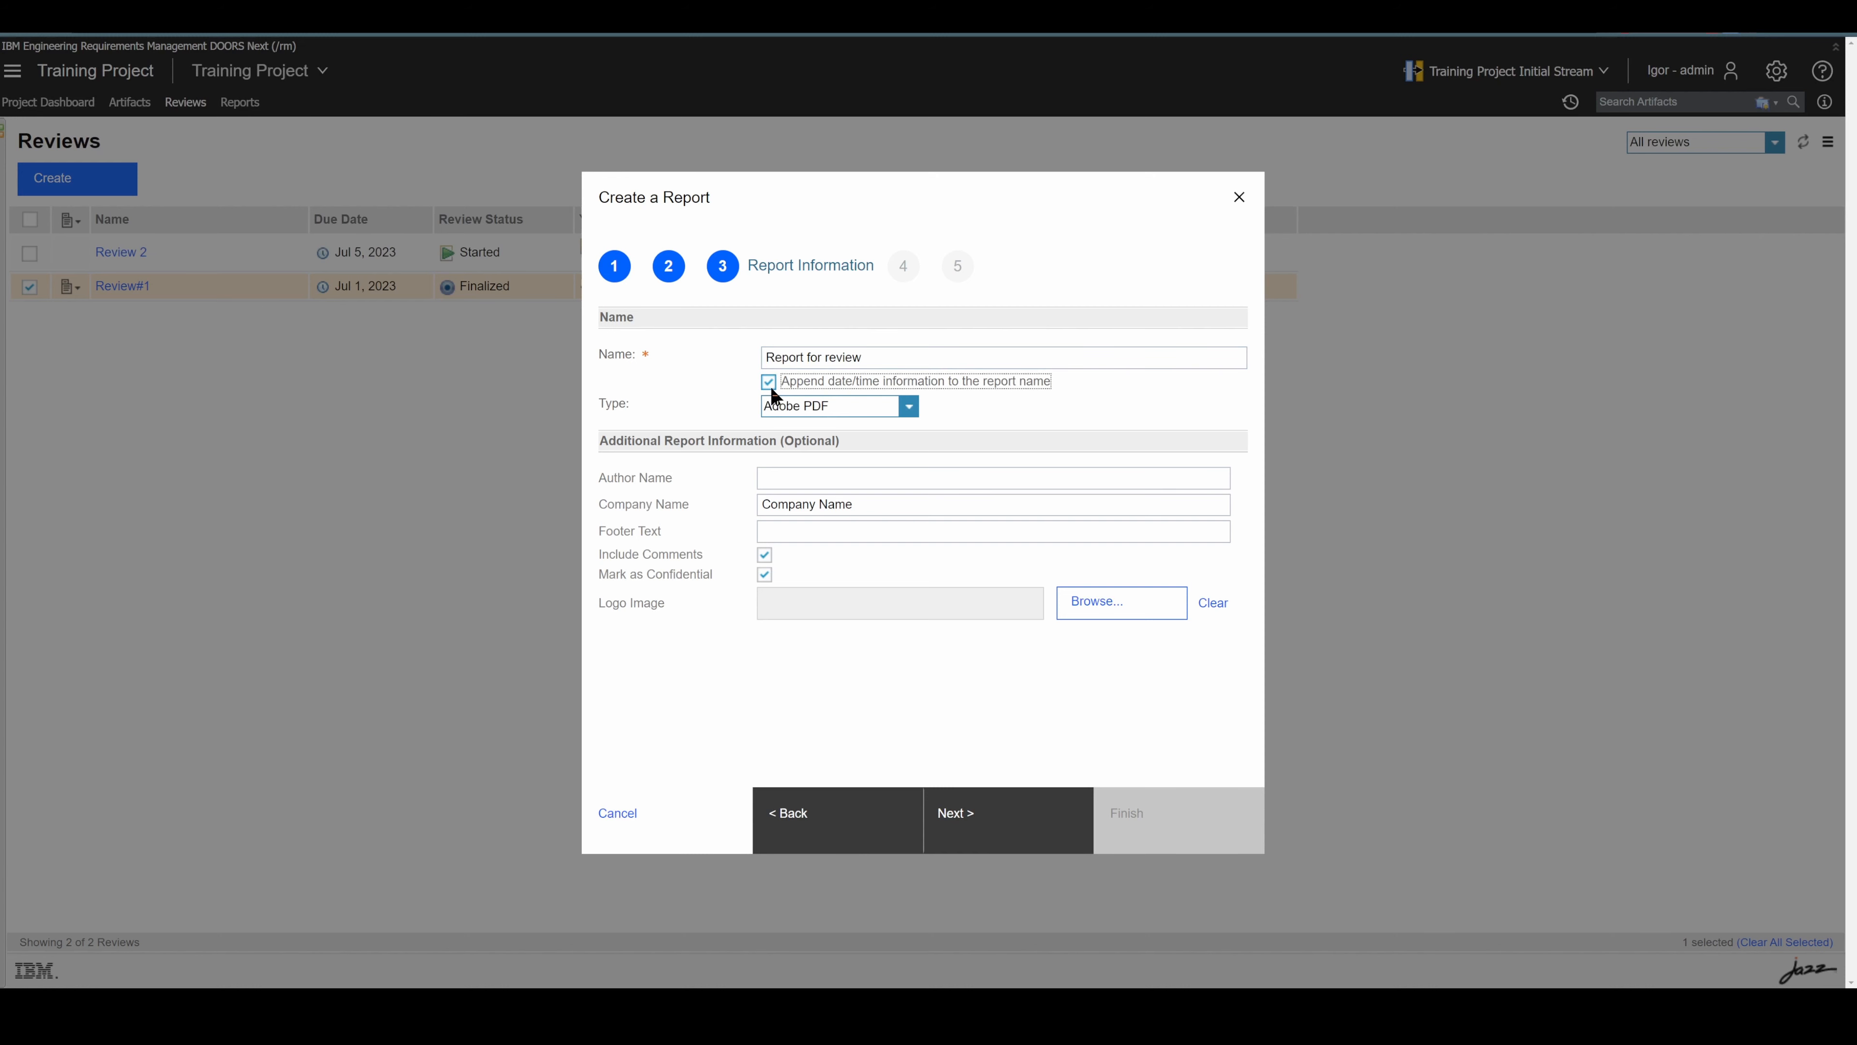
{"action": "left_click", "coordinate": [907, 410]}
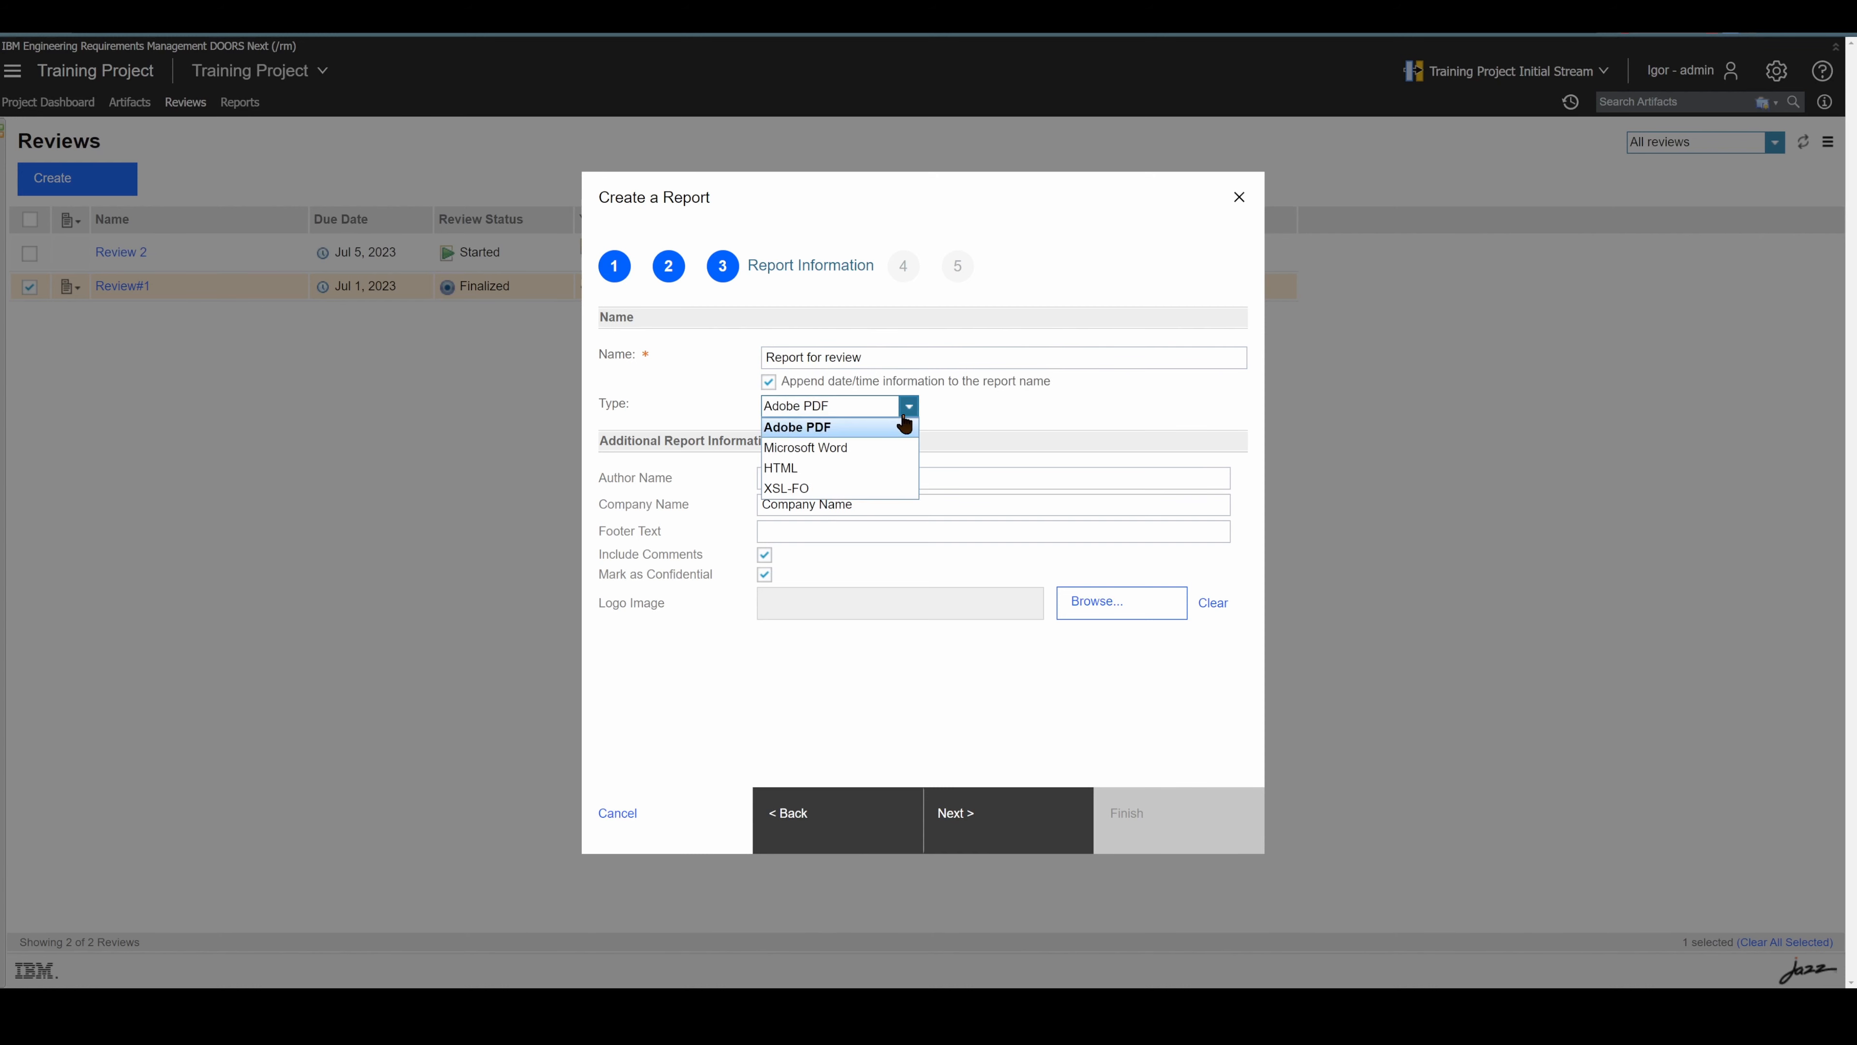
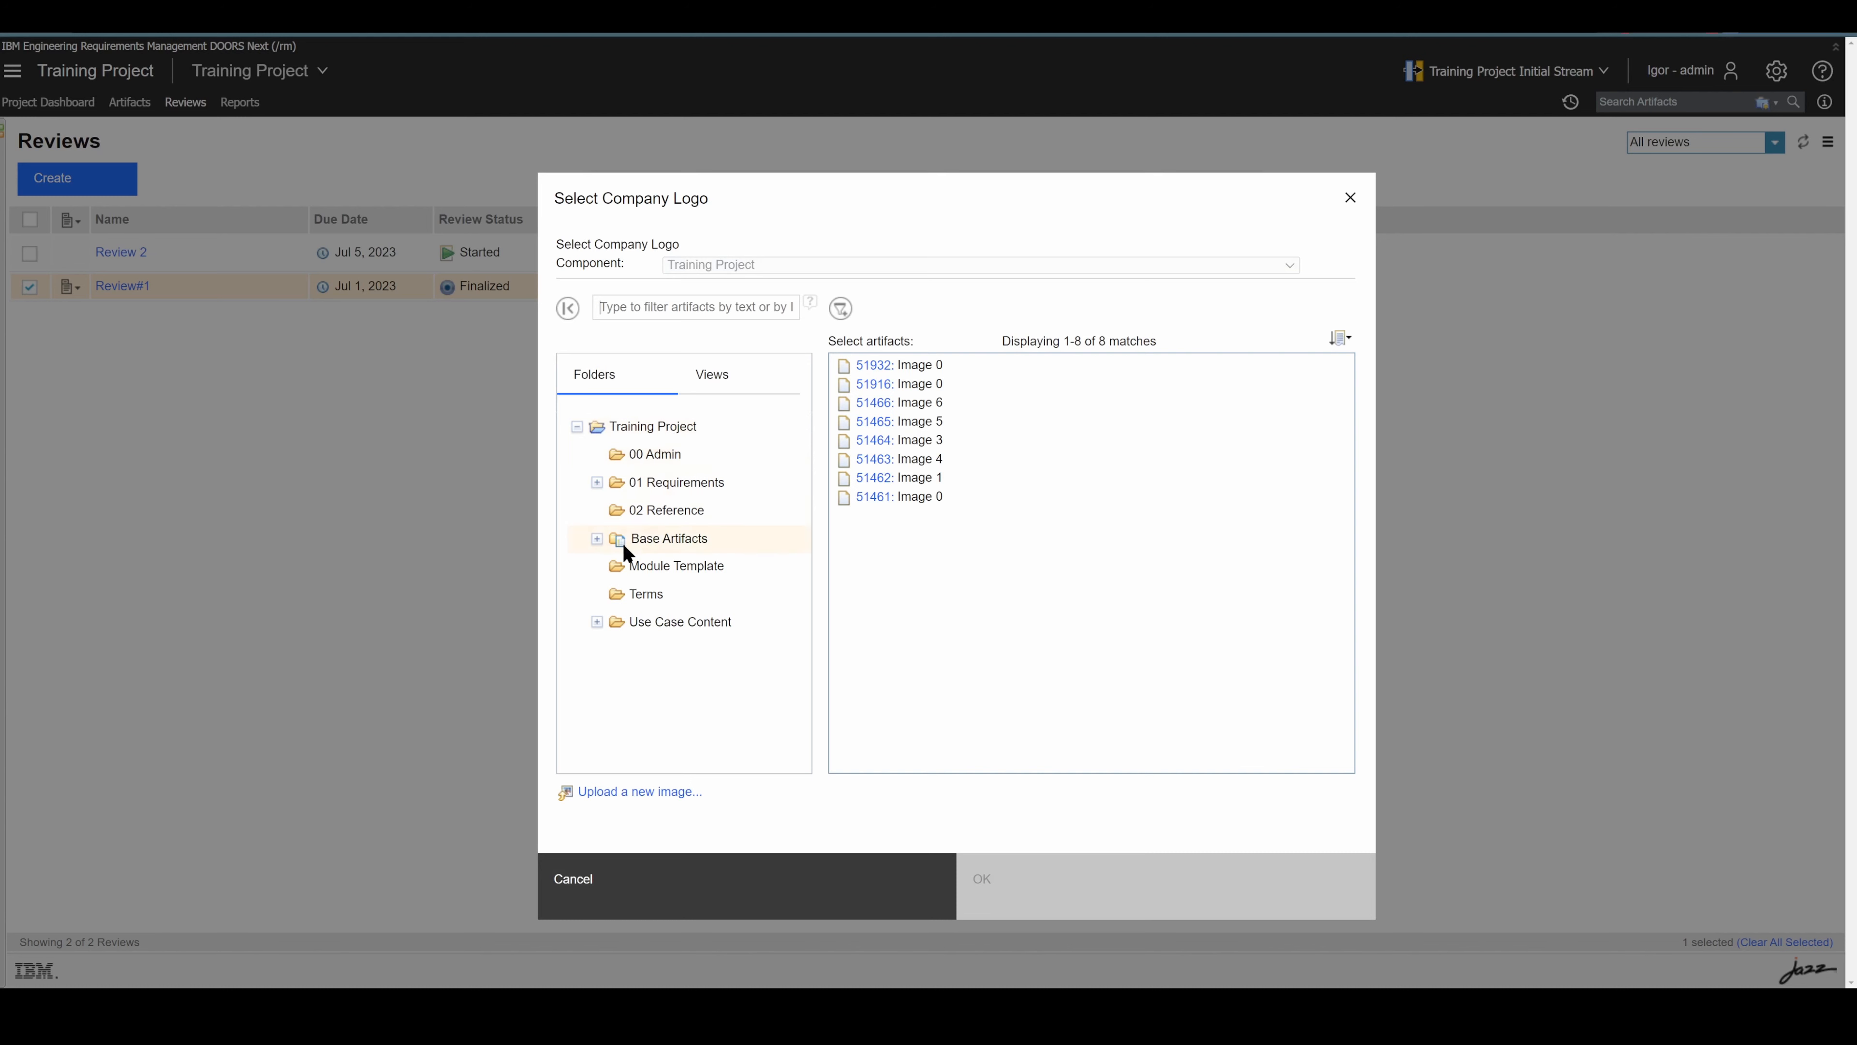
- Choose Image 0 from the training document.docx artifacts folder under Base Artifacts as the report's company logo
{"action": "left_click", "coordinate": [597, 539]}
{"action": "scroll", "coordinate": [715, 658], "scroll_direction": "down", "scroll_amount": 2}
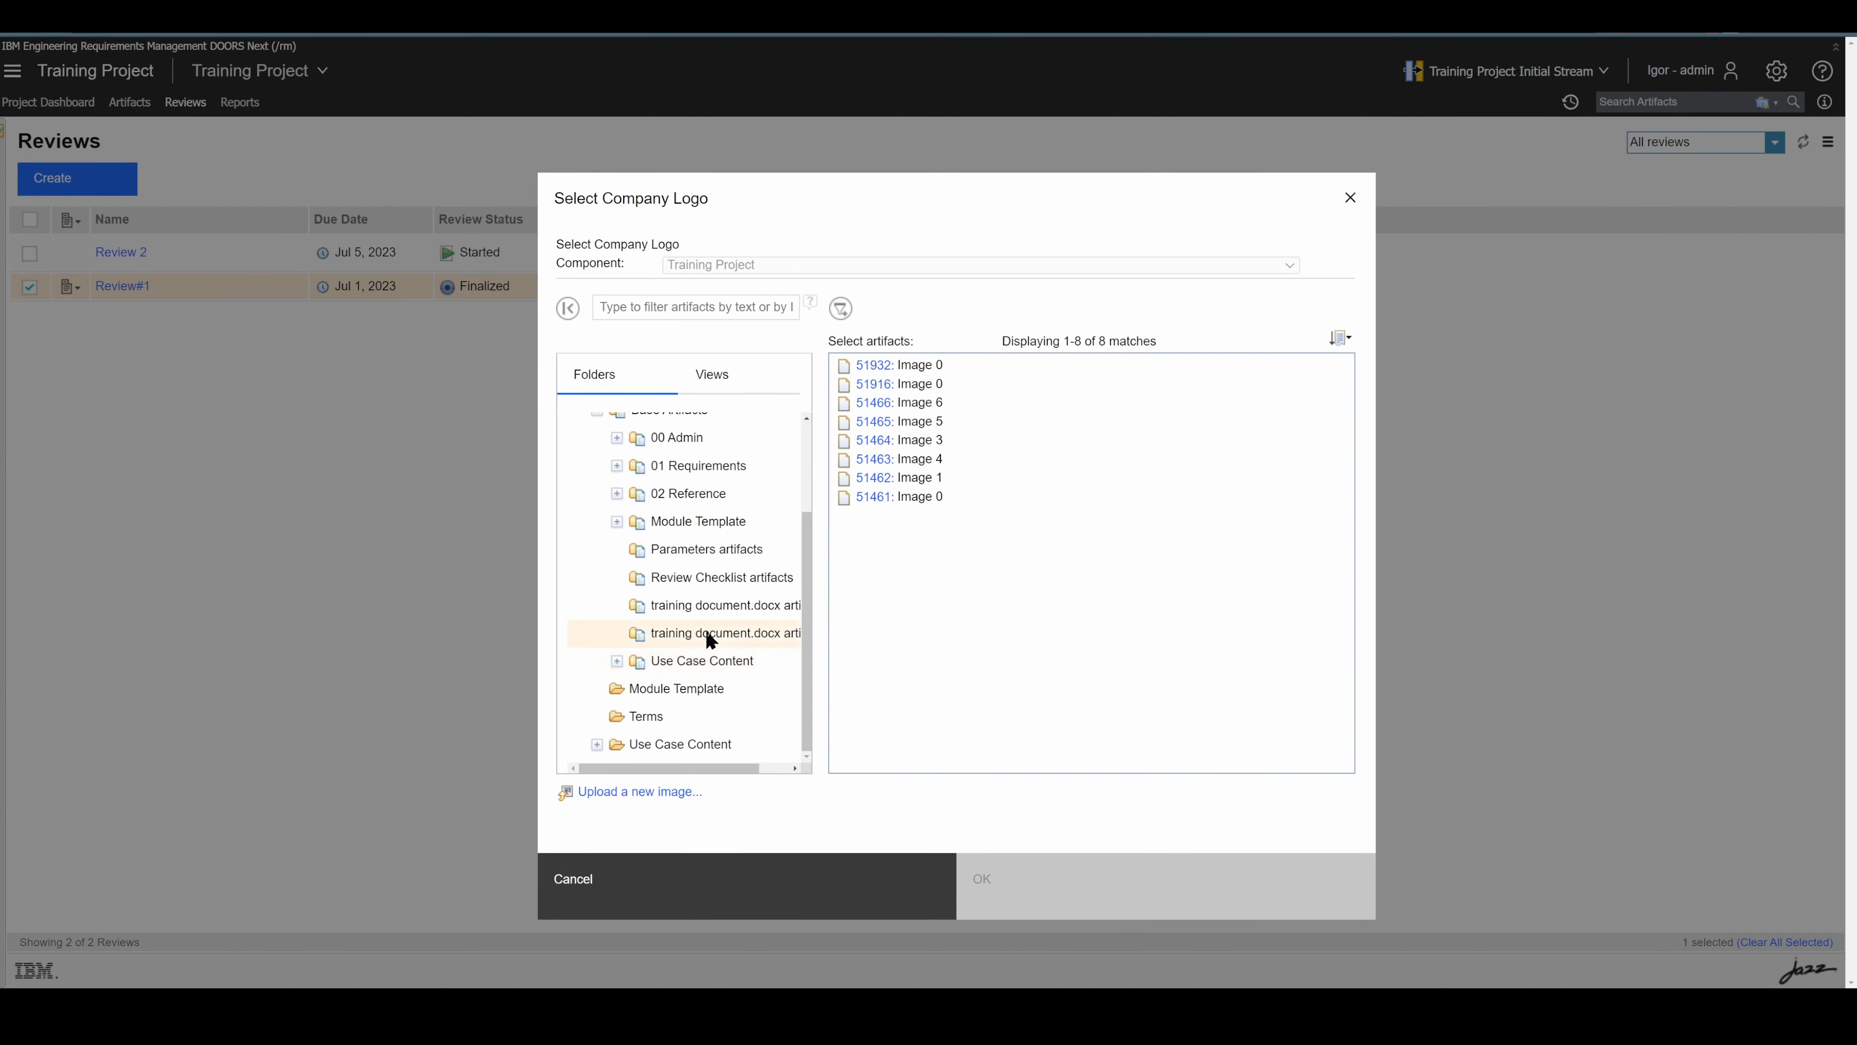
{"action": "left_click", "coordinate": [721, 607]}
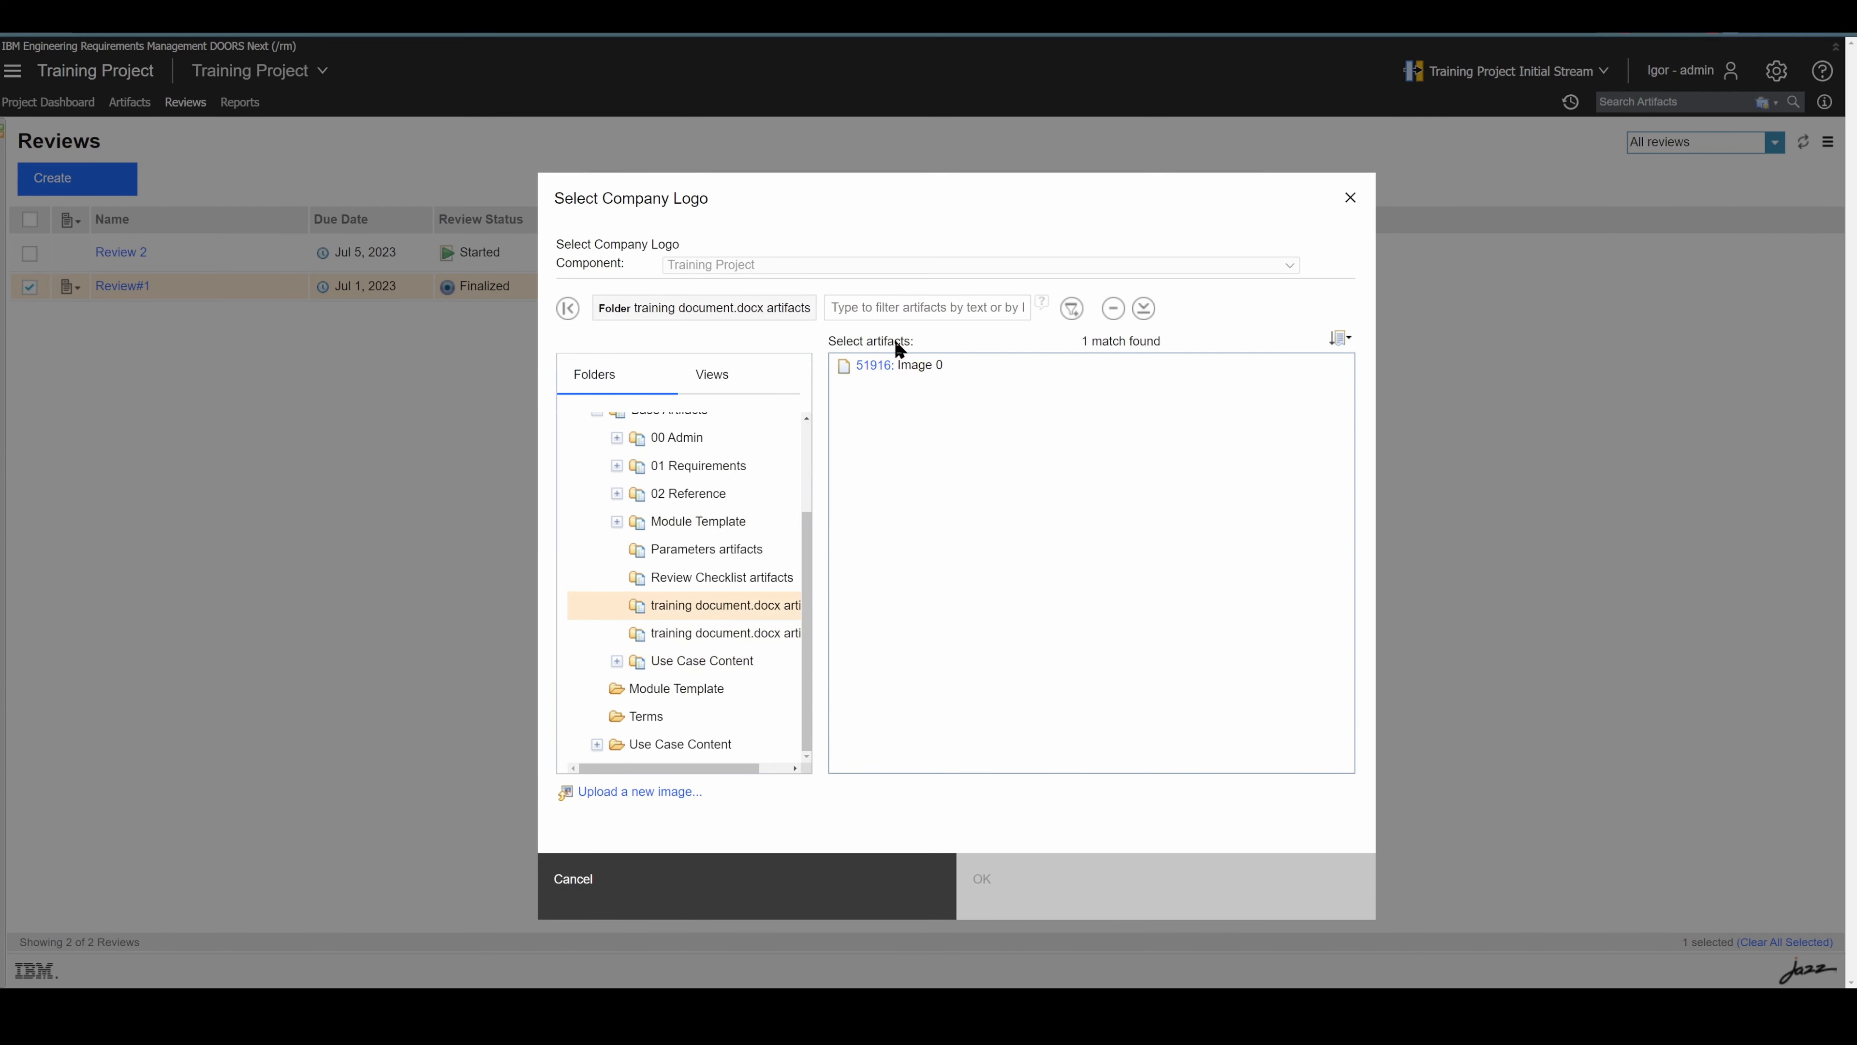
{"action": "left_click", "coordinate": [896, 365]}
{"action": "left_click", "coordinate": [1020, 882]}
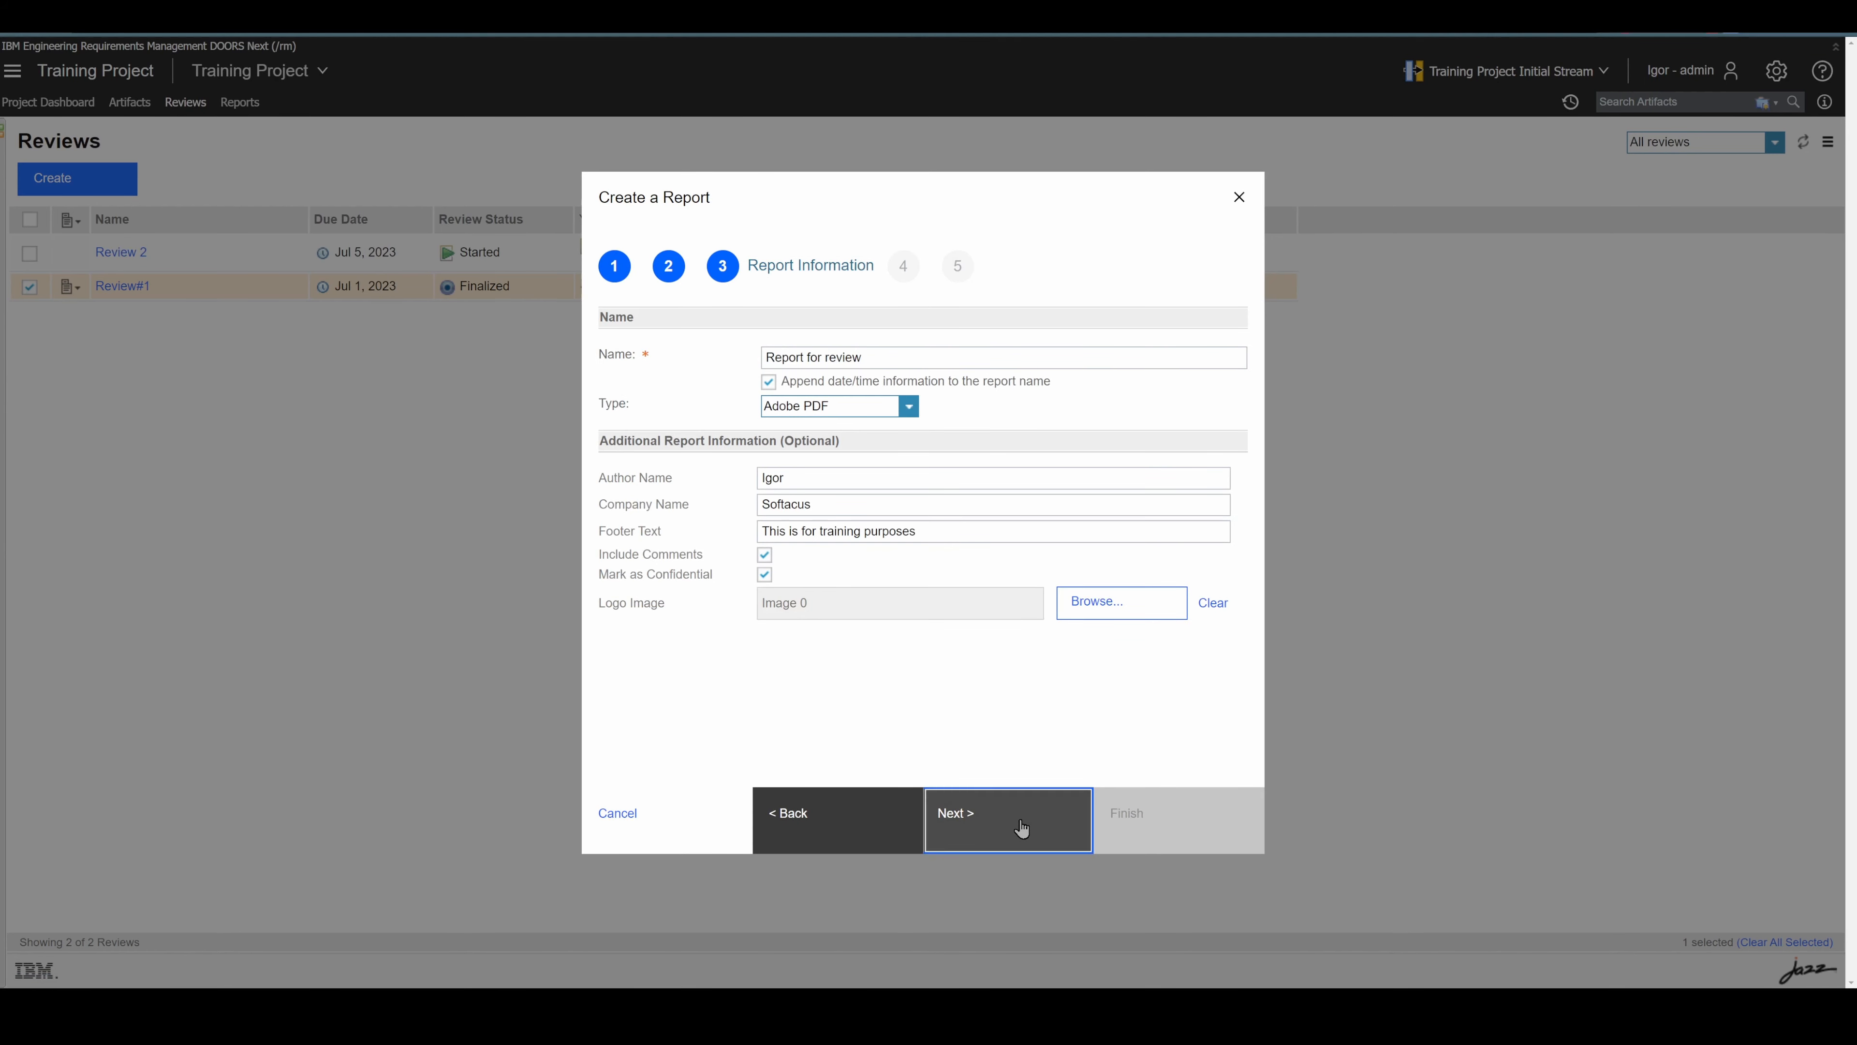
- Check the options for saving the report to the component, leave saving disabled, generate the report and close the wizard
{"action": "left_click", "coordinate": [1021, 828]}
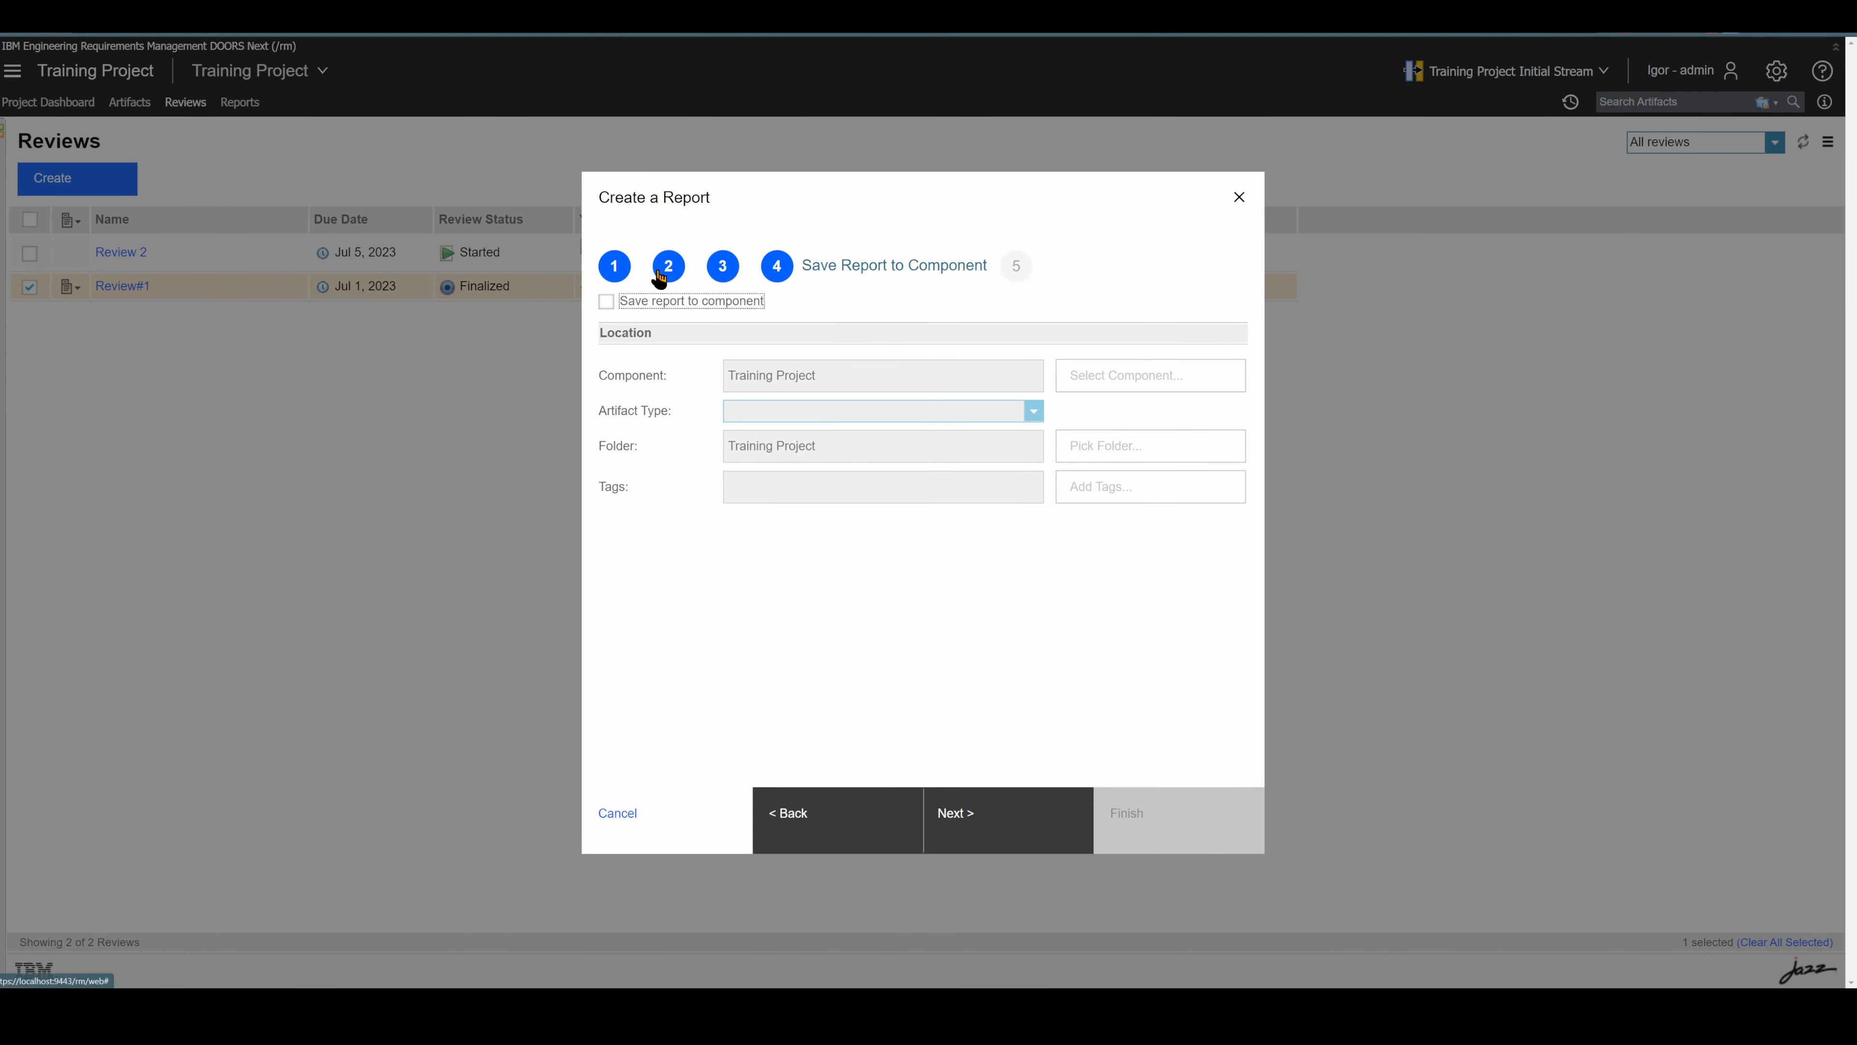
{"action": "left_click", "coordinate": [610, 307]}
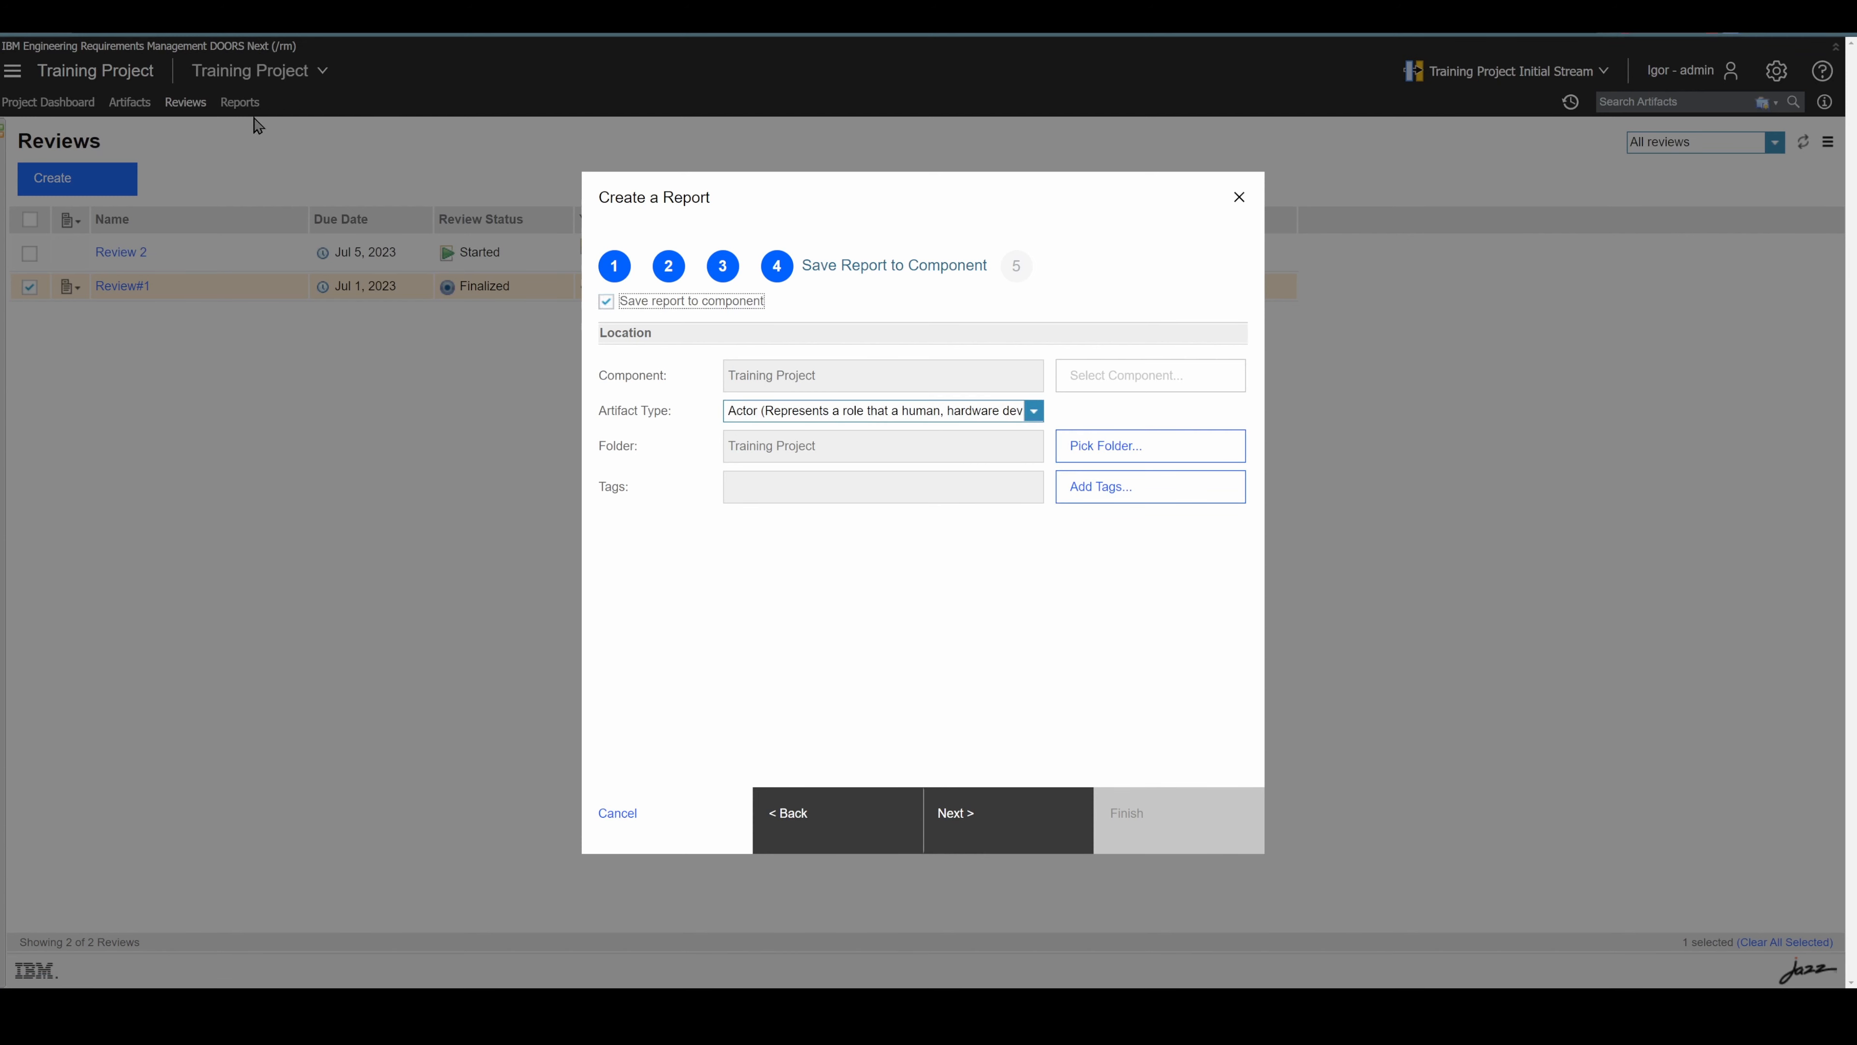
{"action": "left_click", "coordinate": [606, 303]}
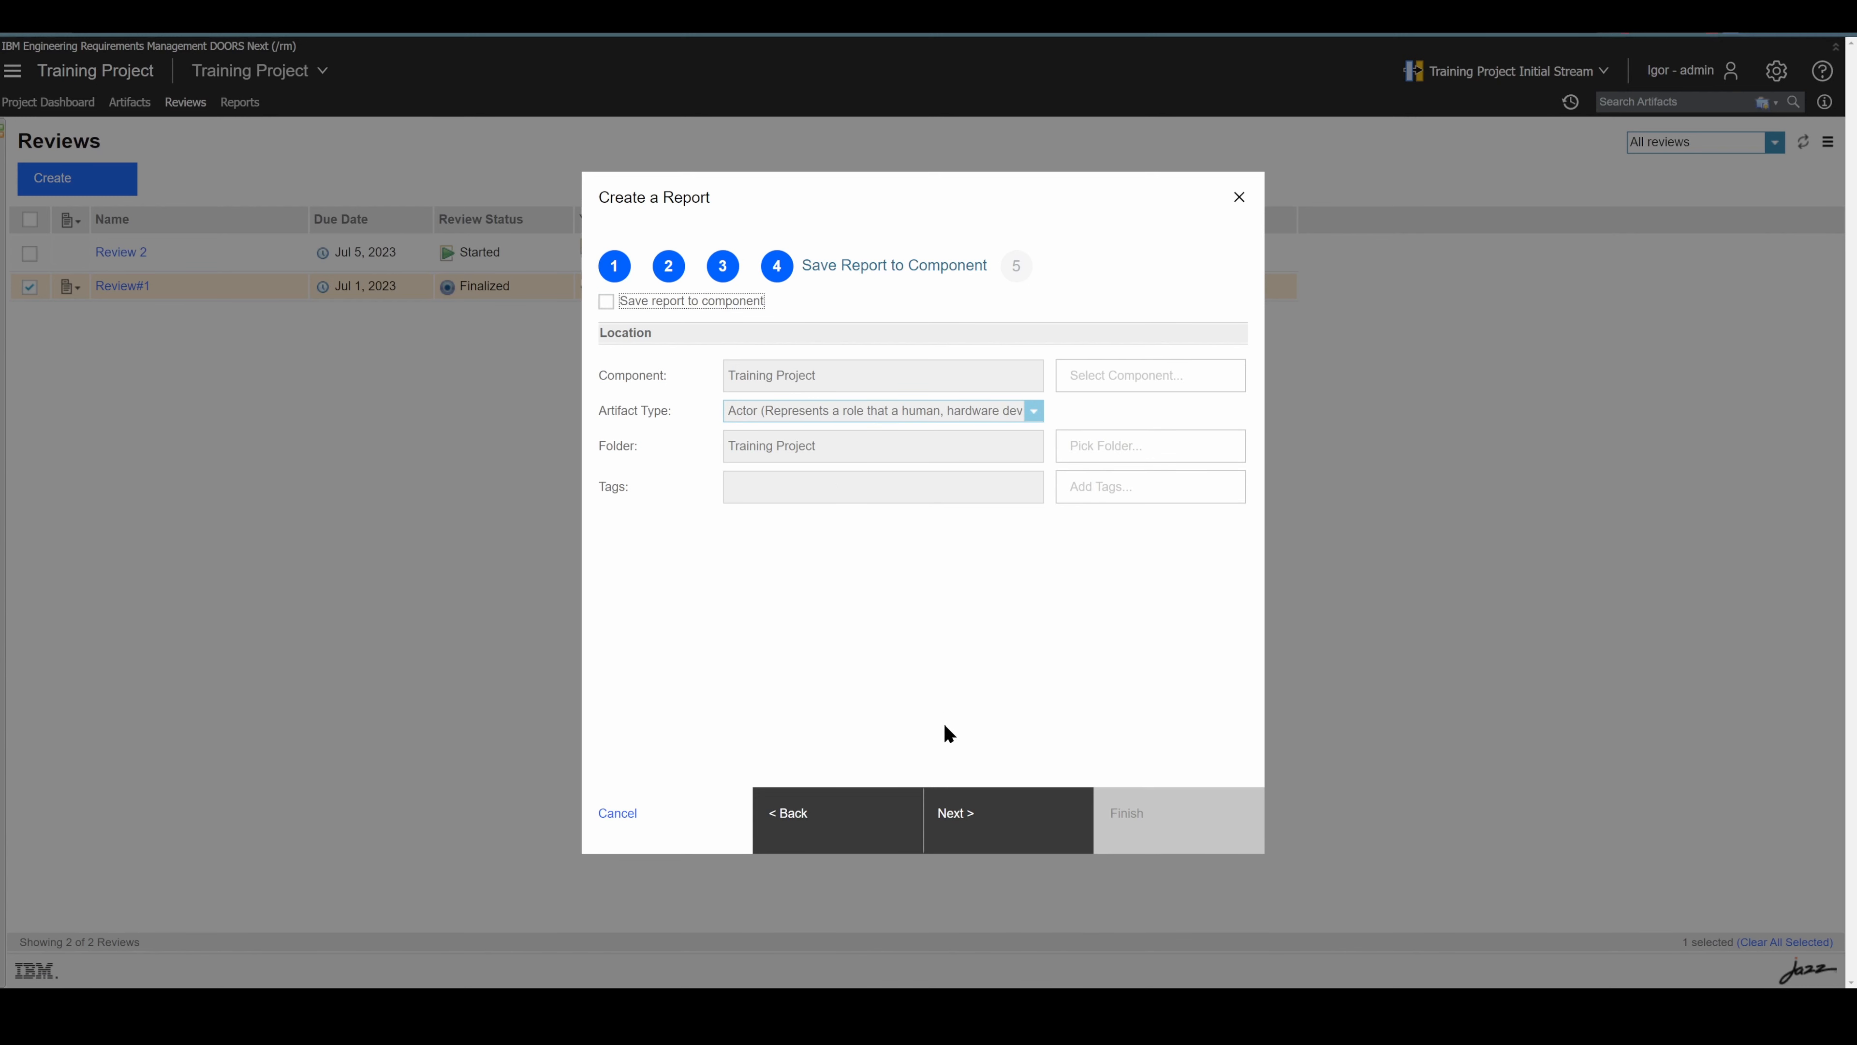
{"action": "left_click", "coordinate": [1007, 812]}
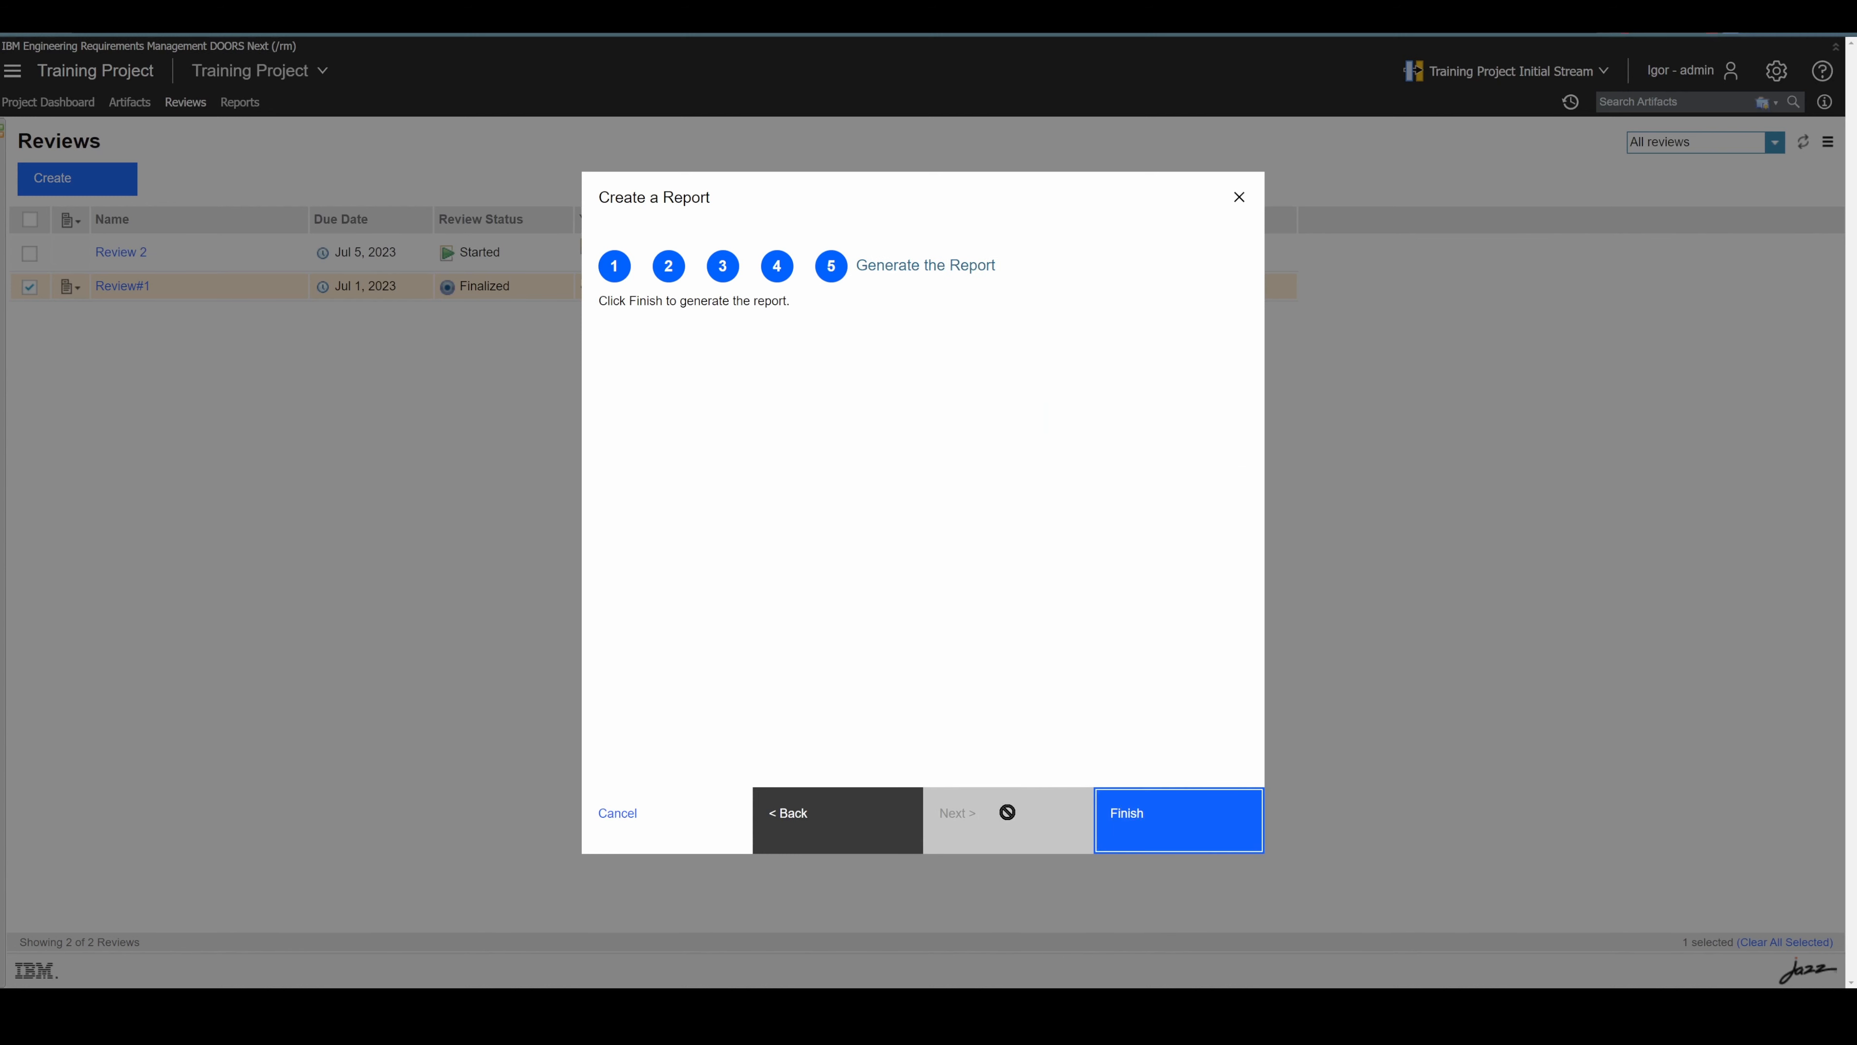
{"action": "left_click", "coordinate": [1141, 825]}
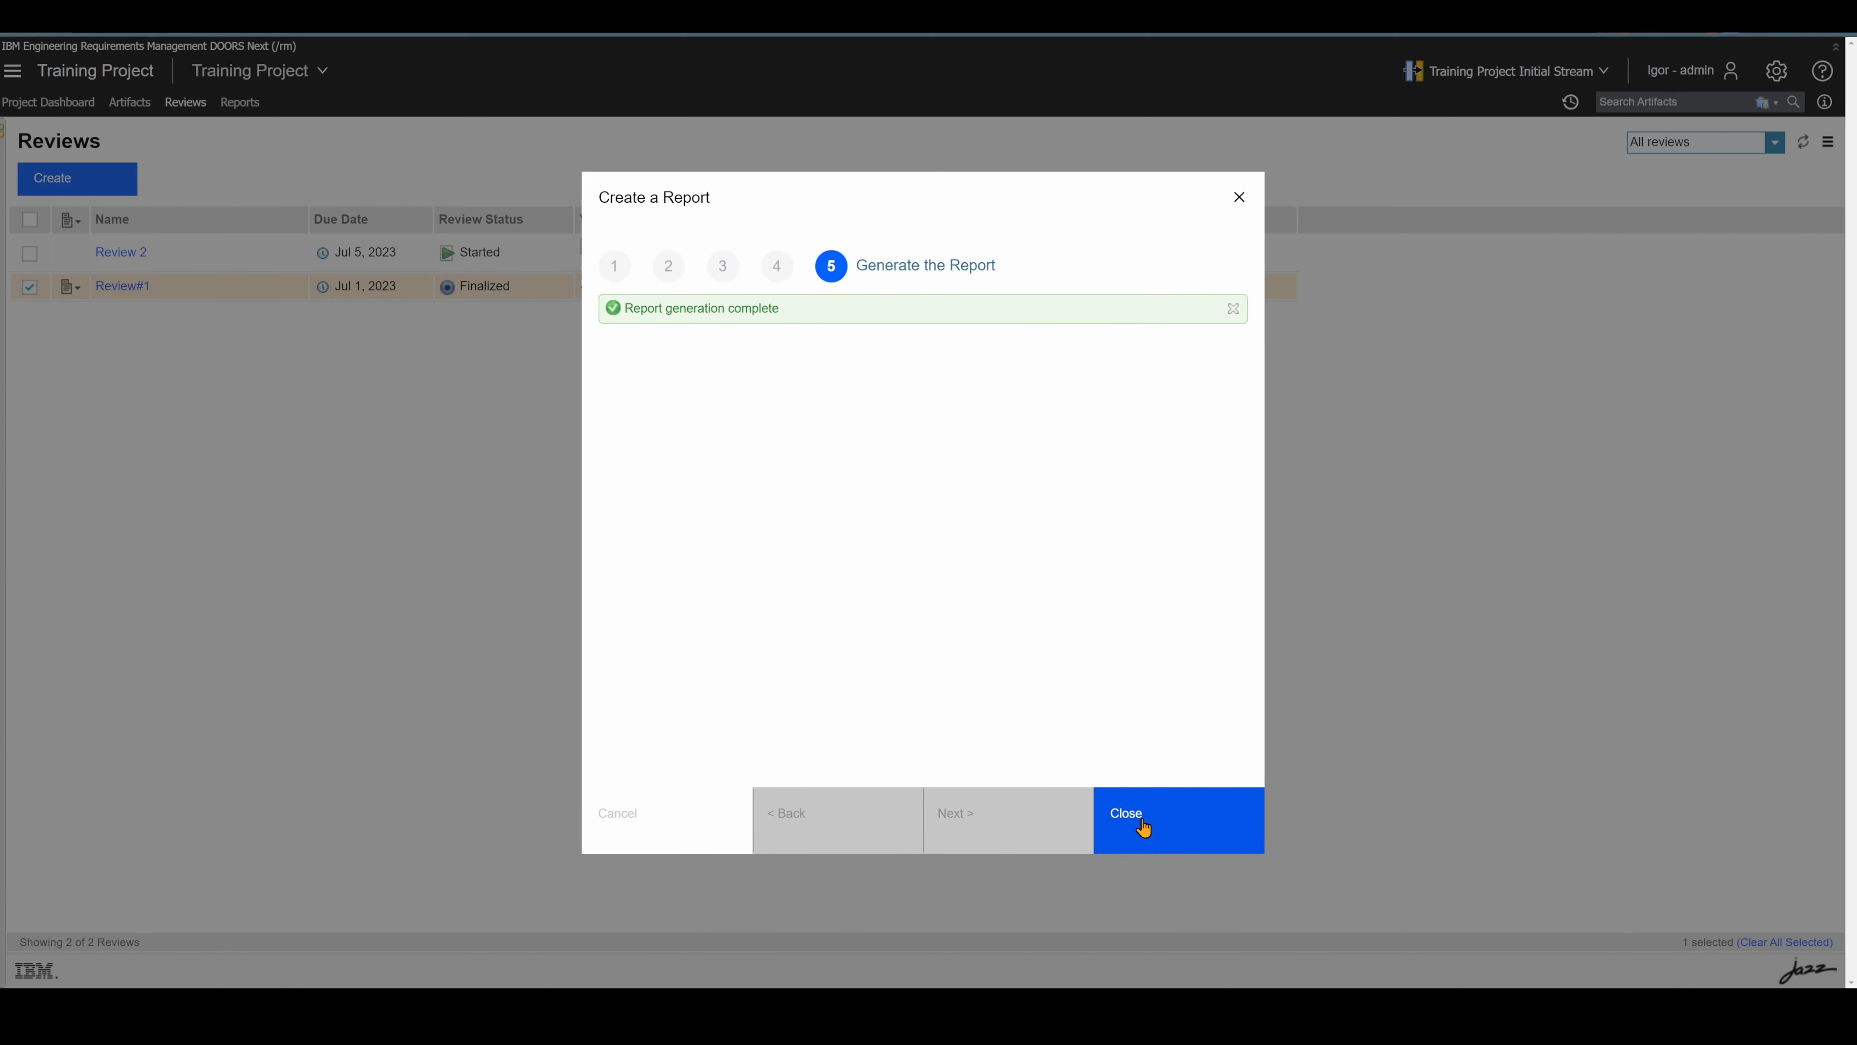
{"action": "left_click", "coordinate": [1143, 823]}
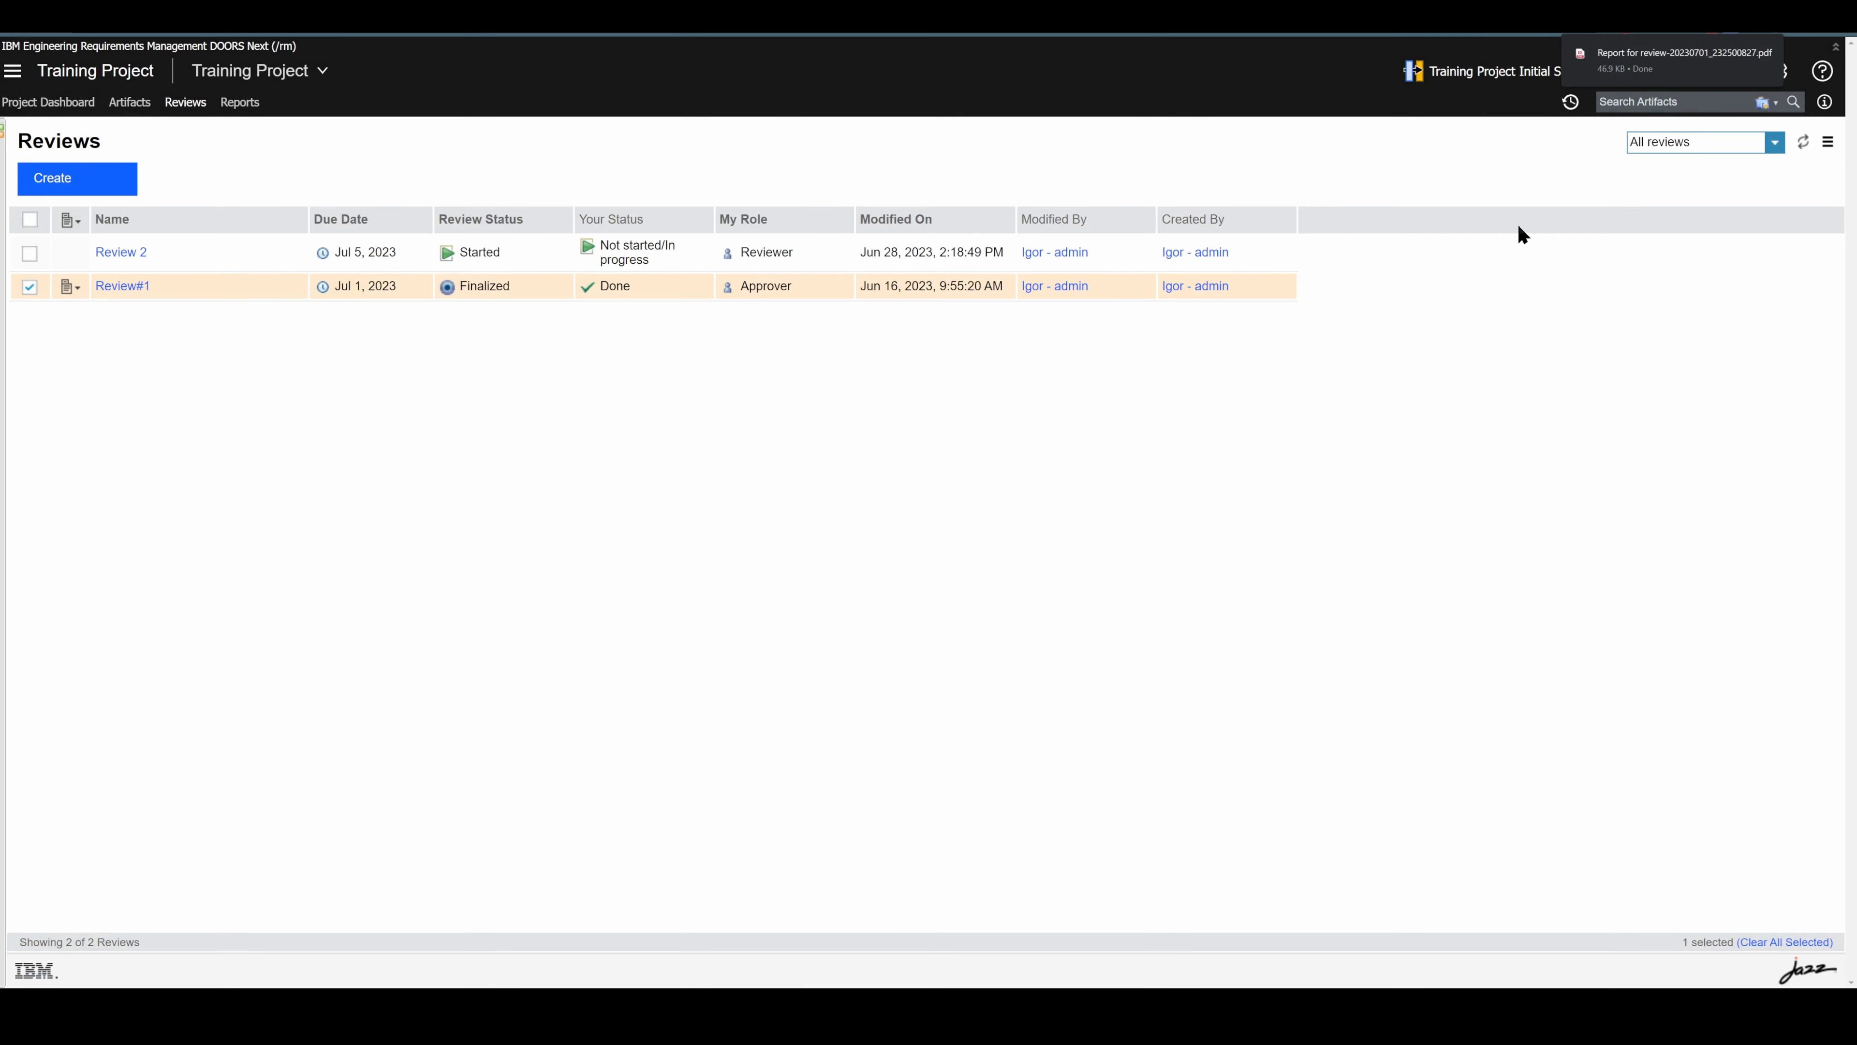
- Open the generated PDF report and examine its cover page, footer text and table of contents
{"action": "left_click", "coordinate": [1695, 53]}
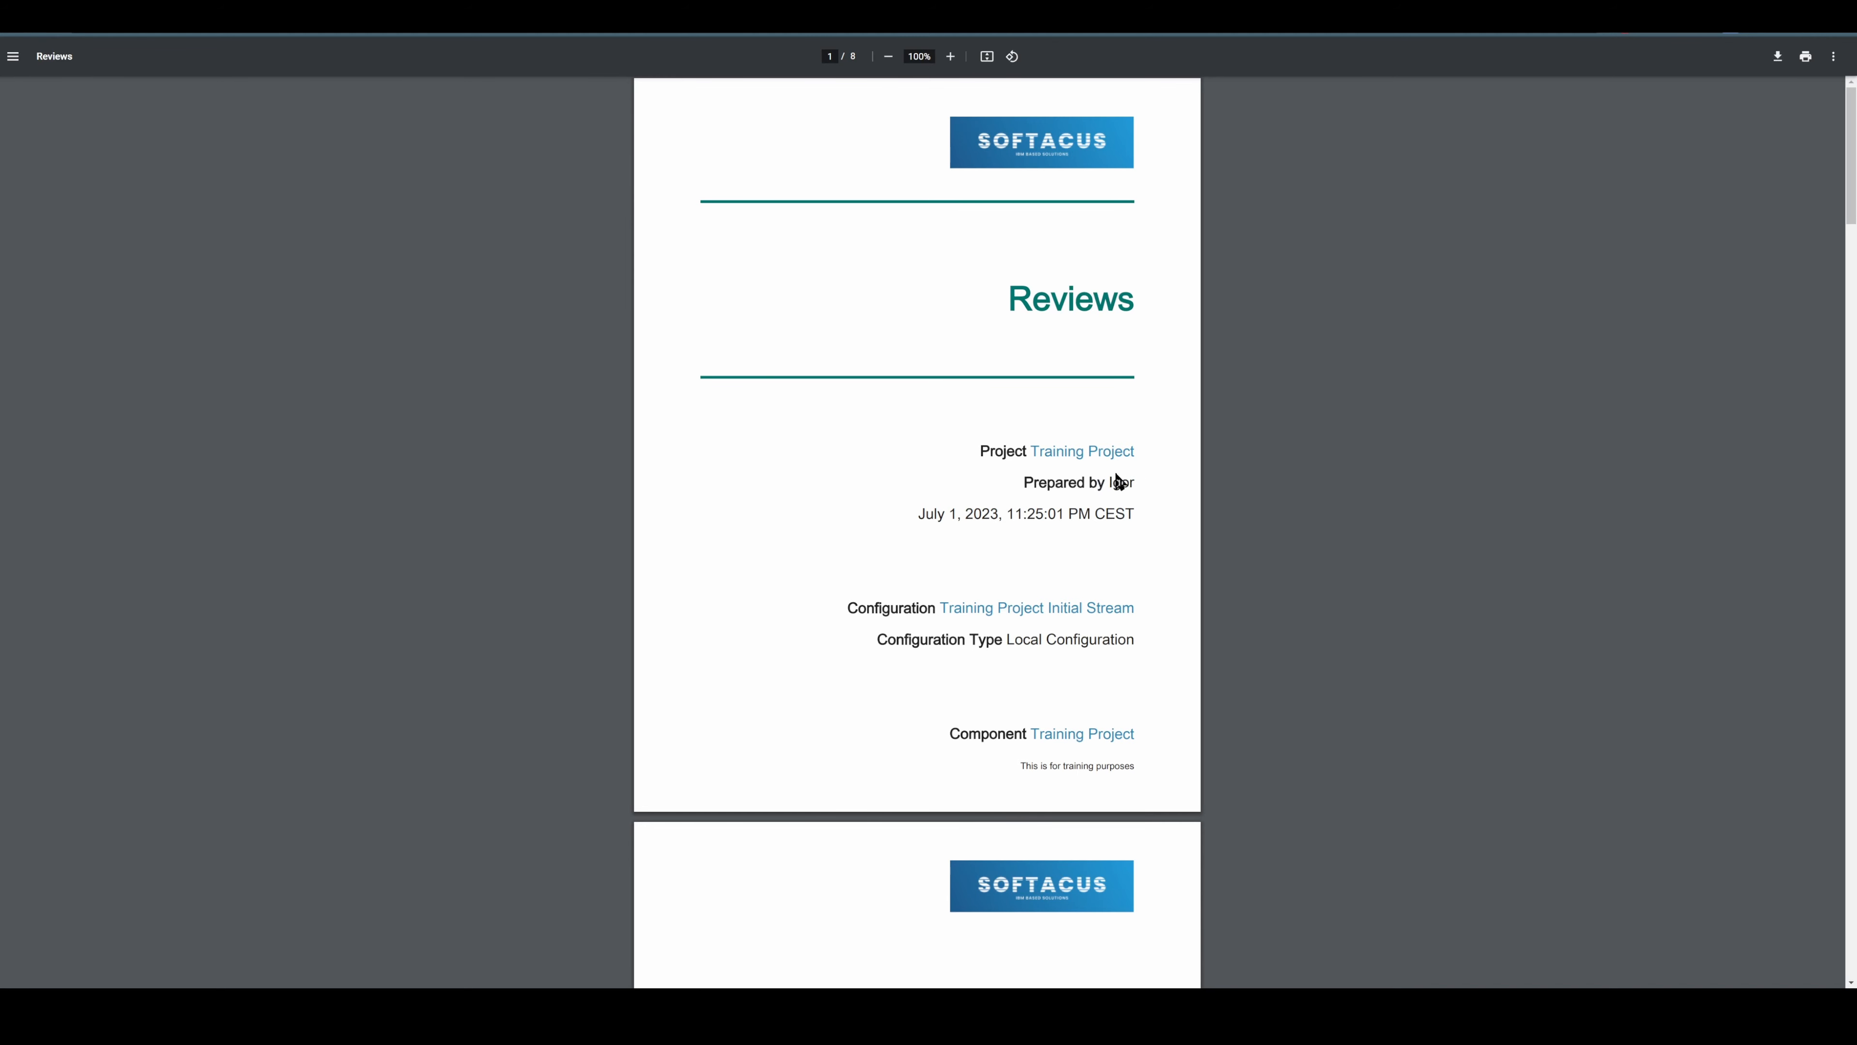
{"action": "left_click_drag", "start_coordinate": [1135, 512], "coordinate": [979, 510]}
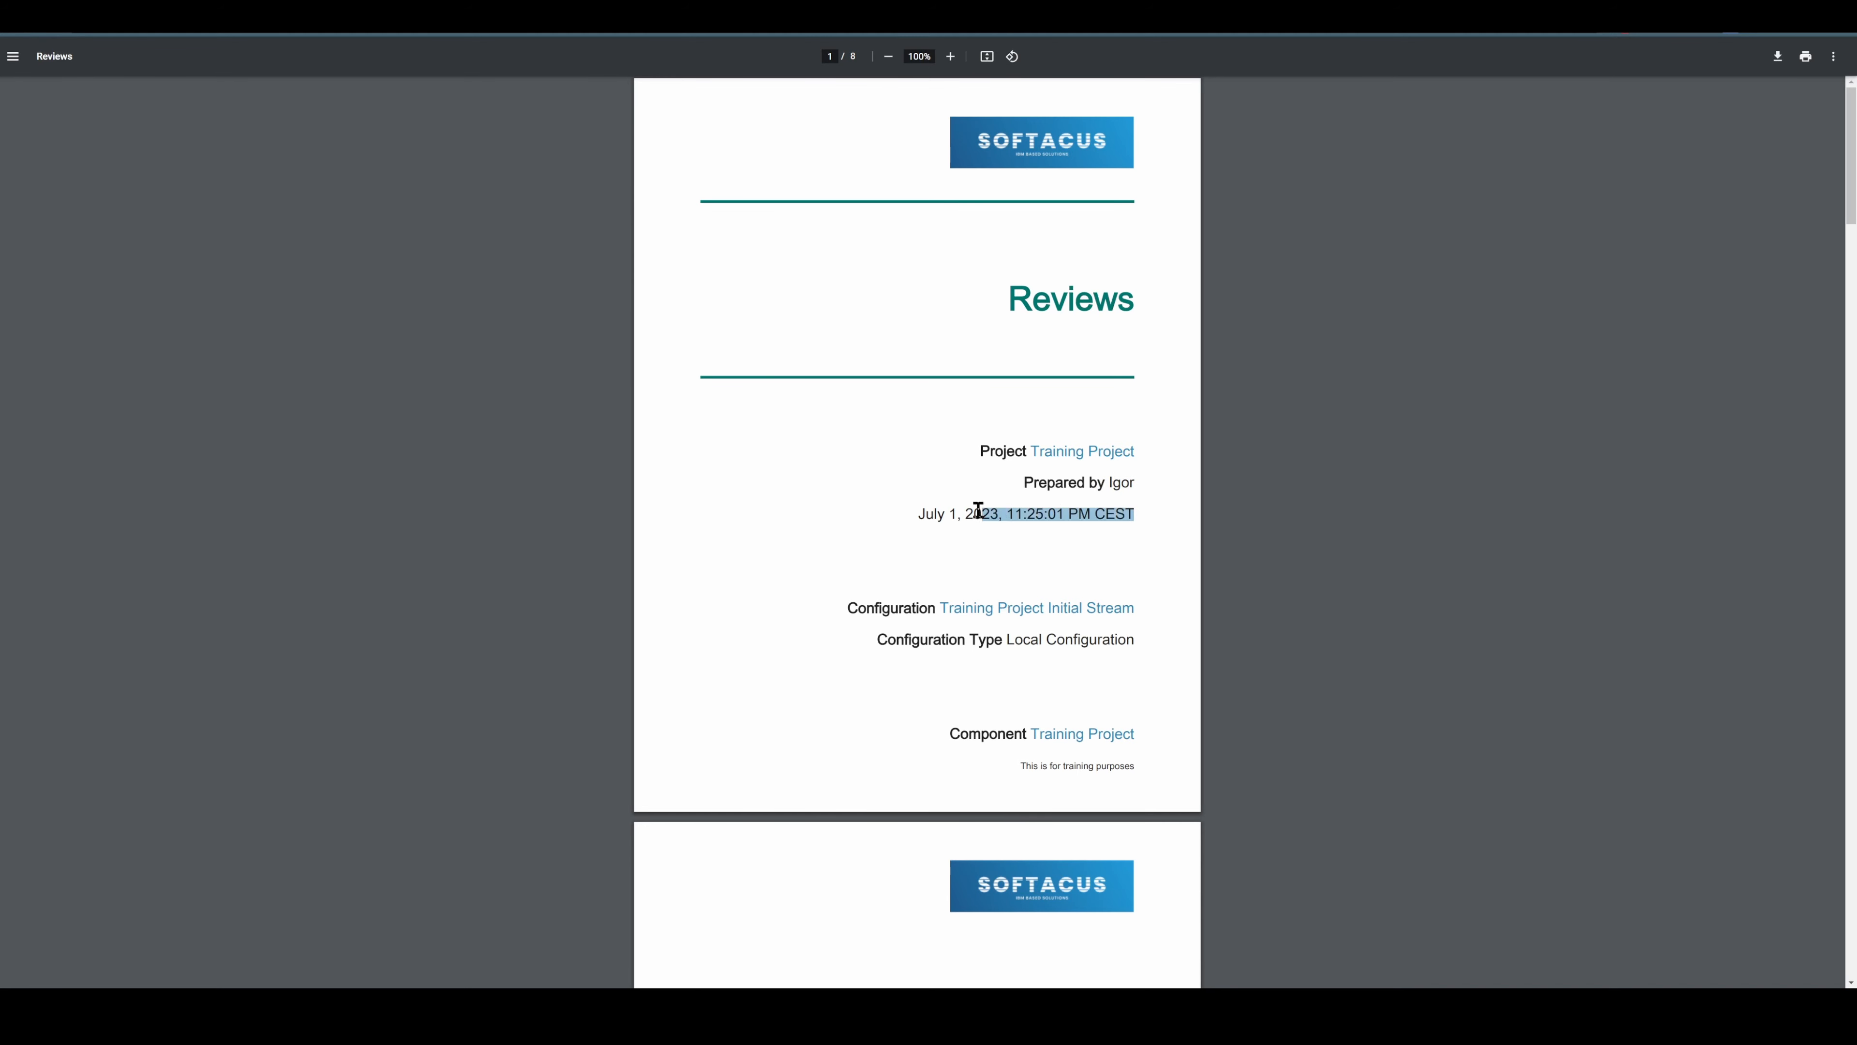
{"action": "left_click", "coordinate": [978, 557]}
{"action": "scroll", "coordinate": [980, 554], "scroll_direction": "down", "scroll_amount": 1}
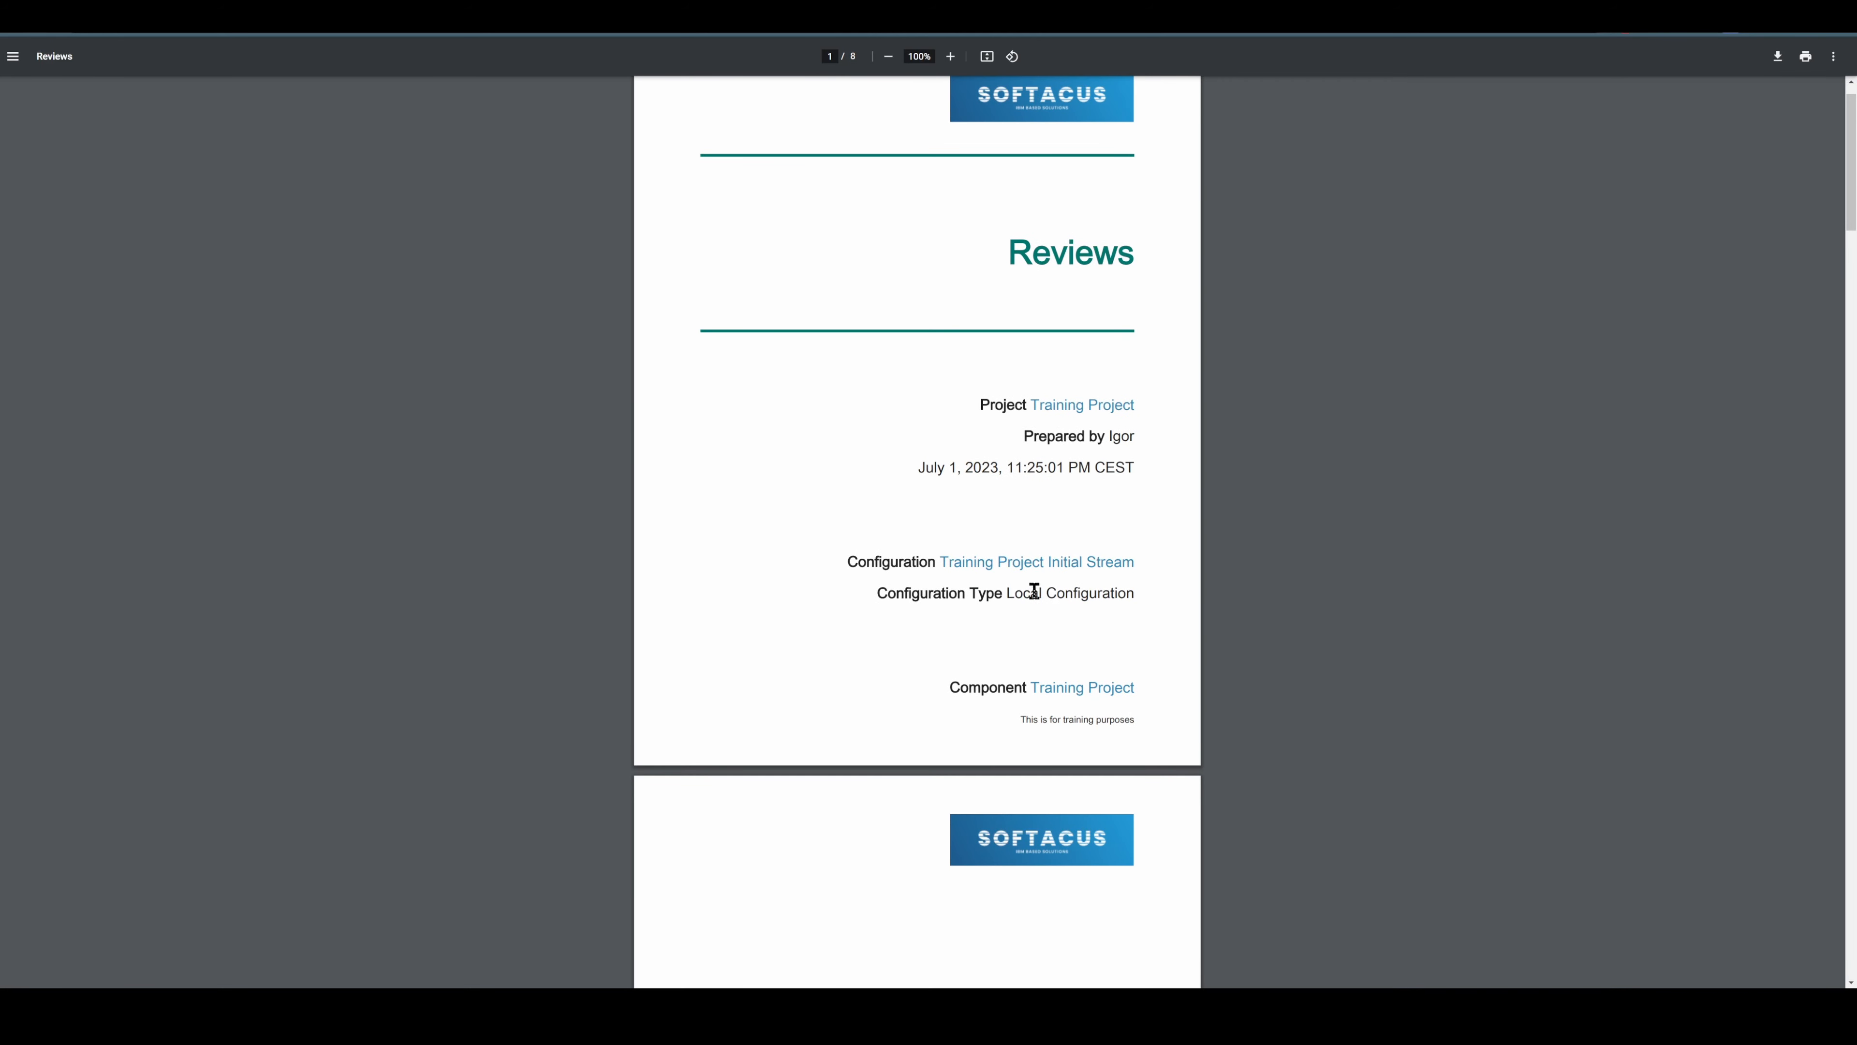
{"action": "scroll", "coordinate": [1020, 594], "scroll_direction": "down", "scroll_amount": 3}
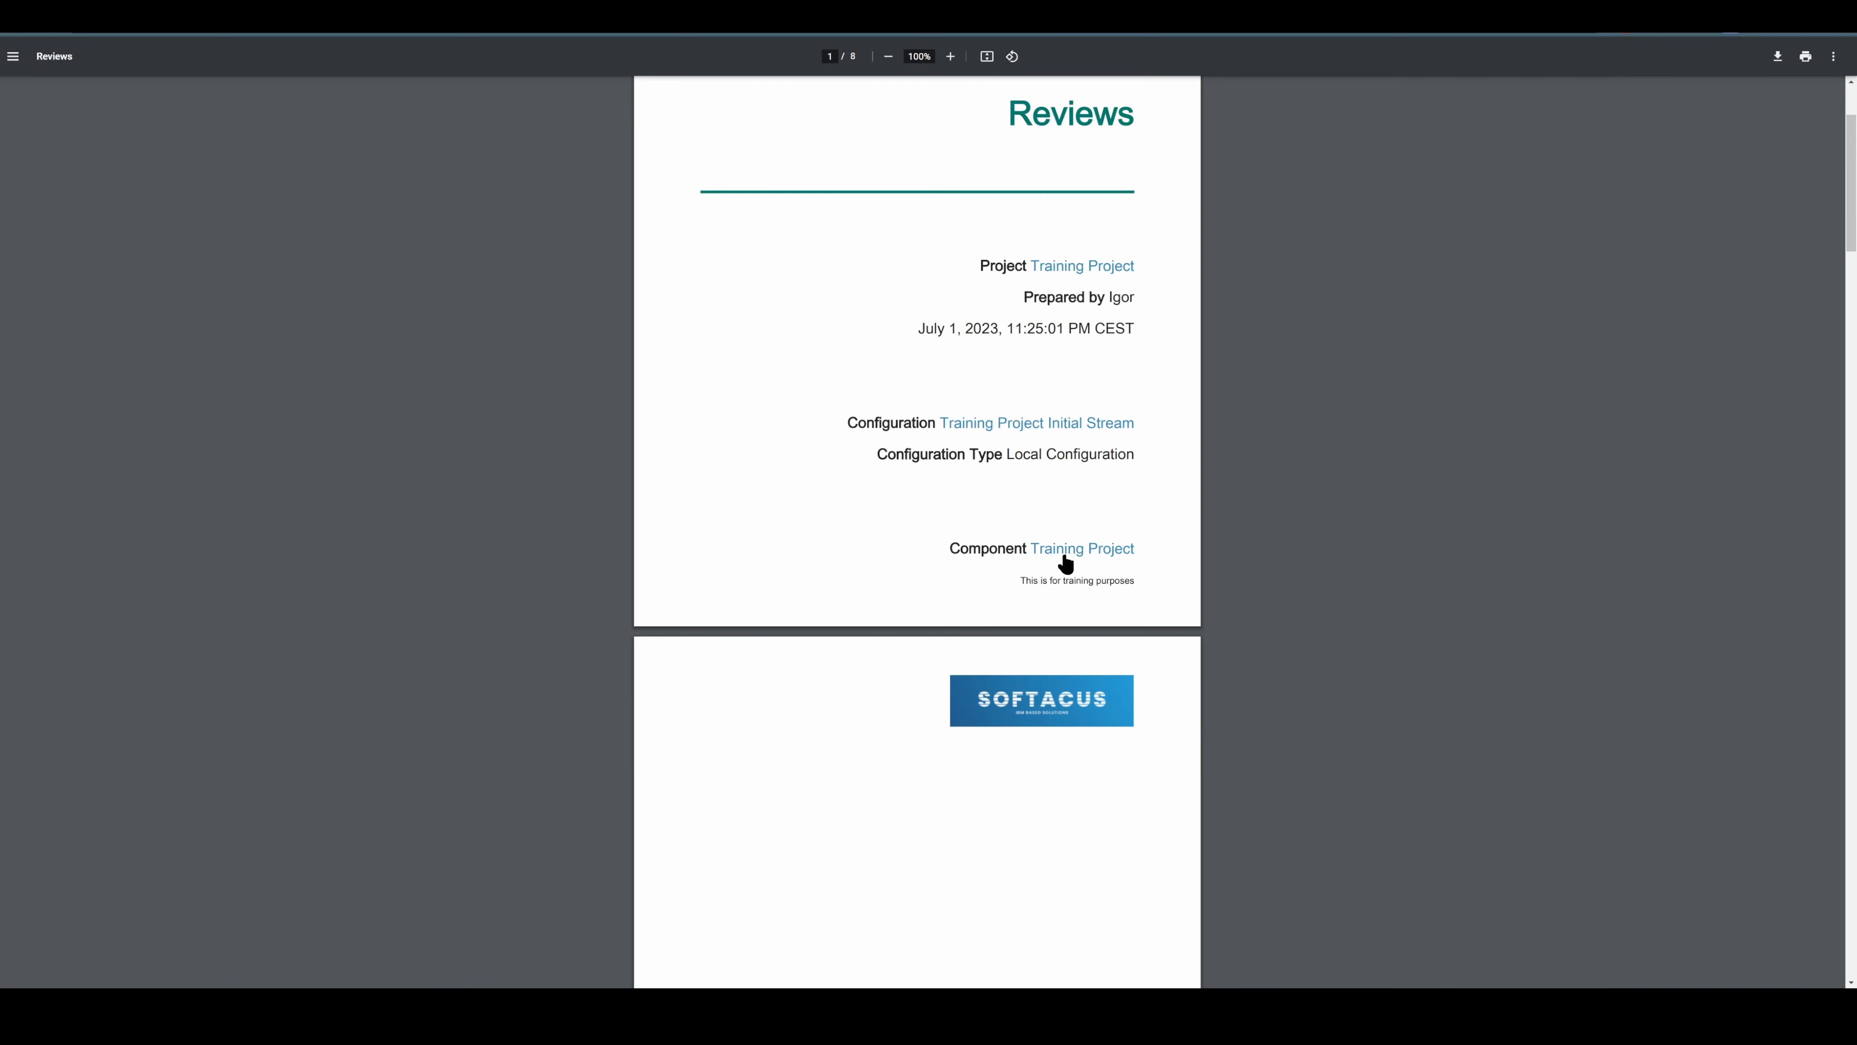
{"action": "scroll", "coordinate": [1066, 564], "scroll_direction": "down", "scroll_amount": 12}
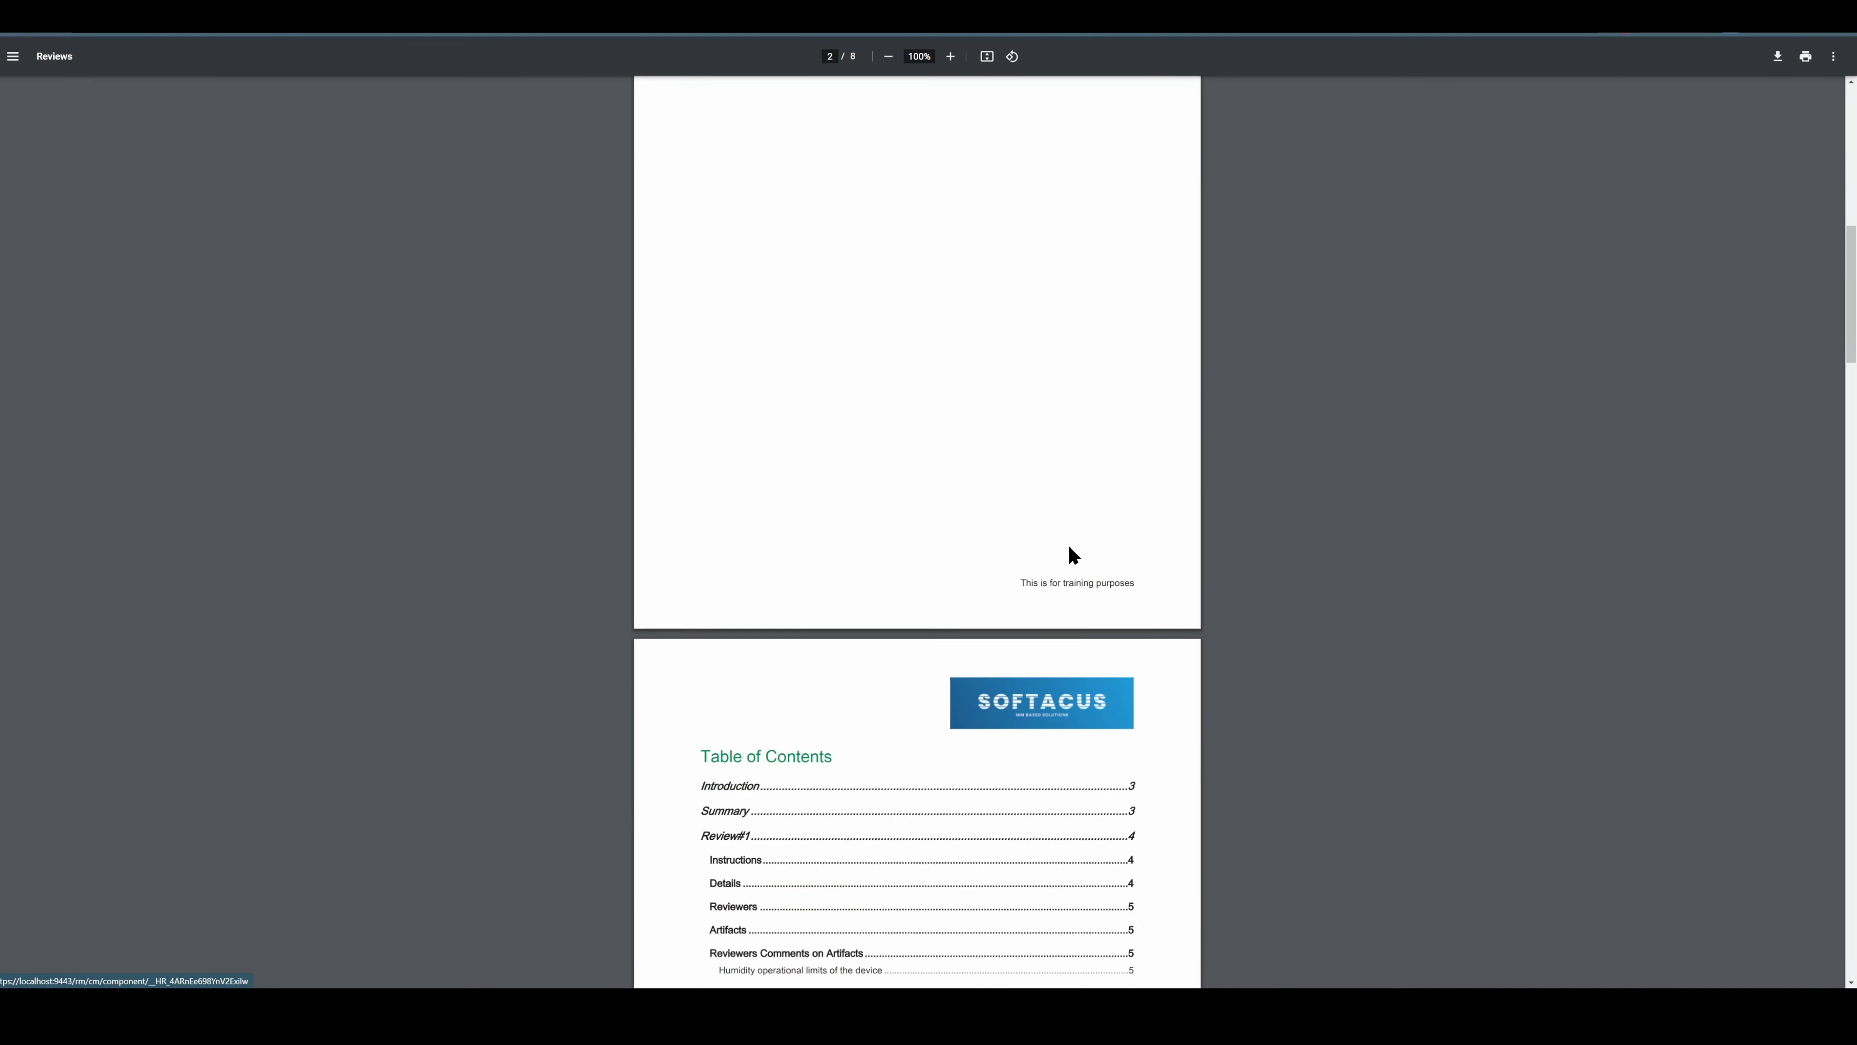
{"action": "scroll", "coordinate": [1069, 547], "scroll_direction": "down", "scroll_amount": 5}
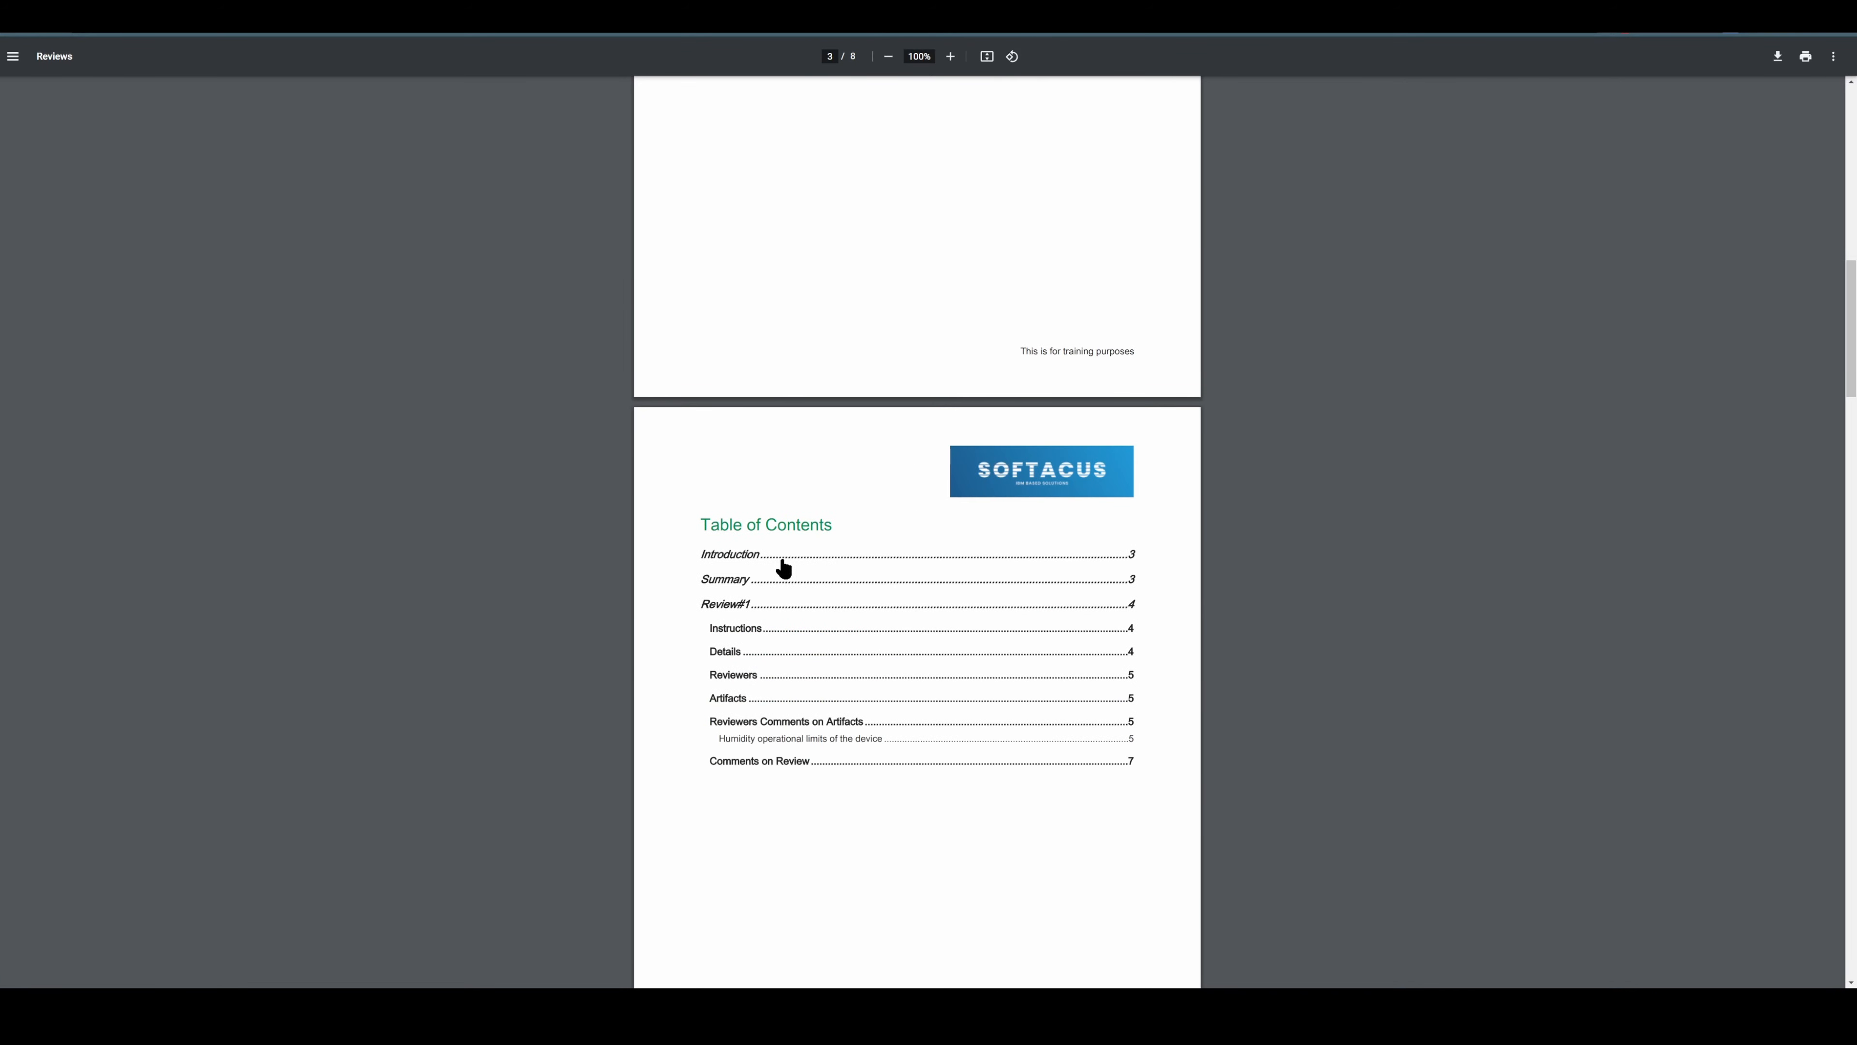
- Read the report's Introduction and examine the Summary table's creator, dates and overall state for Review#1
{"action": "scroll", "coordinate": [783, 568], "scroll_direction": "down", "scroll_amount": 17}
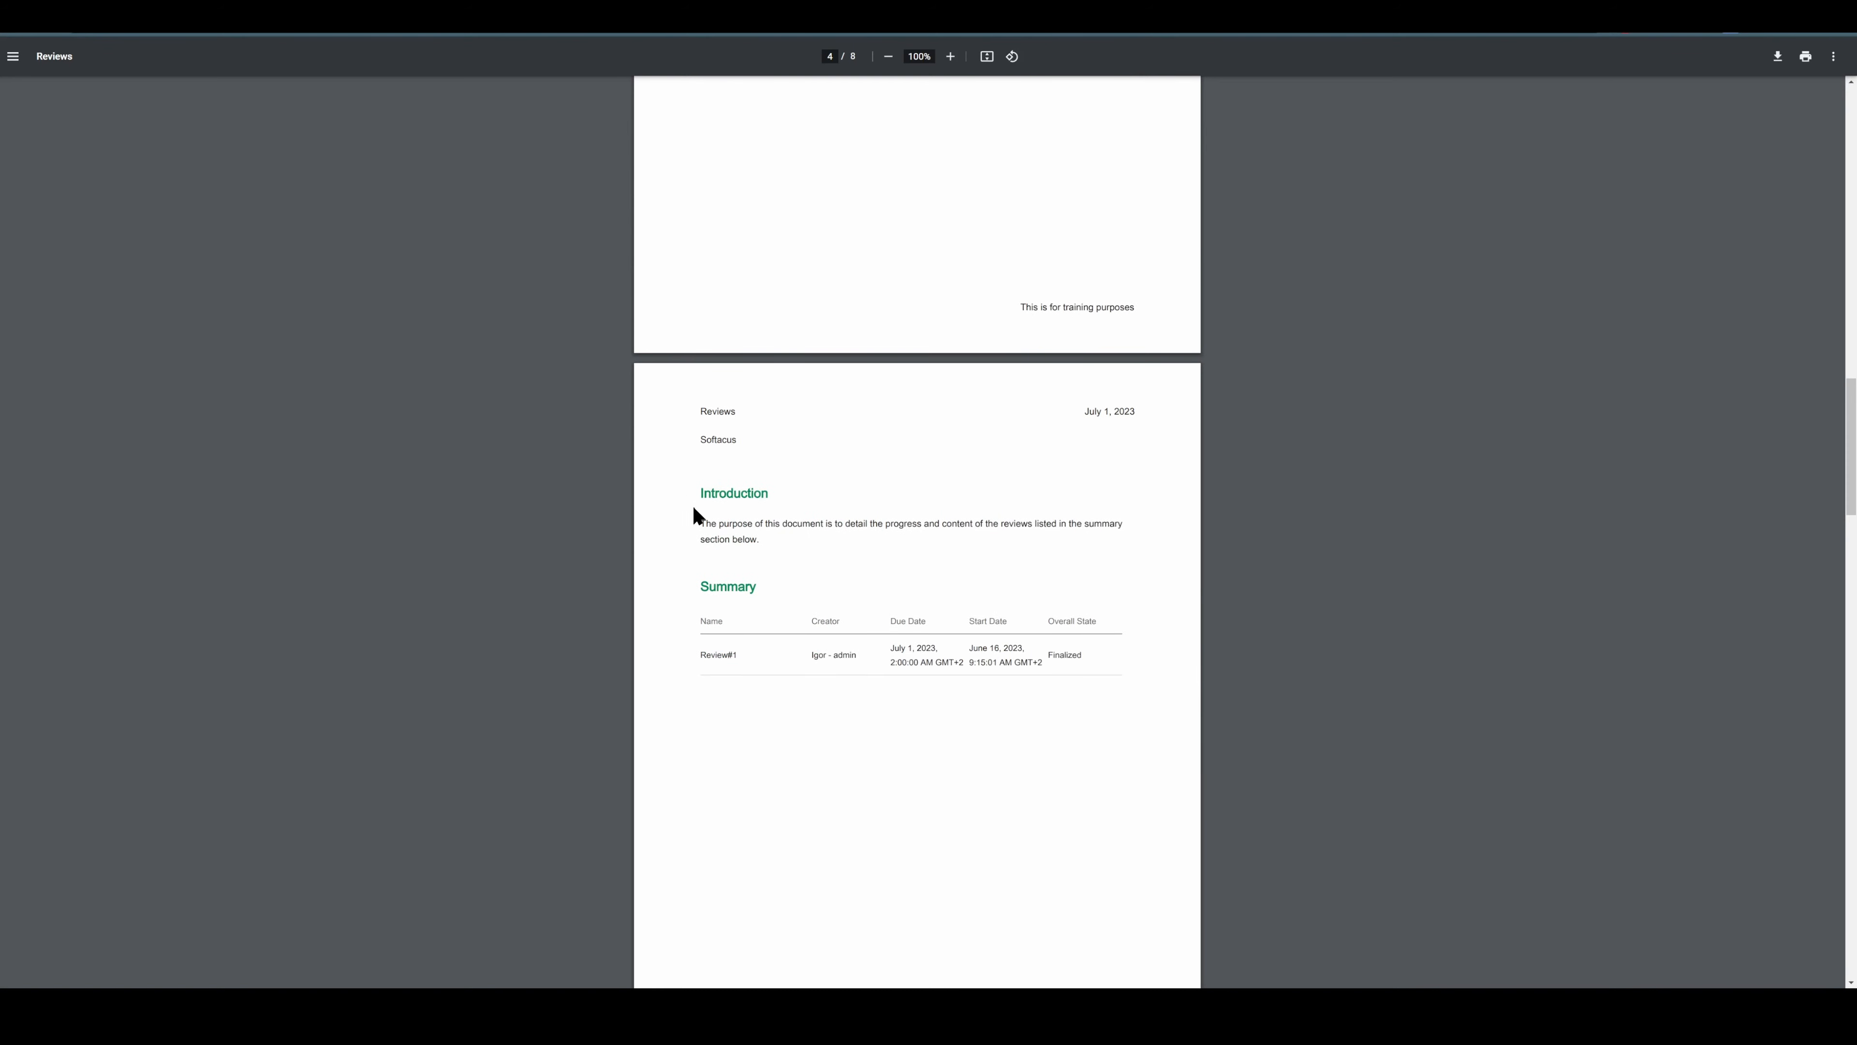
{"action": "left_click_drag", "start_coordinate": [702, 493], "coordinate": [790, 562]}
{"action": "left_click", "coordinate": [790, 562]}
{"action": "left_click_drag", "start_coordinate": [704, 521], "coordinate": [767, 539]}
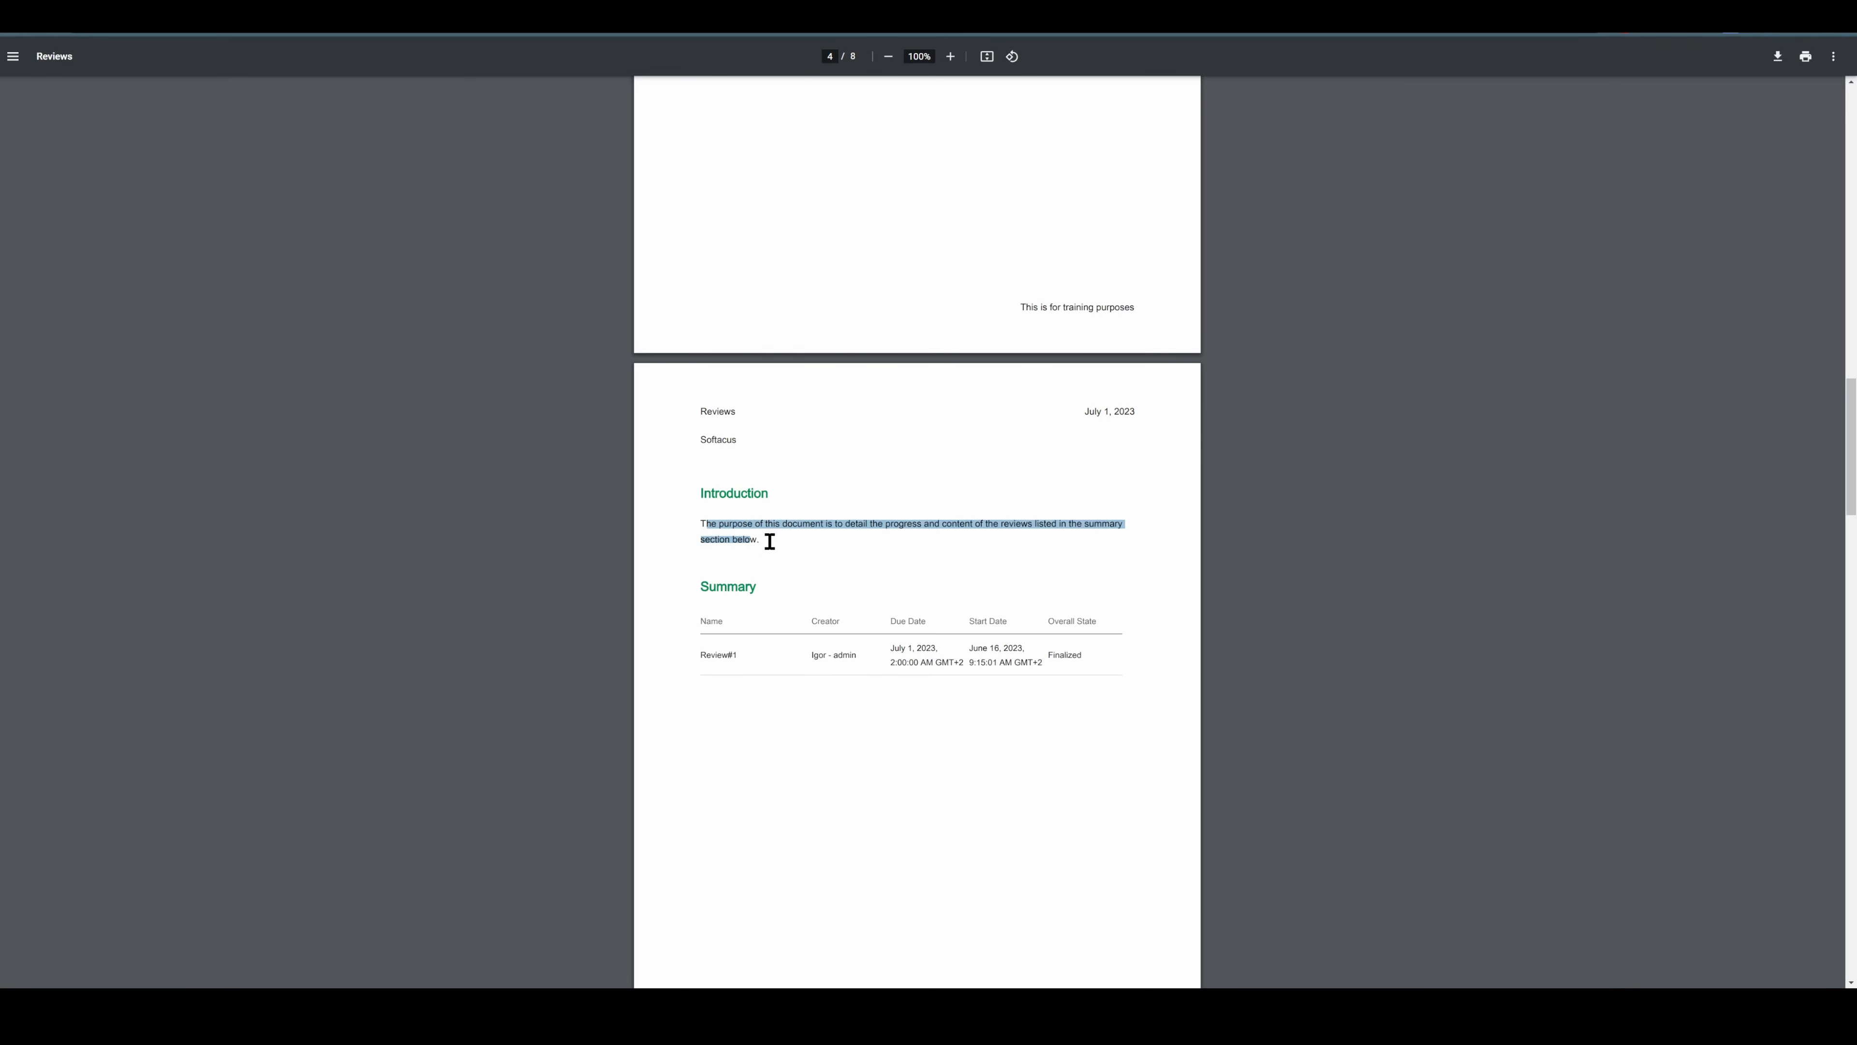
{"action": "left_click", "coordinate": [770, 539]}
{"action": "scroll", "coordinate": [814, 552], "scroll_direction": "down", "scroll_amount": 1}
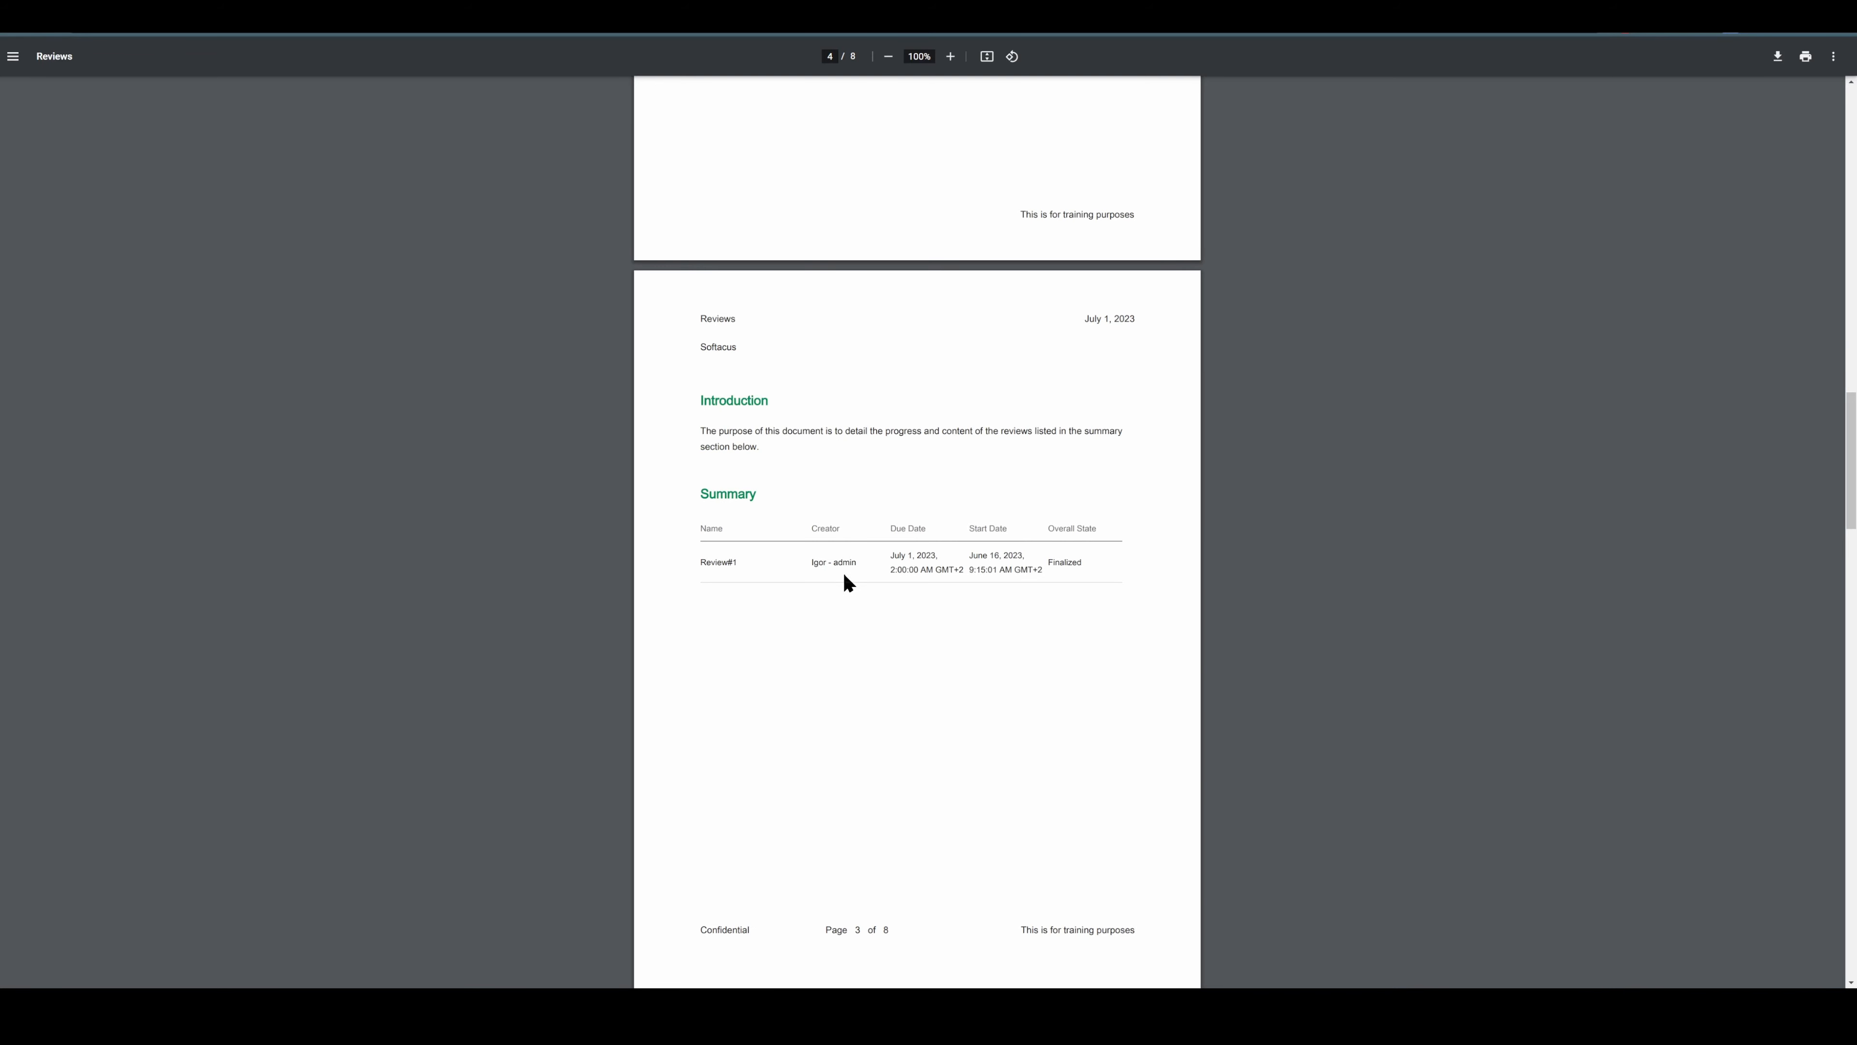
{"action": "triple_click", "coordinate": [827, 562]}
{"action": "left_click_drag", "start_coordinate": [851, 562], "coordinate": [1084, 562]}
{"action": "left_click", "coordinate": [1020, 589]}
{"action": "left_click", "coordinate": [1079, 652]}
- Read the Review#1 instructions to reviewers and the review details in the report
{"action": "scroll", "coordinate": [1079, 652], "scroll_direction": "down", "scroll_amount": 10}
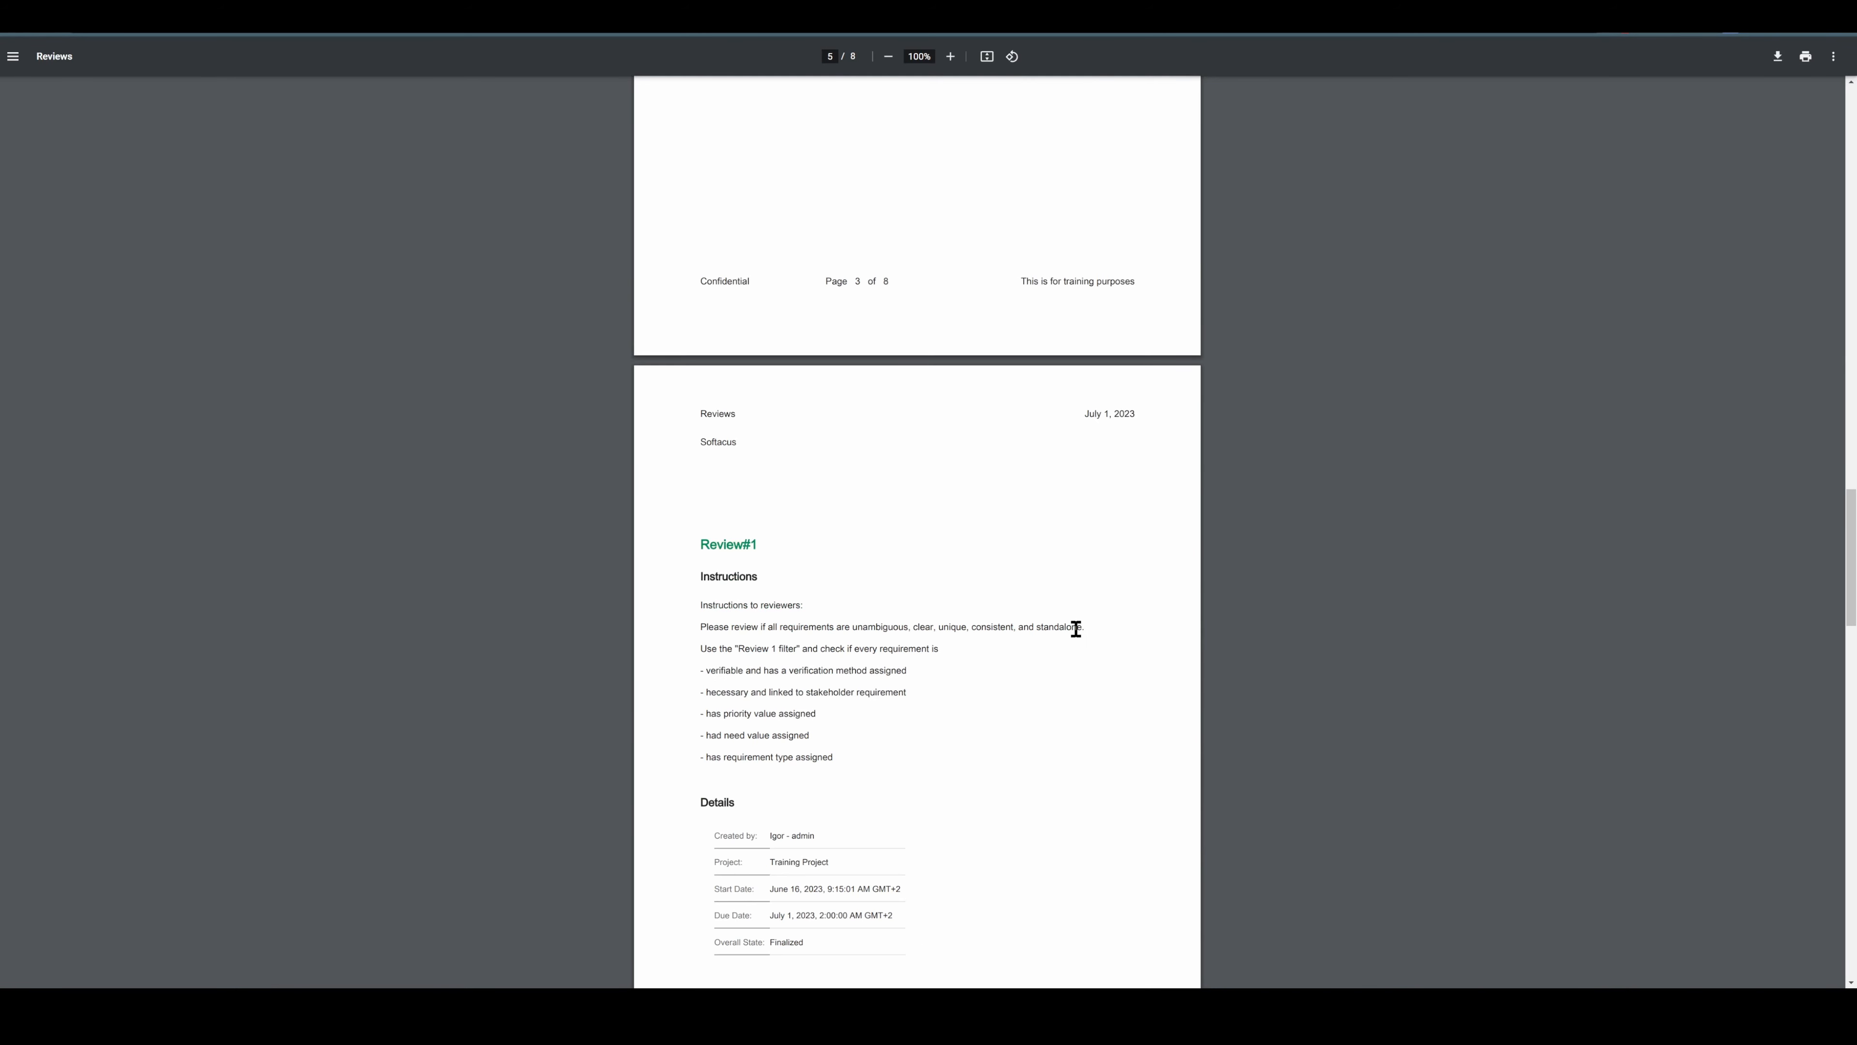
{"action": "scroll", "coordinate": [798, 425], "scroll_direction": "down", "scroll_amount": 2}
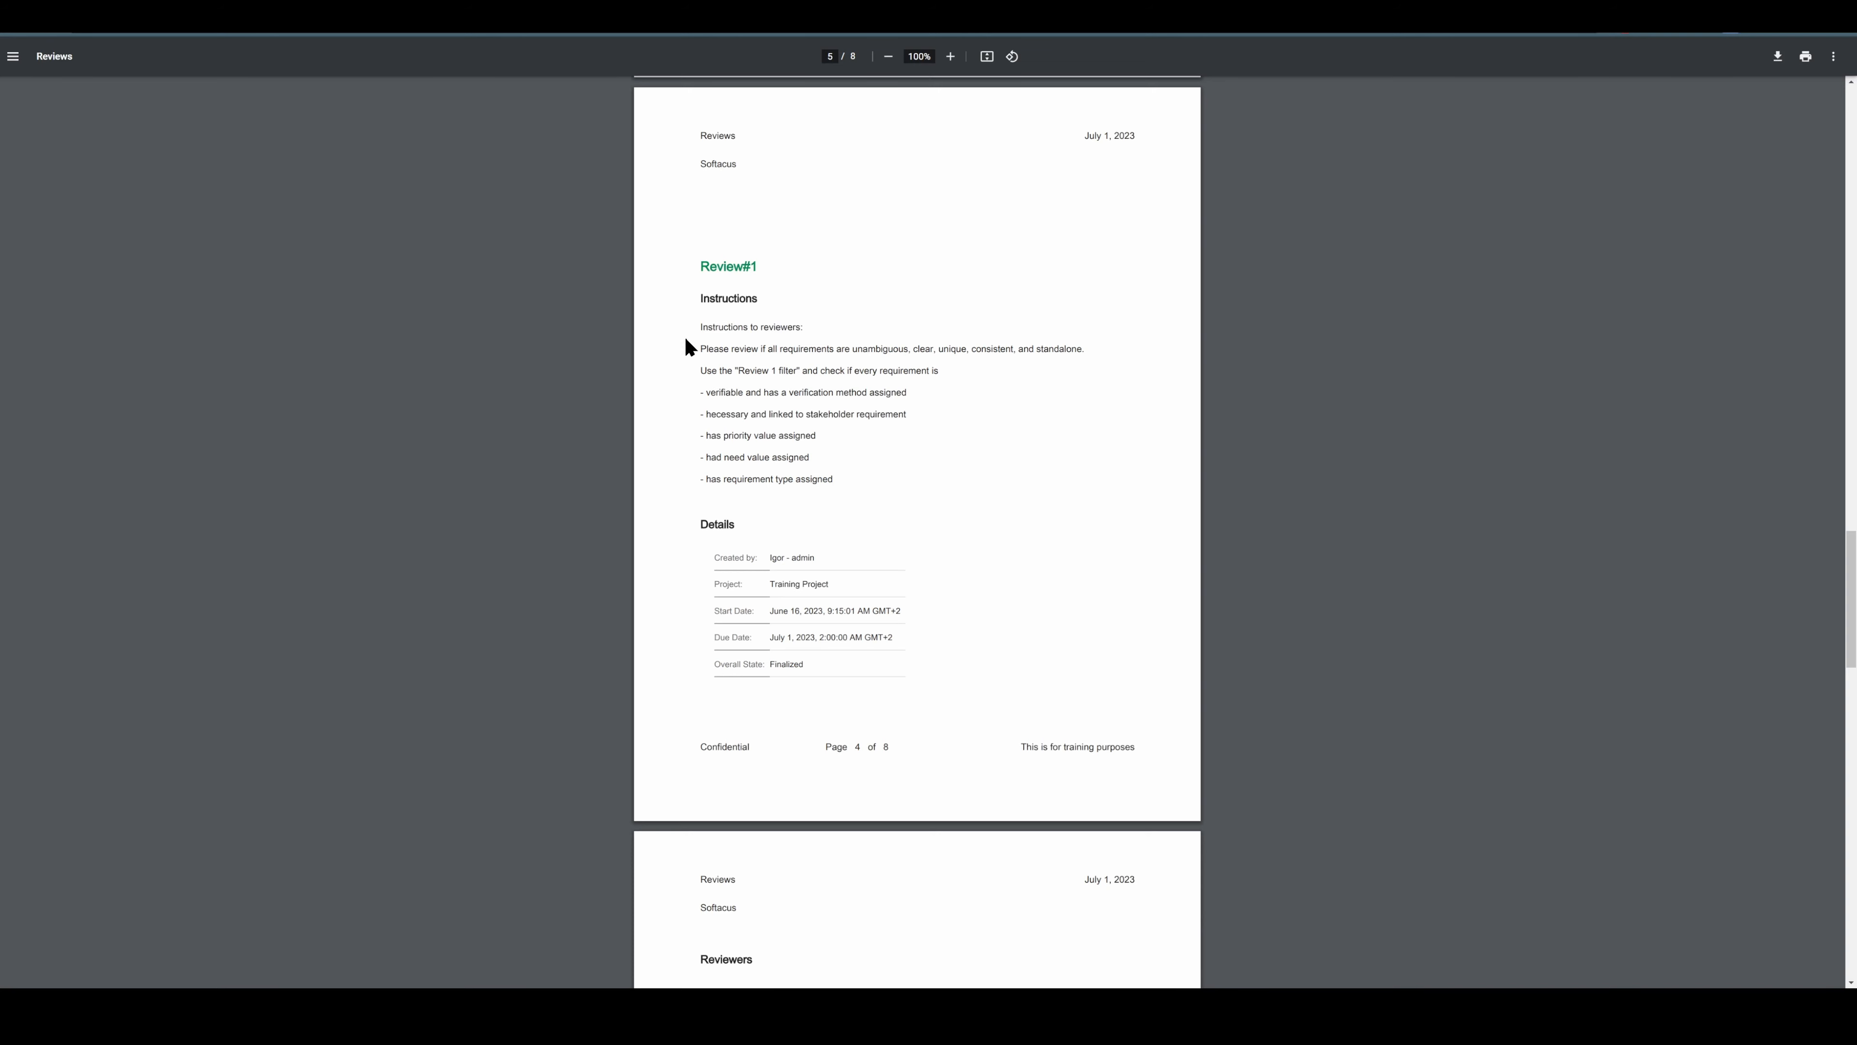
{"action": "scroll", "coordinate": [848, 450], "scroll_direction": "down", "scroll_amount": 1}
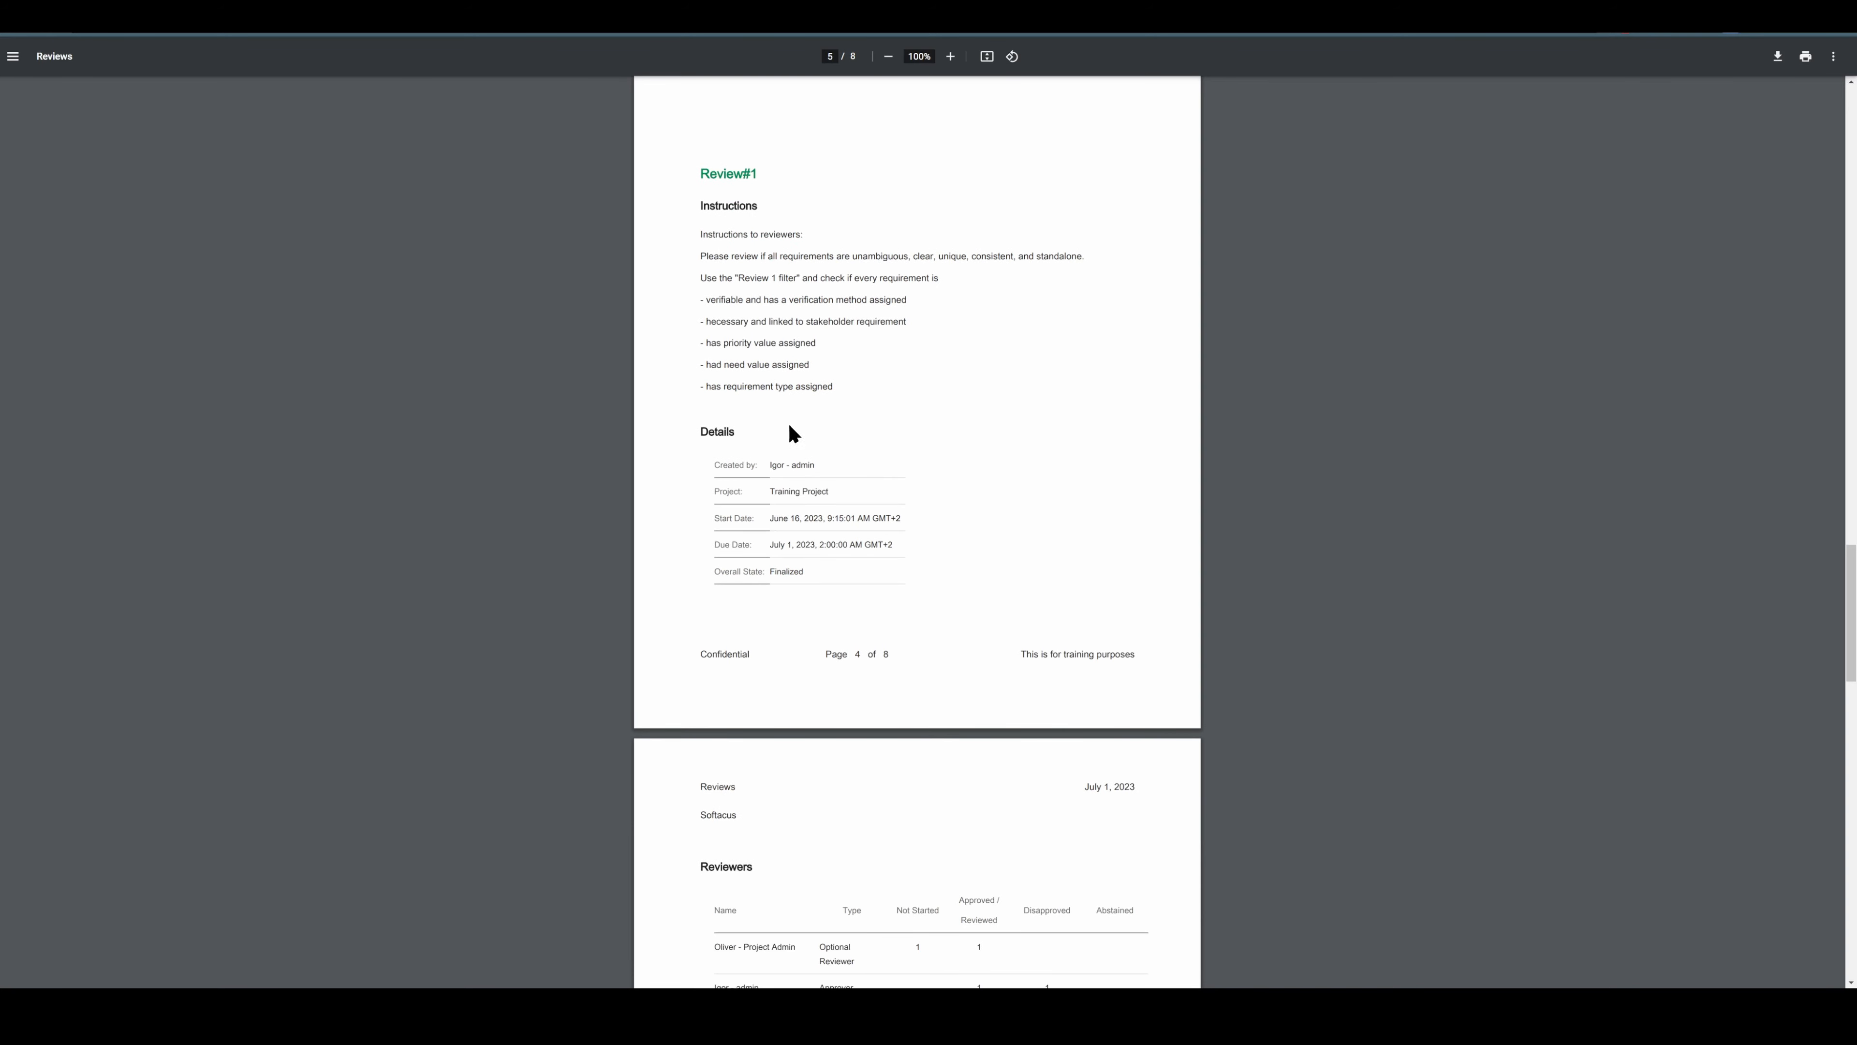
- Examine the report's Reviewers table, checking each reviewer's type and their approved, disapproved and abstained entries
{"action": "scroll", "coordinate": [856, 512], "scroll_direction": "down", "scroll_amount": 4}
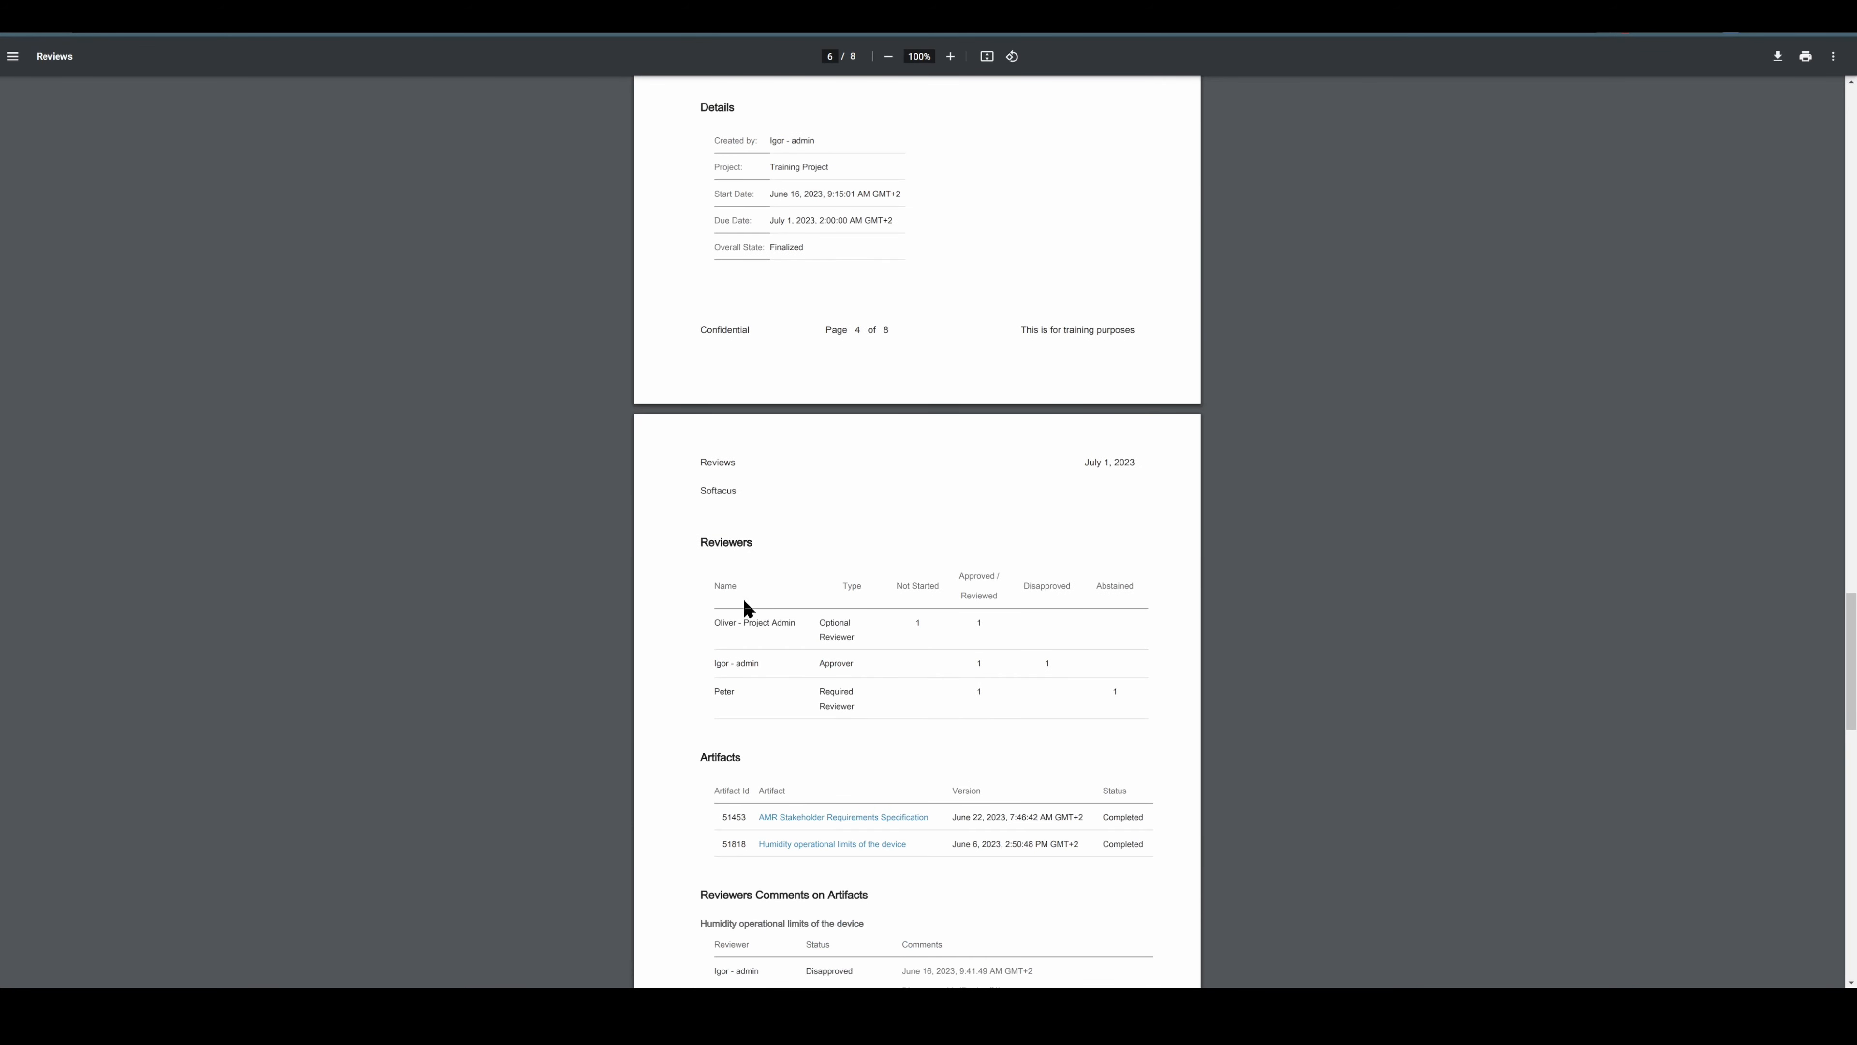
{"action": "scroll", "coordinate": [804, 642], "scroll_direction": "down", "scroll_amount": 2}
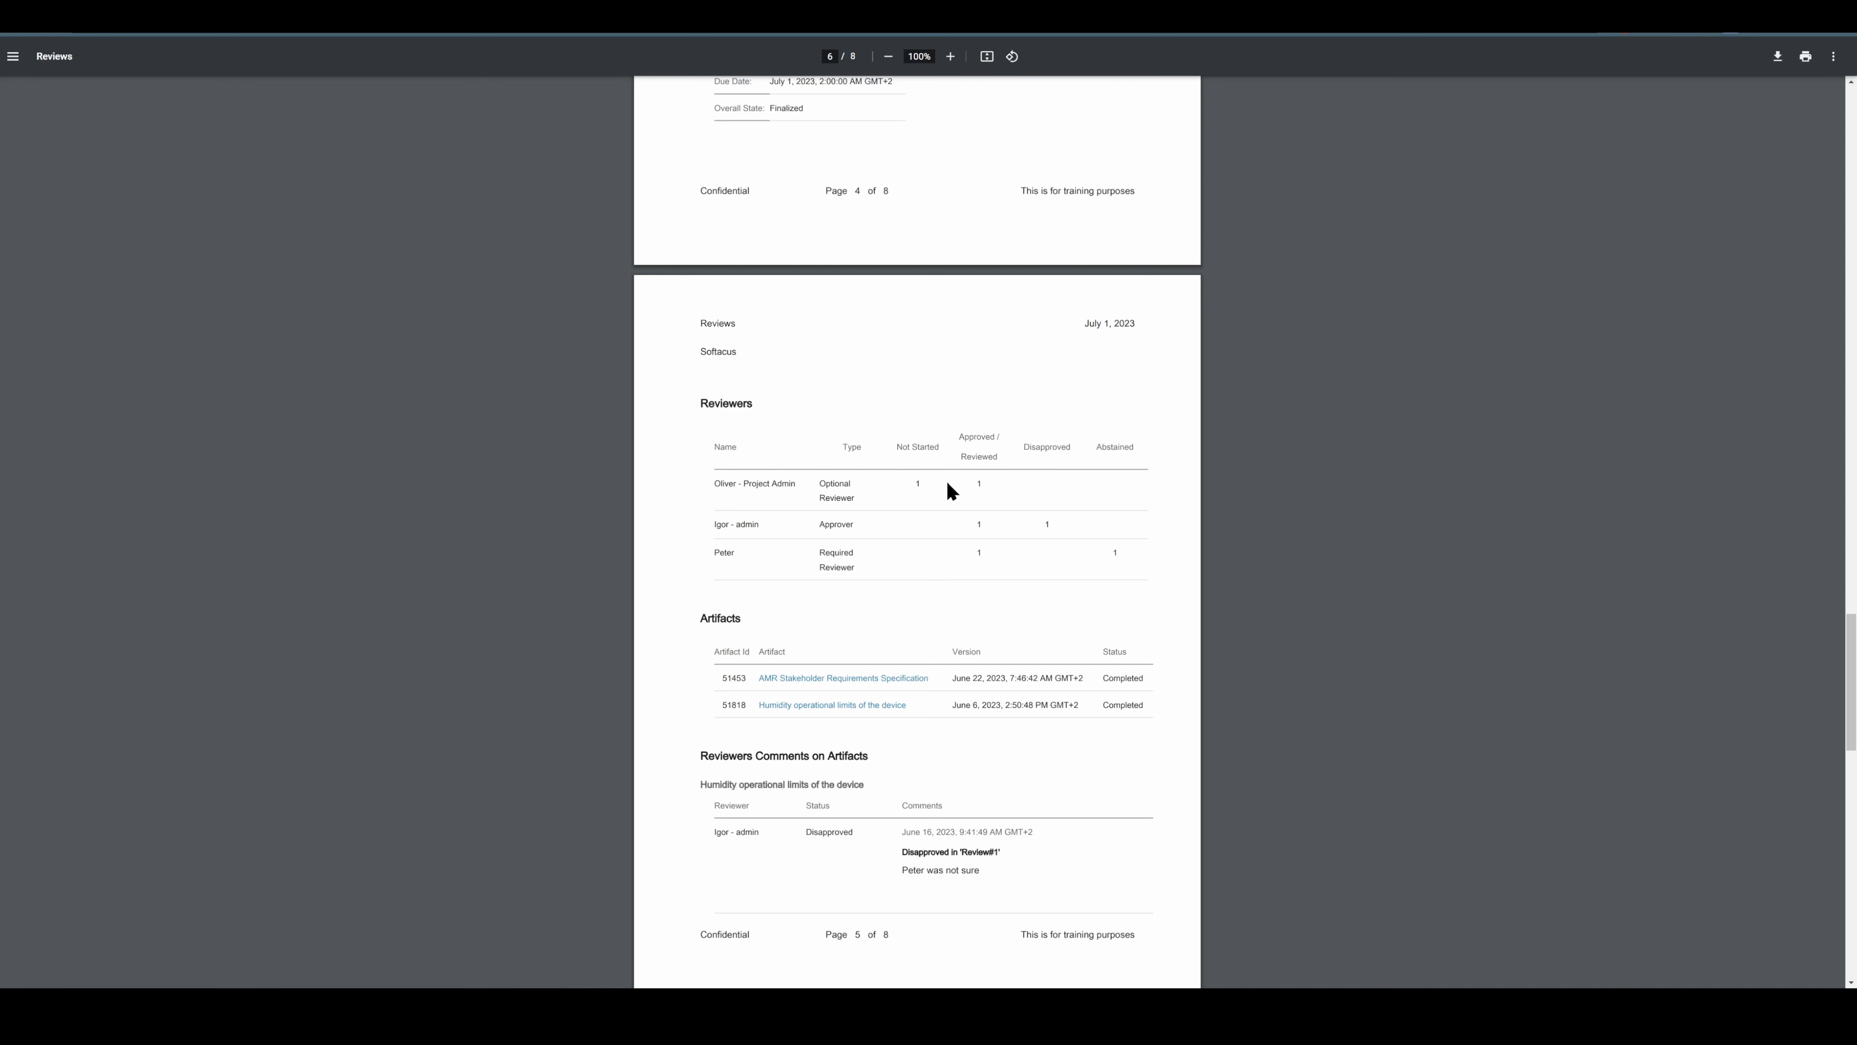
{"action": "left_click_drag", "start_coordinate": [866, 502], "coordinate": [814, 479]}
{"action": "left_click", "coordinate": [839, 527]}
{"action": "left_click_drag", "start_coordinate": [716, 554], "coordinate": [942, 577]}
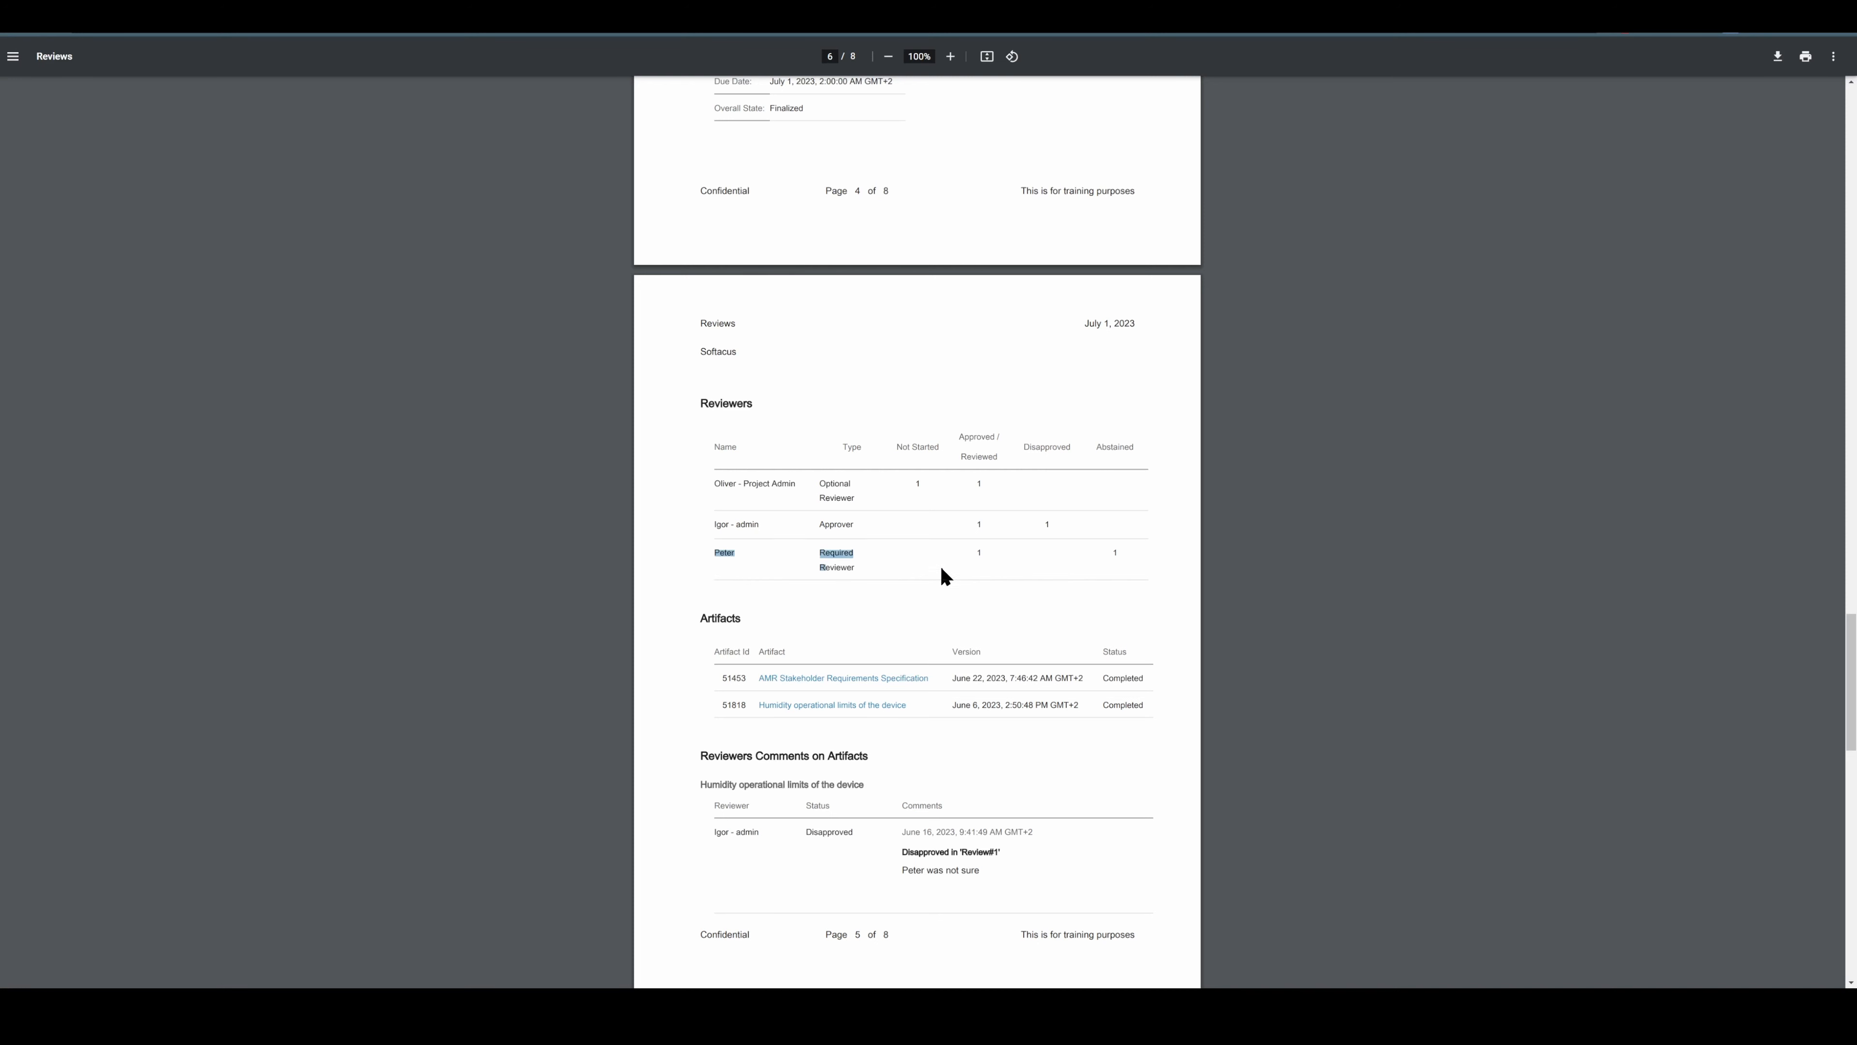
{"action": "left_click", "coordinate": [969, 553]}
{"action": "left_click_drag", "start_coordinate": [863, 569], "coordinate": [822, 552]}
{"action": "left_click", "coordinate": [931, 566]}
{"action": "left_click_drag", "start_coordinate": [1117, 555], "coordinate": [1109, 552]}
- Read the reviewers' comments on the Humidity operational limits of the device artifact in the report
{"action": "scroll", "coordinate": [950, 527], "scroll_direction": "down", "scroll_amount": 3}
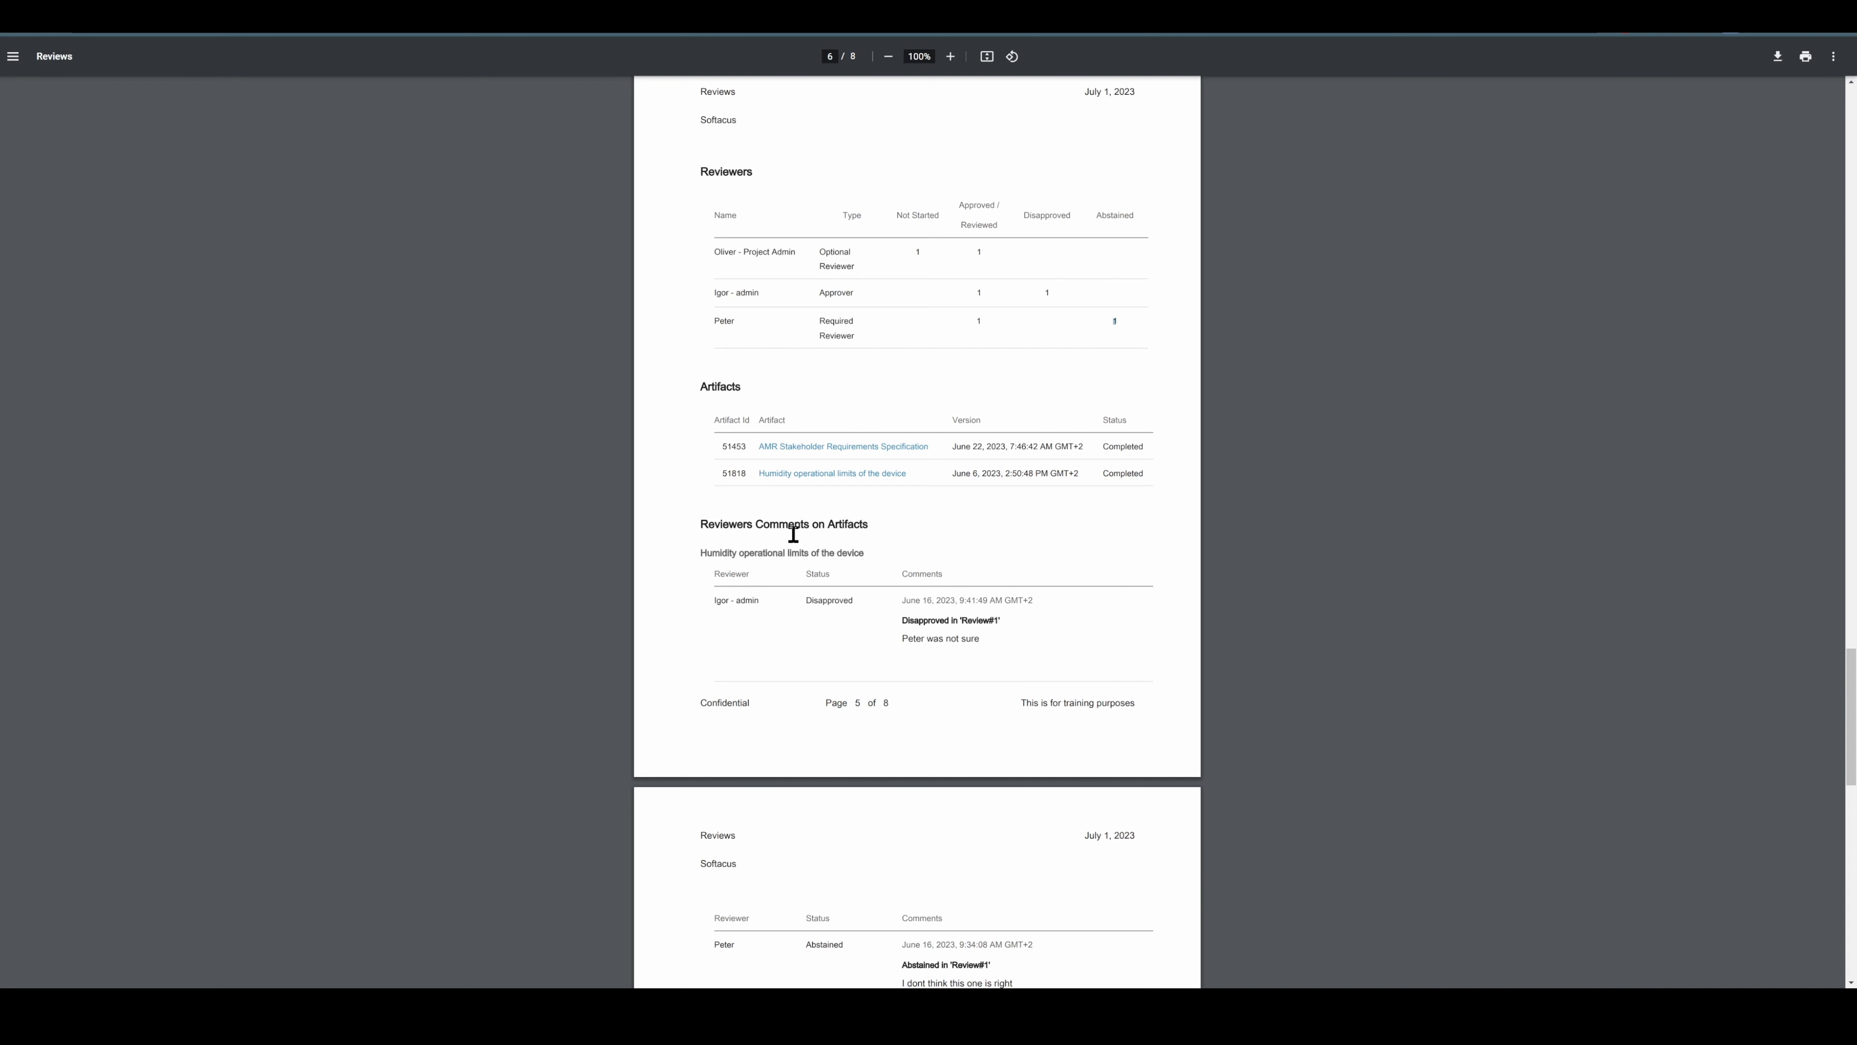
{"action": "scroll", "coordinate": [793, 534], "scroll_direction": "down", "scroll_amount": 1}
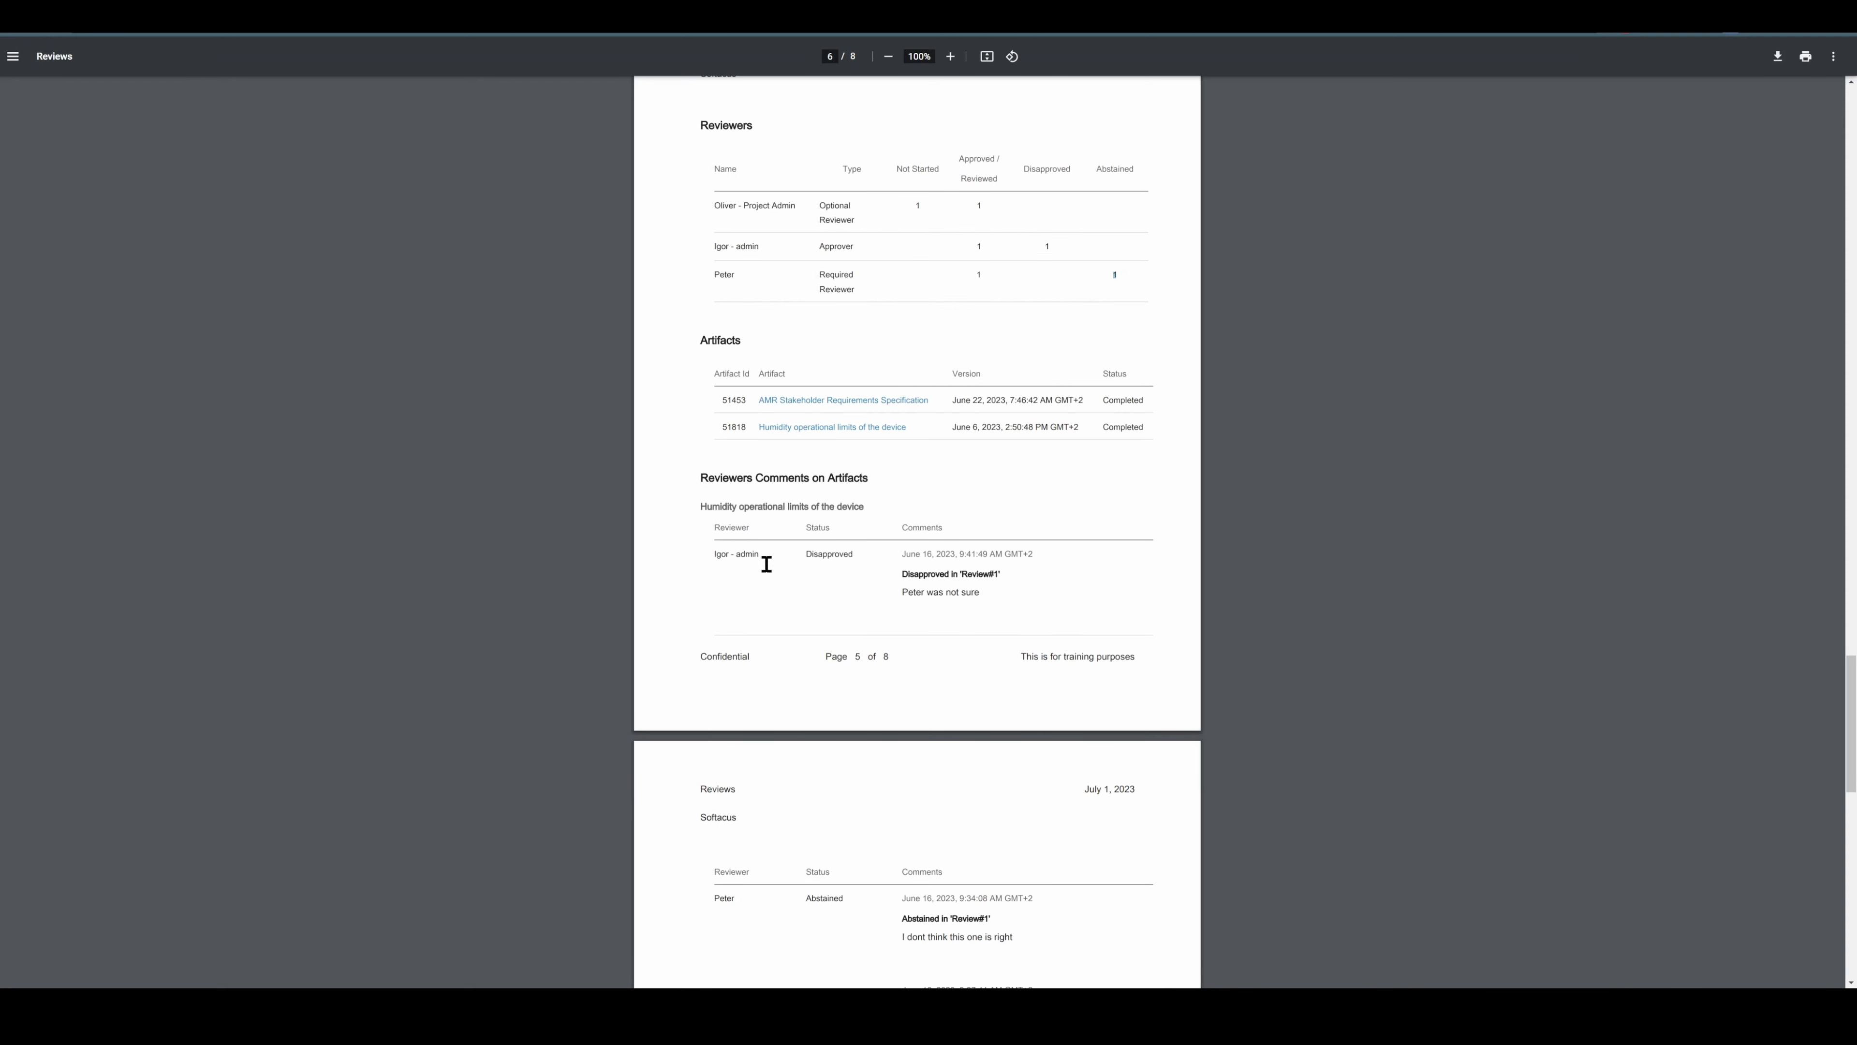
{"action": "left_click_drag", "start_coordinate": [979, 589], "coordinate": [893, 594]}
{"action": "scroll", "coordinate": [896, 585], "scroll_direction": "down", "scroll_amount": 3}
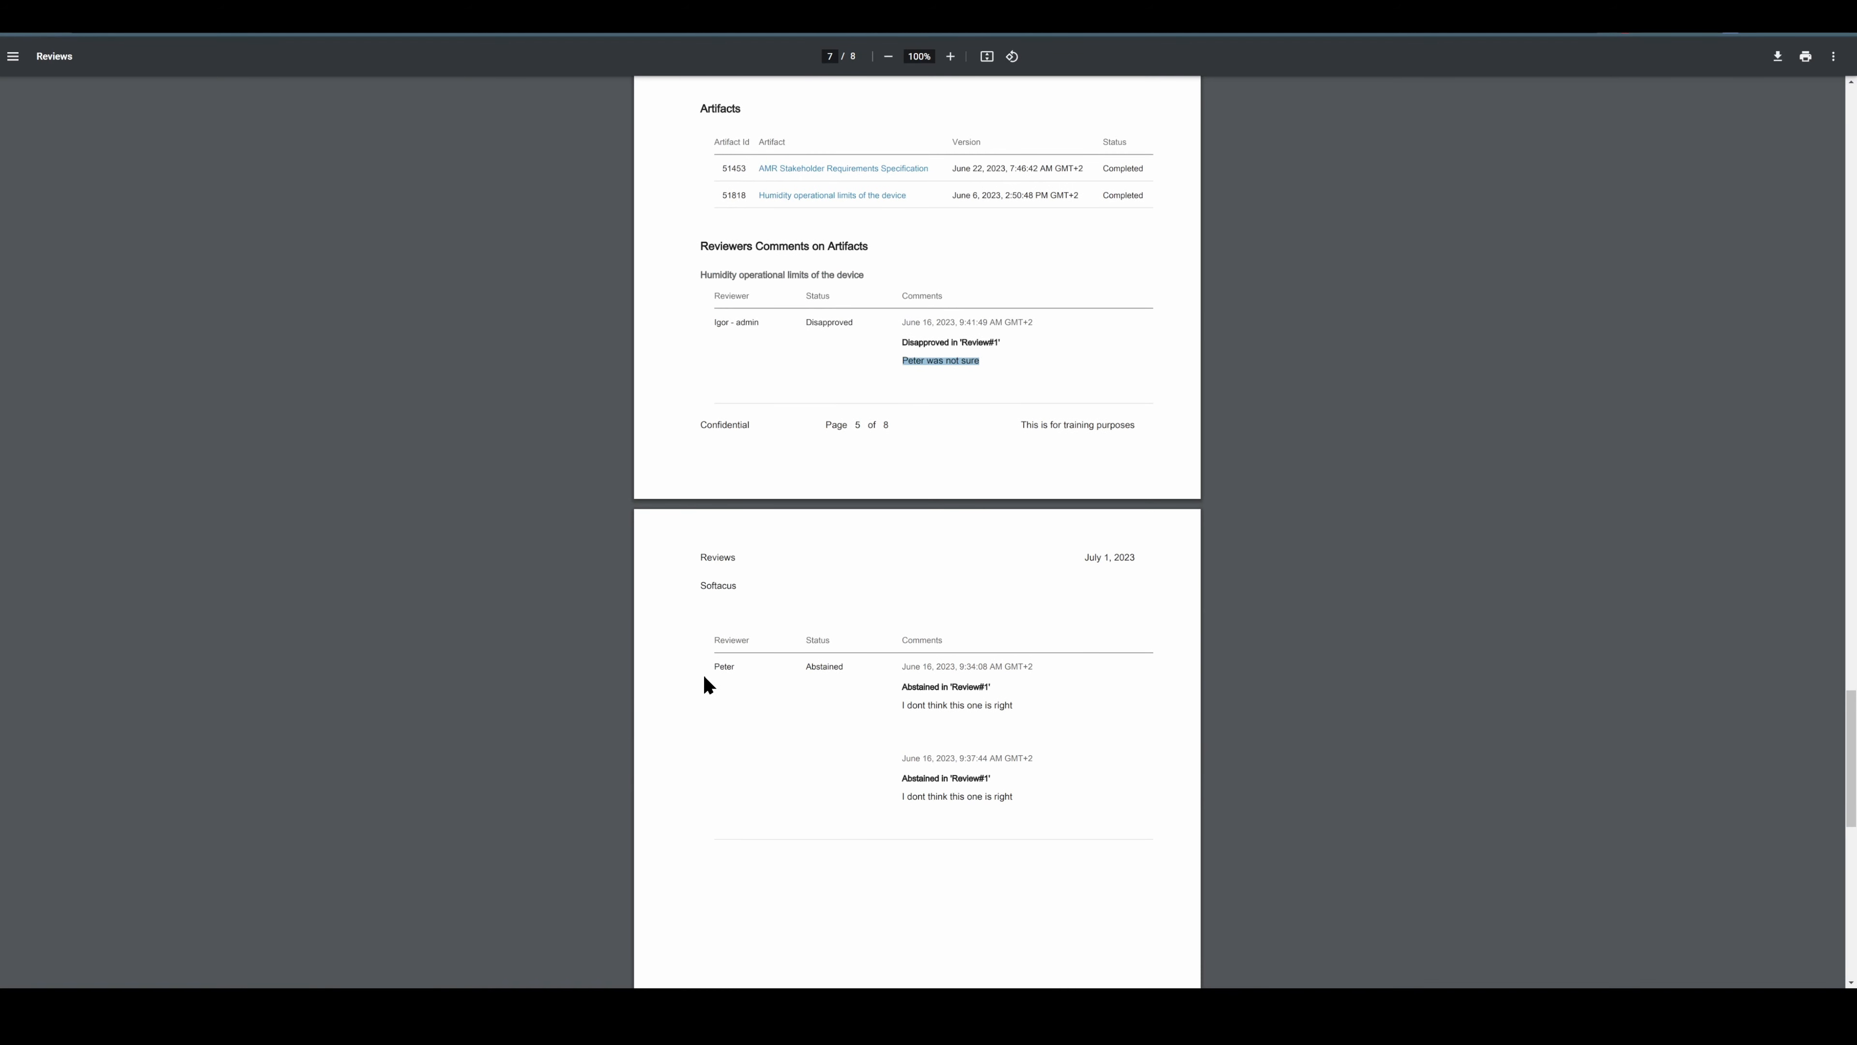
{"action": "left_click_drag", "start_coordinate": [715, 667], "coordinate": [855, 668]}
{"action": "left_click", "coordinate": [853, 677]}
{"action": "scroll", "coordinate": [900, 676], "scroll_direction": "down", "scroll_amount": 1}
{"action": "left_click_drag", "start_coordinate": [1013, 613], "coordinate": [916, 613]}
{"action": "scroll", "coordinate": [917, 614], "scroll_direction": "down", "scroll_amount": 2}
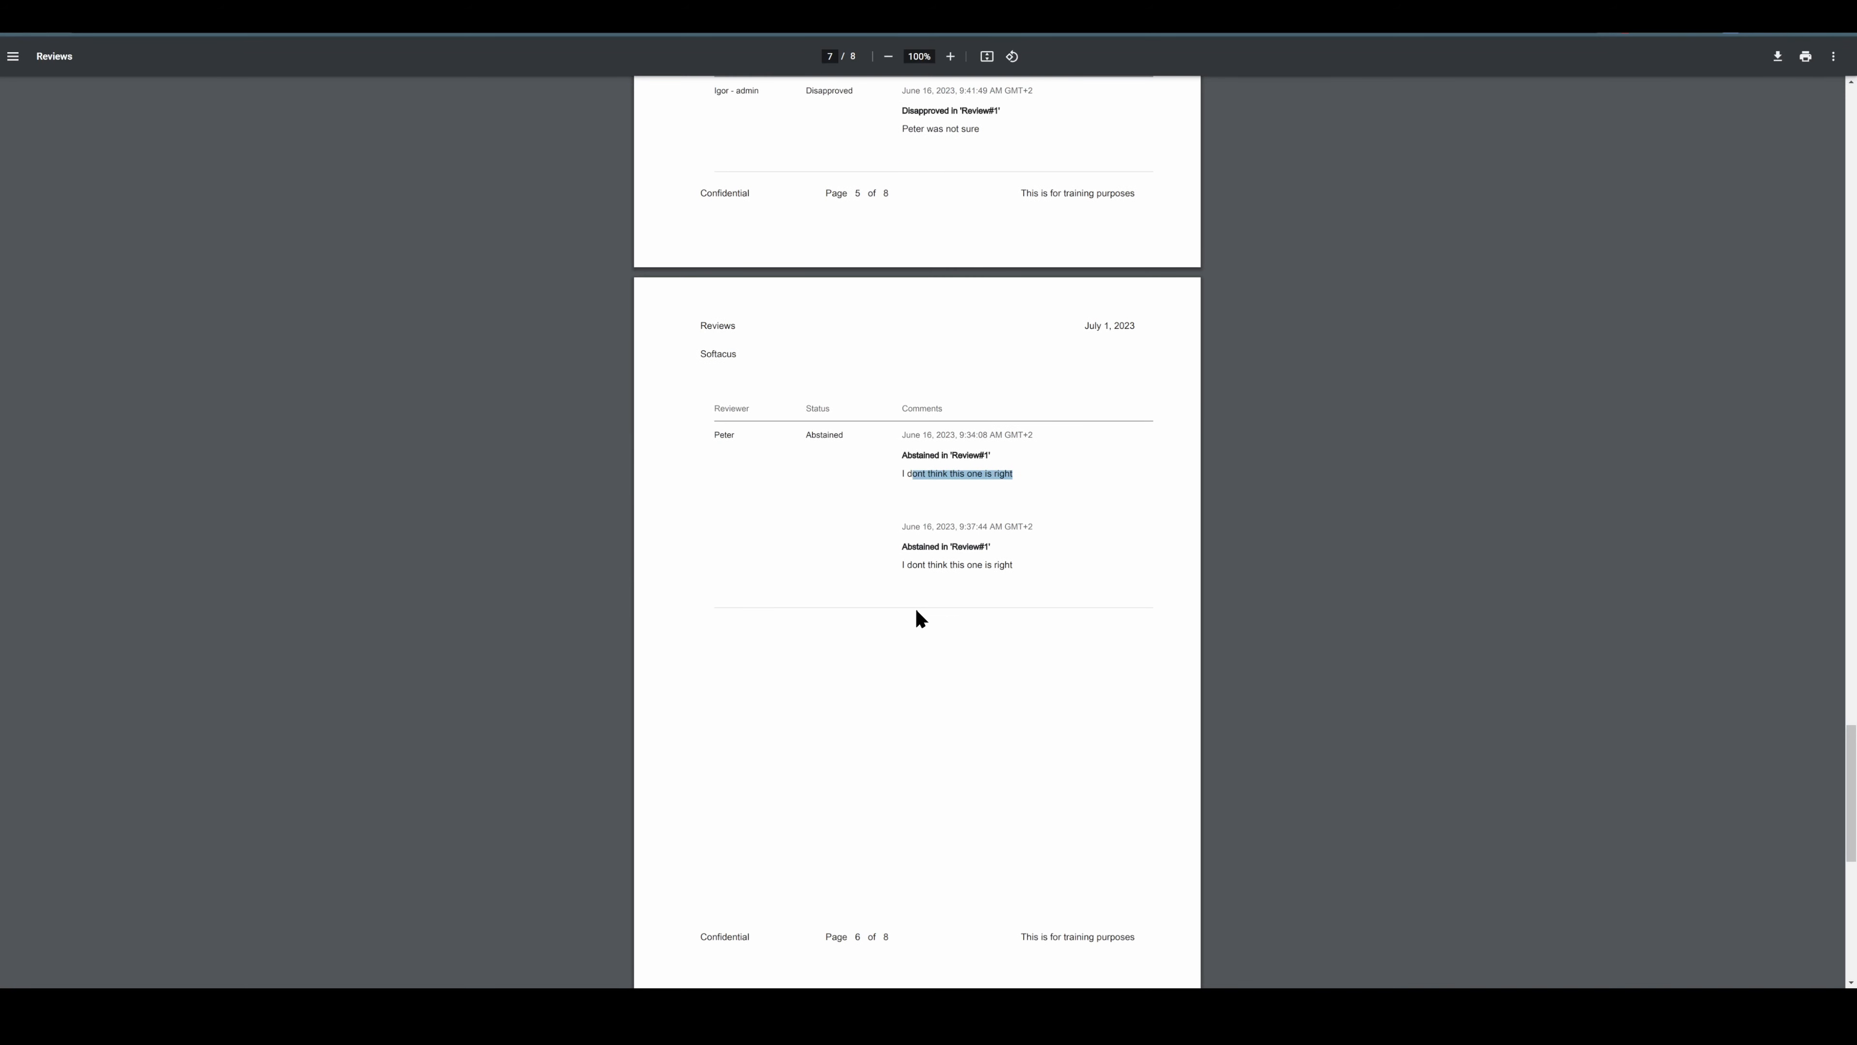
- Check the report's Comments on Review section and revisit its Artifacts and Reviewers Comments on Artifacts sections
{"action": "scroll", "coordinate": [917, 614], "scroll_direction": "down", "scroll_amount": 3}
{"action": "scroll", "coordinate": [907, 613], "scroll_direction": "down", "scroll_amount": 4}
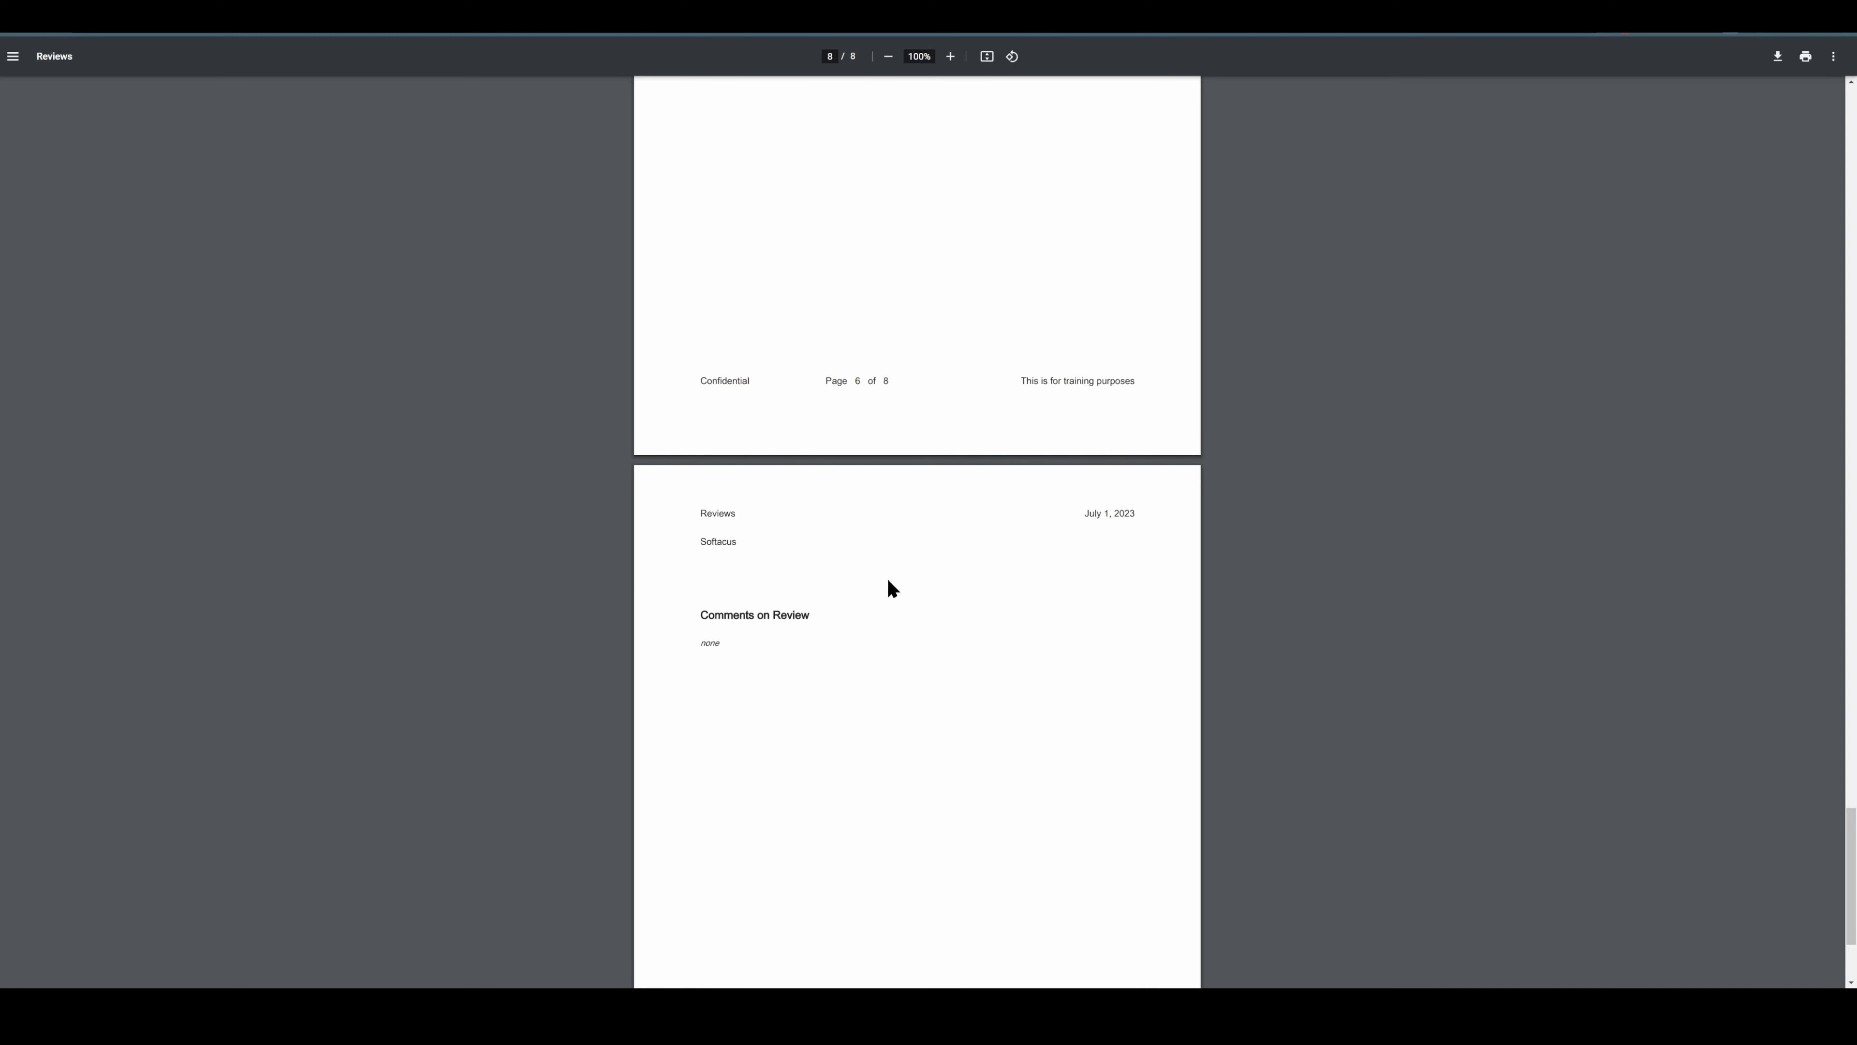
{"action": "scroll", "coordinate": [892, 584], "scroll_direction": "up", "scroll_amount": 10}
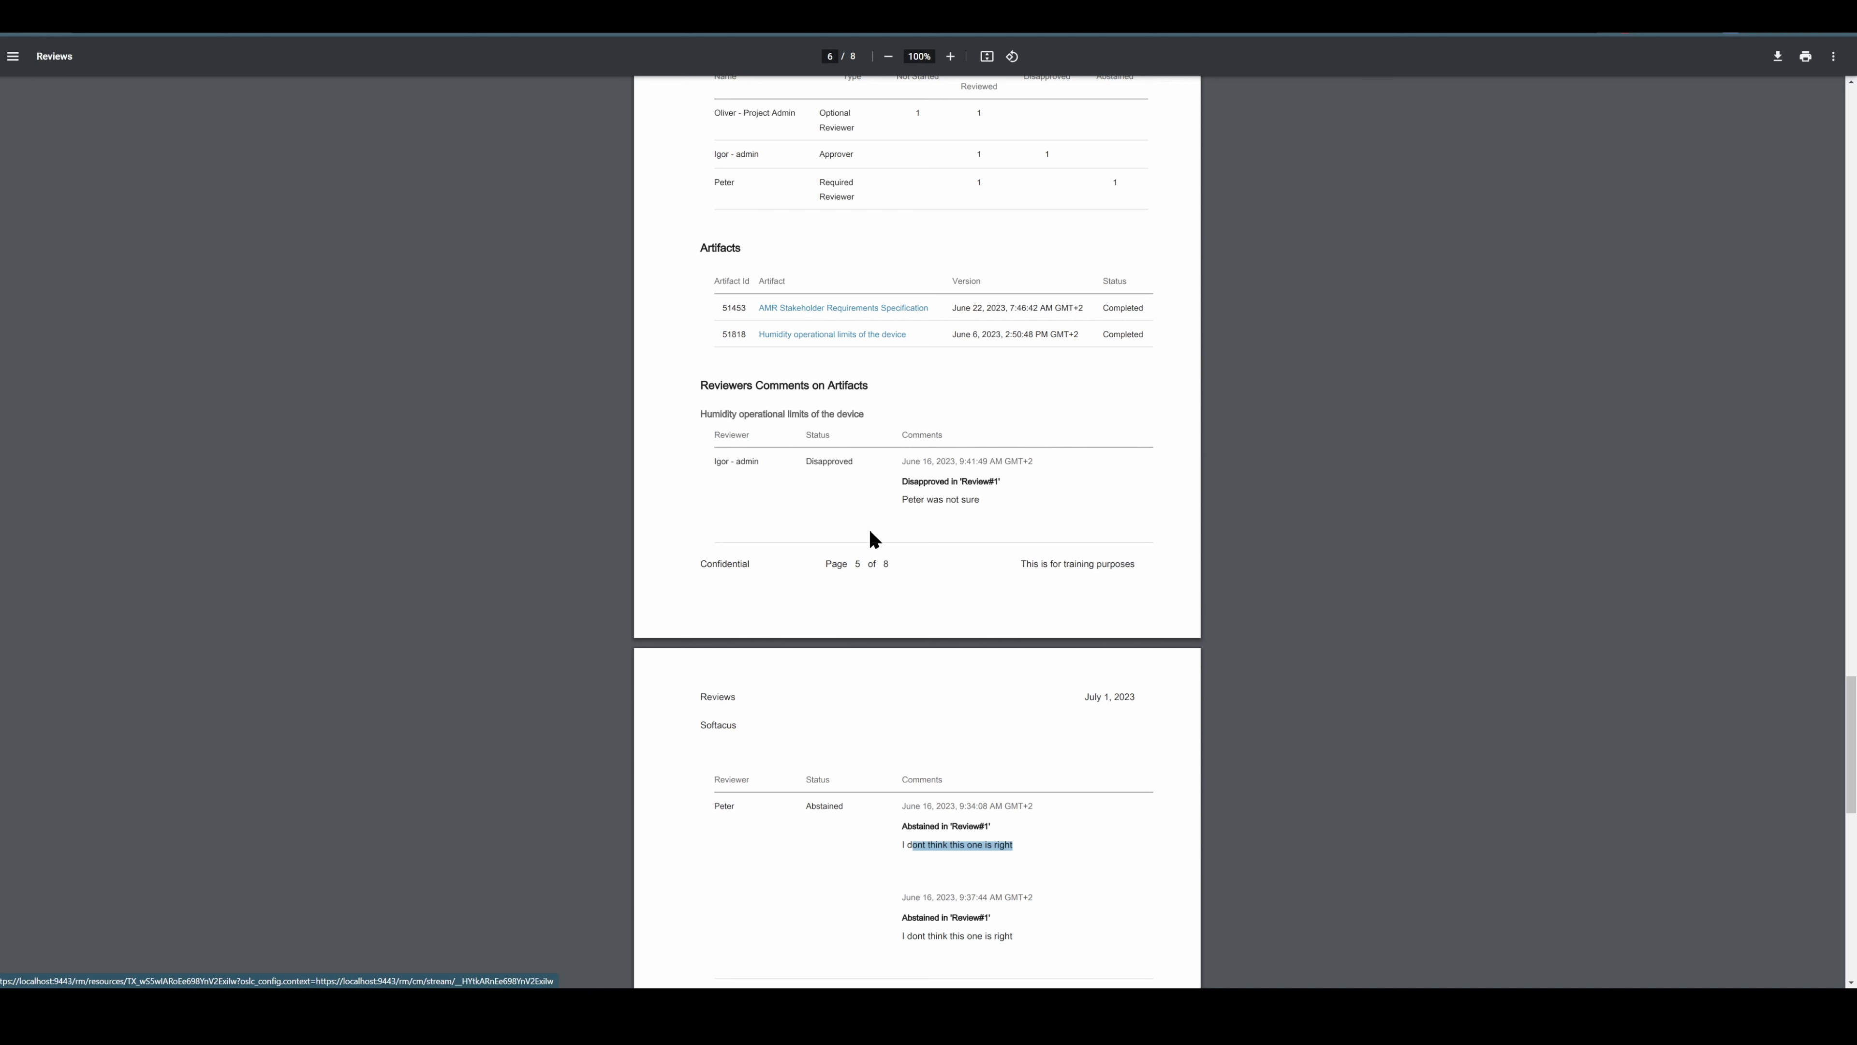
{"action": "scroll", "coordinate": [870, 531], "scroll_direction": "down", "scroll_amount": 5}
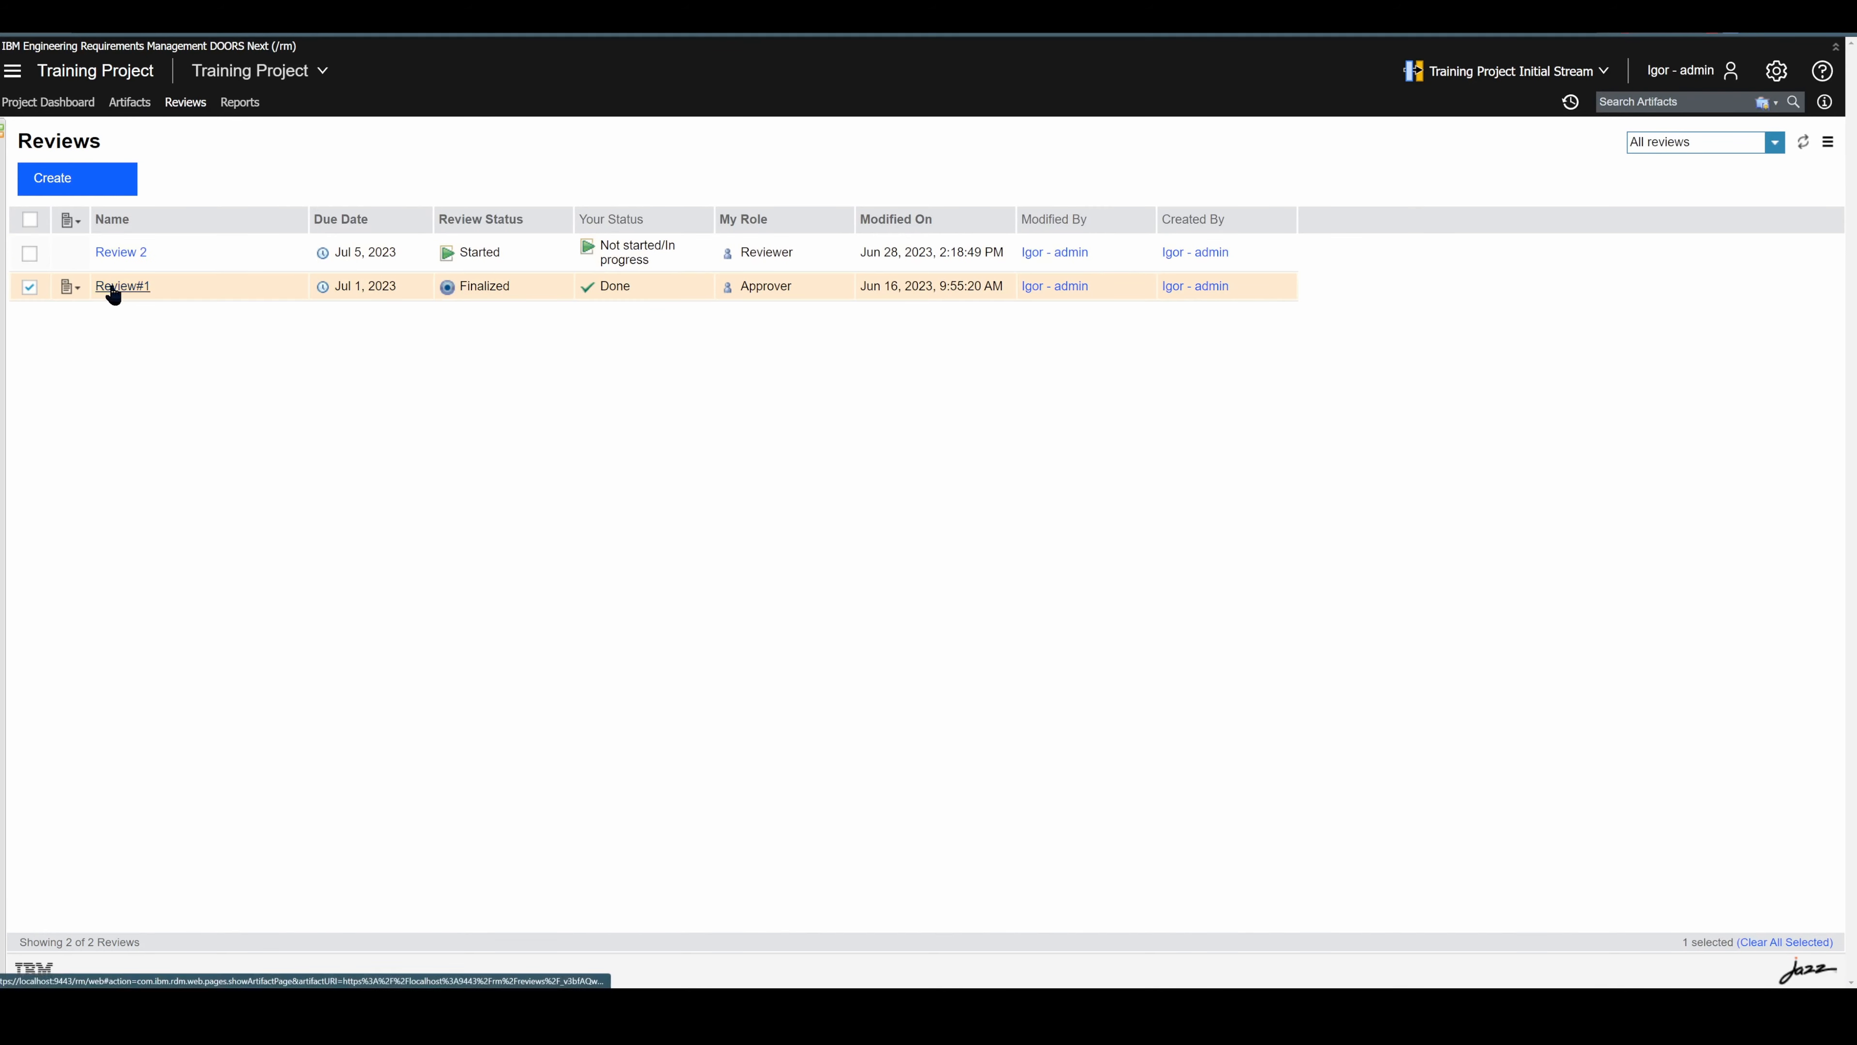
- Open Review#1 from the Reviews list in DOORS Next and check the comment counts of its two artifacts
{"action": "left_click", "coordinate": [110, 286]}
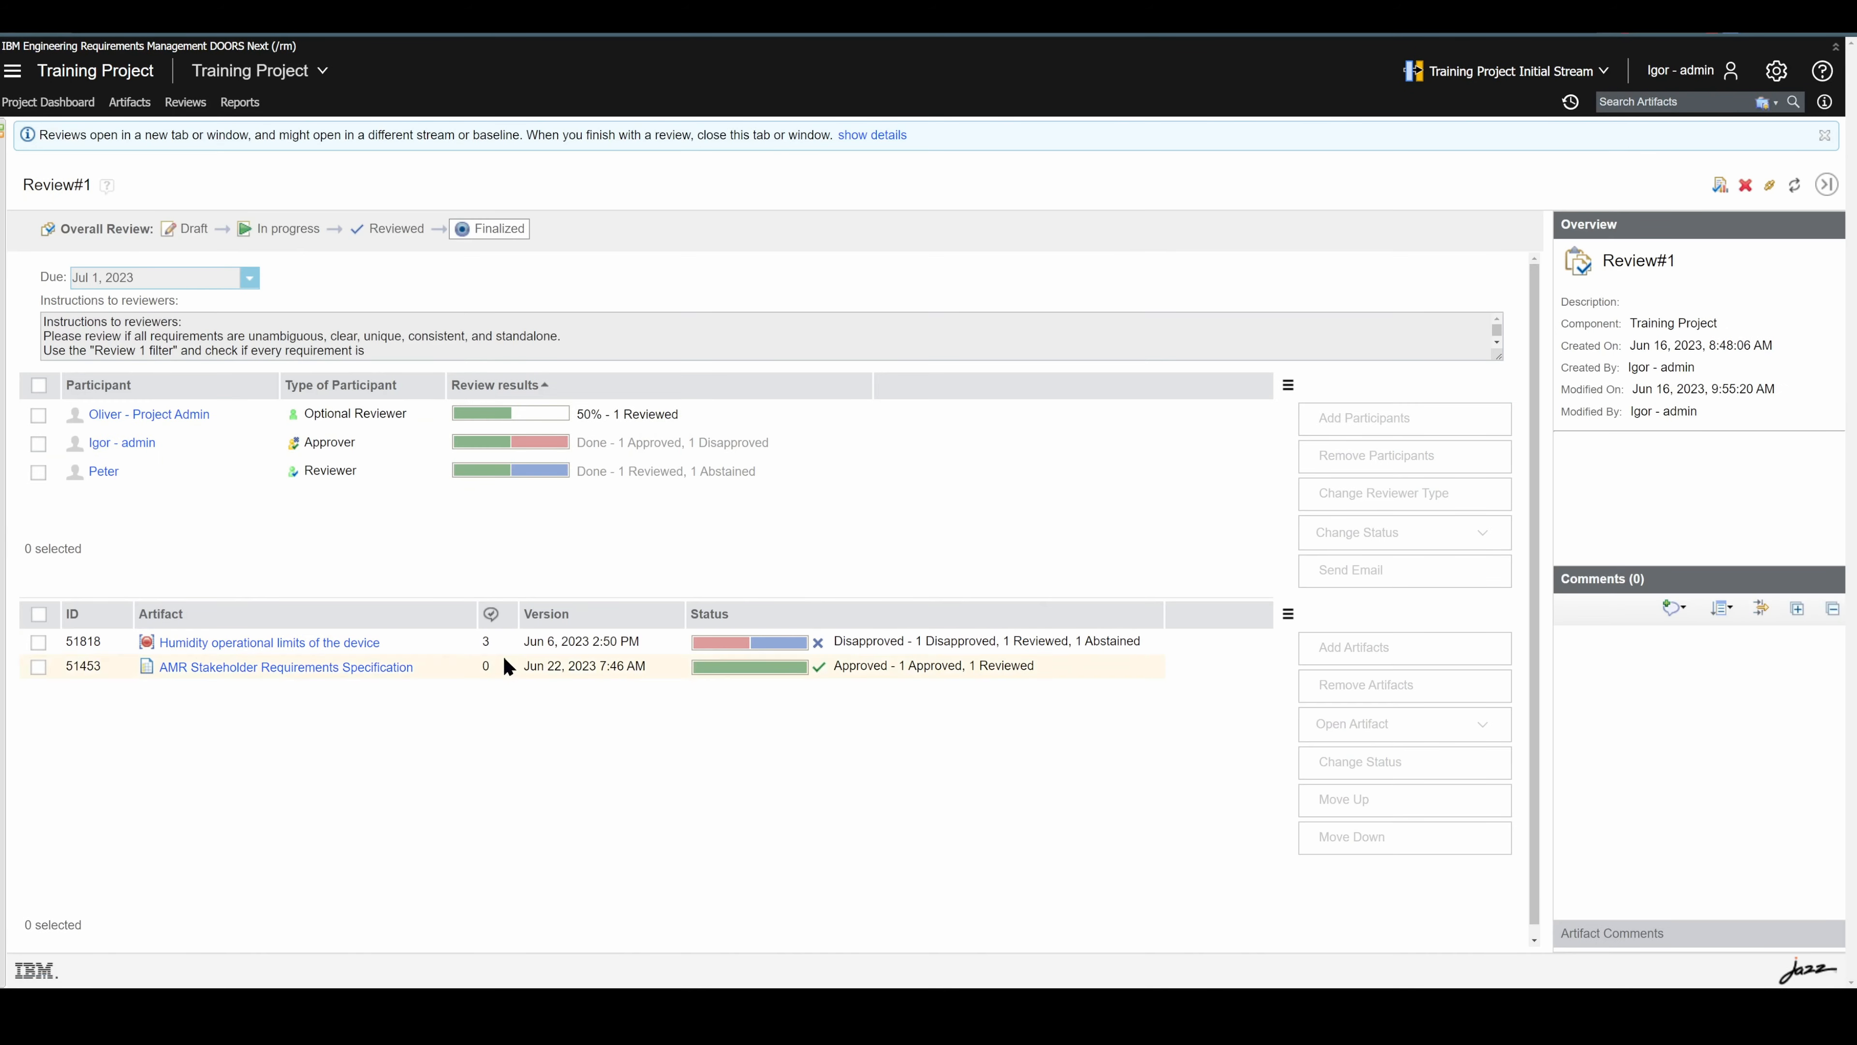
{"action": "left_click", "coordinate": [488, 645]}
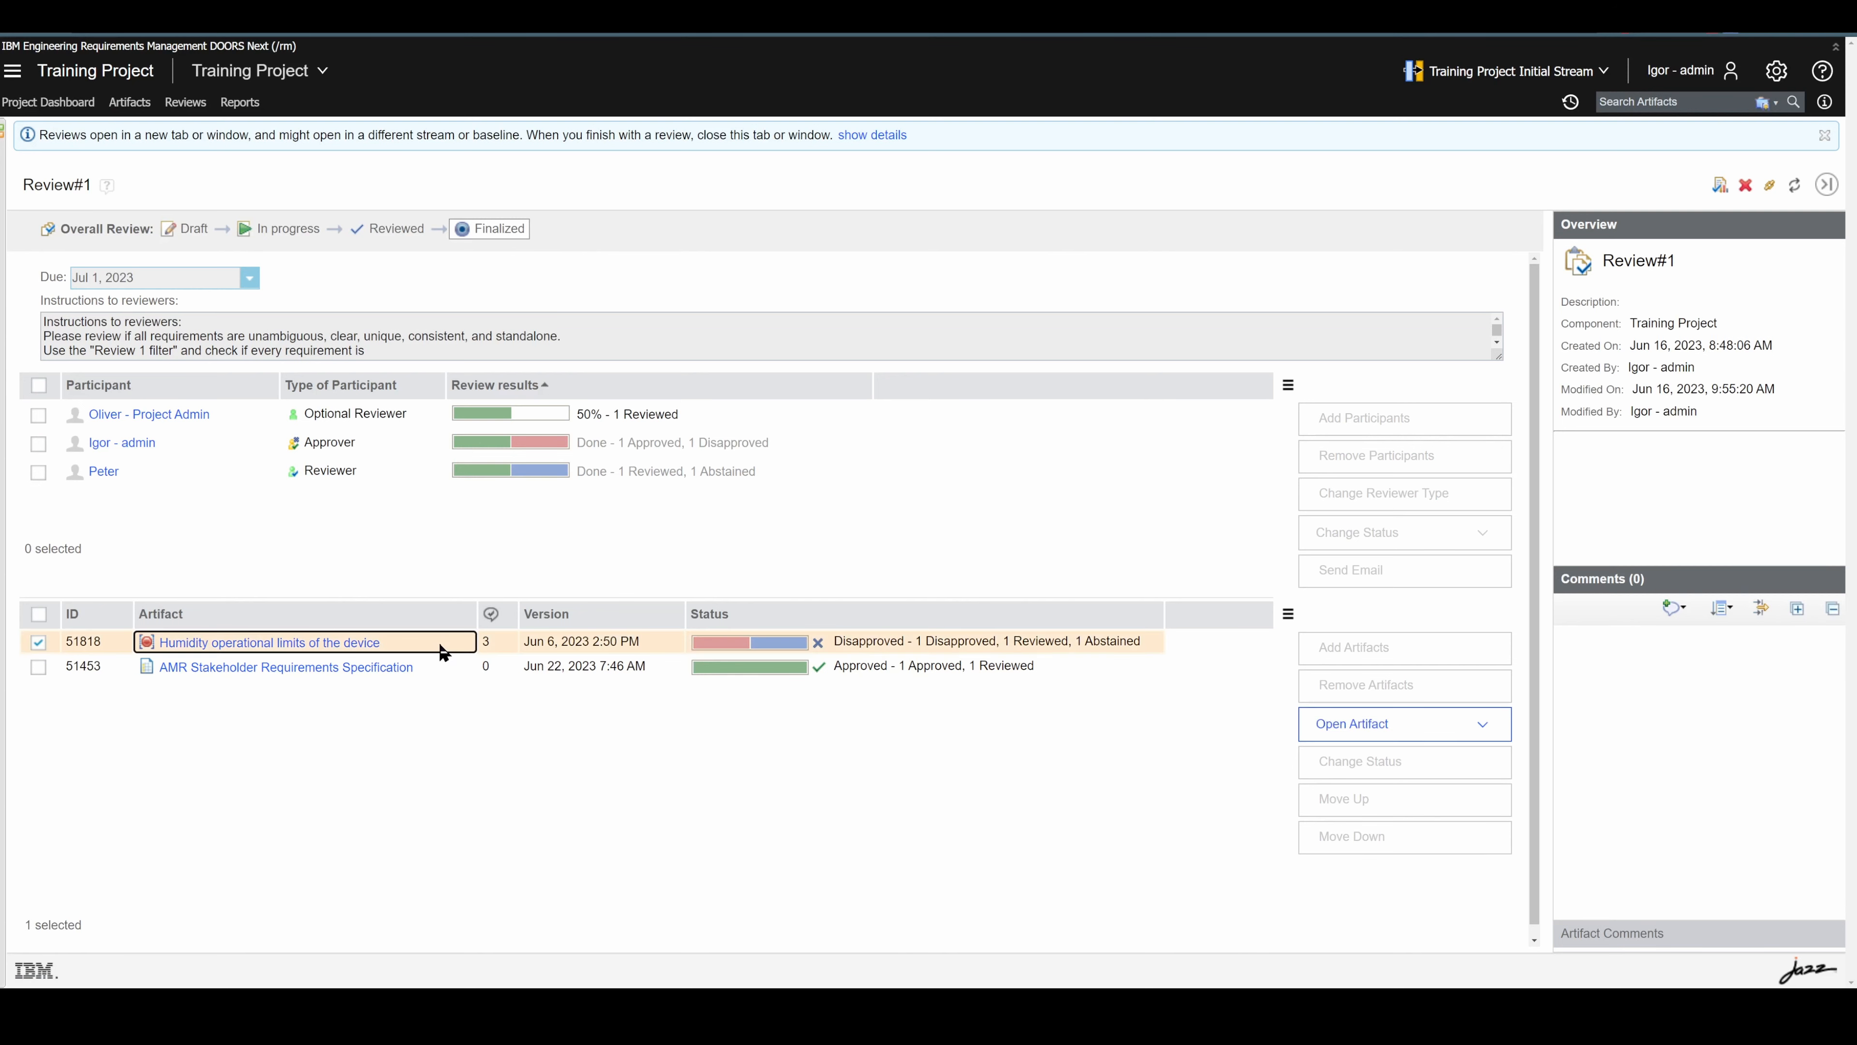
{"action": "left_click", "coordinate": [487, 666]}
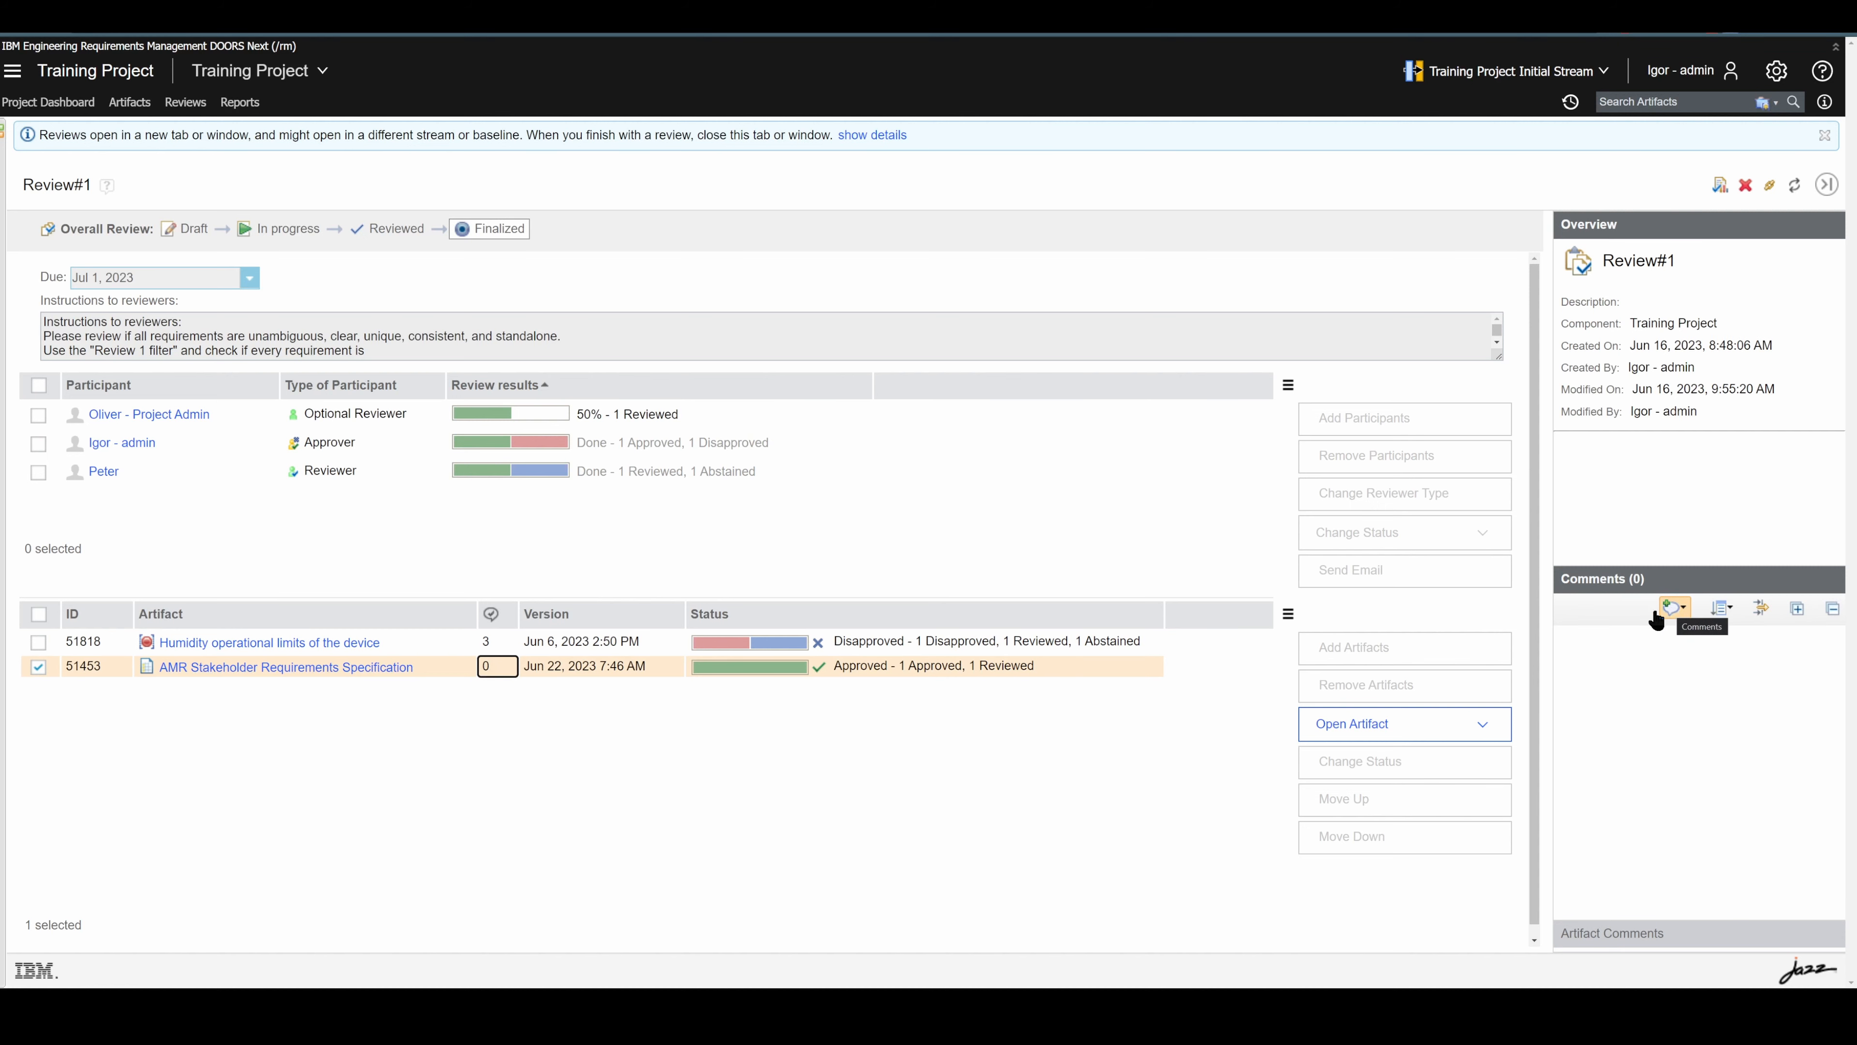
- Open the AMR Stakeholder Requirements Specification from the review and read the review comment on artifact 51646
{"action": "left_click", "coordinate": [302, 668]}
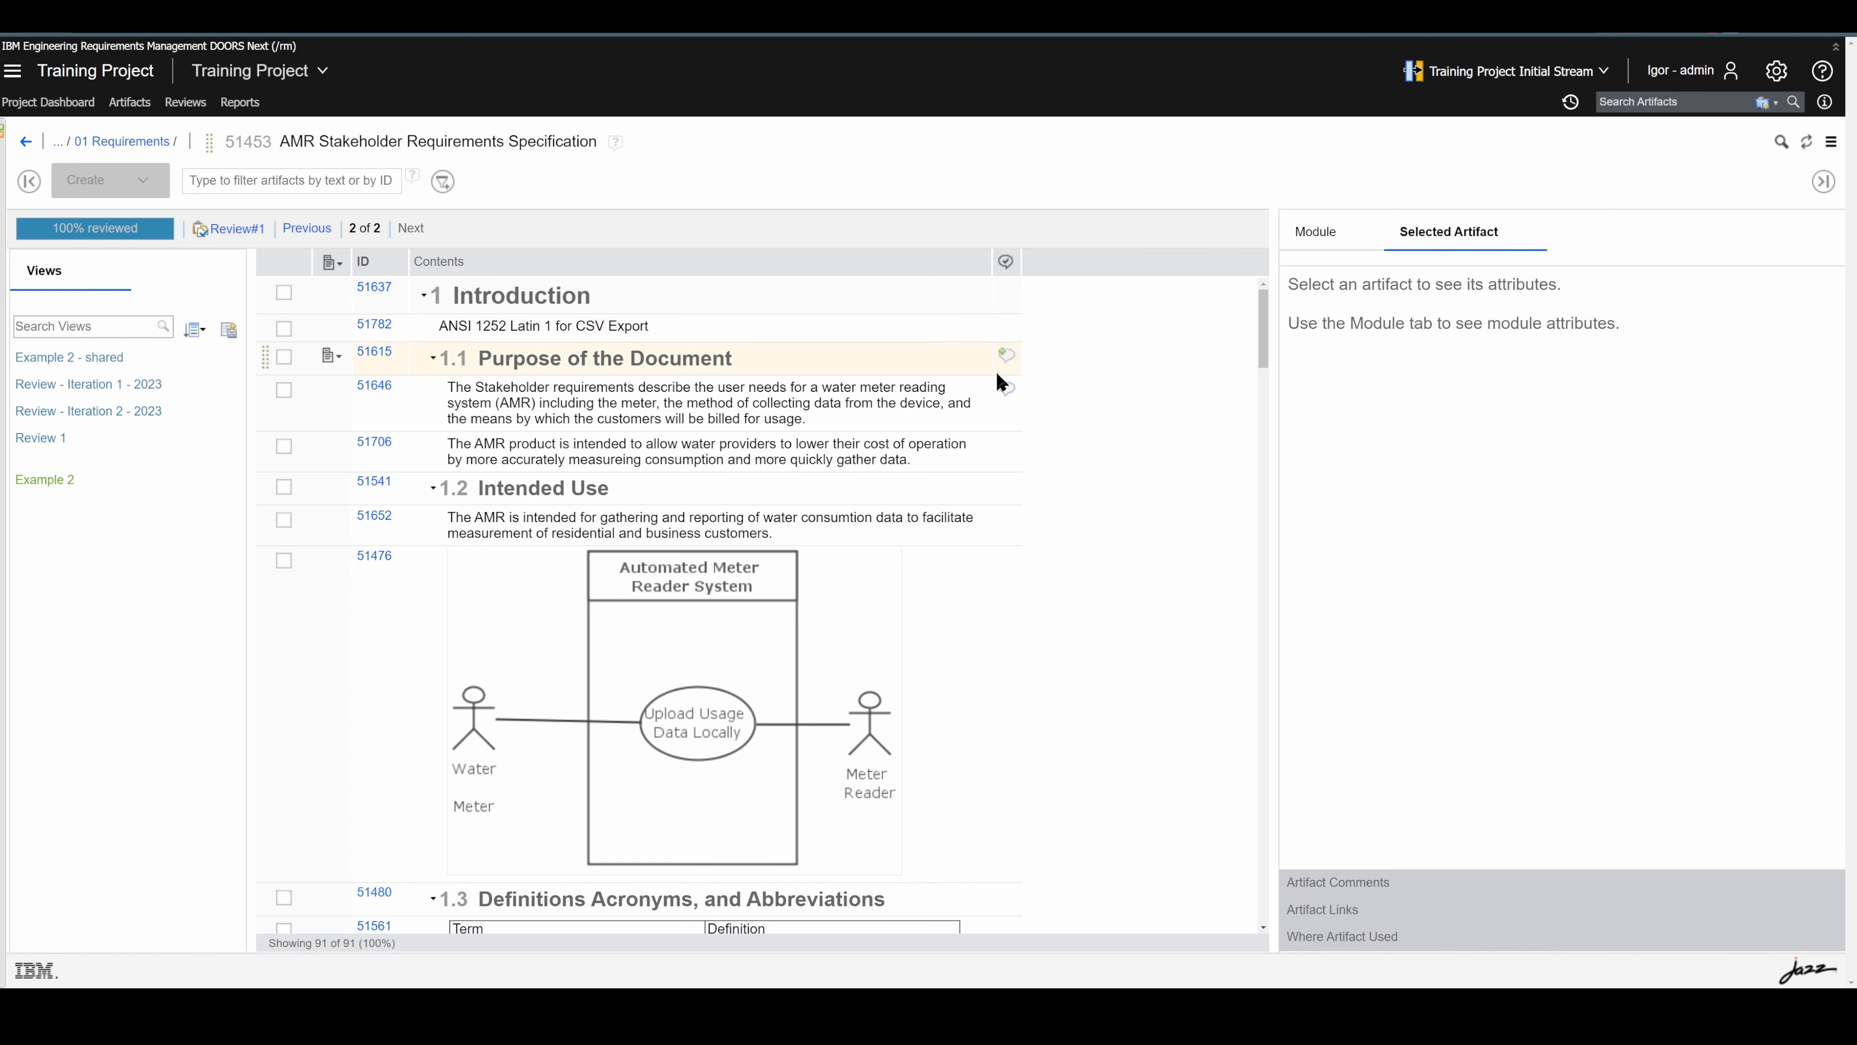
{"action": "left_click", "coordinate": [1009, 392]}
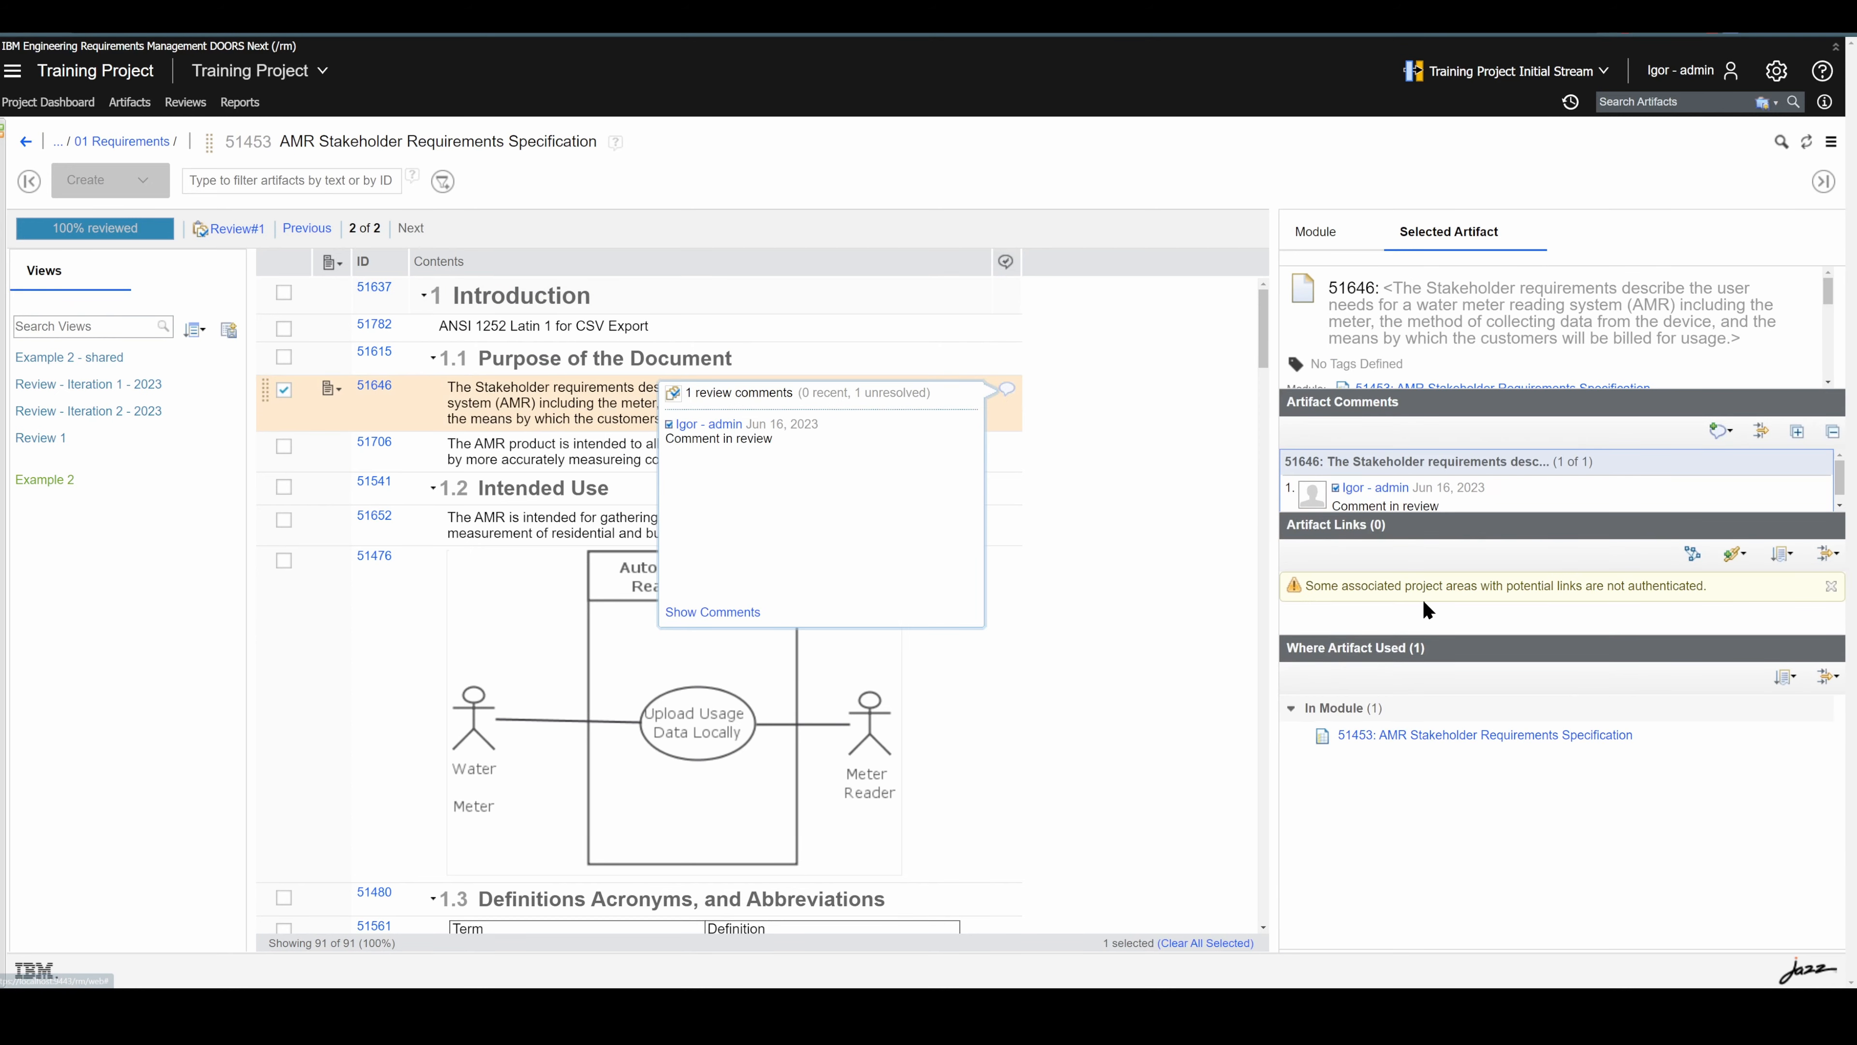
{"action": "scroll", "coordinate": [1419, 498], "scroll_direction": "down", "scroll_amount": 1}
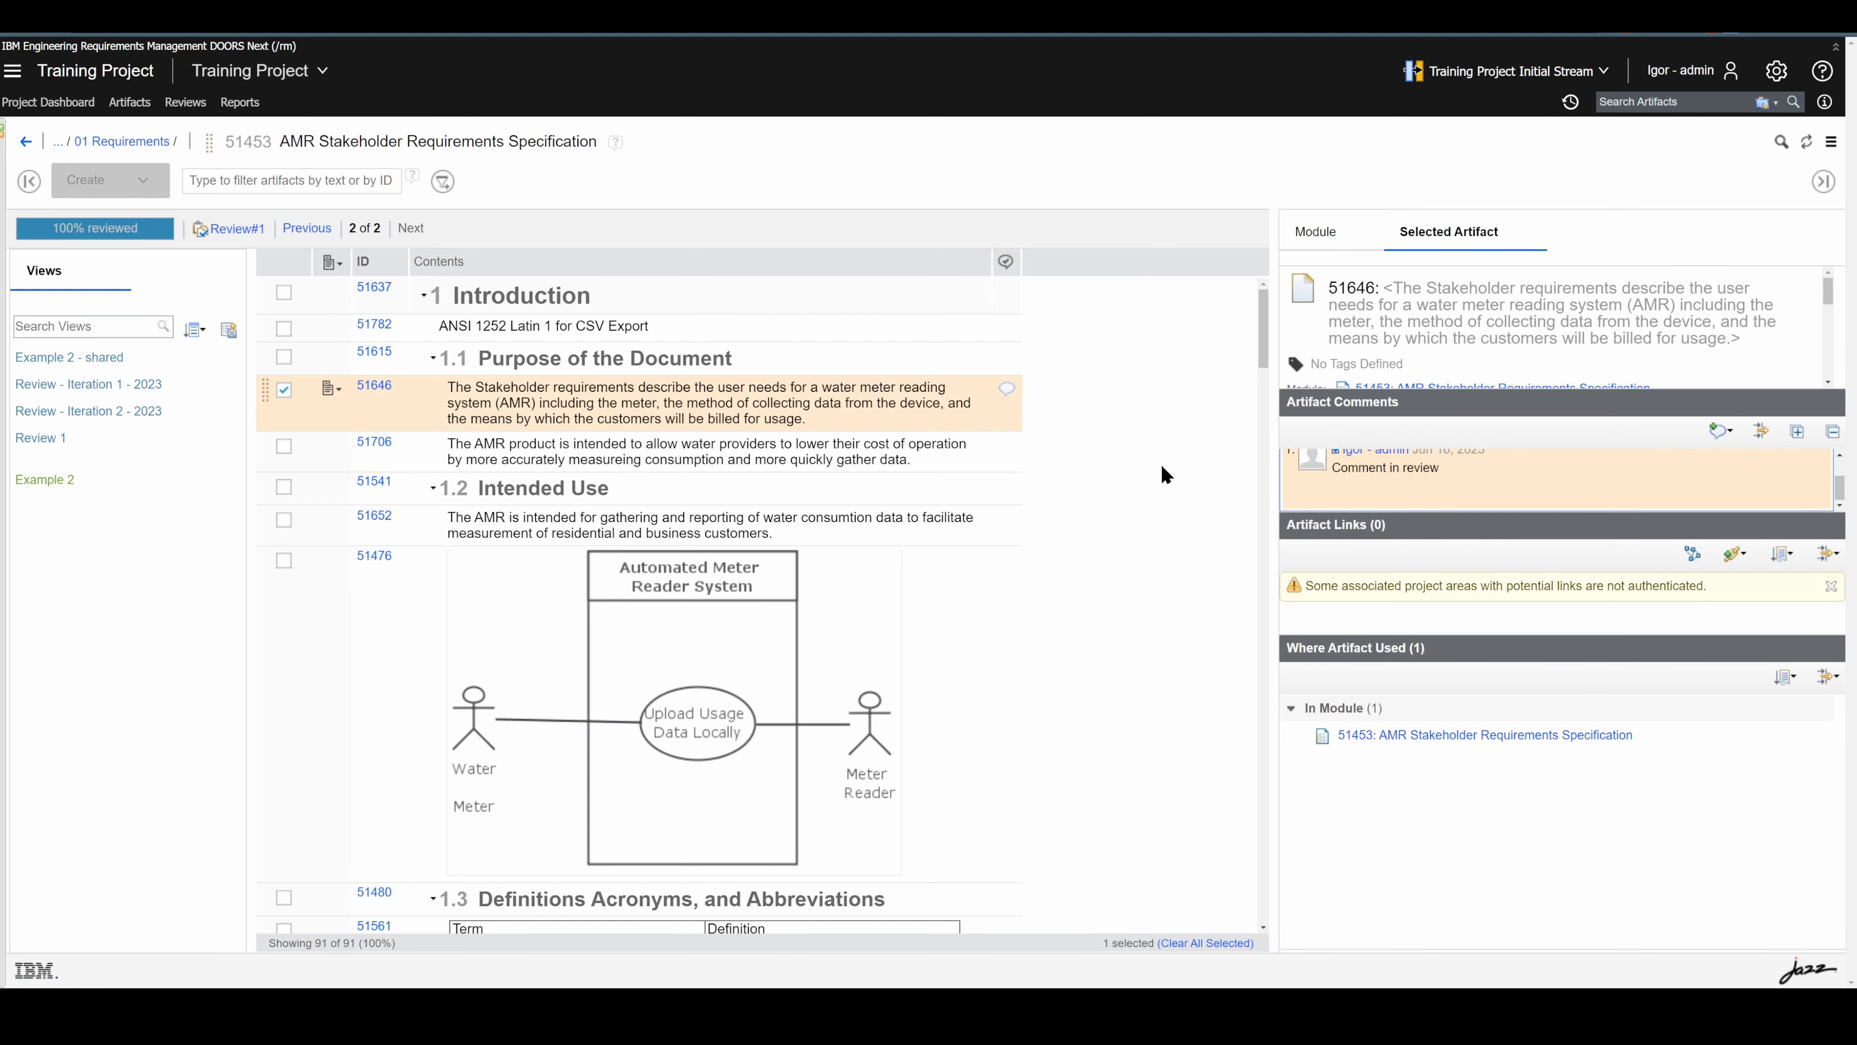
{"action": "left_click", "coordinate": [1122, 462]}
- Create a PDF document of the module with comments, attributes and inserted-artifact titles, all embedded artifacts maximized and Book layout, and close the dialog
{"action": "left_click", "coordinate": [1831, 141]}
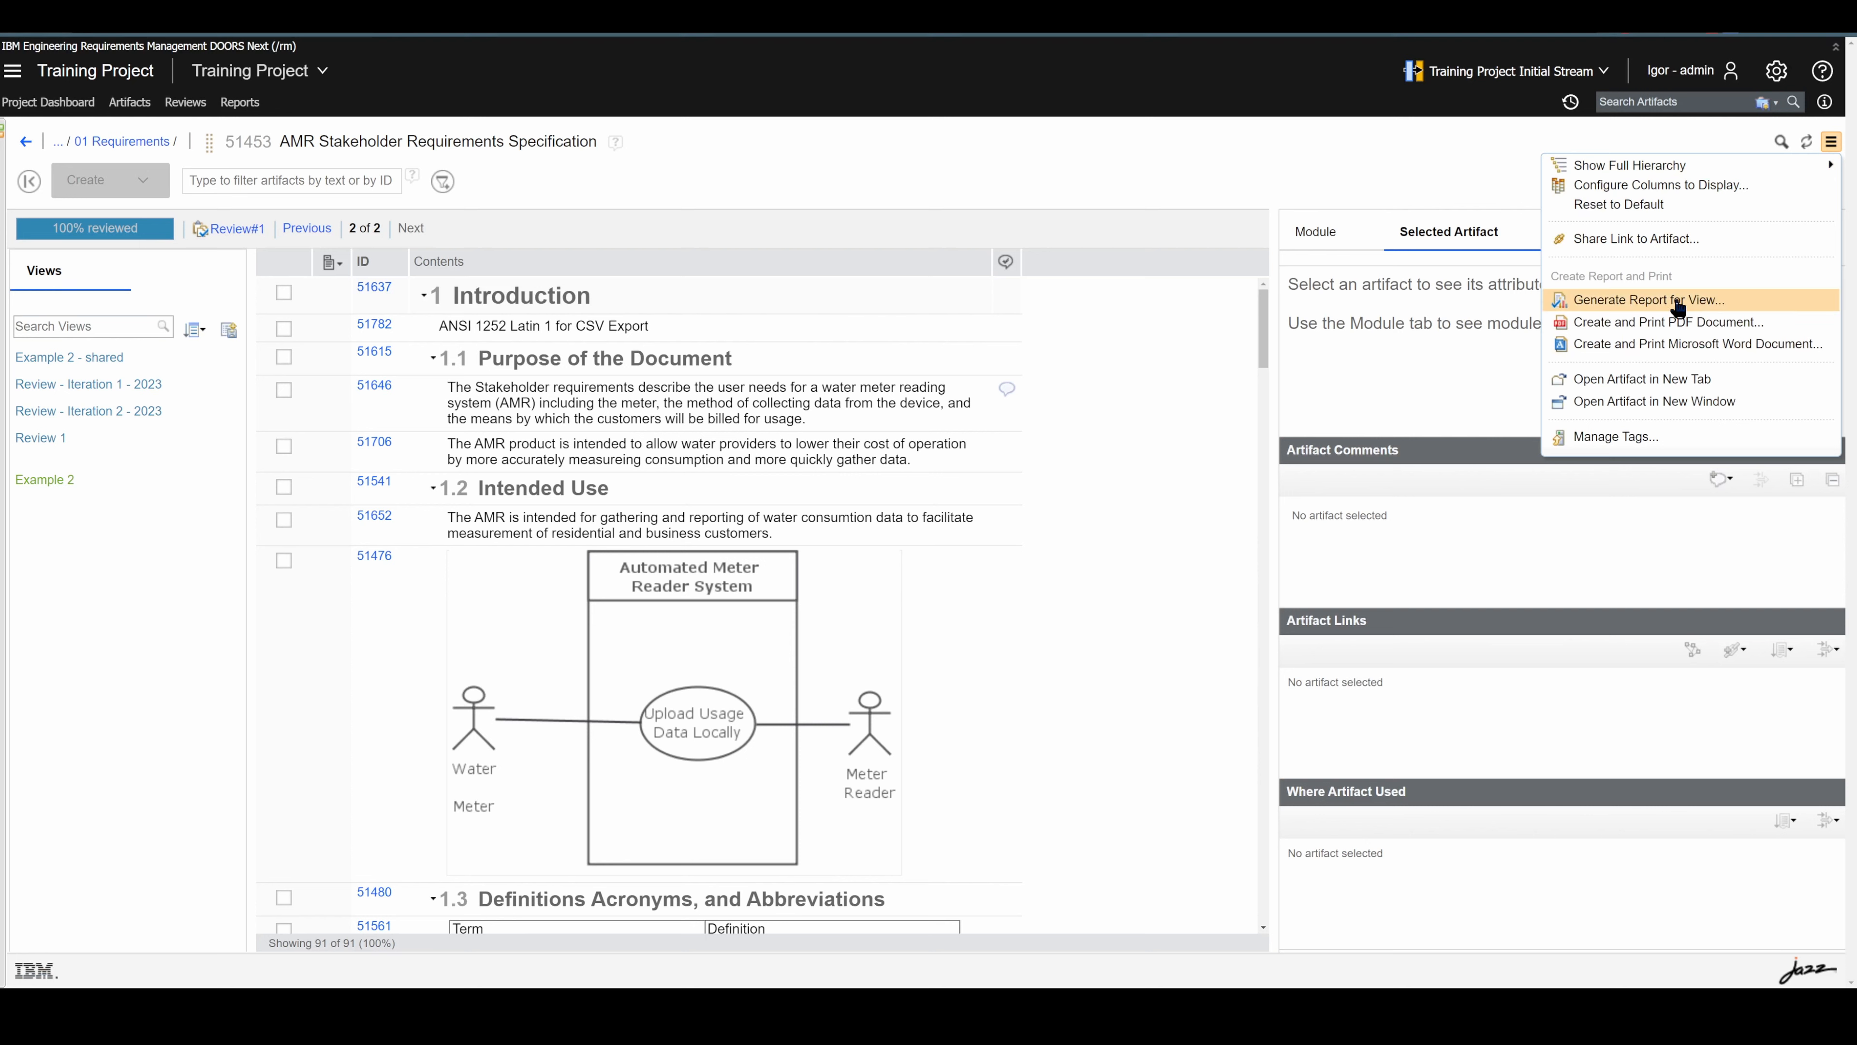
{"action": "left_click", "coordinate": [1662, 324]}
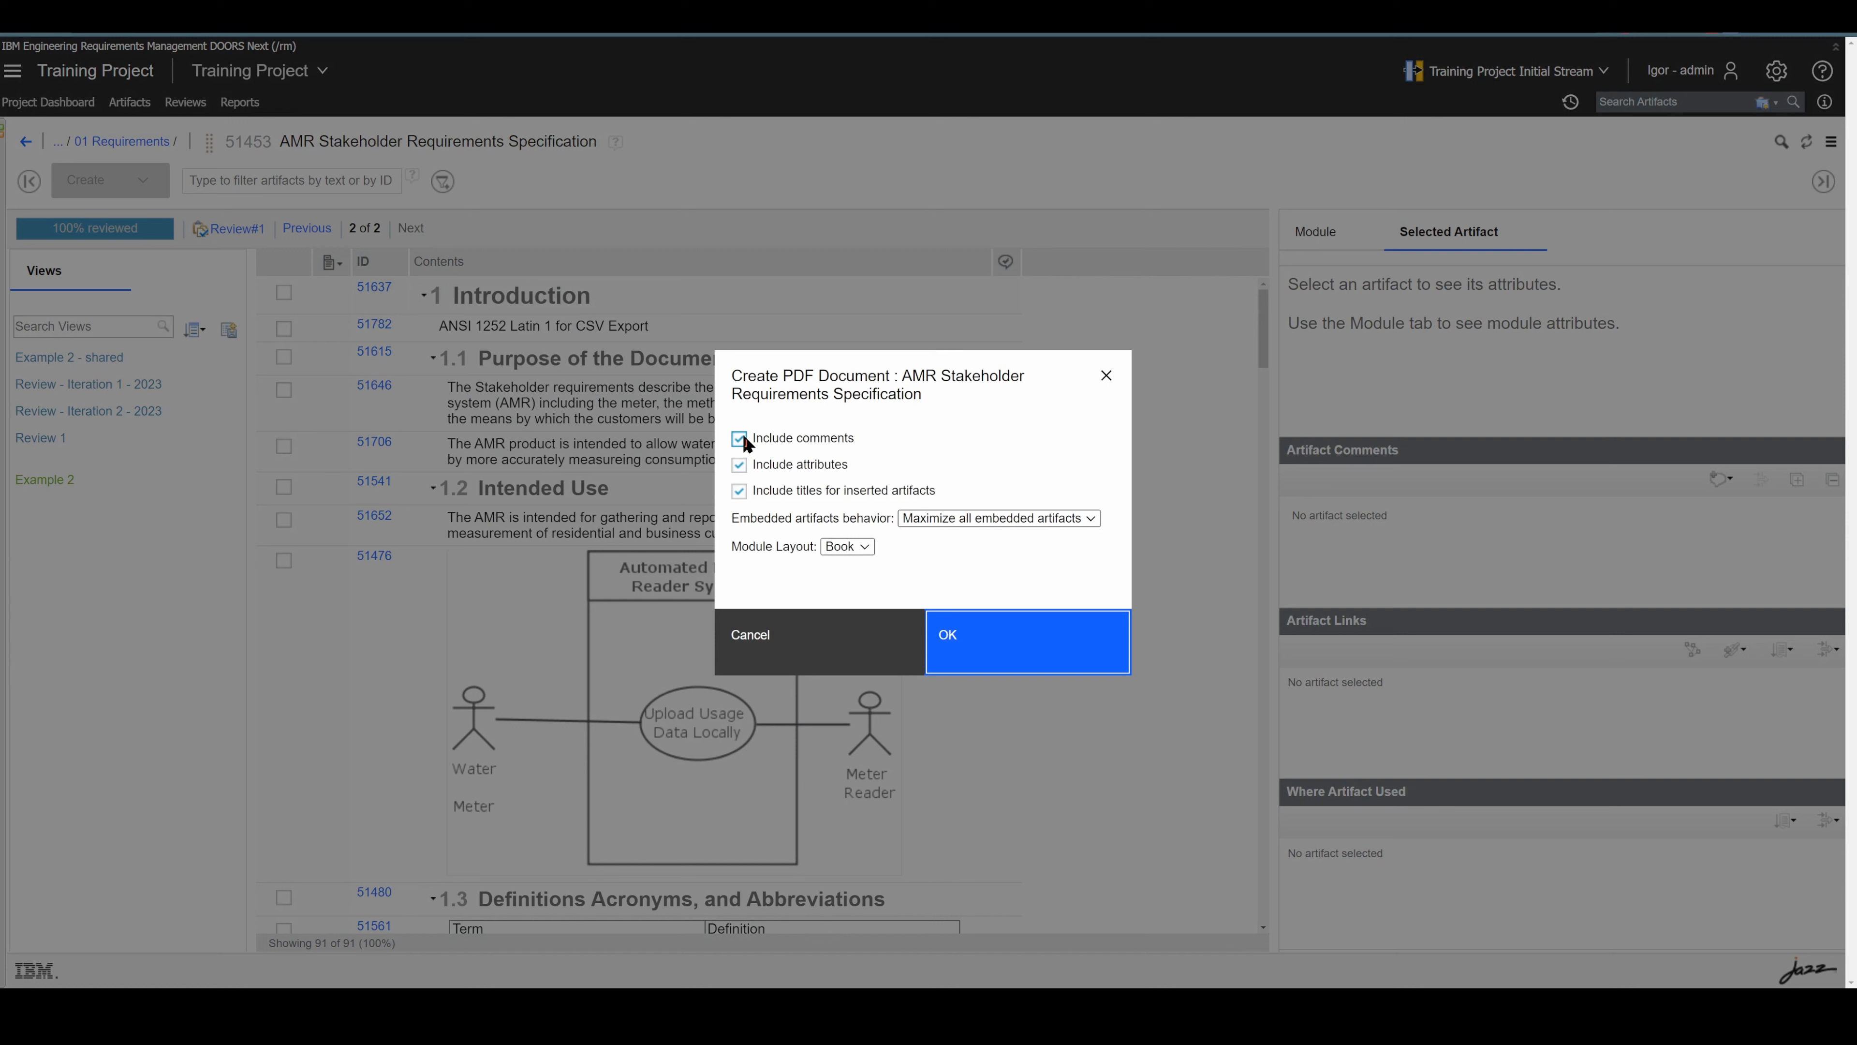
{"action": "left_click", "coordinate": [863, 548]}
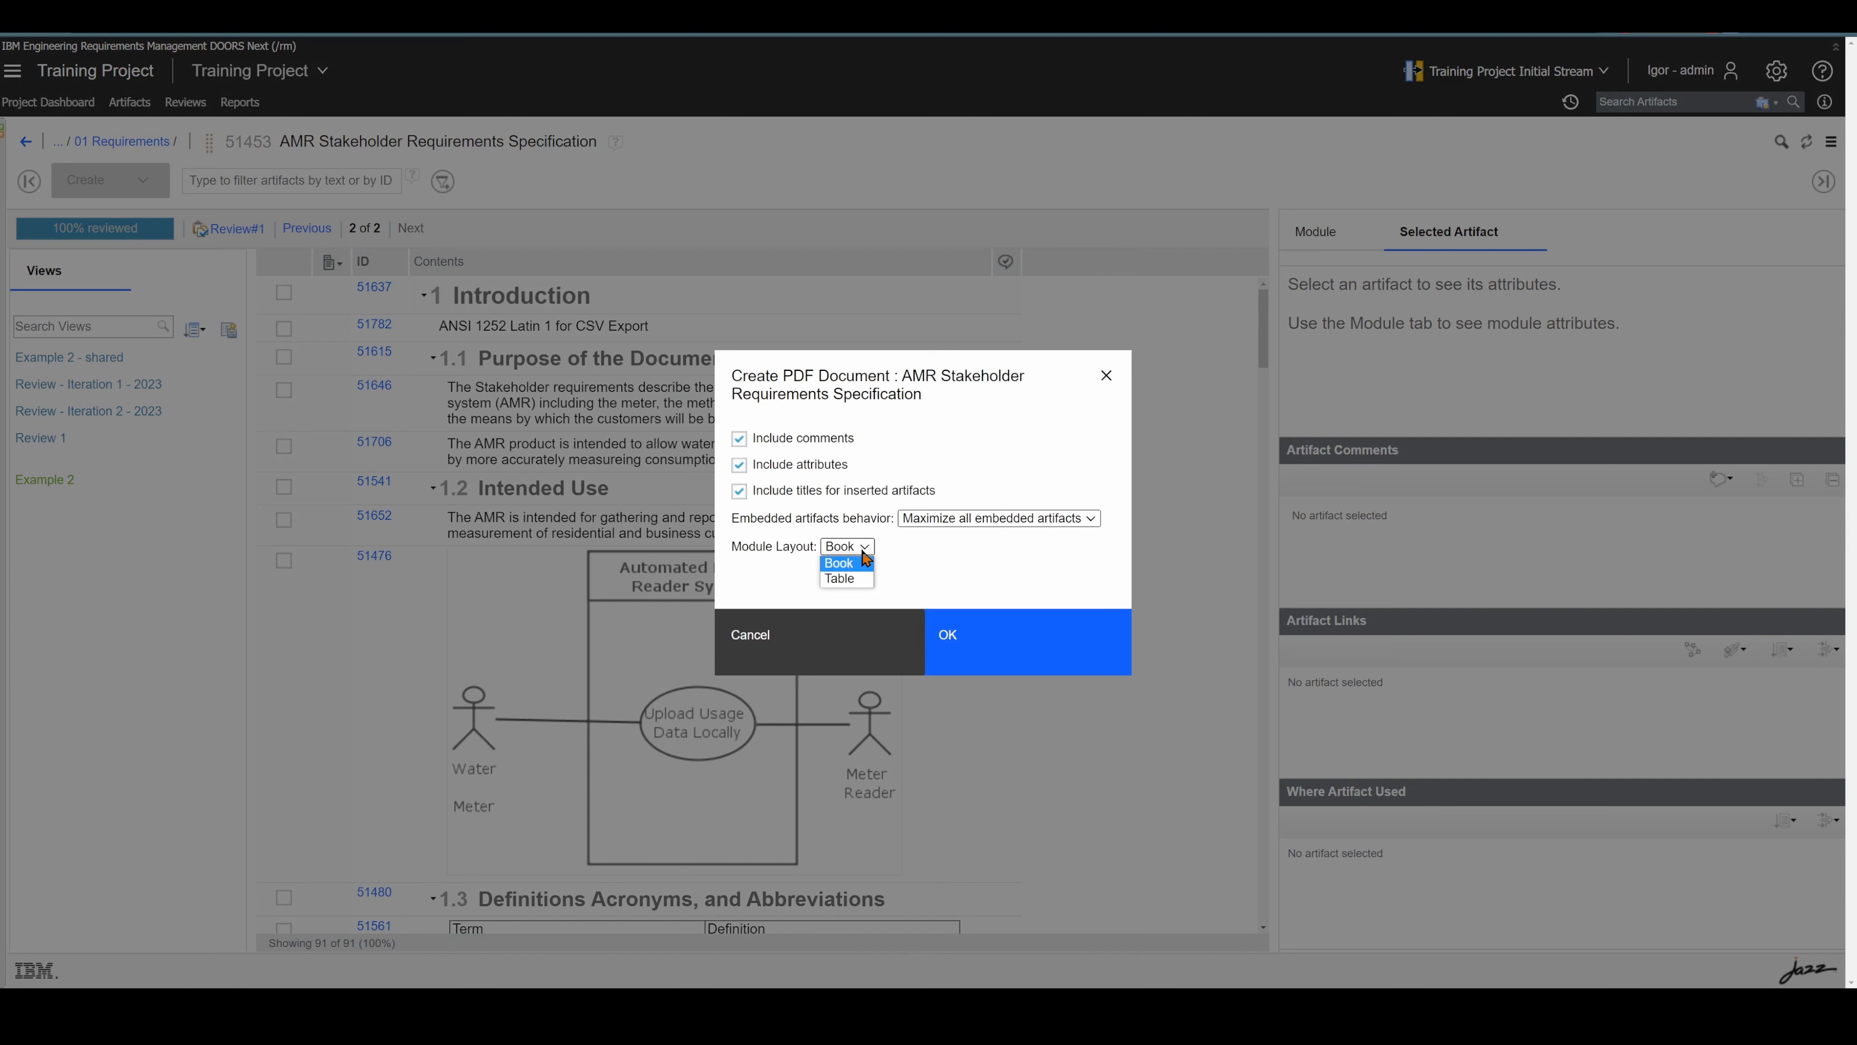
{"action": "left_click", "coordinate": [856, 565]}
{"action": "left_click", "coordinate": [865, 549]}
{"action": "left_click", "coordinate": [980, 645]}
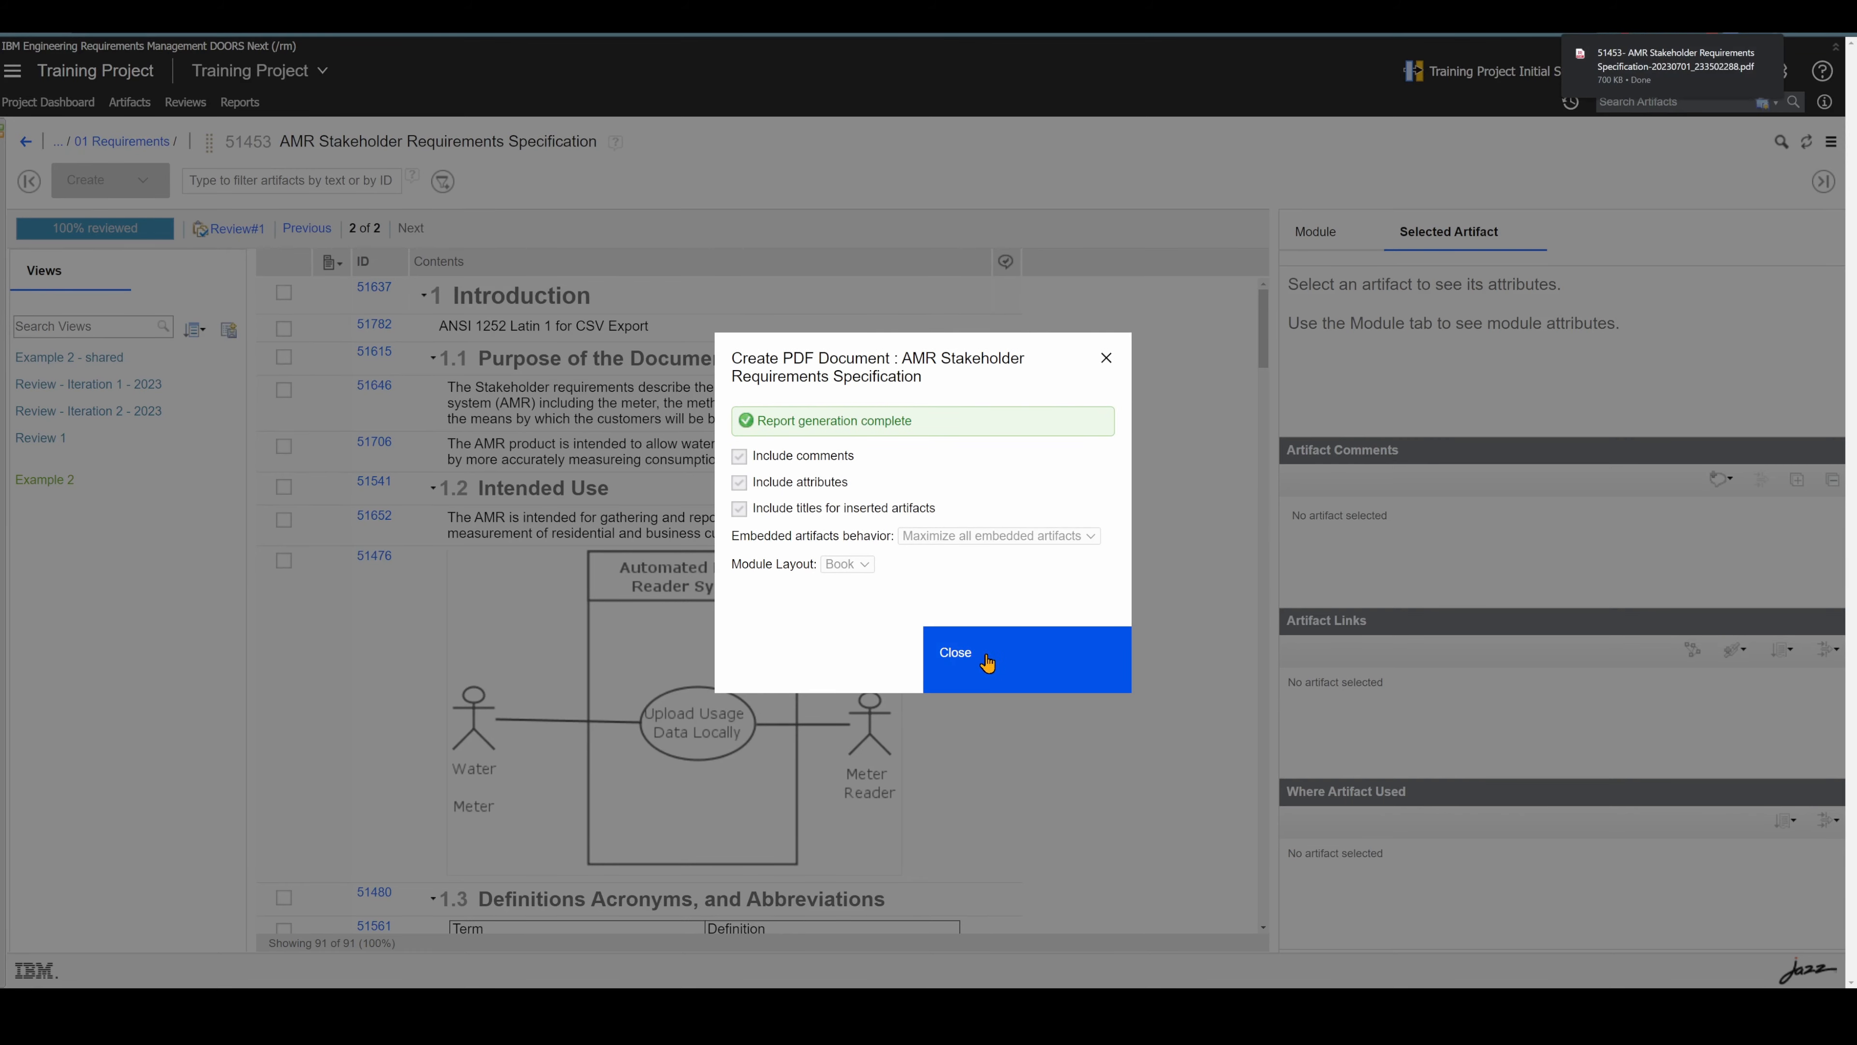
{"action": "left_click", "coordinate": [985, 656]}
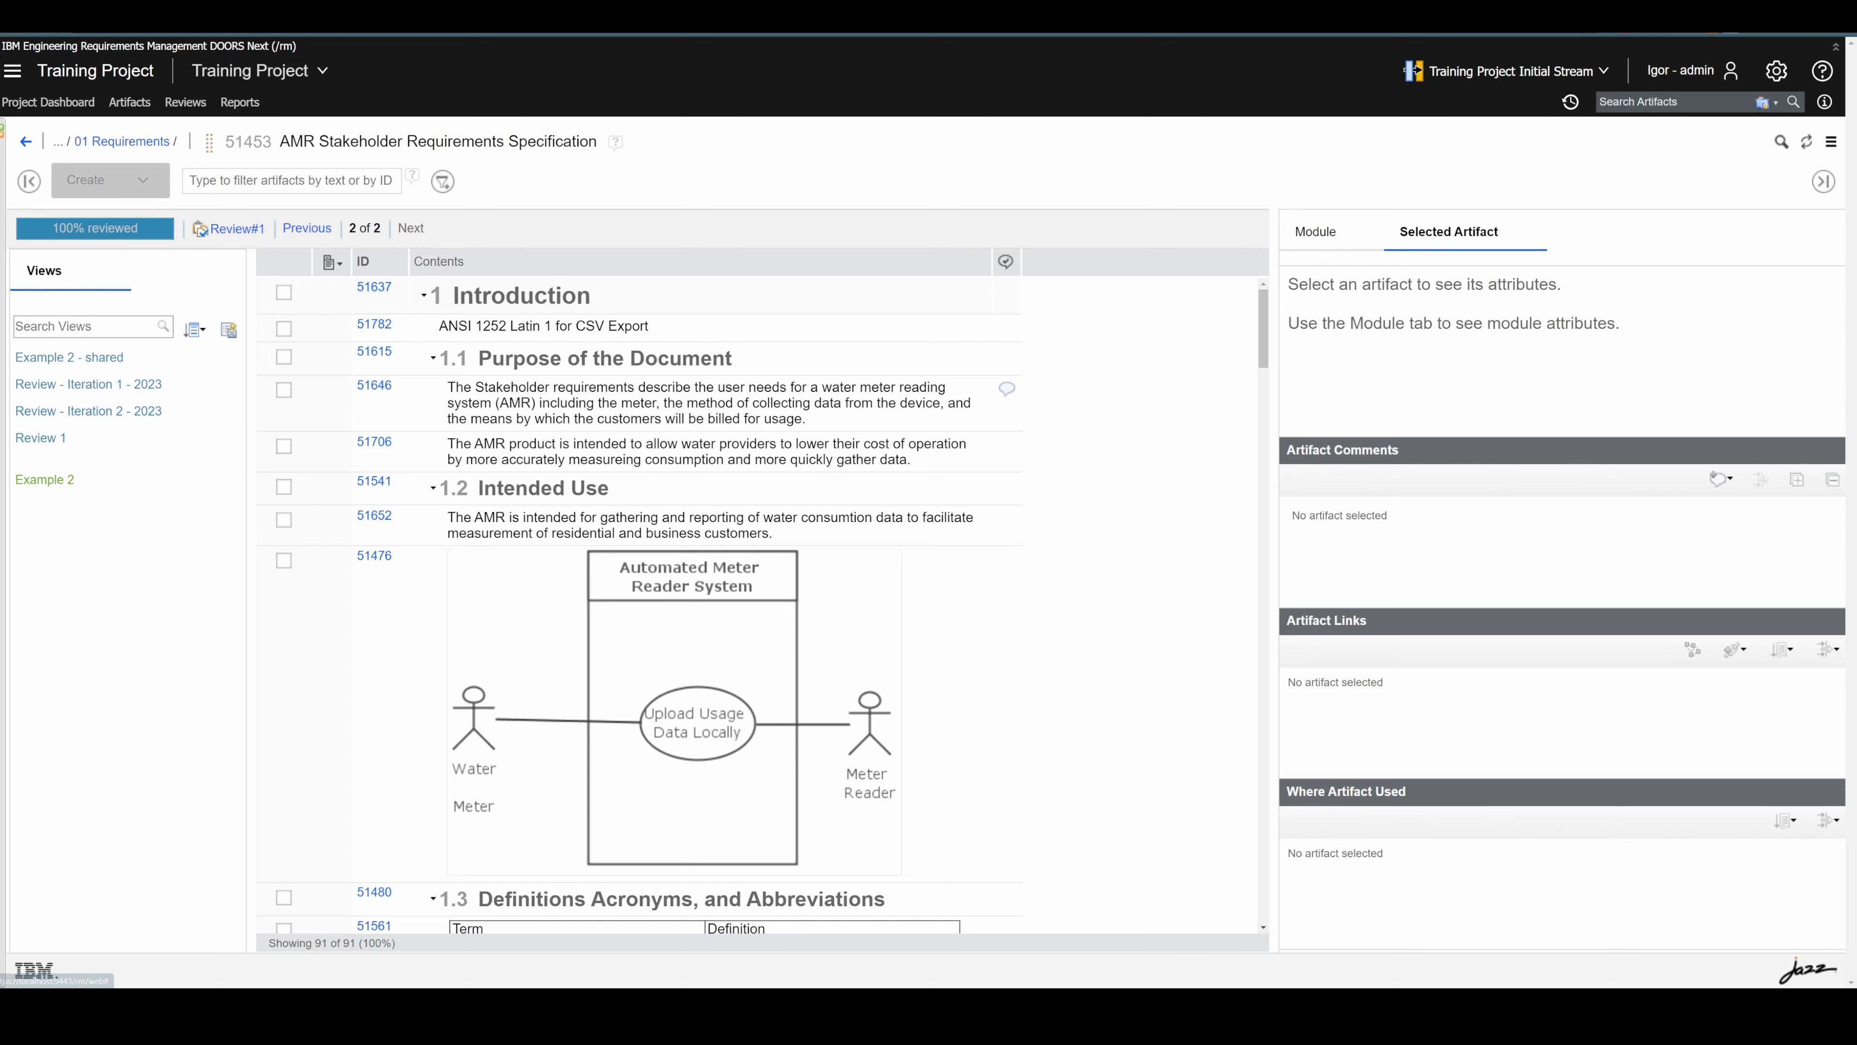
- Open the generated AMR Stakeholder Requirements Specification PDF, enlarge it and examine the cover page and the Introduction section
{"action": "left_click", "coordinate": [1673, 90]}
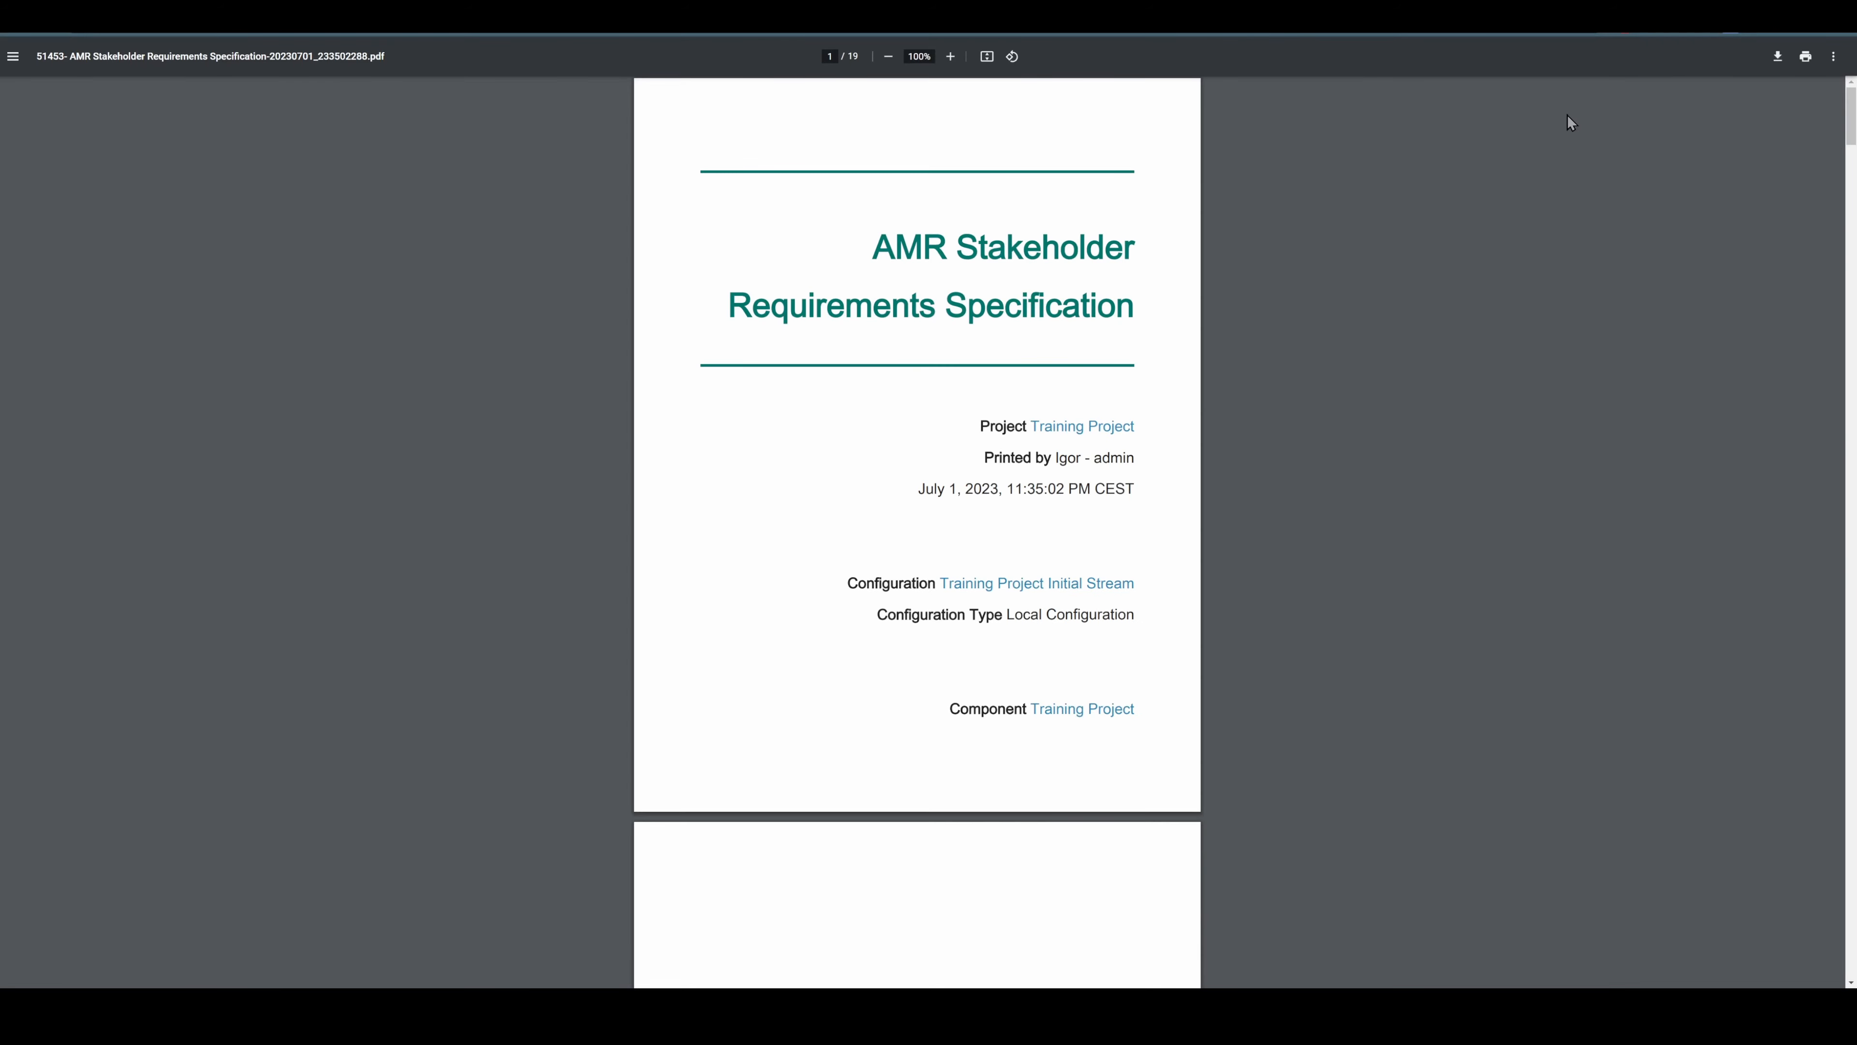
{"action": "scroll", "coordinate": [916, 348], "scroll_direction": "up", "scroll_amount": 3}
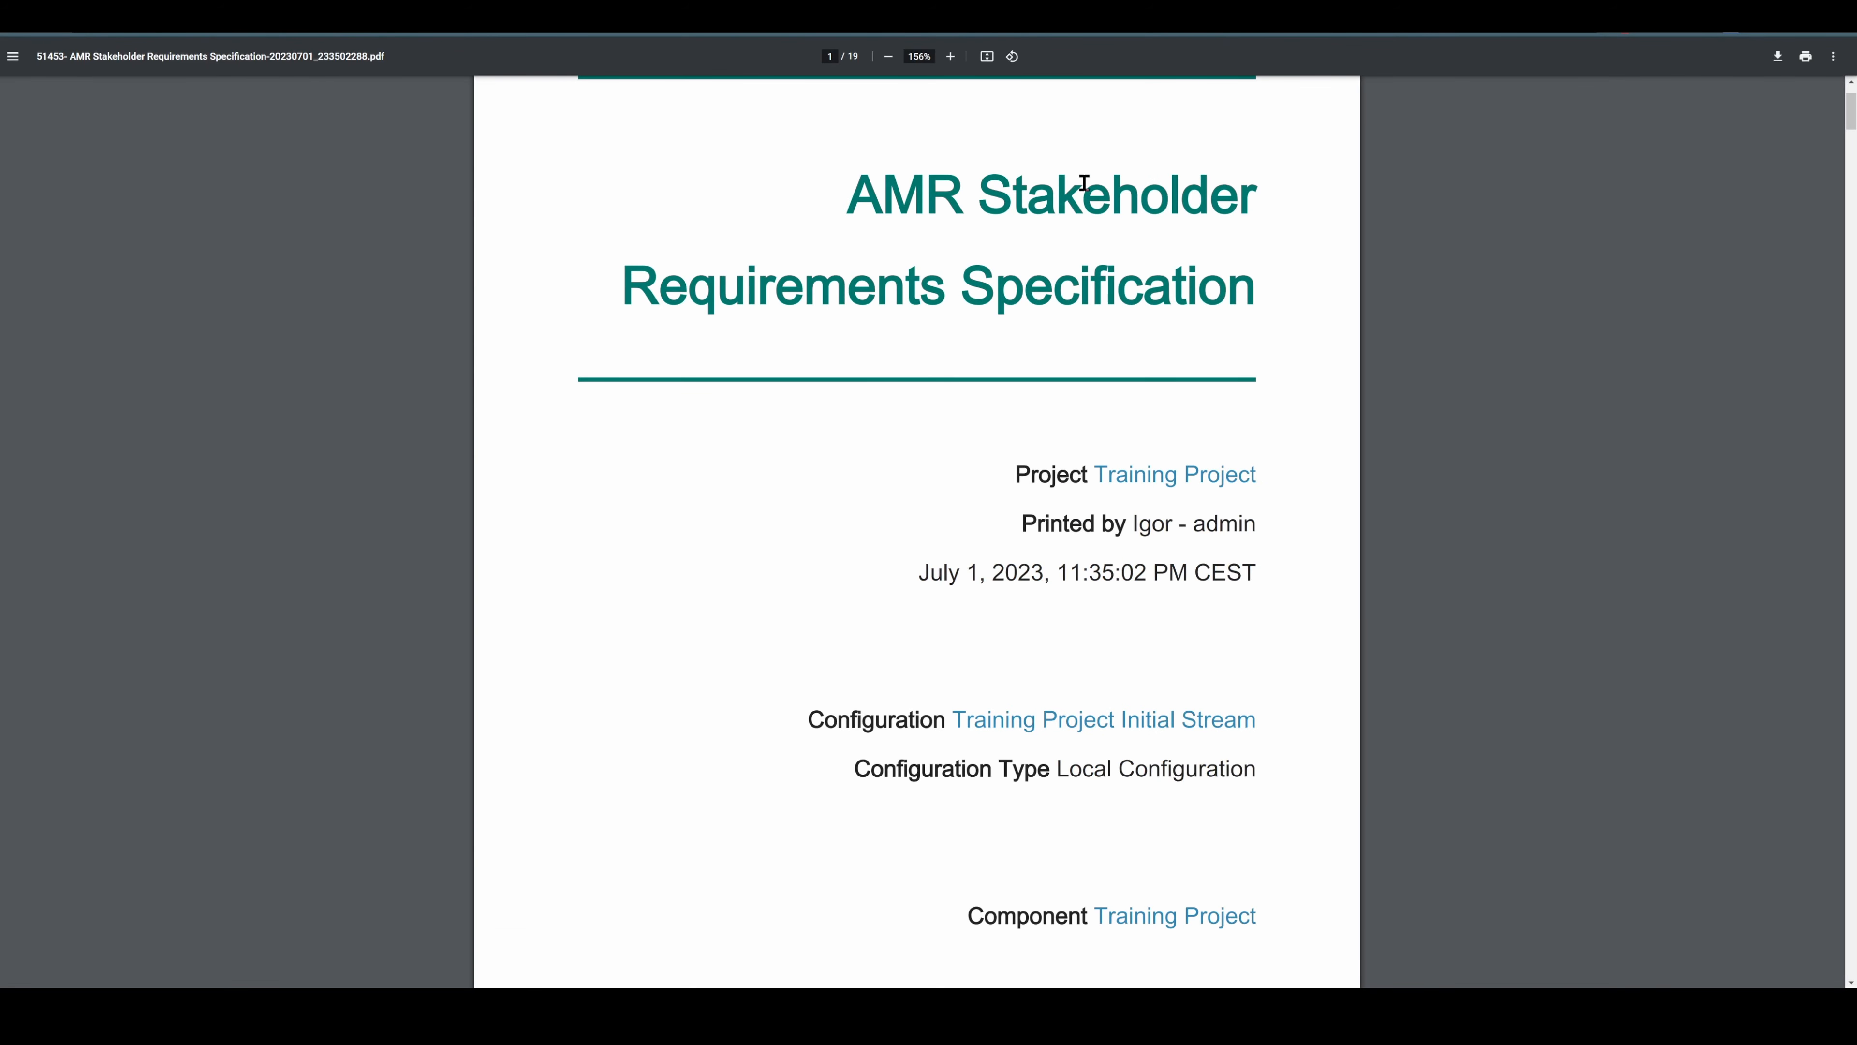
{"action": "scroll", "coordinate": [1084, 183], "scroll_direction": "down", "scroll_amount": 10}
{"action": "scroll", "coordinate": [1056, 233], "scroll_direction": "down", "scroll_amount": 15}
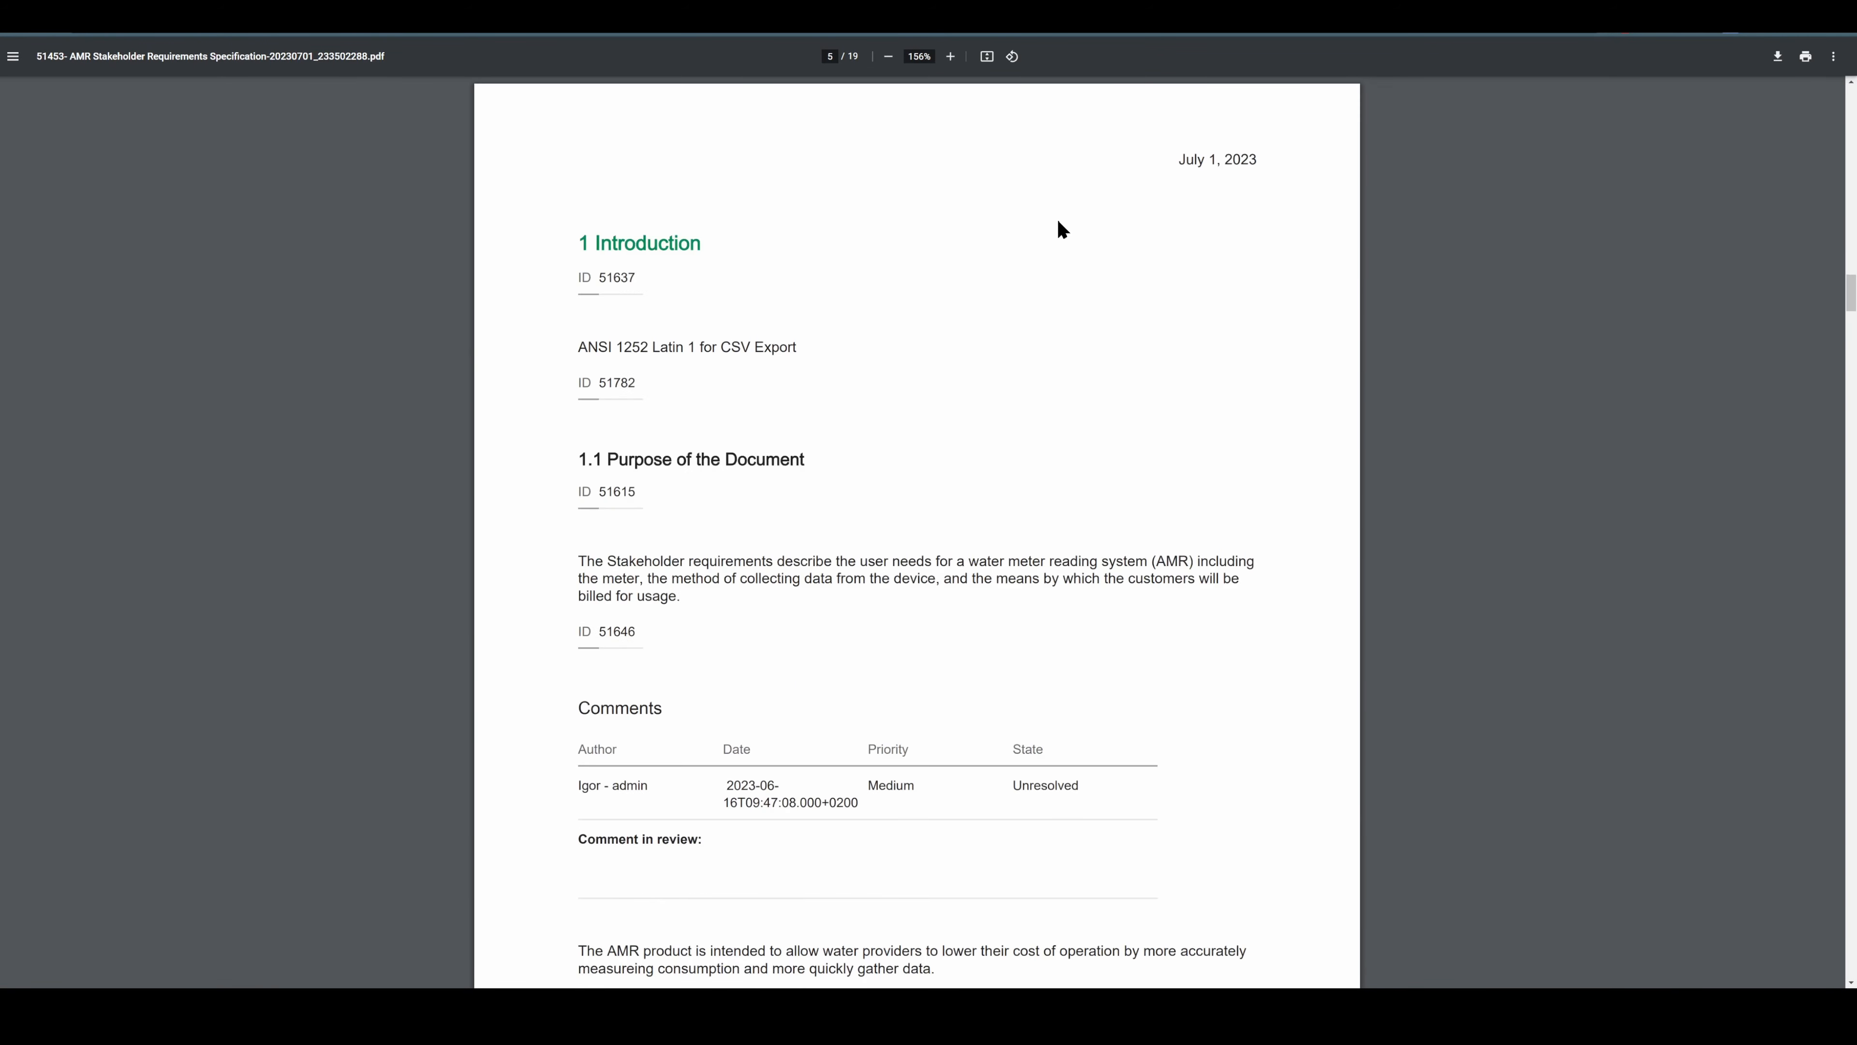
{"action": "scroll", "coordinate": [1058, 223], "scroll_direction": "down", "scroll_amount": 1}
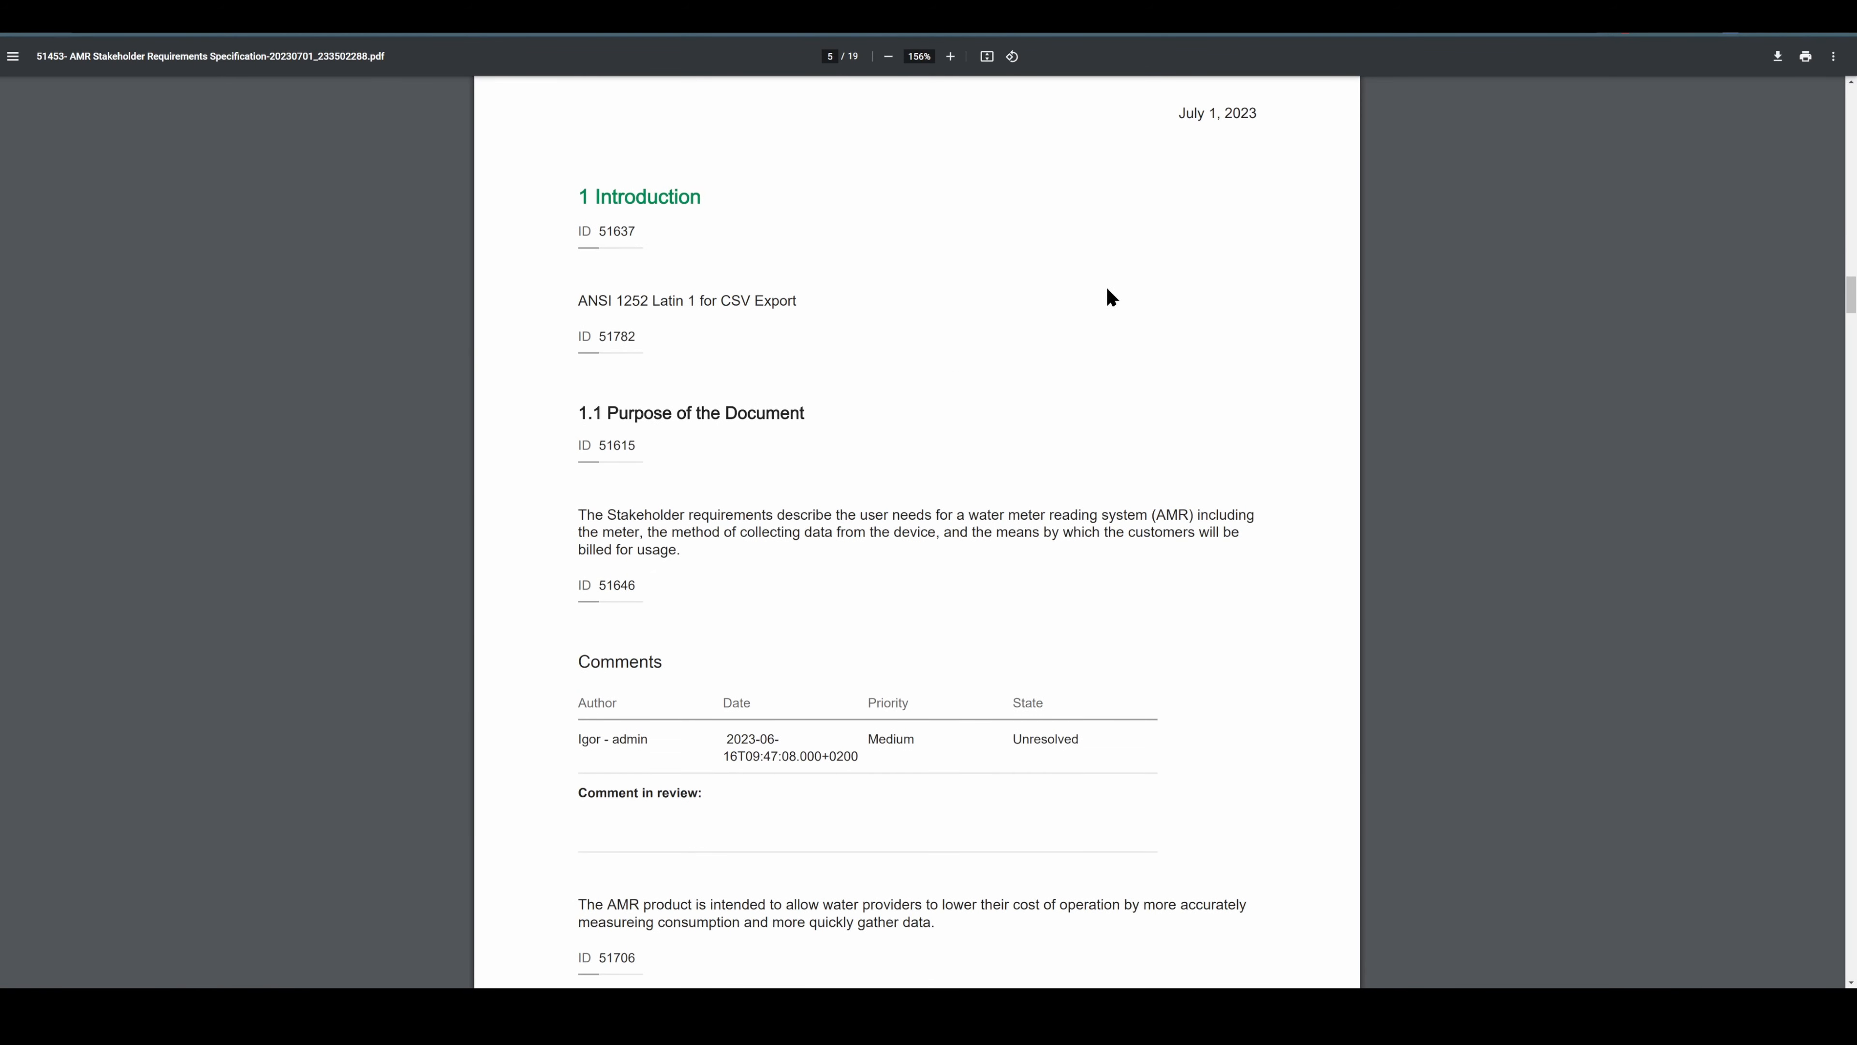
{"action": "scroll", "coordinate": [743, 286], "scroll_direction": "up", "scroll_amount": 1}
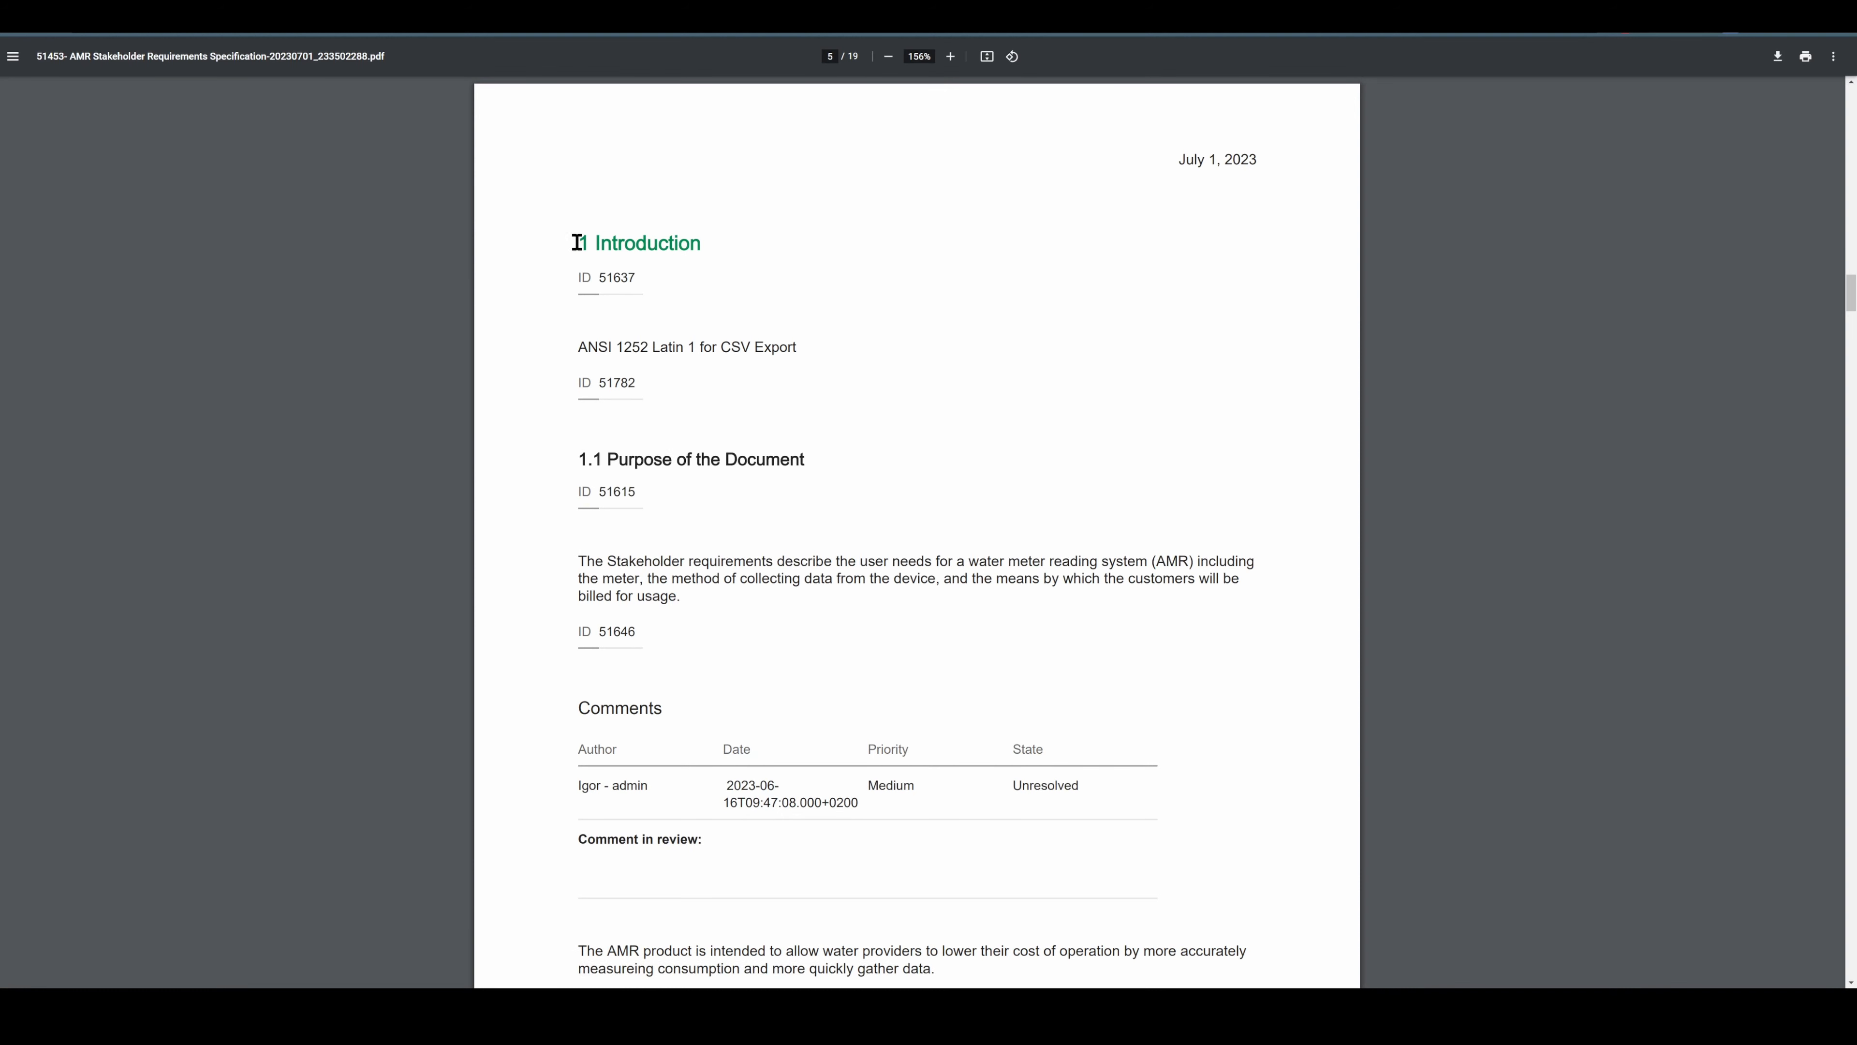
- Examine how the PDF prints the Introduction heading with its ID and compare it with the module in DOORS Next
{"action": "left_click_drag", "start_coordinate": [582, 244], "coordinate": [747, 263]}
{"action": "left_click", "coordinate": [742, 267]}
{"action": "left_click_drag", "start_coordinate": [570, 281], "coordinate": [673, 281]}
{"action": "left_click", "coordinate": [694, 283]}
{"action": "left_click_drag", "start_coordinate": [581, 246], "coordinate": [658, 278]}
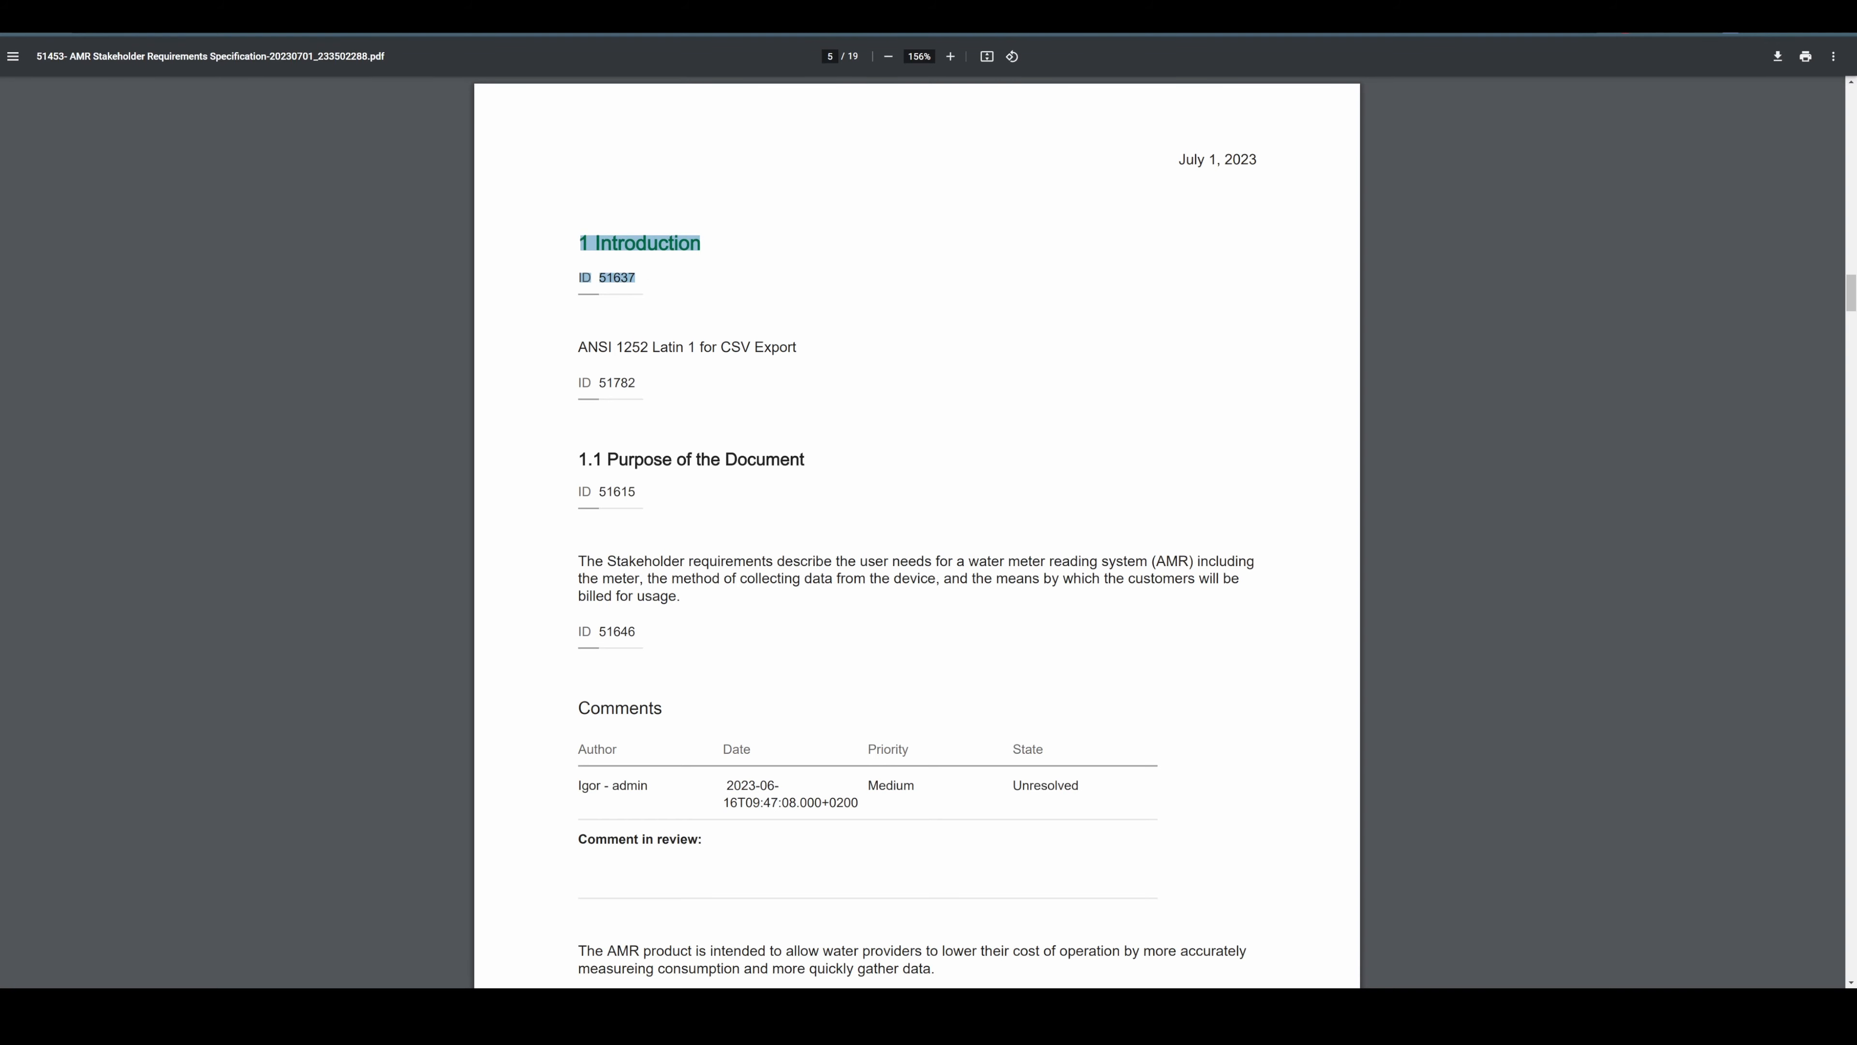
{"action": "left_click", "coordinate": [512, 16]}
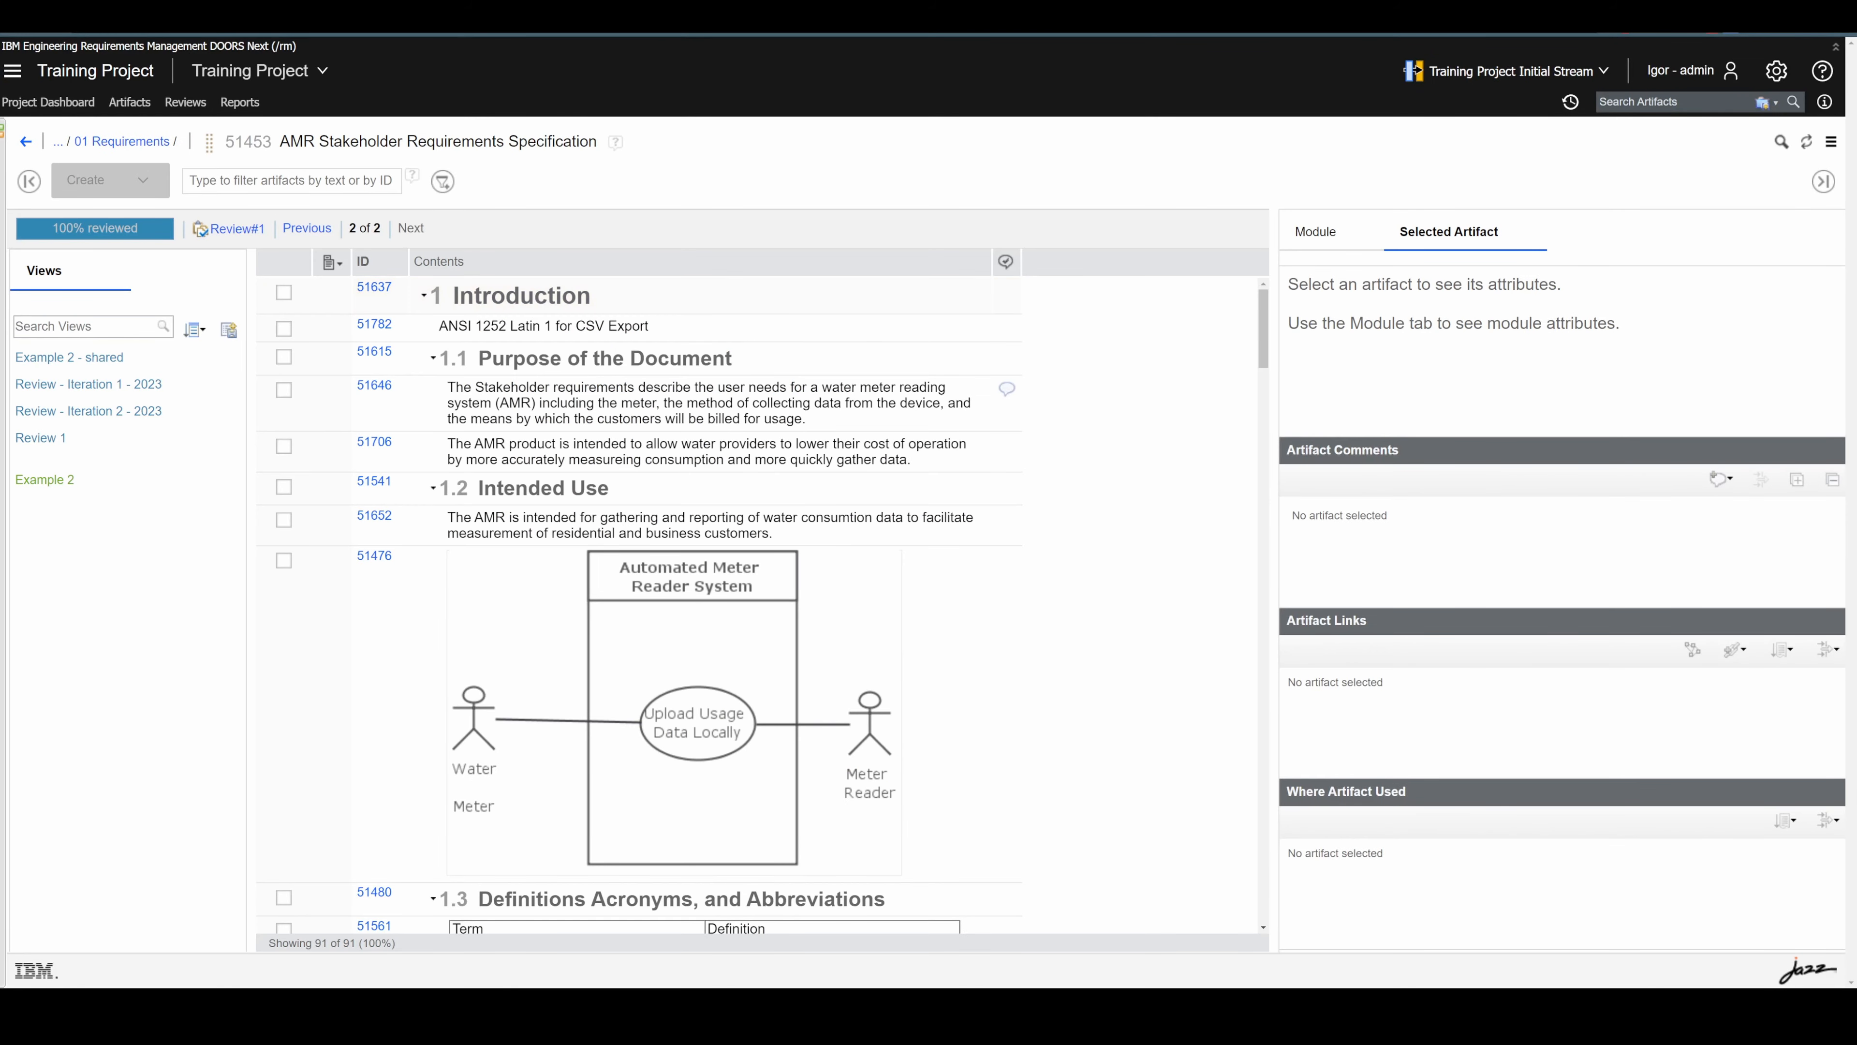
{"action": "left_click", "coordinate": [410, 17]}
{"action": "left_click", "coordinate": [711, 298]}
- Examine the comment printed under artifact 51646 in the PDF, including its author, date, priority and state
{"action": "scroll", "coordinate": [712, 306], "scroll_direction": "down", "scroll_amount": 1}
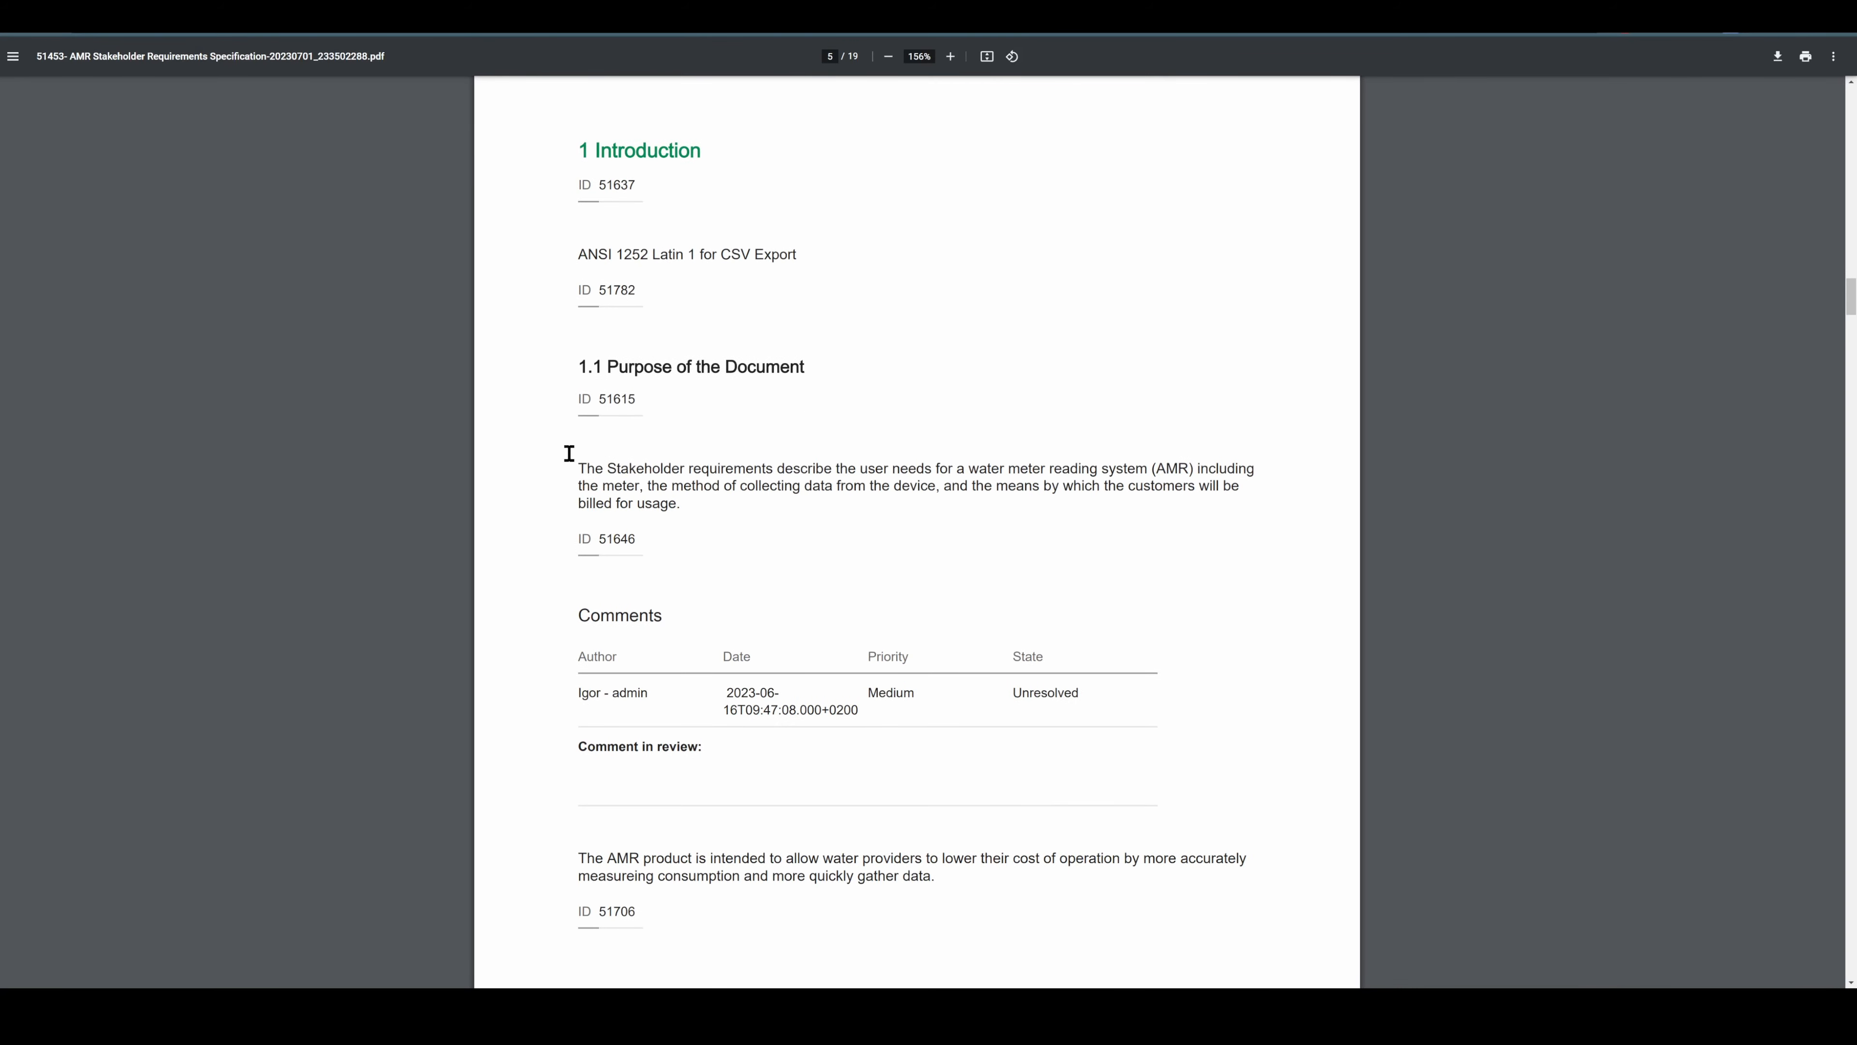
{"action": "left_click_drag", "start_coordinate": [570, 469], "coordinate": [874, 803]}
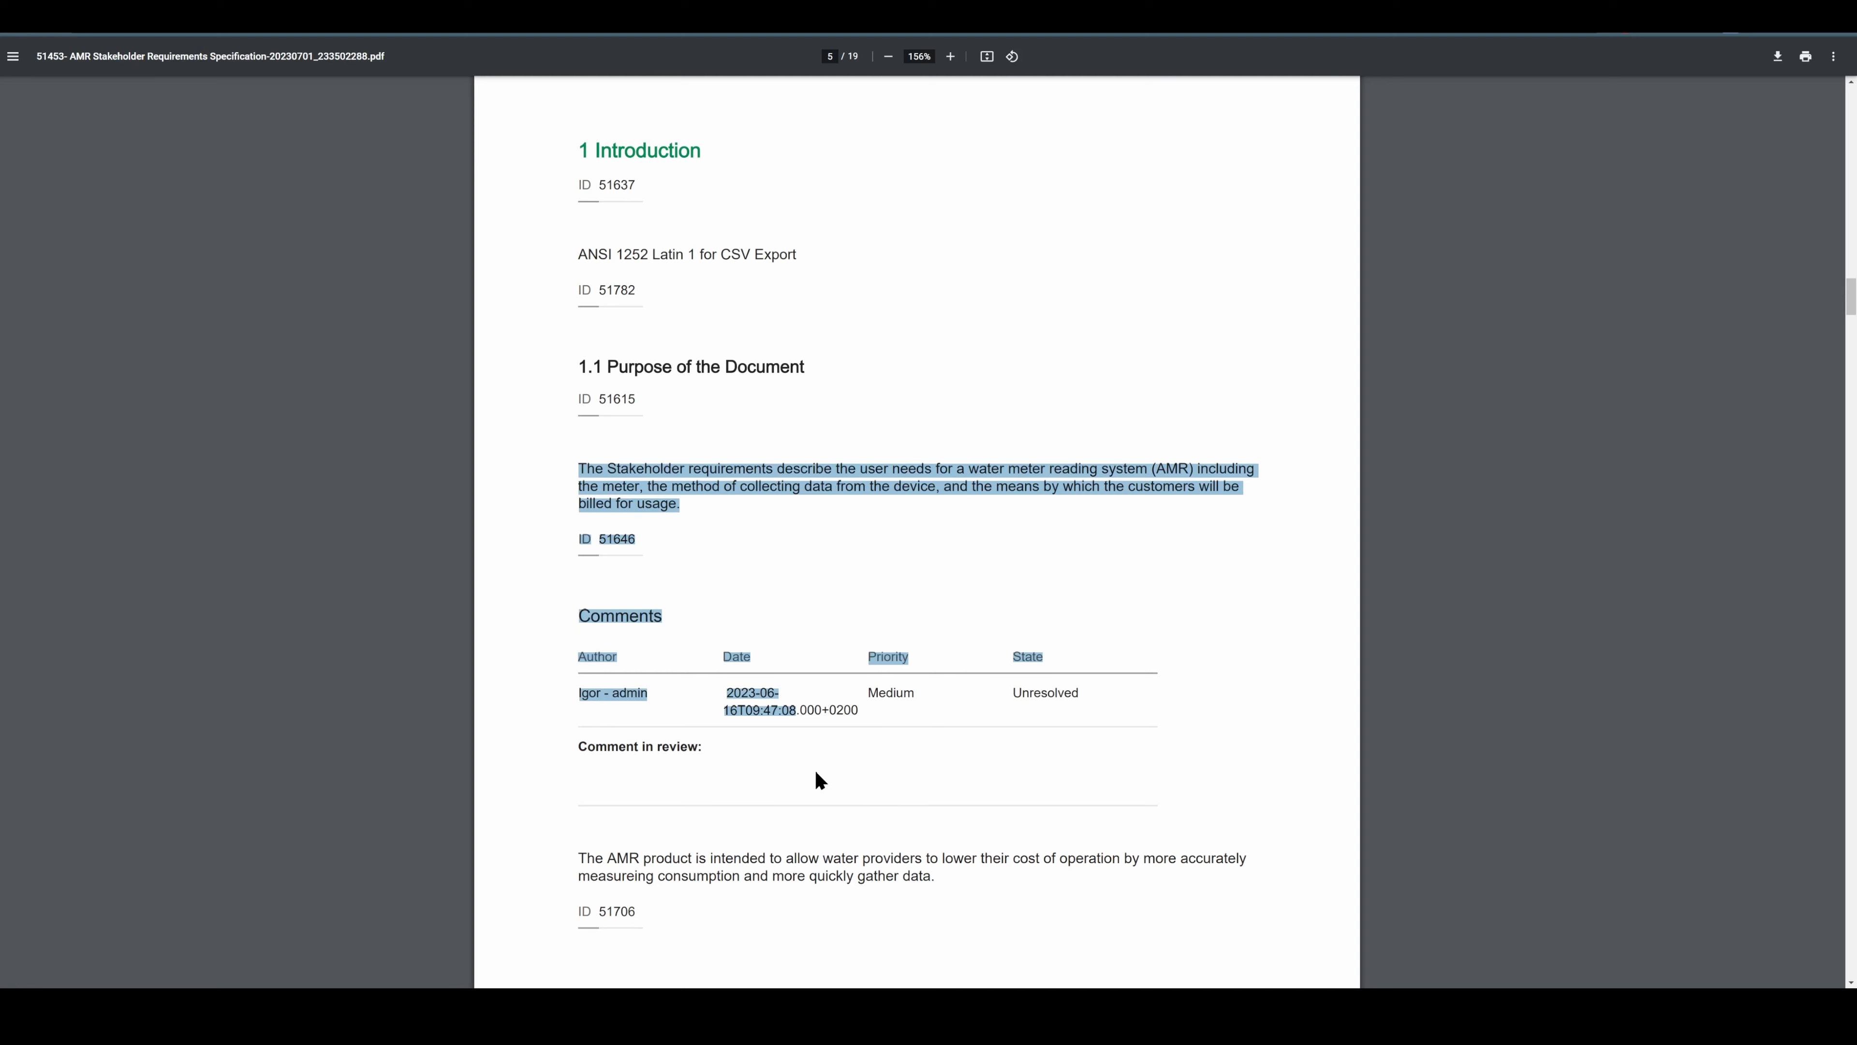
{"action": "left_click_drag", "start_coordinate": [703, 746], "coordinate": [580, 734]}
{"action": "left_click", "coordinate": [703, 695]}
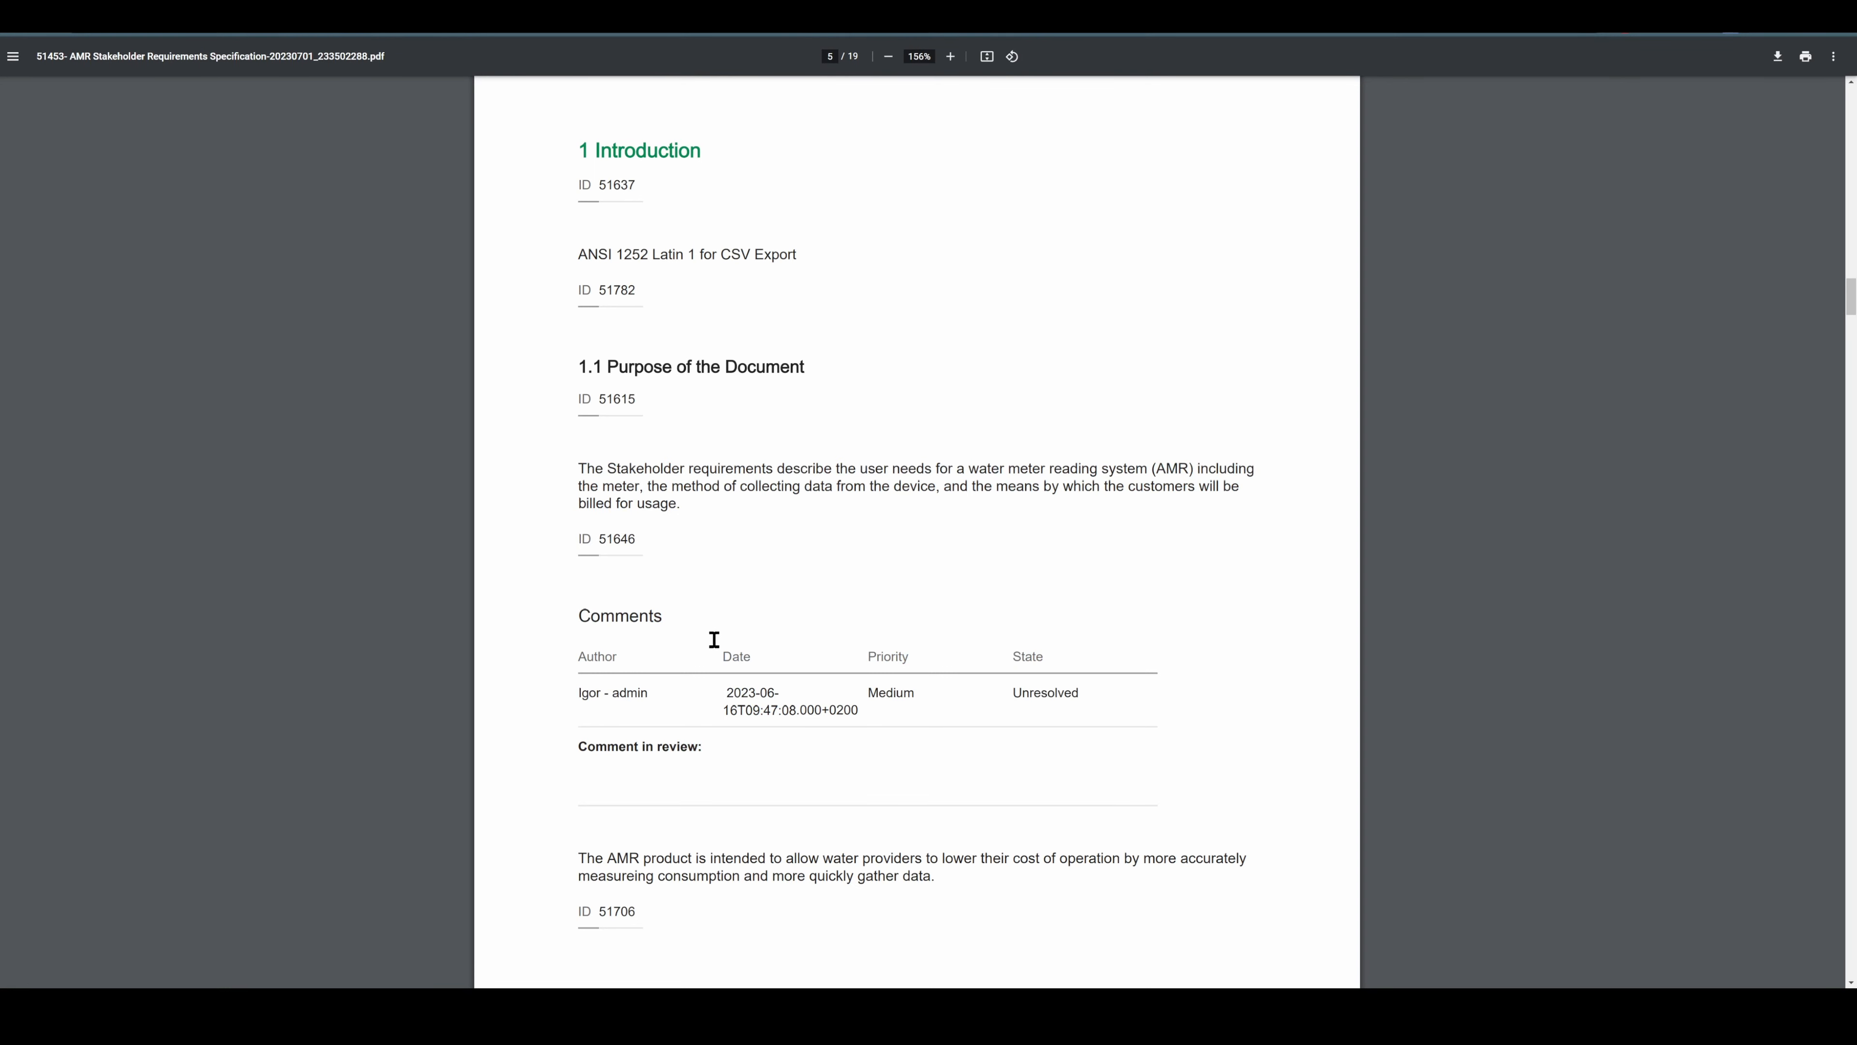
{"action": "scroll", "coordinate": [731, 659], "scroll_direction": "down", "scroll_amount": 1}
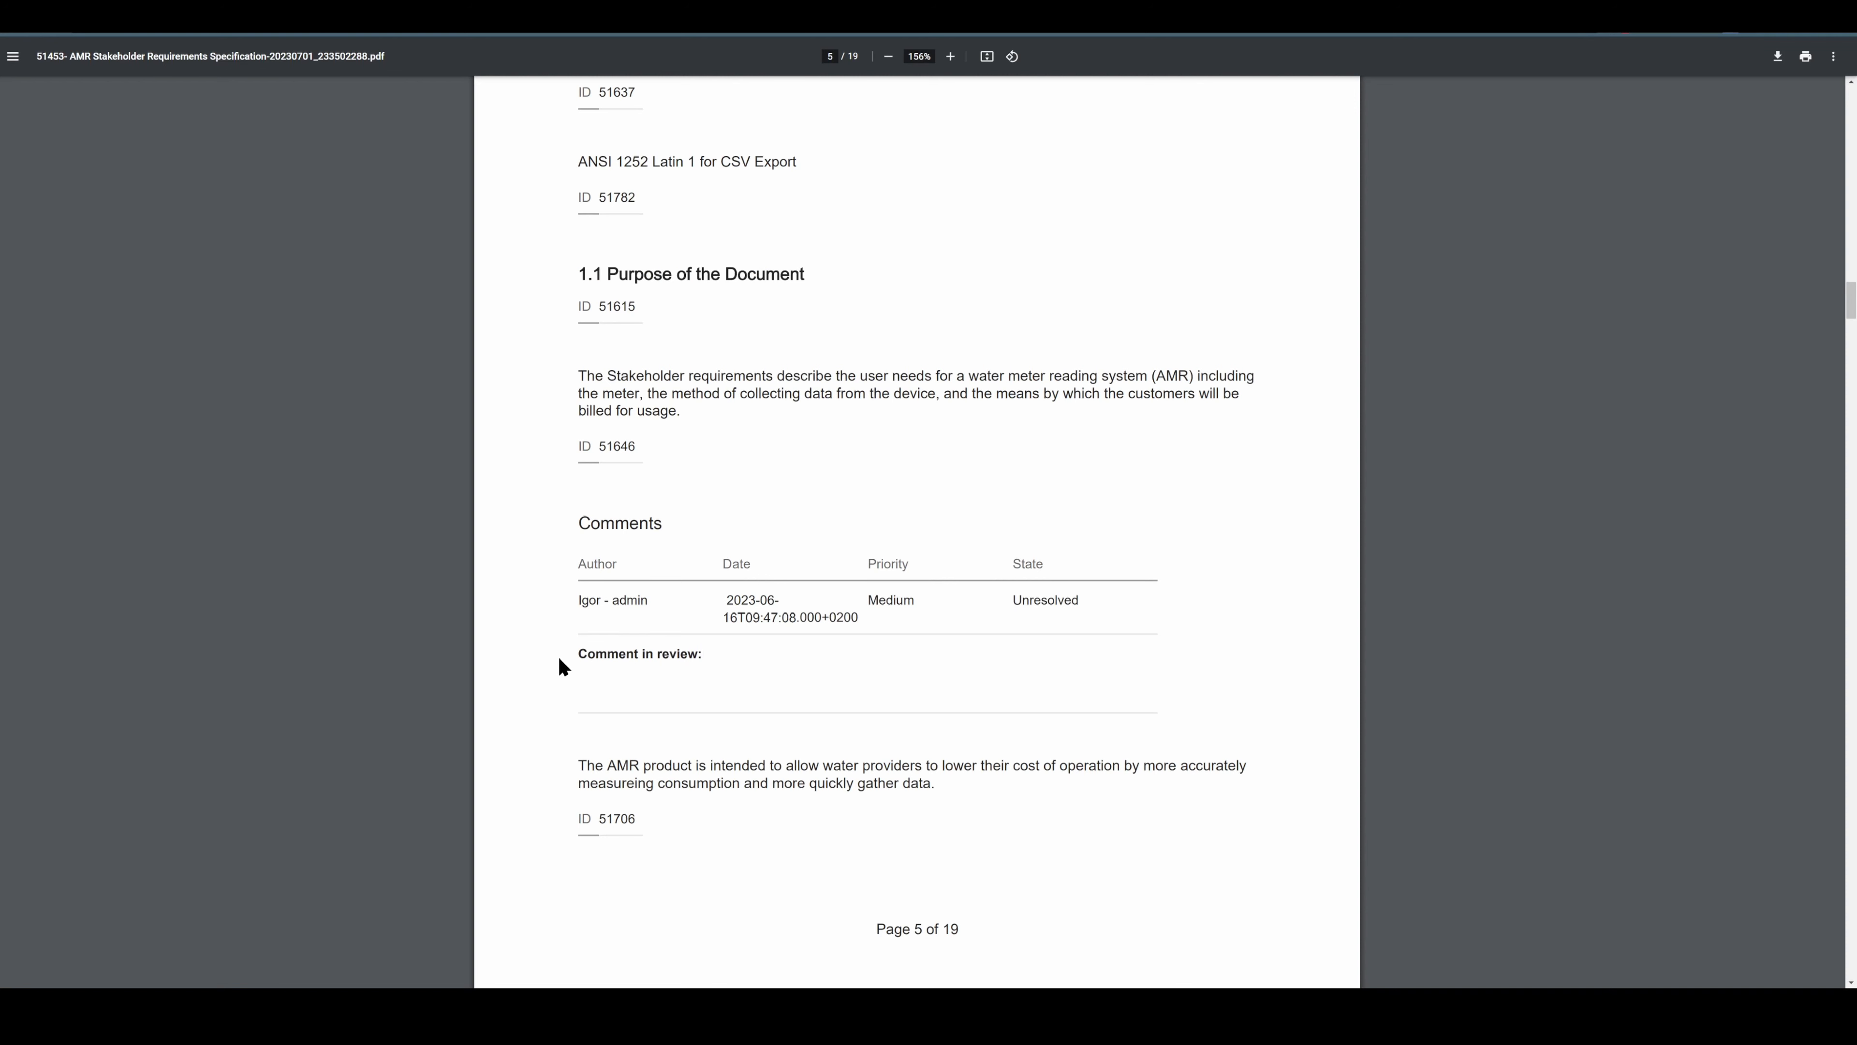
{"action": "left_click_drag", "start_coordinate": [1081, 606], "coordinate": [721, 593]}
{"action": "left_click", "coordinate": [855, 658]}
{"action": "left_click", "coordinate": [730, 662]}
- Locate artifact 51646 in the DOORS Next module and compare it with its text, ID and comments in the PDF
{"action": "key", "text": "ctrl+shift+Tab"}
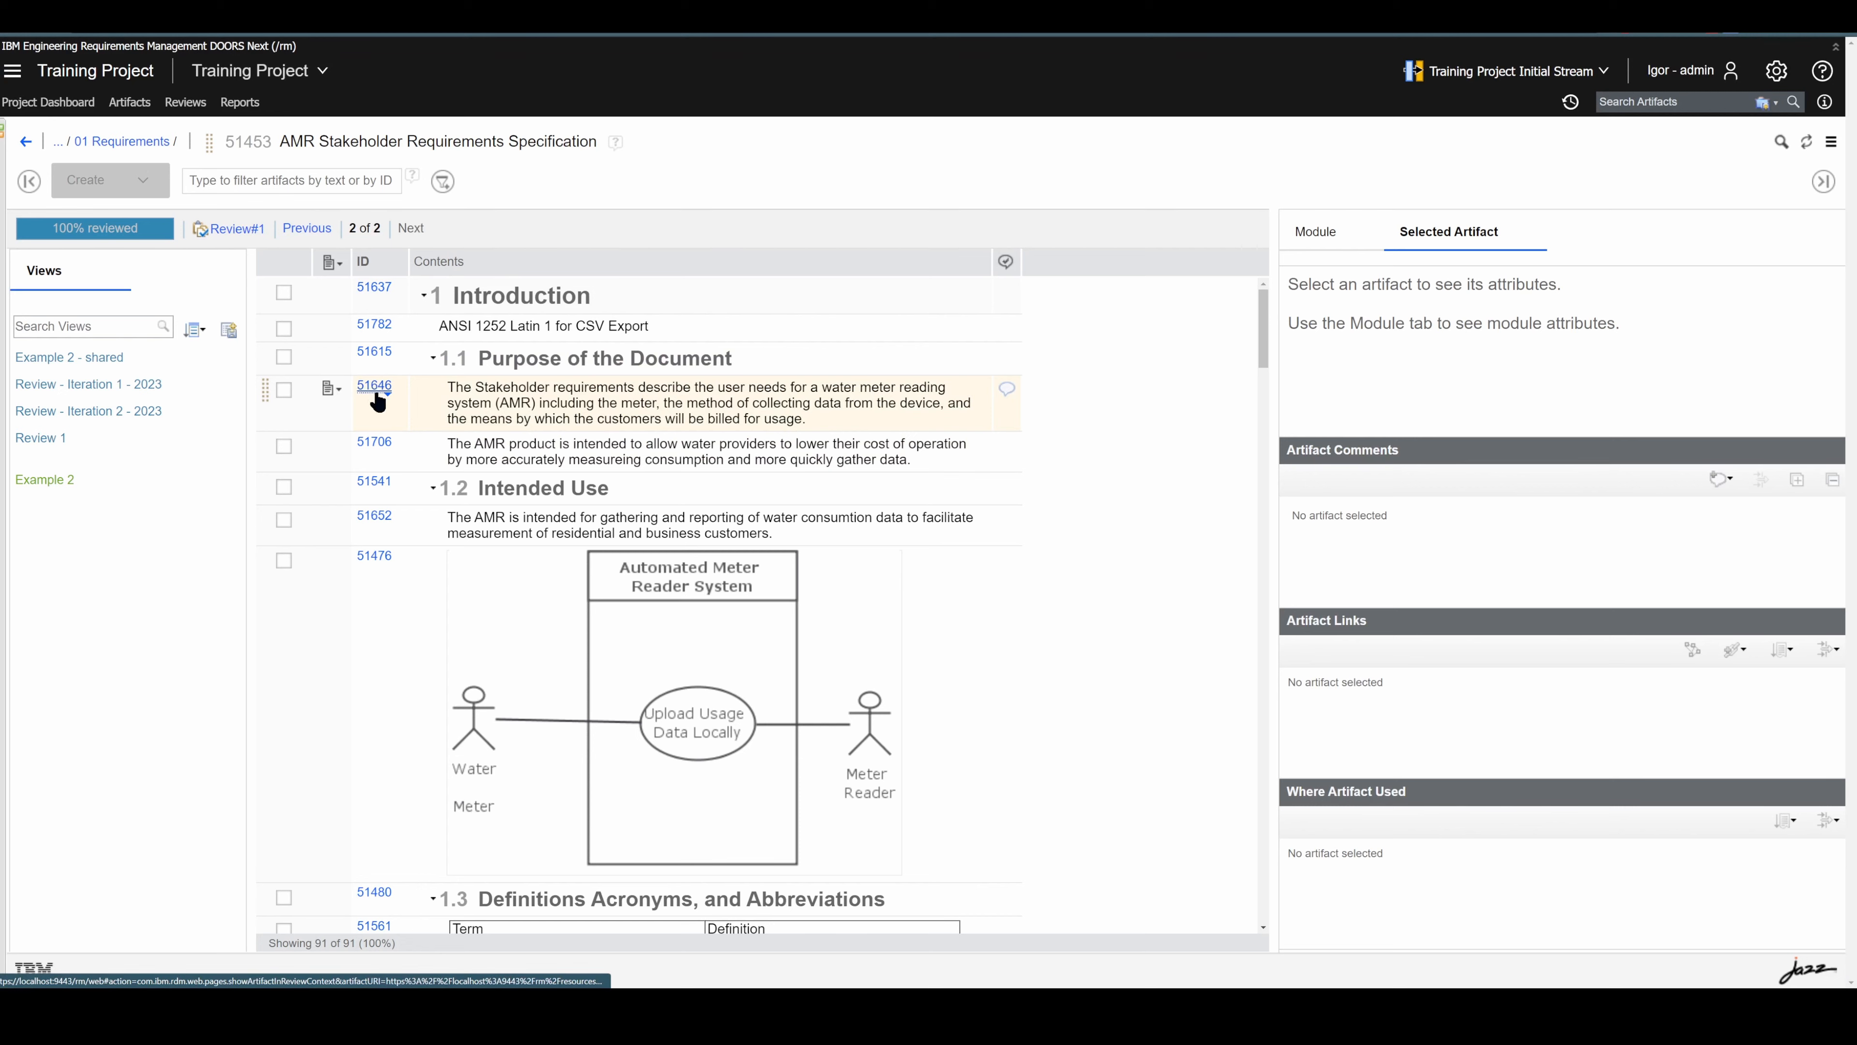
{"action": "key", "text": "ctrl+Tab"}
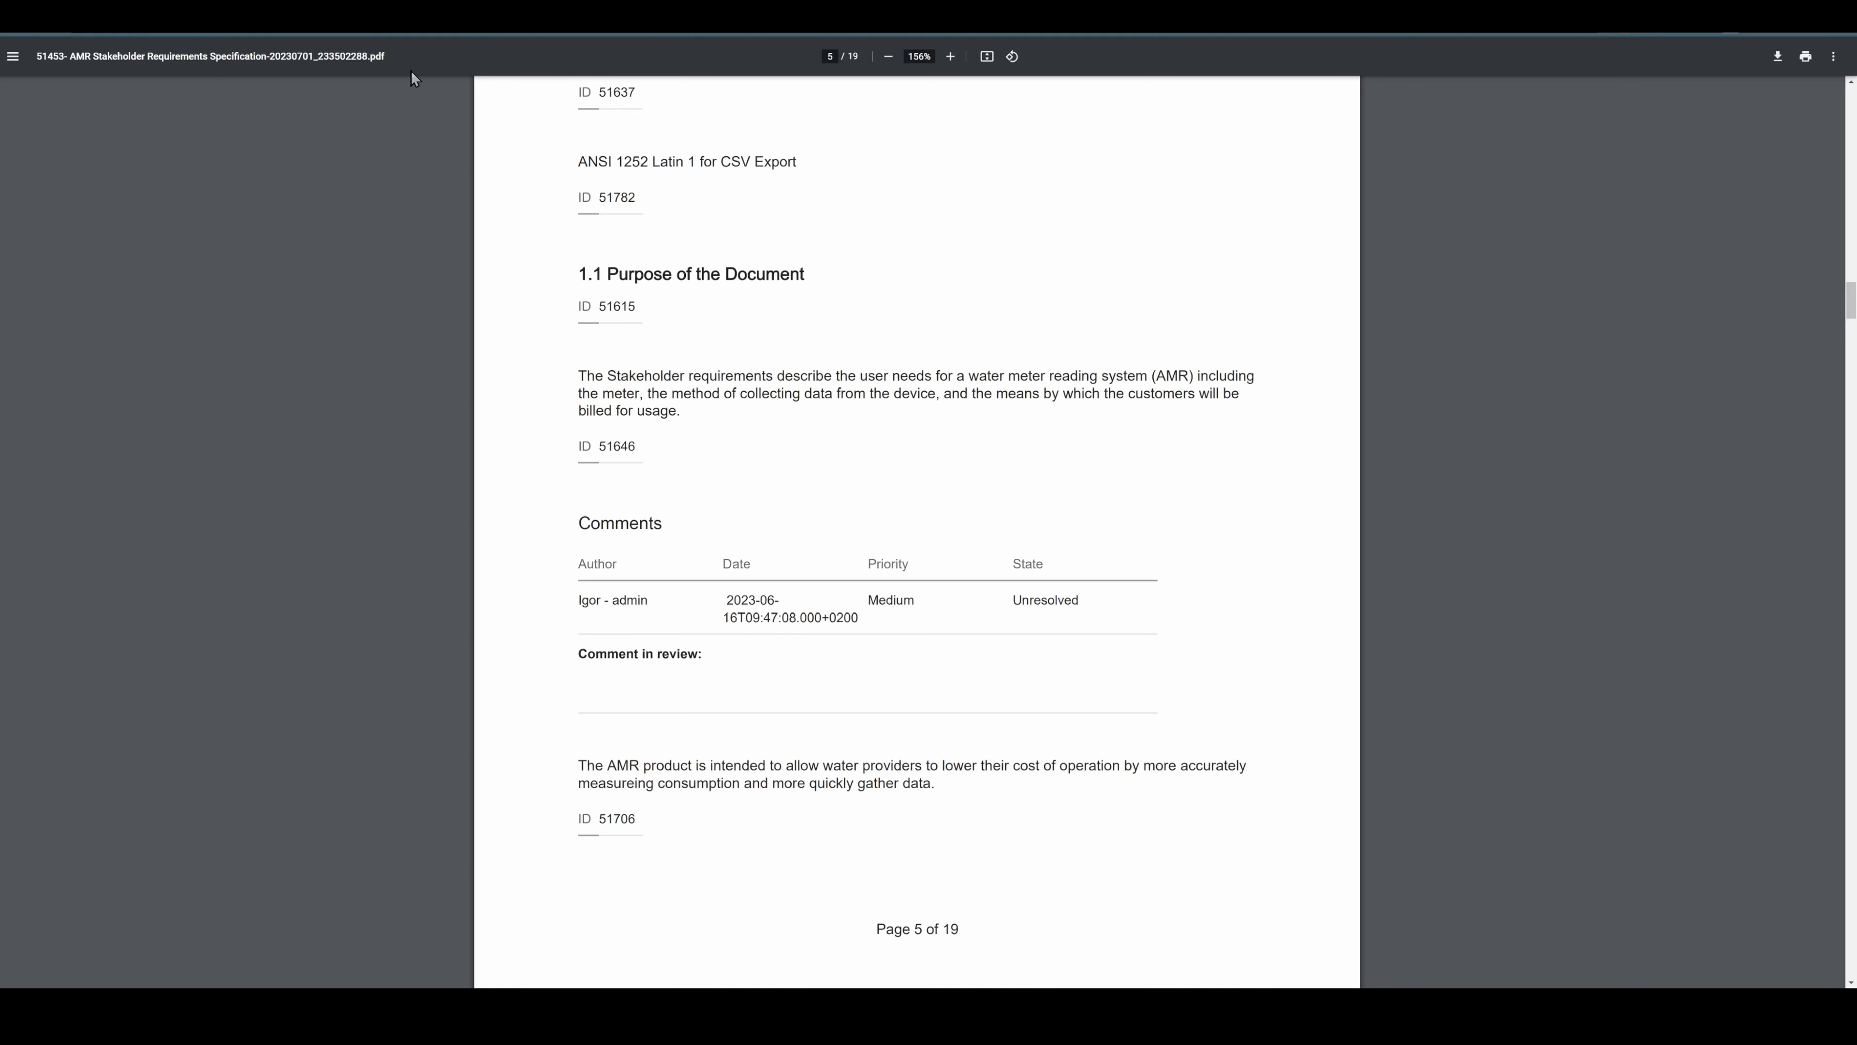
{"action": "left_click_drag", "start_coordinate": [640, 447], "coordinate": [598, 448]}
{"action": "left_click", "coordinate": [643, 455]}
{"action": "left_click_drag", "start_coordinate": [570, 373], "coordinate": [862, 642]}
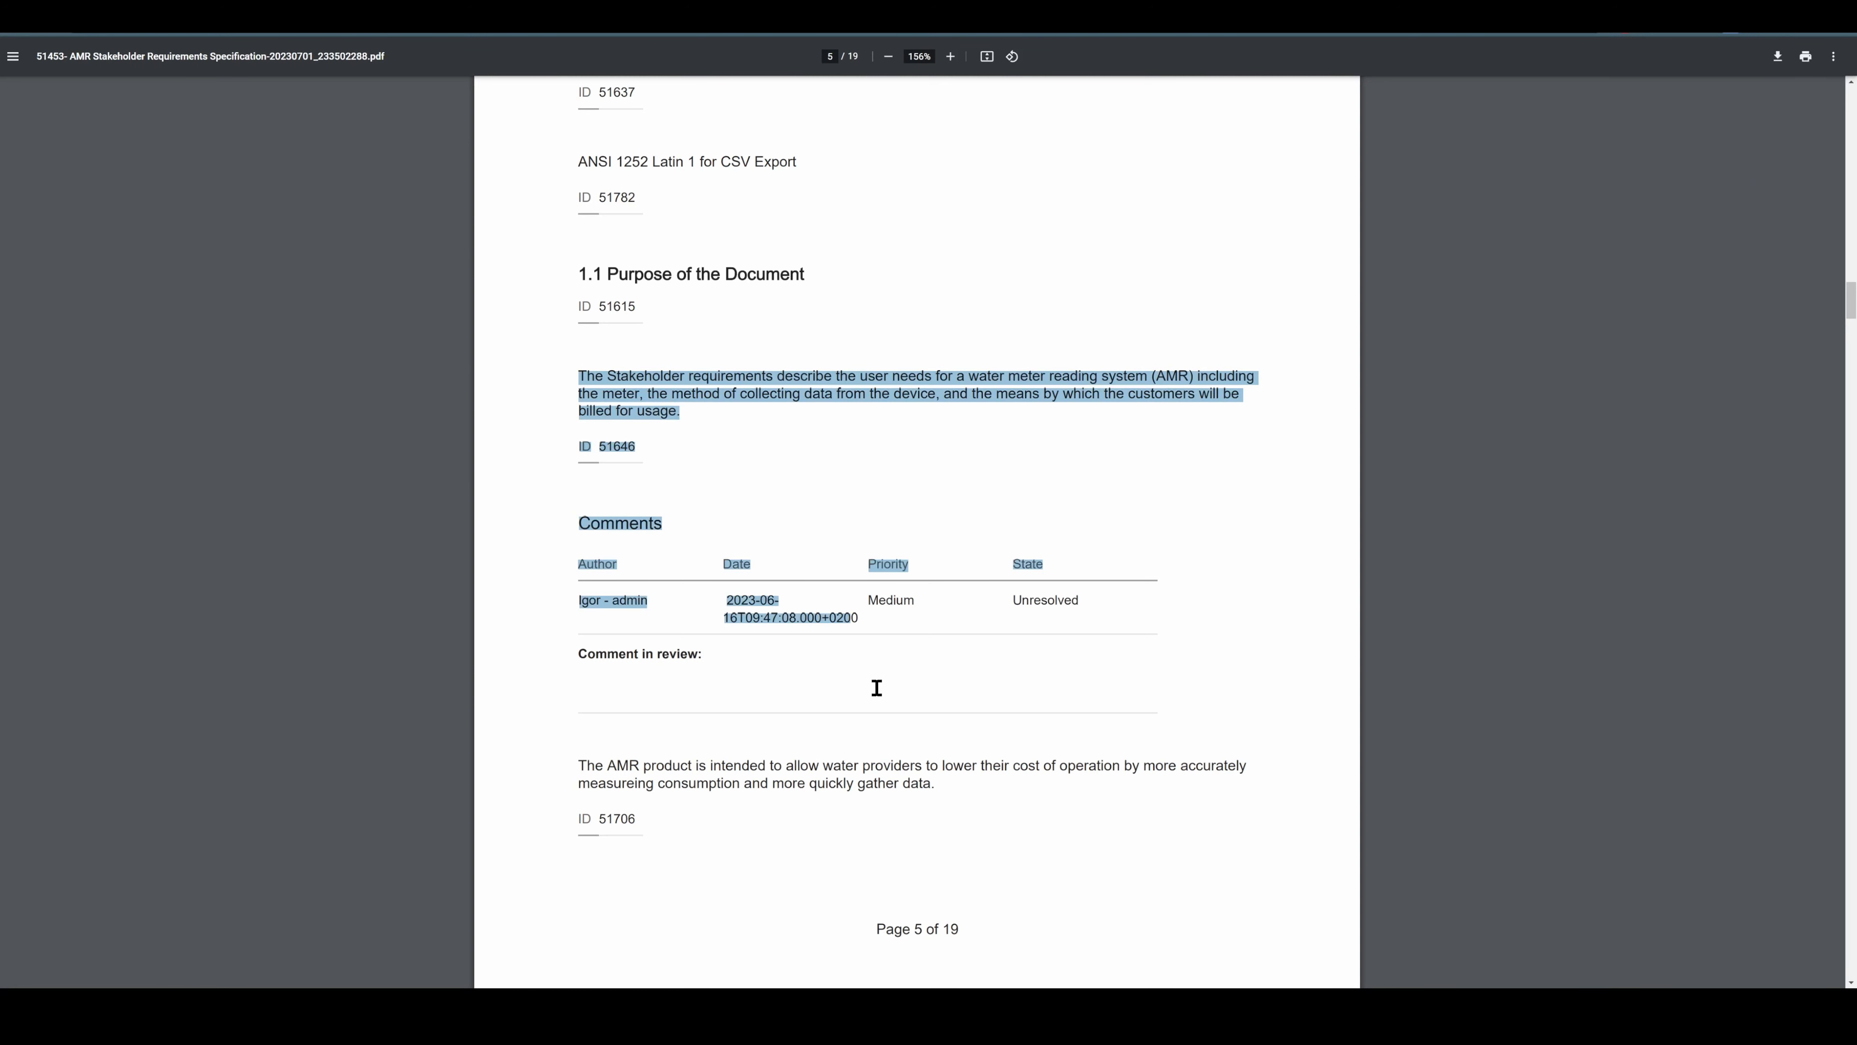
- Examine the Comment in review entry under artifact 51646 and the Automated Meter Reader System diagram page in the PDF
{"action": "left_click", "coordinate": [750, 625]}
{"action": "left_click_drag", "start_coordinate": [720, 680], "coordinate": [576, 659]}
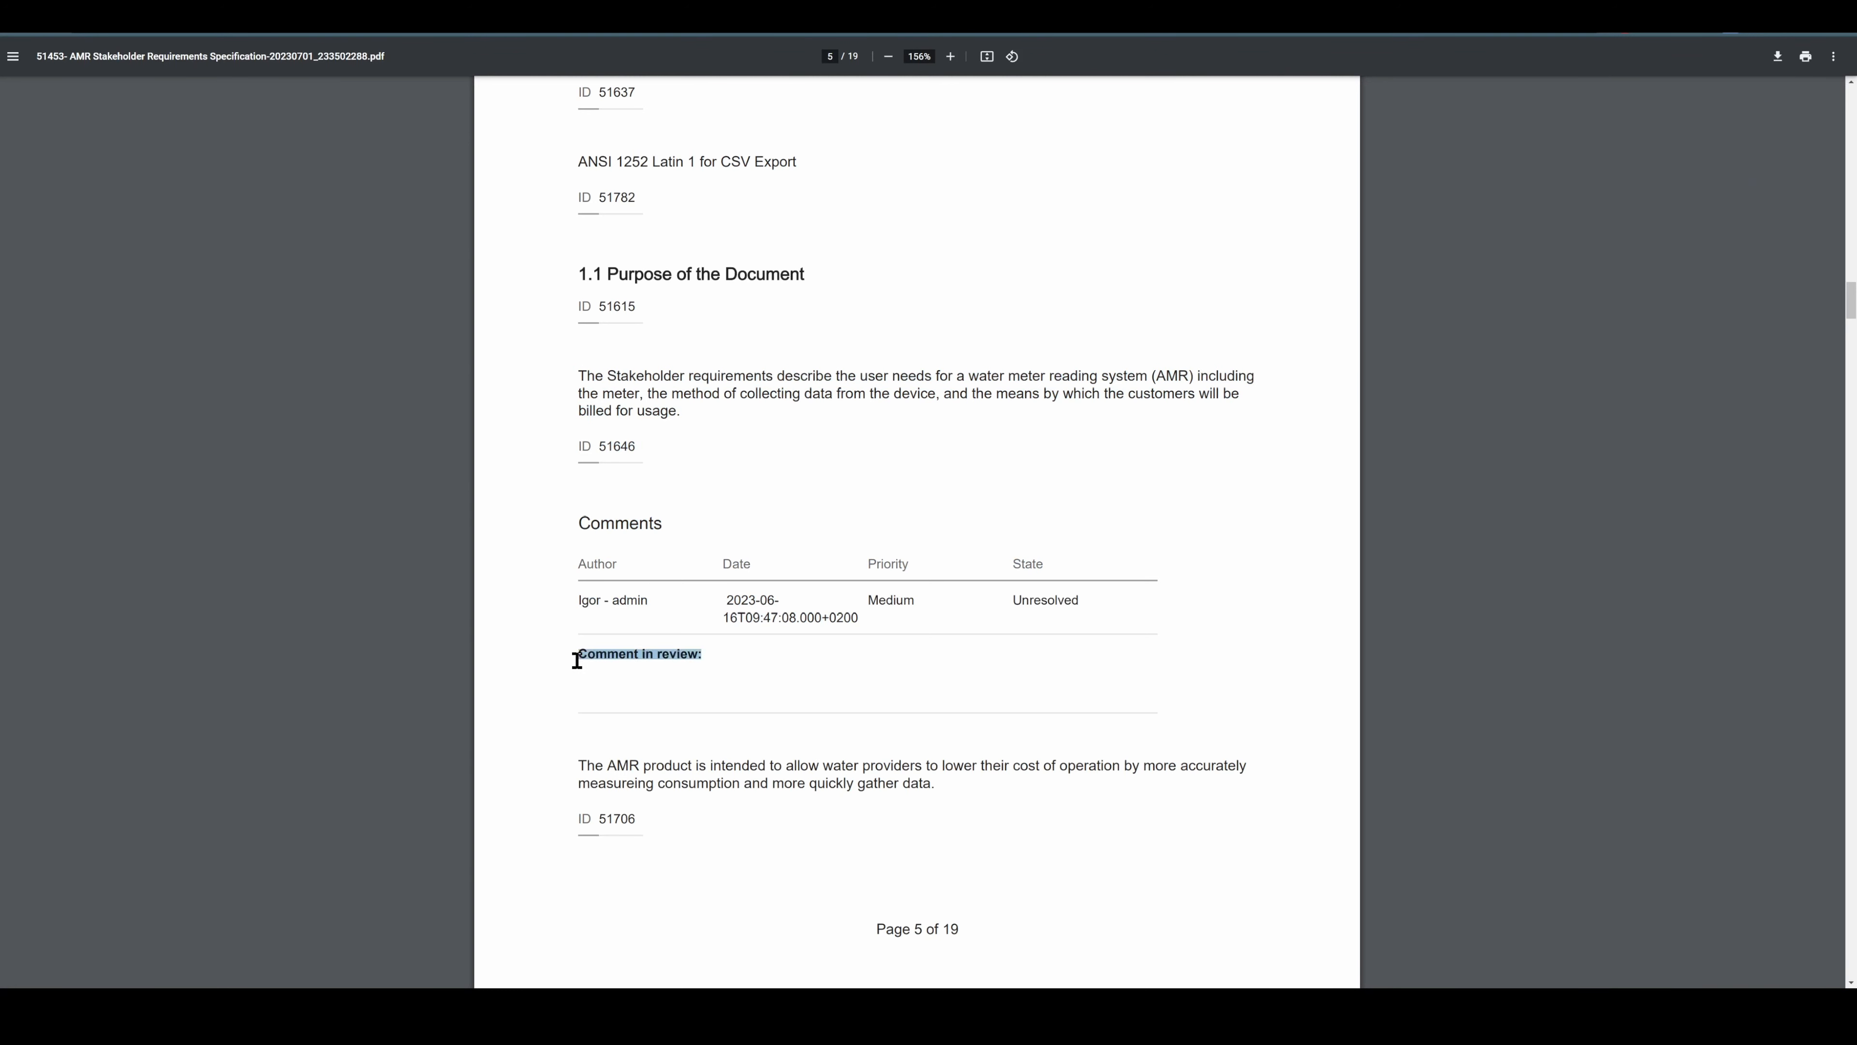
{"action": "left_click", "coordinate": [856, 663]}
{"action": "scroll", "coordinate": [721, 521], "scroll_direction": "down", "scroll_amount": 6}
{"action": "scroll", "coordinate": [721, 520], "scroll_direction": "down", "scroll_amount": 11}
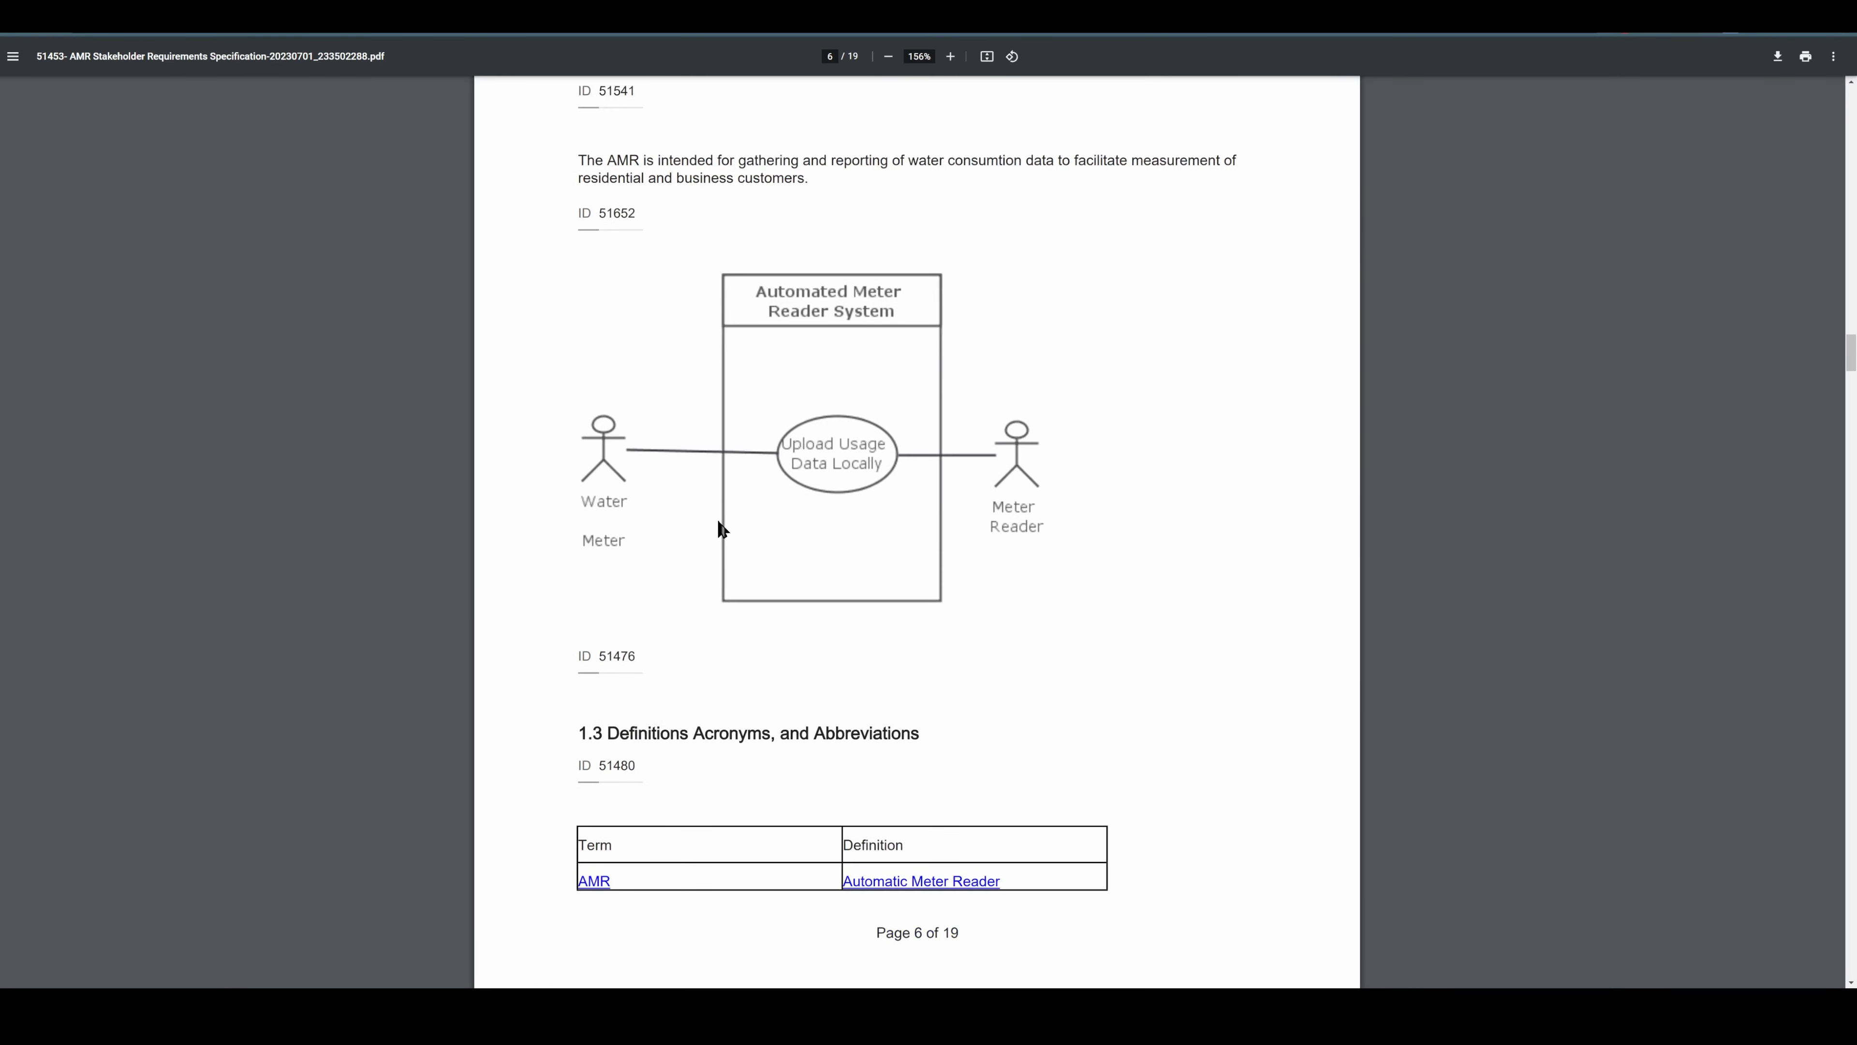
{"action": "scroll", "coordinate": [713, 523], "scroll_direction": "up", "scroll_amount": 6}
{"action": "scroll", "coordinate": [710, 526], "scroll_direction": "up", "scroll_amount": 12}
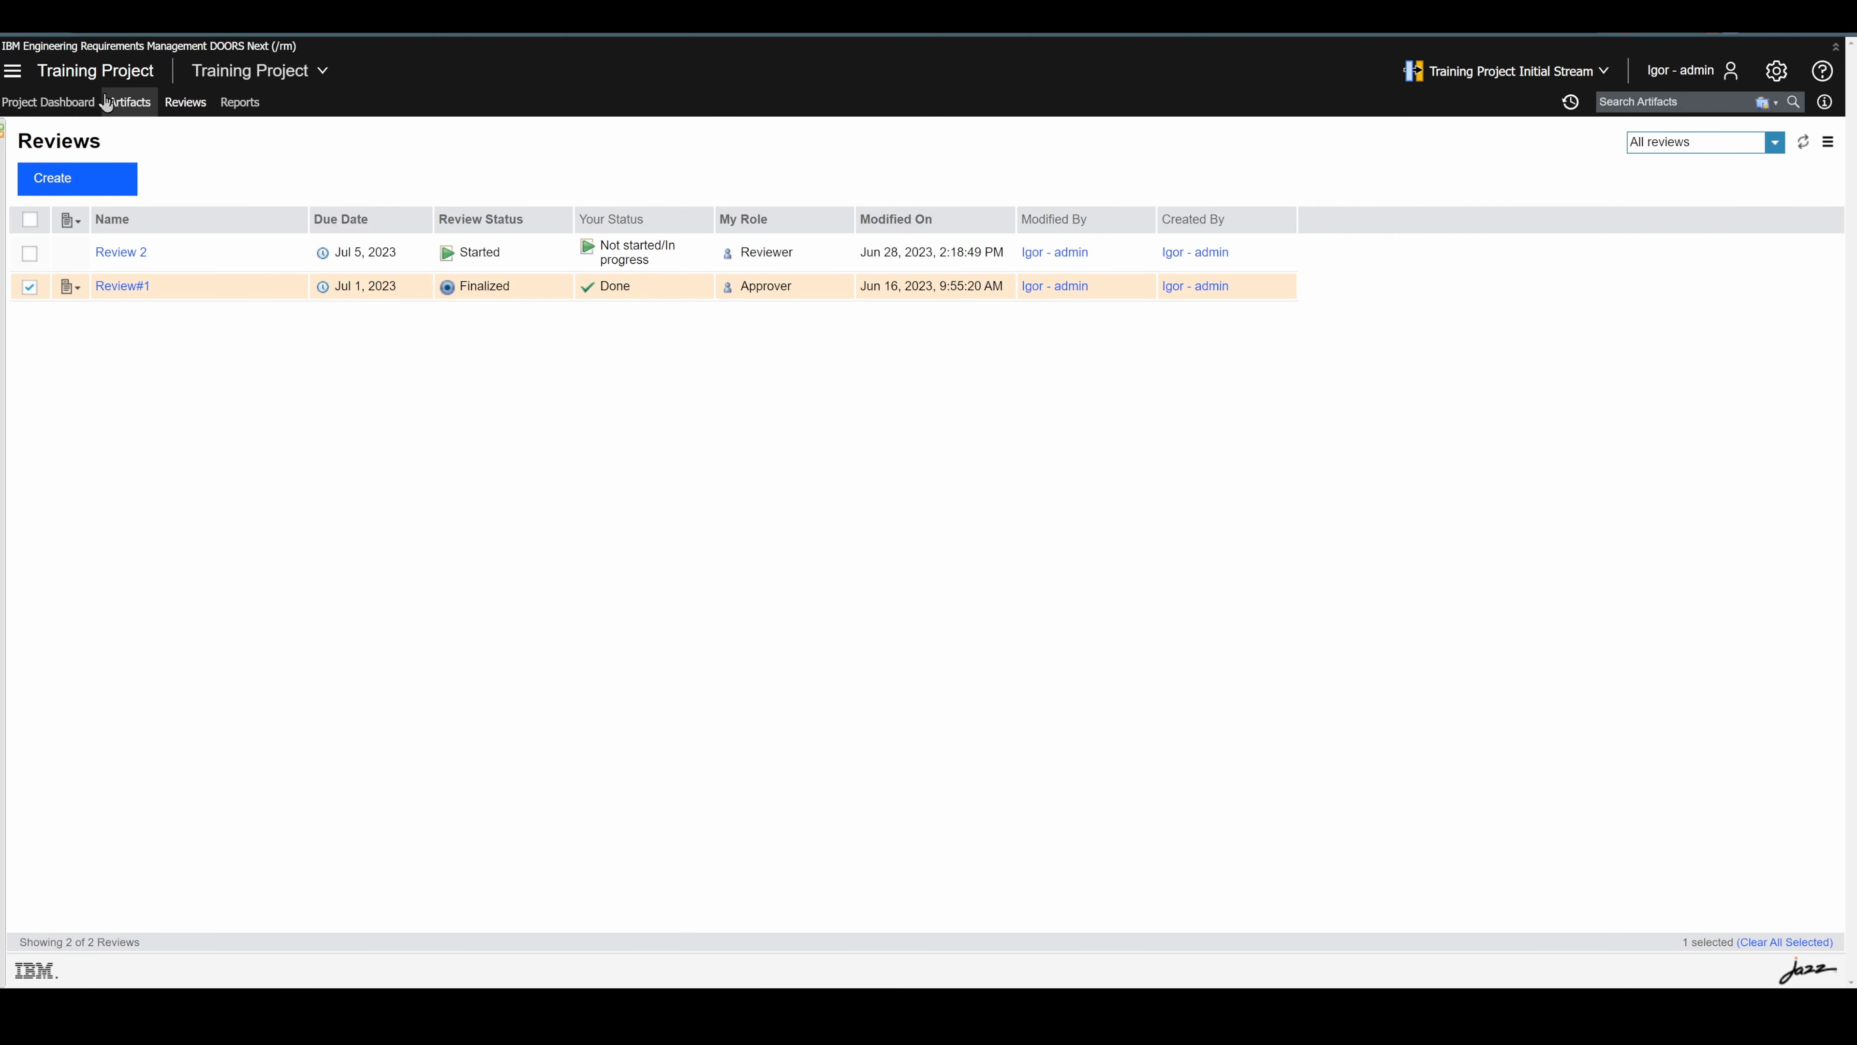
- Open the AMR System Requirements Specification module from the project's artifacts and examine its available report and print options
{"action": "left_click", "coordinate": [130, 102]}
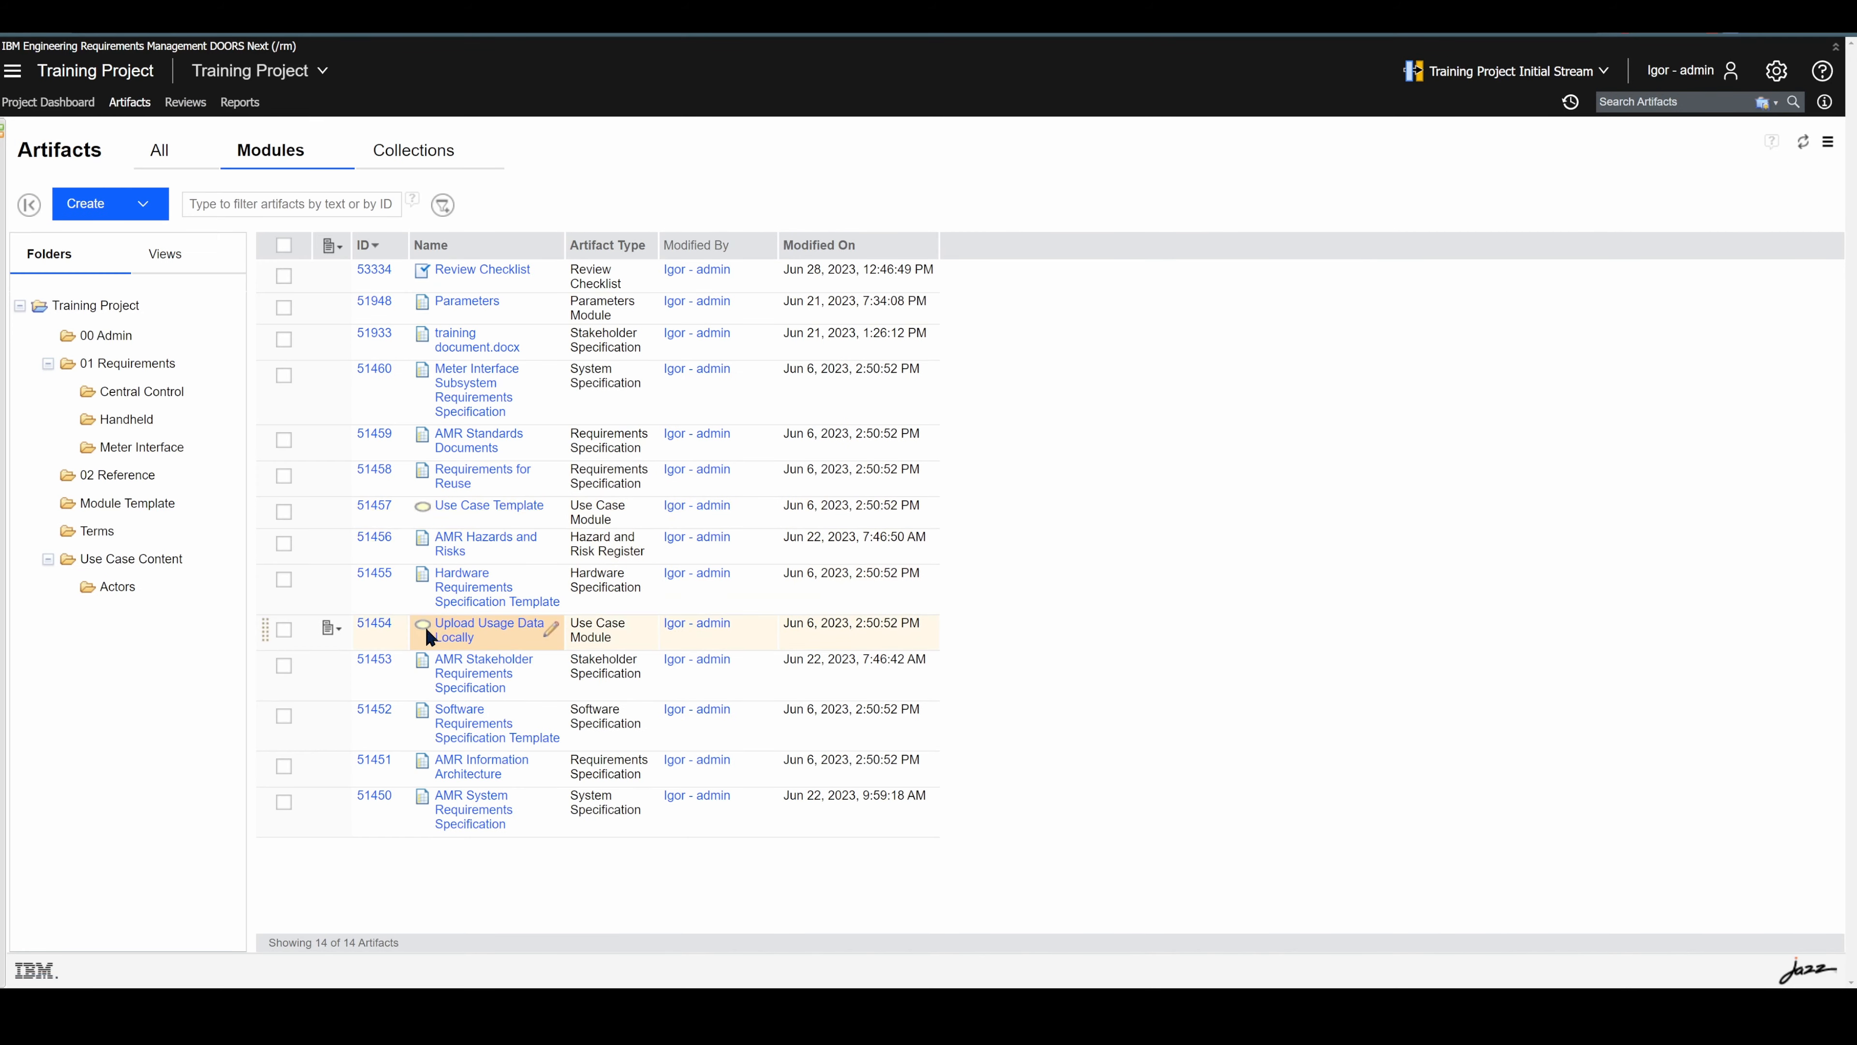
{"action": "left_click", "coordinate": [483, 814]}
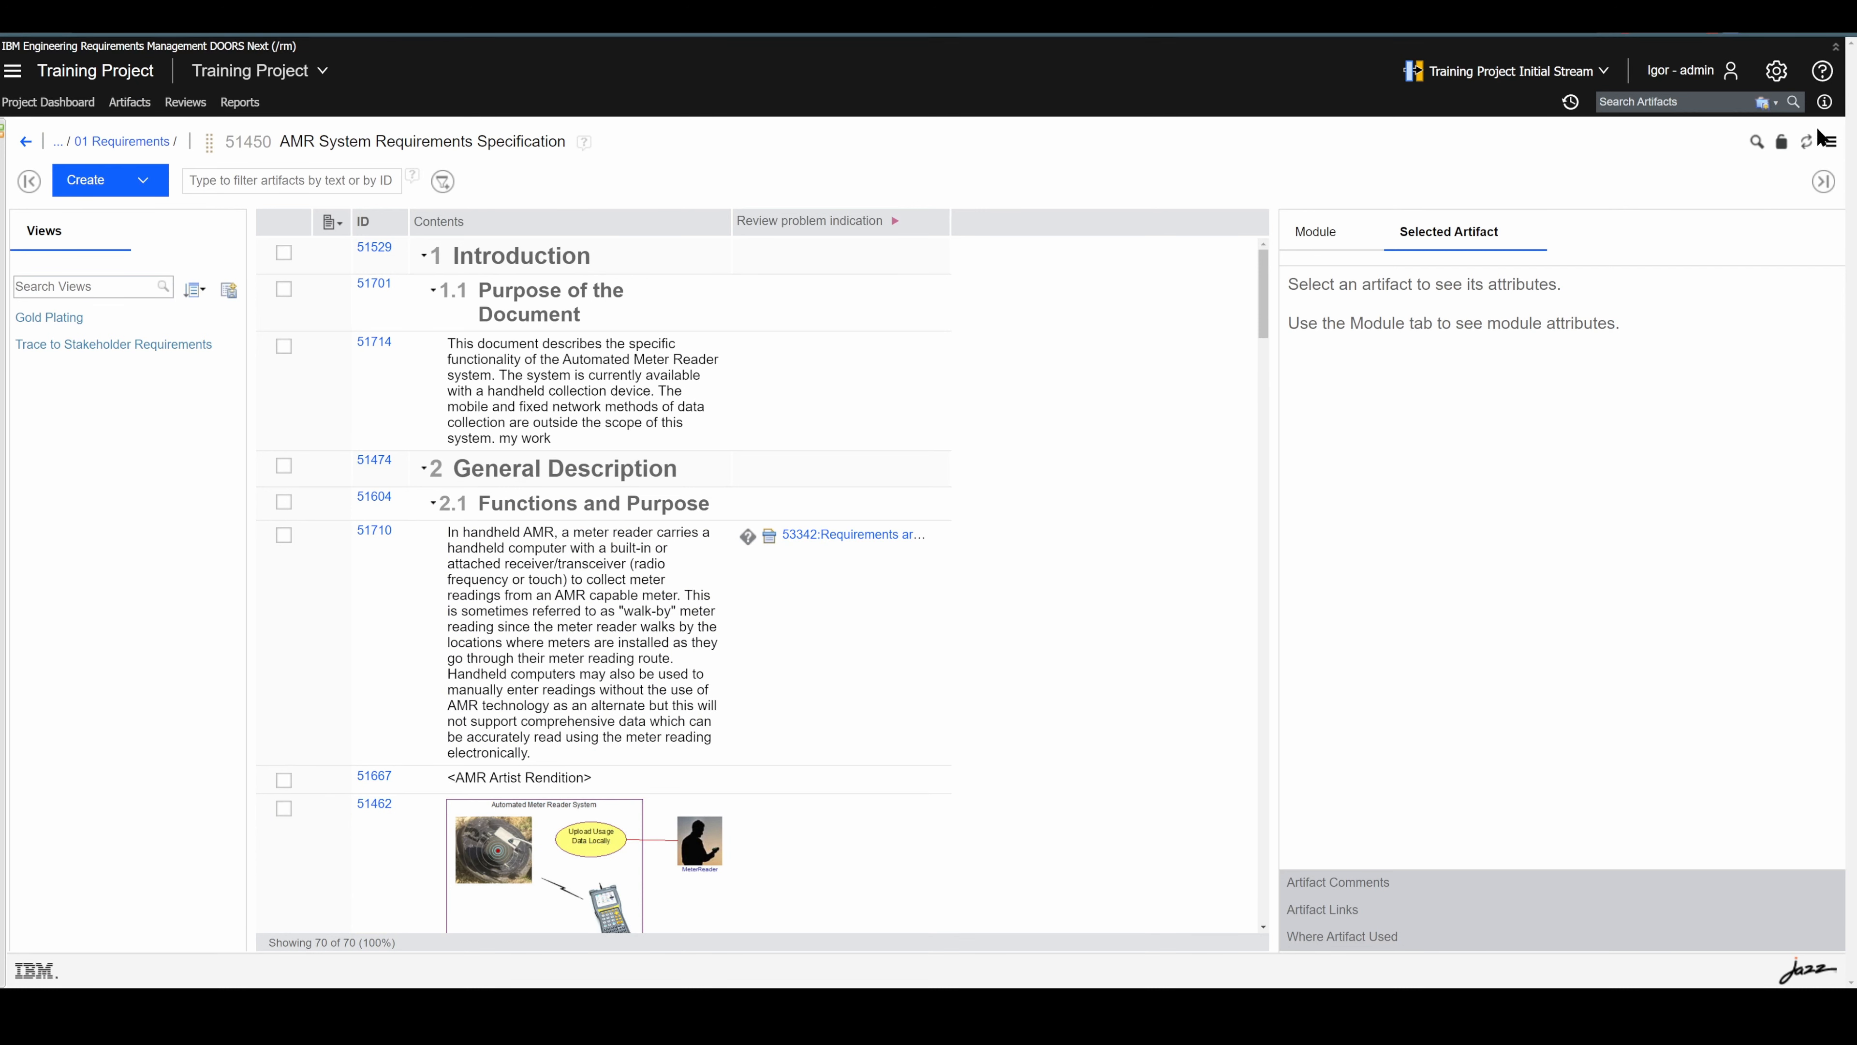
{"action": "left_click", "coordinate": [1830, 142]}
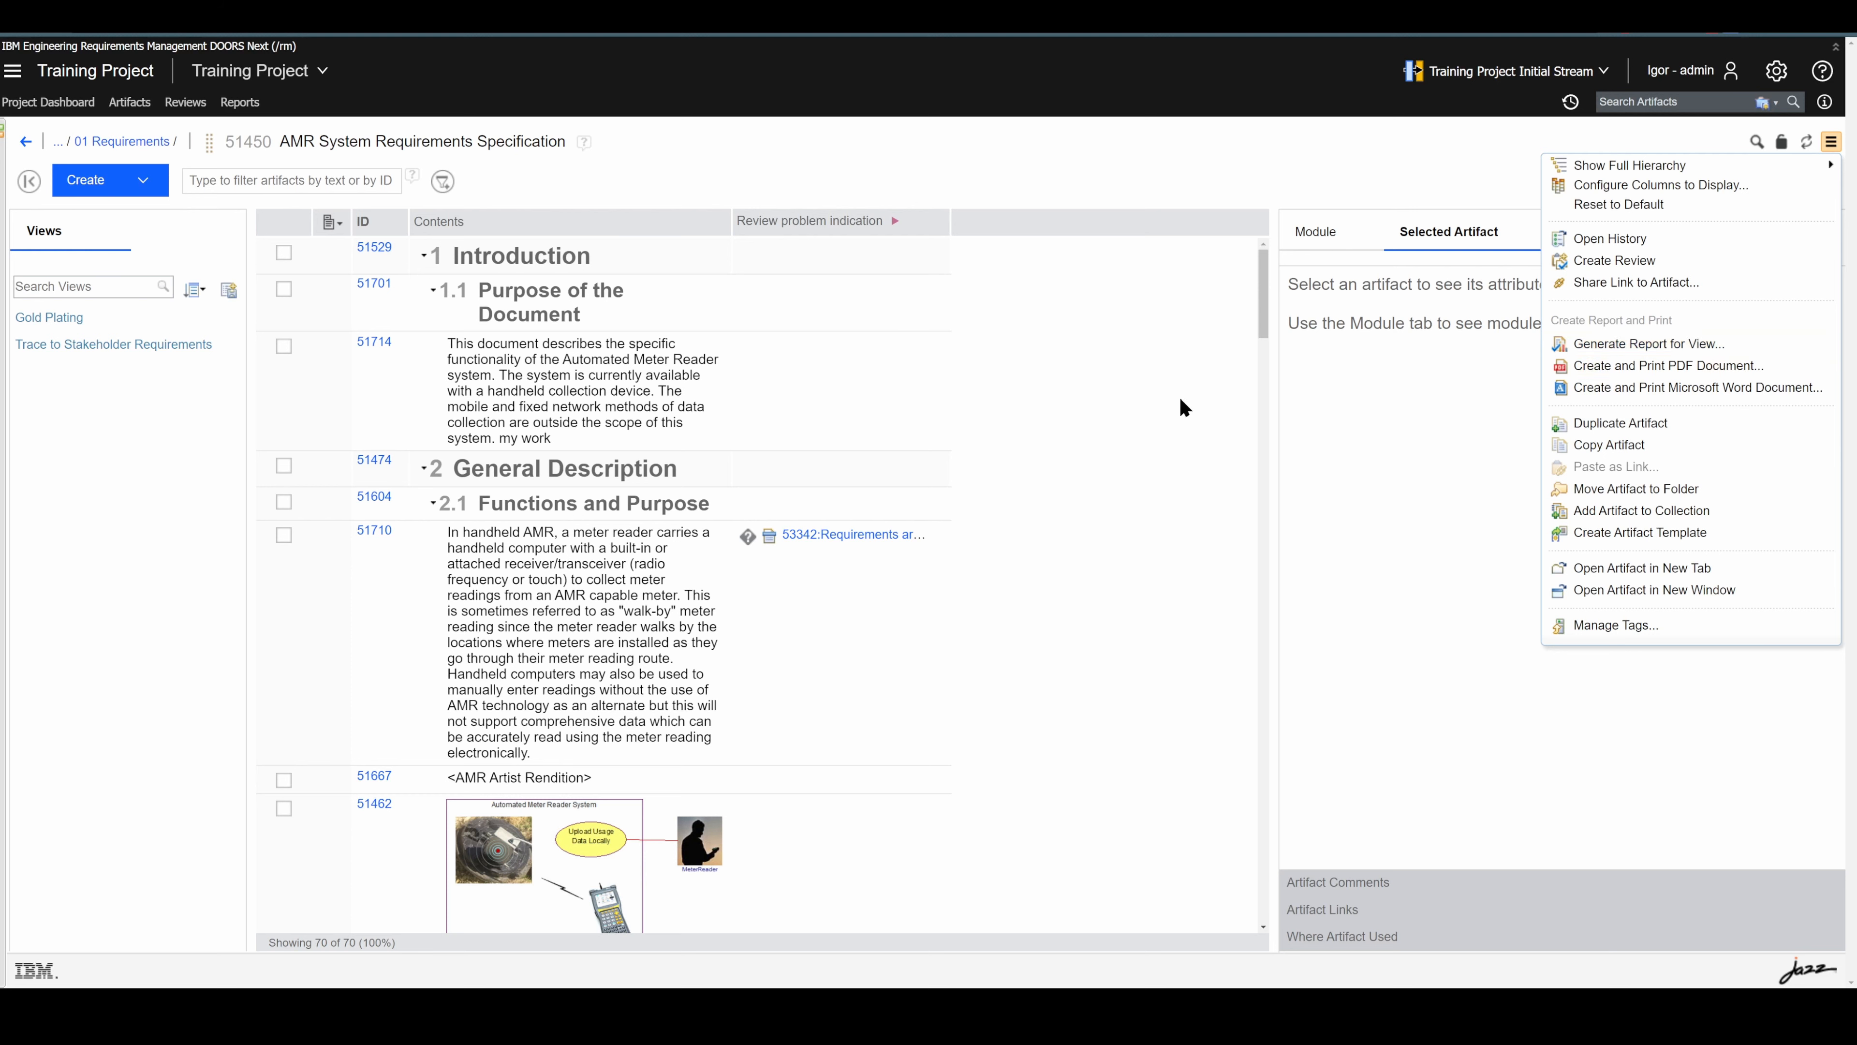
{"action": "left_click", "coordinate": [1474, 383]}
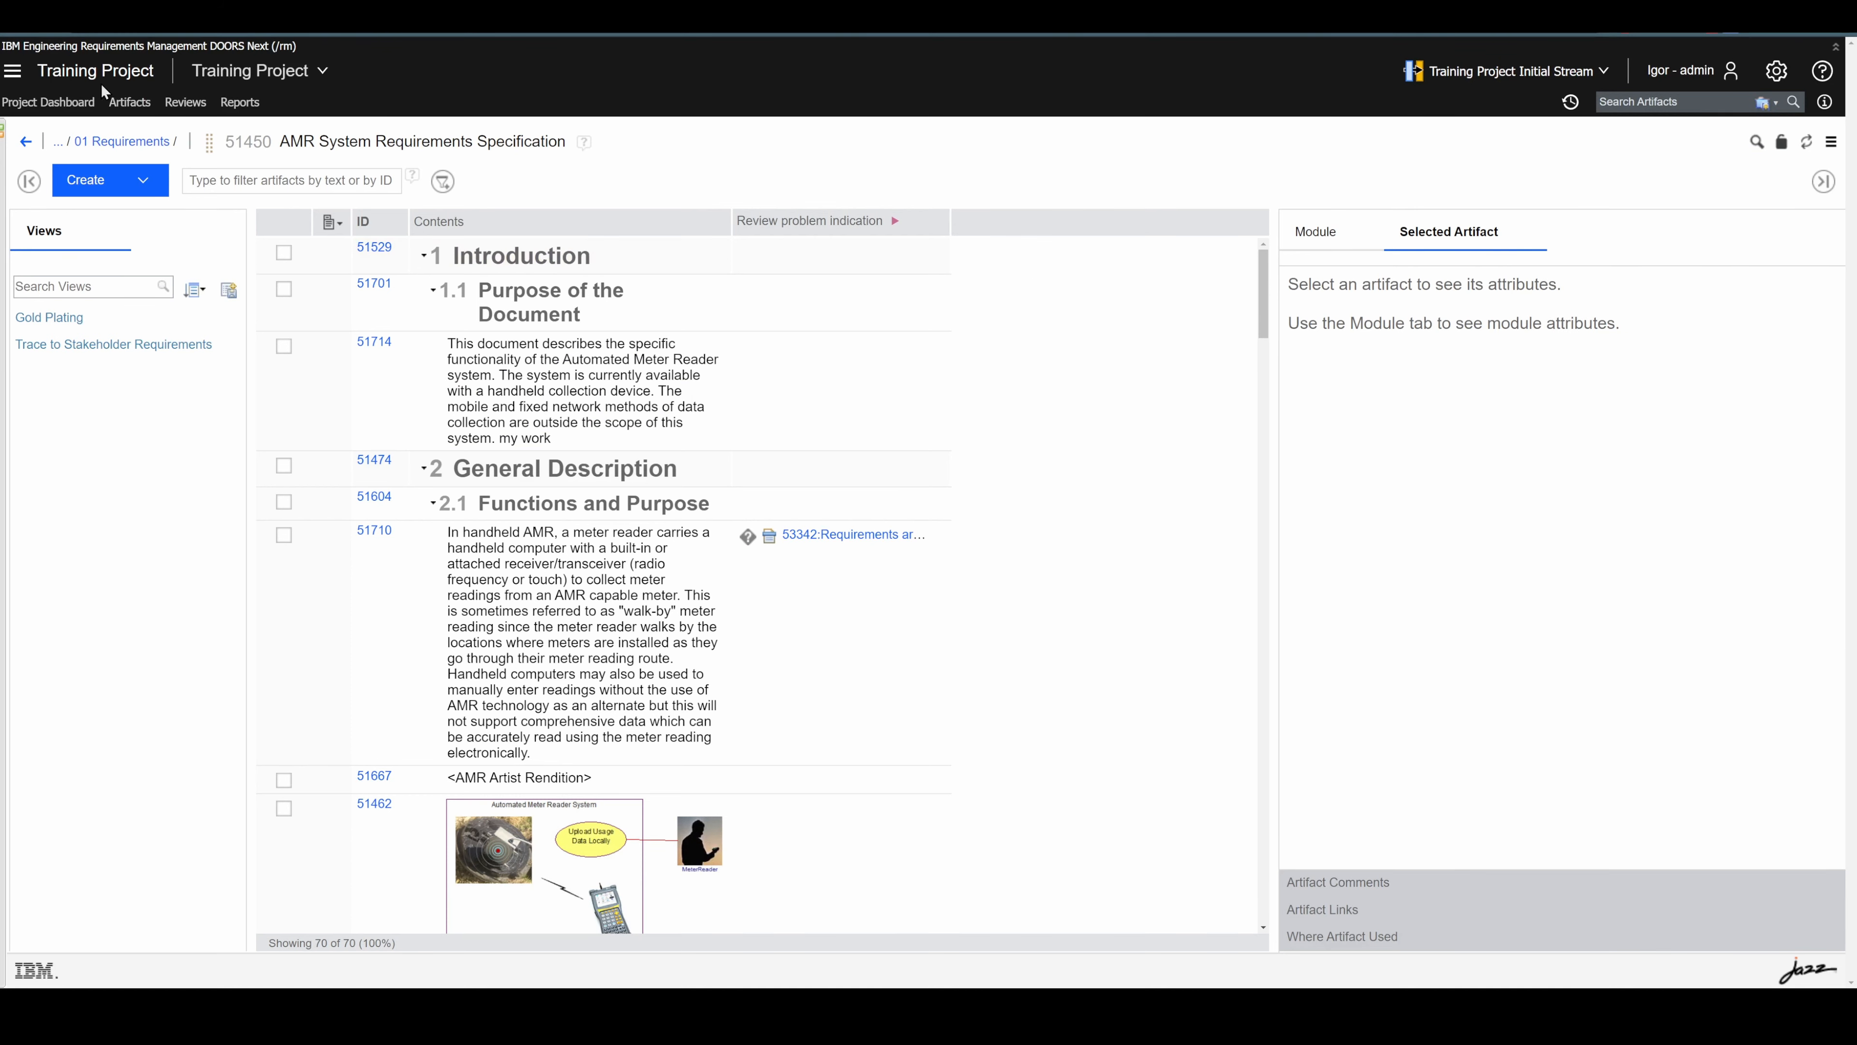
- Open the AMR Stakeholder Requirements Specification module and apply its Example 2 - shared view
{"action": "left_click", "coordinate": [130, 101]}
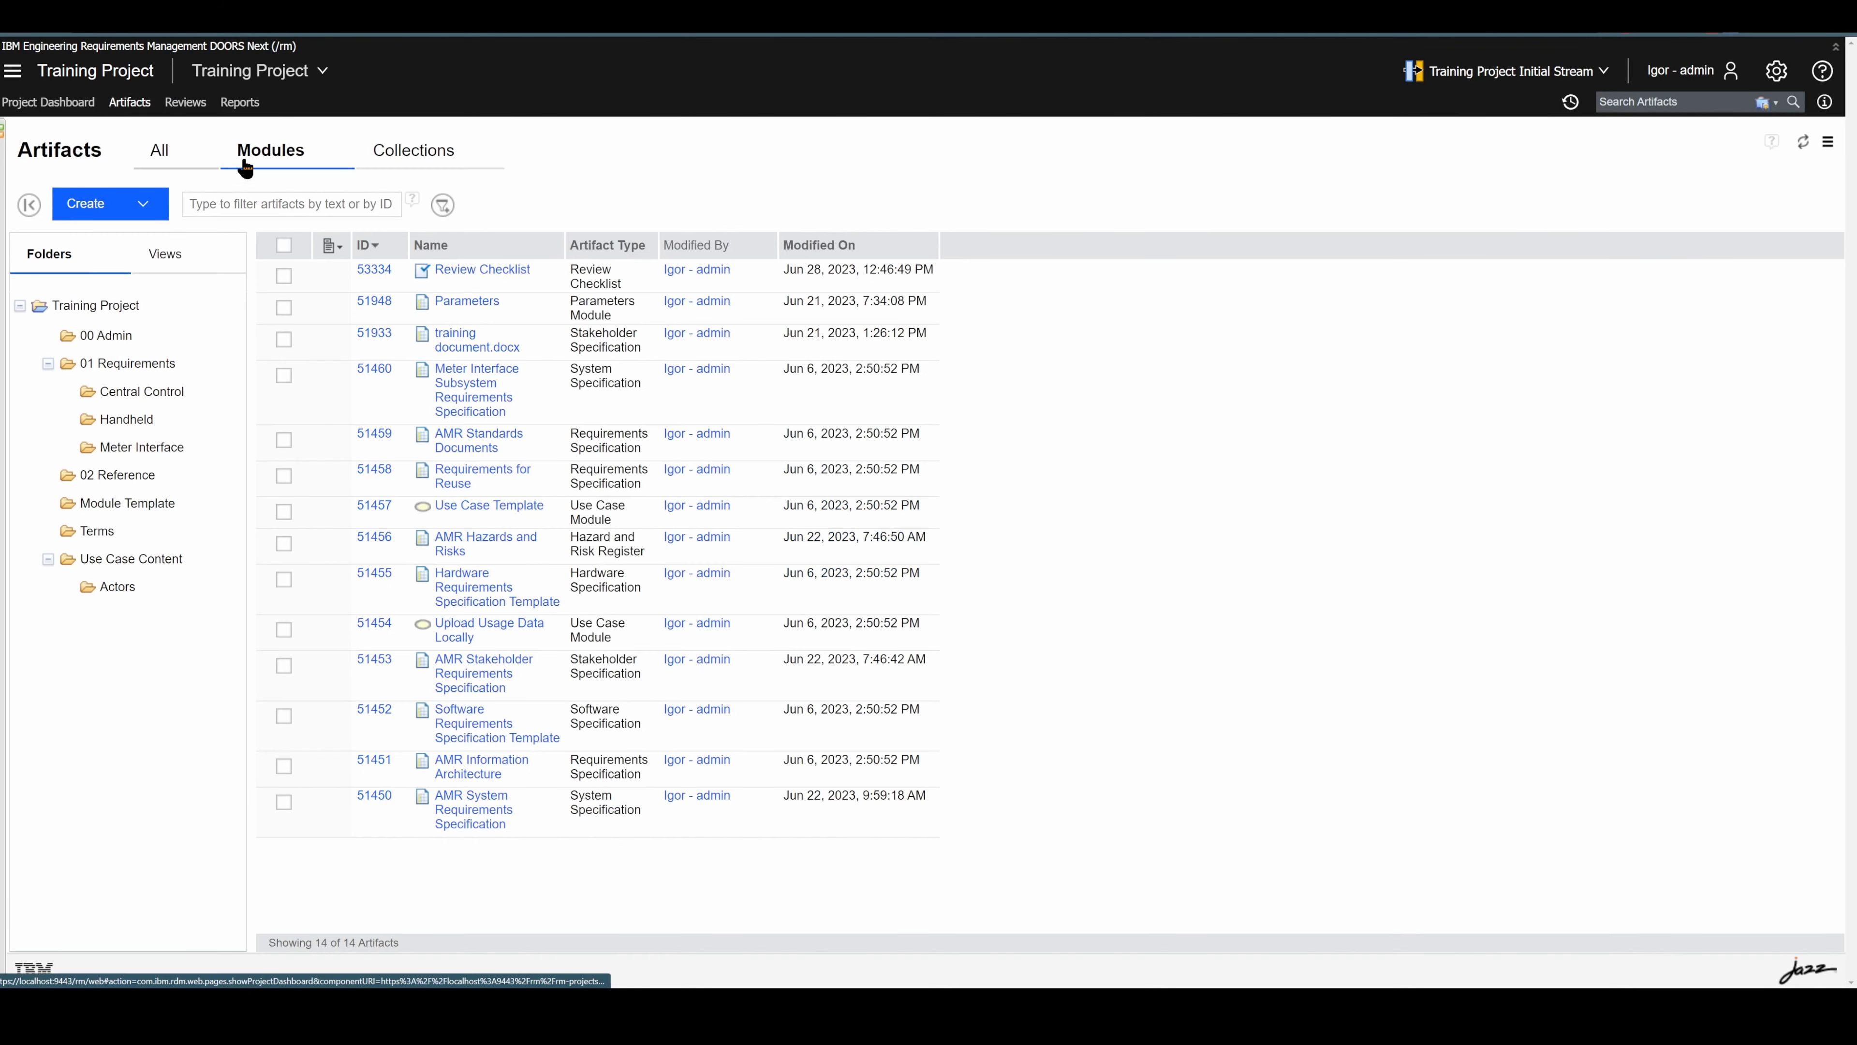
{"action": "left_click", "coordinate": [465, 685]}
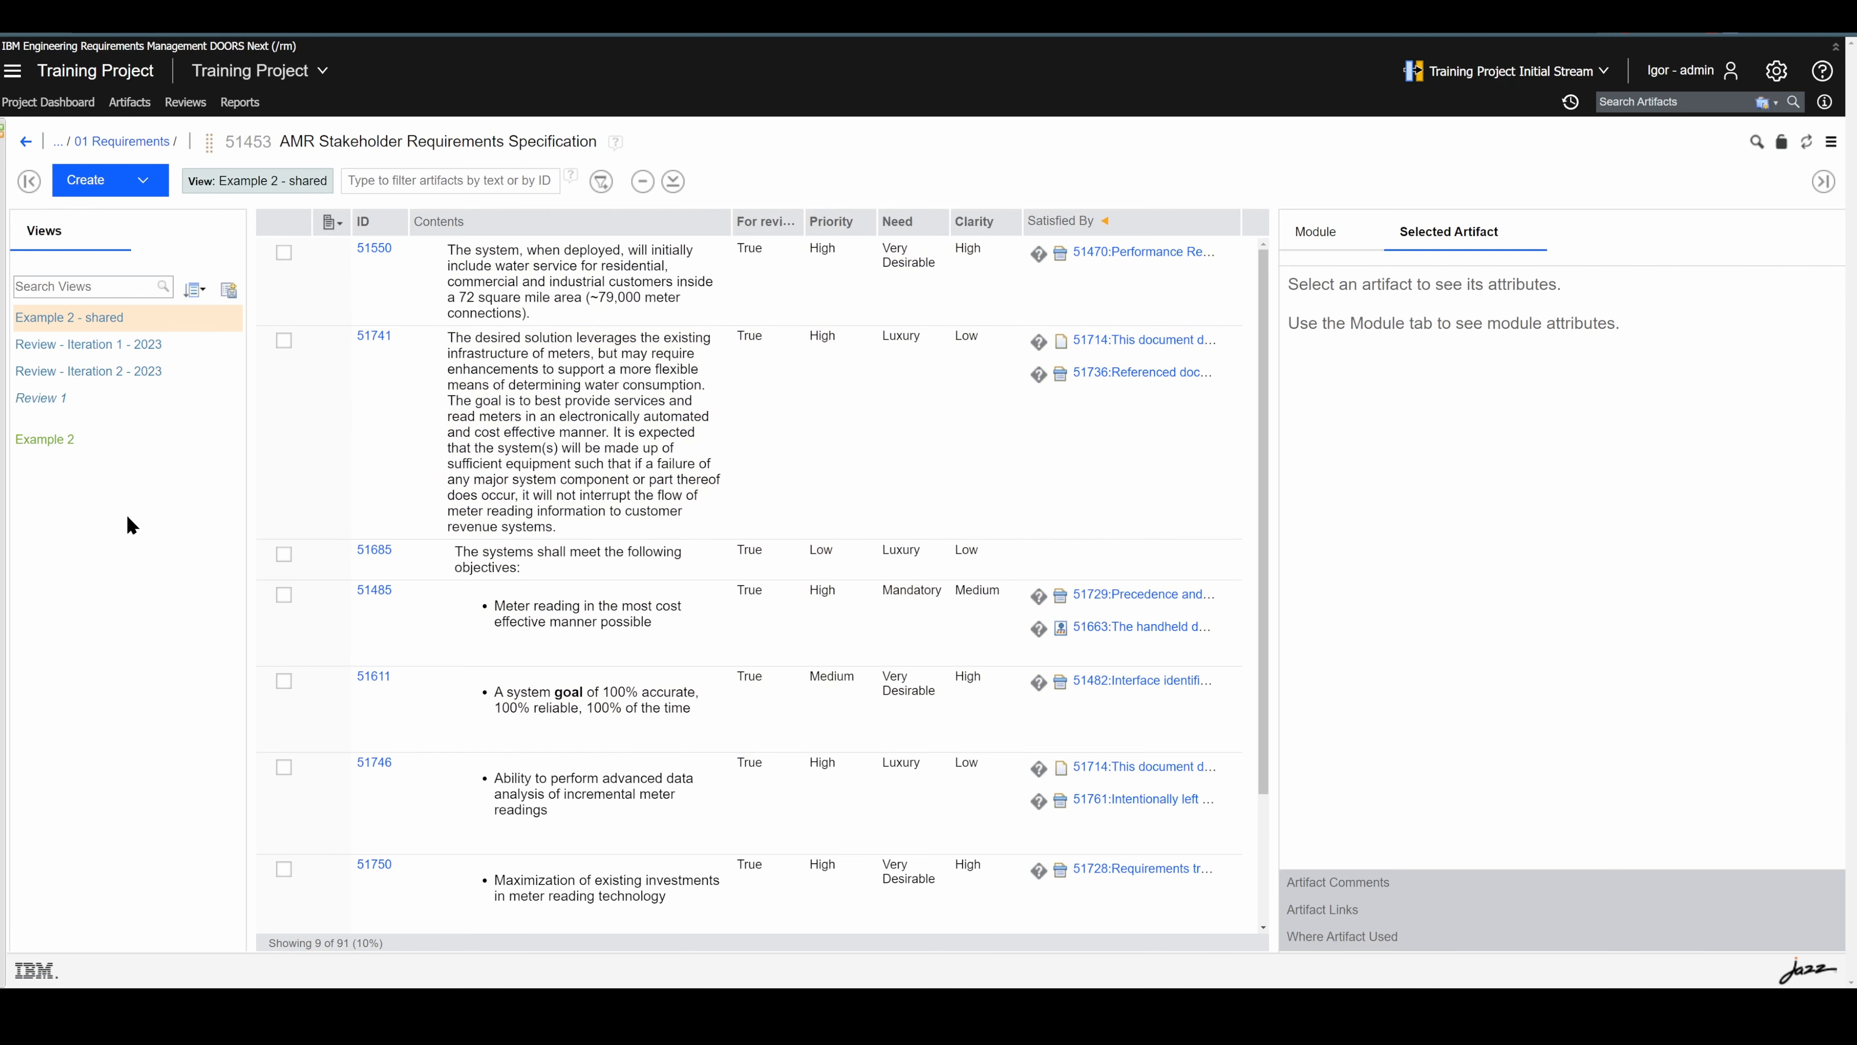
{"action": "left_click", "coordinate": [100, 324]}
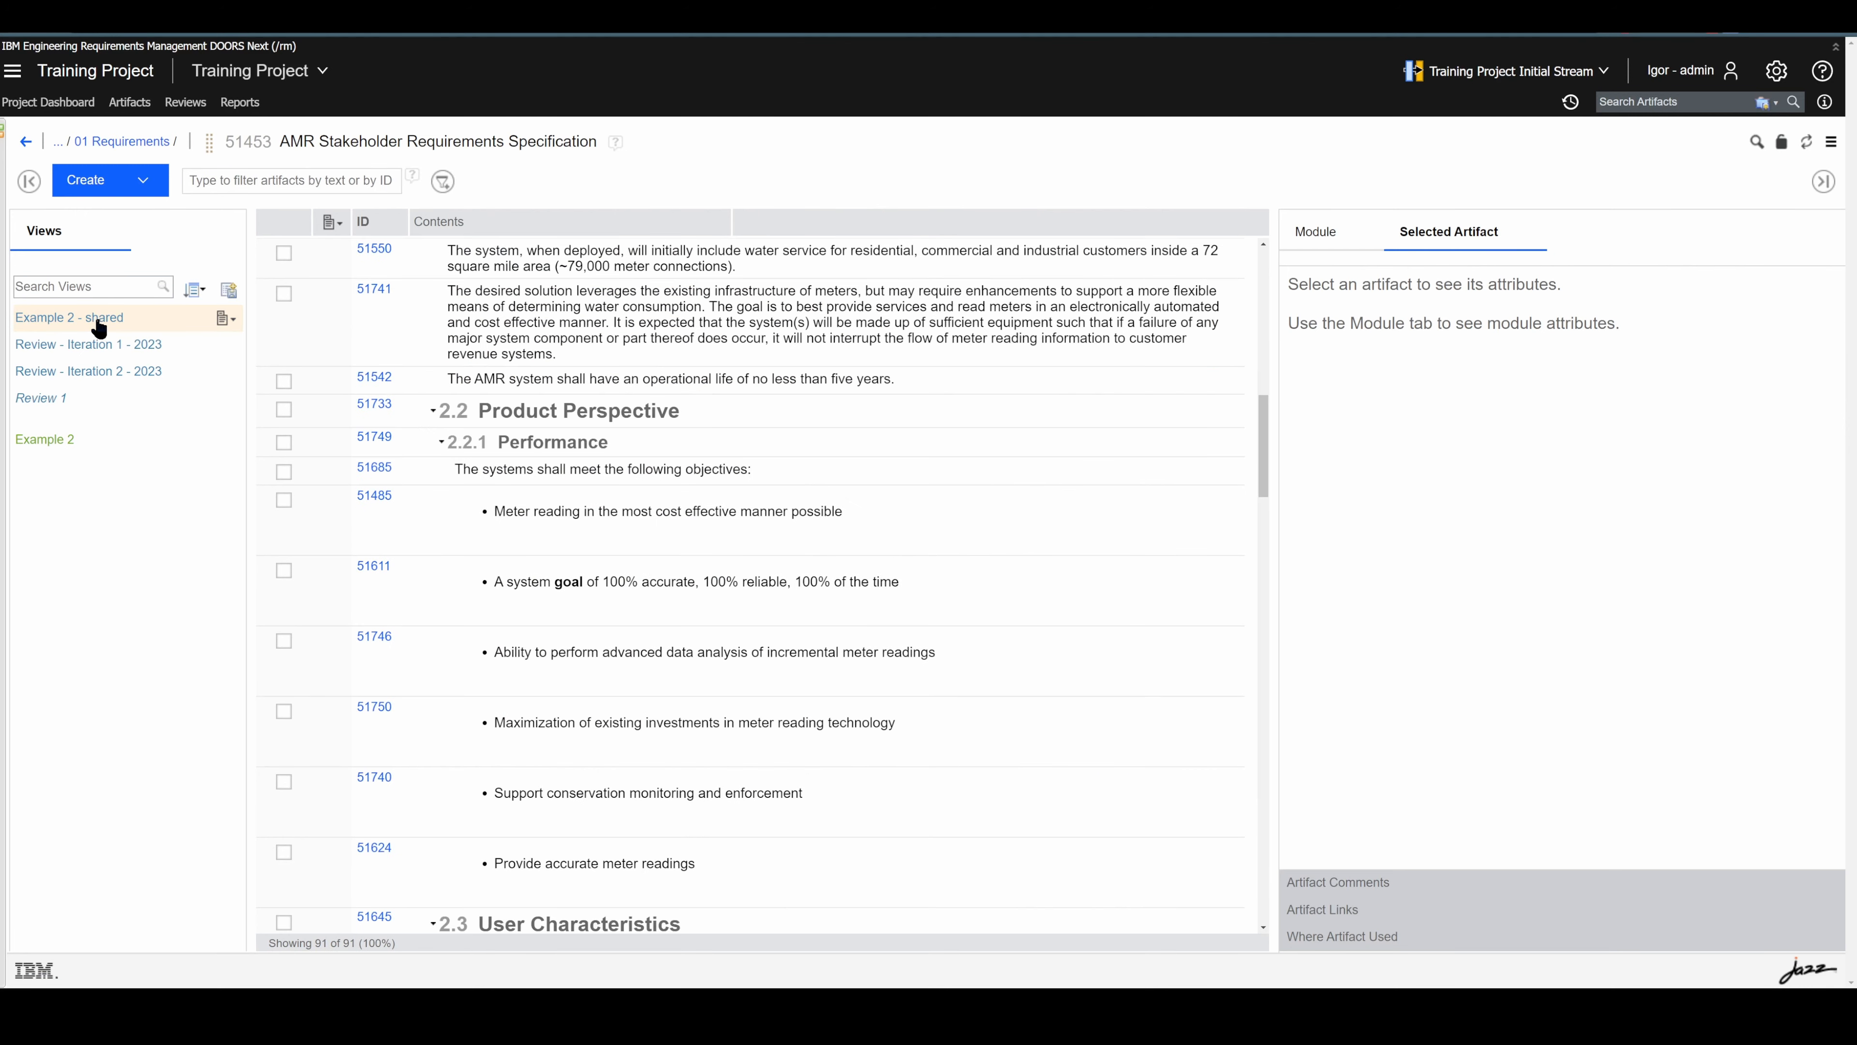
{"action": "left_click", "coordinate": [100, 326]}
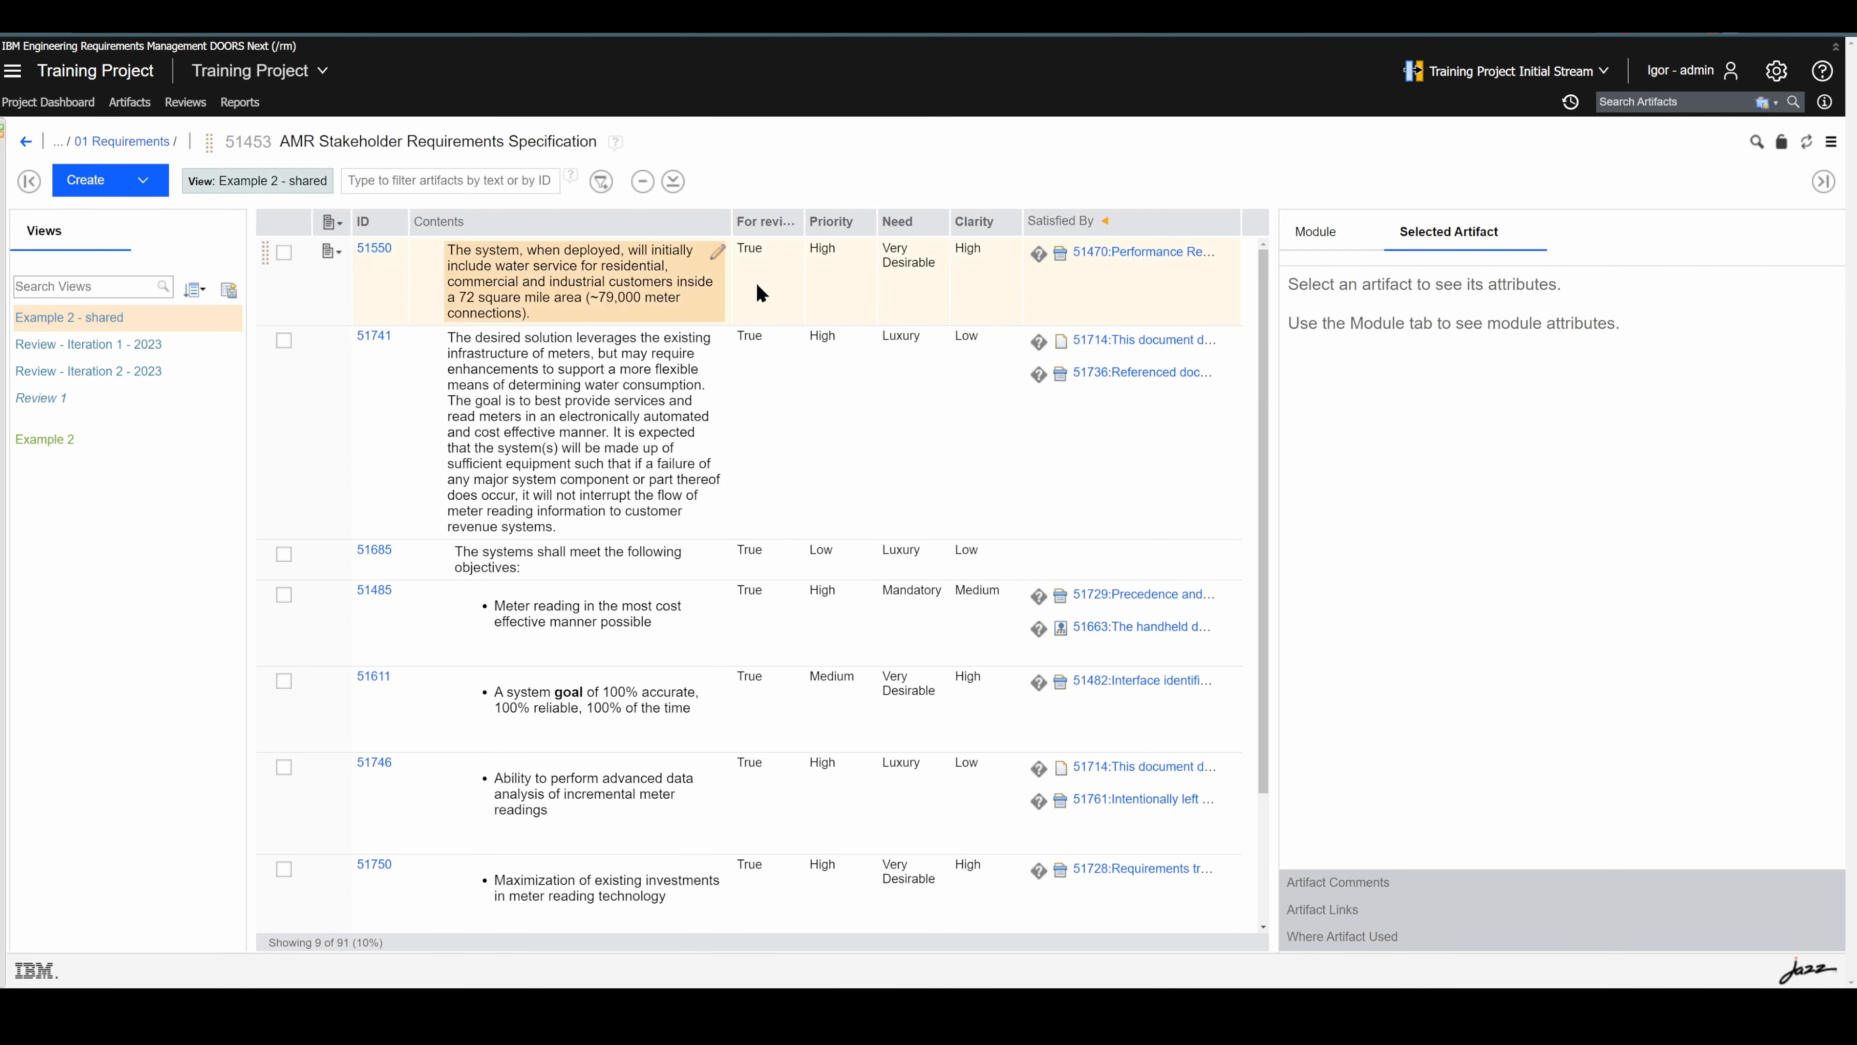
- Create a Book-layout PDF document of the module with comments, attributes, inserted artifact titles and all embedded artifacts maximized
{"action": "left_click", "coordinate": [1831, 142]}
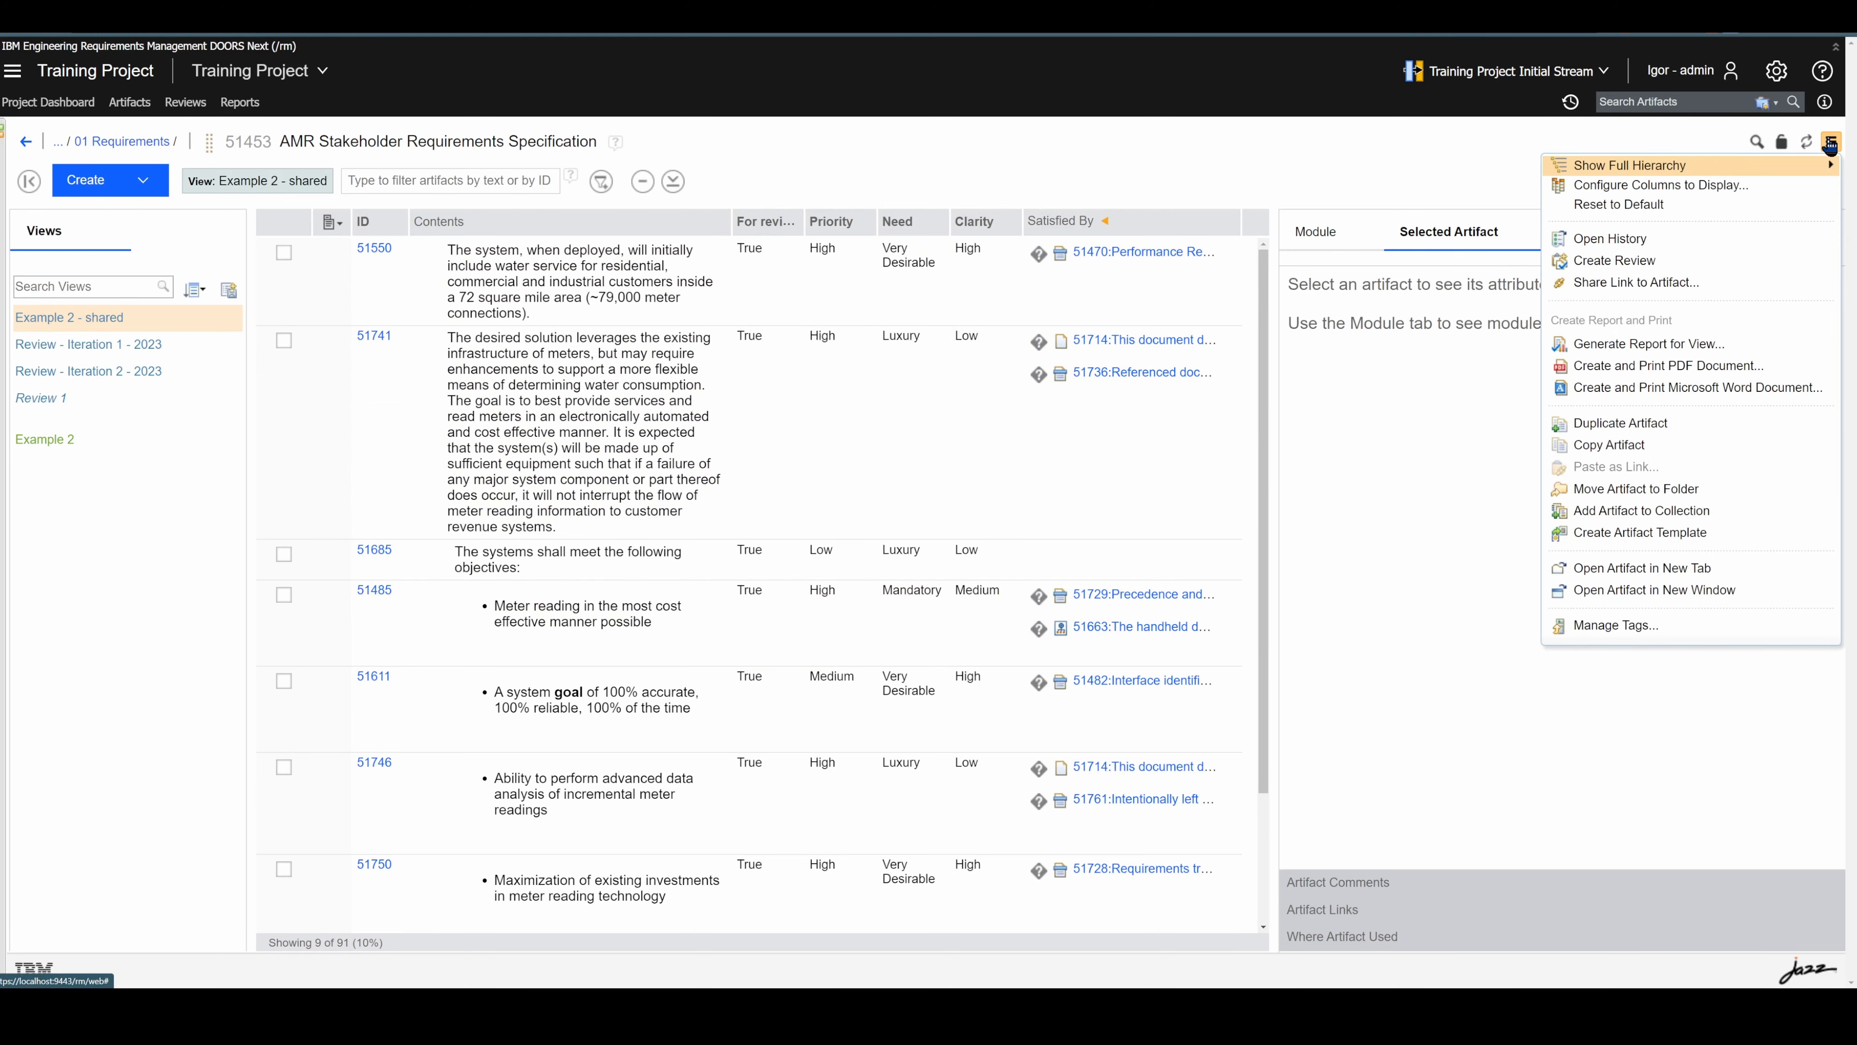
{"action": "left_click", "coordinate": [1686, 366]}
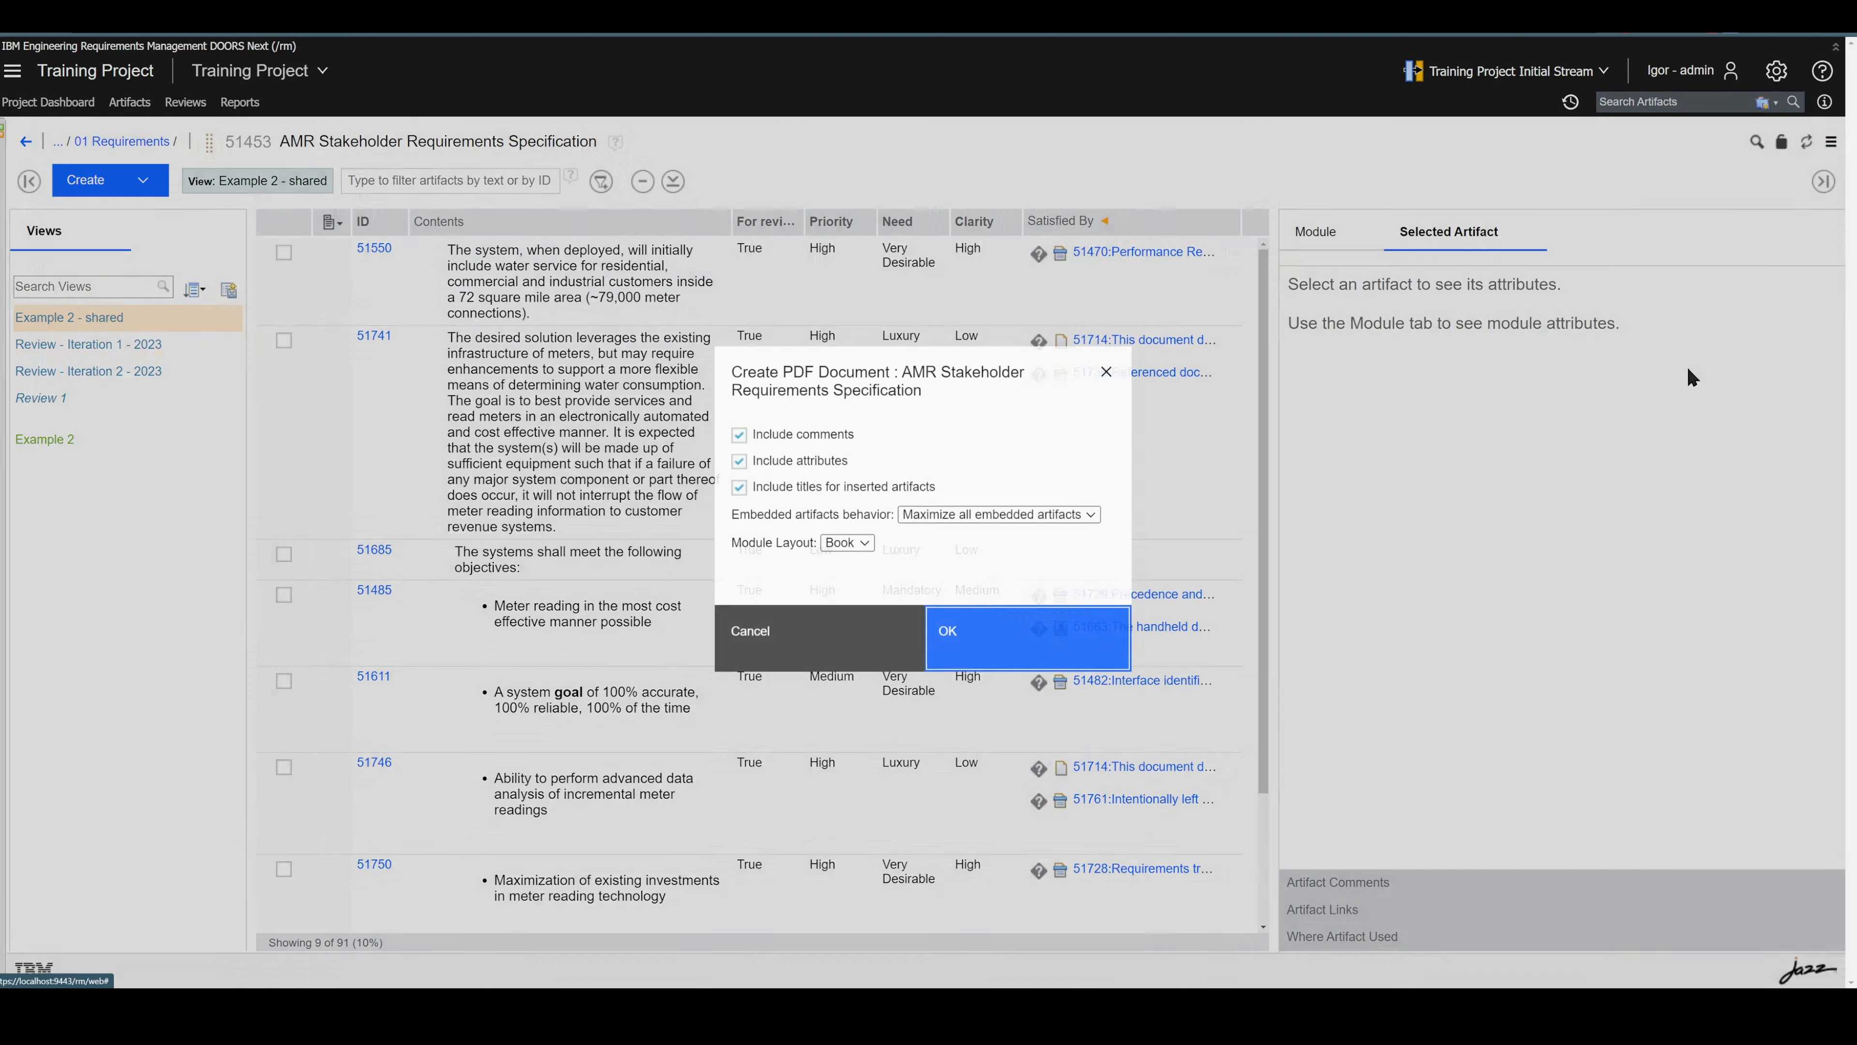
{"action": "left_click", "coordinate": [994, 672]}
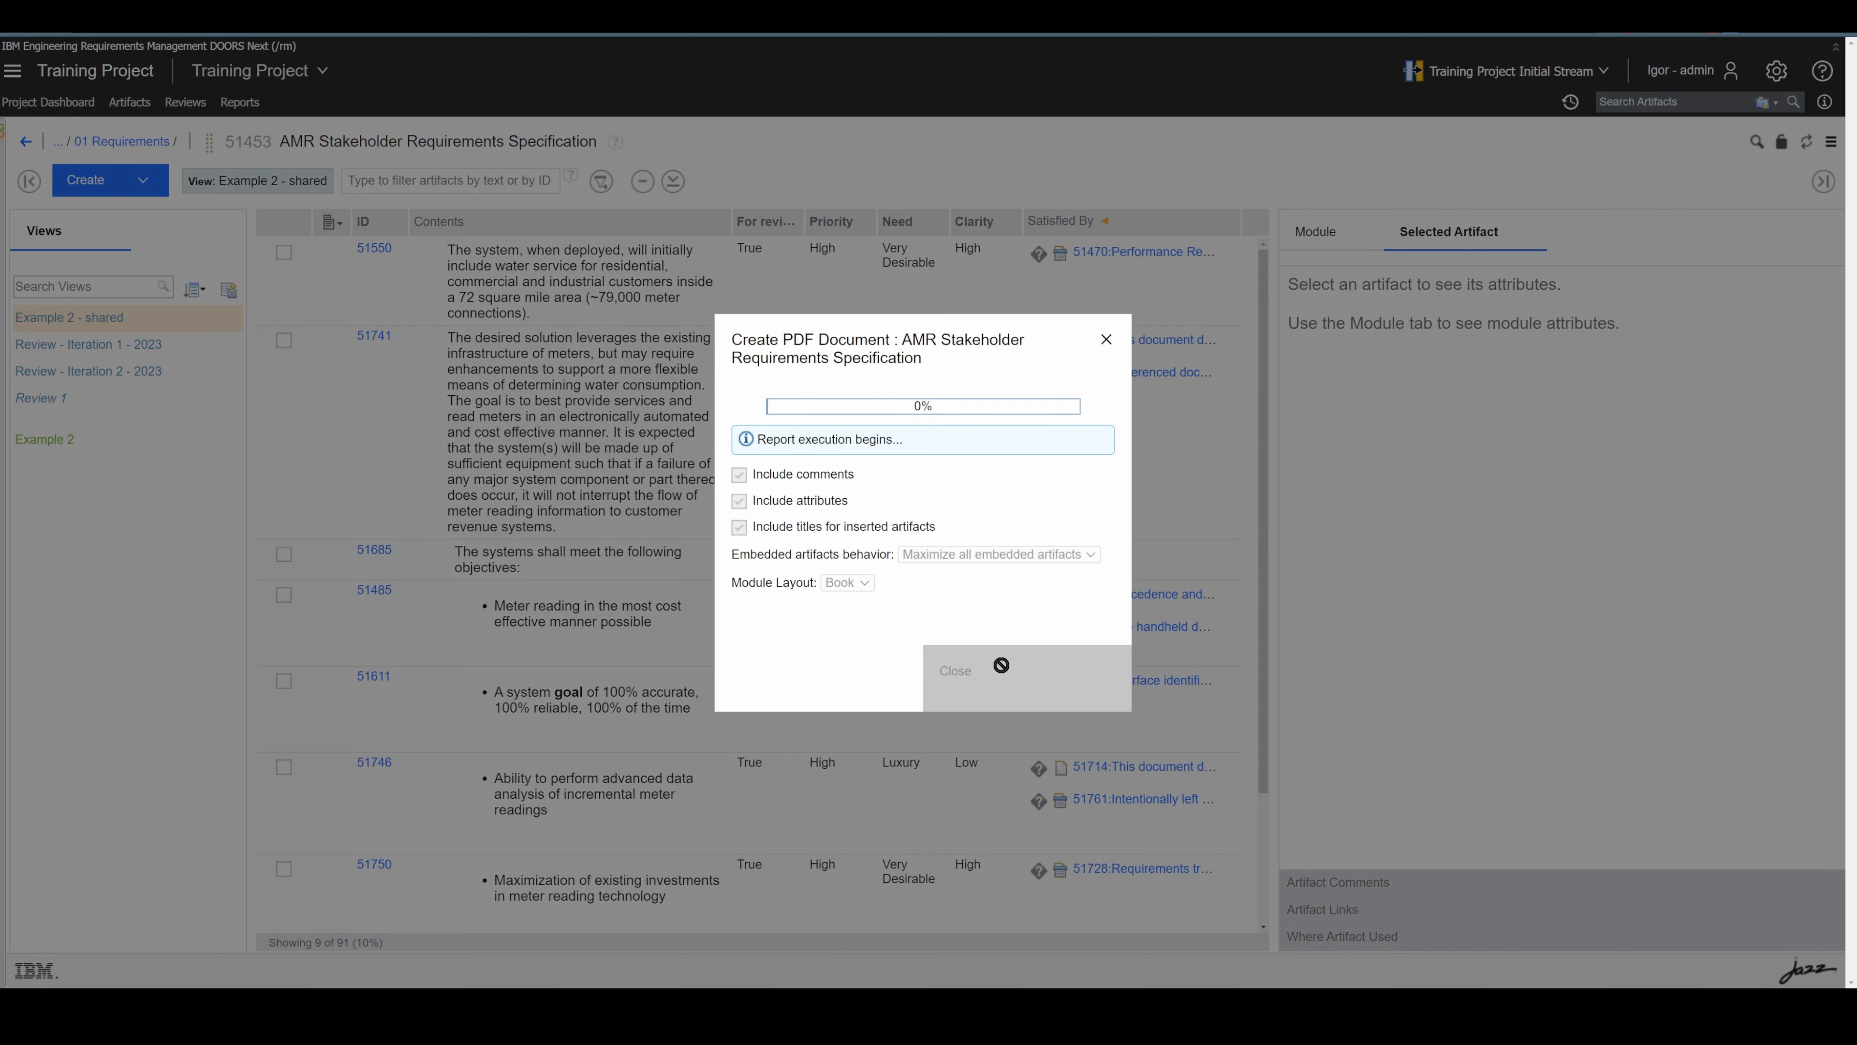
{"action": "left_click", "coordinate": [1001, 667]}
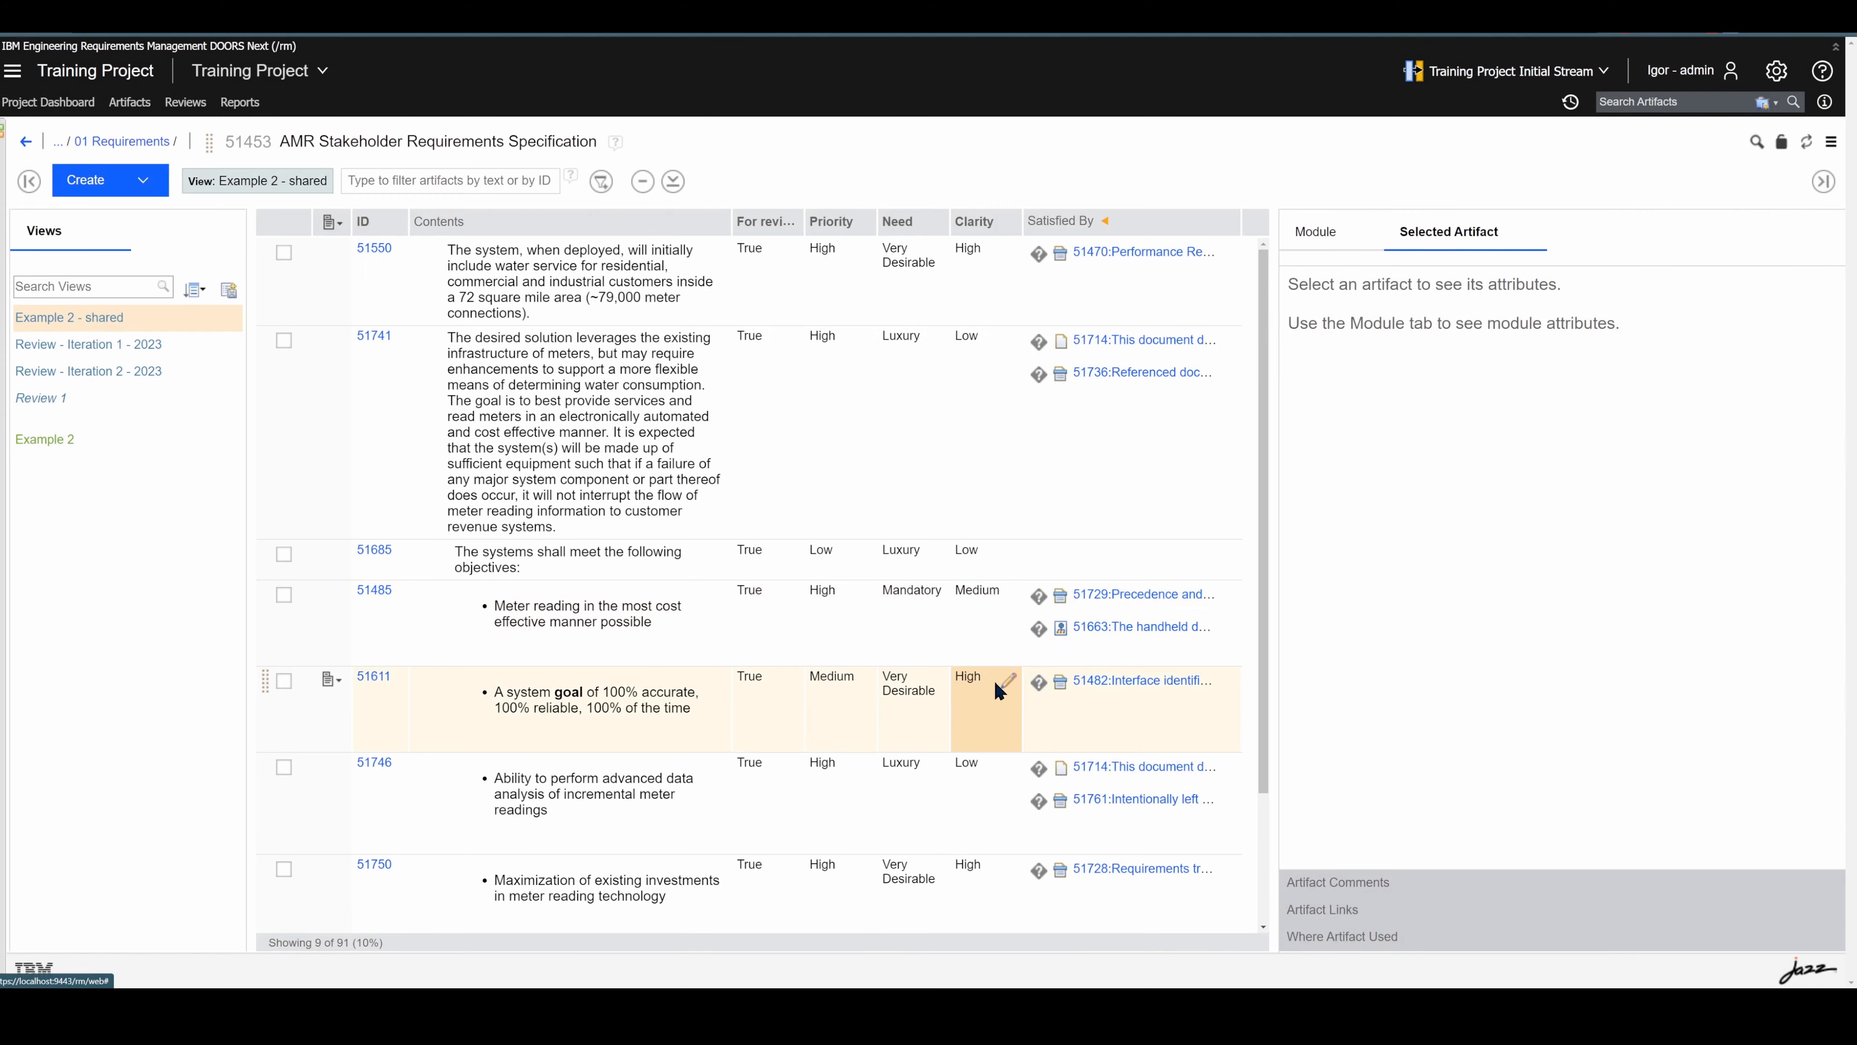
- Examine the report types offered for the current view, comparing Print Module Book with Print Module Table
{"action": "left_click", "coordinate": [1831, 141]}
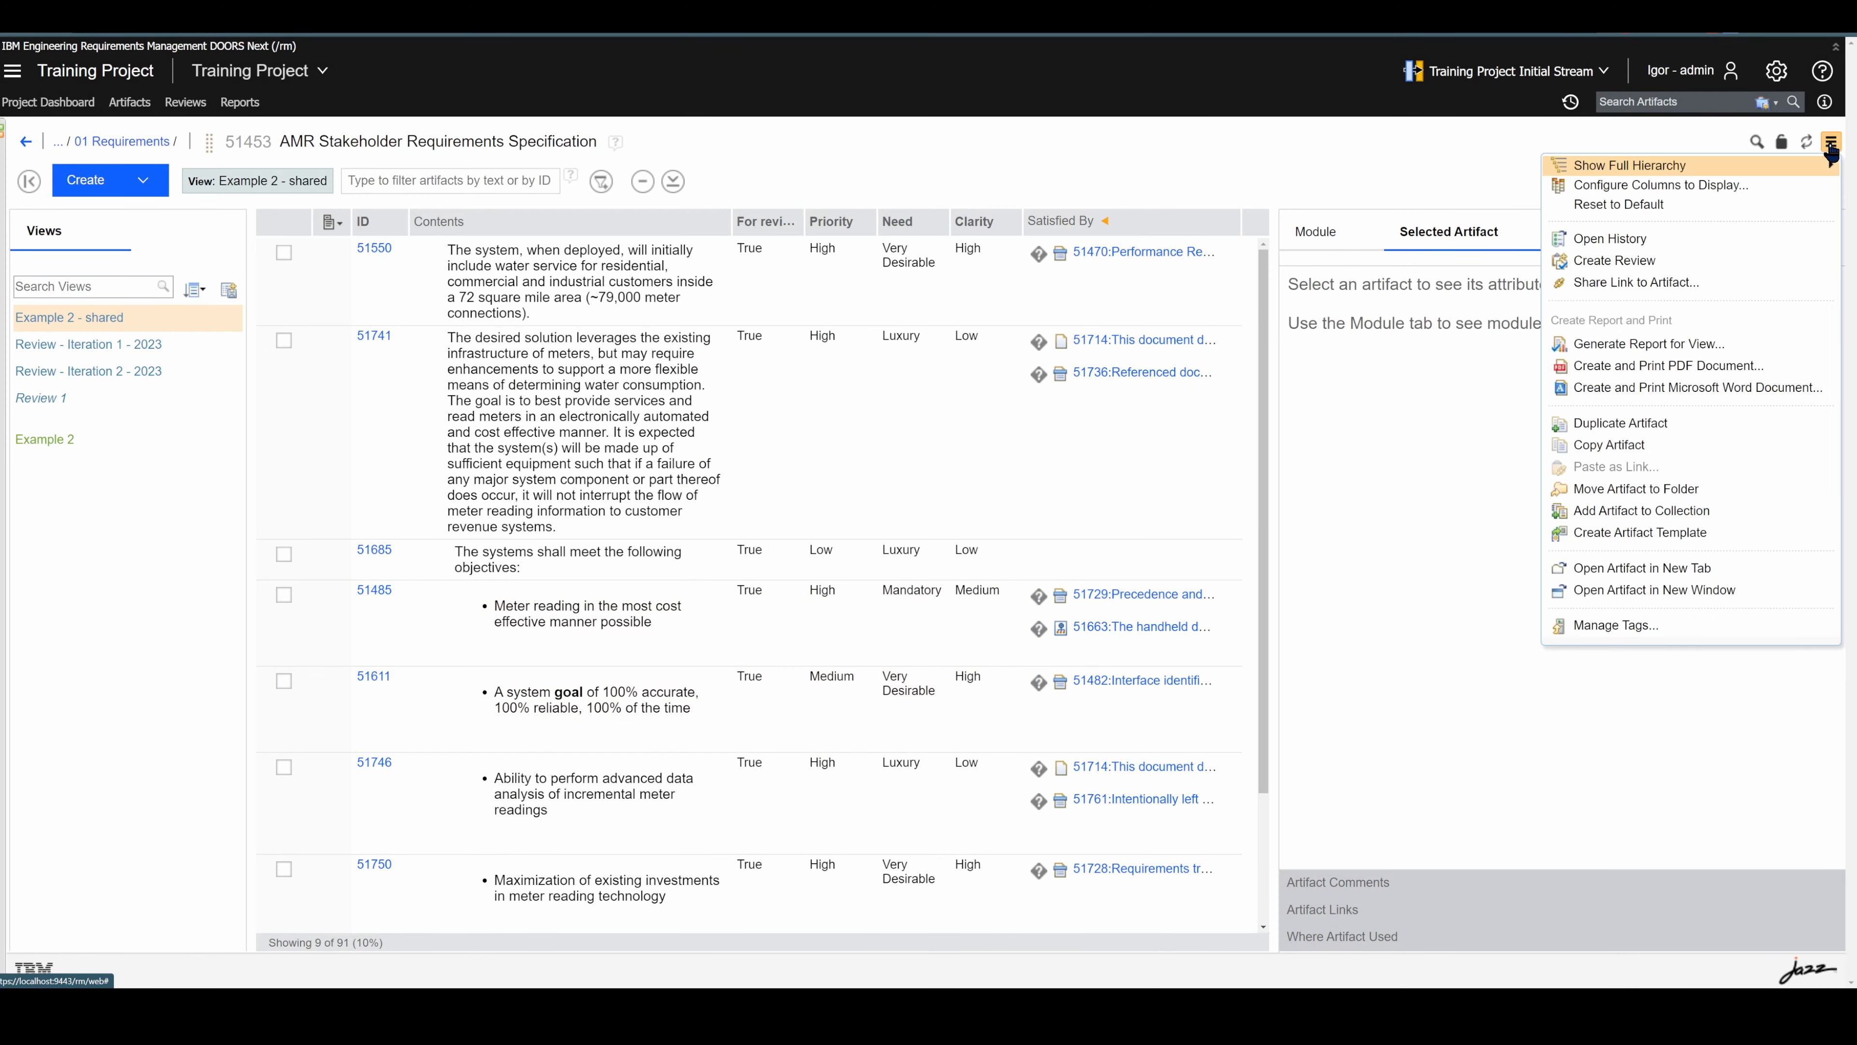
{"action": "left_click", "coordinate": [1737, 352]}
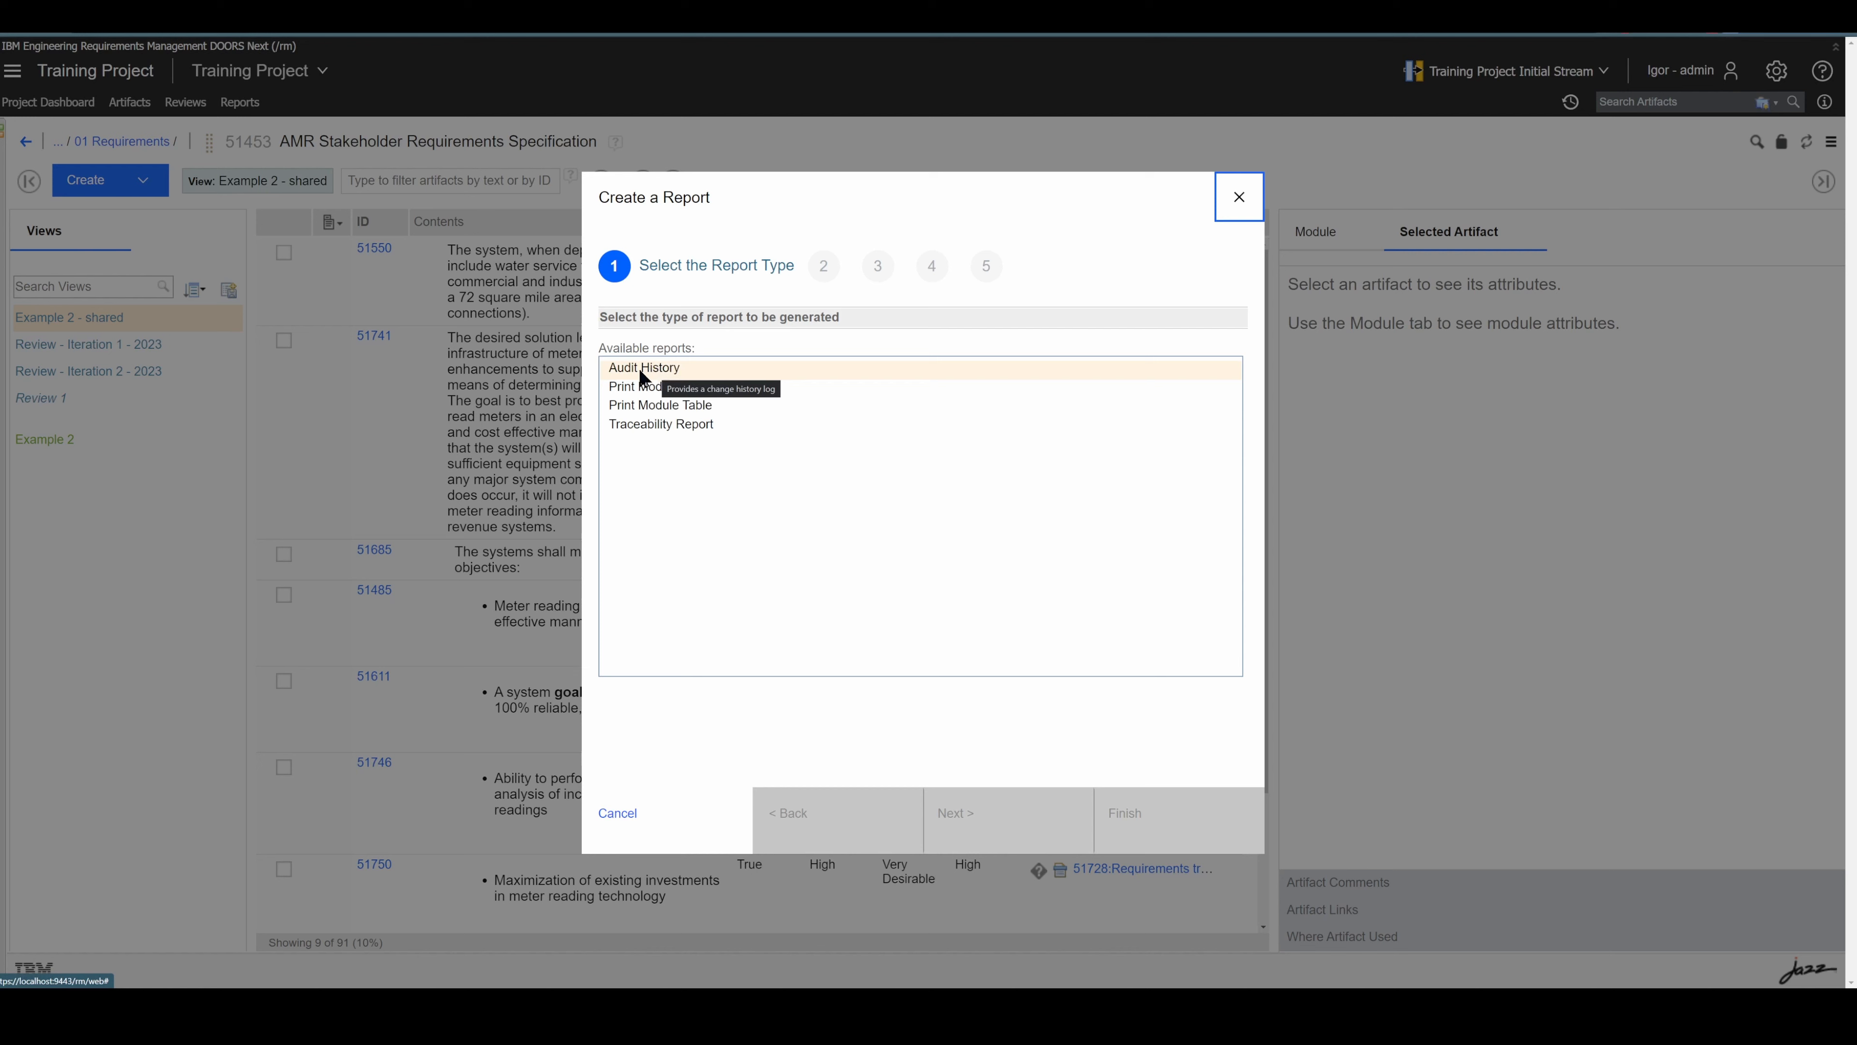
{"action": "left_click", "coordinate": [652, 396]}
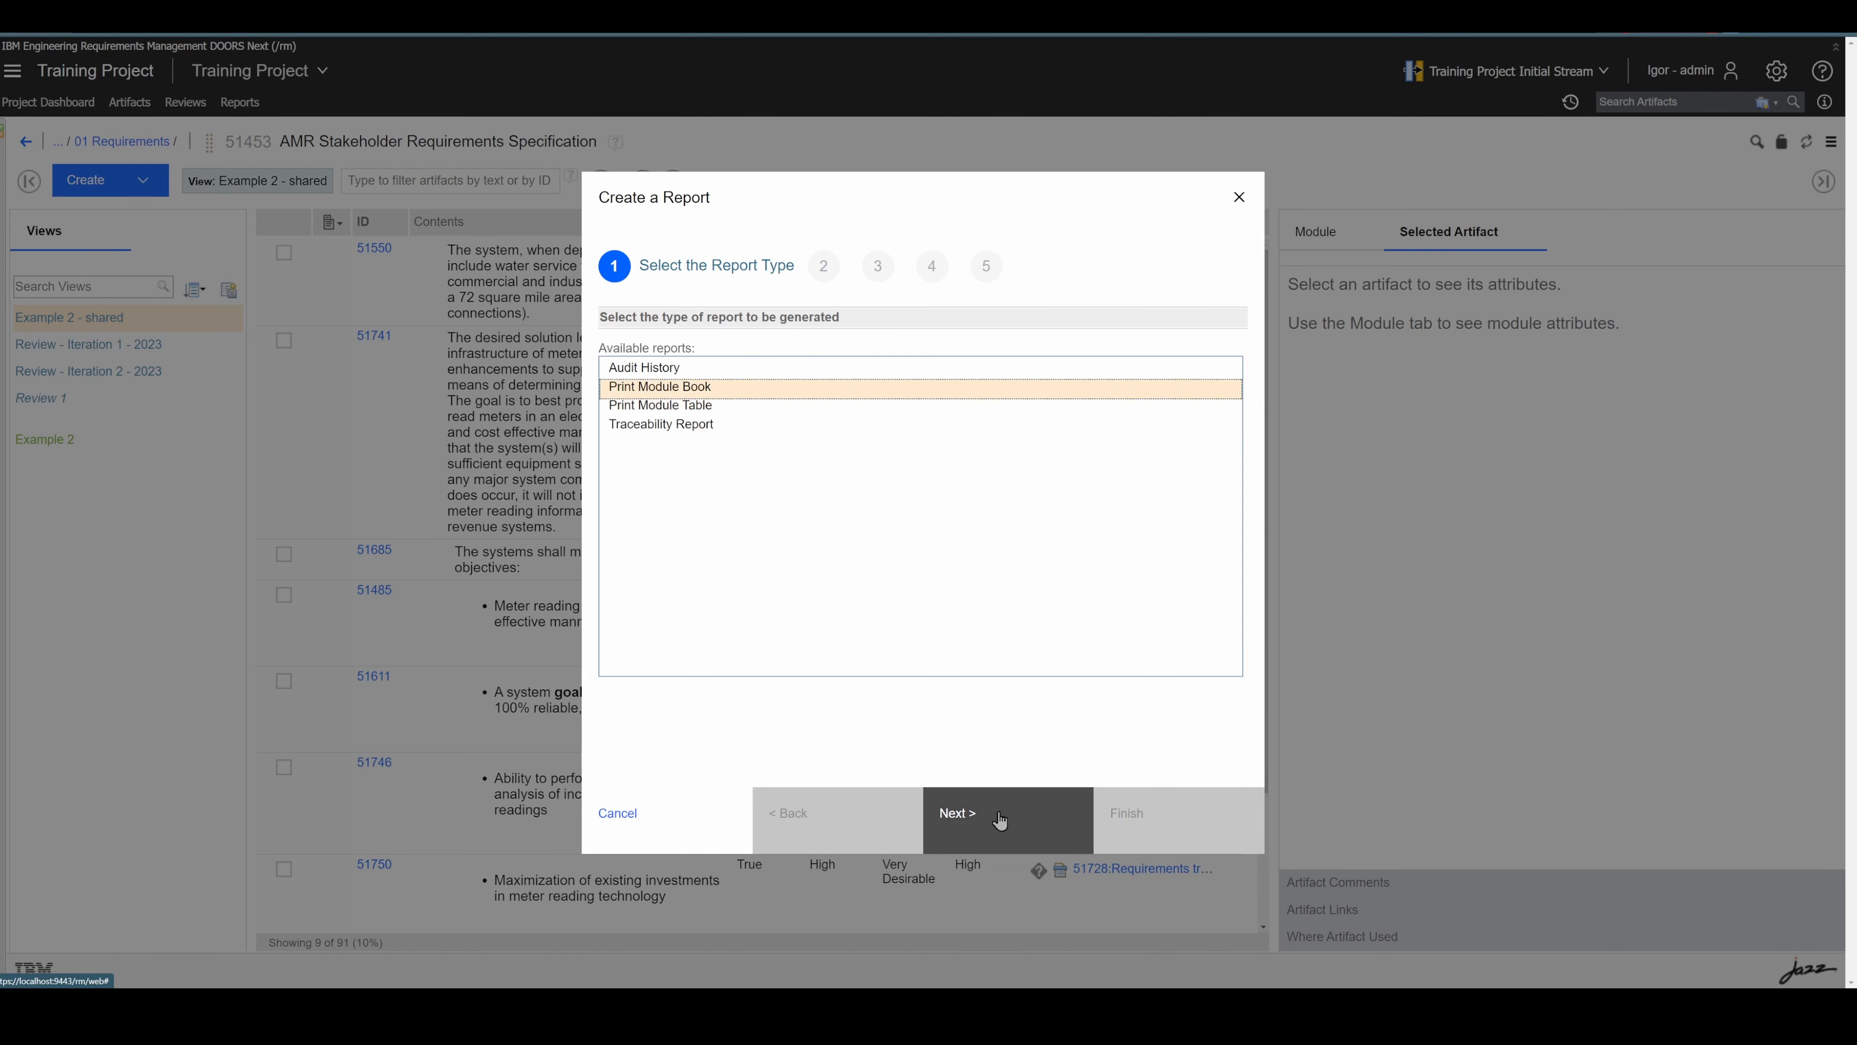
{"action": "left_click", "coordinate": [649, 410]}
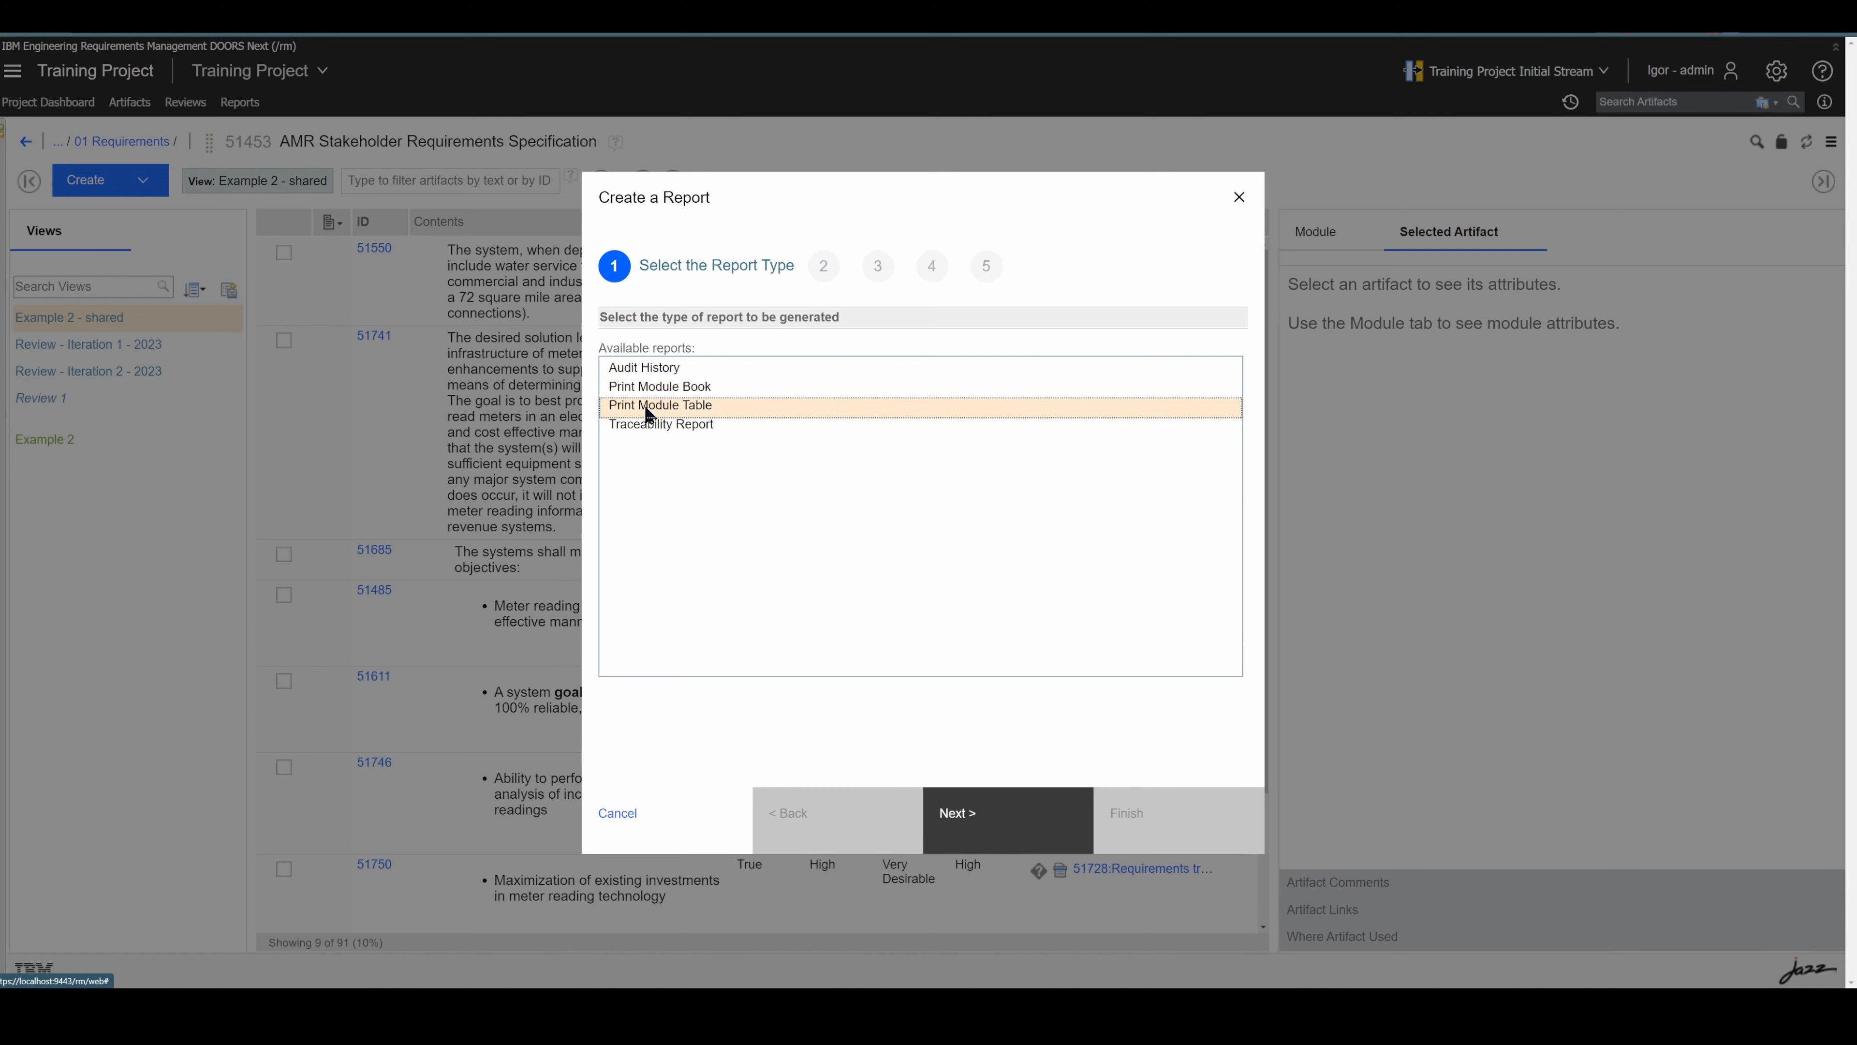
{"action": "left_click", "coordinate": [677, 390]}
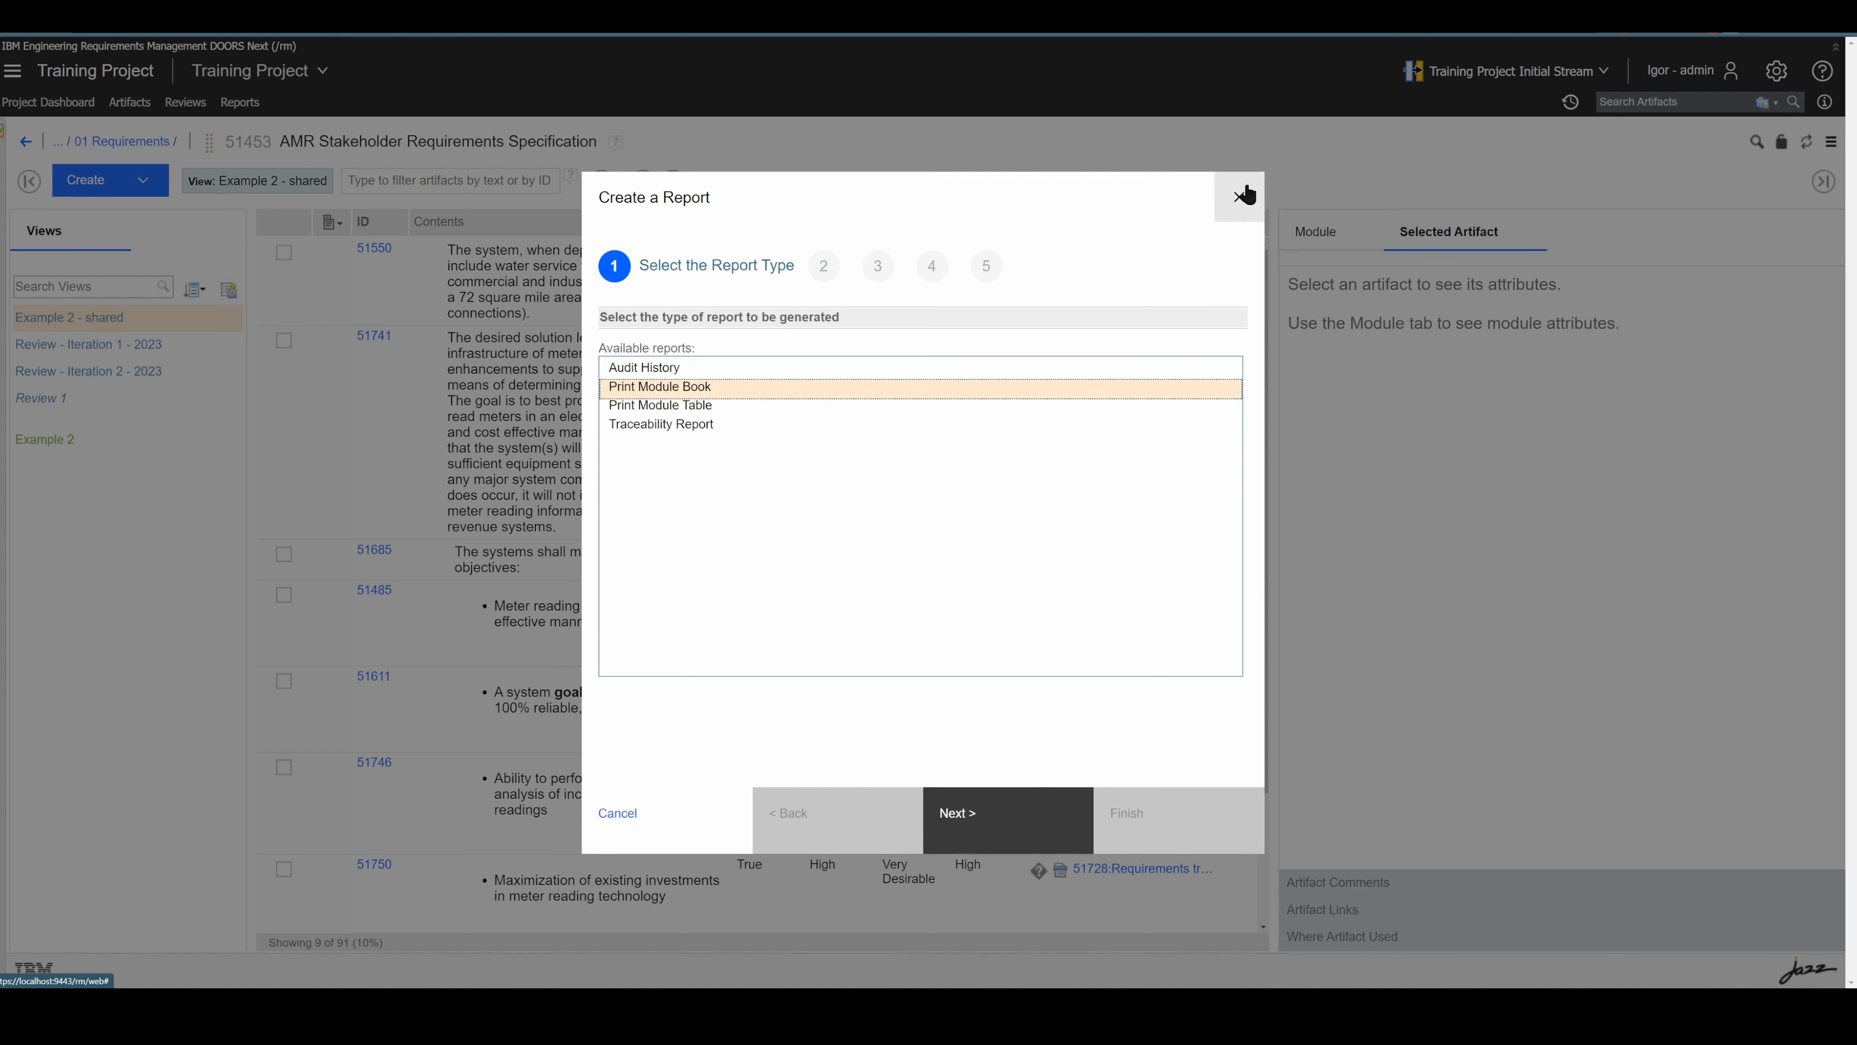
{"action": "left_click", "coordinate": [1239, 196]}
- Select artifact 51550 in the module and examine its full list of attributes
{"action": "left_click", "coordinate": [1823, 182]}
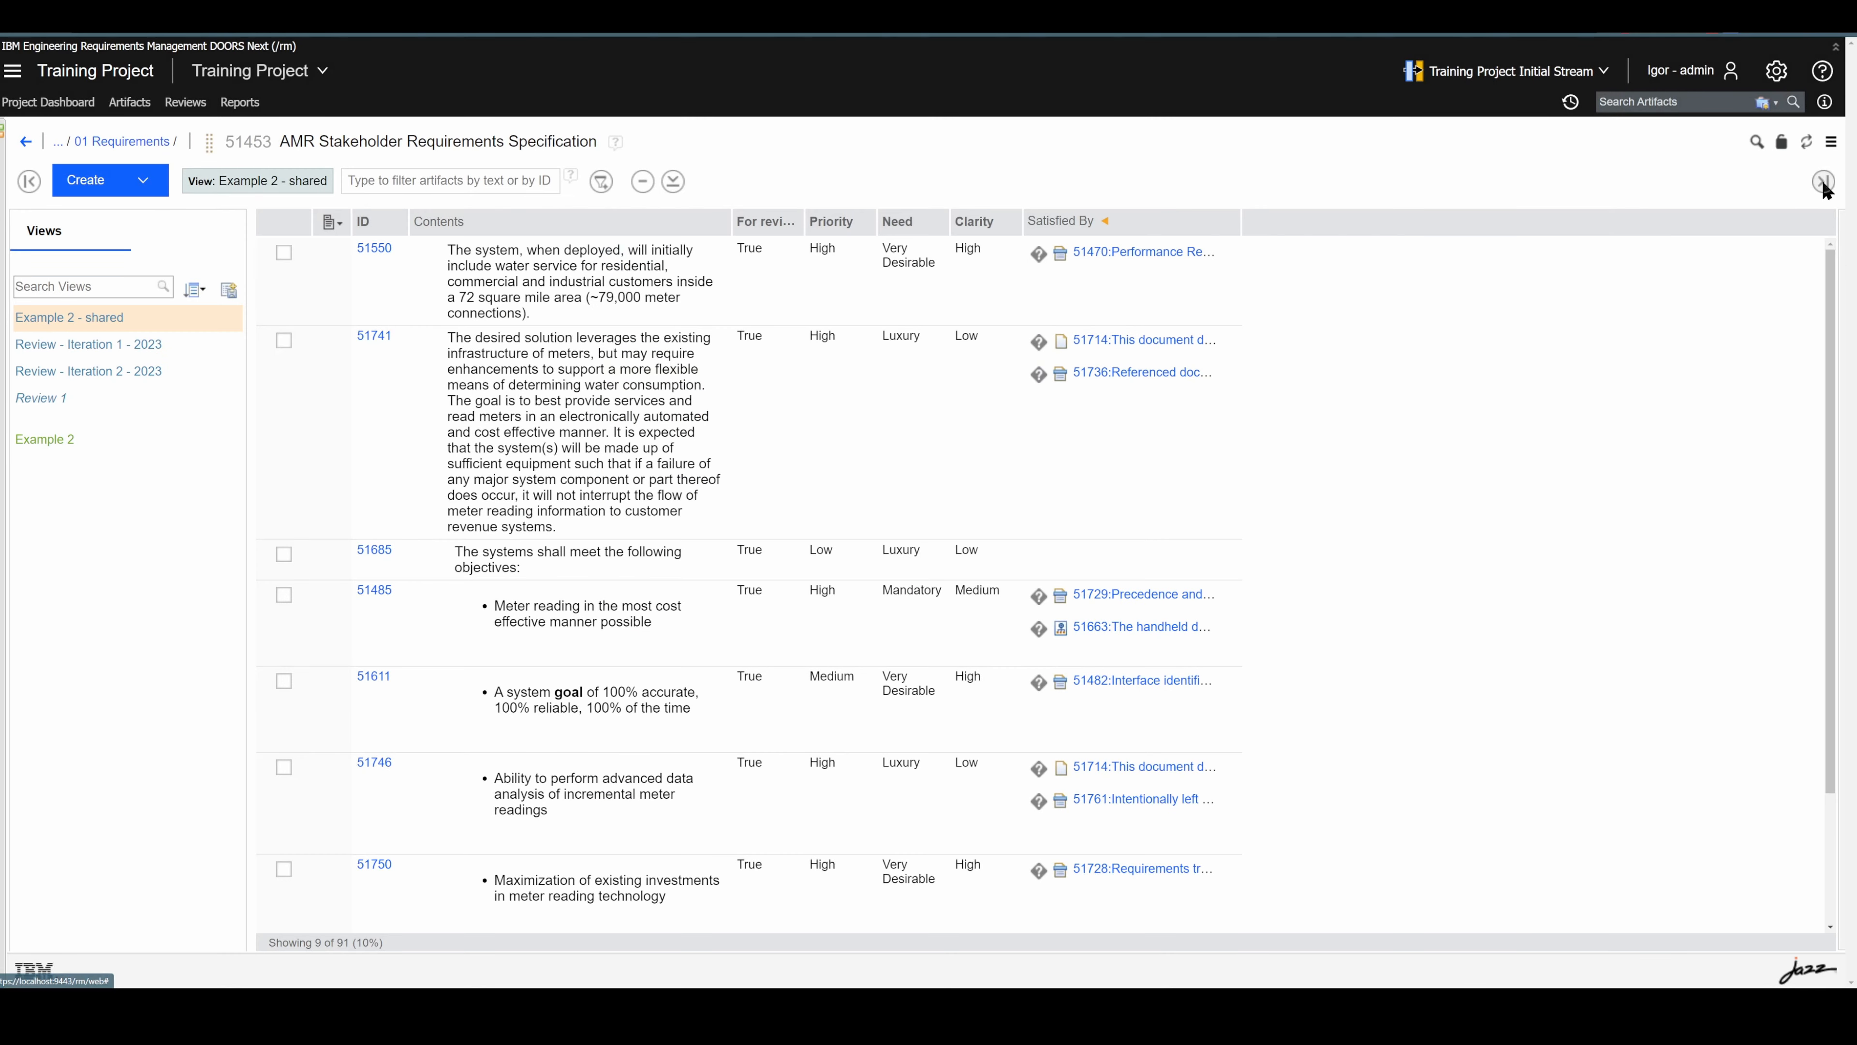
{"action": "left_click", "coordinate": [1824, 183]}
{"action": "left_click", "coordinate": [601, 299]}
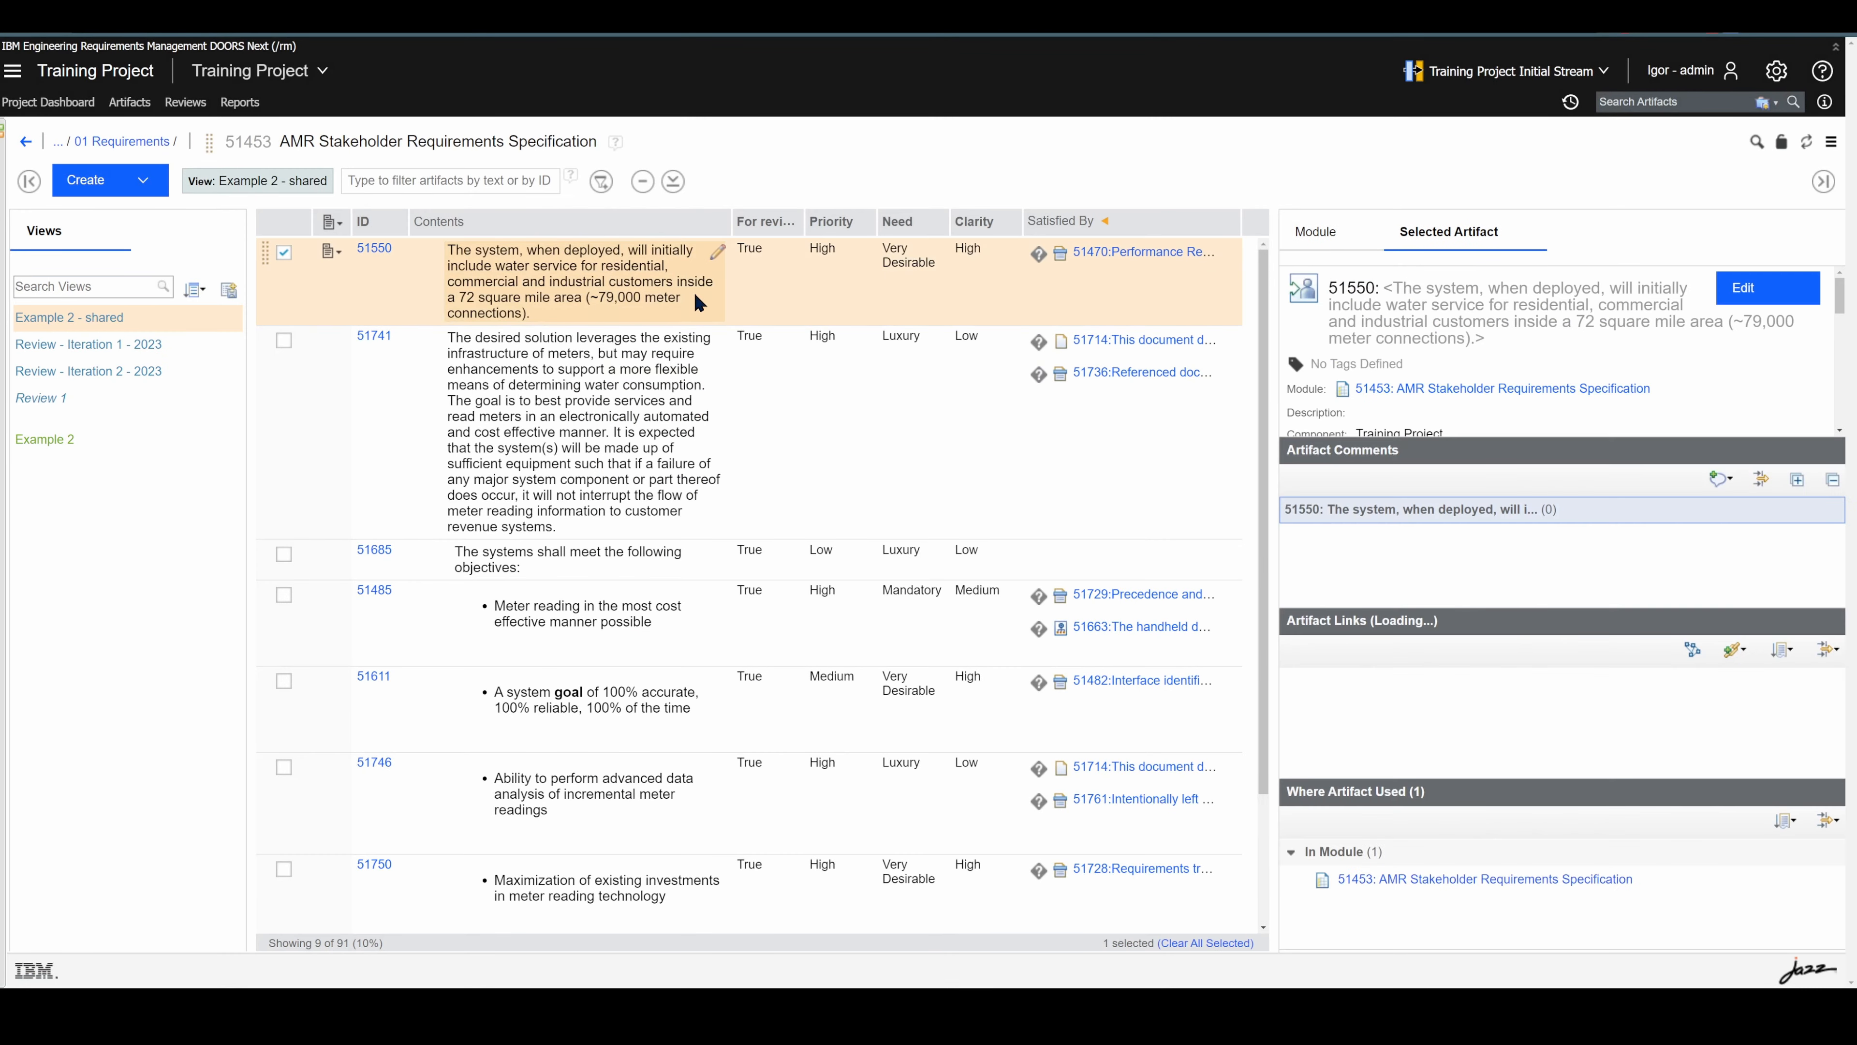
{"action": "scroll", "coordinate": [1431, 289], "scroll_direction": "down", "scroll_amount": 5}
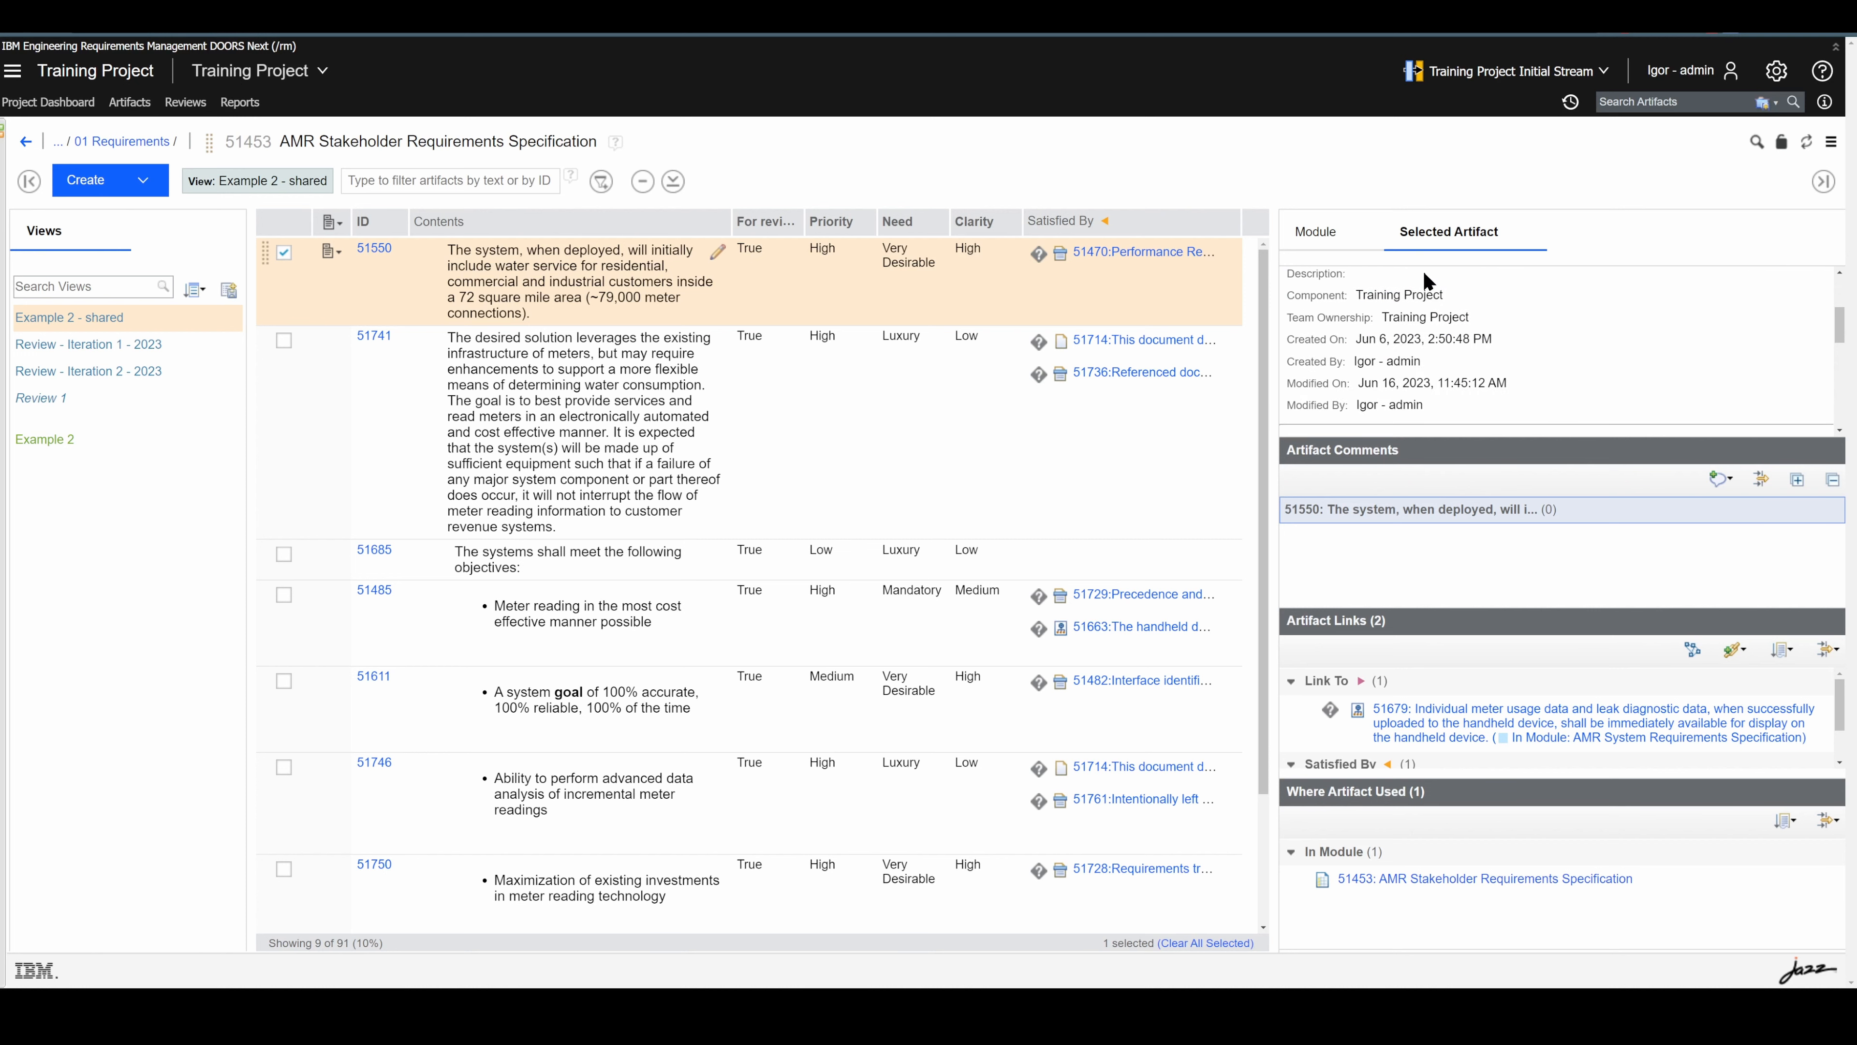
{"action": "scroll", "coordinate": [1405, 312], "scroll_direction": "down", "scroll_amount": 3}
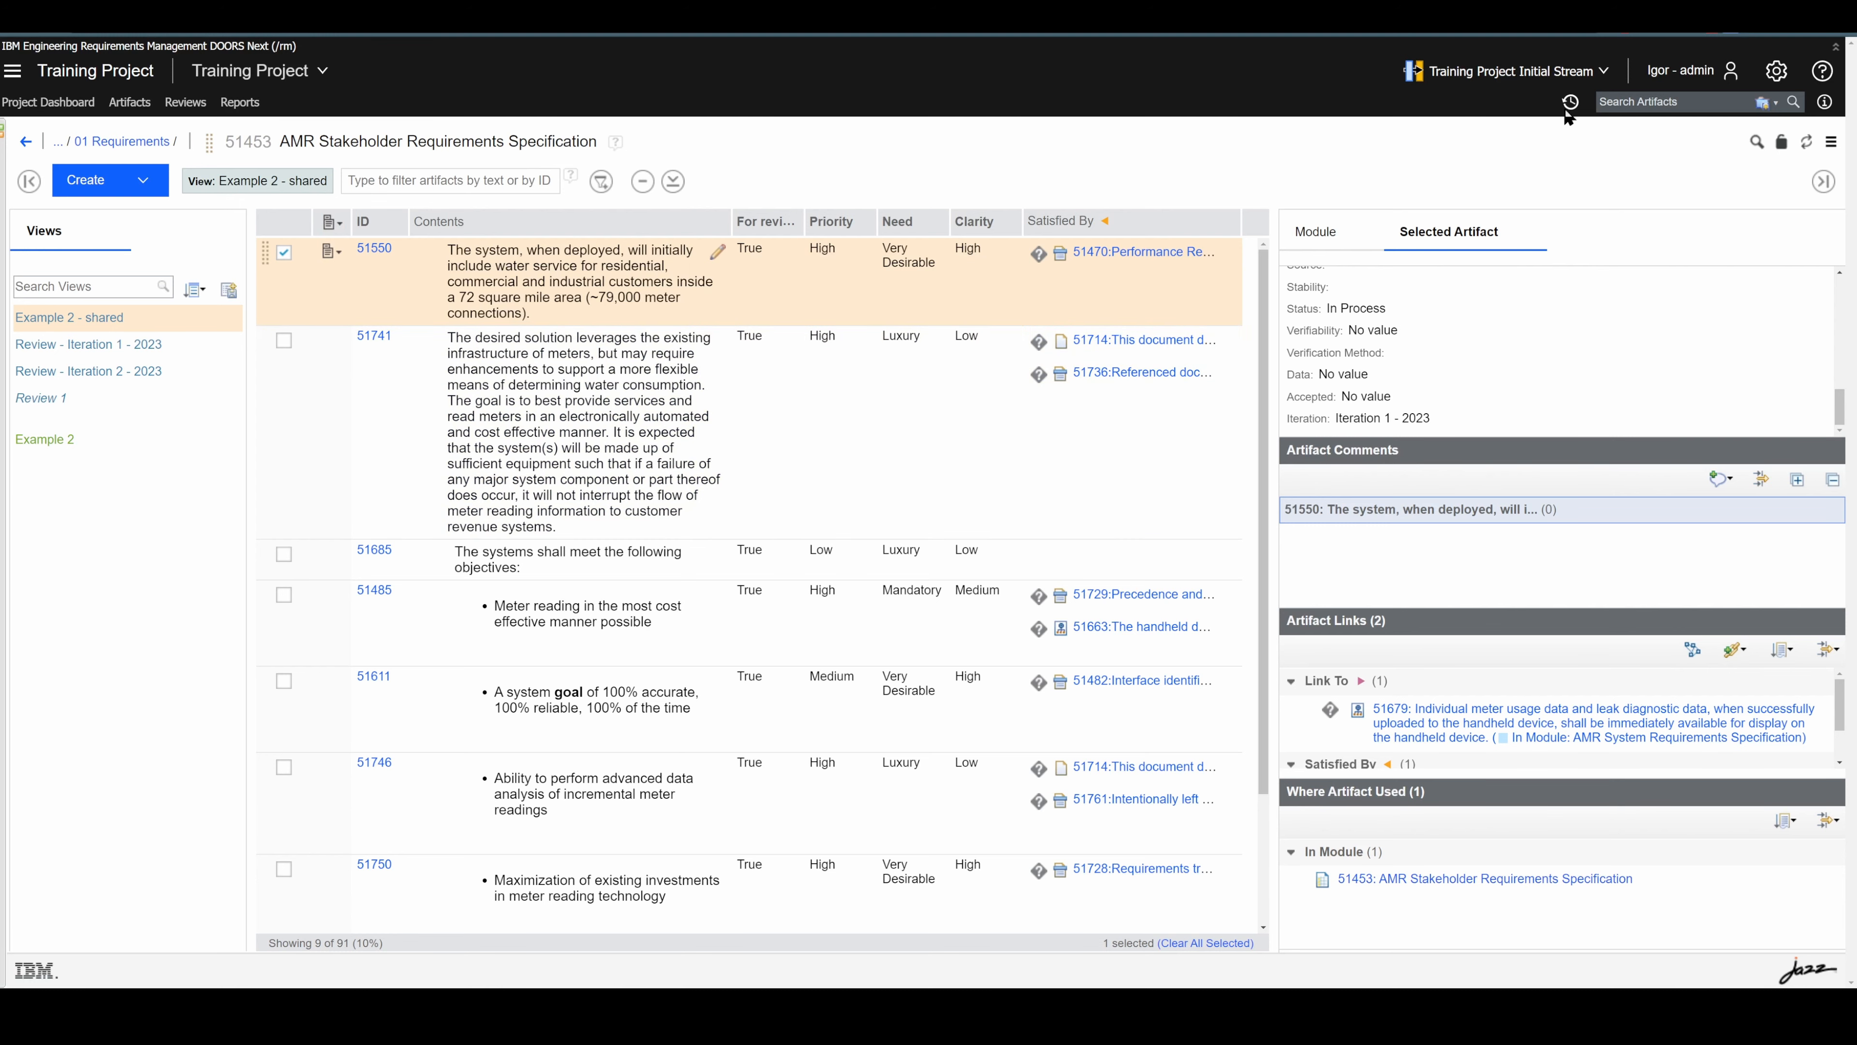
- Start a Print Module Book report for the current view, with AMR Stakeholder Requirements Specification as the included module
{"action": "left_click", "coordinate": [1832, 141]}
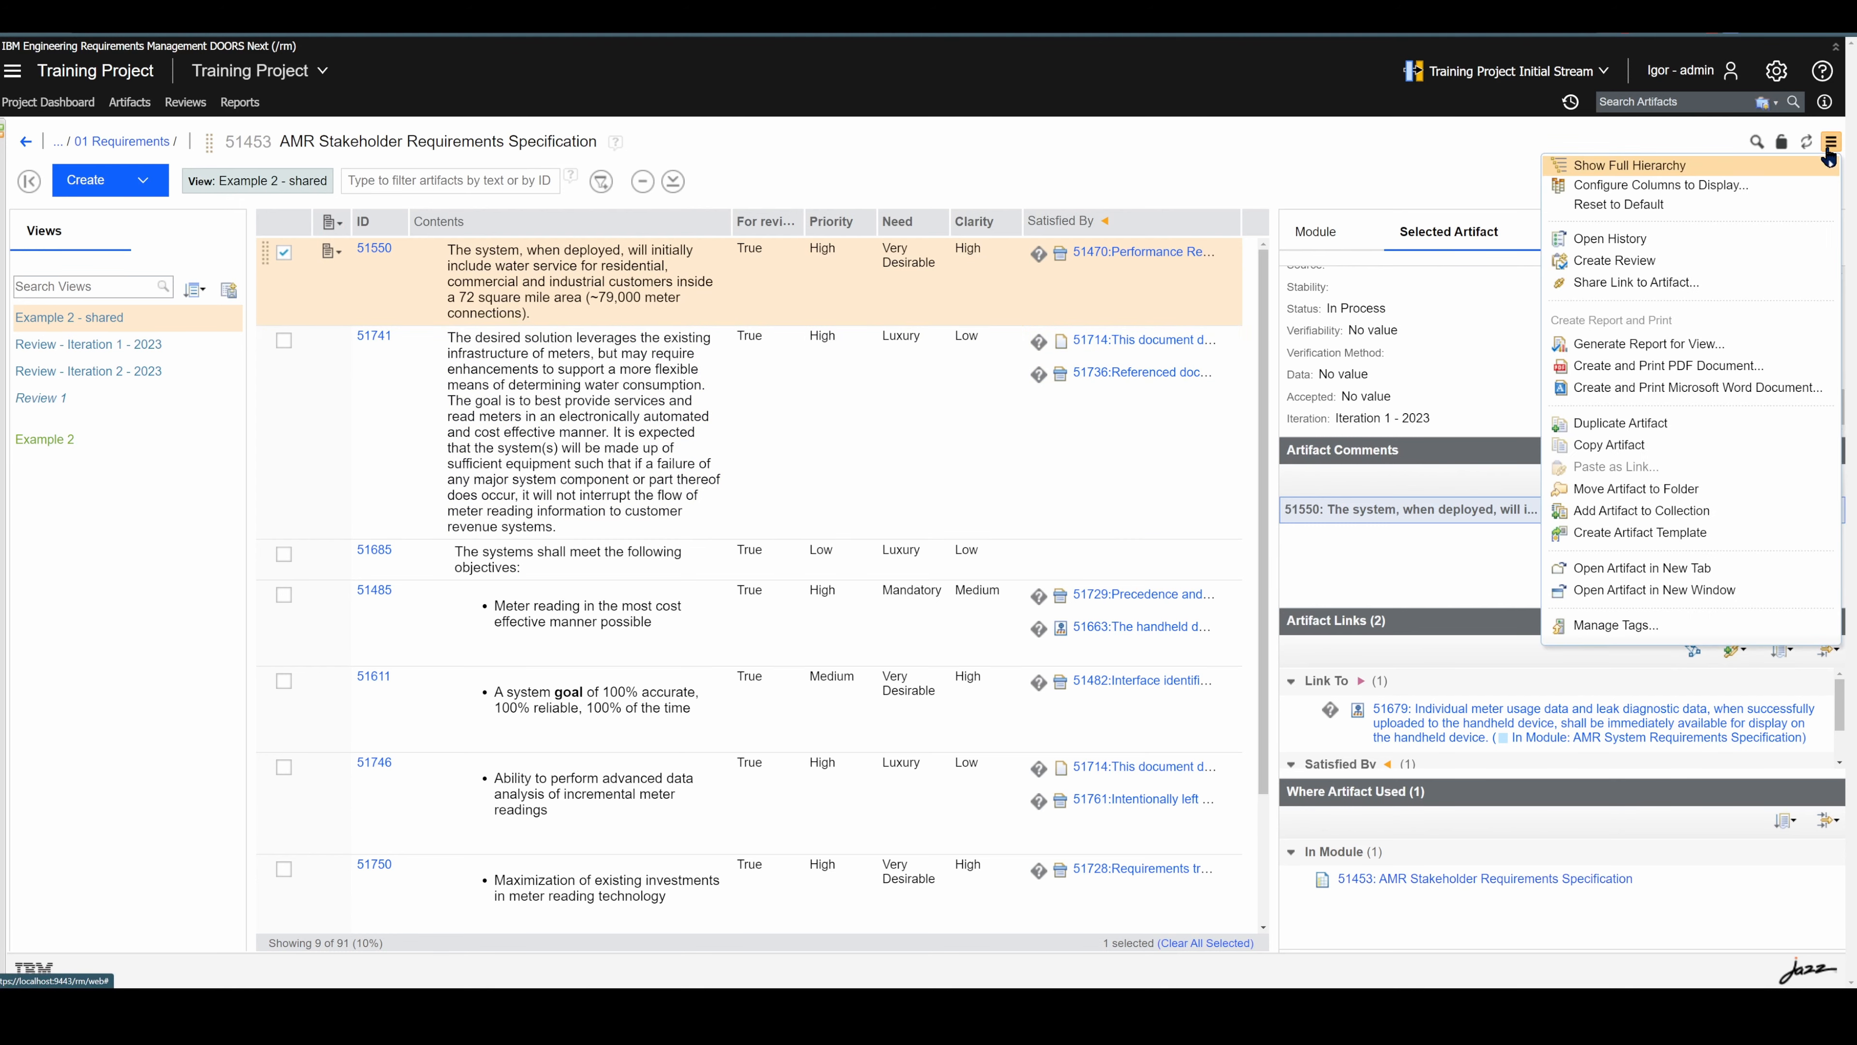
{"action": "left_click", "coordinate": [1734, 351]}
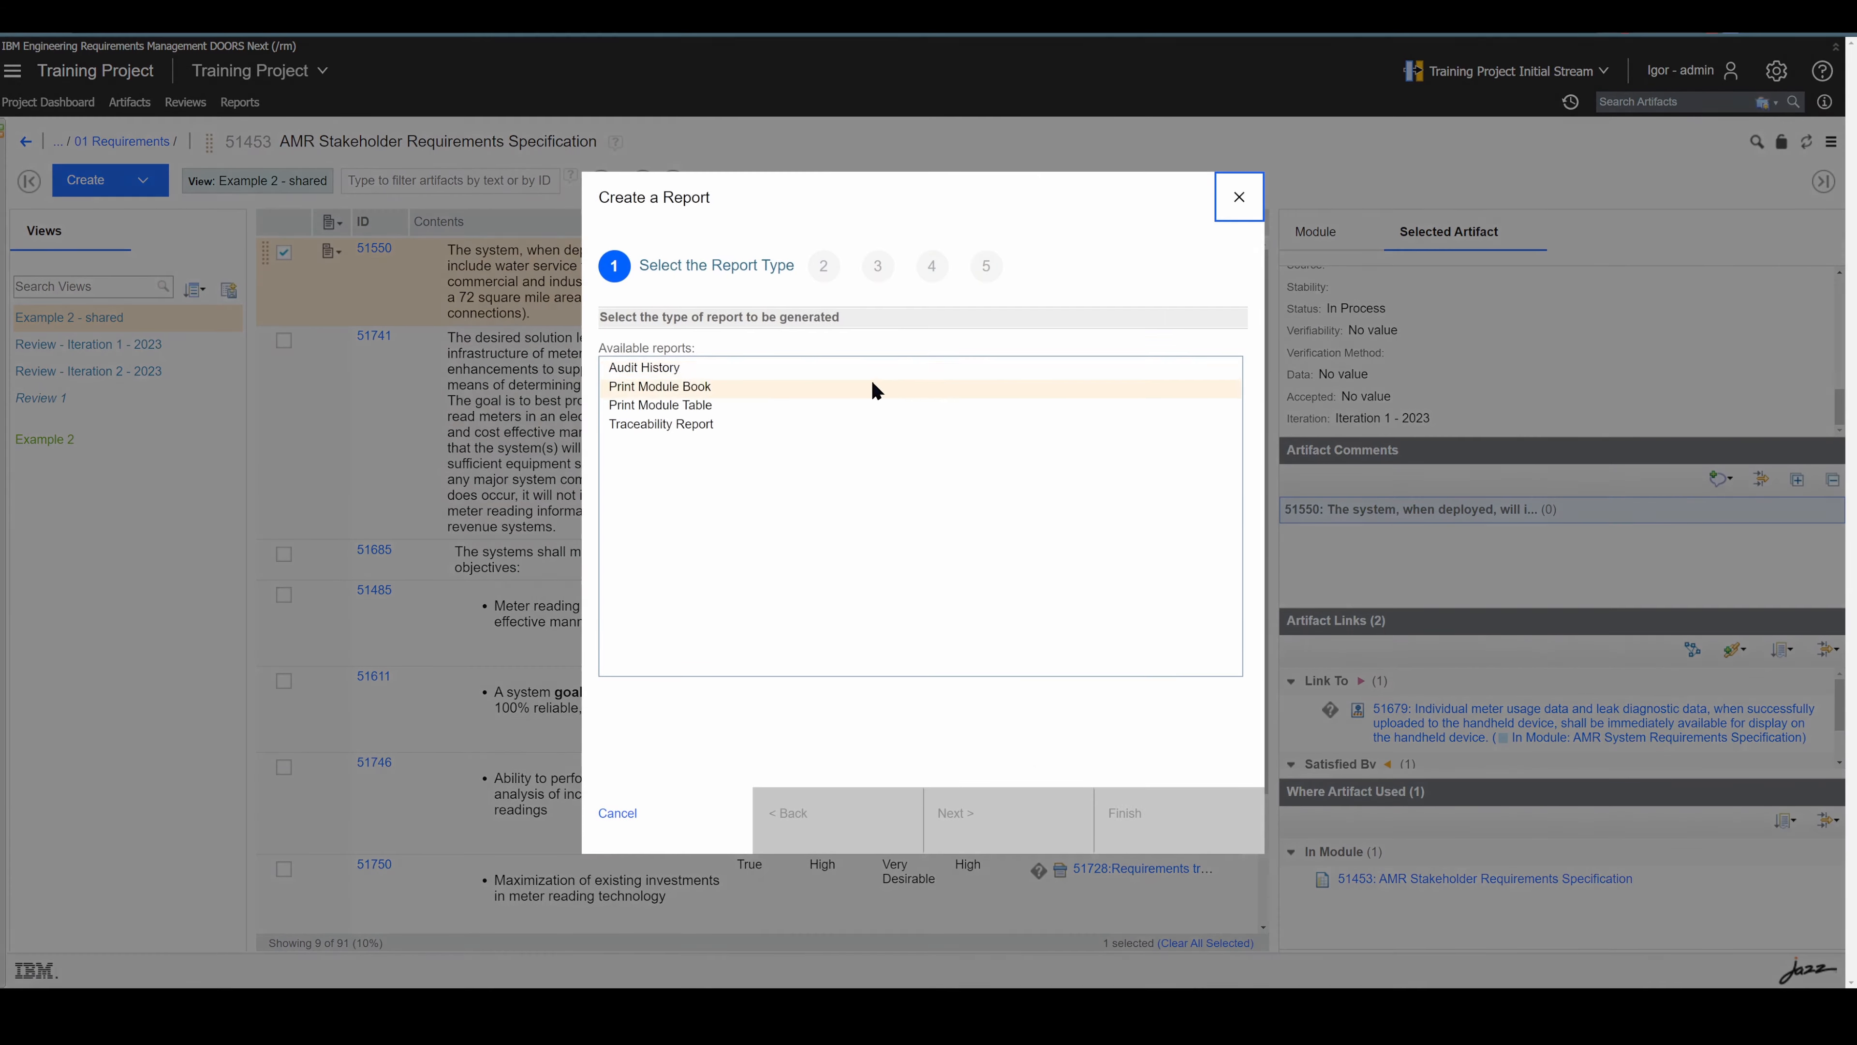
{"action": "left_click", "coordinate": [663, 386]}
{"action": "left_click", "coordinate": [996, 834]}
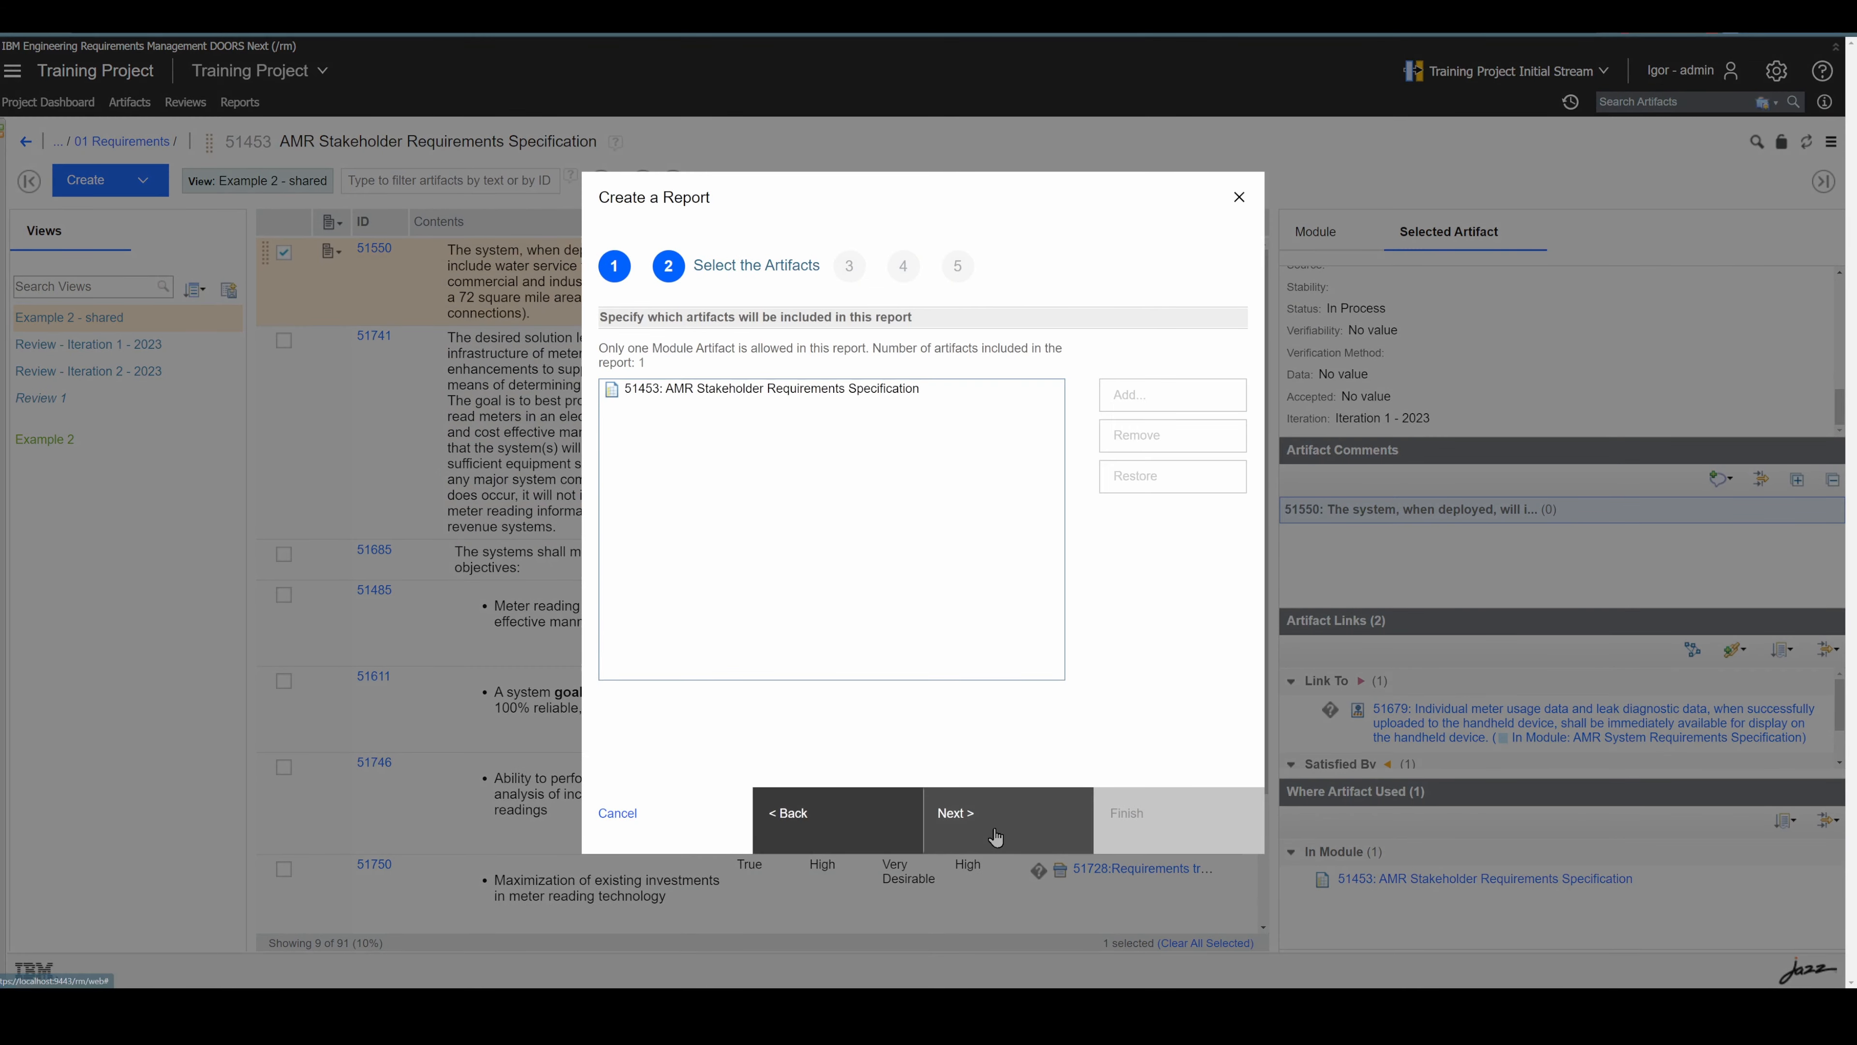
{"action": "left_click", "coordinate": [776, 390]}
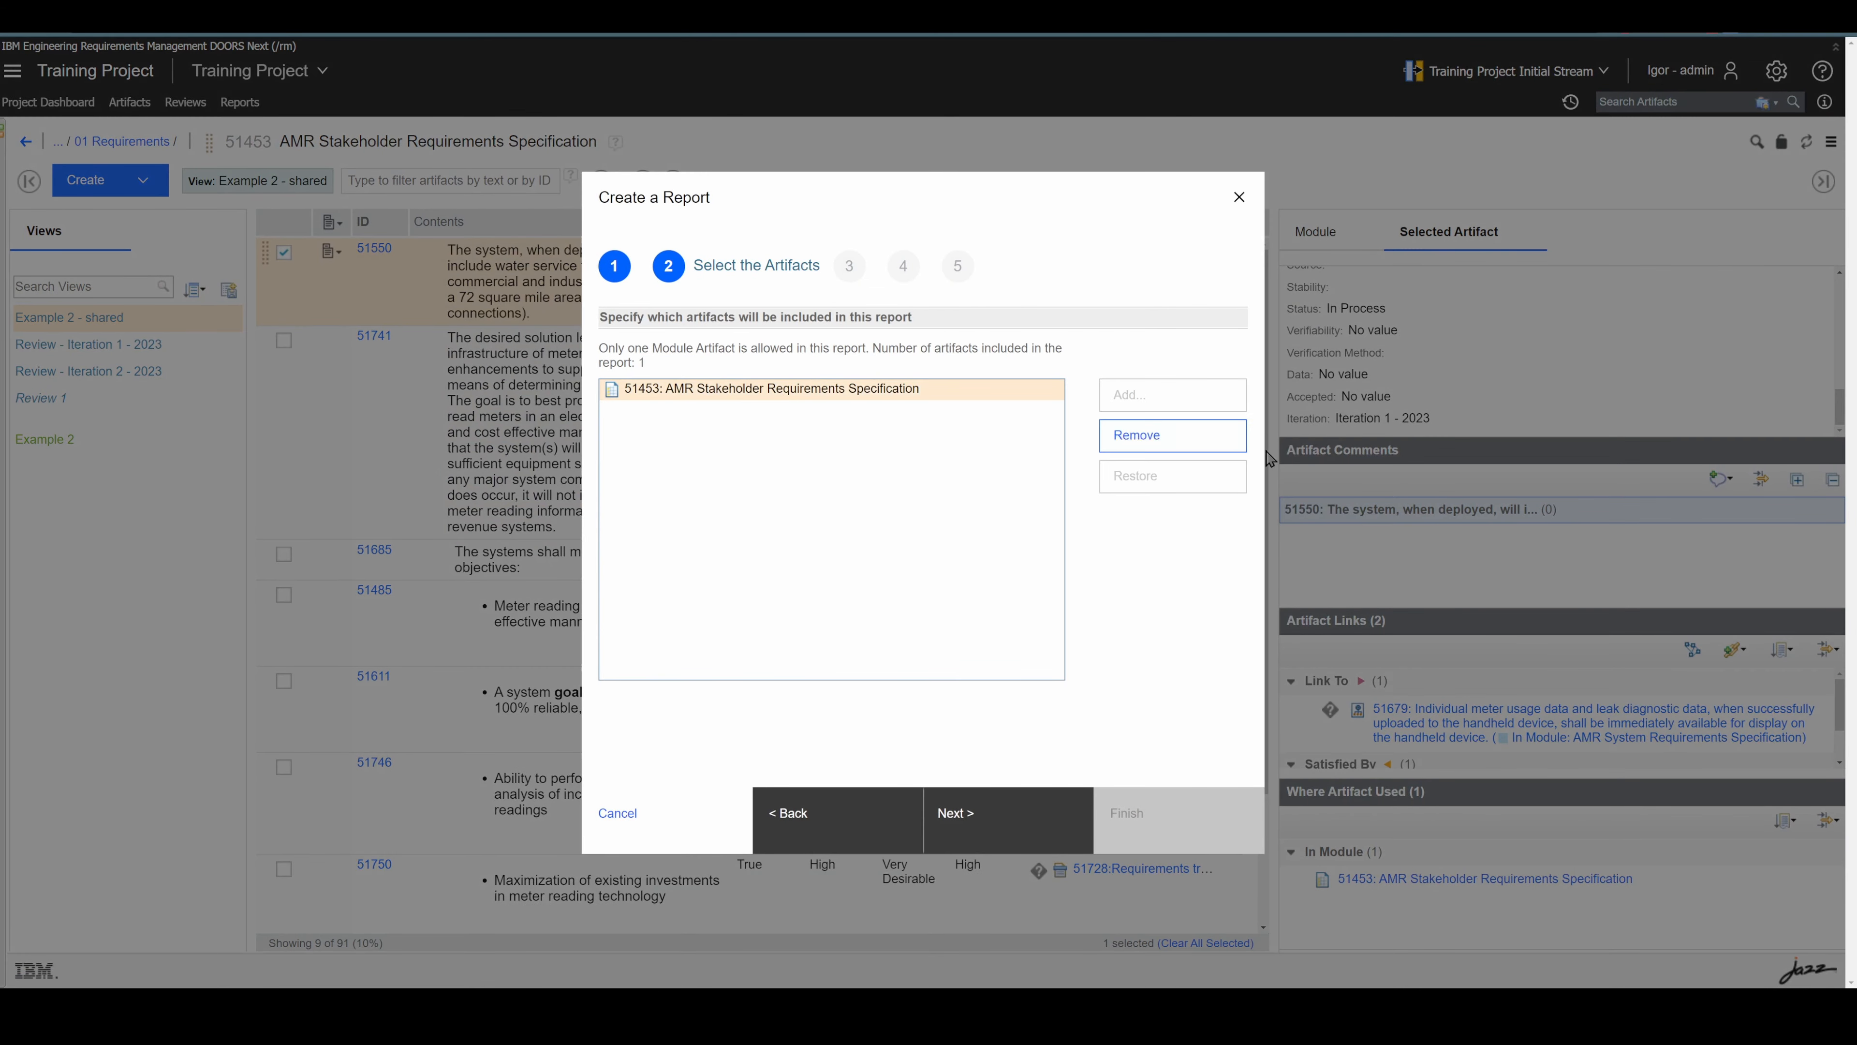
{"action": "left_click", "coordinate": [1021, 816]}
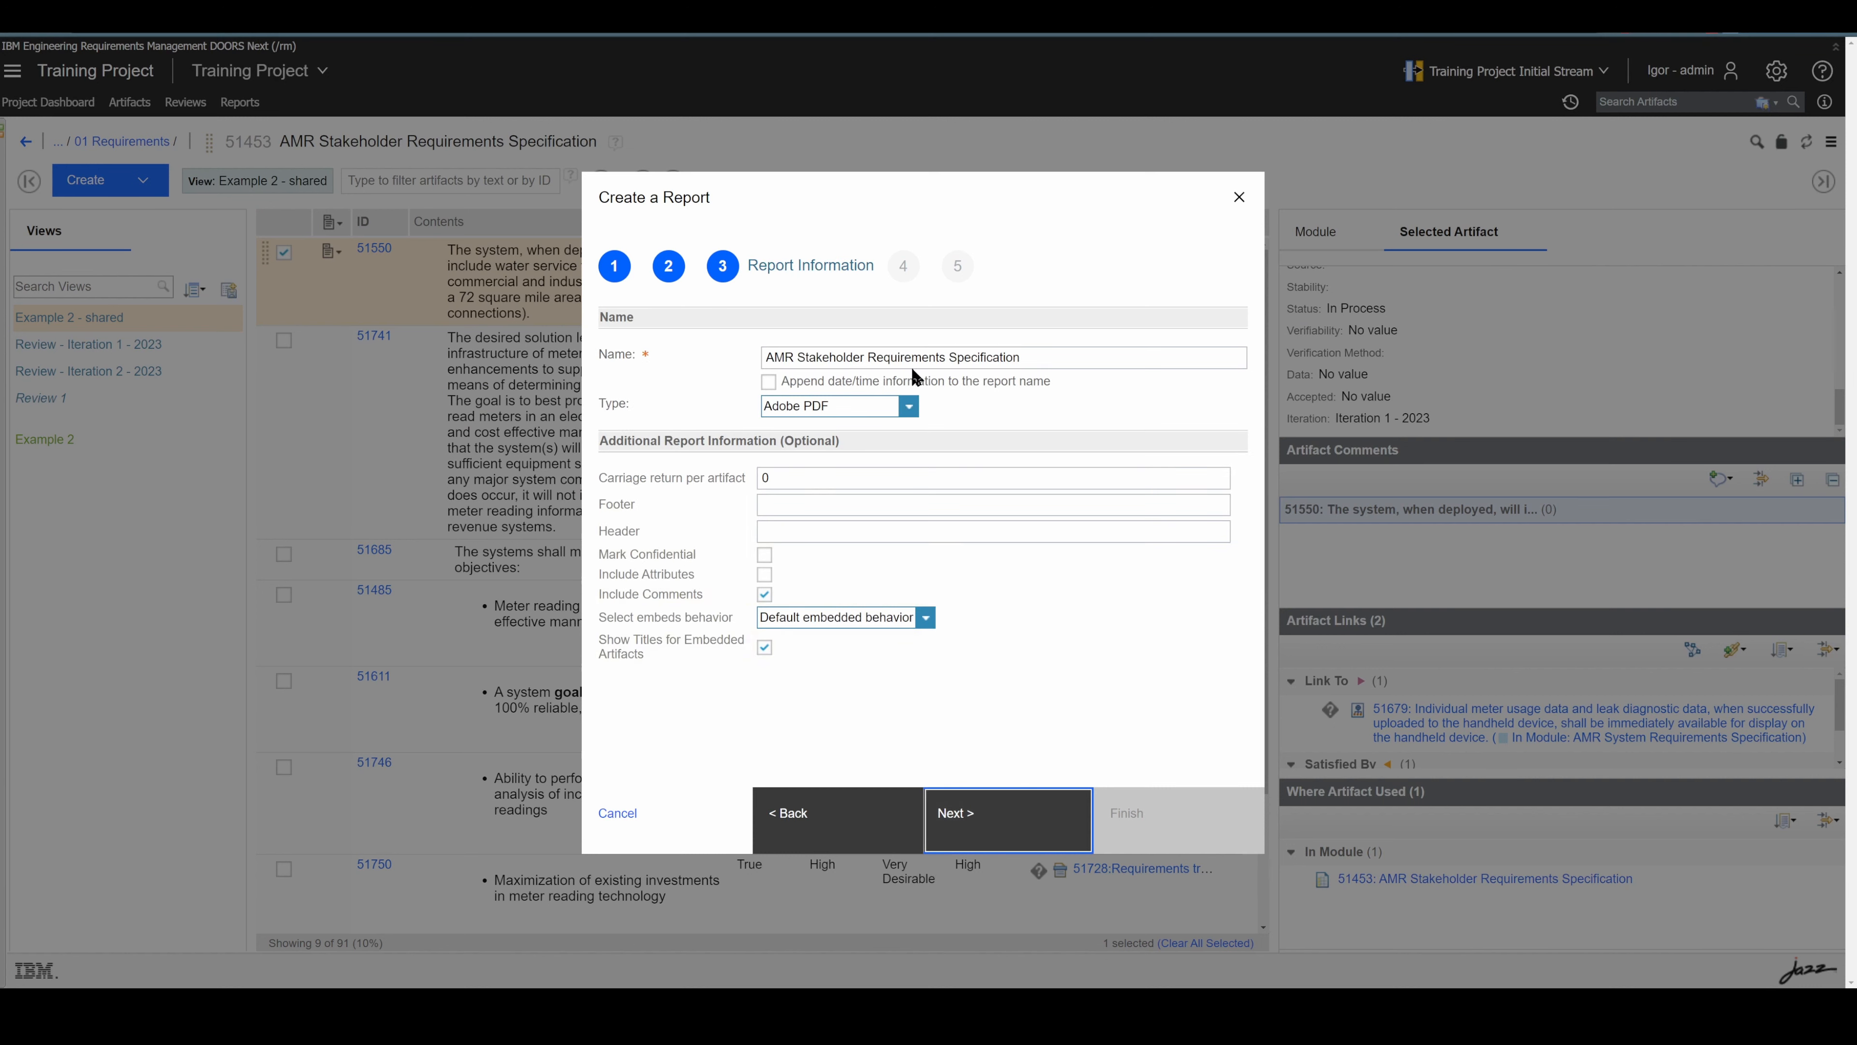
- Append date and time information to the report name, mark the report confidential and include attributes
{"action": "left_click_drag", "start_coordinate": [1024, 357], "coordinate": [1122, 367]}
{"action": "left_click", "coordinate": [768, 383]}
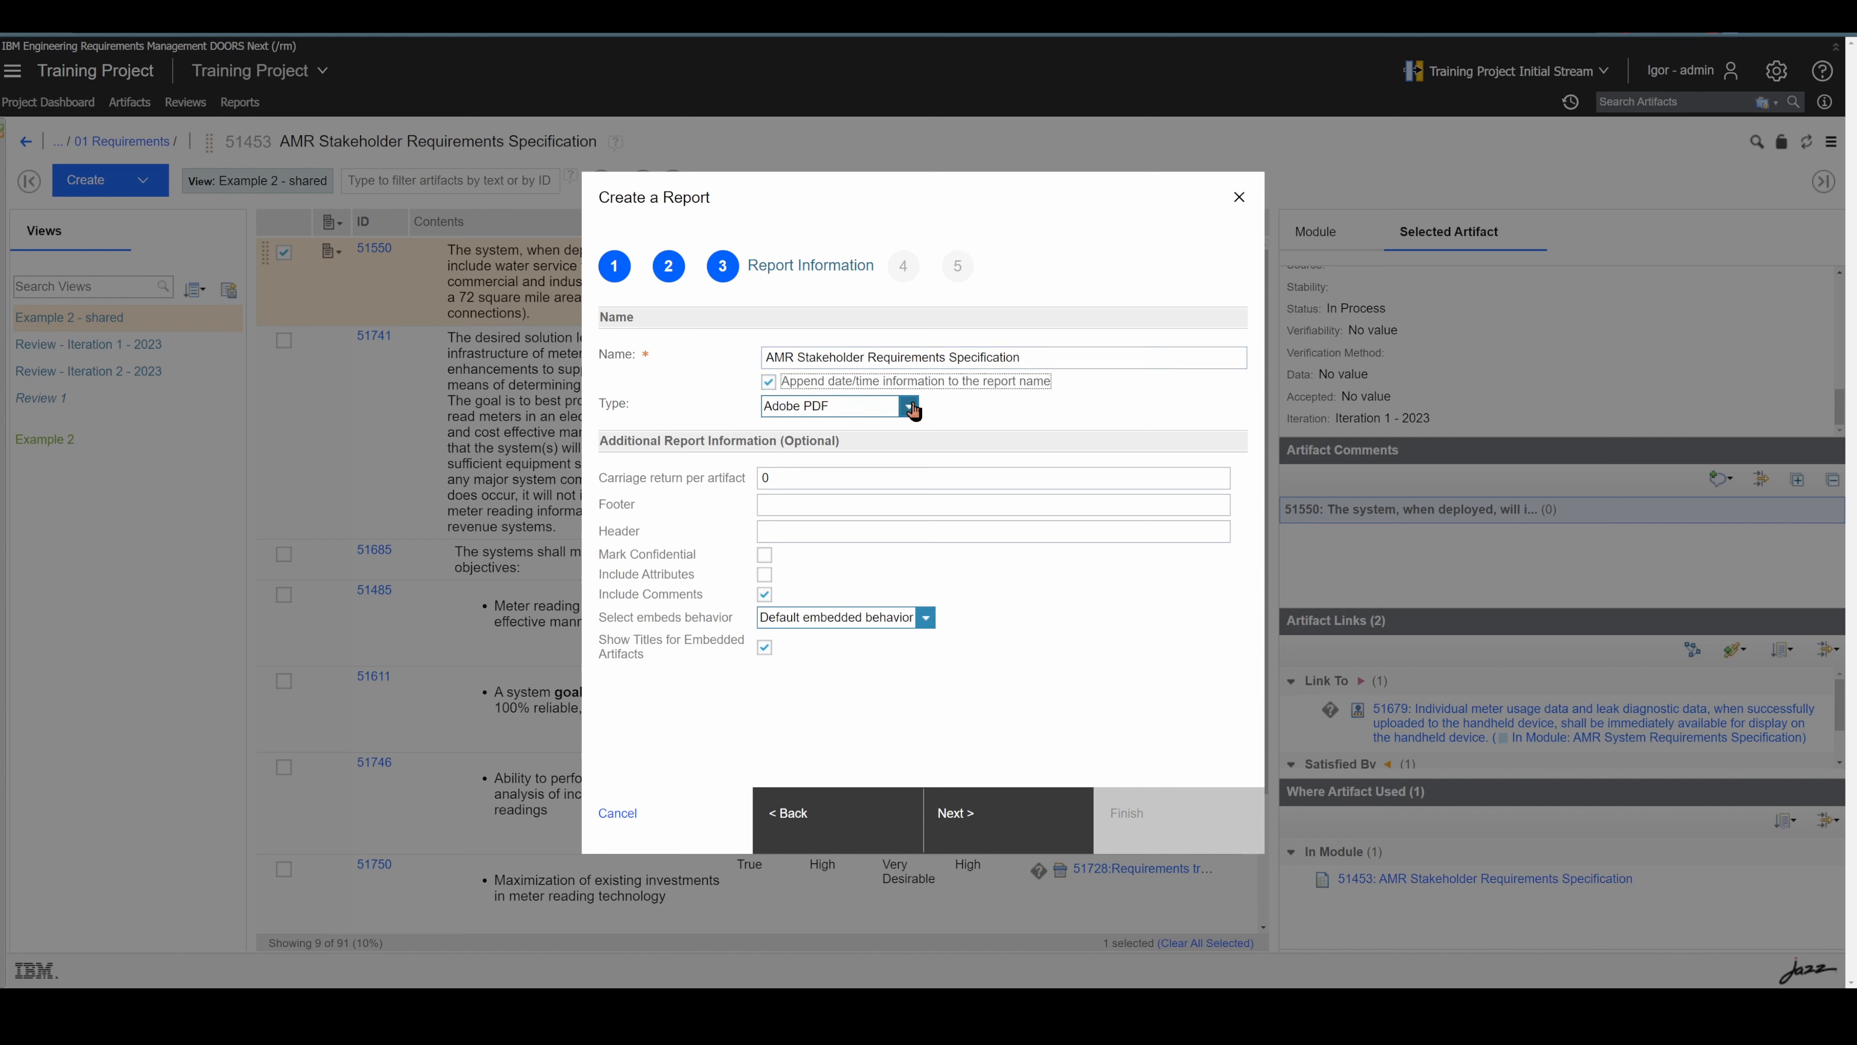
{"action": "left_click", "coordinate": [764, 554]}
{"action": "left_click", "coordinate": [765, 574]}
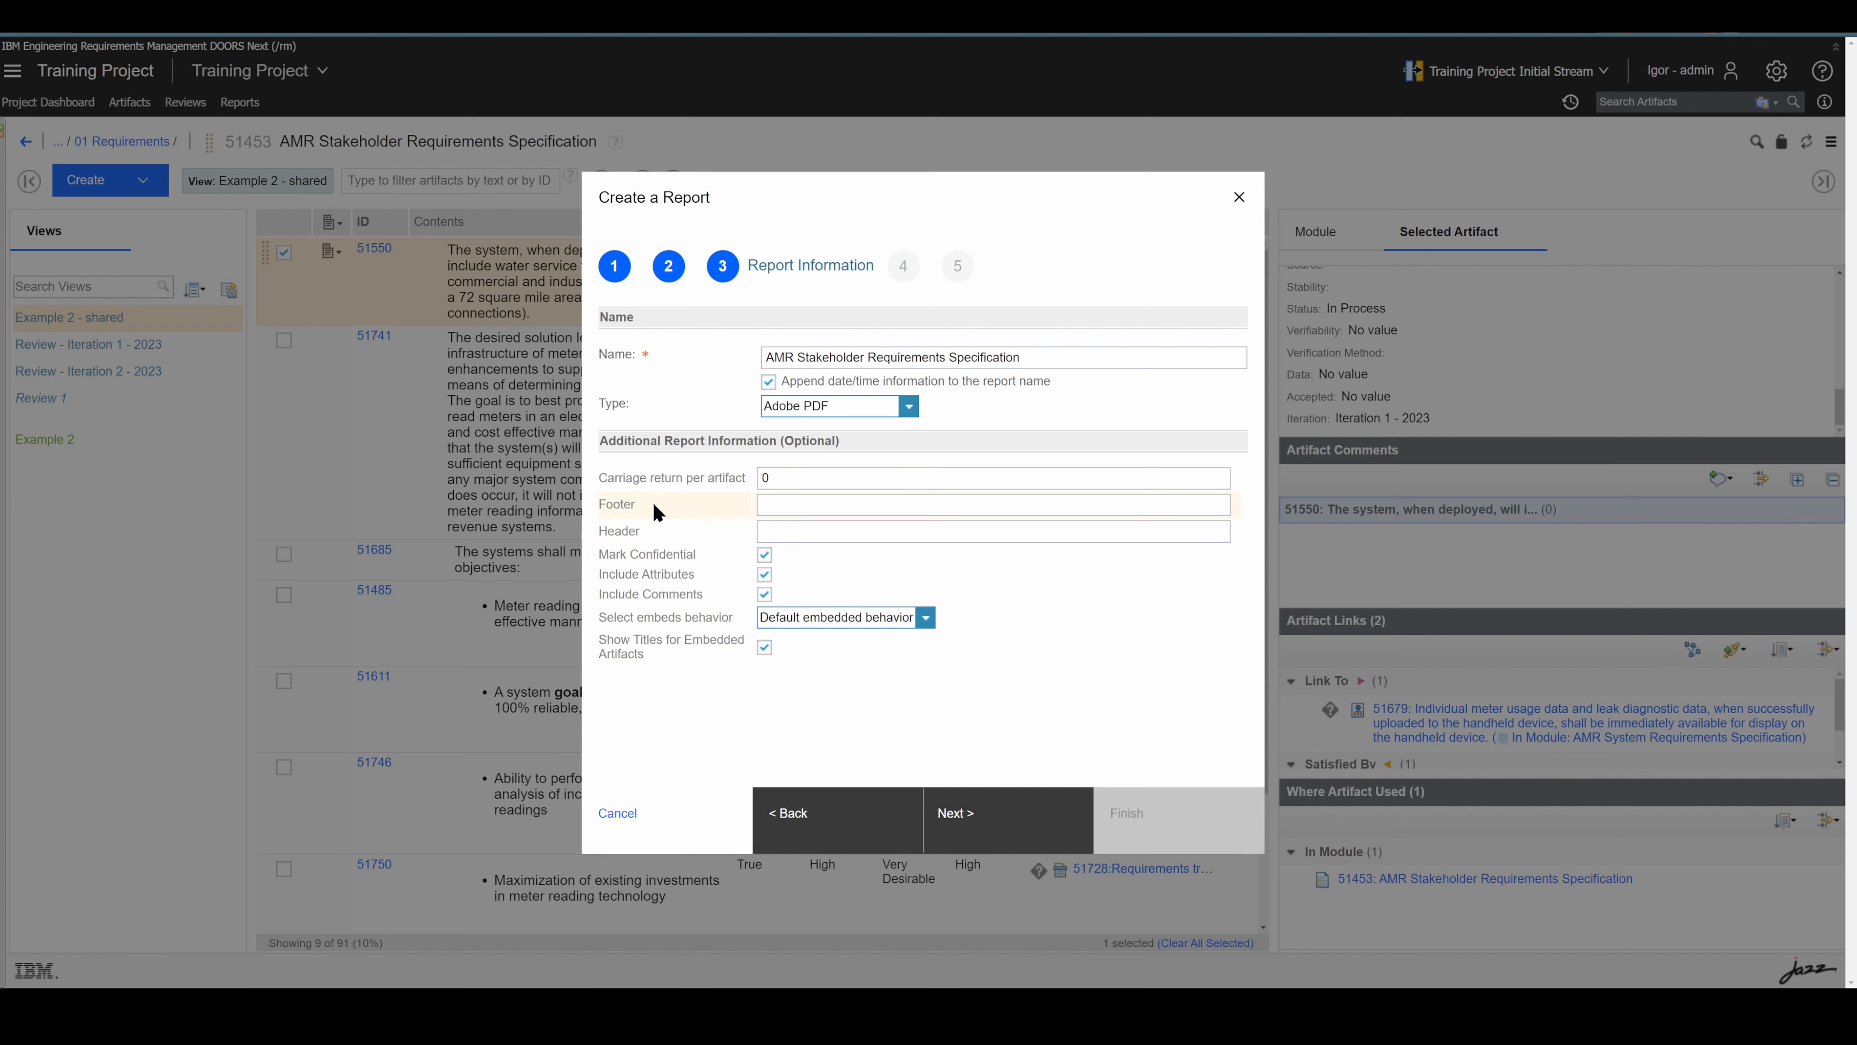
- Set the report footer to "Footer for our training document"
{"action": "left_click", "coordinate": [780, 502]}
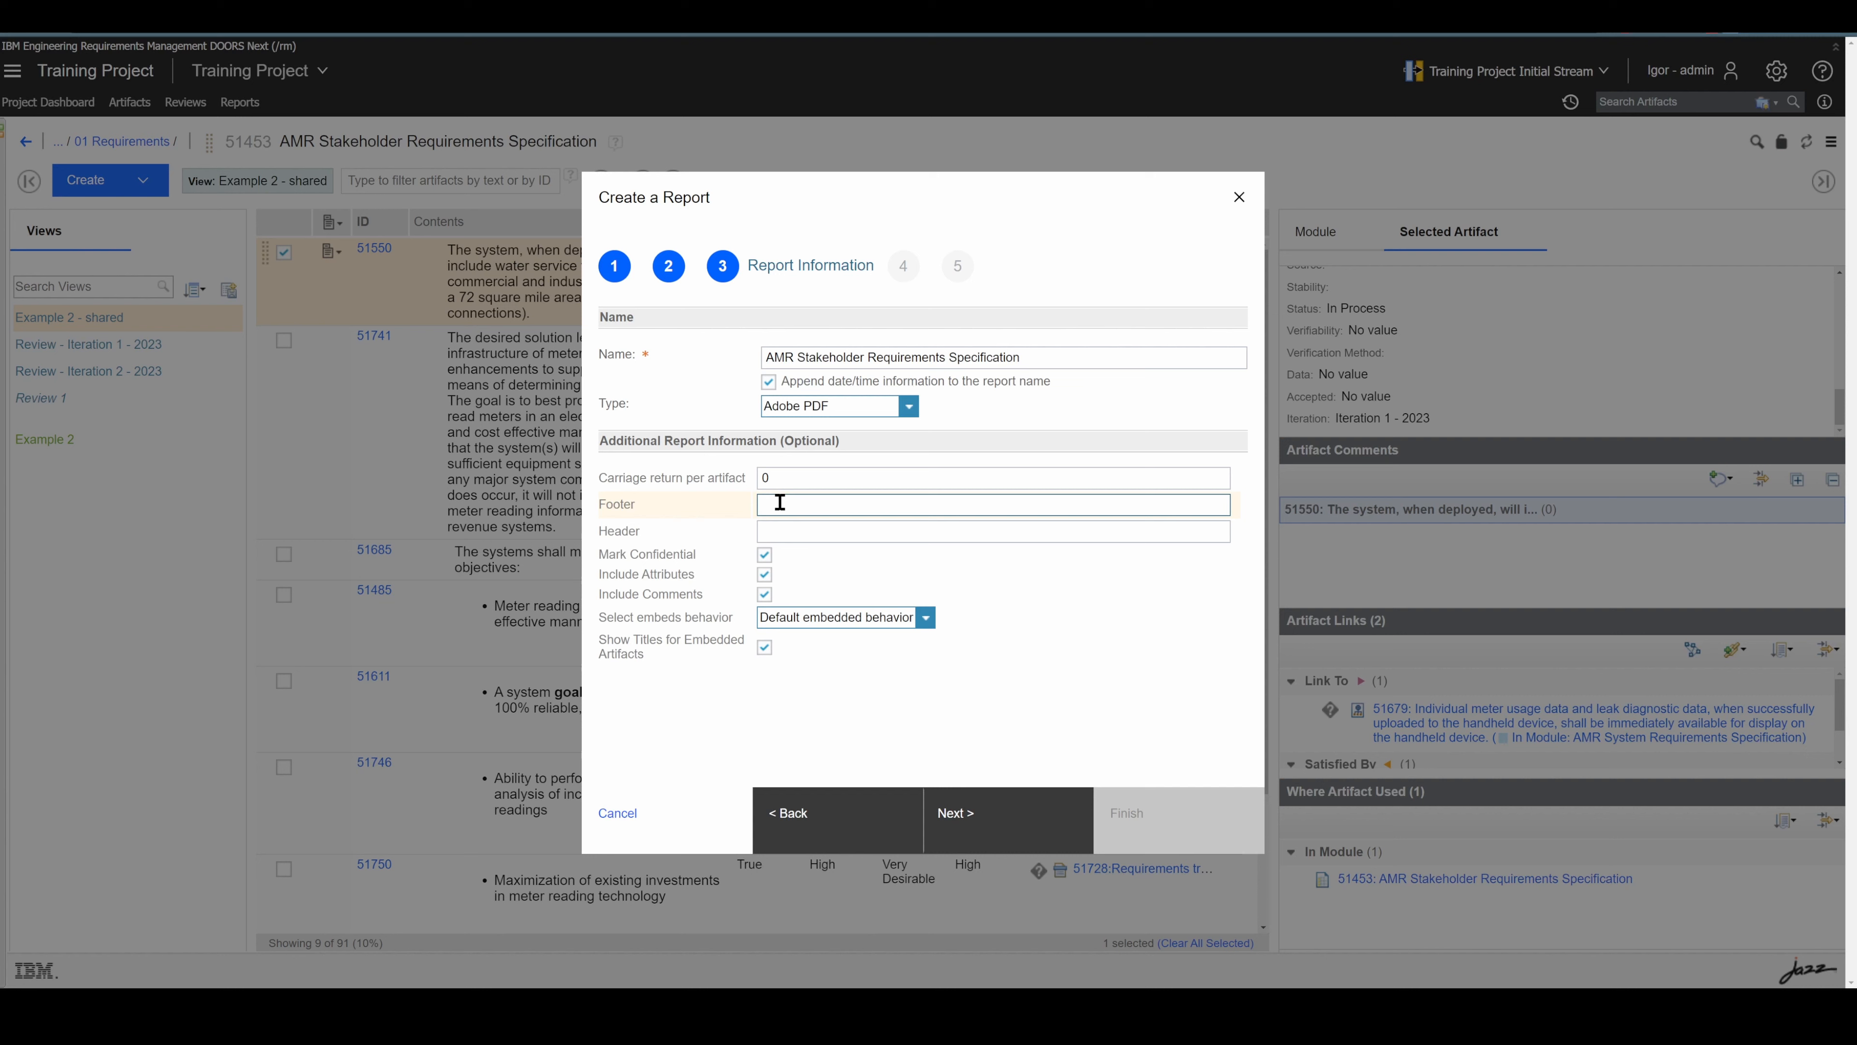
{"action": "type", "text": "Footer for our training documnet"}
{"action": "key", "text": "BackSpace"}
{"action": "key", "text": "Right"}
{"action": "type", "text": "n"}
{"action": "key", "text": "Right"}
- Reuse the footer text for the report header, changing it to "Header for our training document"
{"action": "left_click_drag", "start_coordinate": [970, 505], "coordinate": [701, 492]}
{"action": "key", "text": "ctrl+c"}
{"action": "left_click", "coordinate": [846, 532]}
{"action": "key", "text": "ctrl+v"}
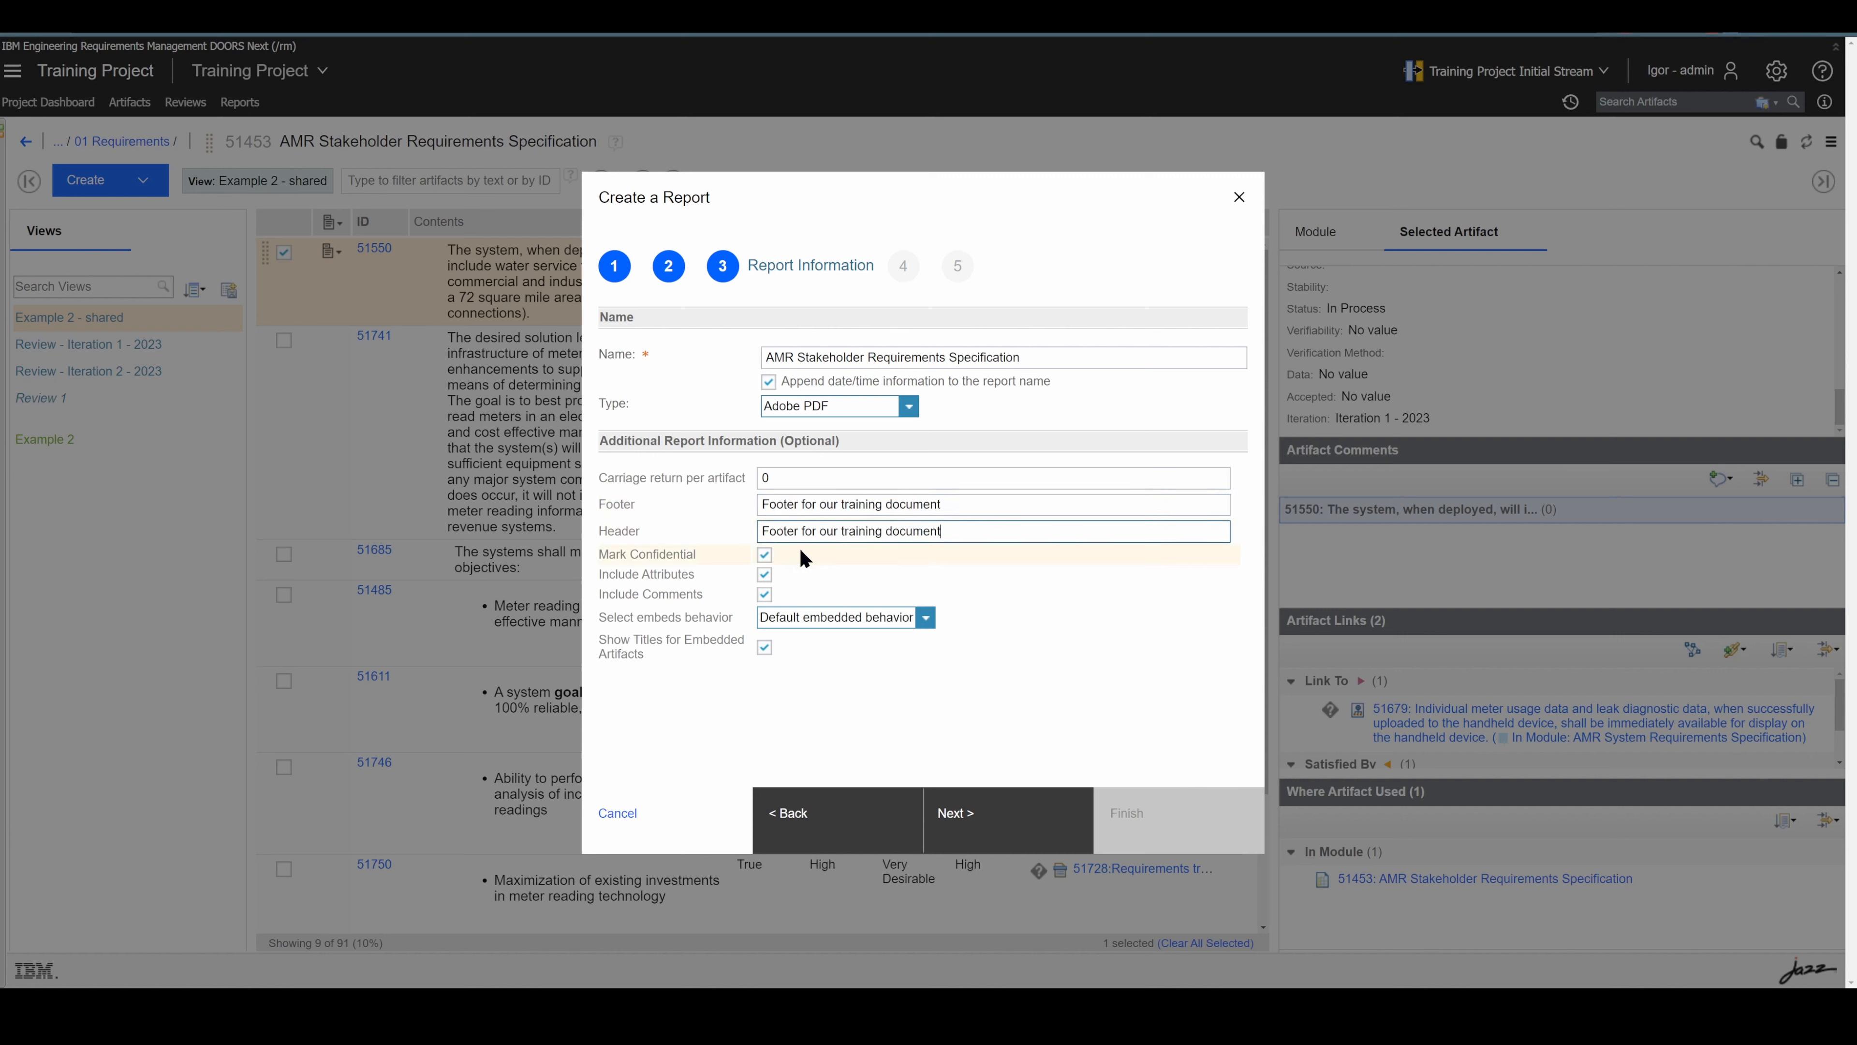
{"action": "left_click_drag", "start_coordinate": [802, 537], "coordinate": [705, 547]}
{"action": "type", "text": "Header"}
{"action": "left_click", "coordinate": [863, 562]}
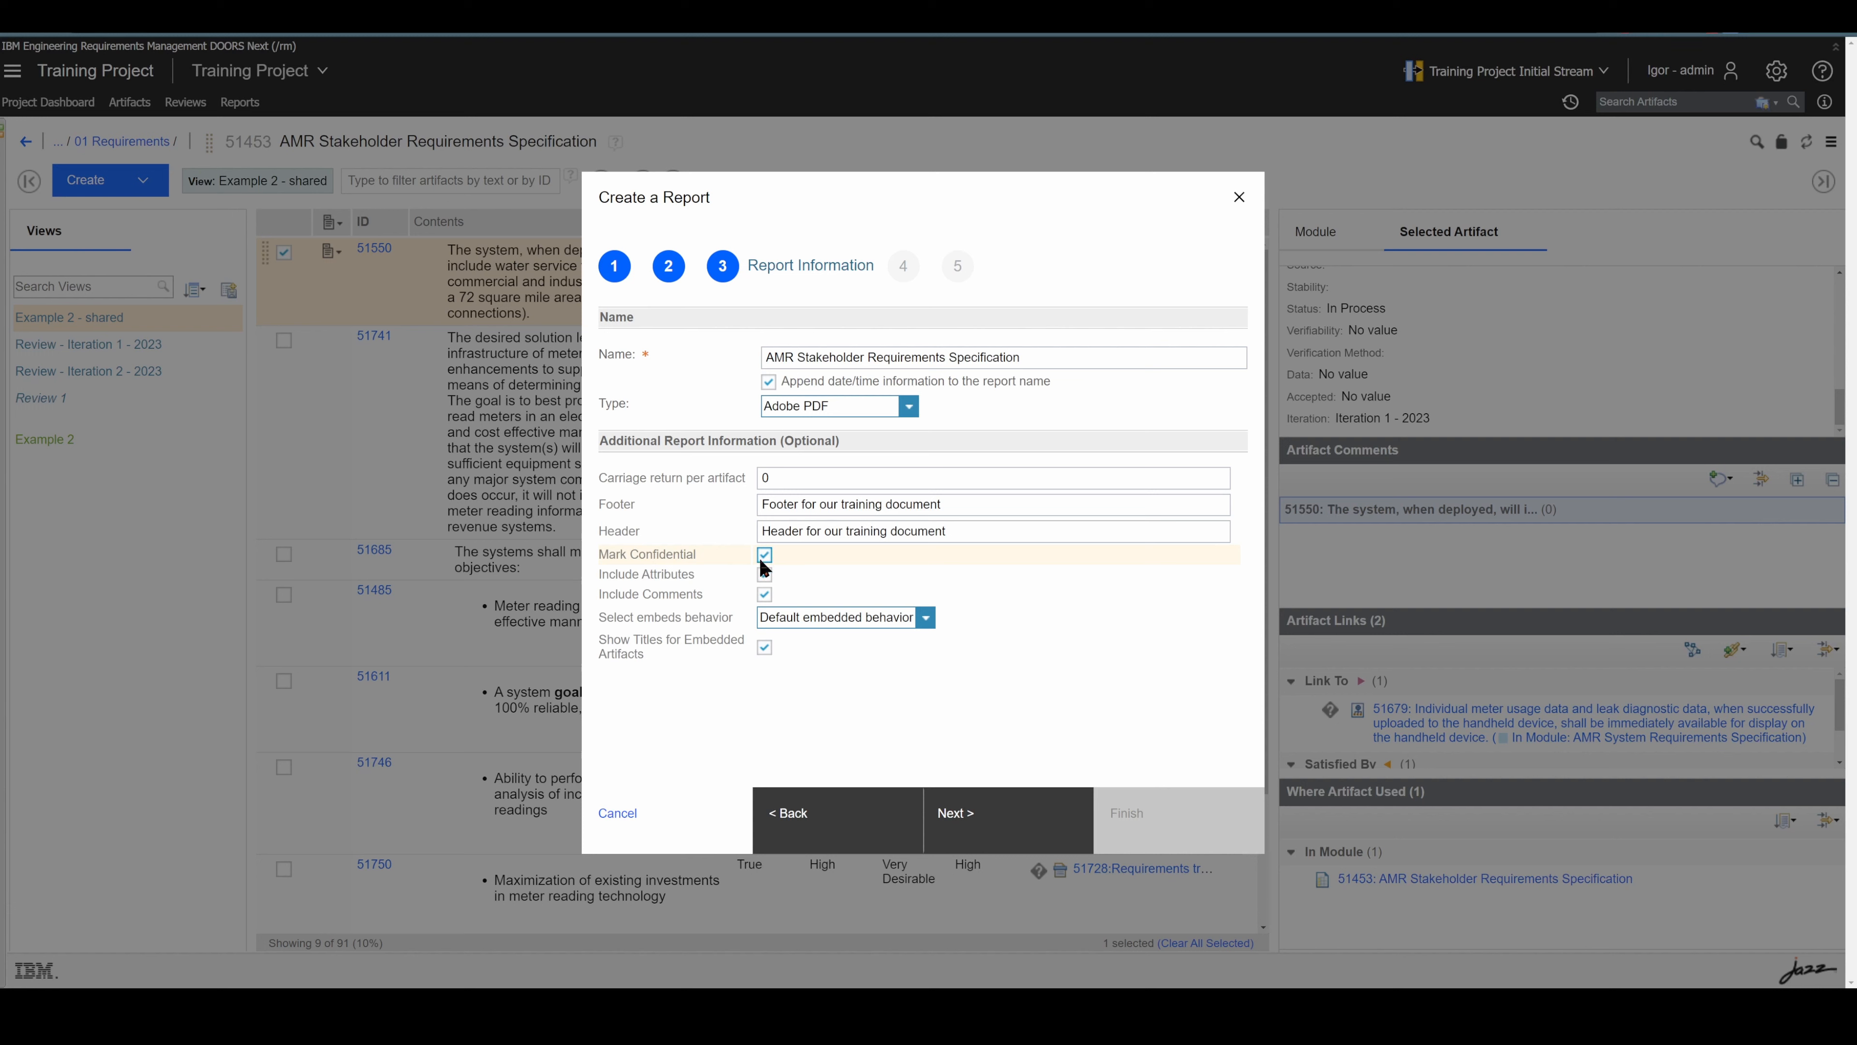
{"action": "left_click", "coordinate": [762, 557]}
{"action": "left_click", "coordinate": [762, 560]}
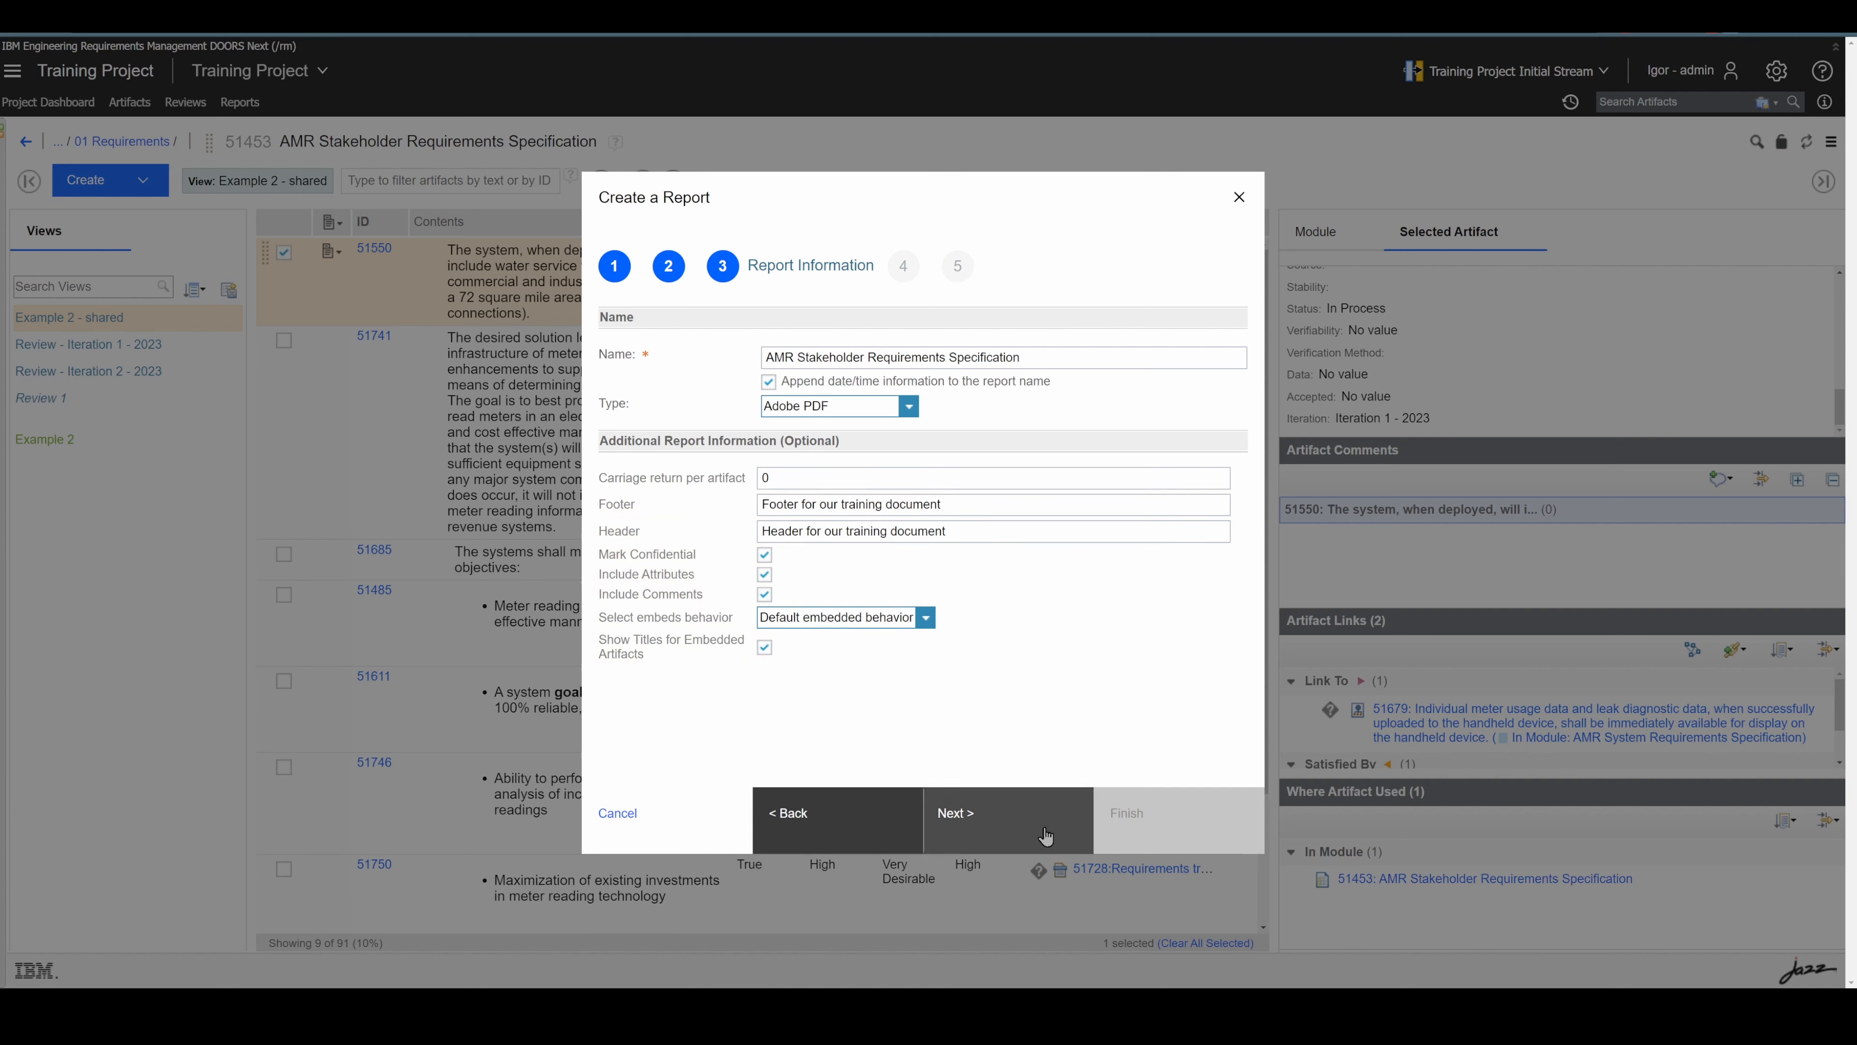
- Generate the report as Adobe PDF without saving it to the component, open the resulting file and return to the module
{"action": "left_click", "coordinate": [908, 410]}
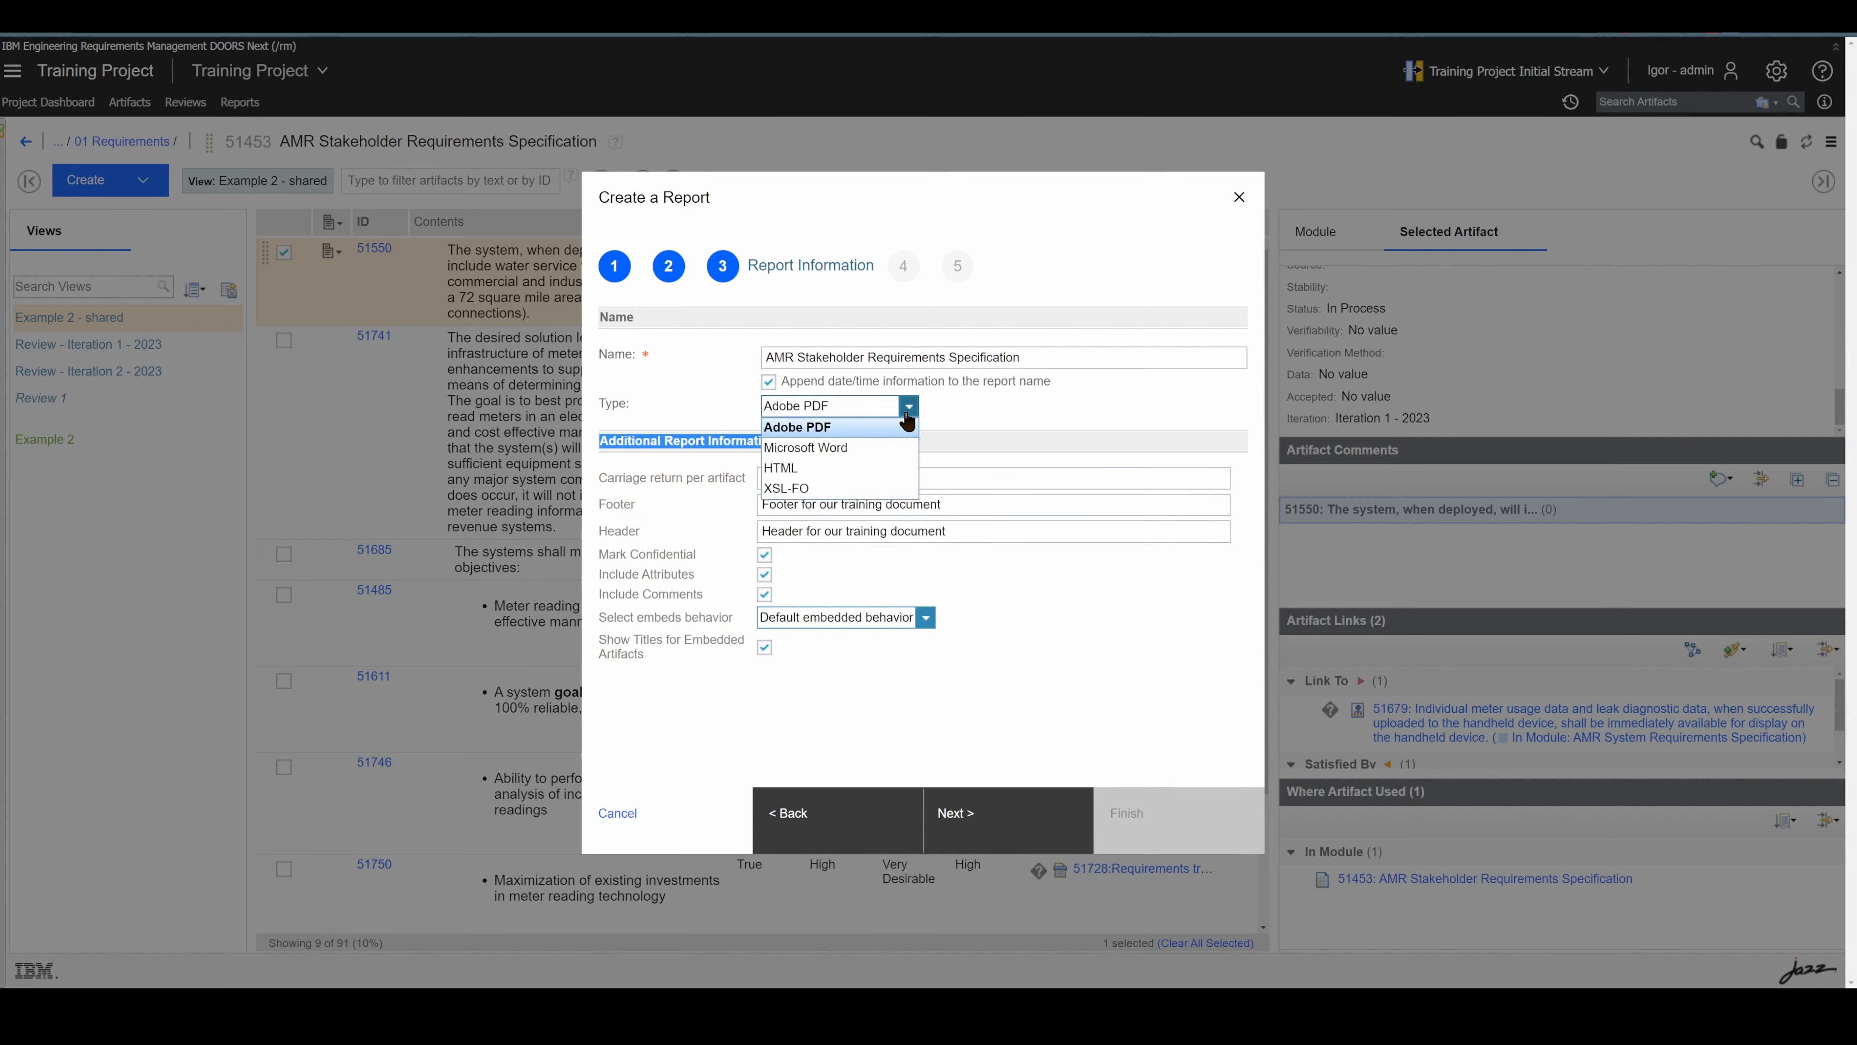
{"action": "left_click", "coordinate": [973, 423]}
{"action": "left_click", "coordinate": [1031, 805]}
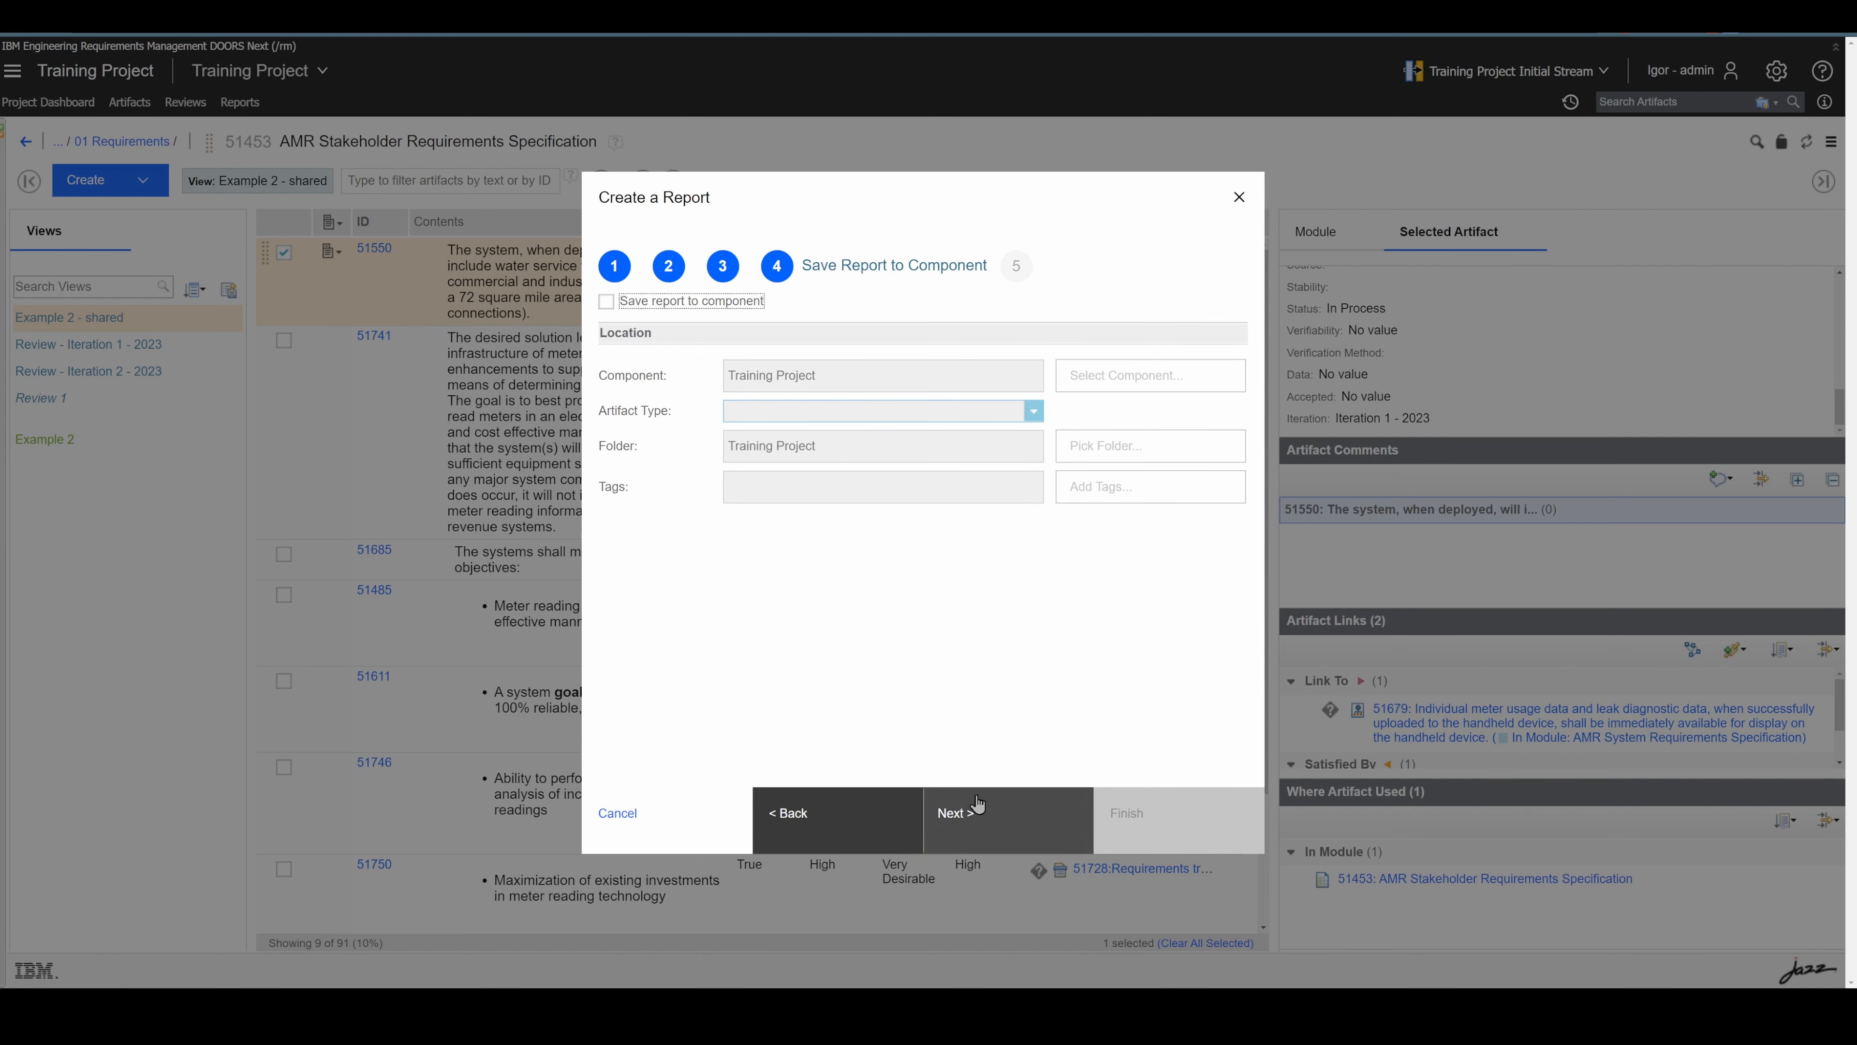
{"action": "left_click", "coordinate": [606, 302]}
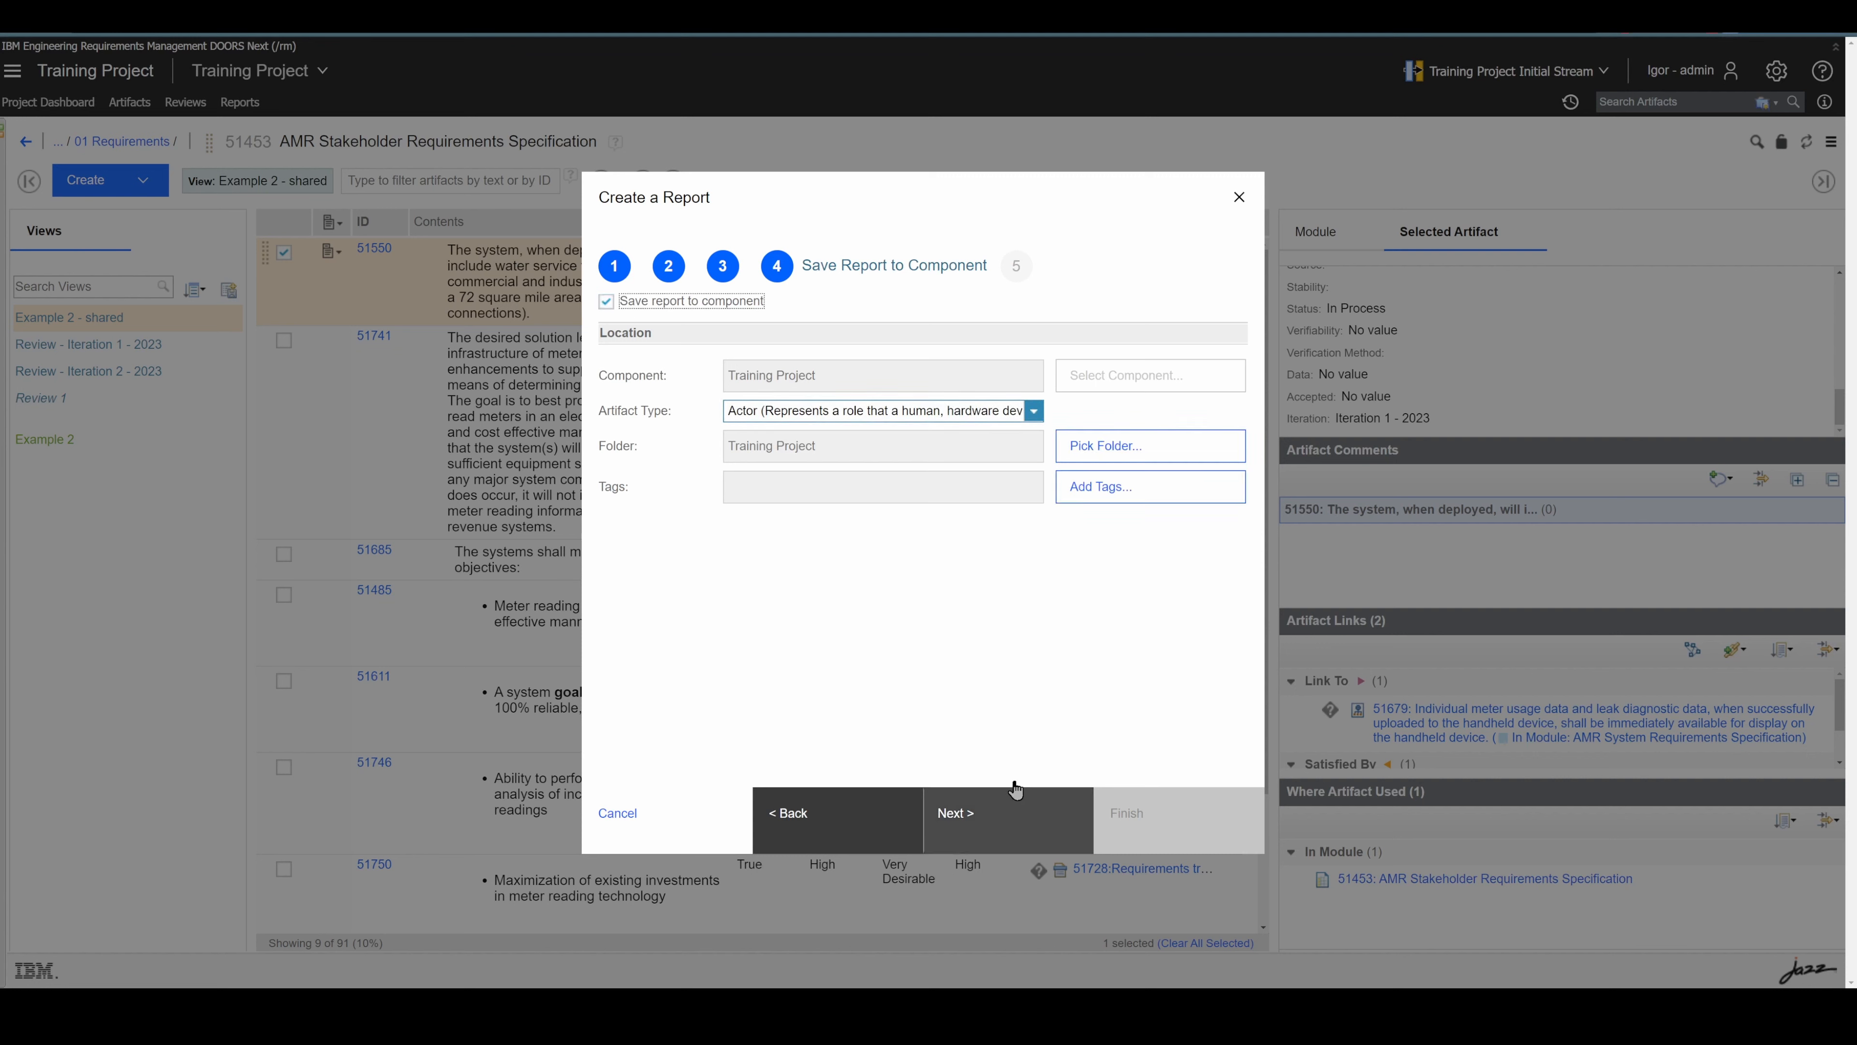
{"action": "left_click", "coordinate": [605, 304]}
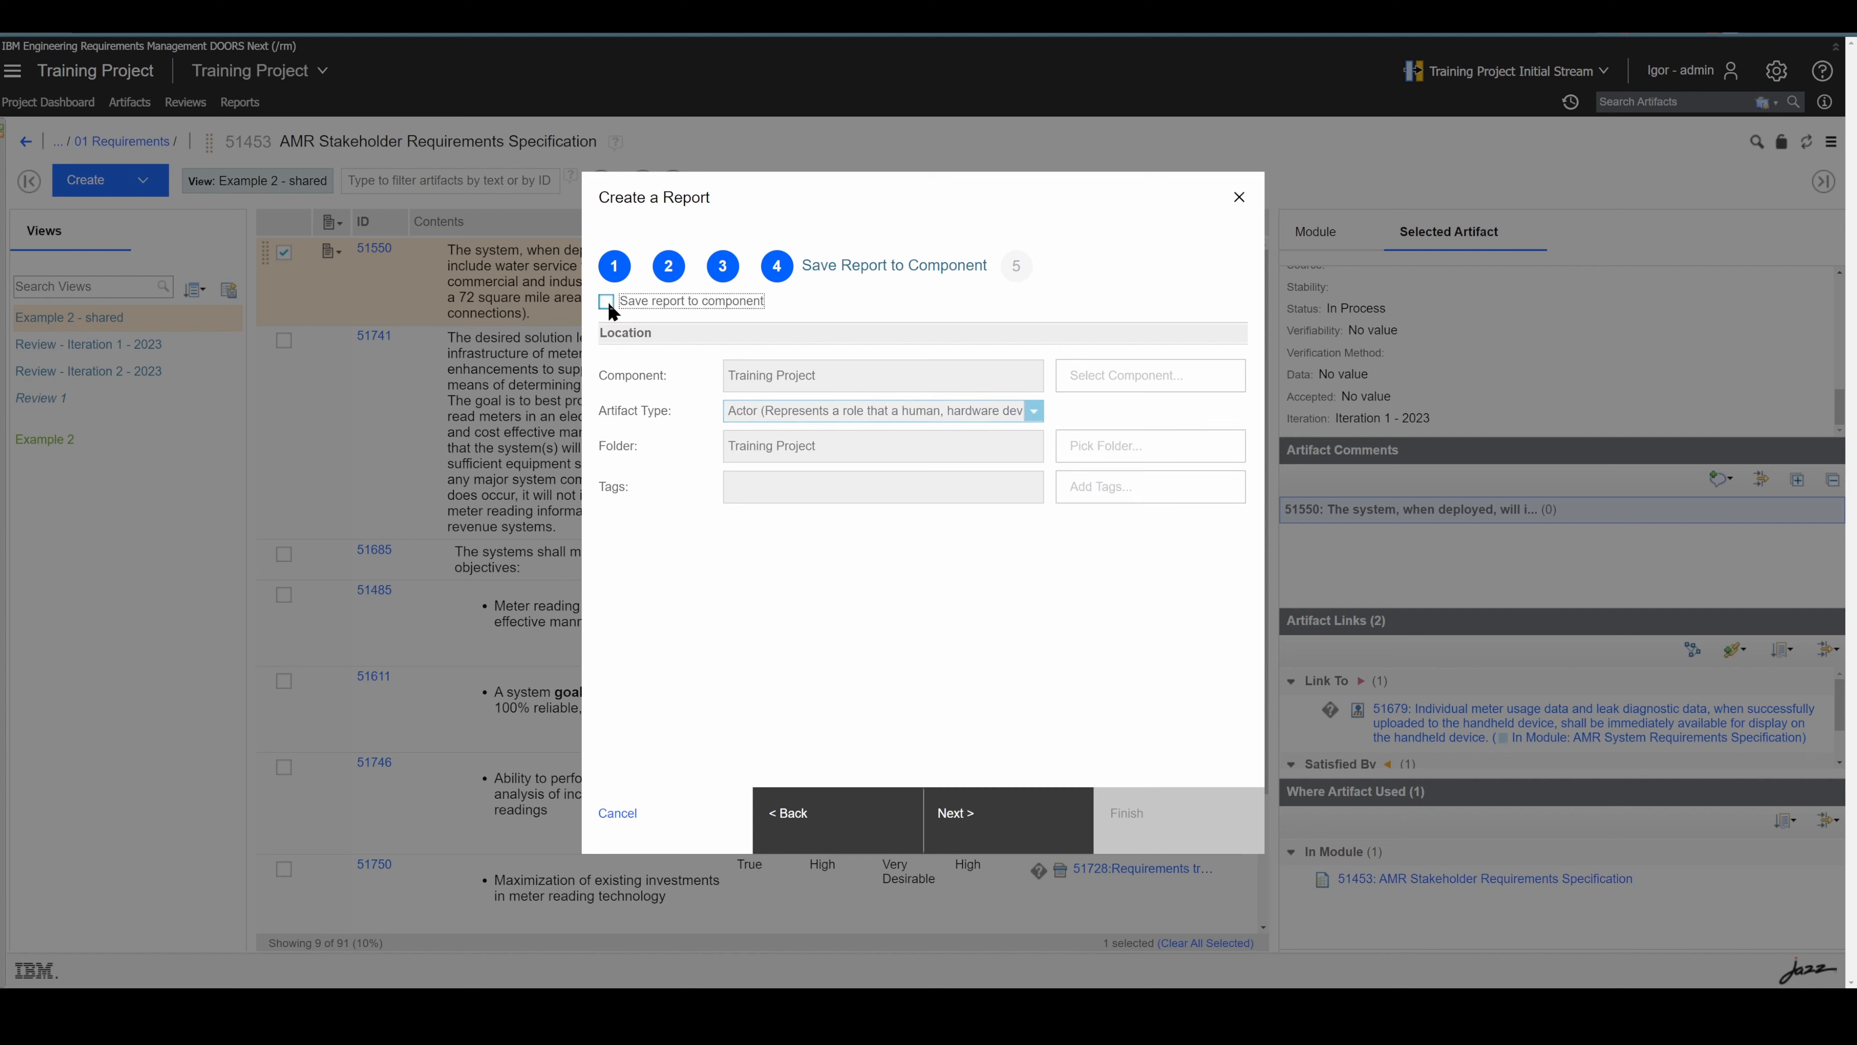
{"action": "left_click", "coordinate": [969, 830]}
{"action": "left_click", "coordinate": [1199, 829]}
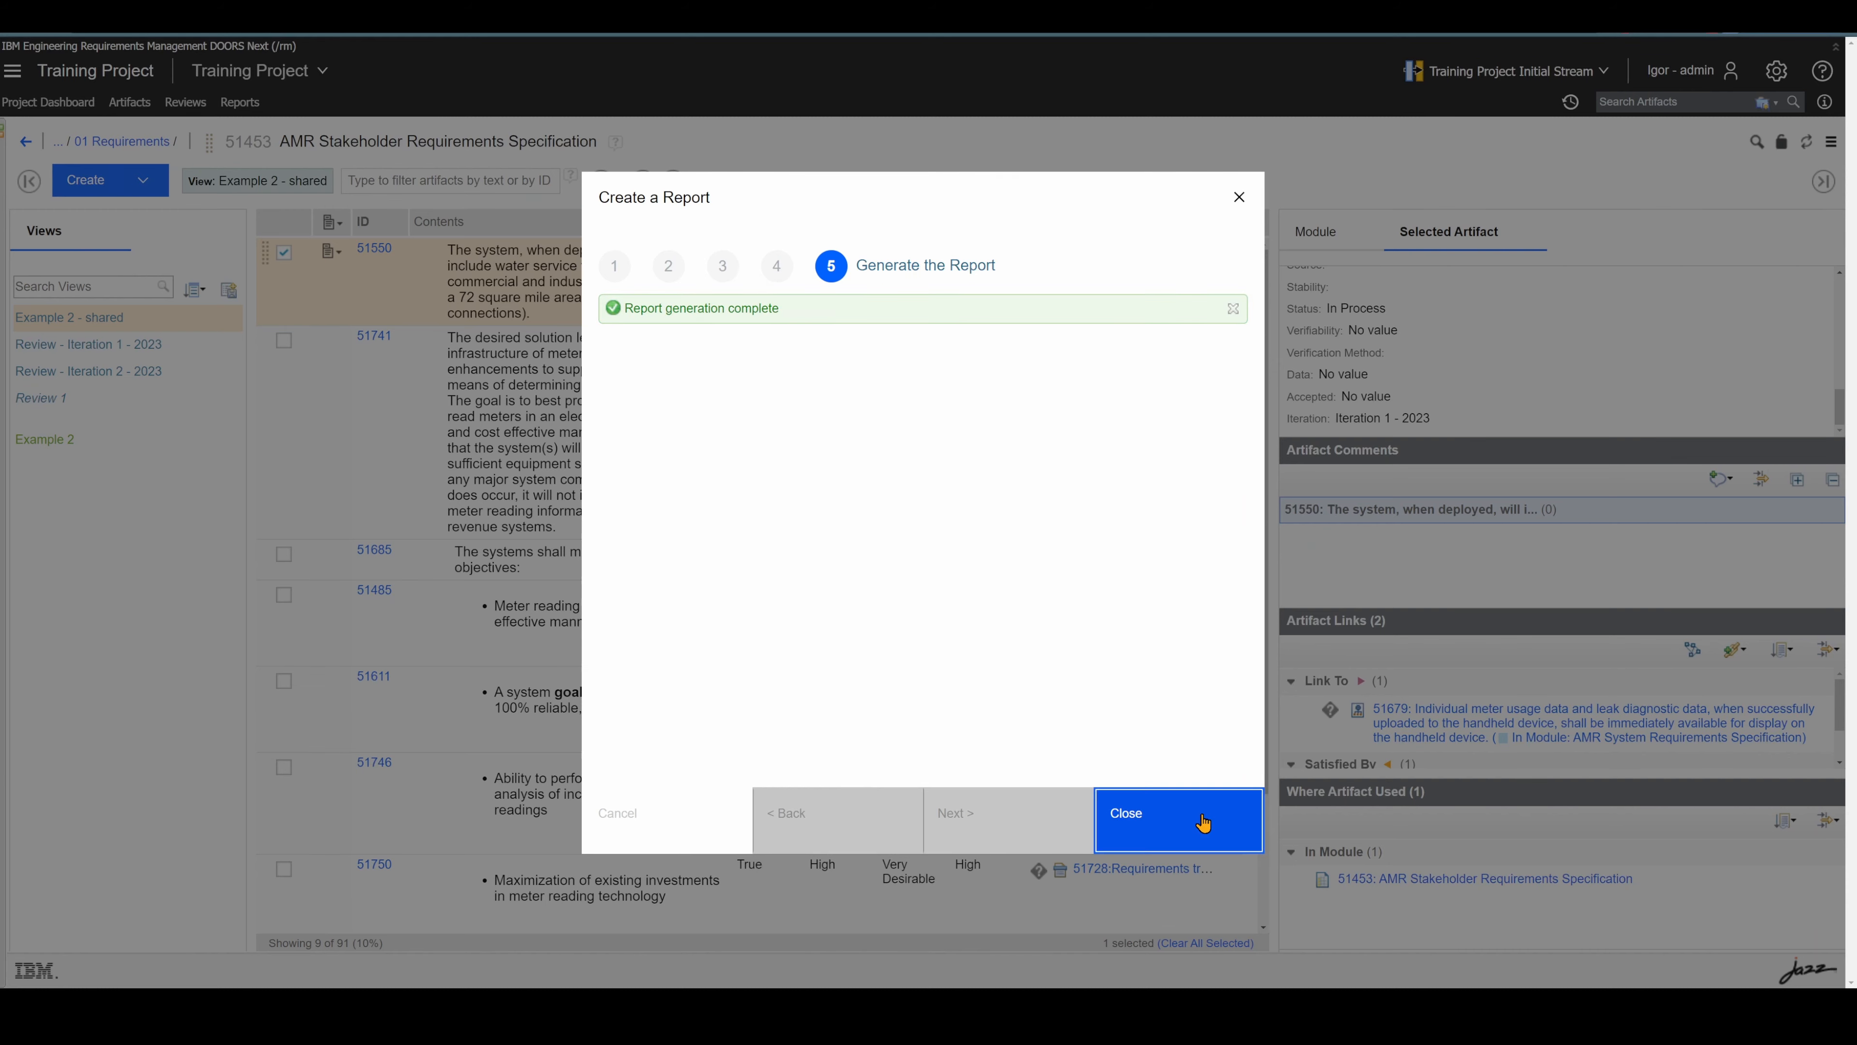
{"action": "left_click", "coordinate": [1203, 822]}
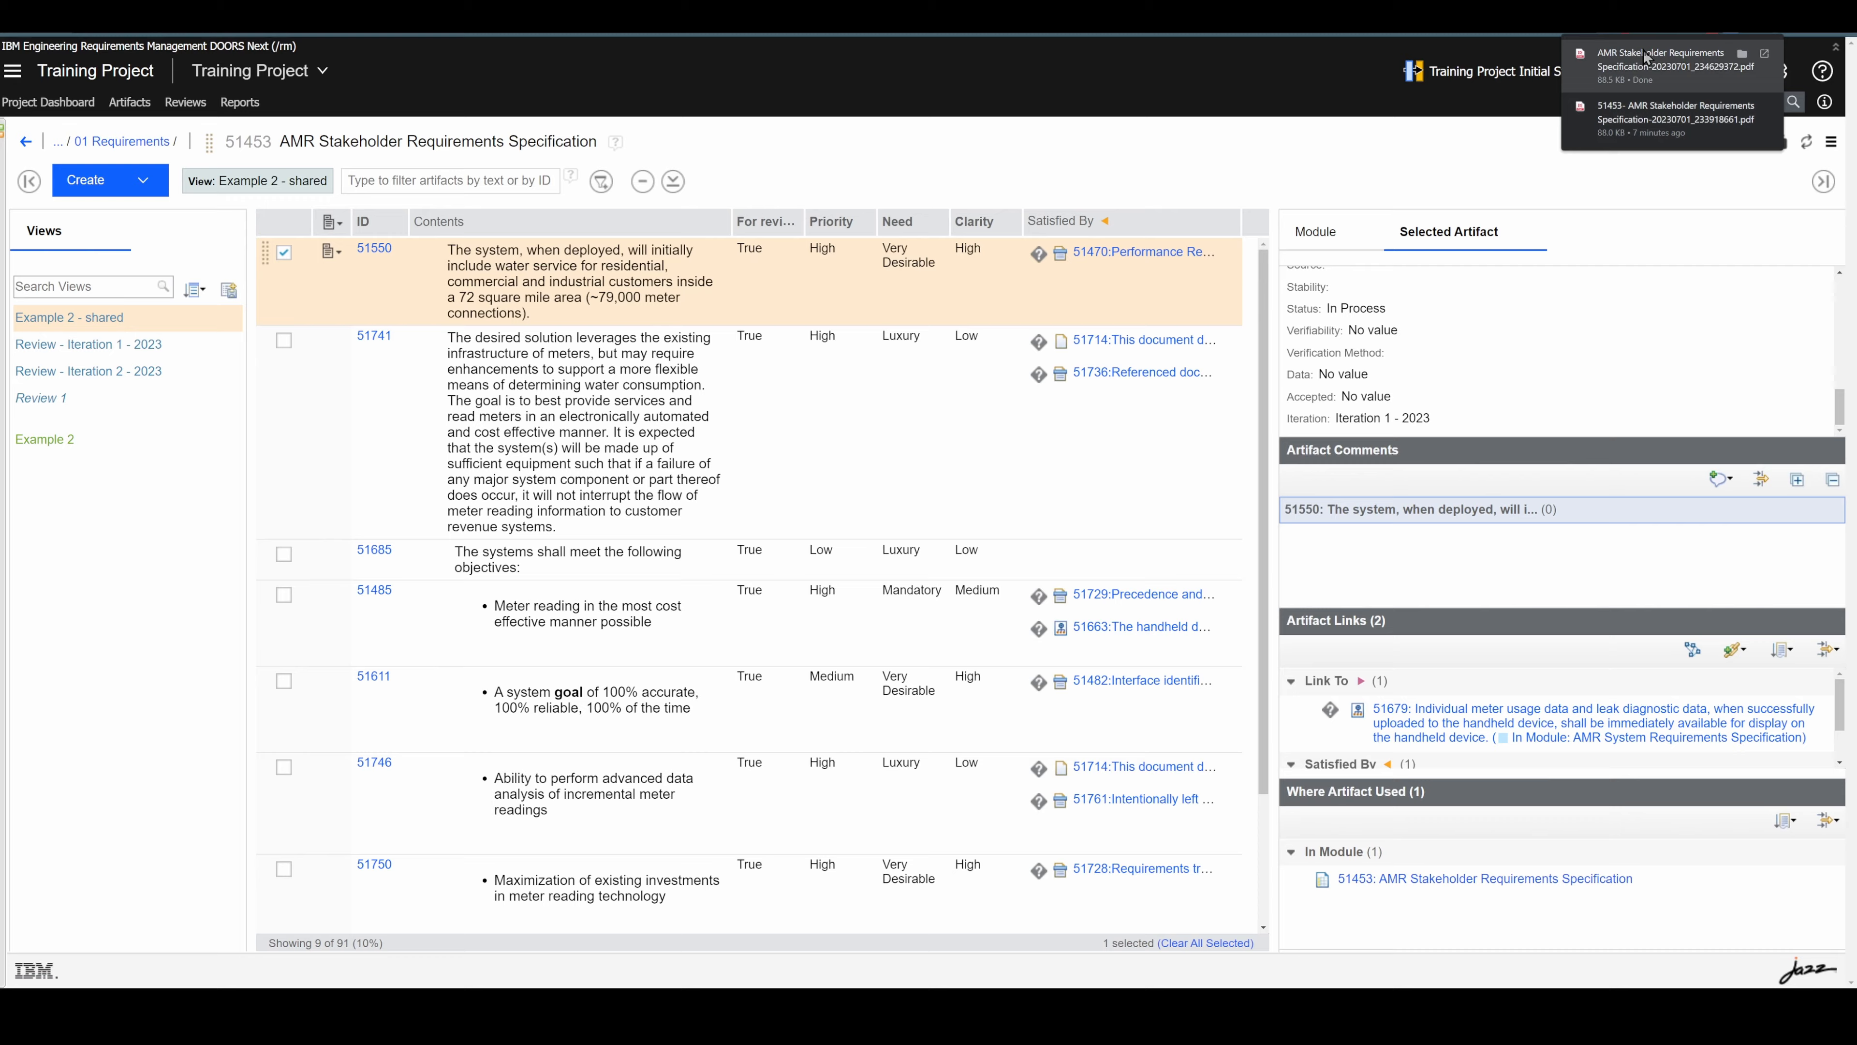
{"action": "left_click", "coordinate": [1647, 58]}
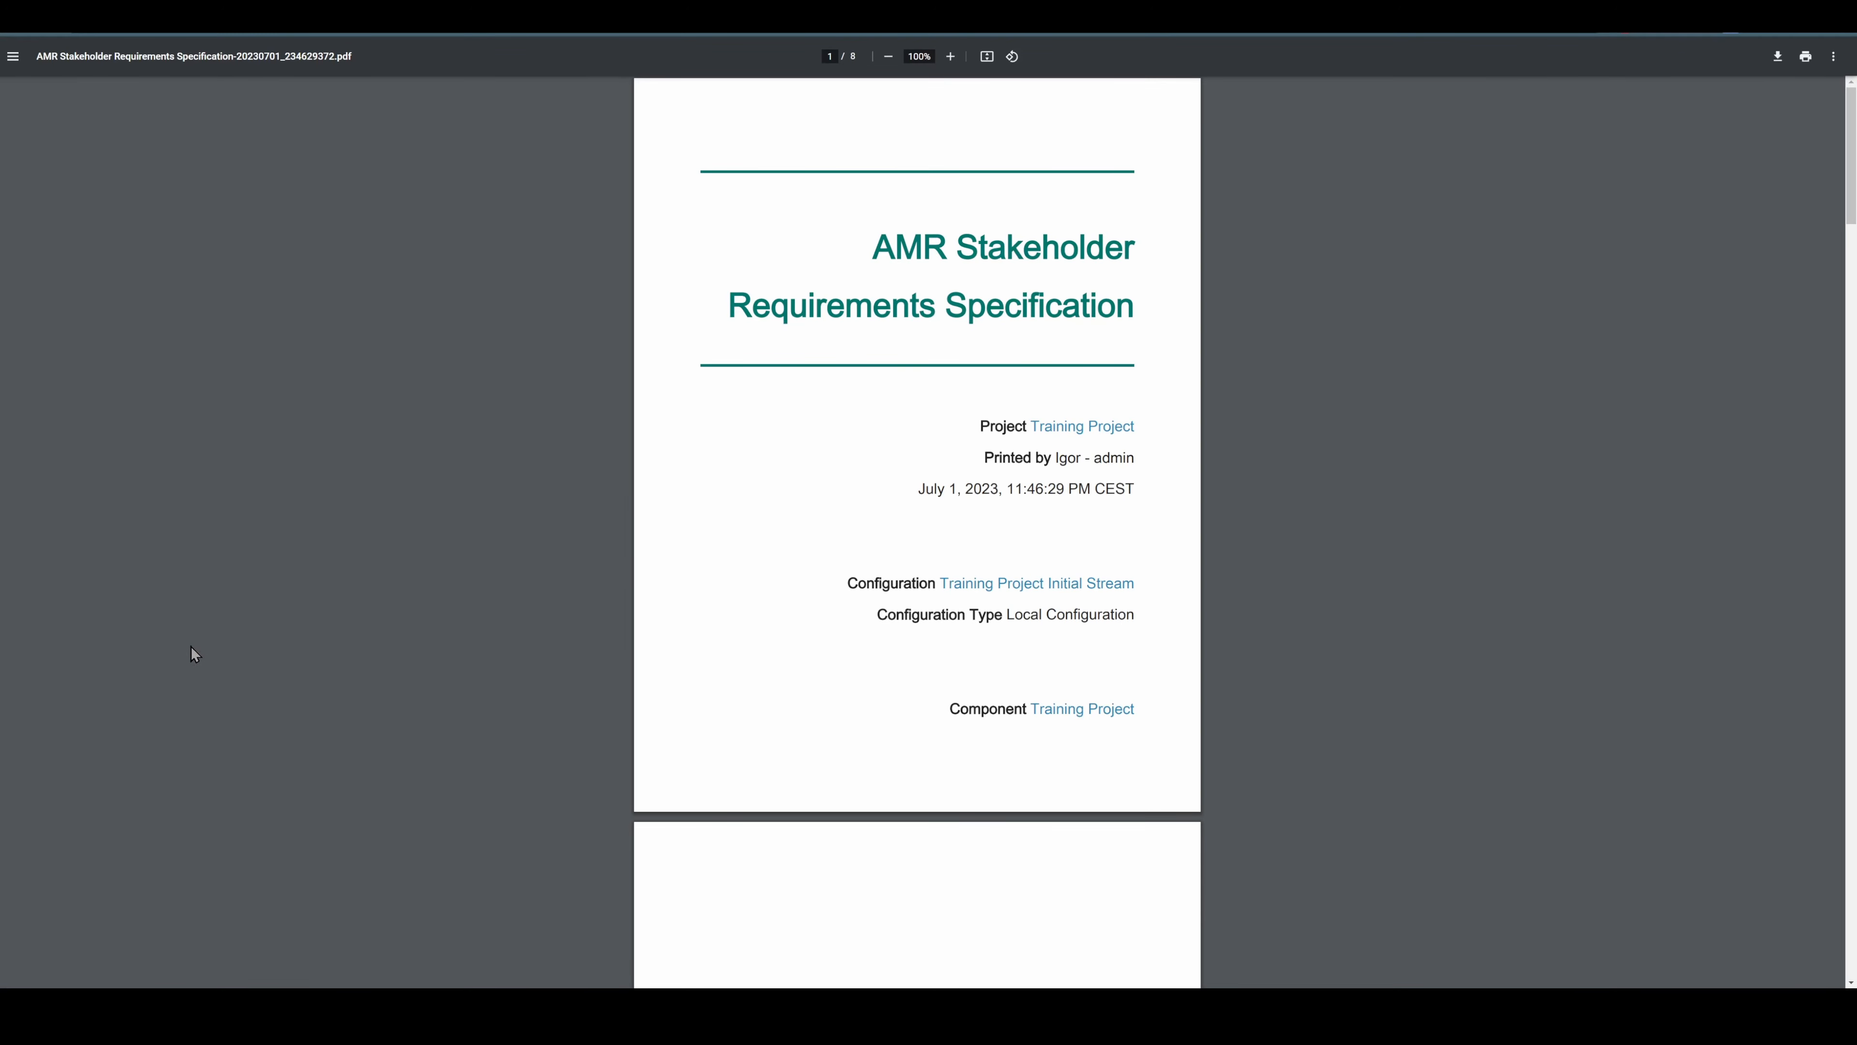
{"action": "key", "text": "ctrl+w"}
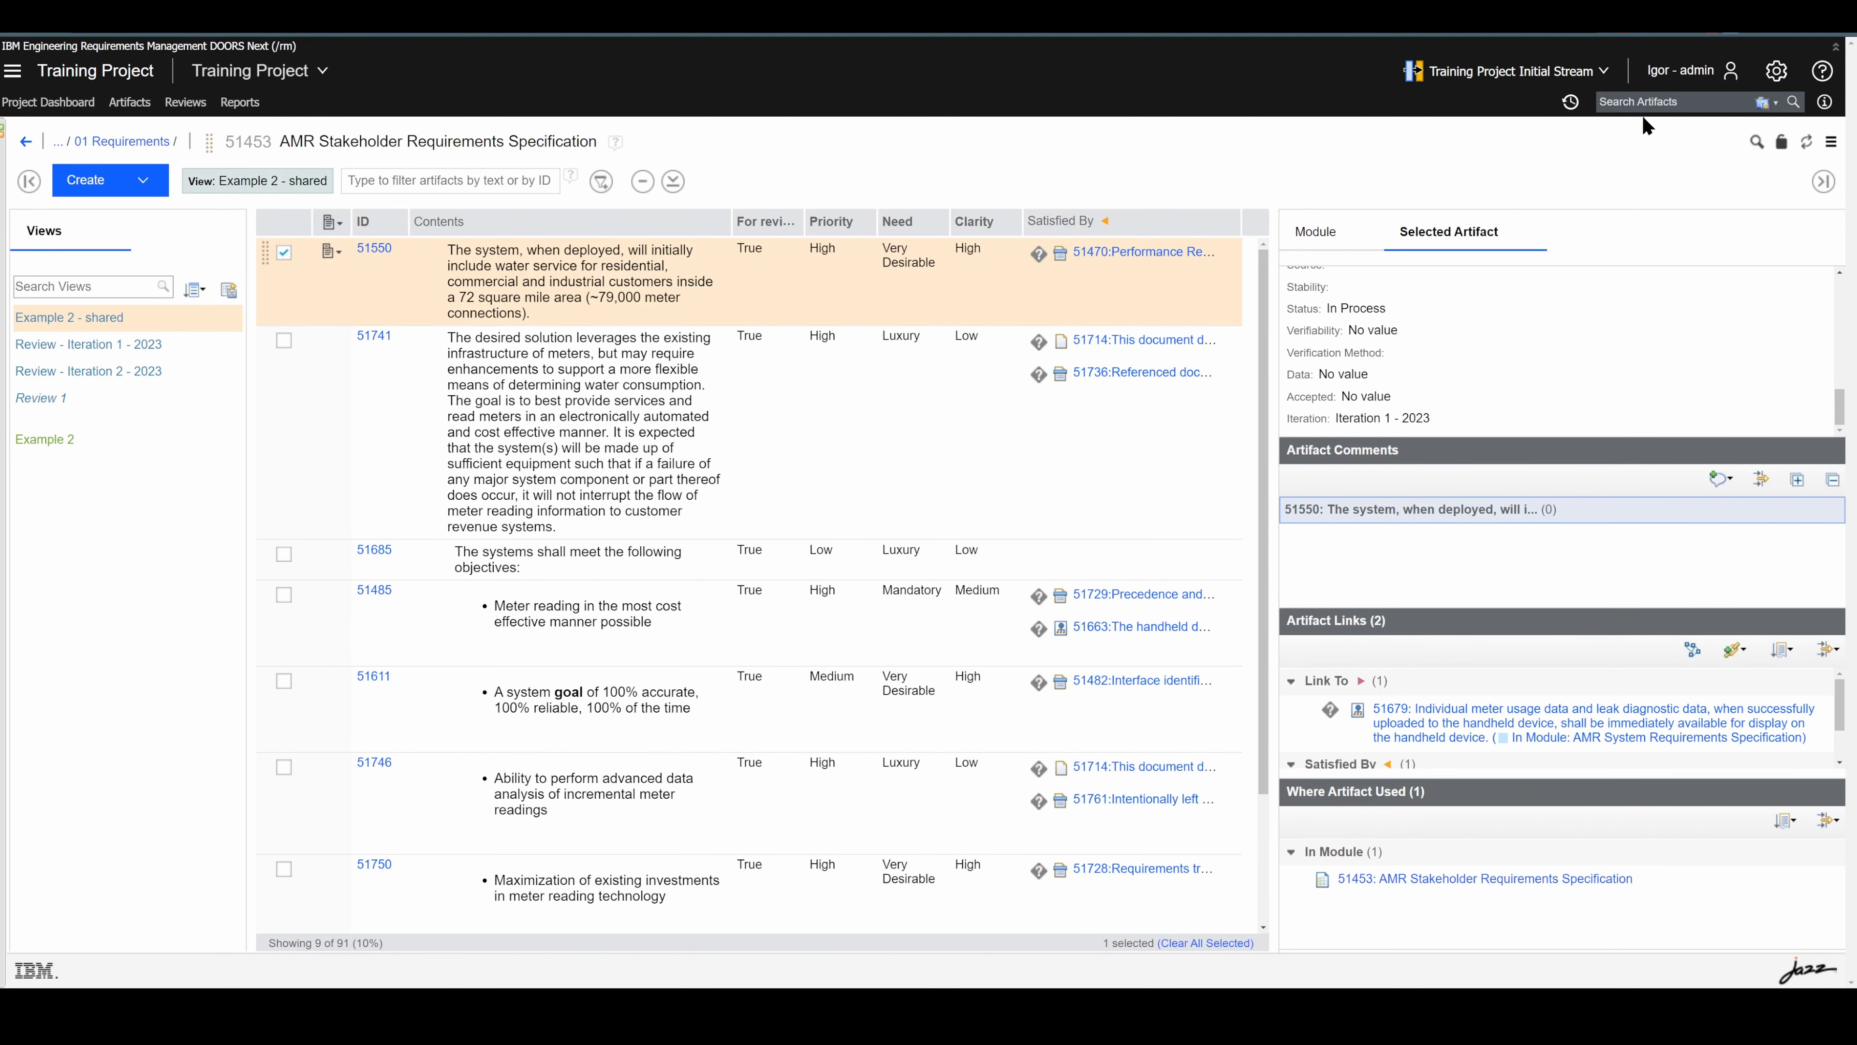
- Start a Print Module Table report for the current view, with AMR Stakeholder Requirements Specification as the included module
{"action": "left_click", "coordinate": [1830, 141]}
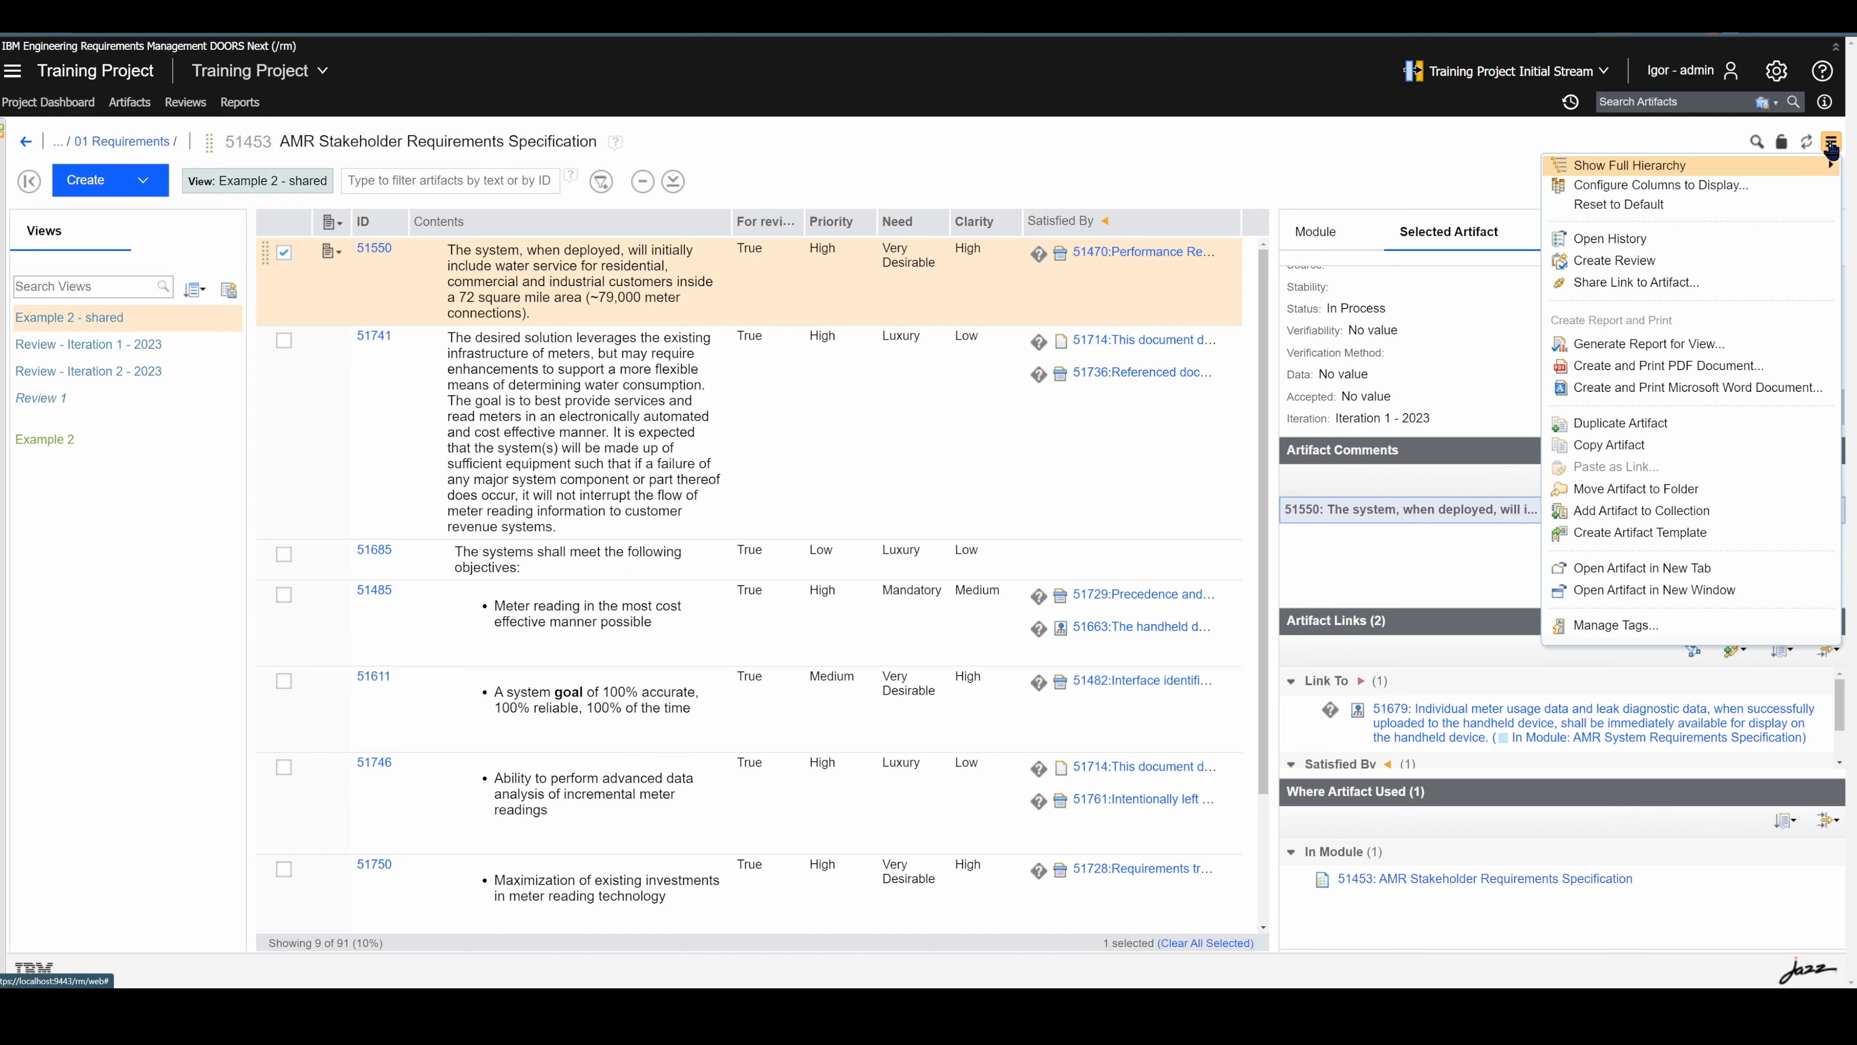
{"action": "left_click", "coordinate": [1736, 343]}
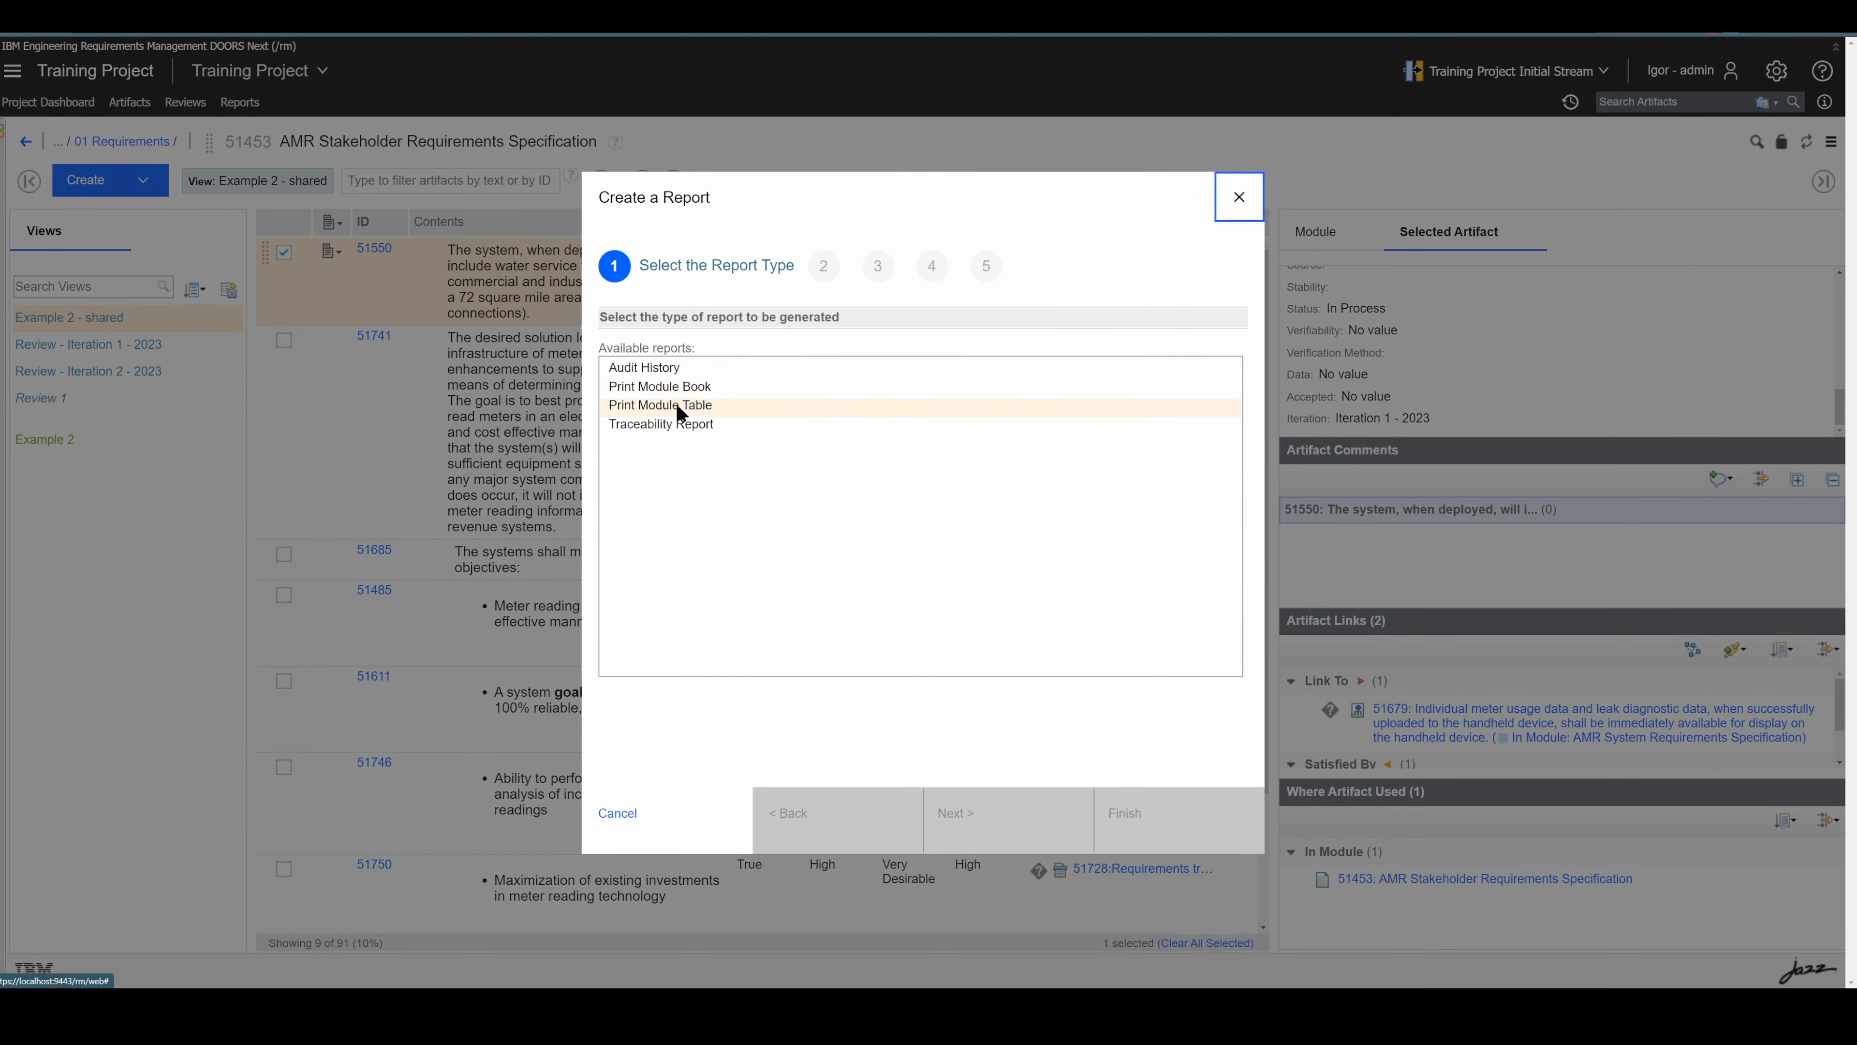
{"action": "left_click", "coordinate": [679, 405]}
{"action": "left_click", "coordinate": [994, 813]}
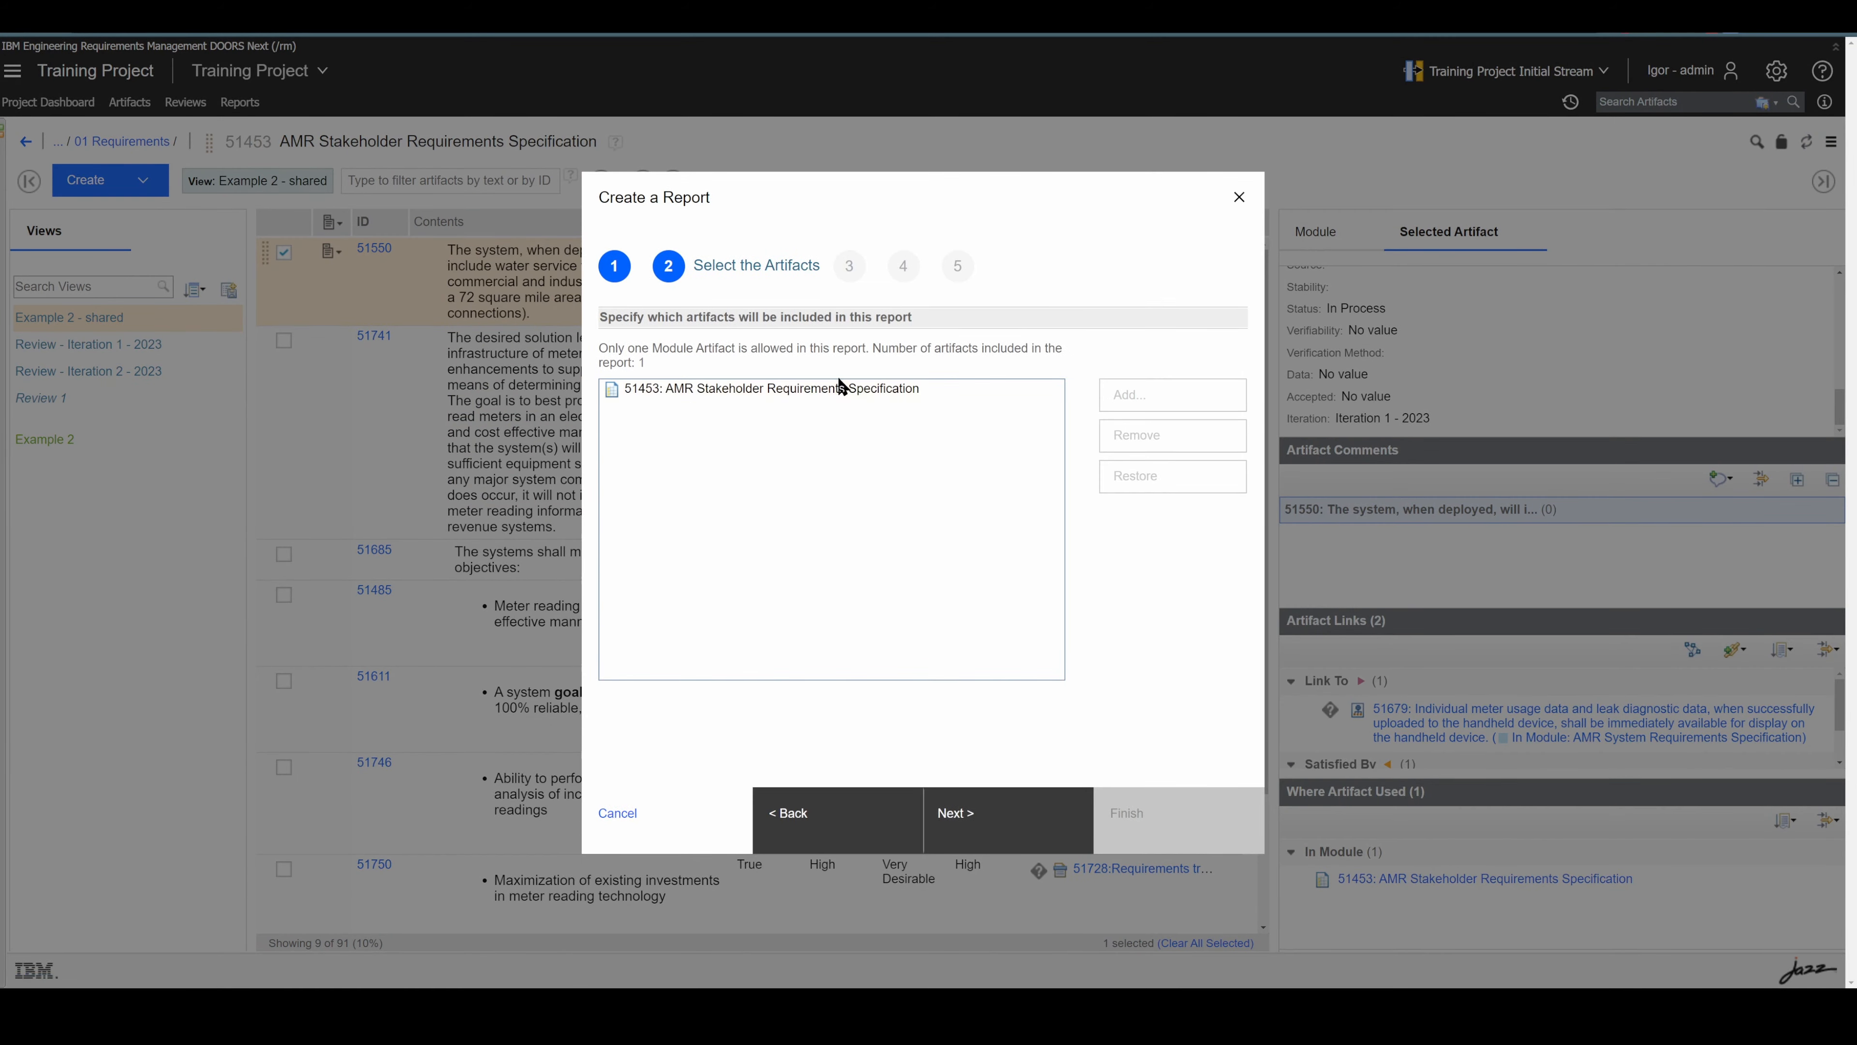
{"action": "left_click", "coordinate": [951, 805]}
- Set the report footer to "Footer for our training document" and the header to "Header for our training document"
{"action": "left_click", "coordinate": [822, 480]}
{"action": "type", "text": "Footer for our training document"}
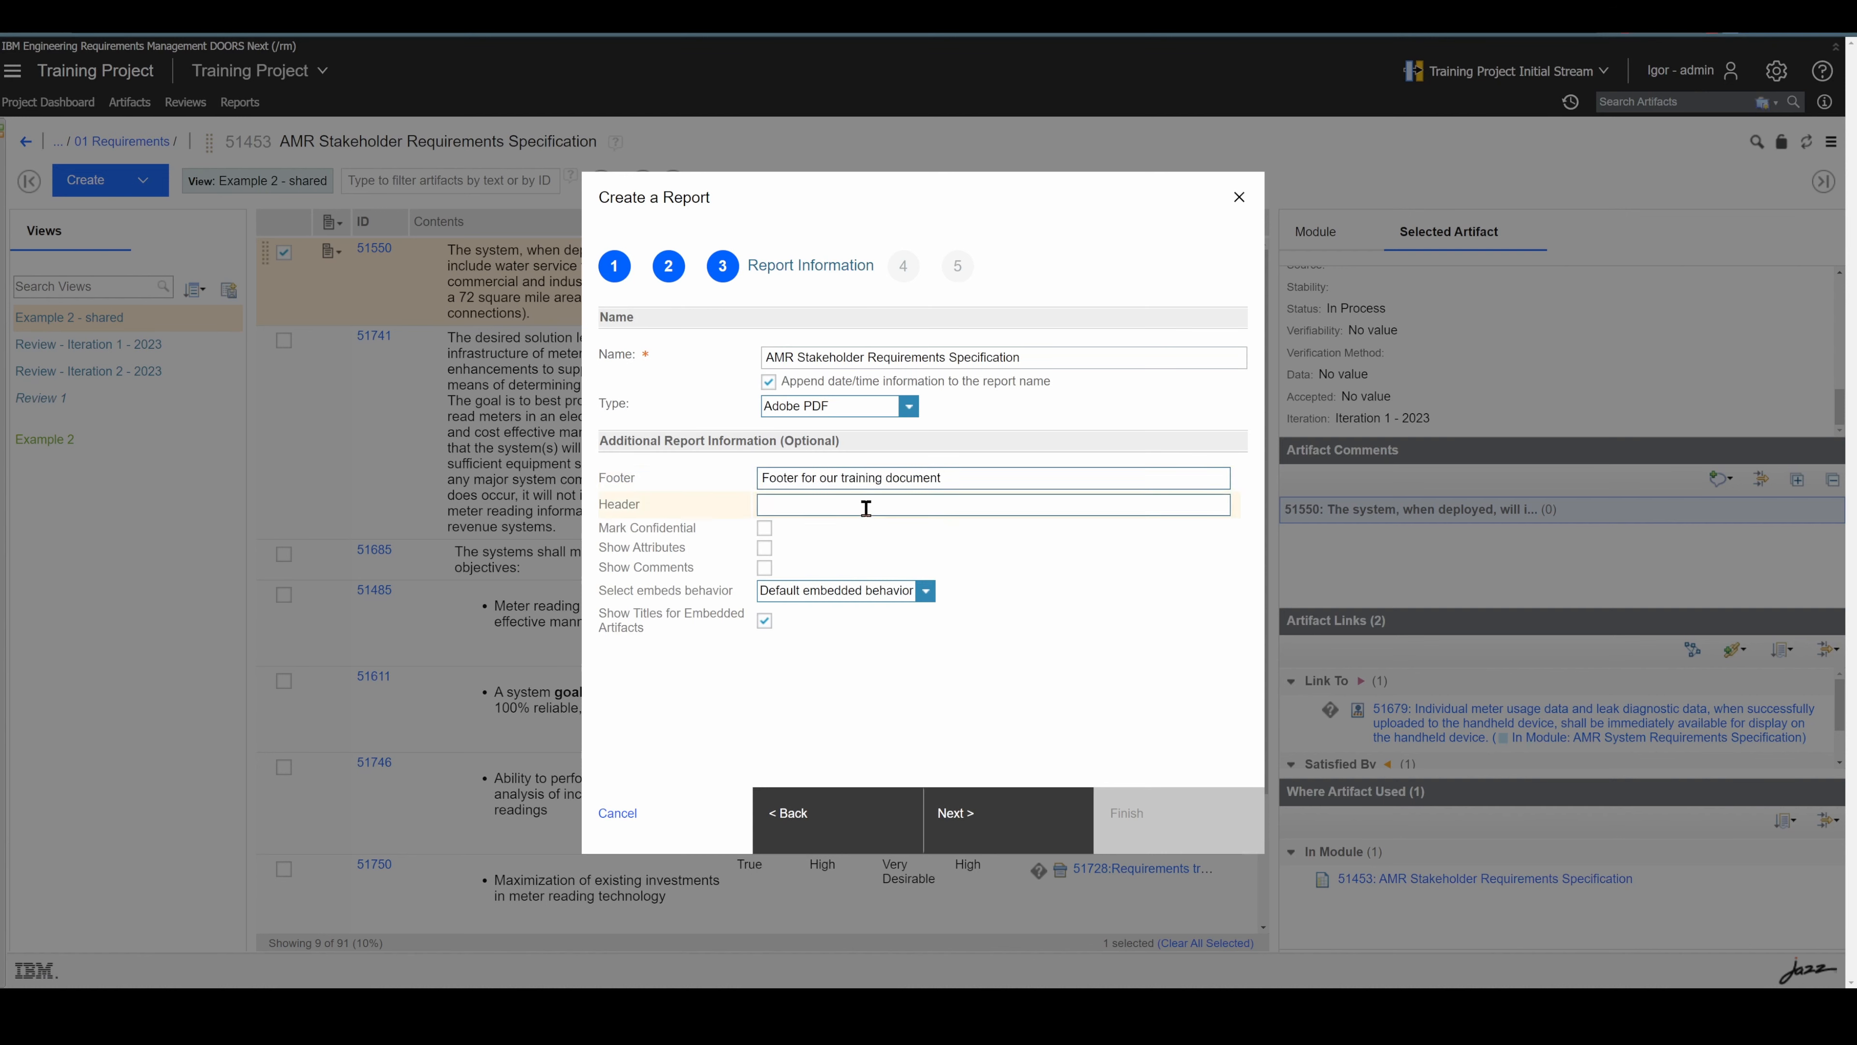
{"action": "left_click", "coordinate": [865, 507]}
{"action": "type", "text": "Footer for our training document"}
{"action": "left_click_drag", "start_coordinate": [799, 506], "coordinate": [663, 503]}
{"action": "type", "text": "Header"}
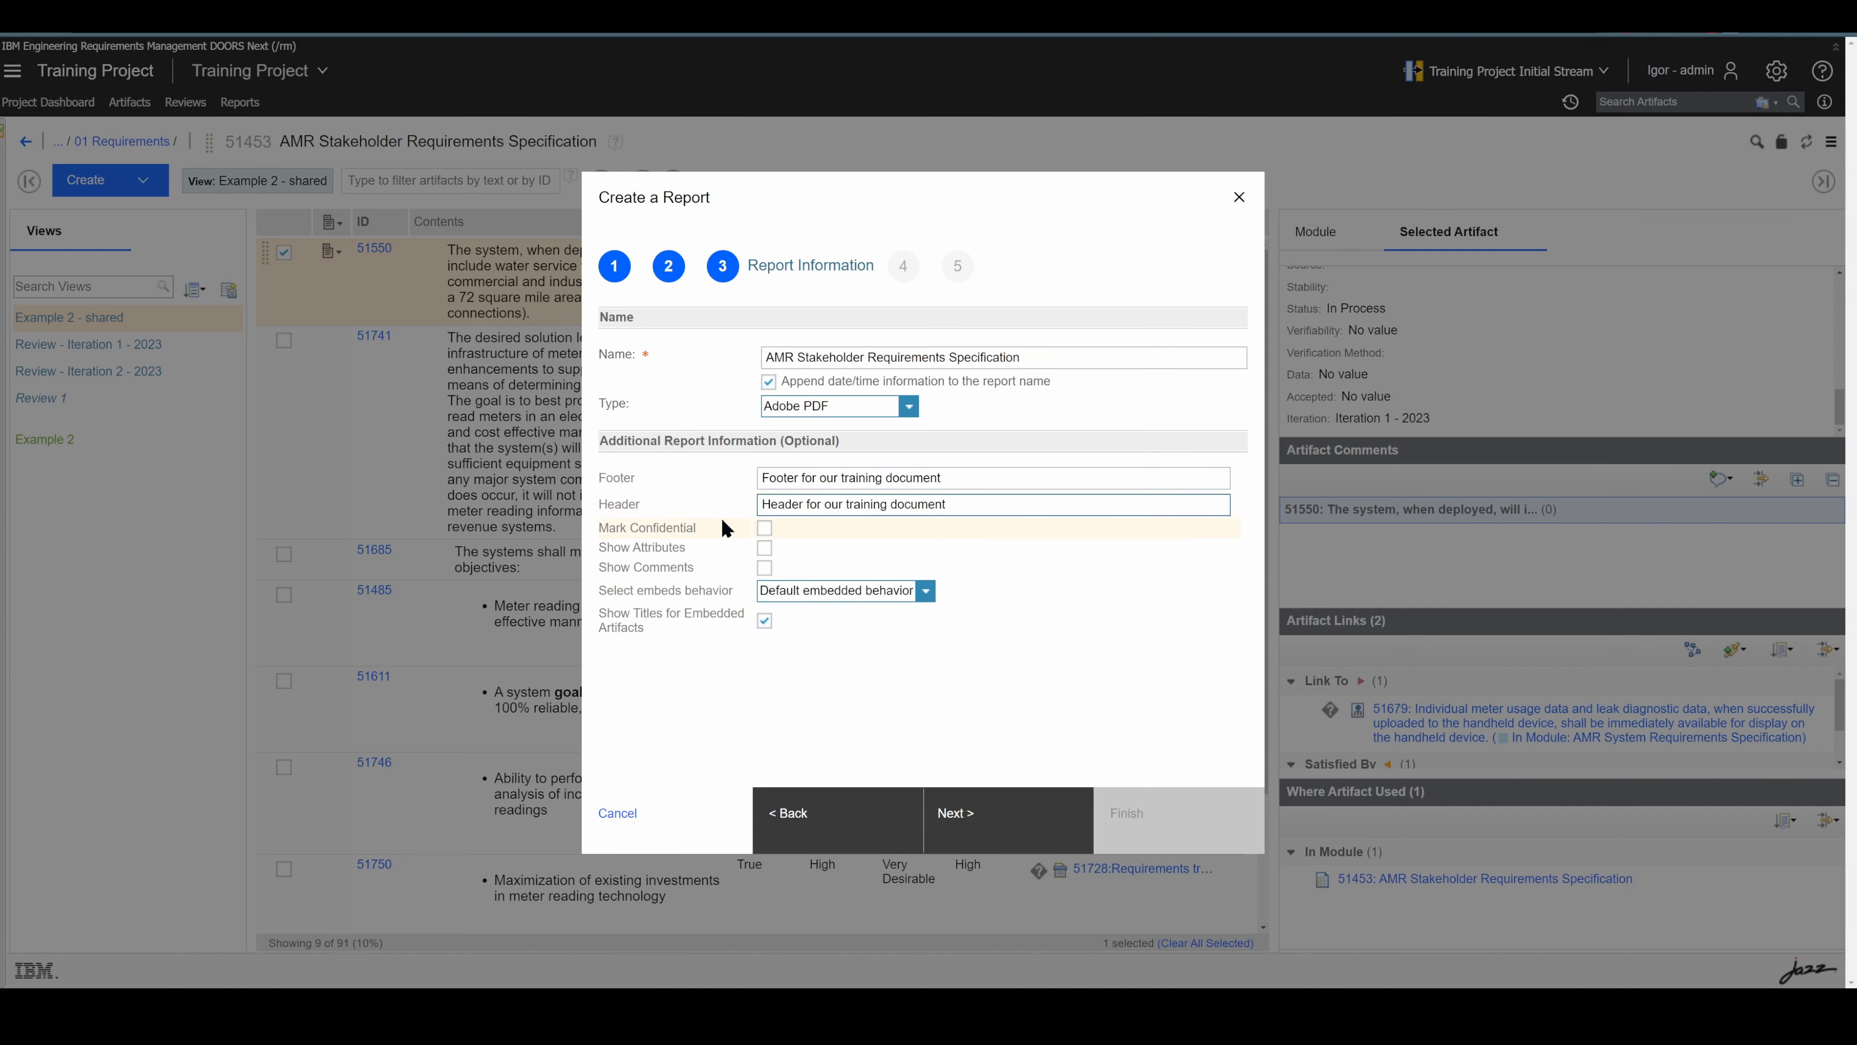
- Mark the Print Module Table report confidential and generate it as Adobe PDF without saving it to the component
{"action": "left_click", "coordinate": [764, 528]}
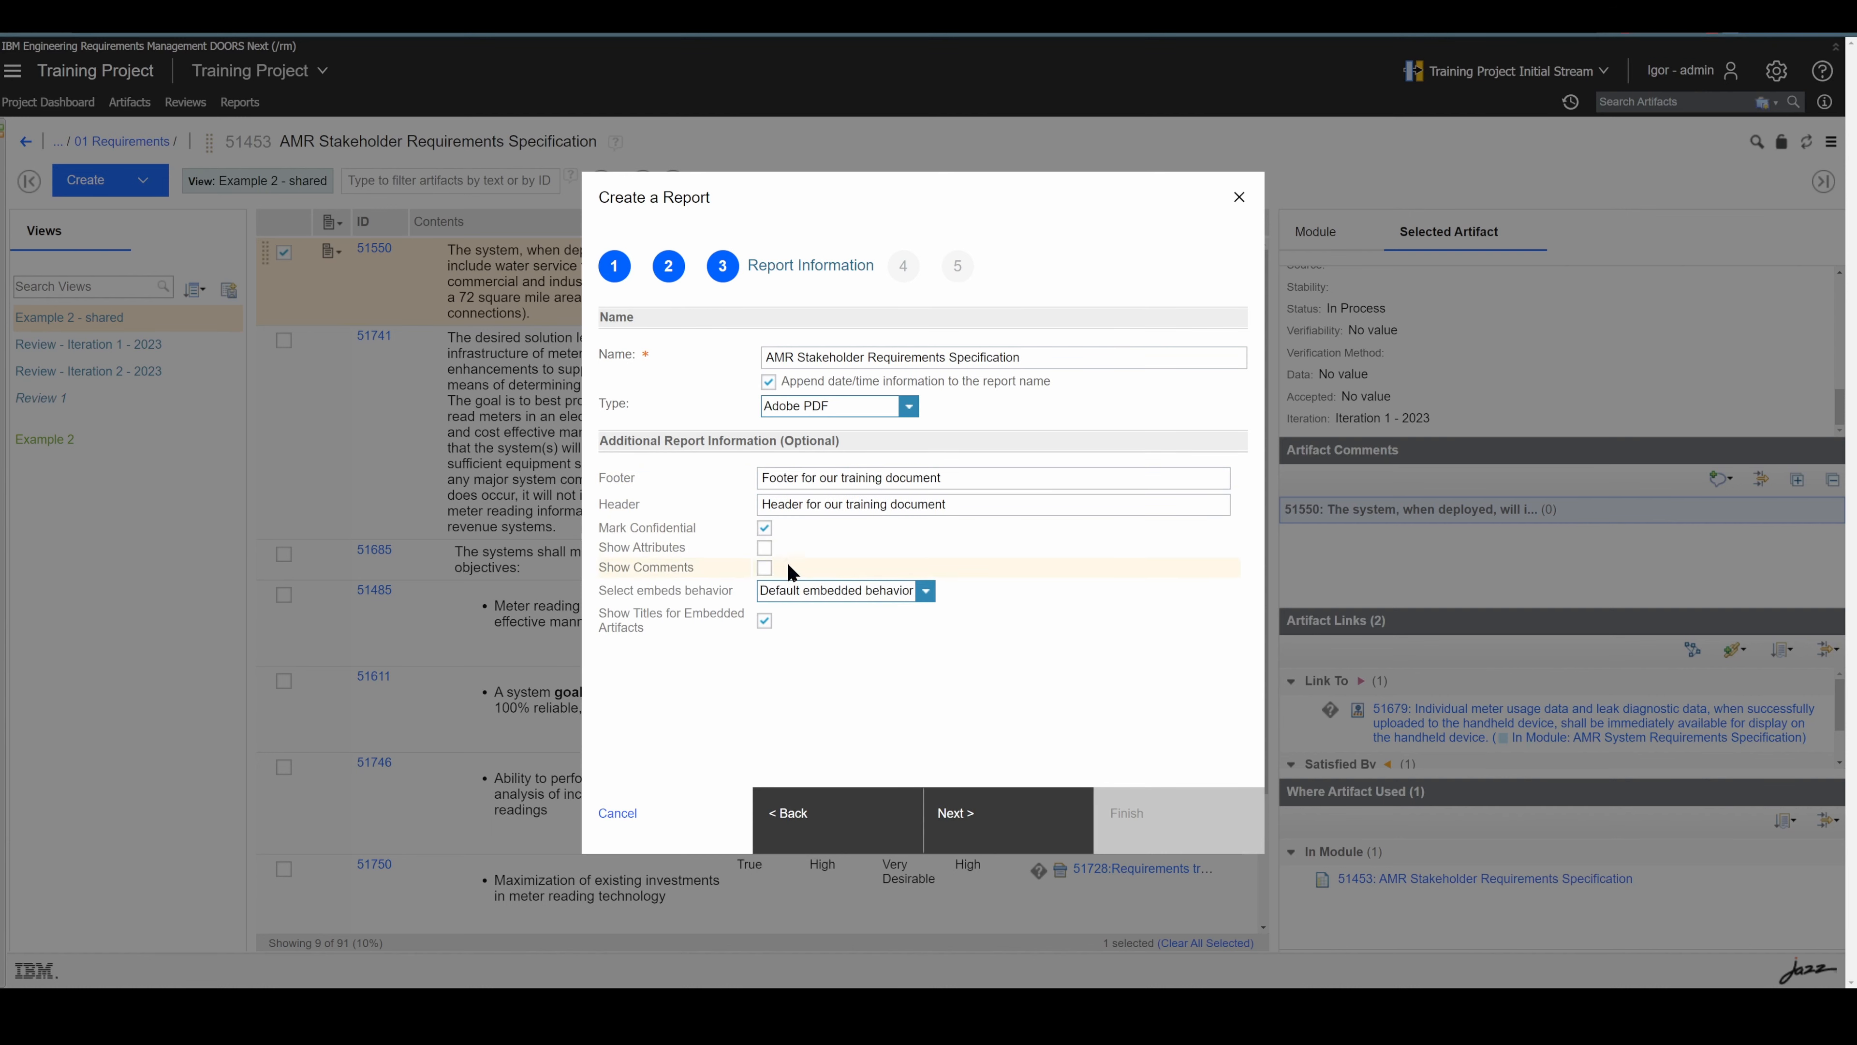
{"action": "left_click", "coordinate": [1008, 813]}
{"action": "left_click", "coordinate": [1001, 816]}
{"action": "left_click", "coordinate": [1172, 832]}
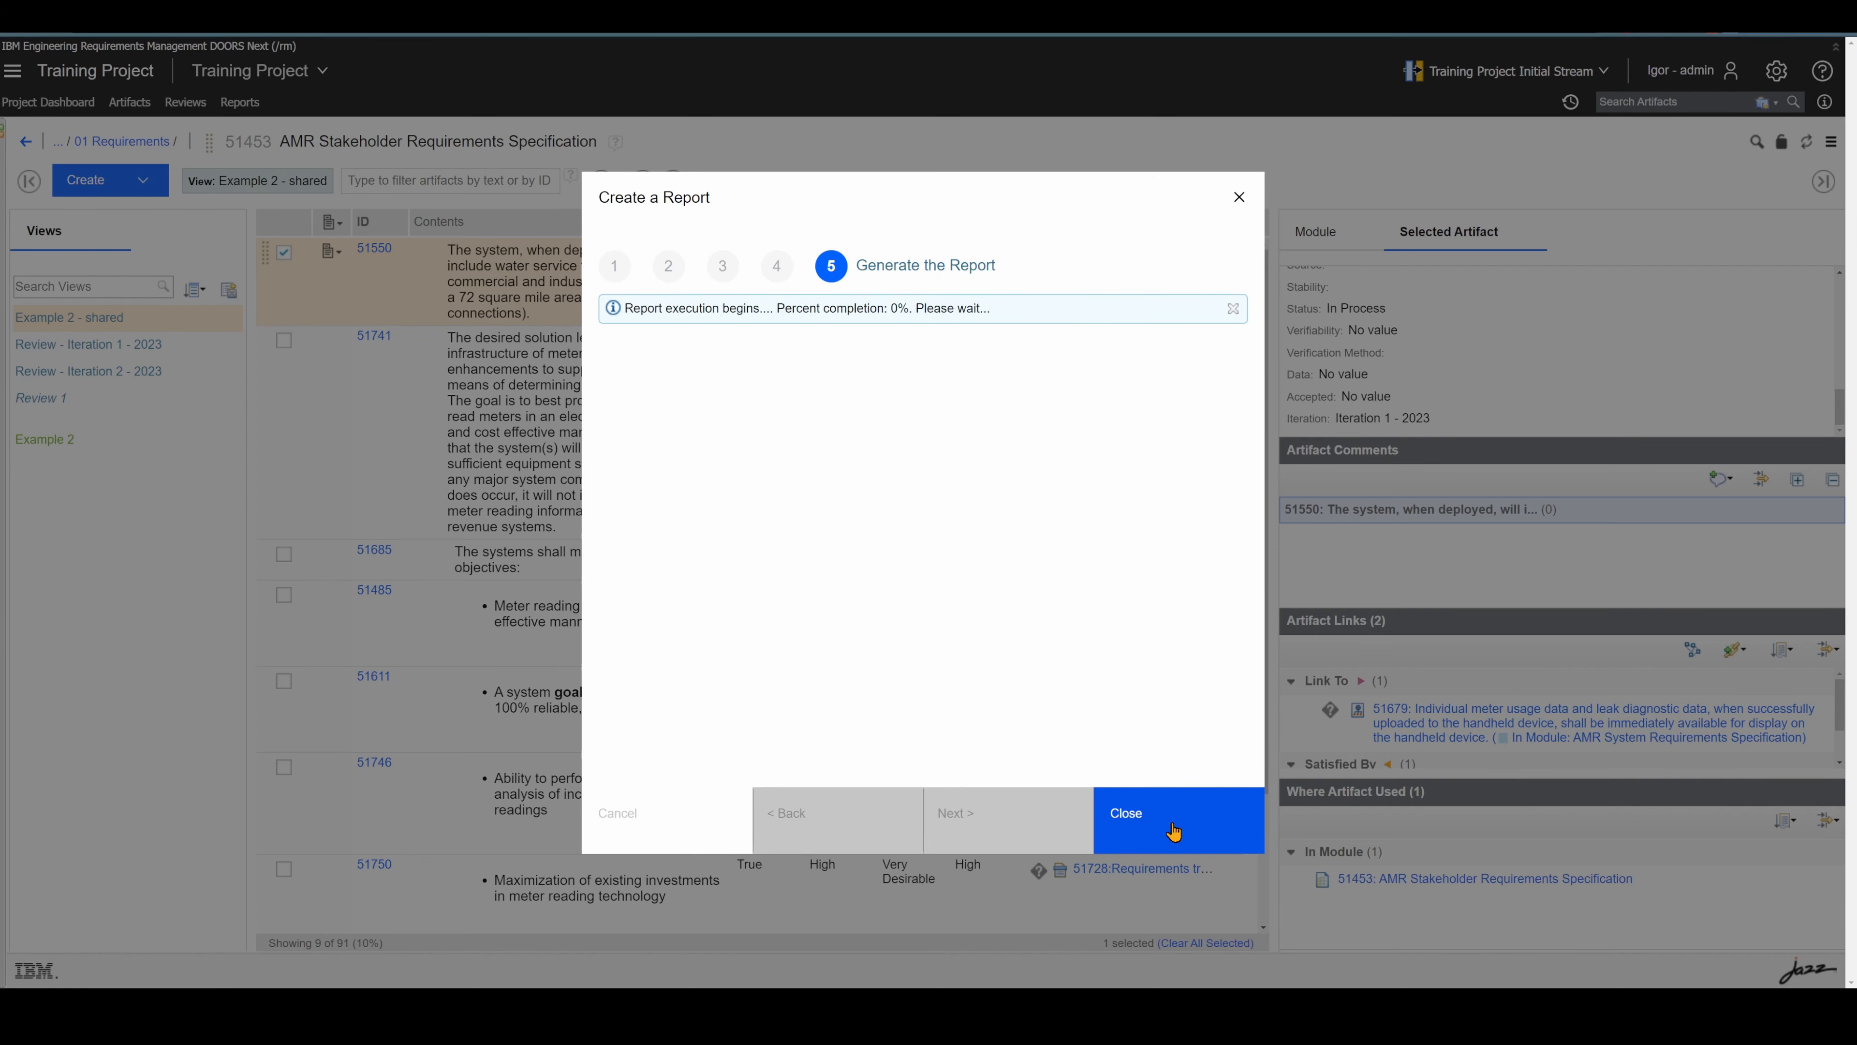
{"action": "left_click", "coordinate": [1170, 824]}
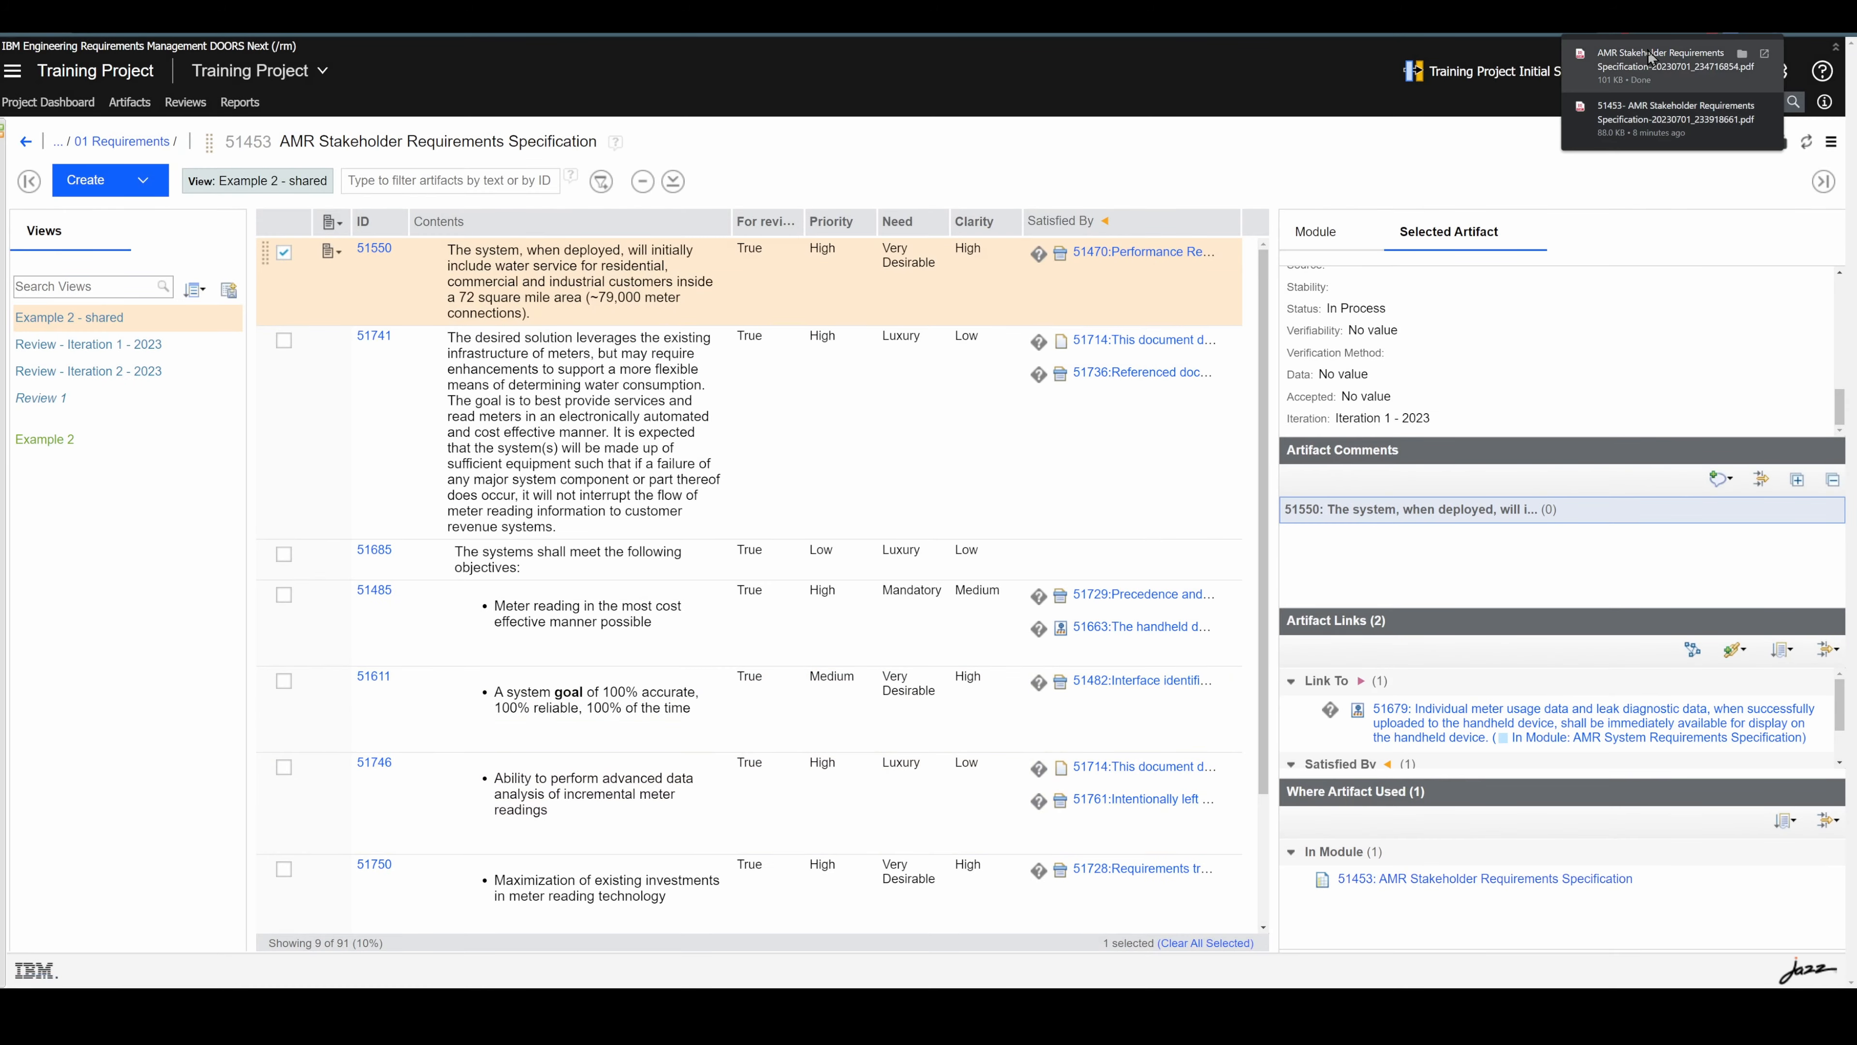
- Open the generated Print Module Table PDF and examine how the requirements and their attribute columns are laid out
{"action": "left_click", "coordinate": [1650, 57]}
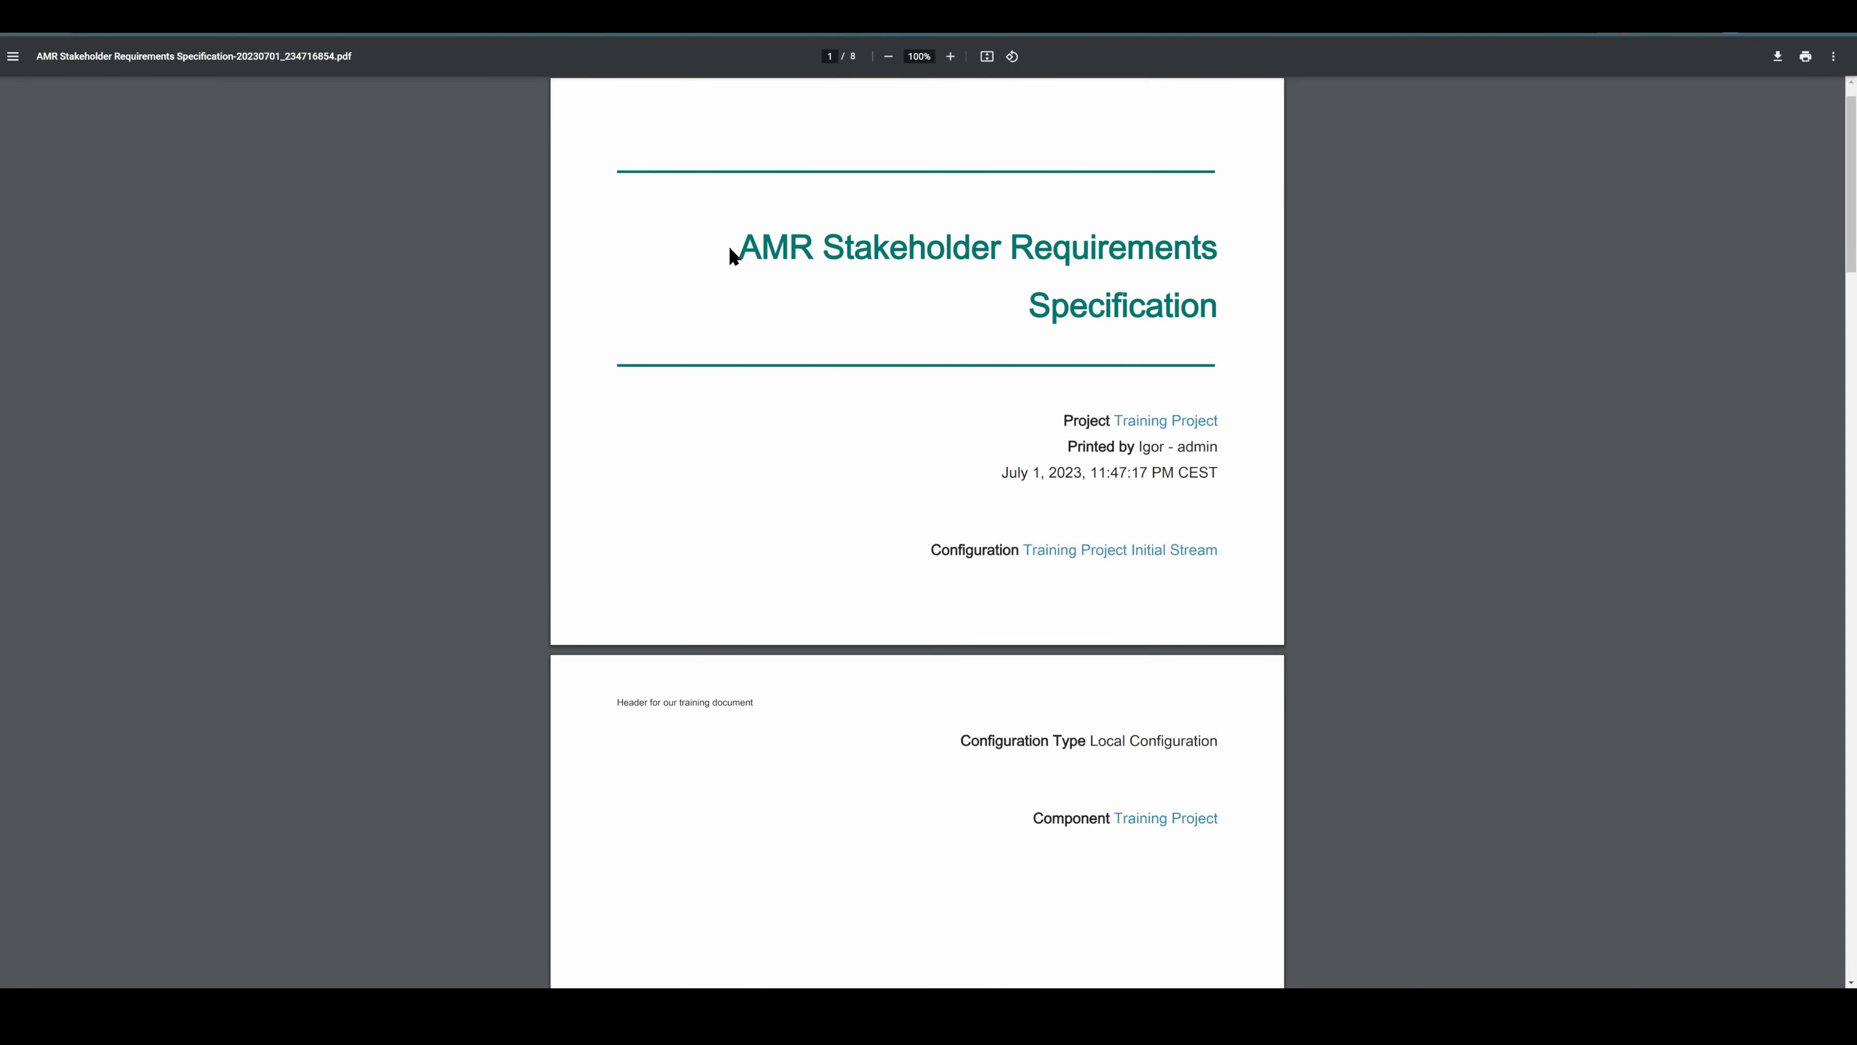
{"action": "scroll", "coordinate": [730, 251], "scroll_direction": "down", "scroll_amount": 20}
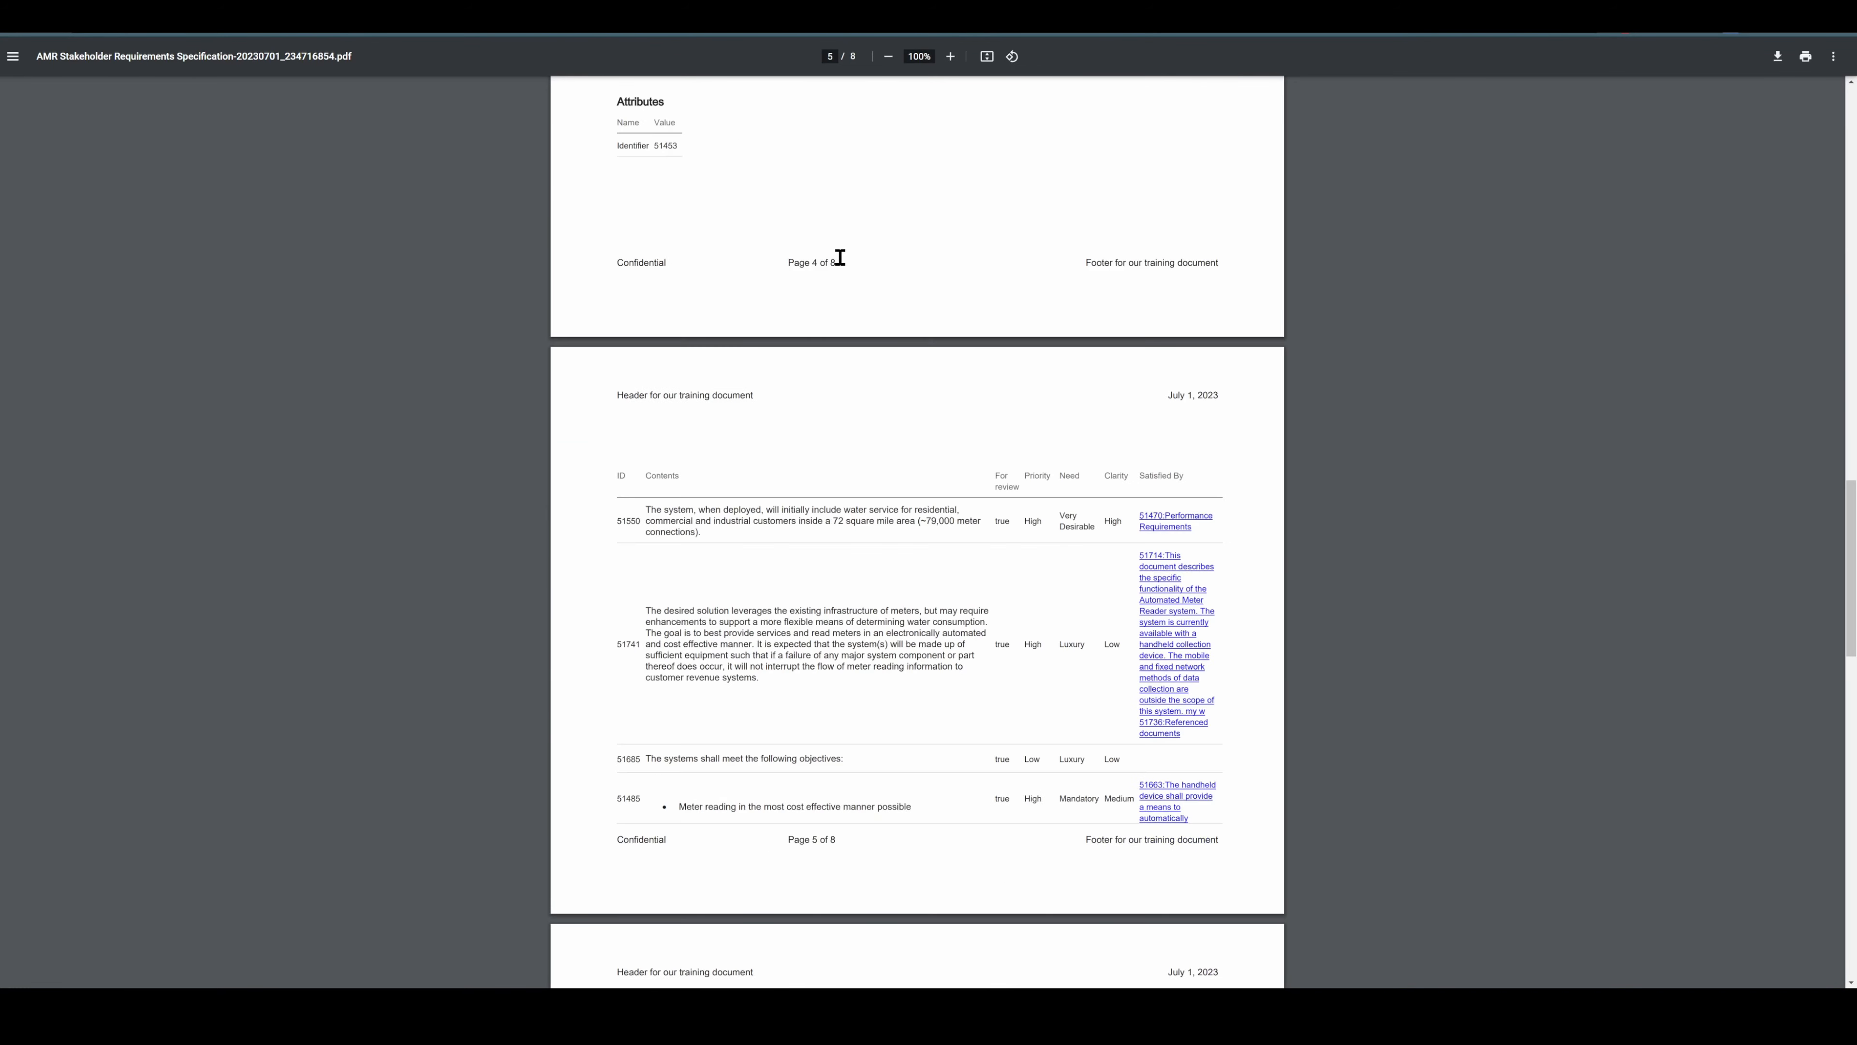
{"action": "scroll", "coordinate": [841, 257], "scroll_direction": "down", "scroll_amount": 3}
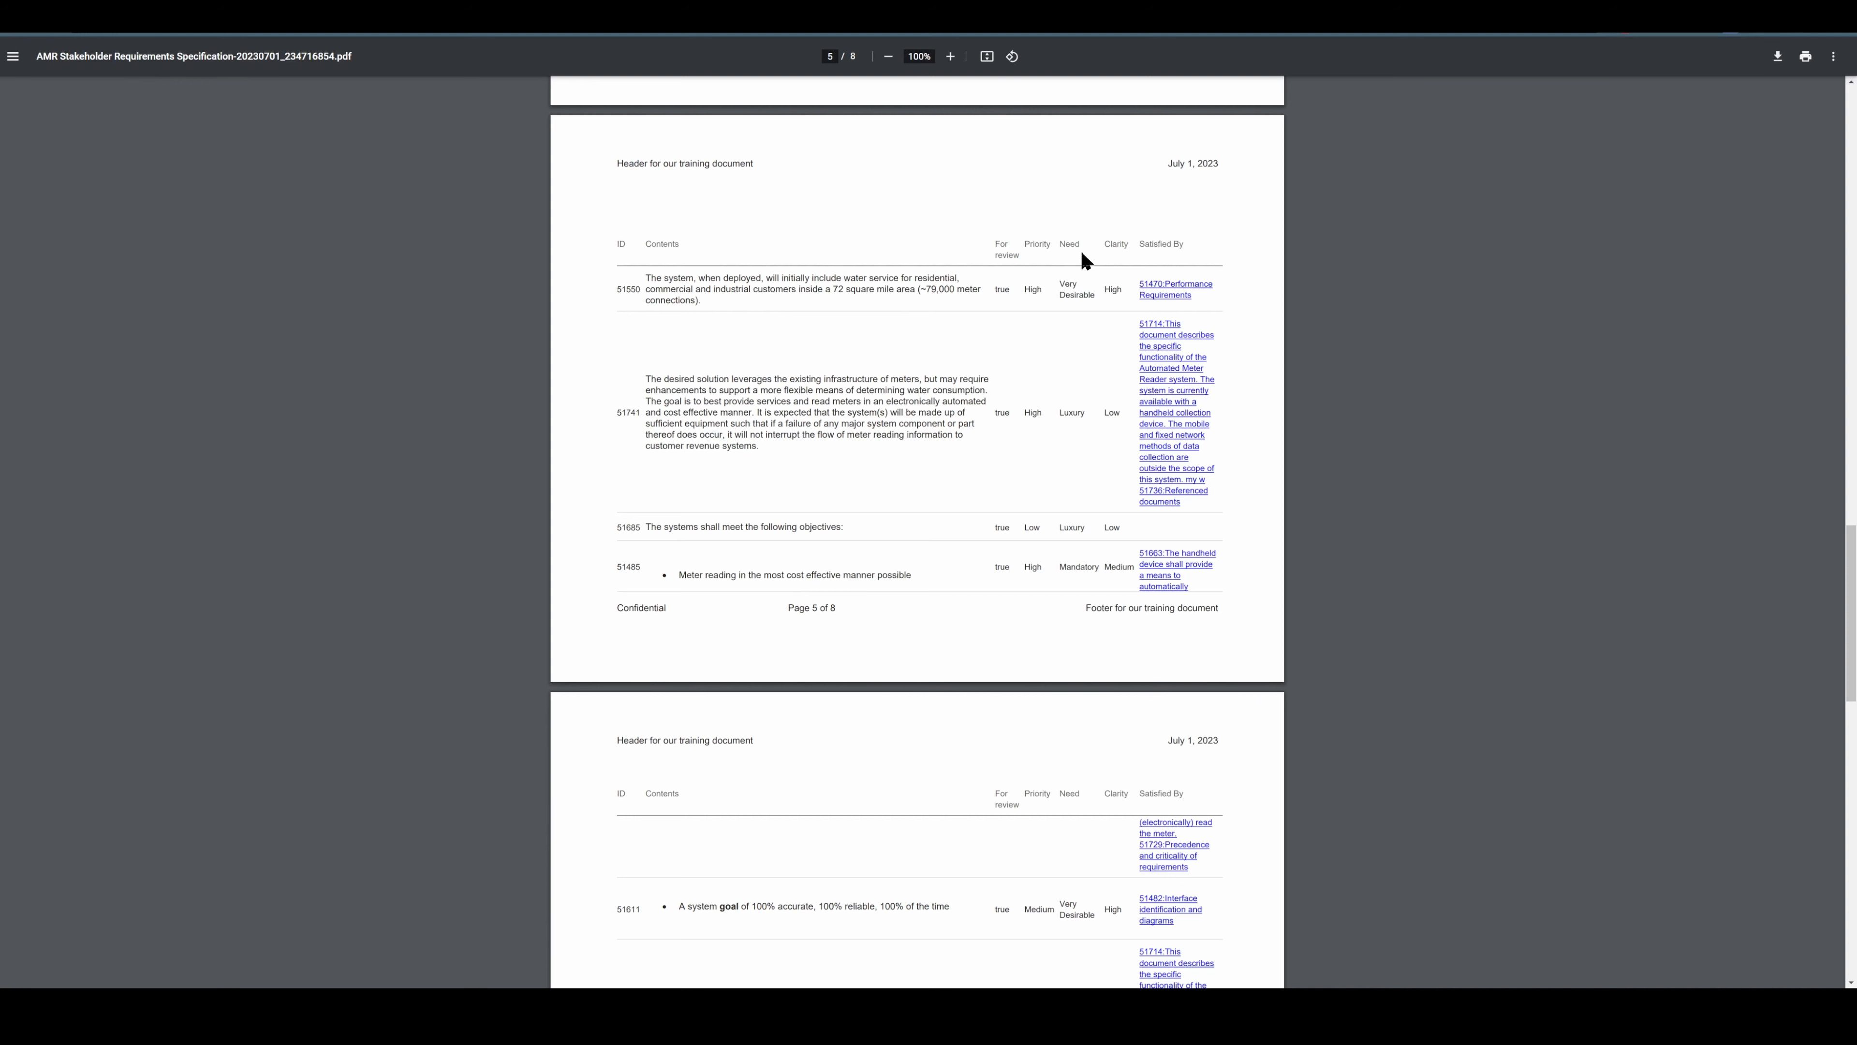
{"action": "scroll", "coordinate": [842, 300], "scroll_direction": "down", "scroll_amount": 1}
- Switch to the Print Module Book PDF and examine how attributes are listed under each requirement
{"action": "key", "text": "ctrl+shift+Tab"}
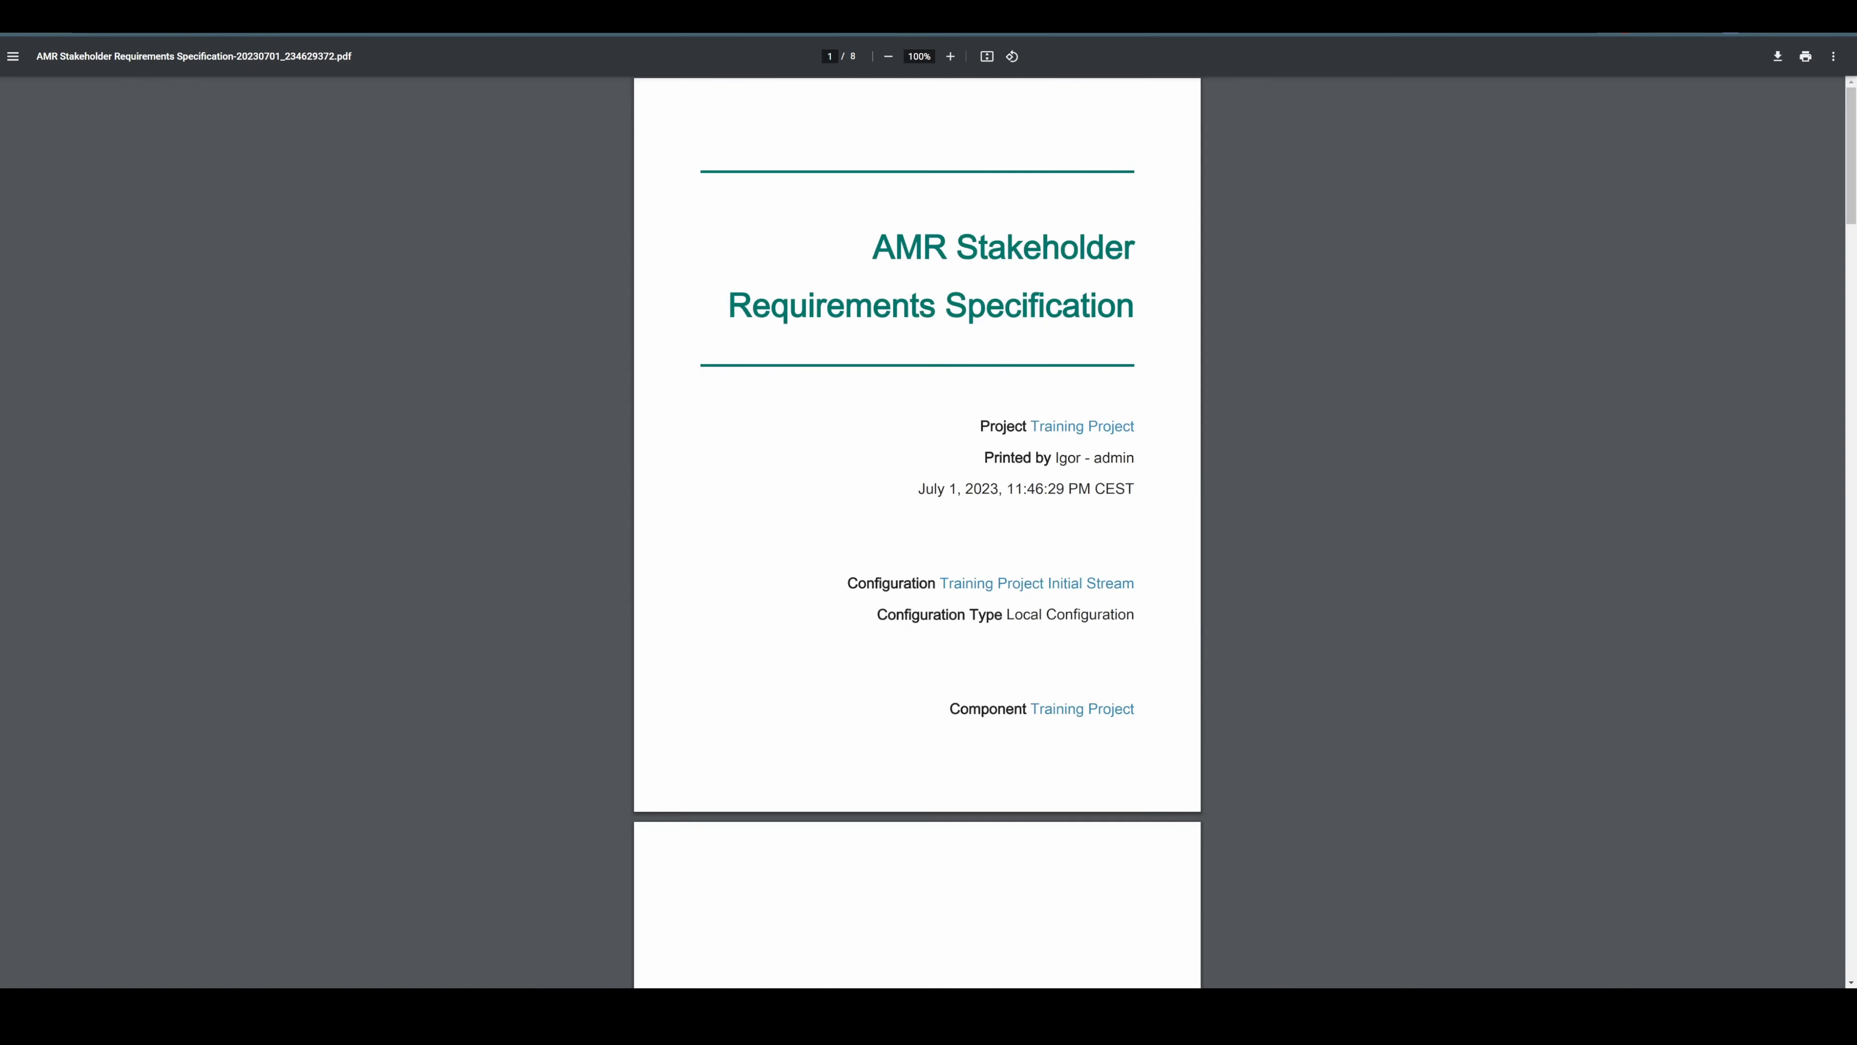
{"action": "scroll", "coordinate": [873, 335], "scroll_direction": "down", "scroll_amount": 20}
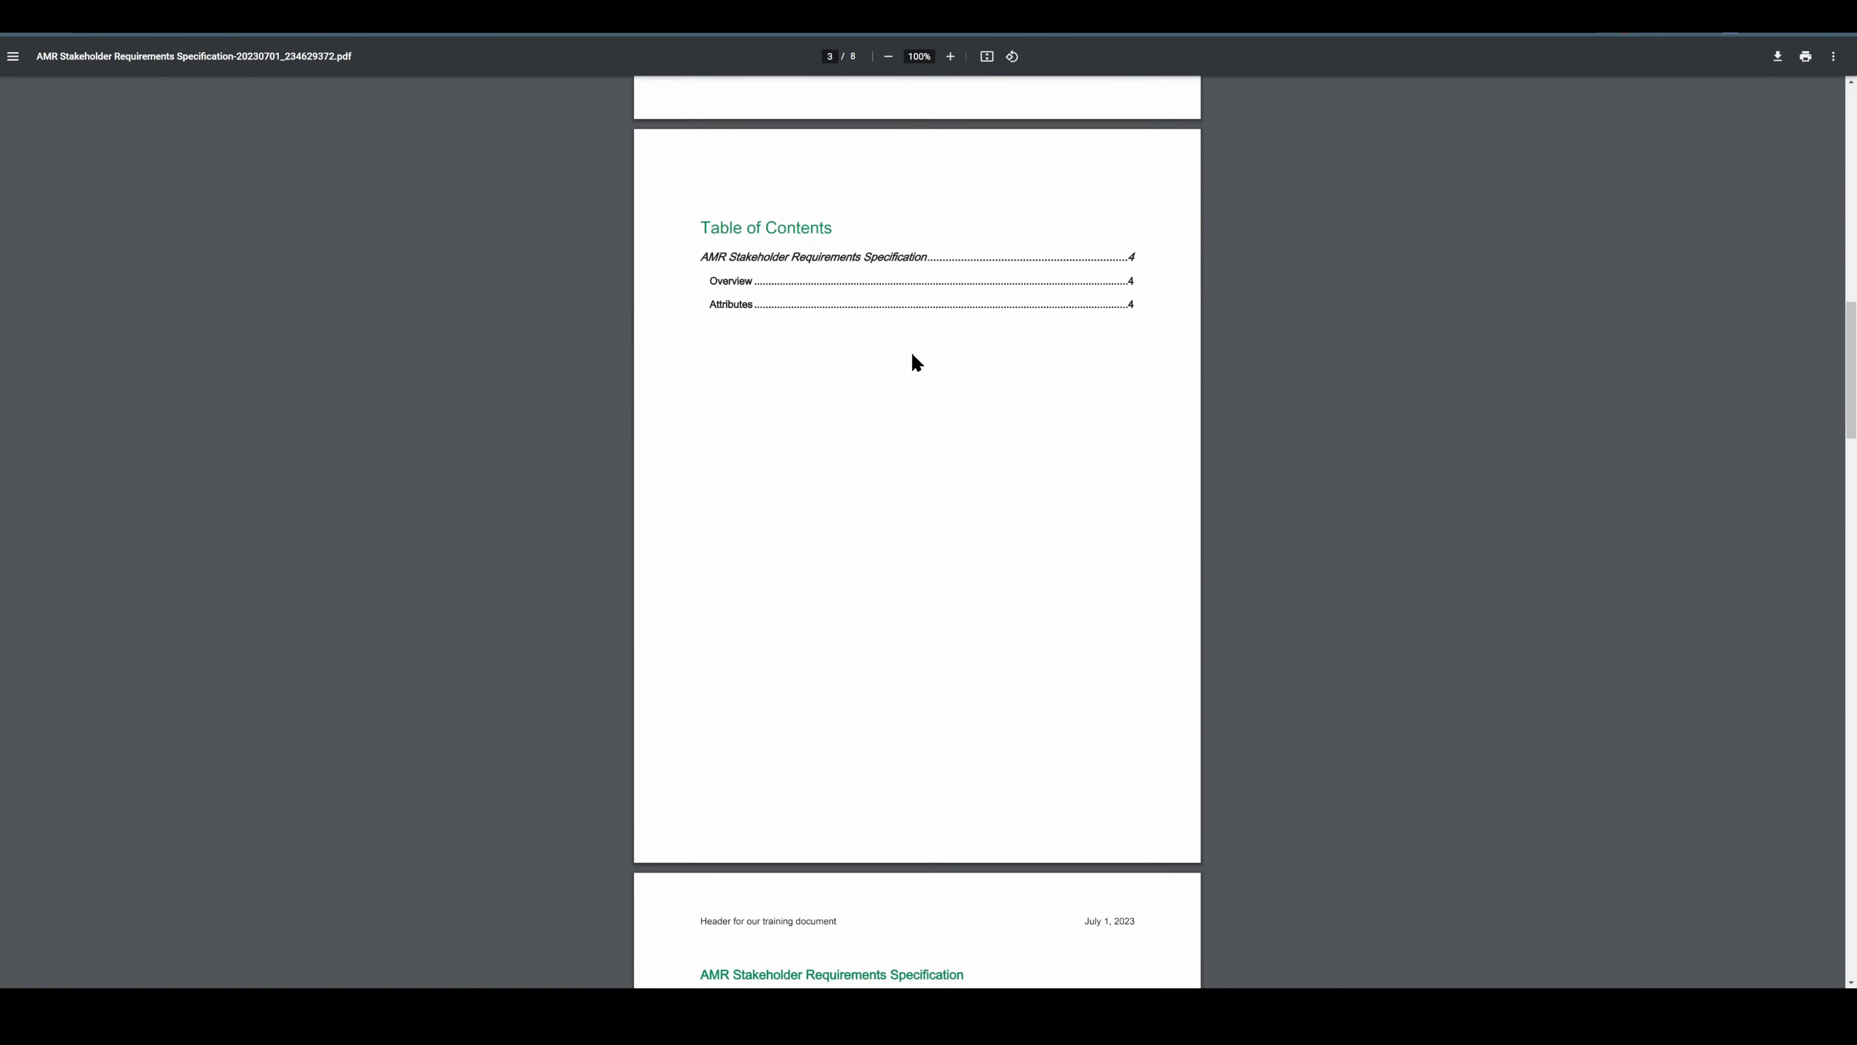
{"action": "scroll", "coordinate": [925, 364], "scroll_direction": "down", "scroll_amount": 20}
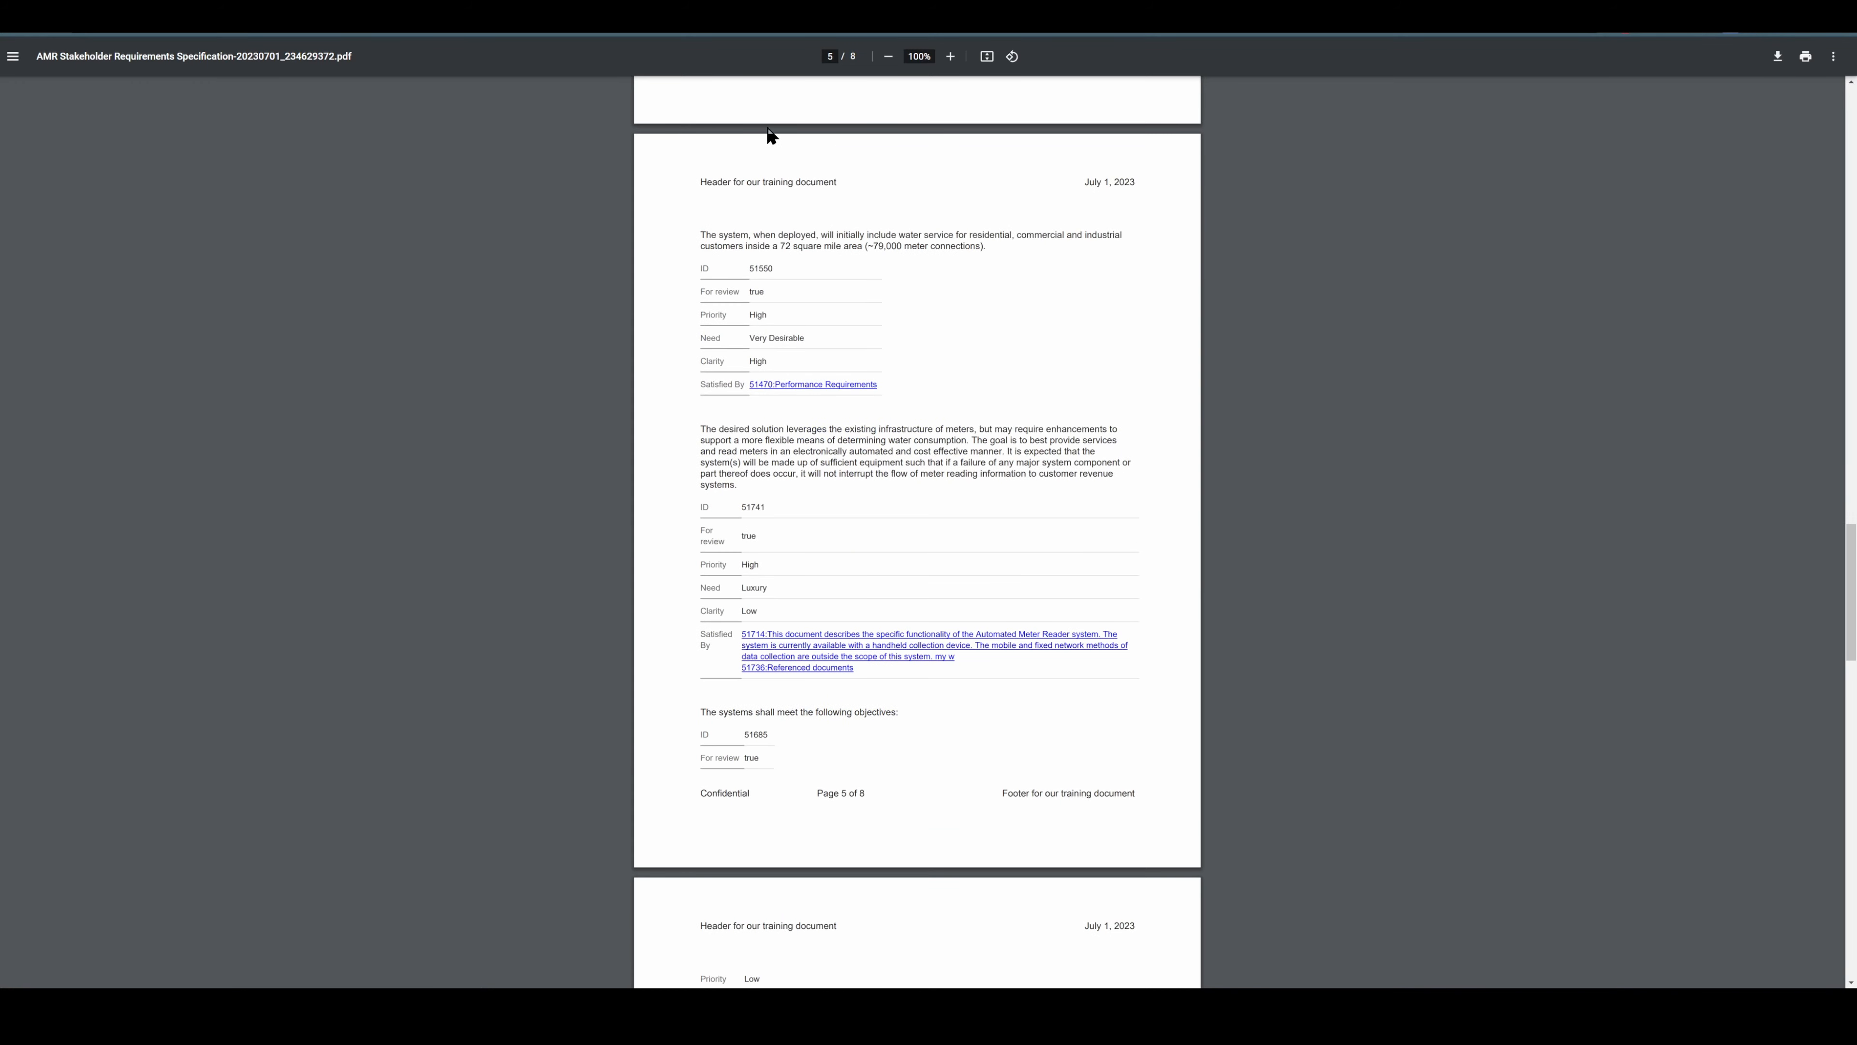
{"action": "scroll", "coordinate": [753, 253], "scroll_direction": "down", "scroll_amount": 2}
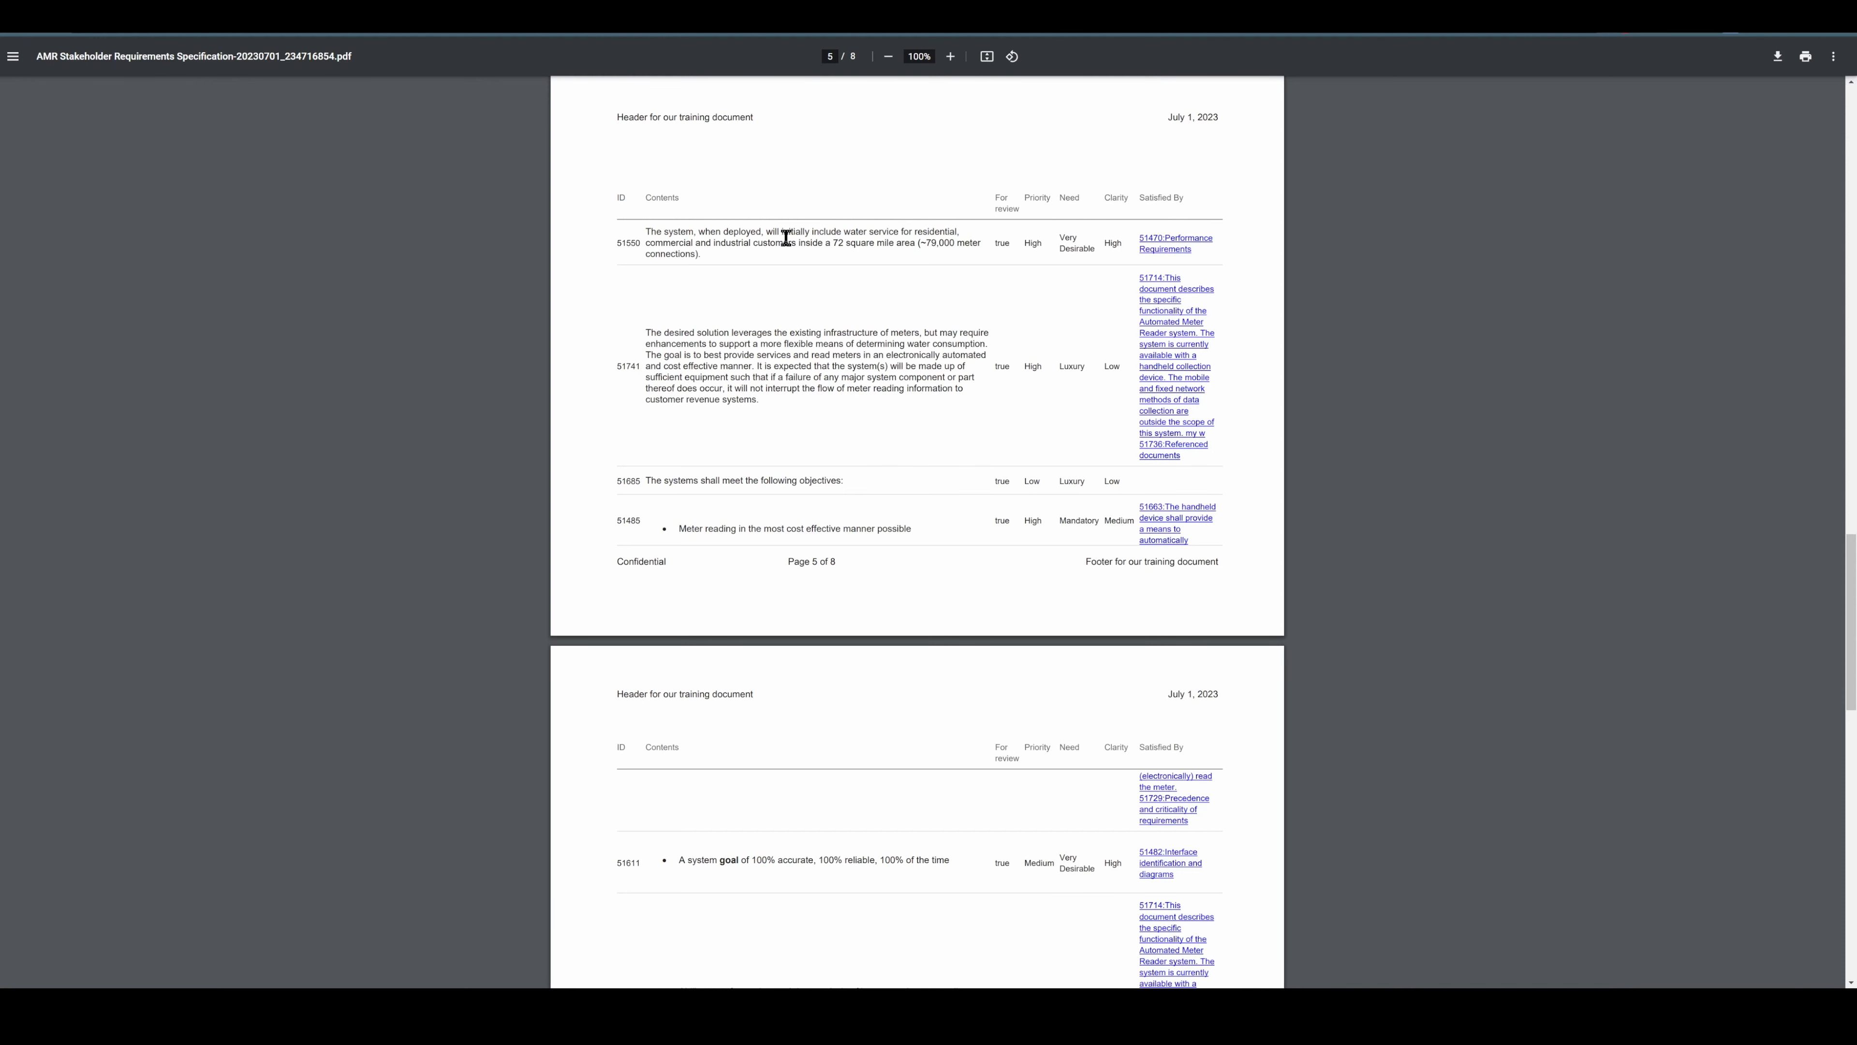
- Review the remaining requirement rows and page breaks in the Print Module Table PDF
{"action": "scroll", "coordinate": [738, 293], "scroll_direction": "down", "scroll_amount": 15}
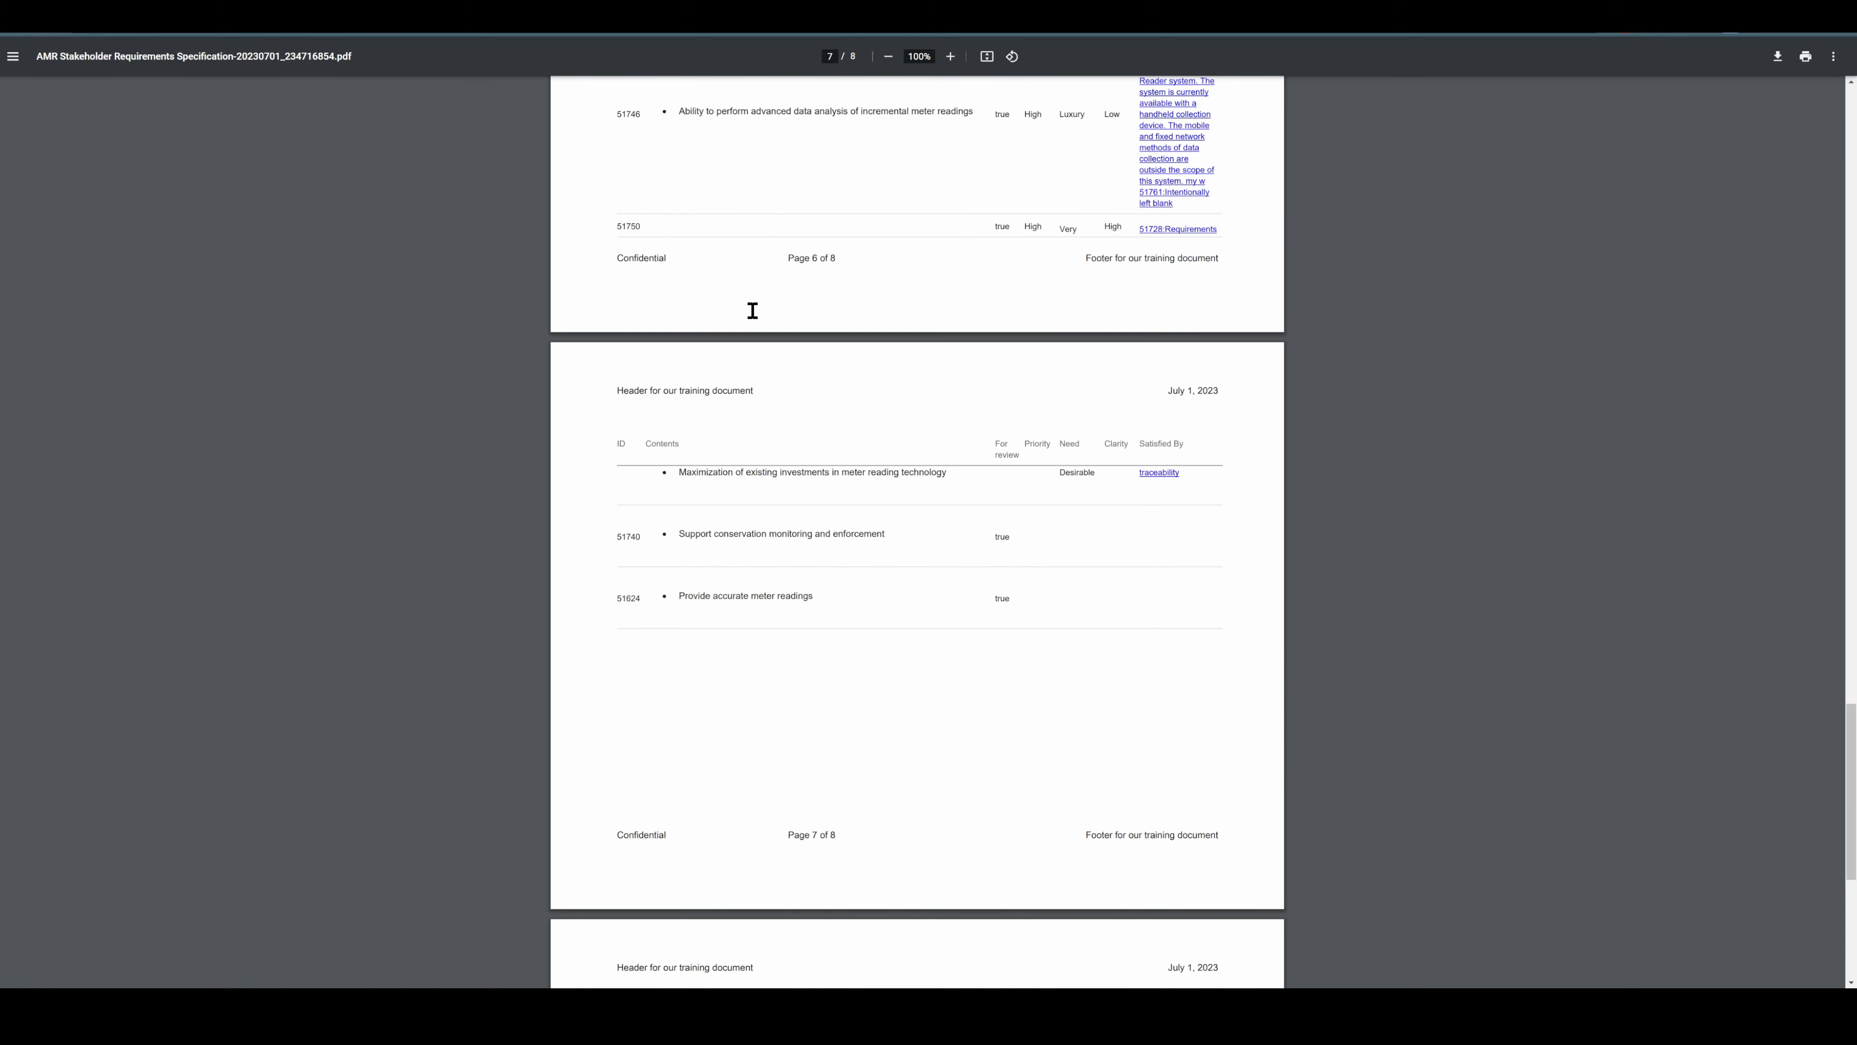
{"action": "scroll", "coordinate": [755, 468], "scroll_direction": "up", "scroll_amount": 3}
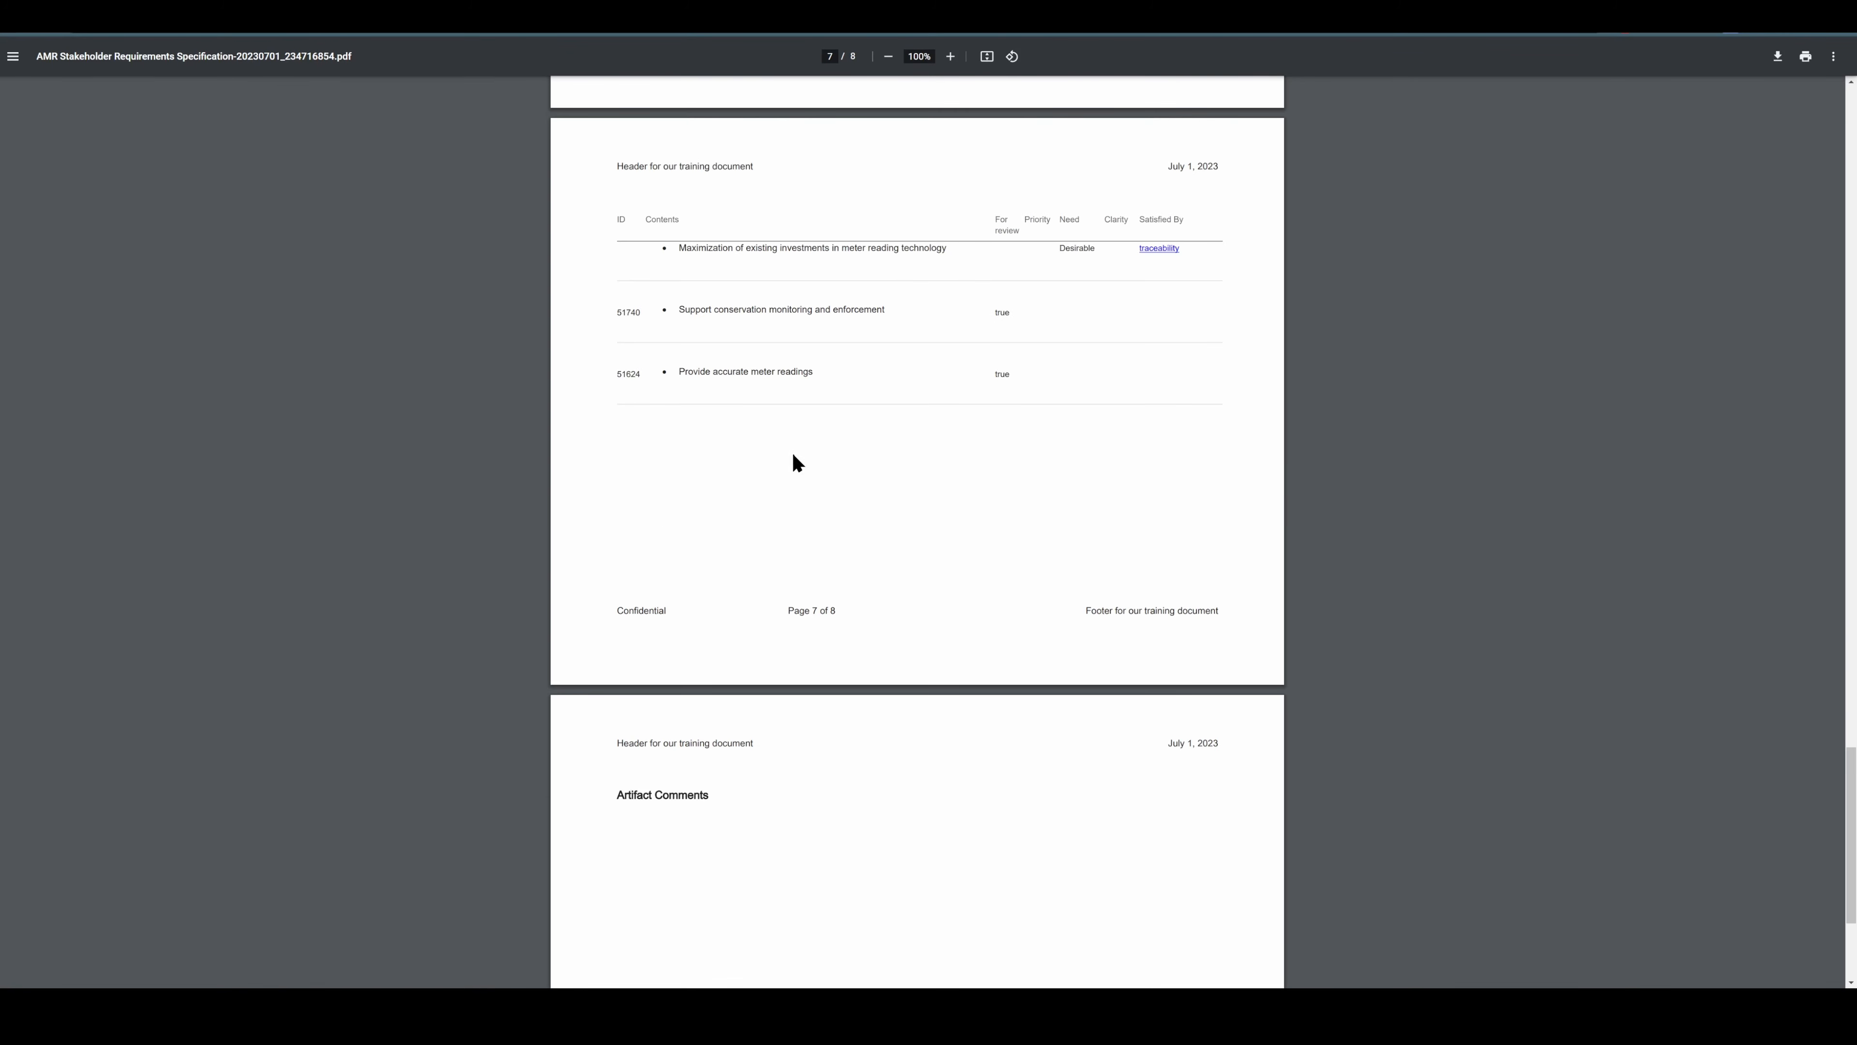
{"action": "scroll", "coordinate": [790, 457], "scroll_direction": "up", "scroll_amount": 2}
{"action": "scroll", "coordinate": [801, 421], "scroll_direction": "up", "scroll_amount": 1}
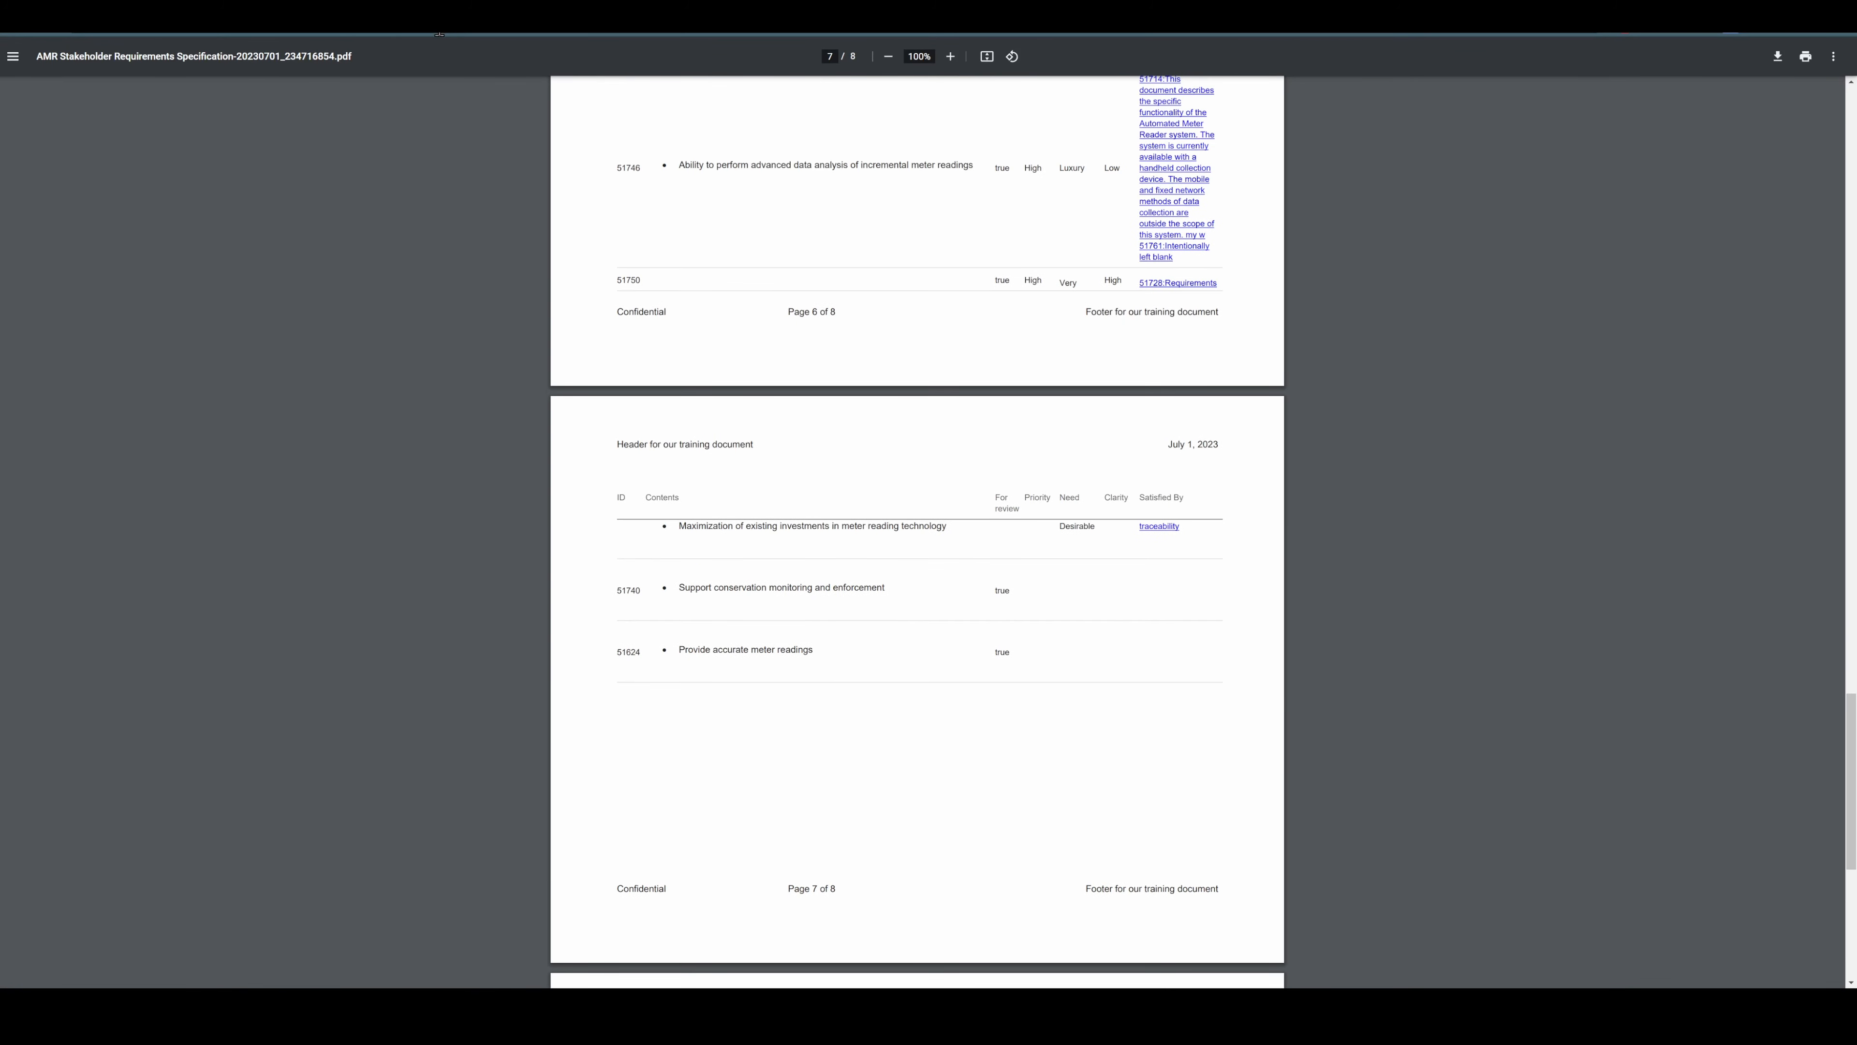
{"action": "scroll", "coordinate": [737, 303], "scroll_direction": "up", "scroll_amount": 2}
{"action": "scroll", "coordinate": [737, 302], "scroll_direction": "up", "scroll_amount": 1}
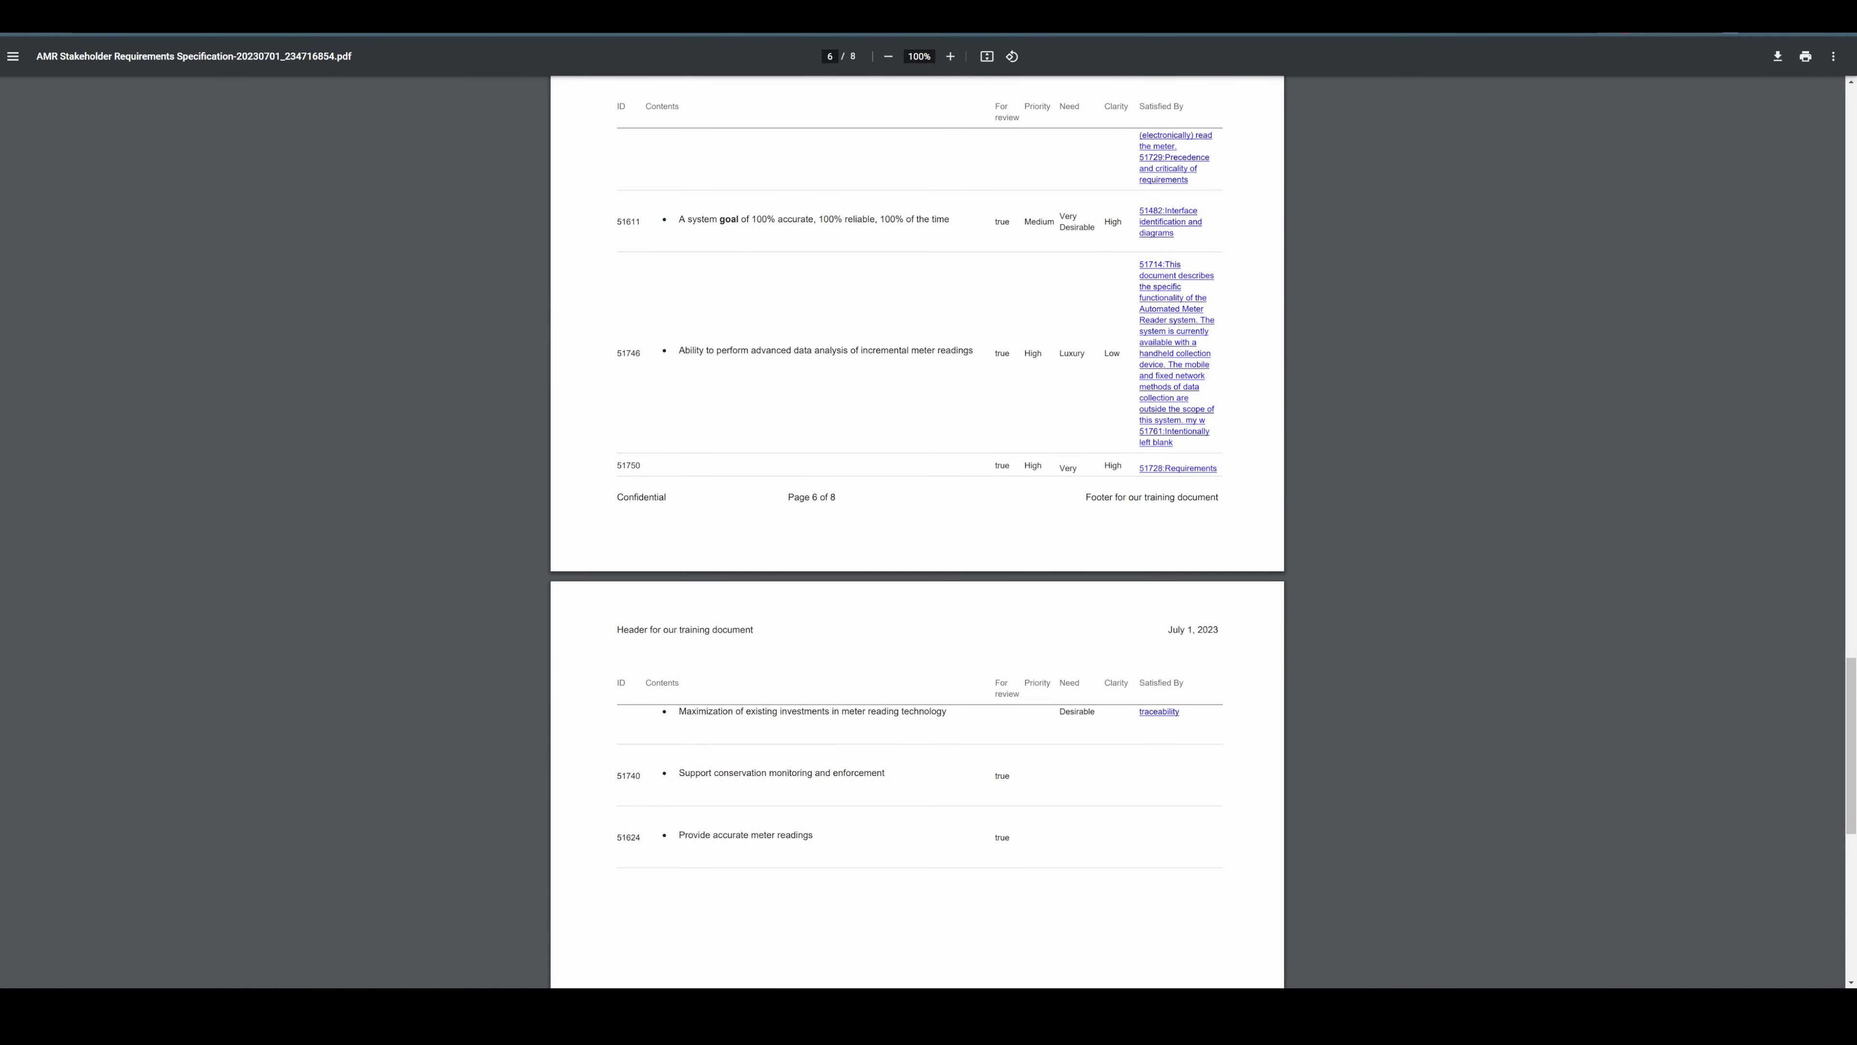
- Follow the Satisfied By link to artifact 51714 from the Print Module Book PDF and return to the PDF
{"action": "left_click", "coordinate": [987, 18]}
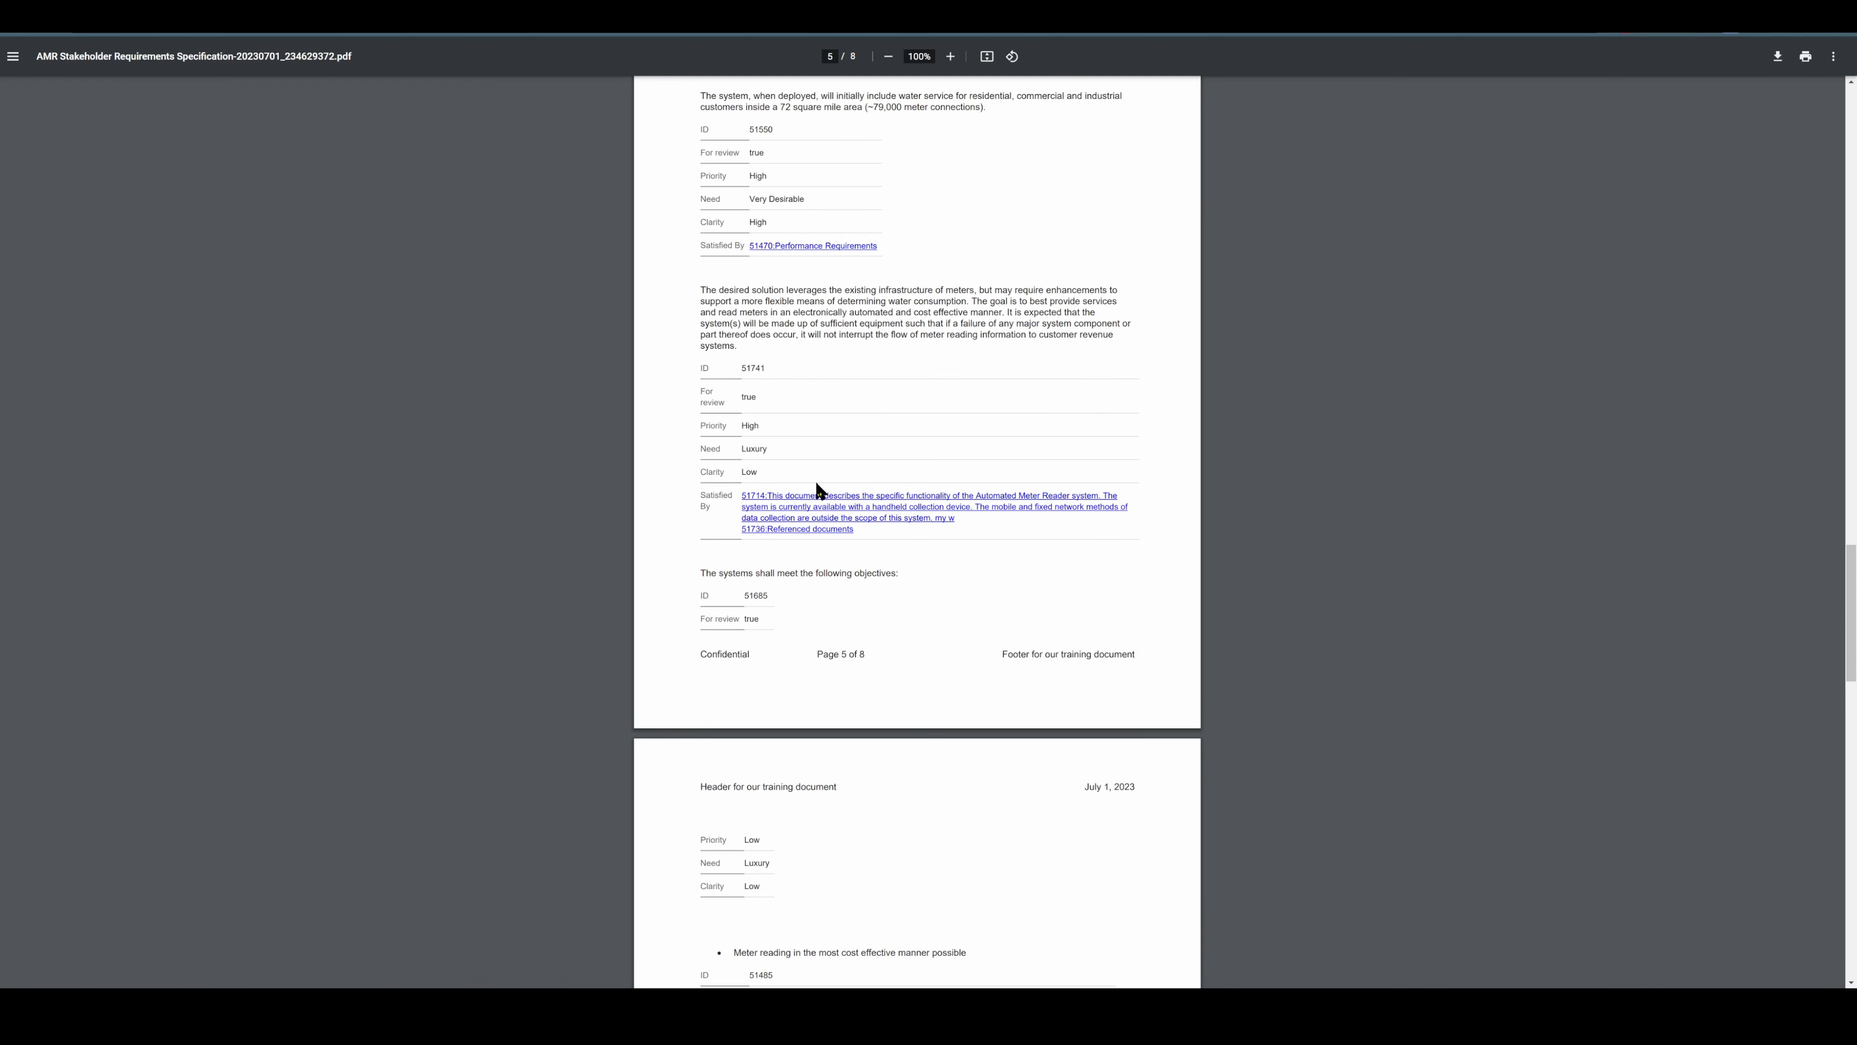
{"action": "left_click", "coordinate": [863, 510]}
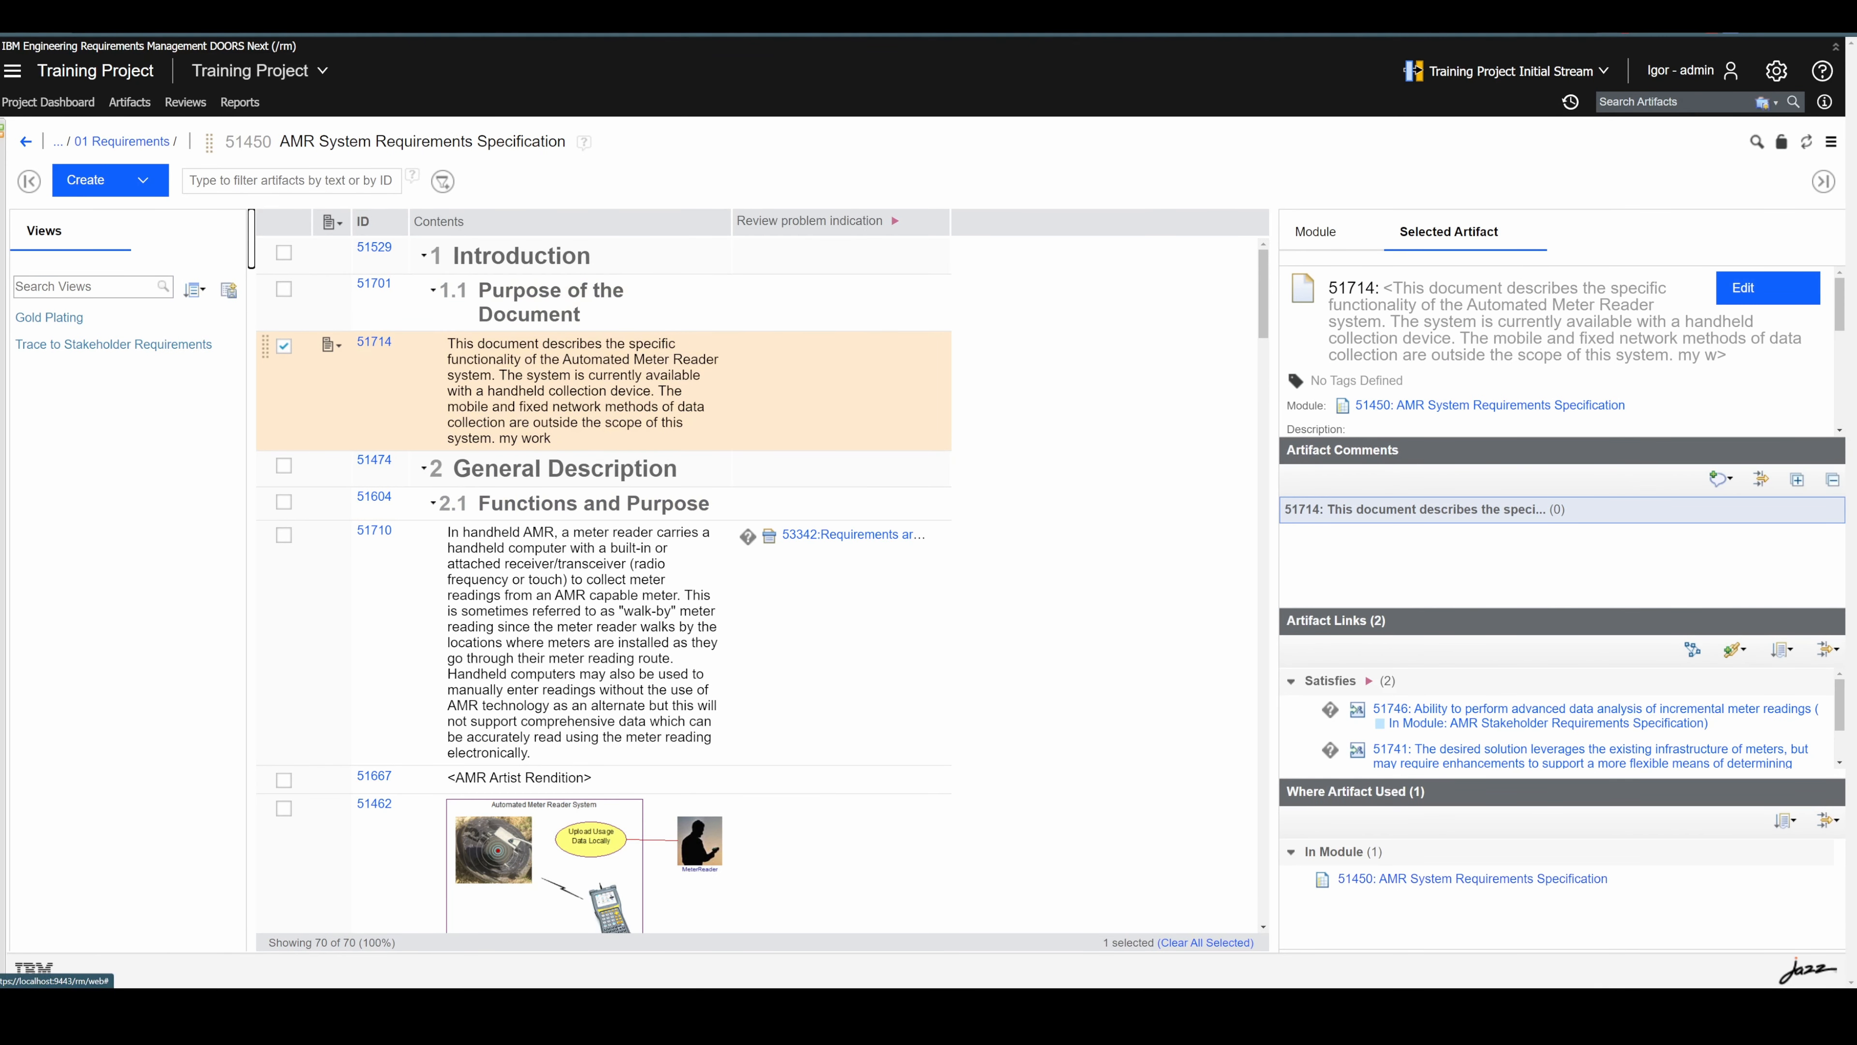
{"action": "key", "text": "alt+Left"}
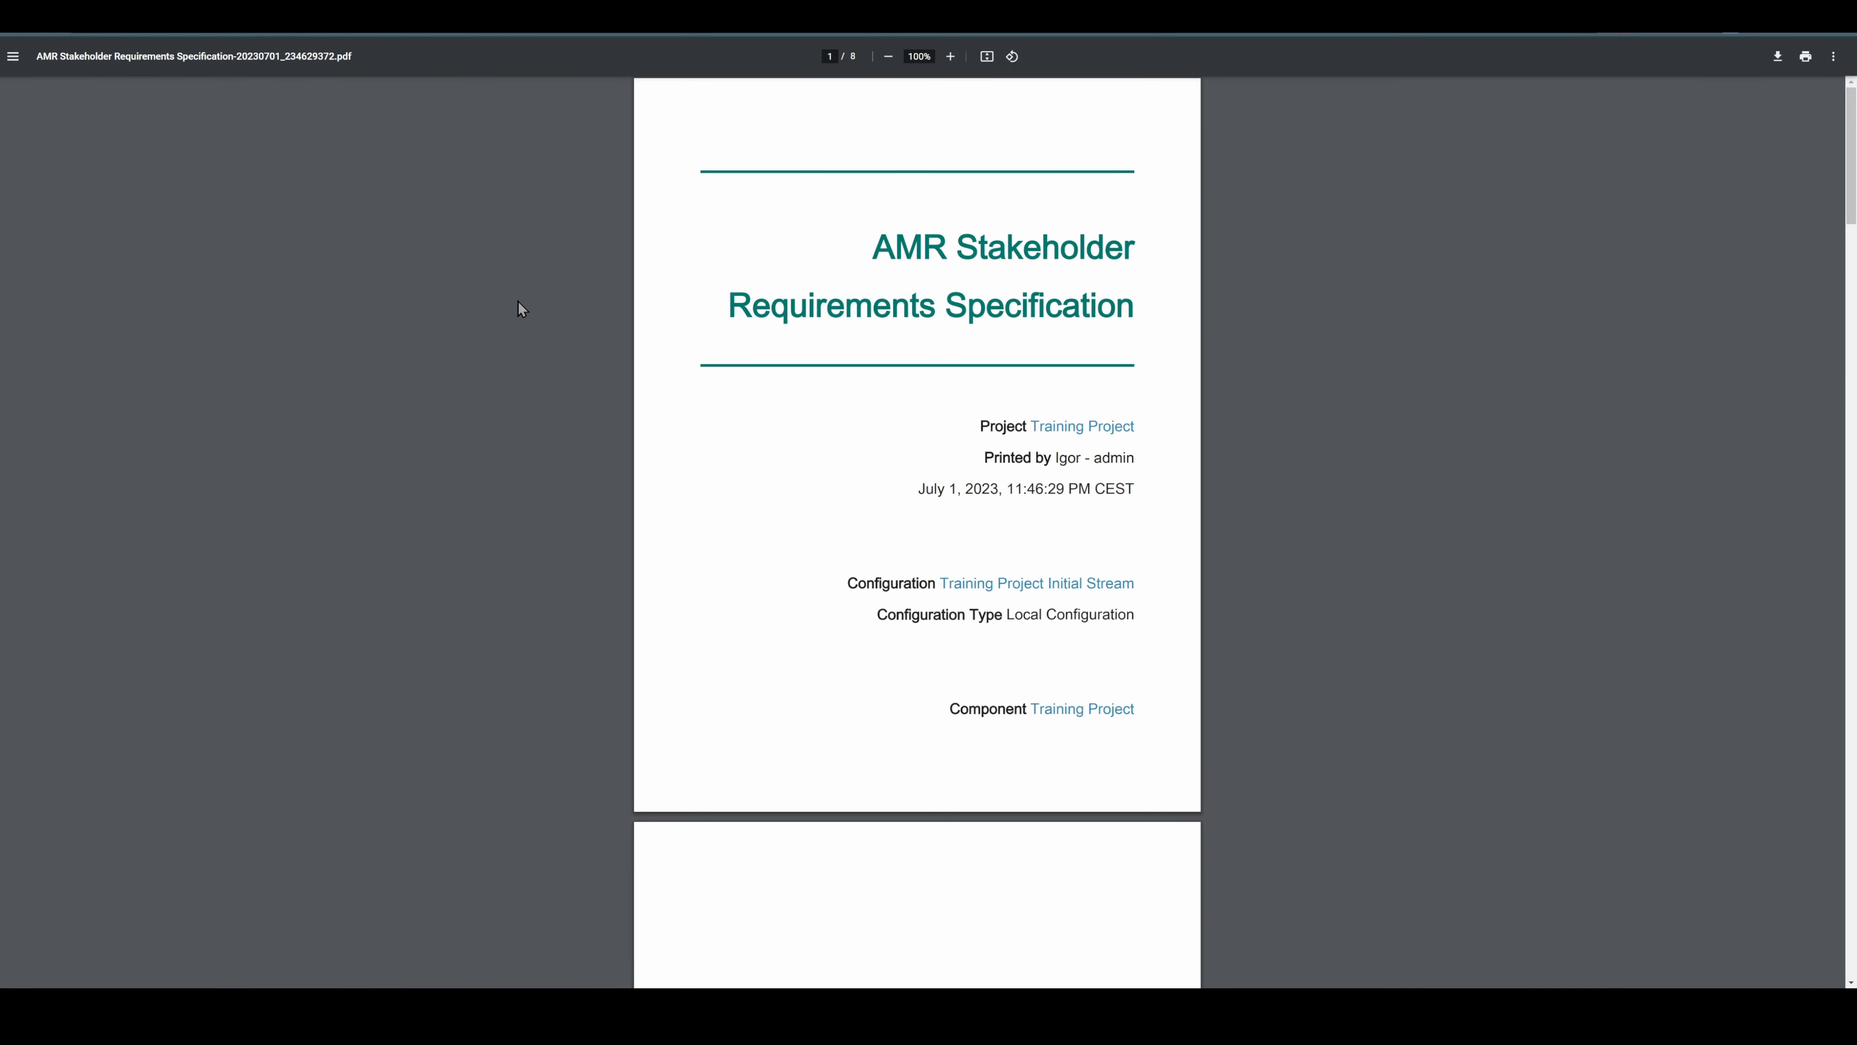
- Check the header and footer texts around pages 5 and 6 of the Print Module Book PDF
{"action": "scroll", "coordinate": [761, 337], "scroll_direction": "down", "scroll_amount": 20}
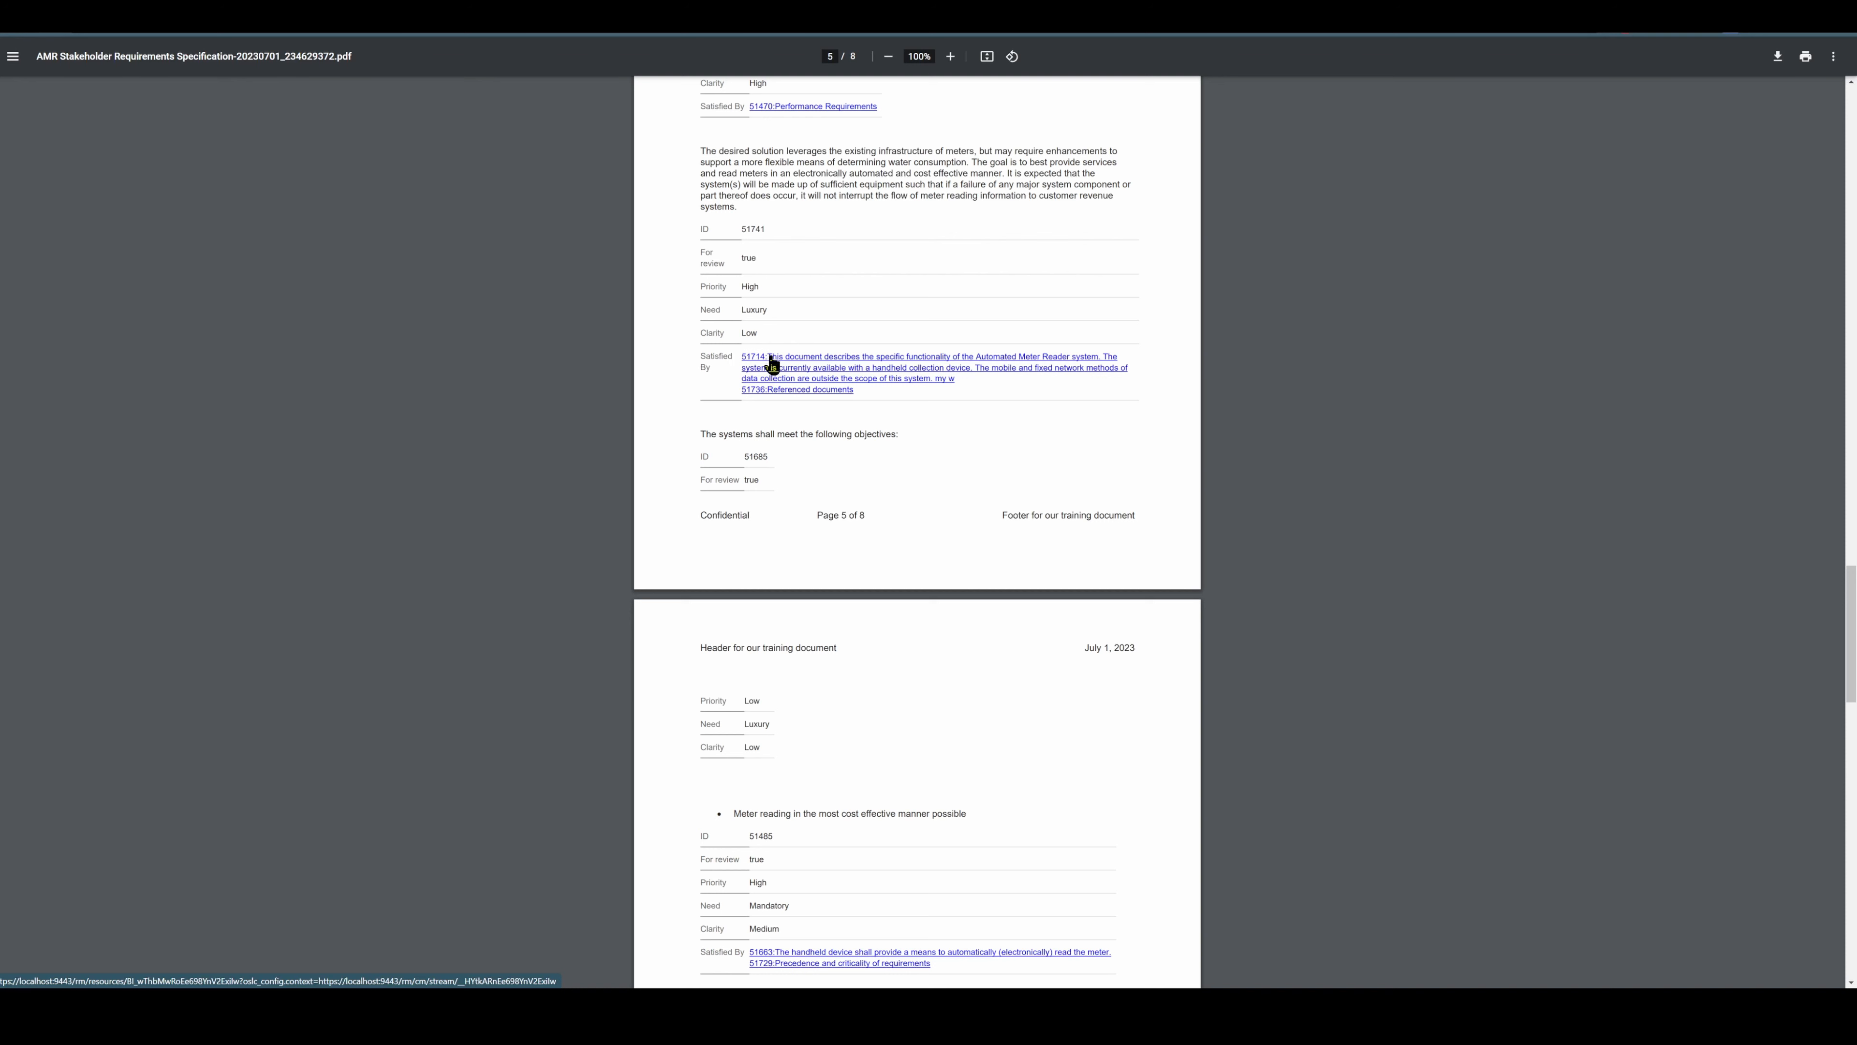
{"action": "key", "text": "ctrl+f"}
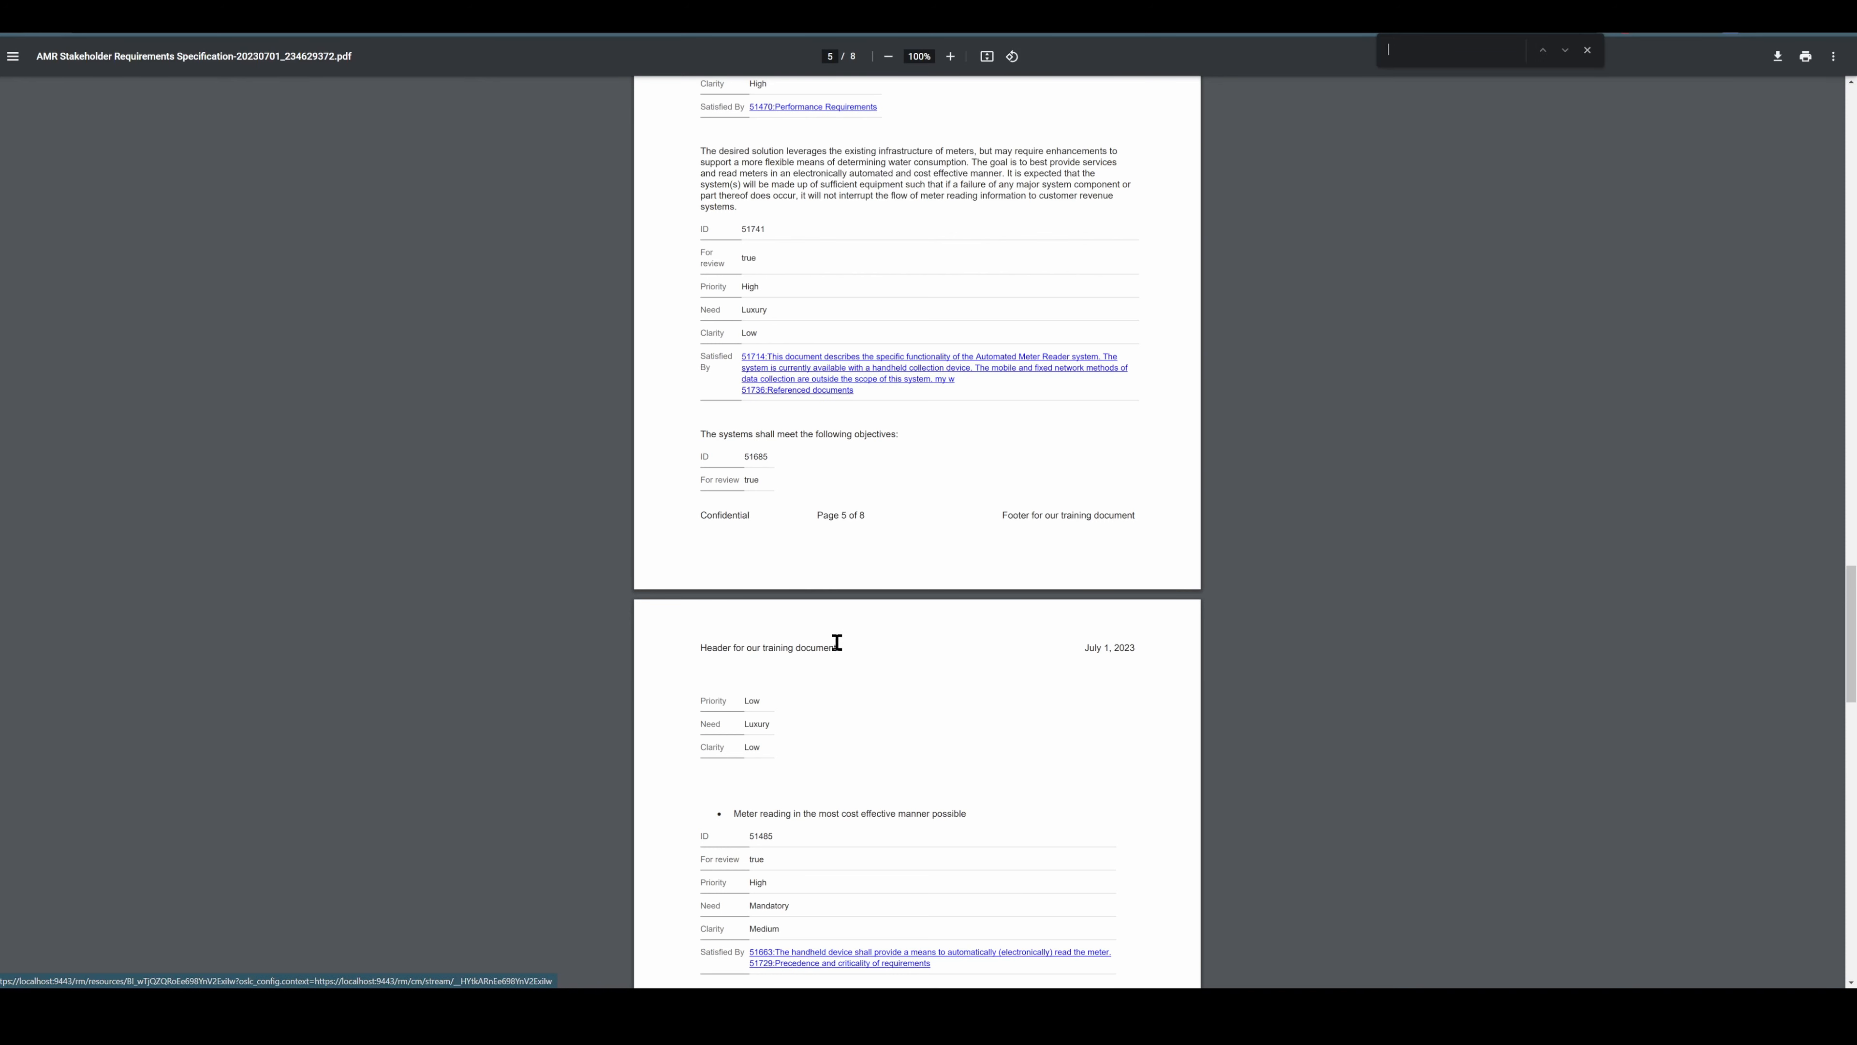
{"action": "left_click_drag", "start_coordinate": [702, 648], "coordinate": [893, 657]}
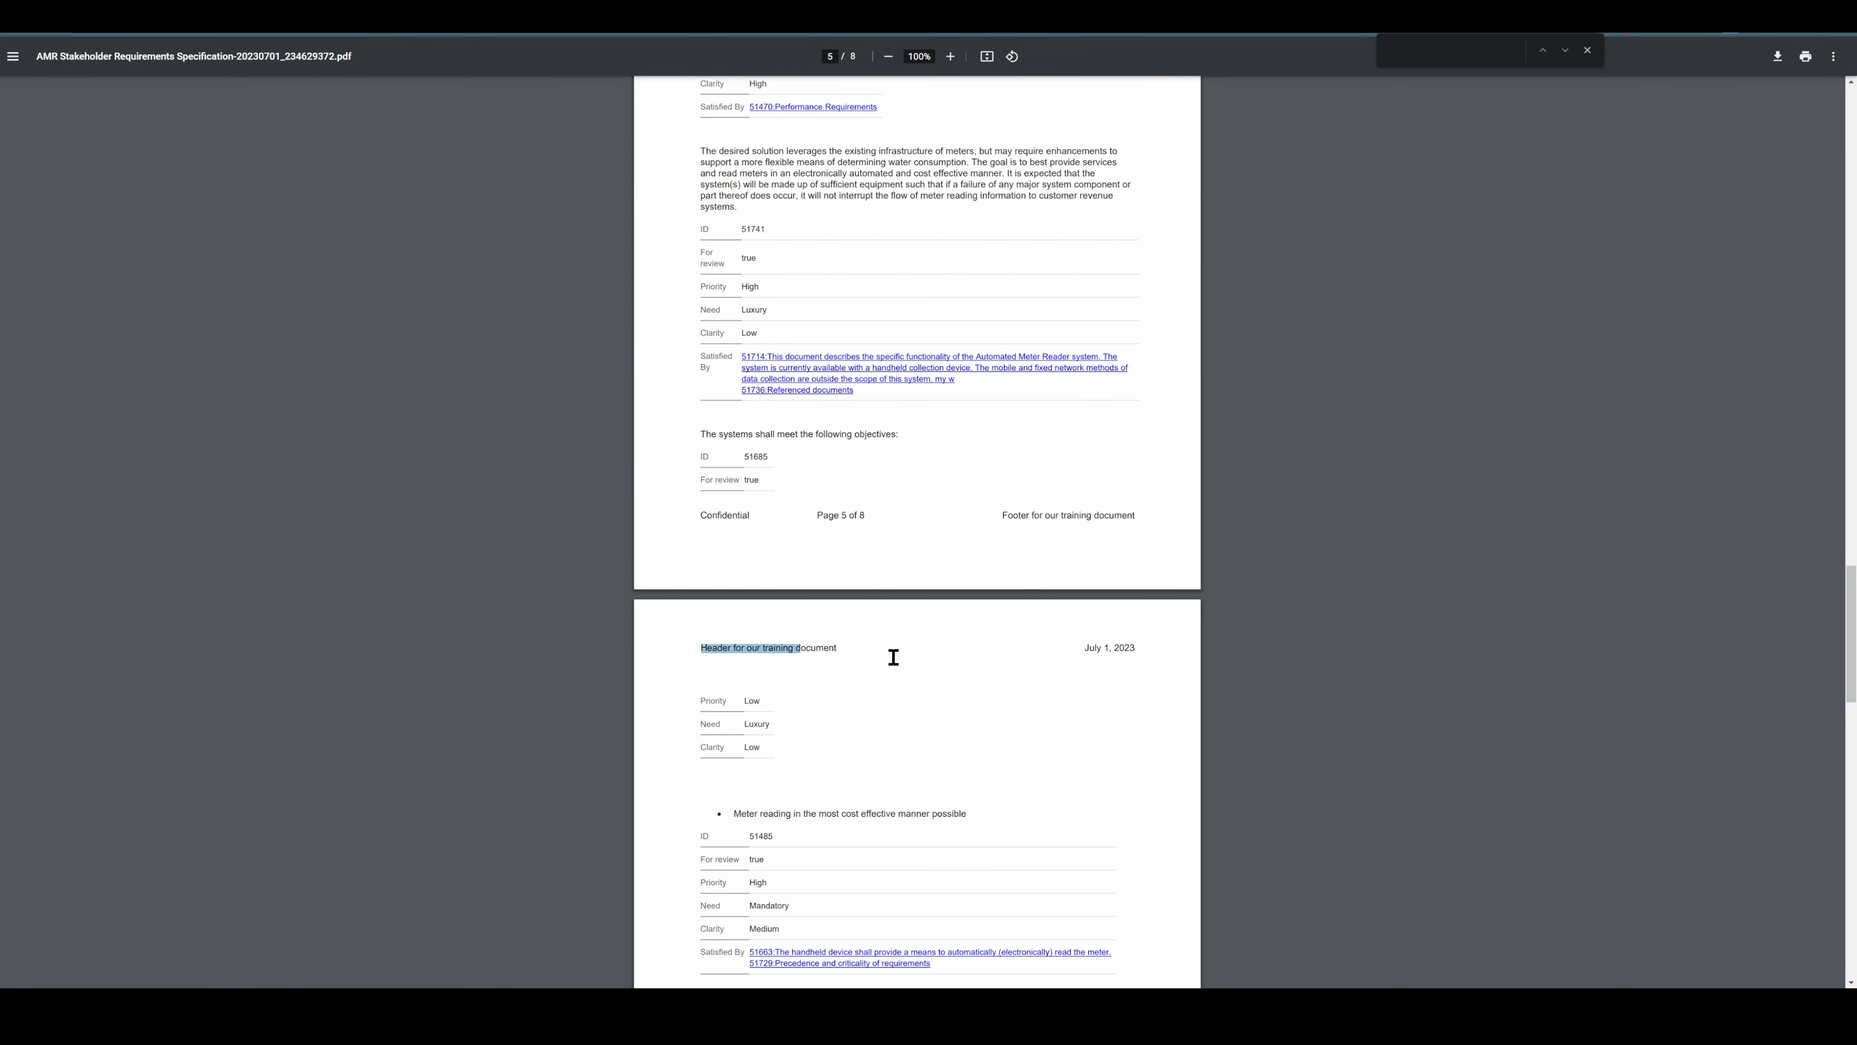
{"action": "left_click_drag", "start_coordinate": [1000, 516], "coordinate": [1168, 524]}
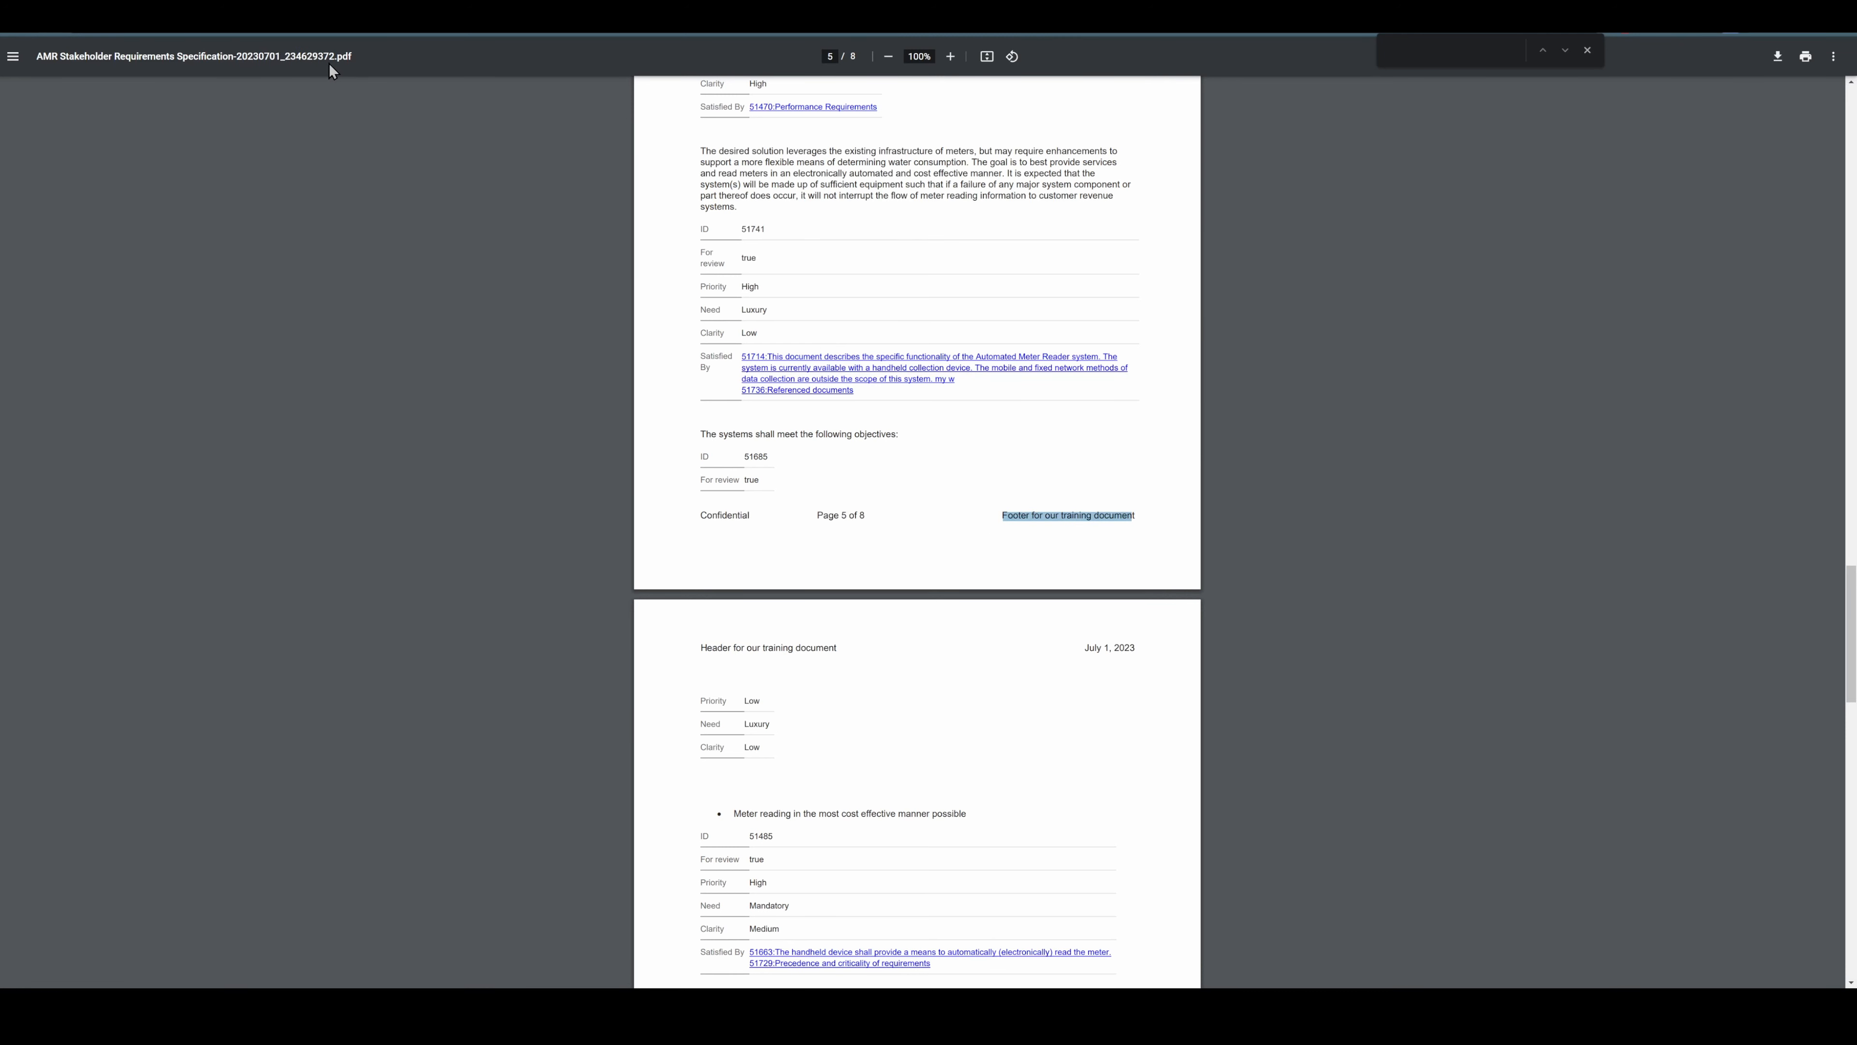
{"action": "scroll", "coordinate": [963, 319], "scroll_direction": "up", "scroll_amount": 3}
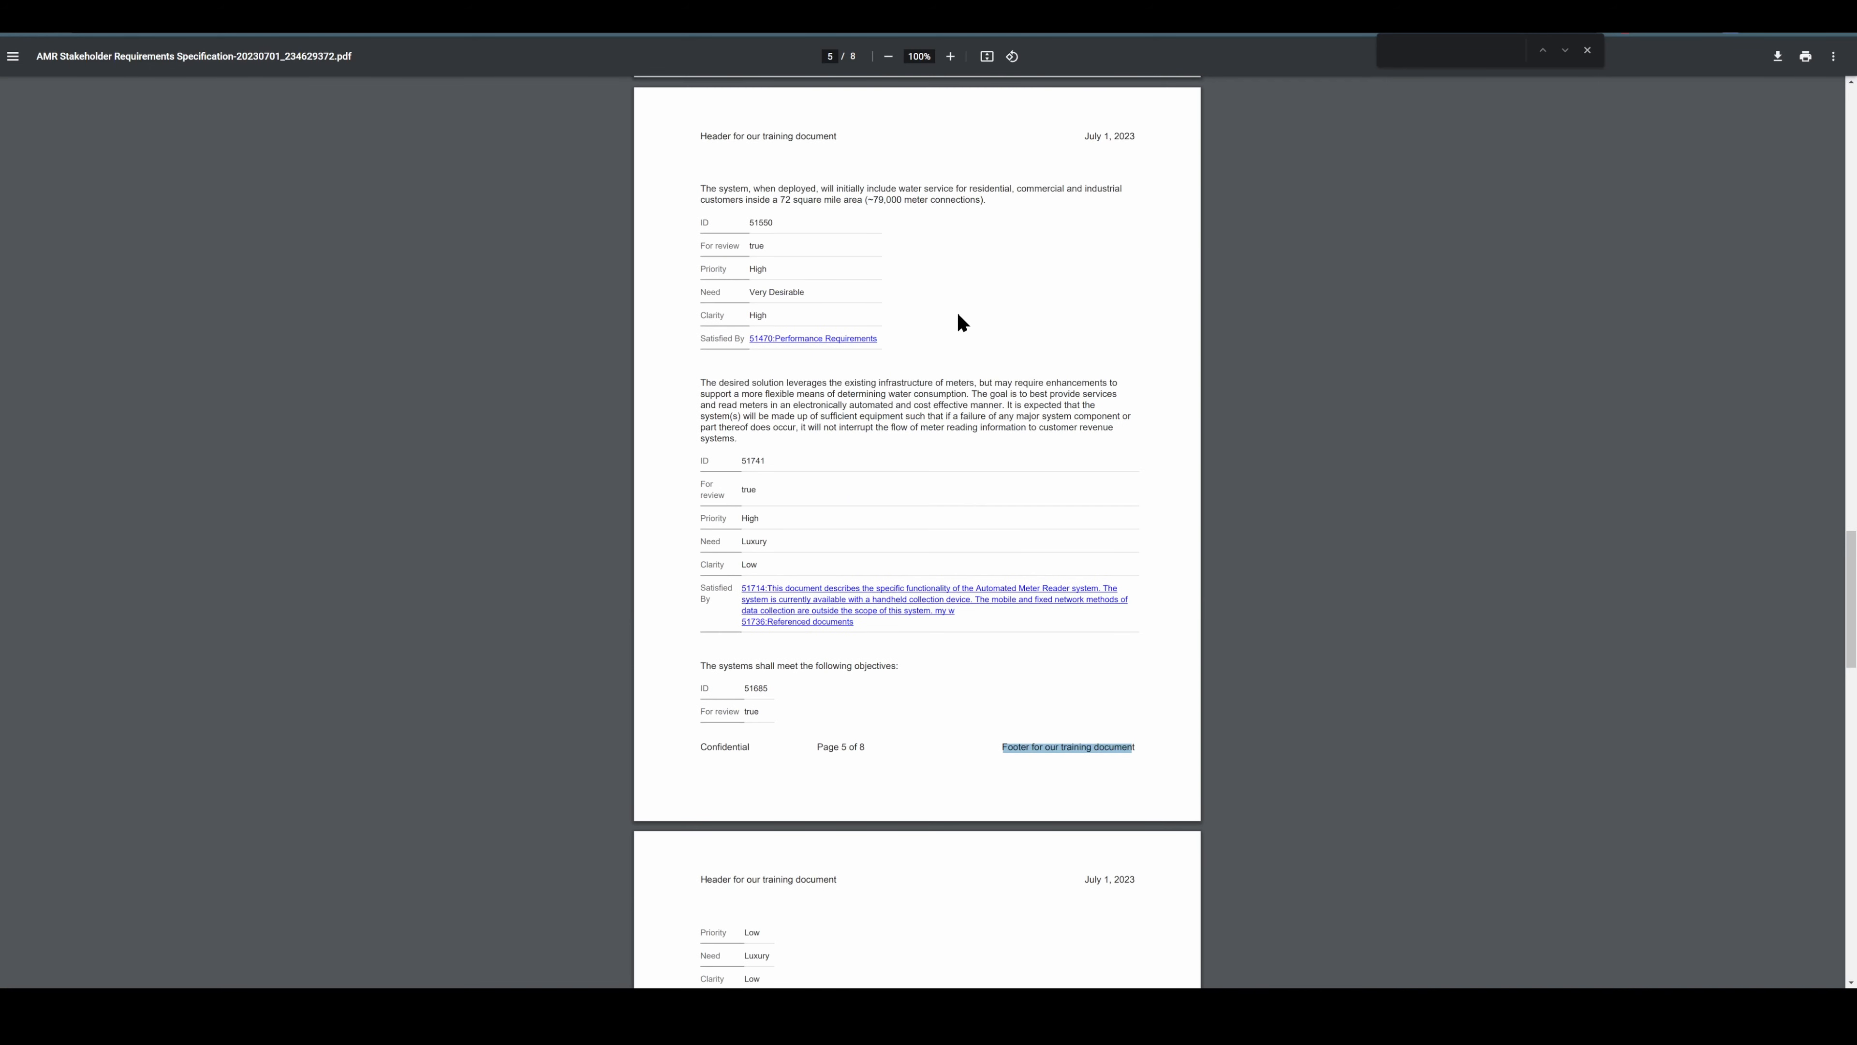
- Review the module overview on page 4 and the start of the requirements on page 5 of the Print Module Book PDF
{"action": "scroll", "coordinate": [961, 323], "scroll_direction": "up", "scroll_amount": 2}
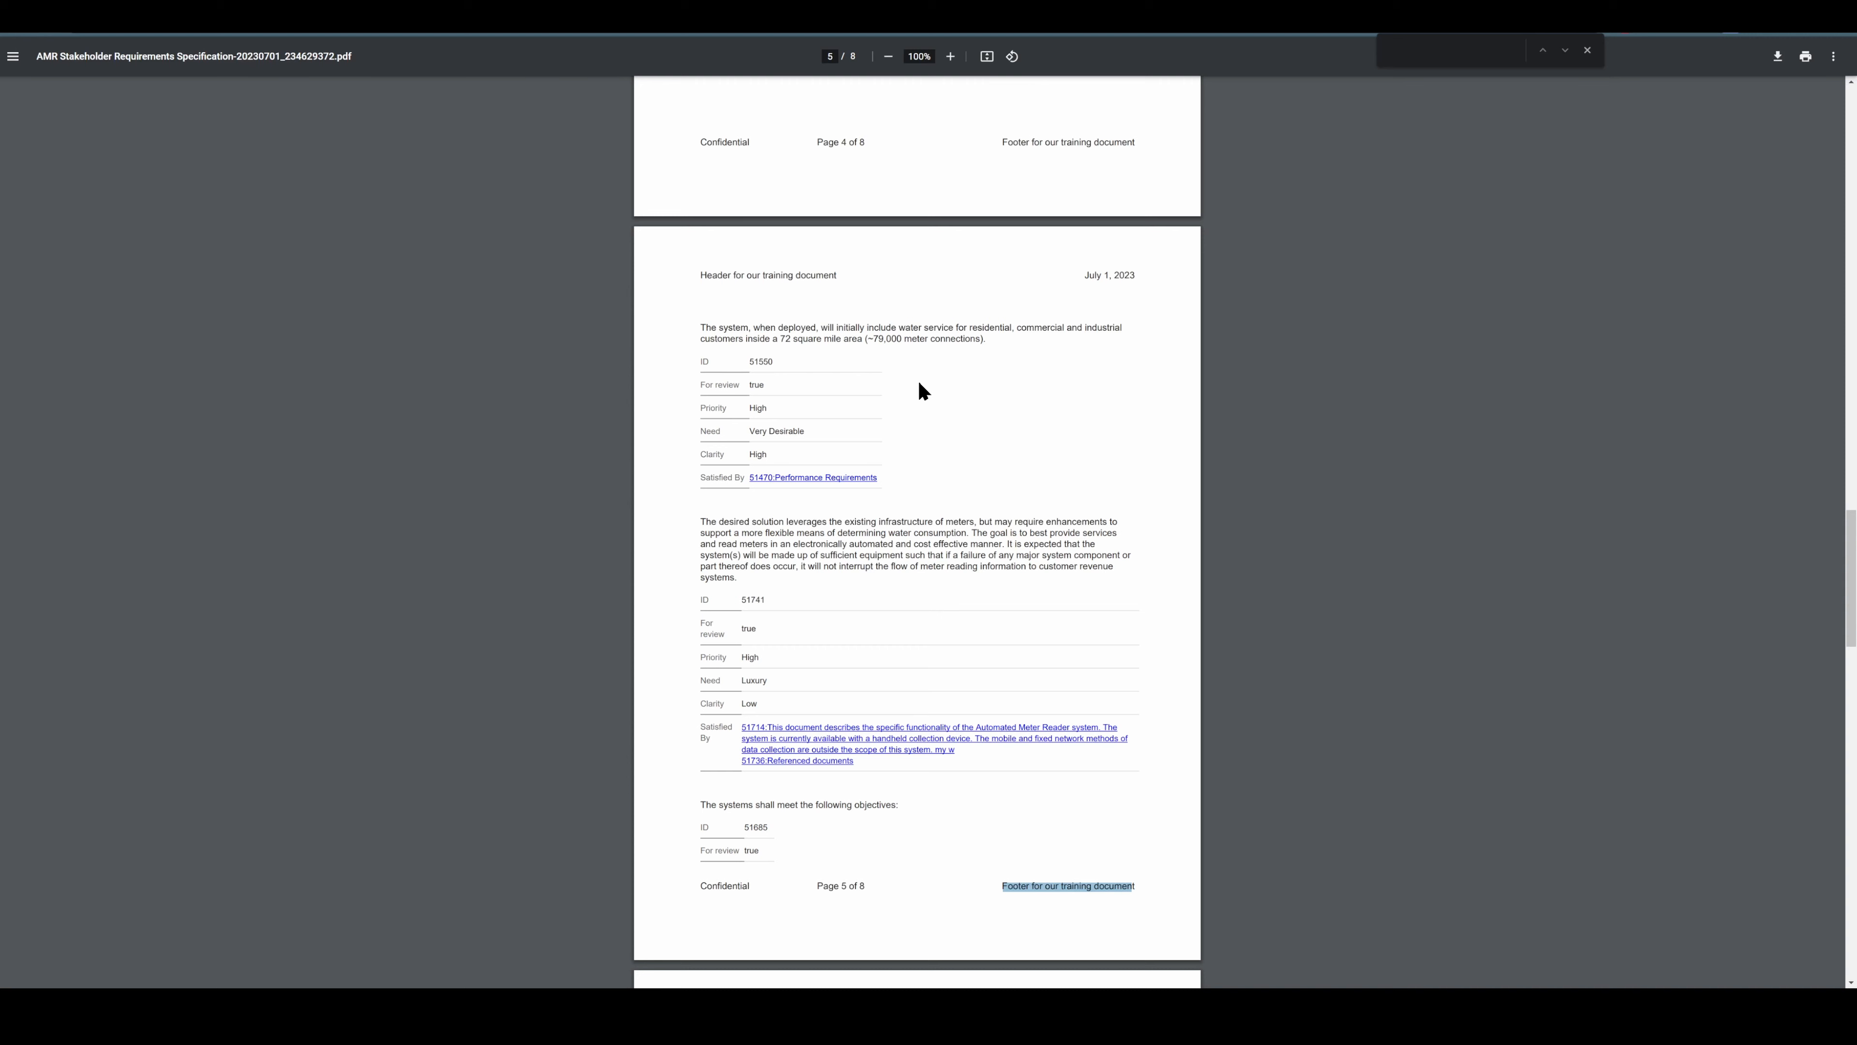
{"action": "scroll", "coordinate": [883, 411], "scroll_direction": "up", "scroll_amount": 9}
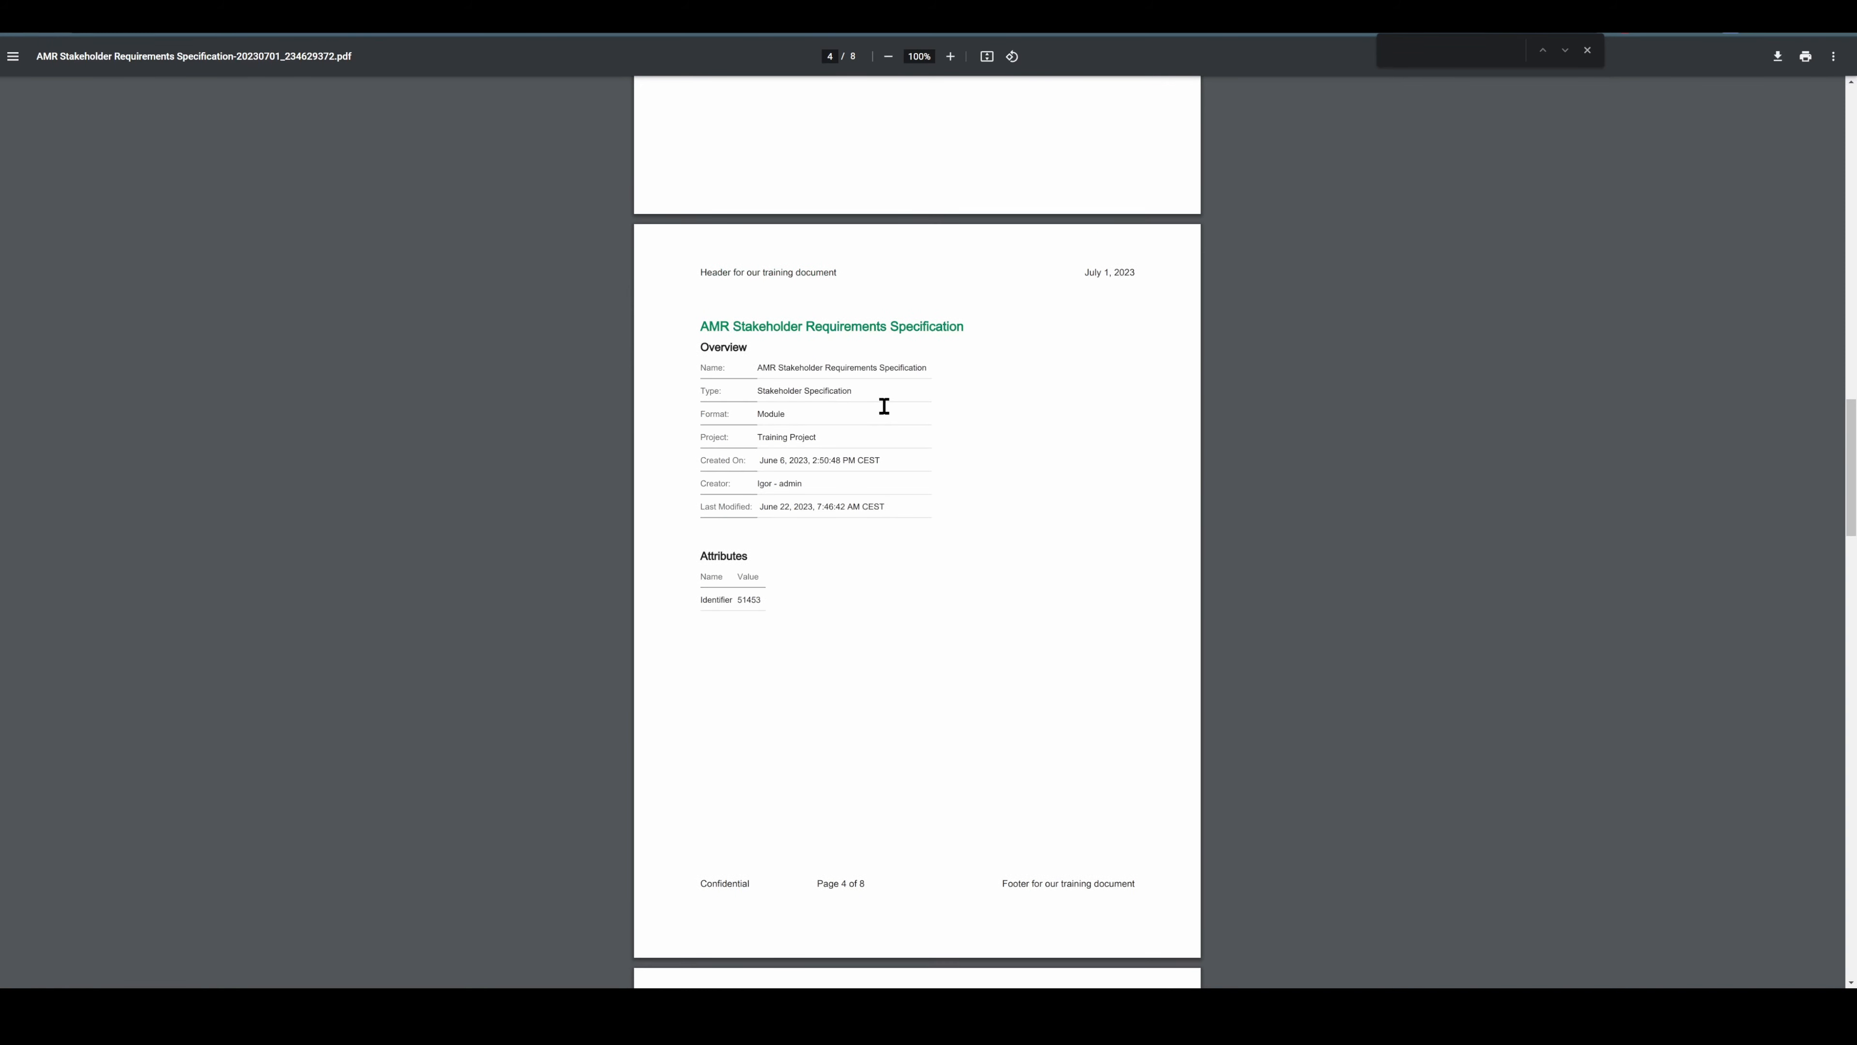
{"action": "scroll", "coordinate": [867, 410], "scroll_direction": "down", "scroll_amount": 3}
{"action": "scroll", "coordinate": [867, 410], "scroll_direction": "down", "scroll_amount": 5}
{"action": "scroll", "coordinate": [862, 428], "scroll_direction": "up", "scroll_amount": 4}
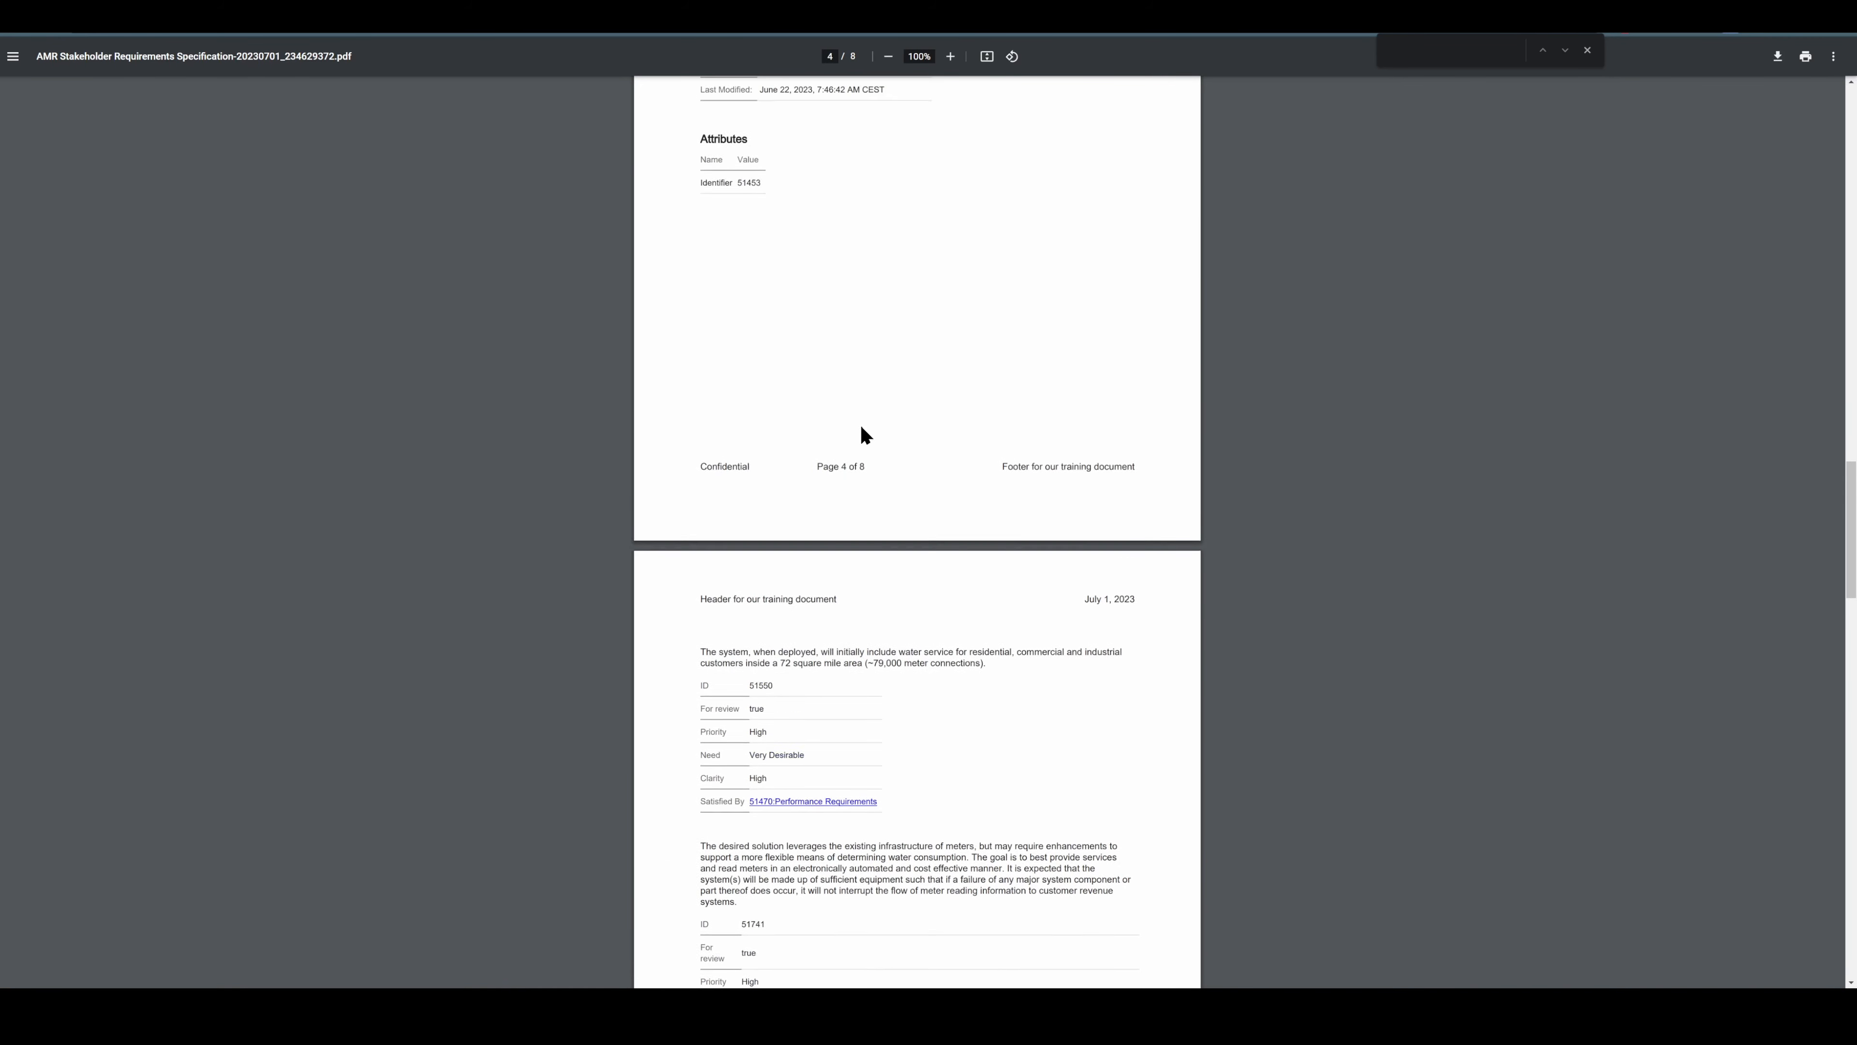
{"action": "scroll", "coordinate": [852, 445], "scroll_direction": "up", "scroll_amount": 2}
{"action": "scroll", "coordinate": [817, 539], "scroll_direction": "down", "scroll_amount": 3}
- Switch to the AMR Stakeholder Requirements Specification module in DOORS Next and turn off the Example 2 - shared view
{"action": "left_click", "coordinate": [187, 16]}
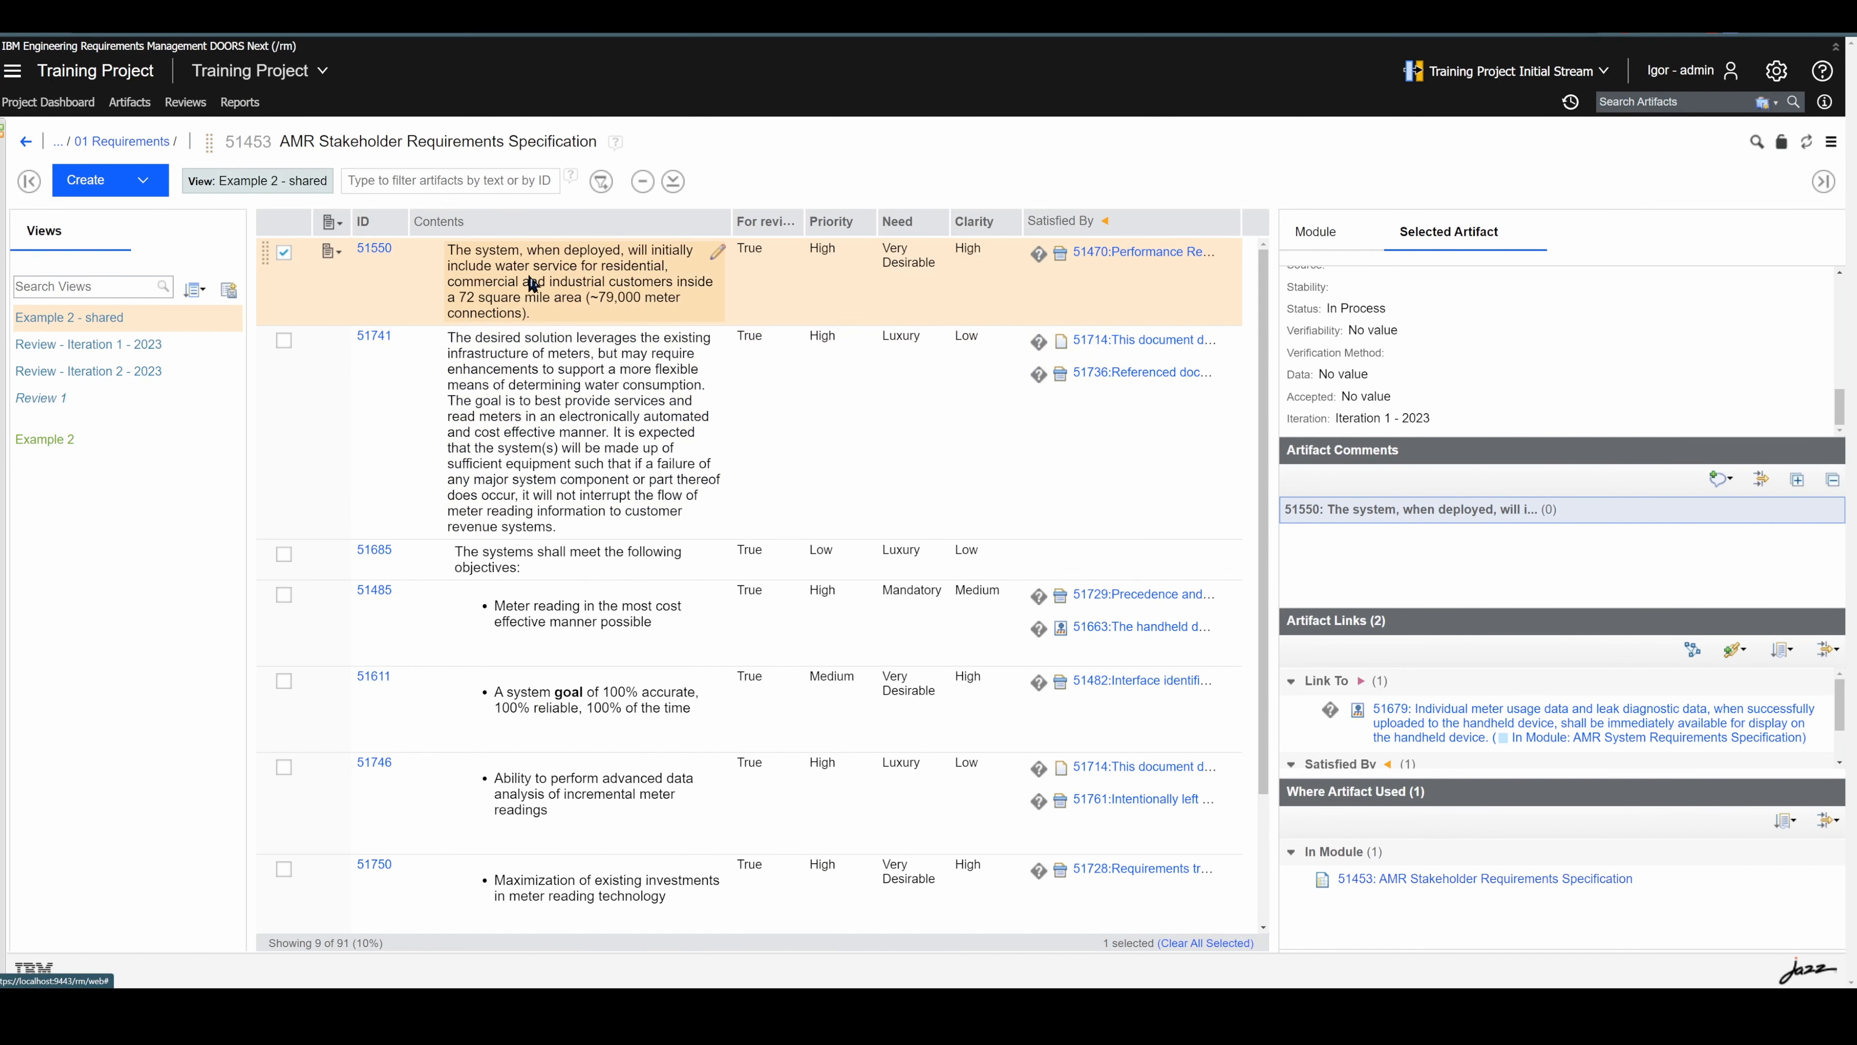
{"action": "left_click", "coordinate": [104, 322]}
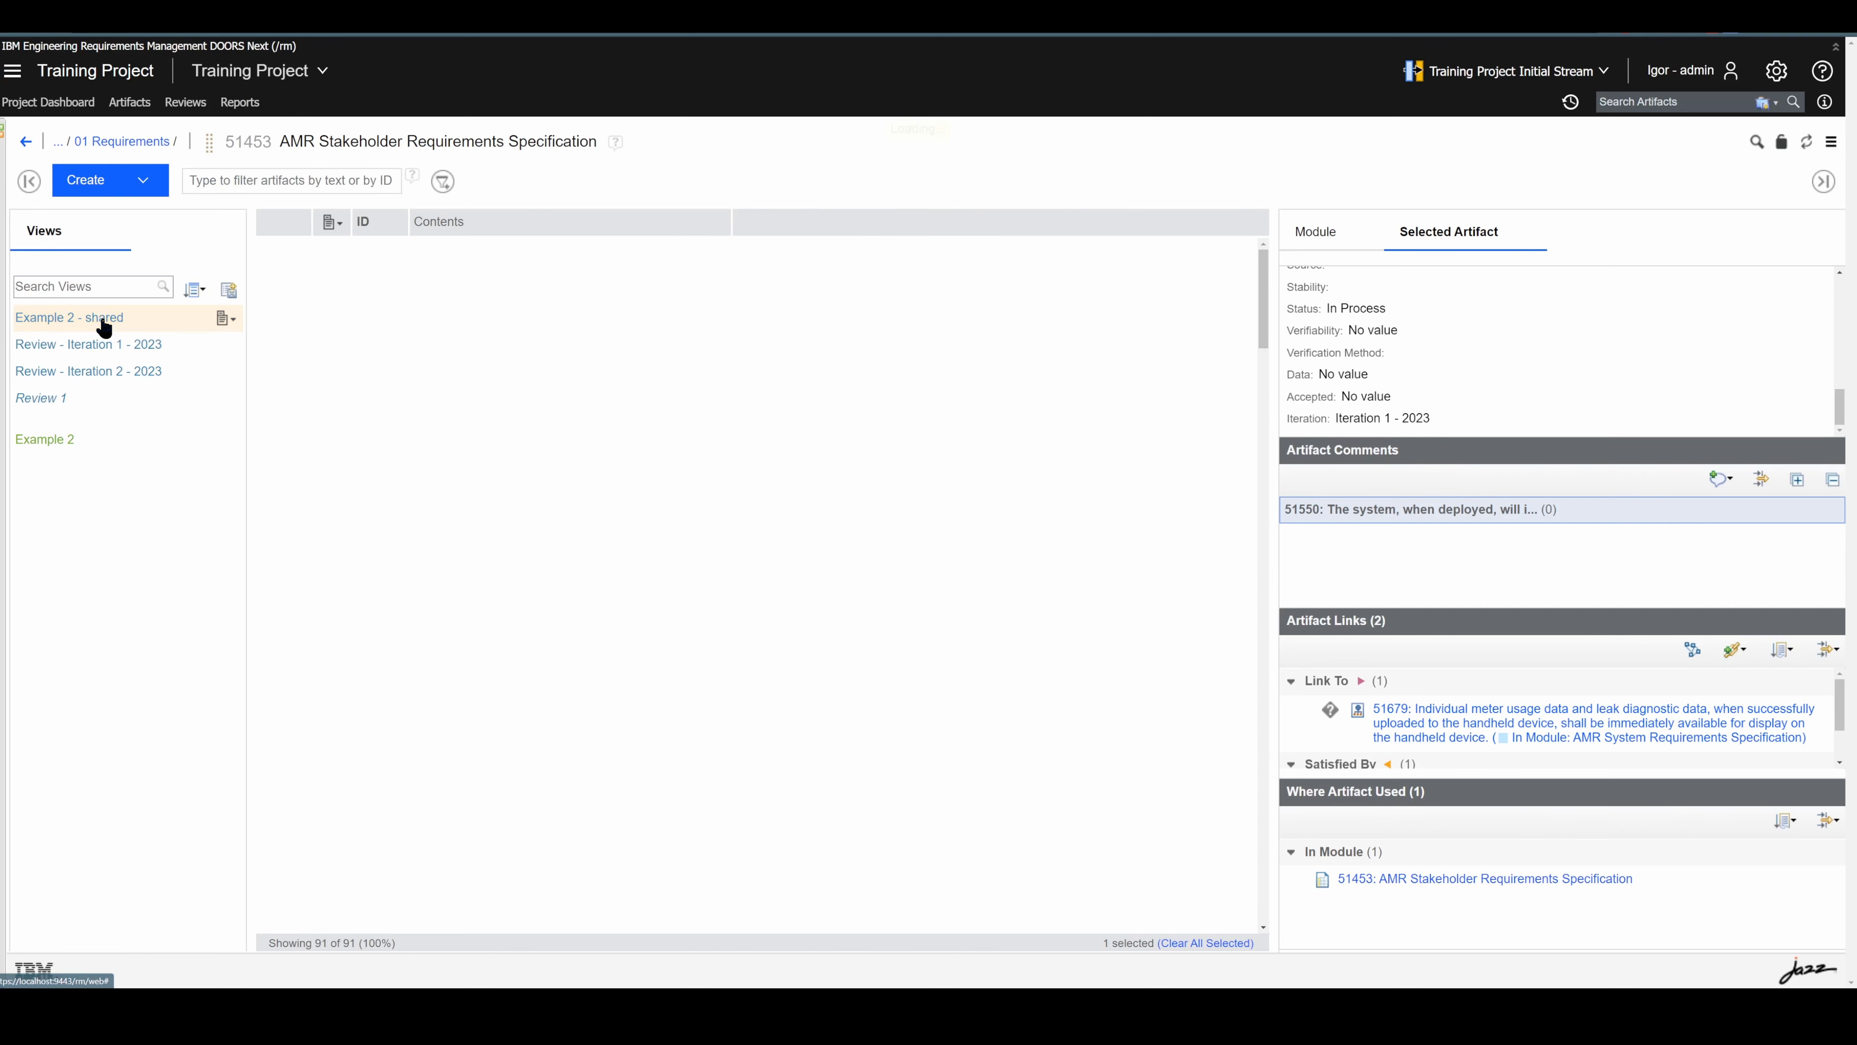
{"action": "scroll", "coordinate": [517, 439], "scroll_direction": "up", "scroll_amount": 10}
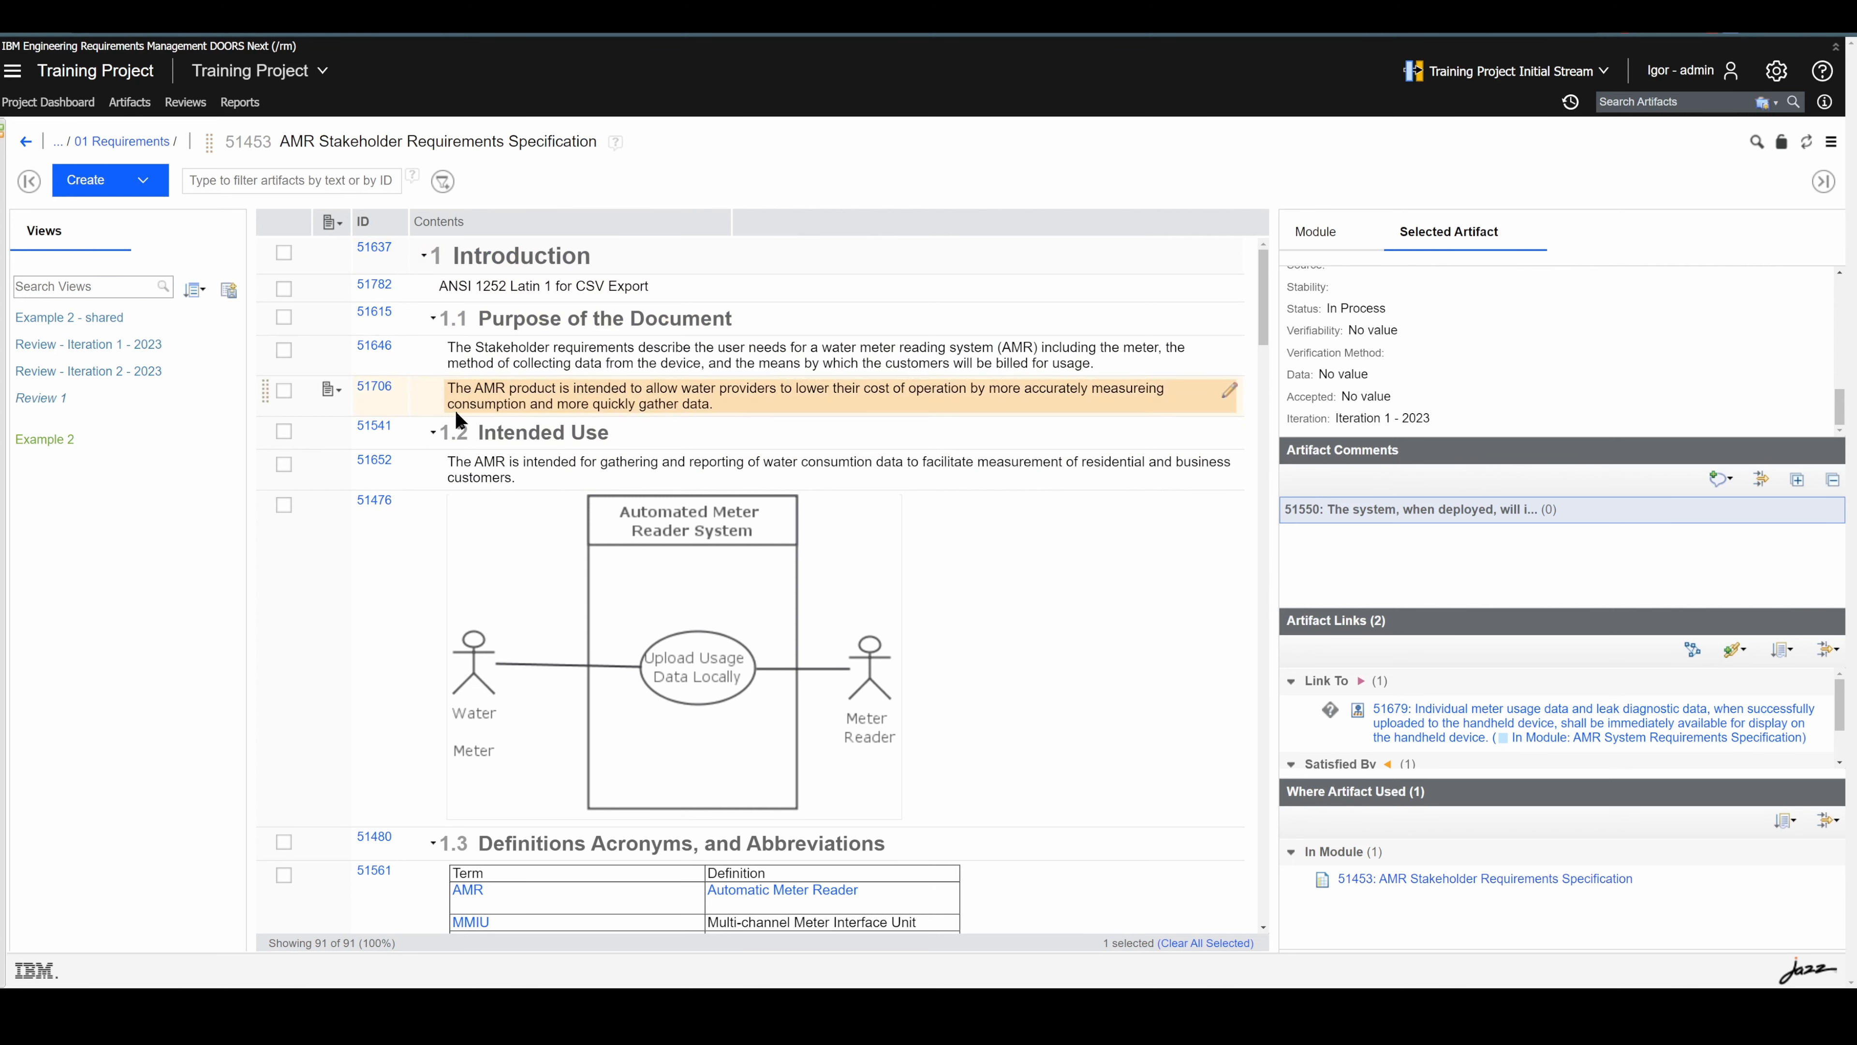
- Start generating a report for the module view, choosing the Audit History report type
{"action": "left_click", "coordinate": [1831, 142]}
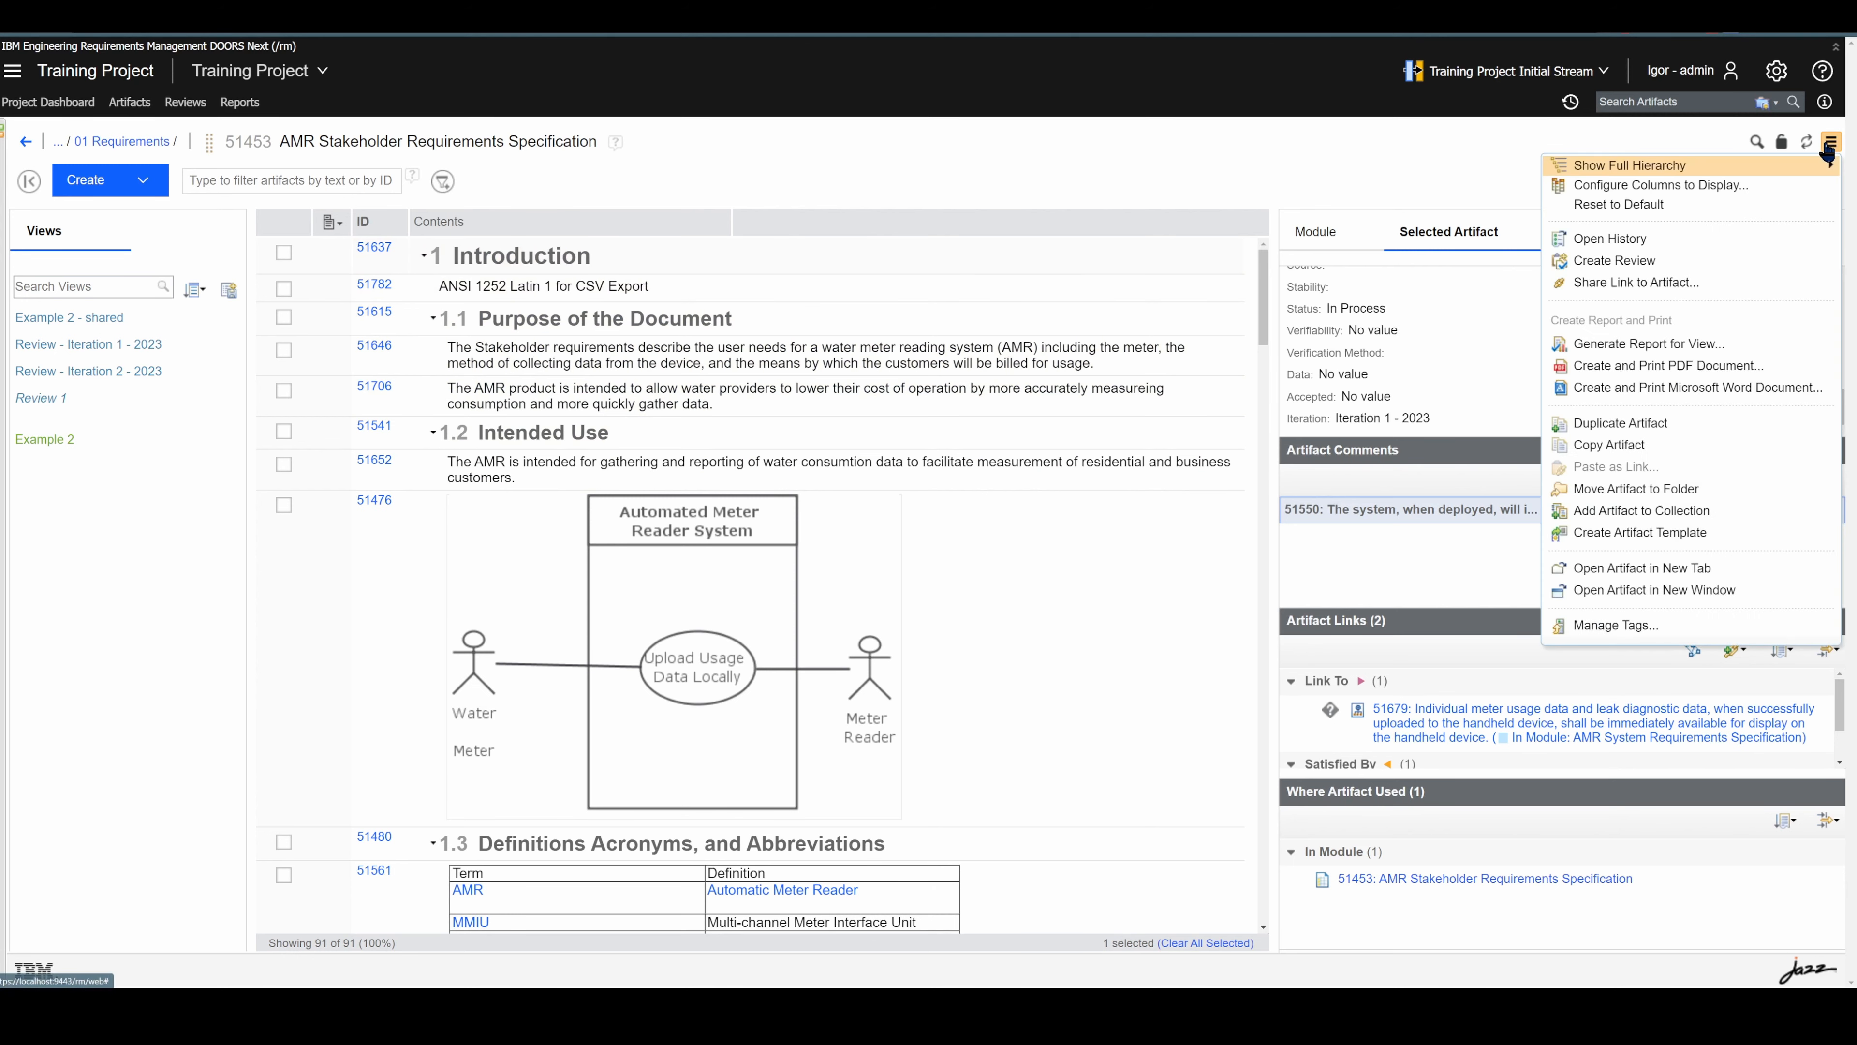
{"action": "left_click", "coordinate": [1650, 344]}
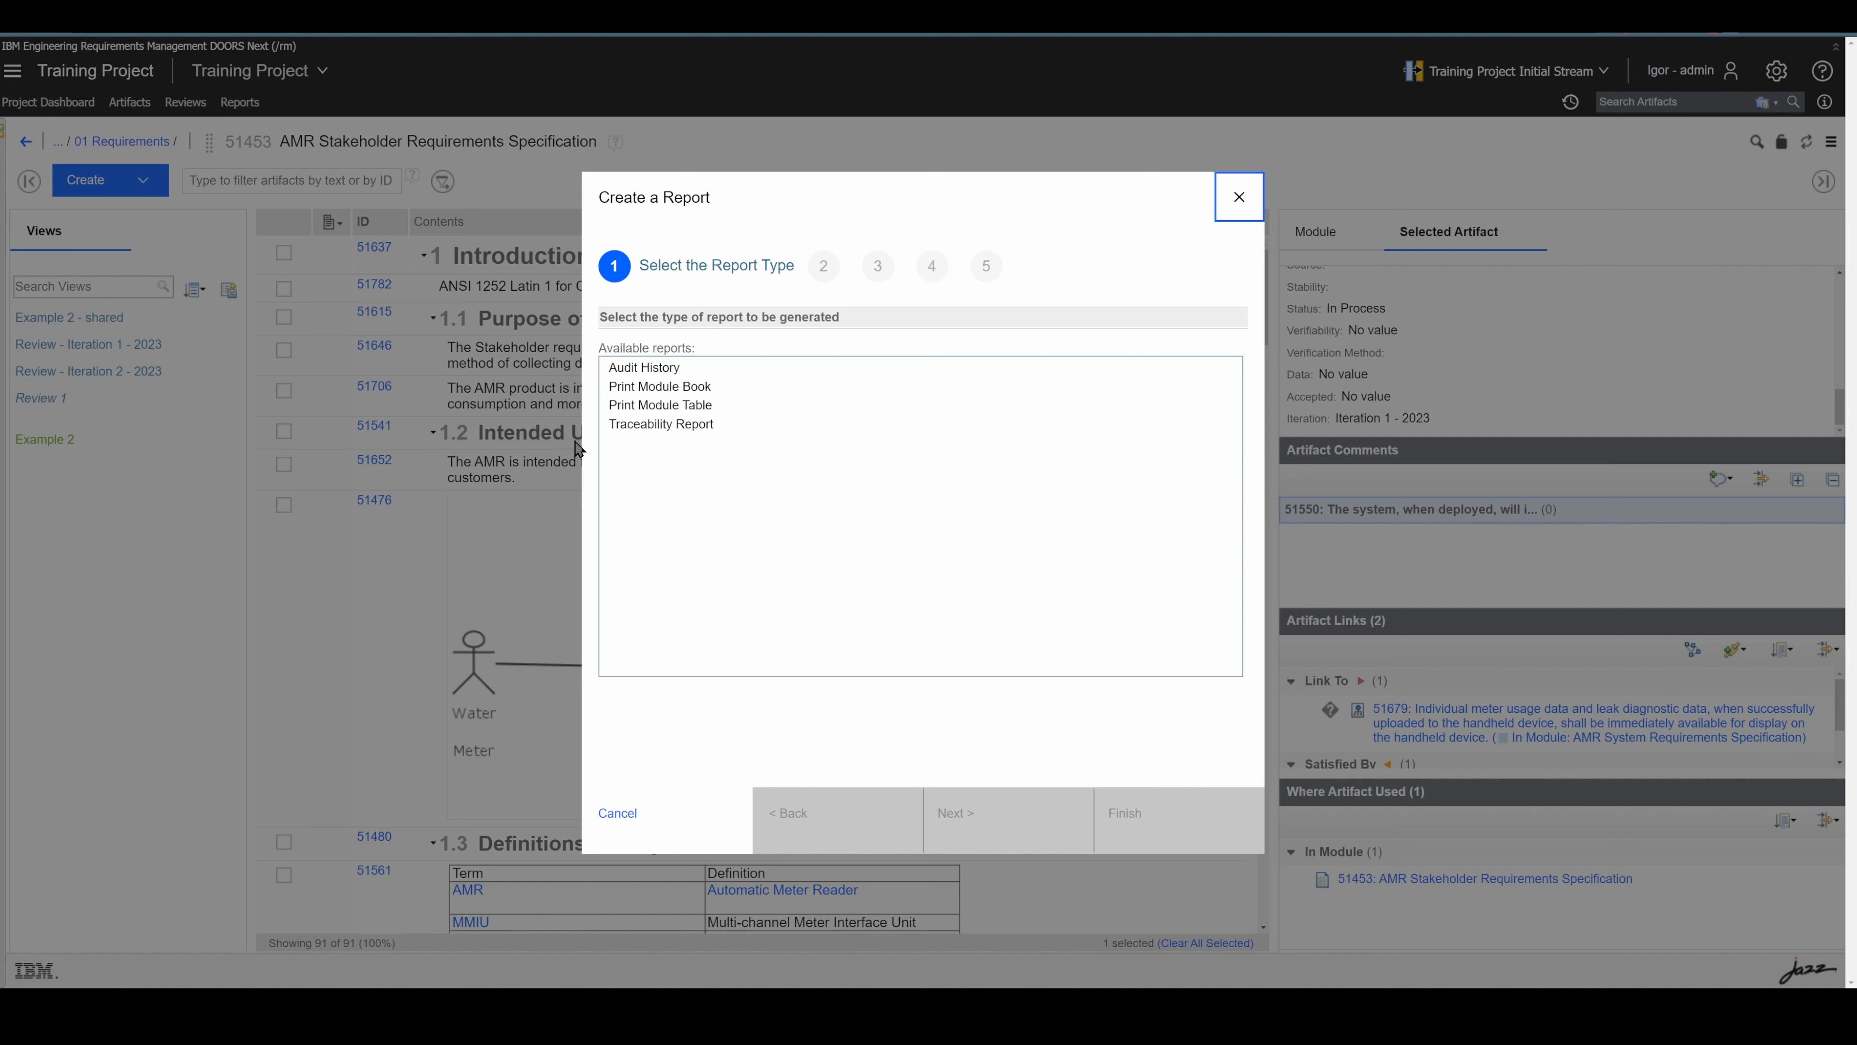
{"action": "left_click", "coordinate": [660, 373]}
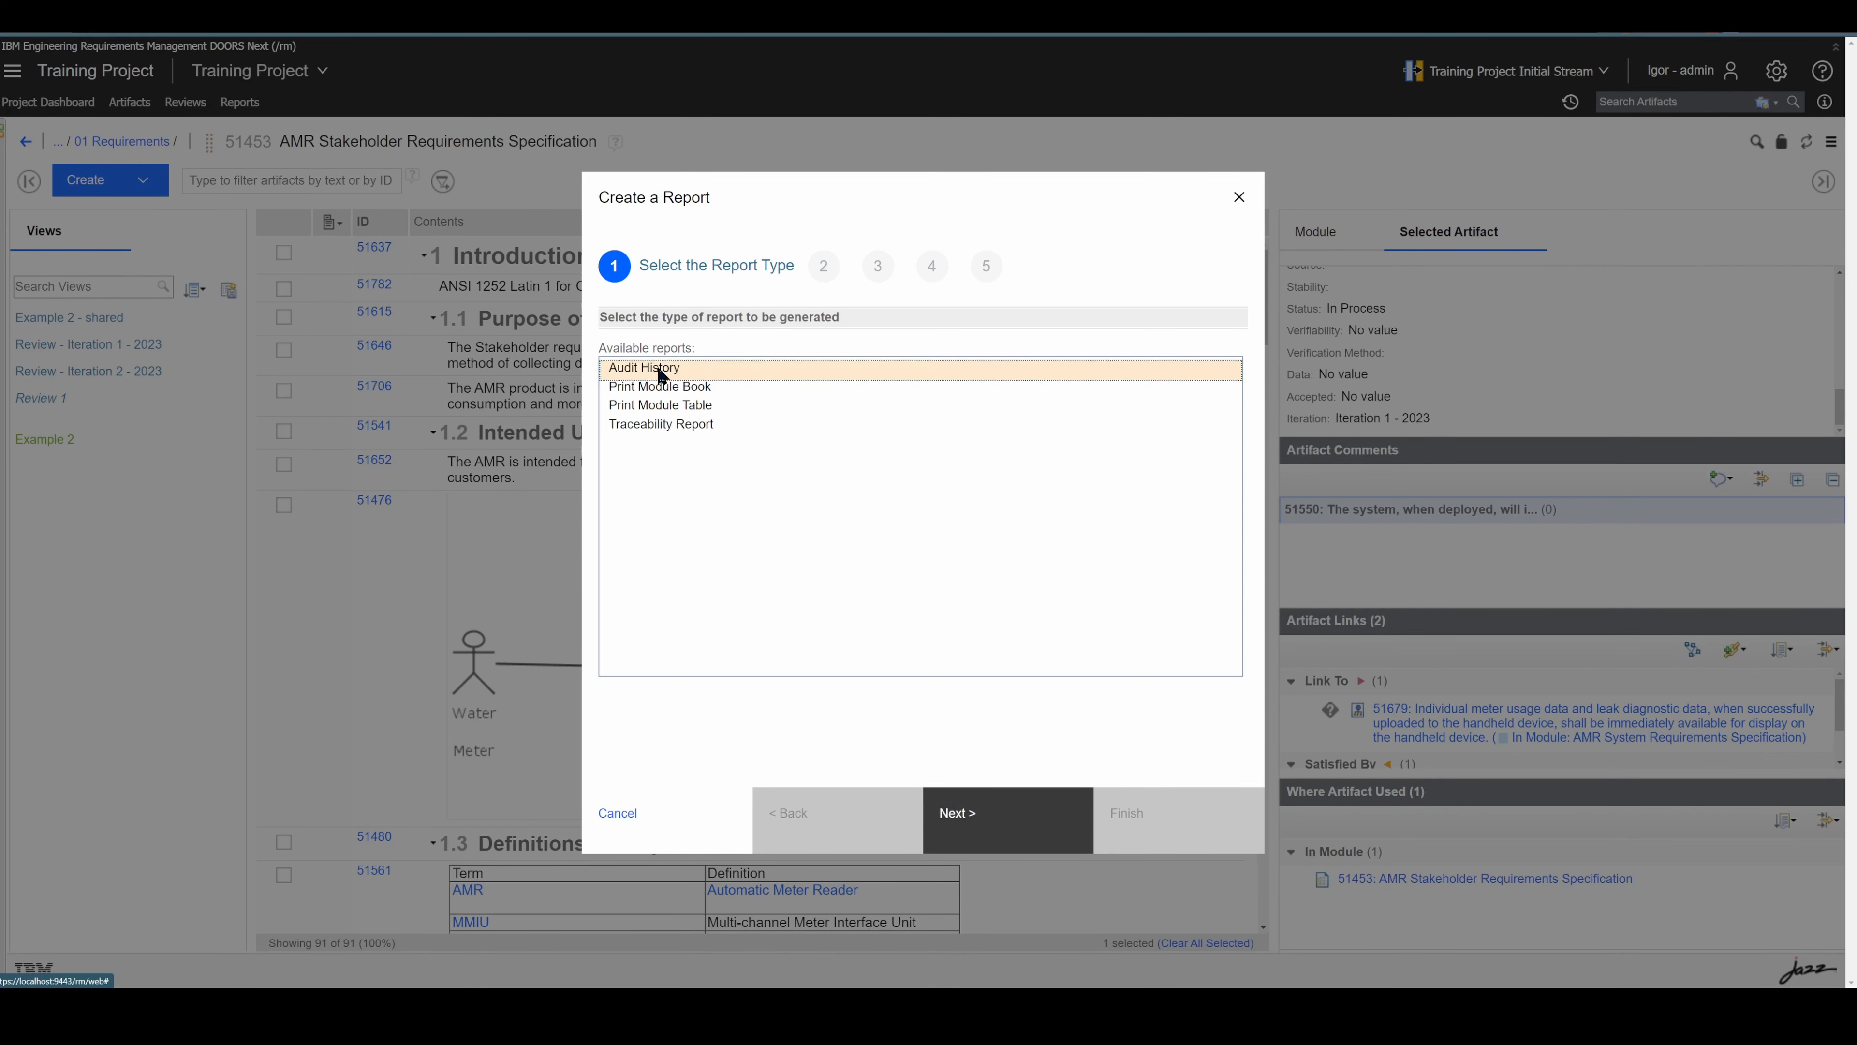
{"action": "left_click", "coordinate": [981, 824]}
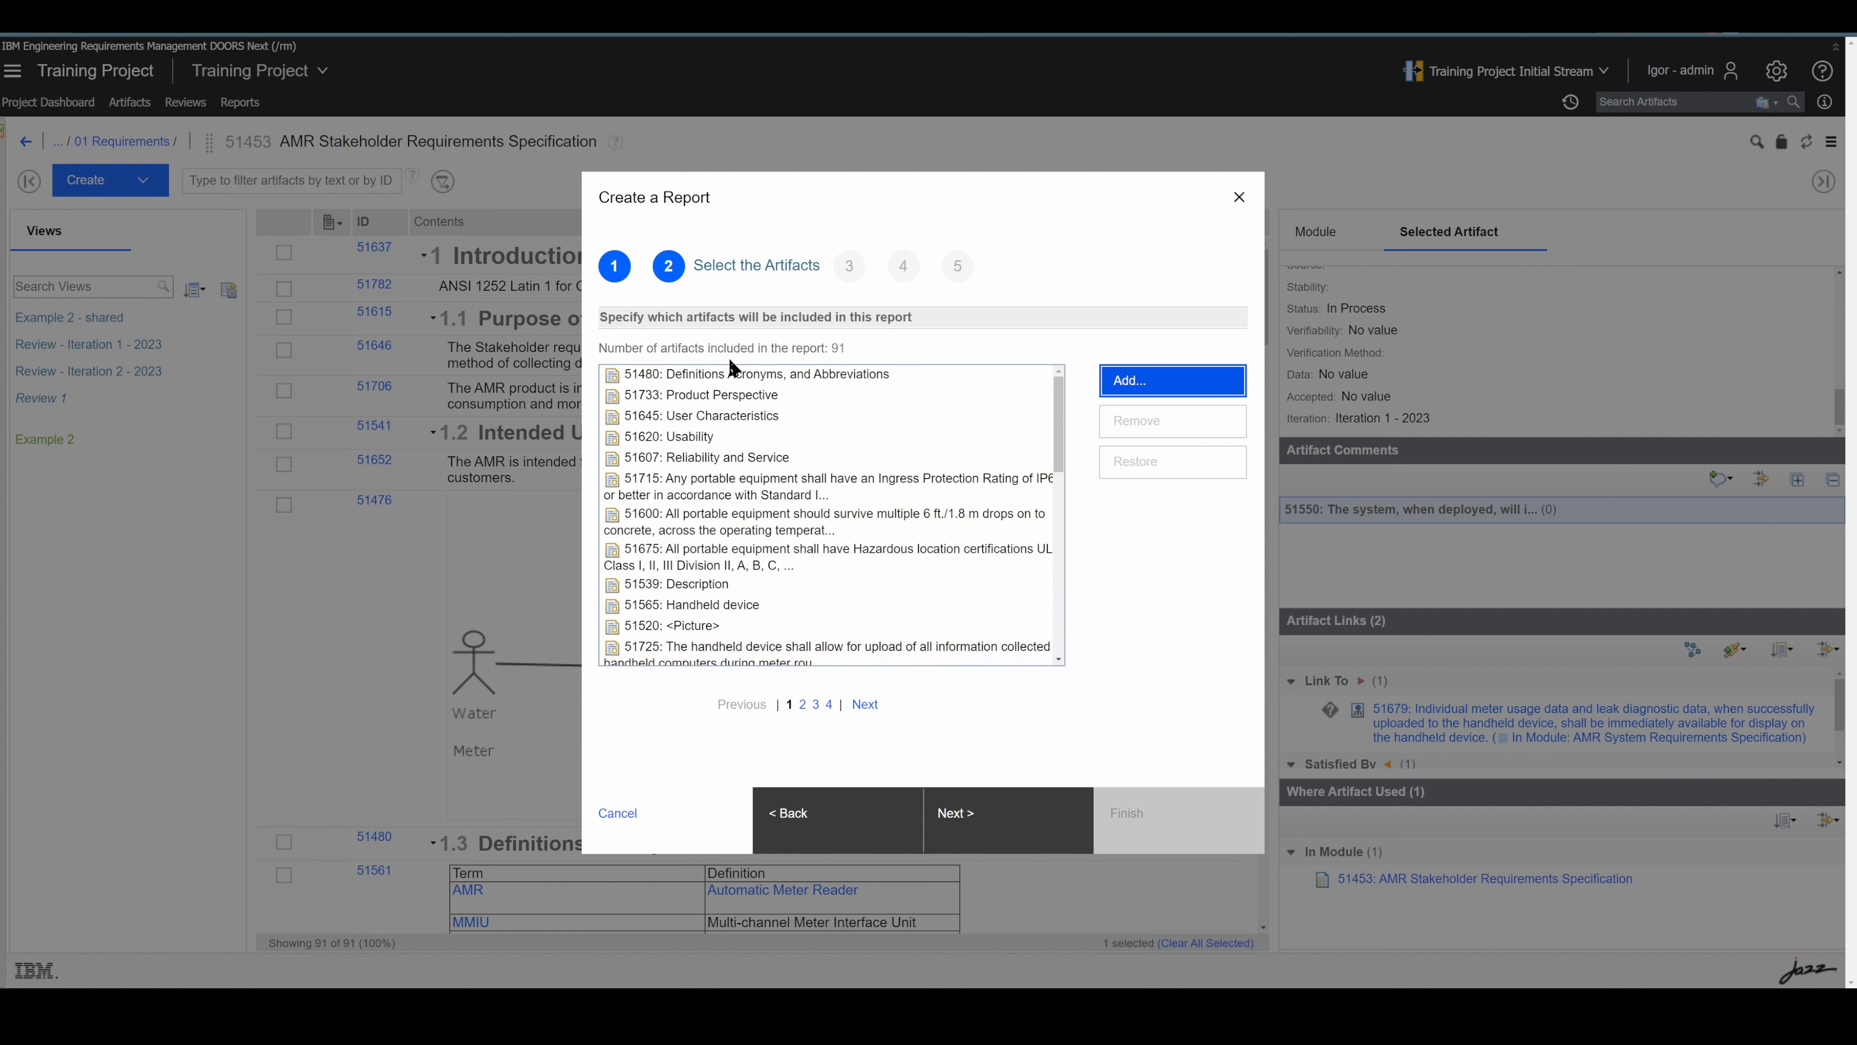
- Exclude artifacts 51733 Product Perspective, 51645 User Characteristics and 51620 Usability from the report and continue to the report information
{"action": "left_click", "coordinate": [743, 404]}
{"action": "left_click", "coordinate": [1113, 423]}
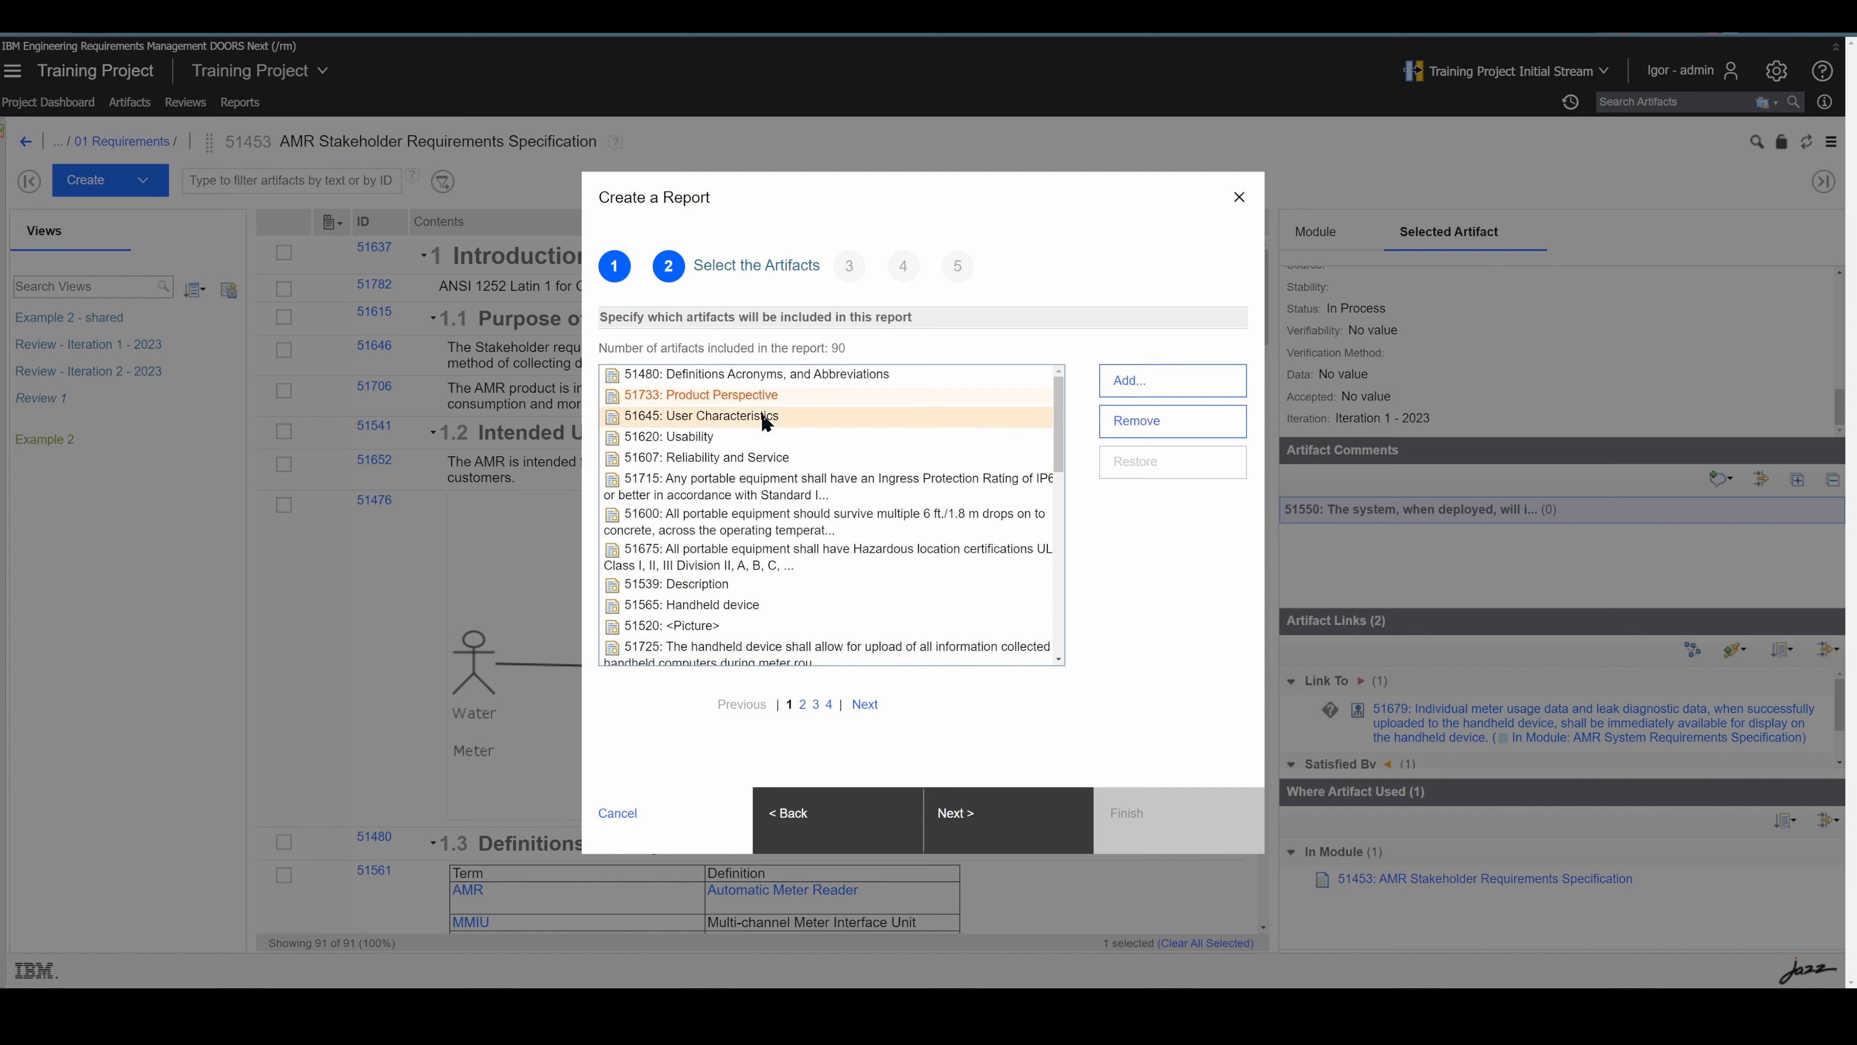
{"action": "left_click", "coordinate": [1111, 422]}
{"action": "left_click", "coordinate": [715, 438]}
{"action": "left_click", "coordinate": [1163, 422]}
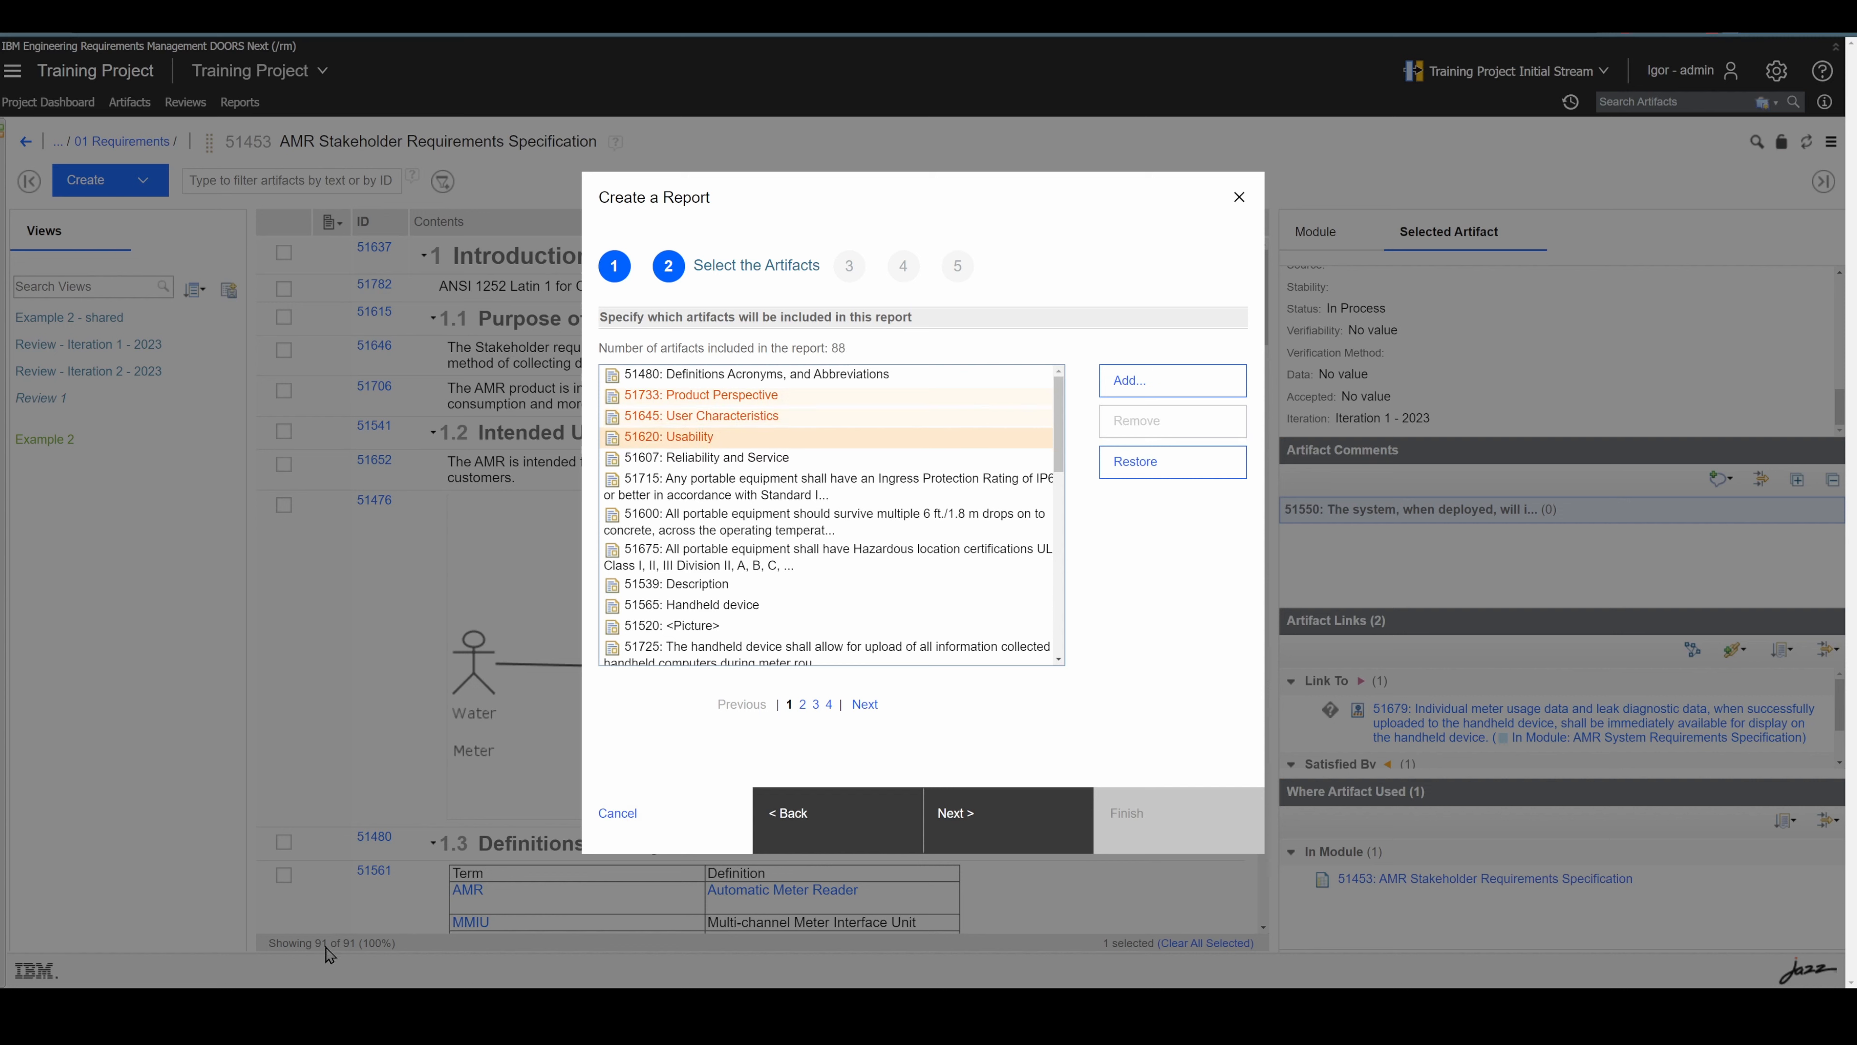
{"action": "left_click", "coordinate": [995, 837]}
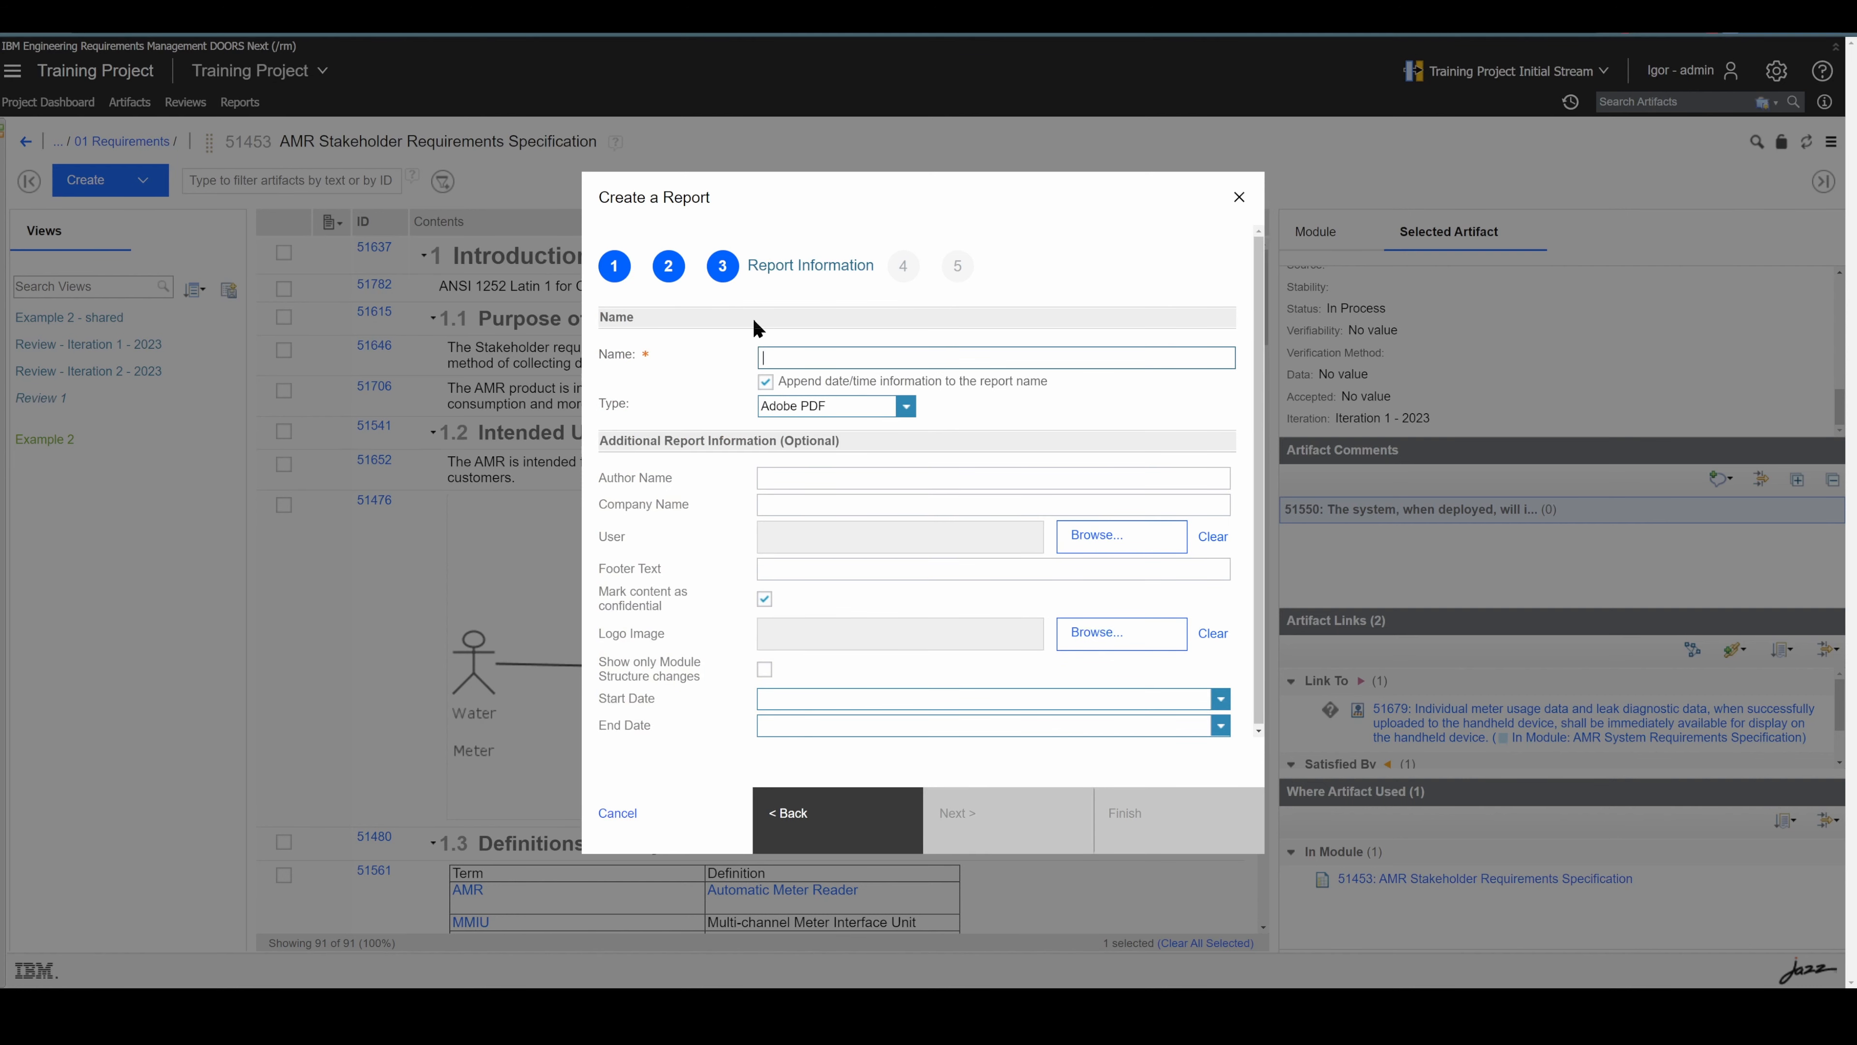
- Name the report "Report" and fill in the author's name, the company Softacus and the admin account as user
{"action": "type", "text": "R1"}
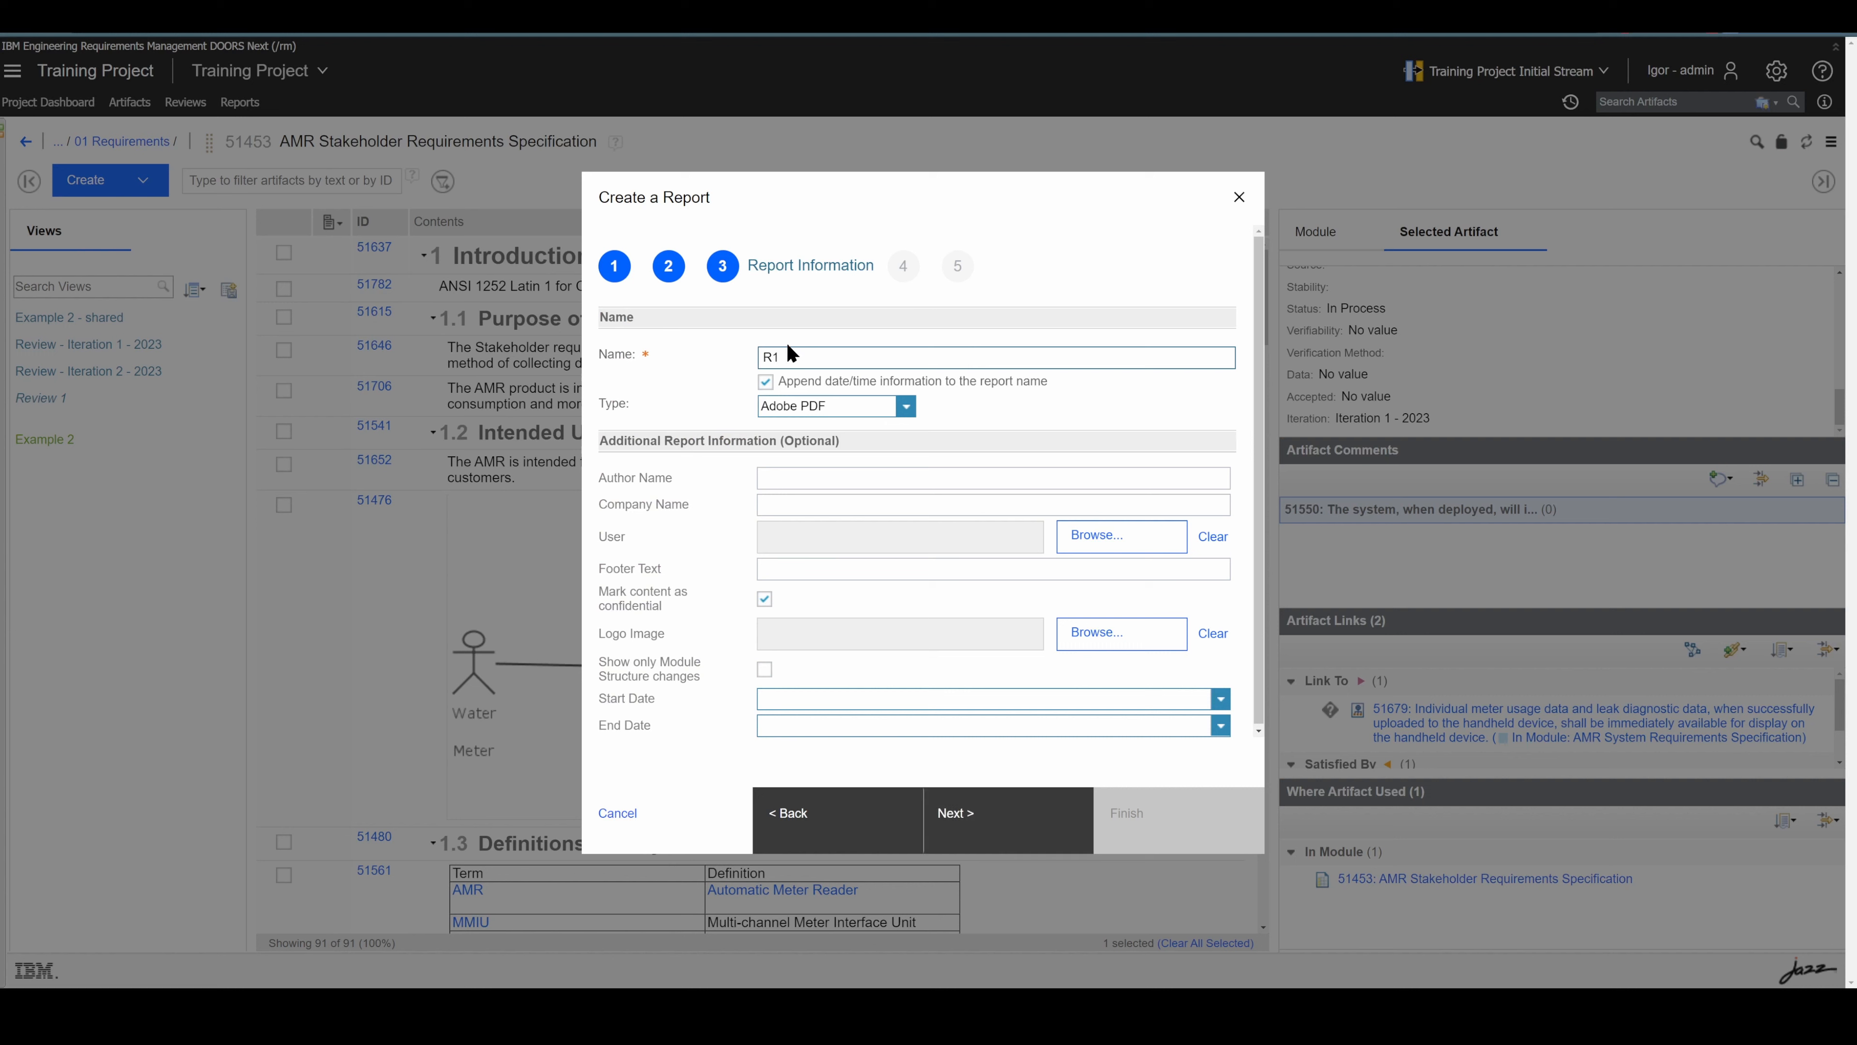
{"action": "key", "text": "BackSpace"}
{"action": "type", "text": "eport"}
{"action": "left_click", "coordinate": [797, 476]}
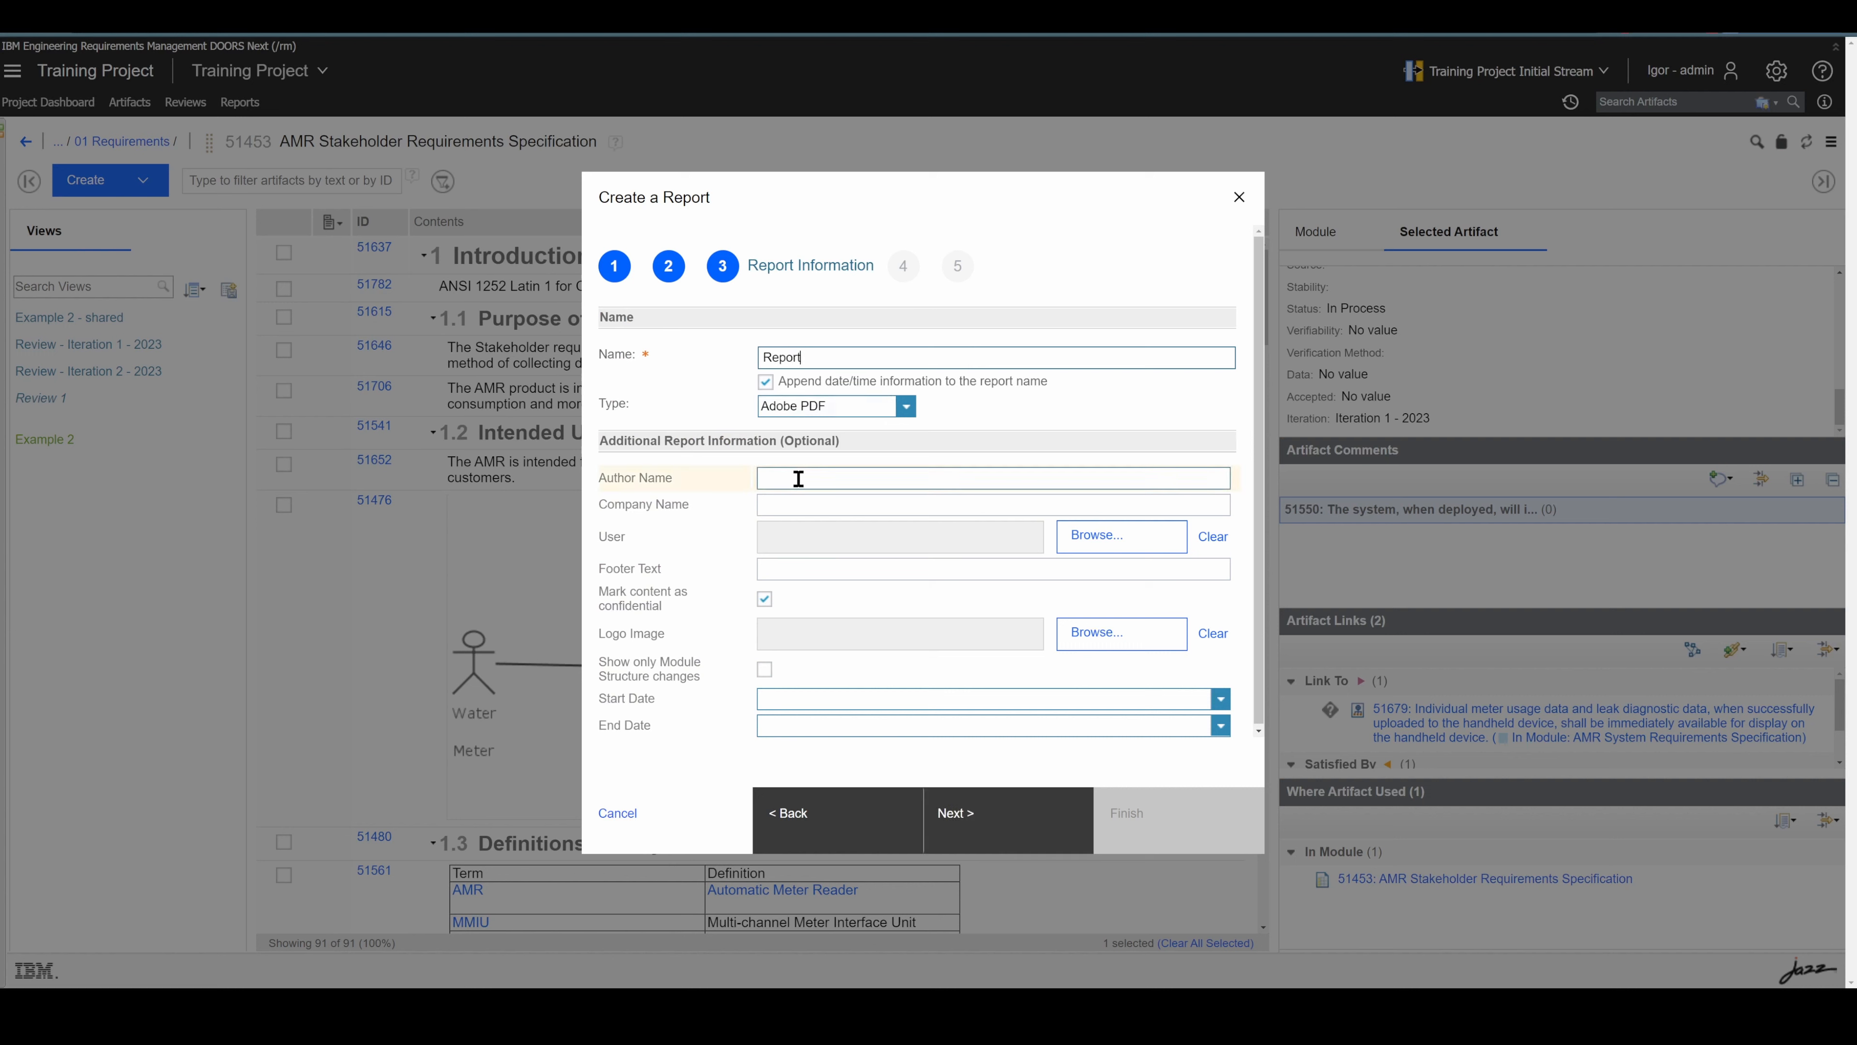
{"action": "left_click", "coordinate": [787, 505]}
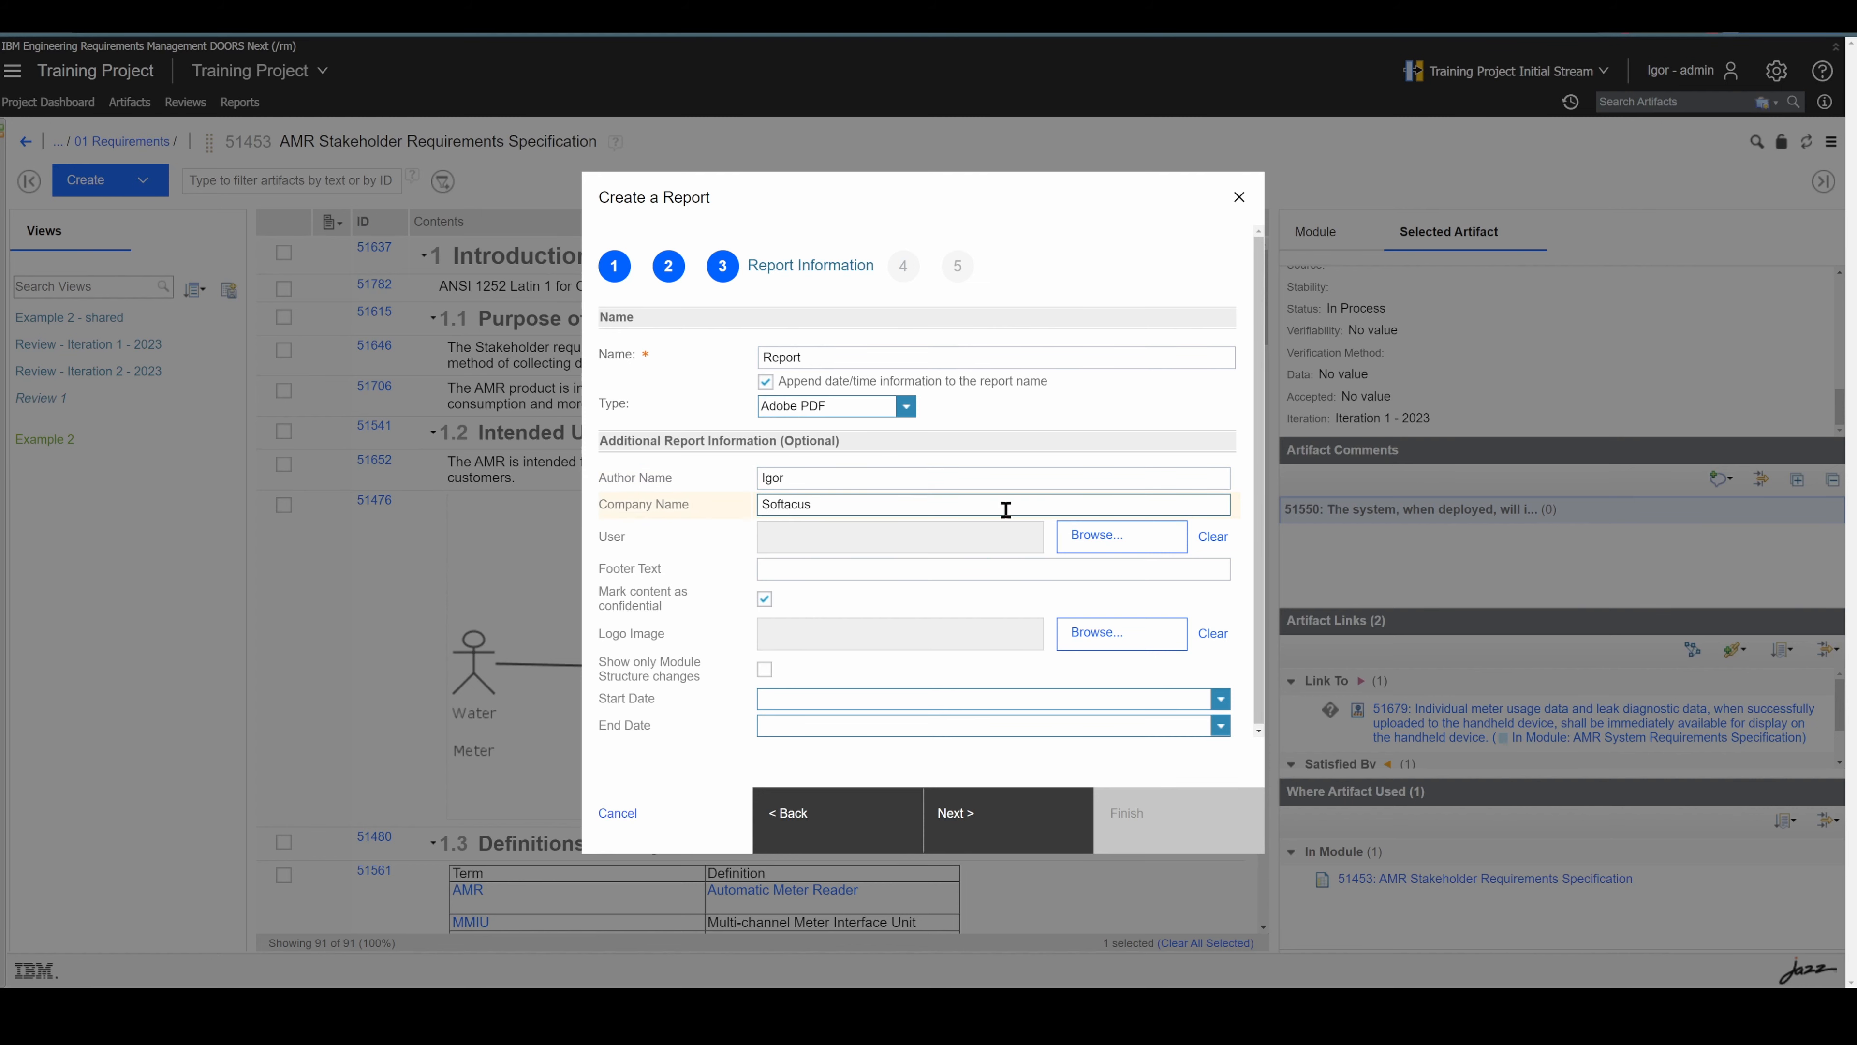
{"action": "left_click", "coordinate": [1107, 533]}
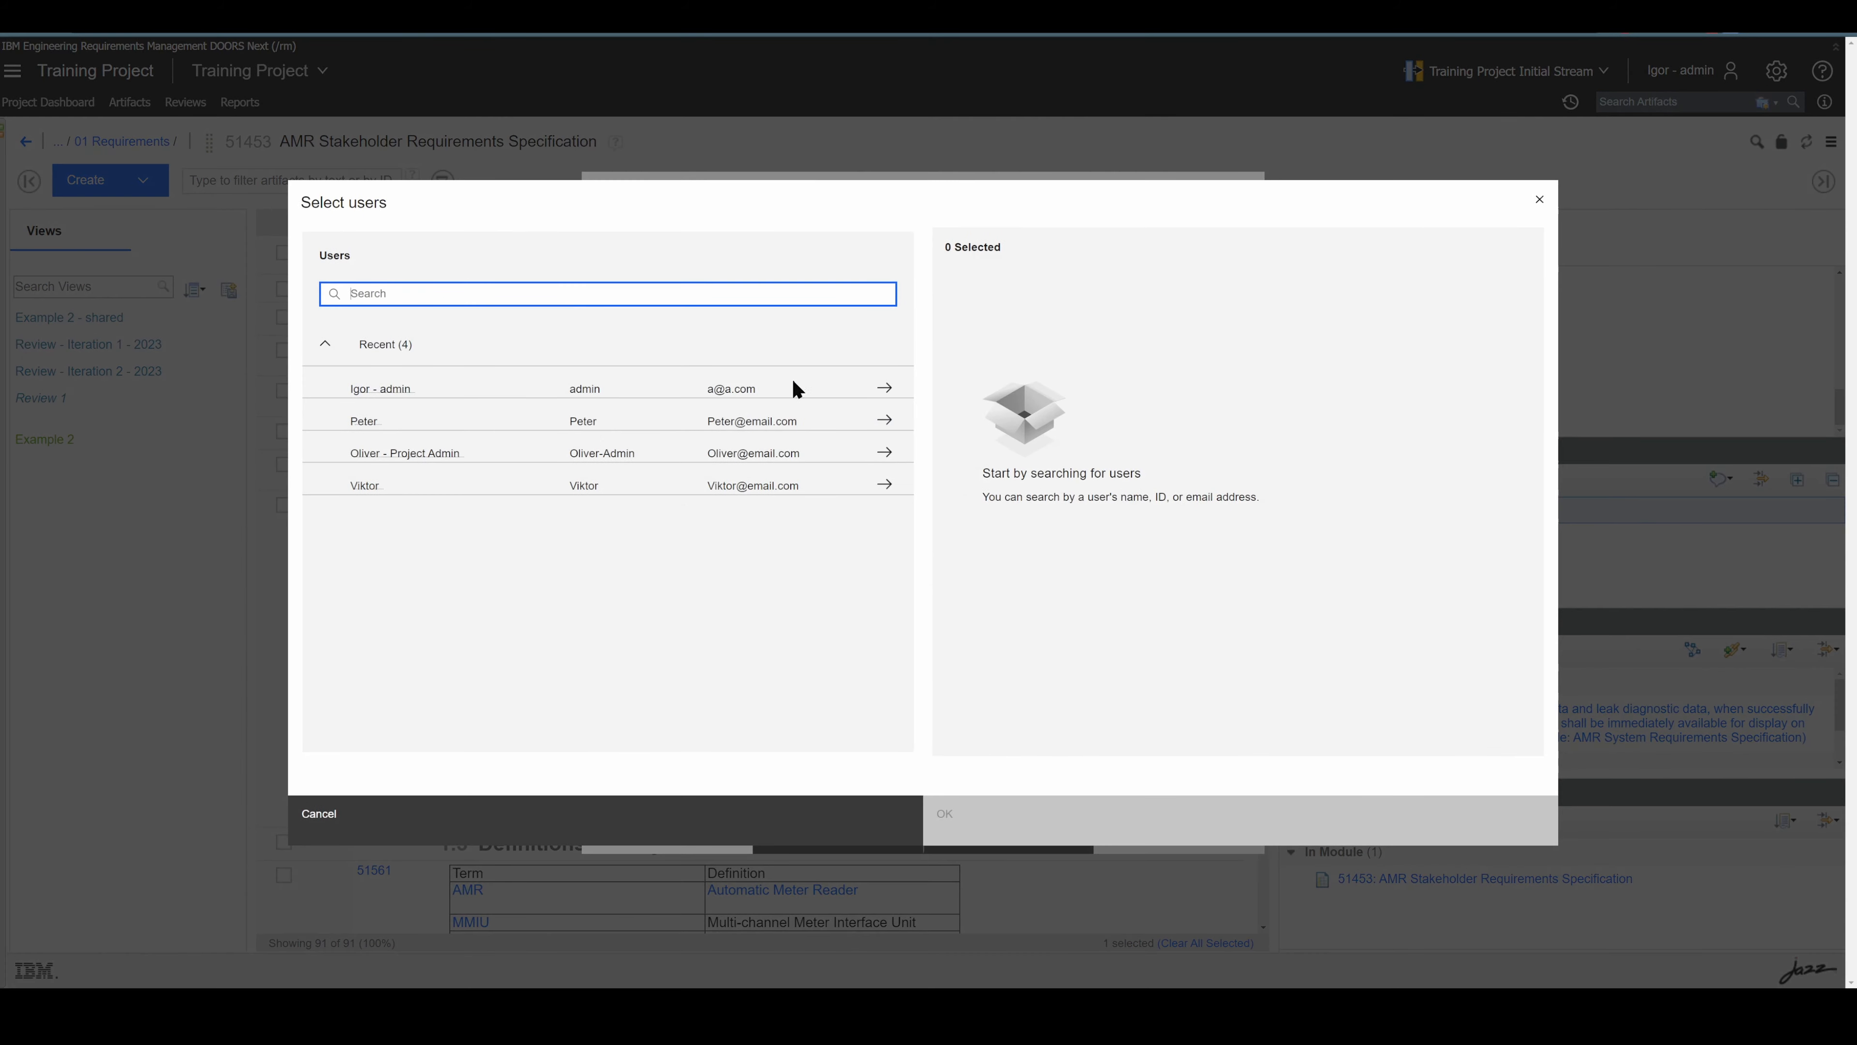
{"action": "left_click", "coordinate": [884, 388]}
{"action": "left_click", "coordinate": [983, 814]}
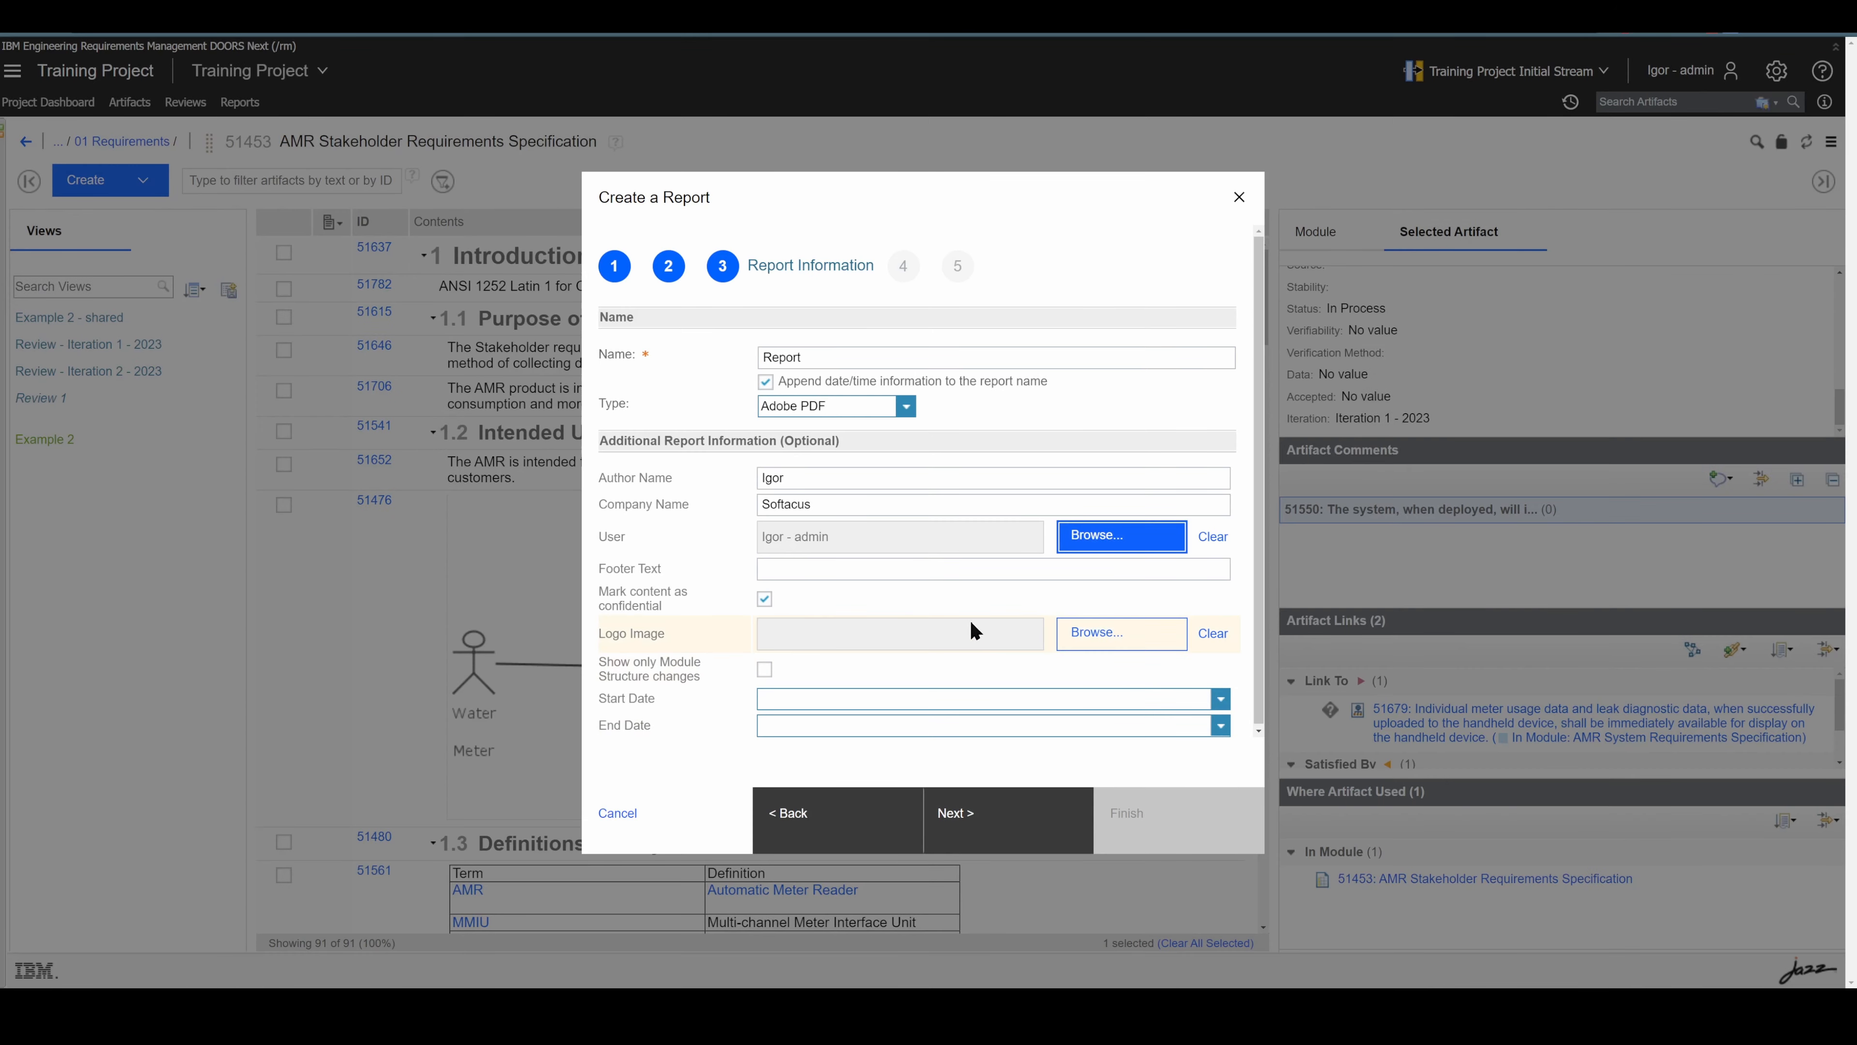
- Set the report's logo to 51916: Image 0 from the training document.docx artifacts folder under Base Artifacts and continue to the save options
{"action": "left_click", "coordinate": [1120, 647]}
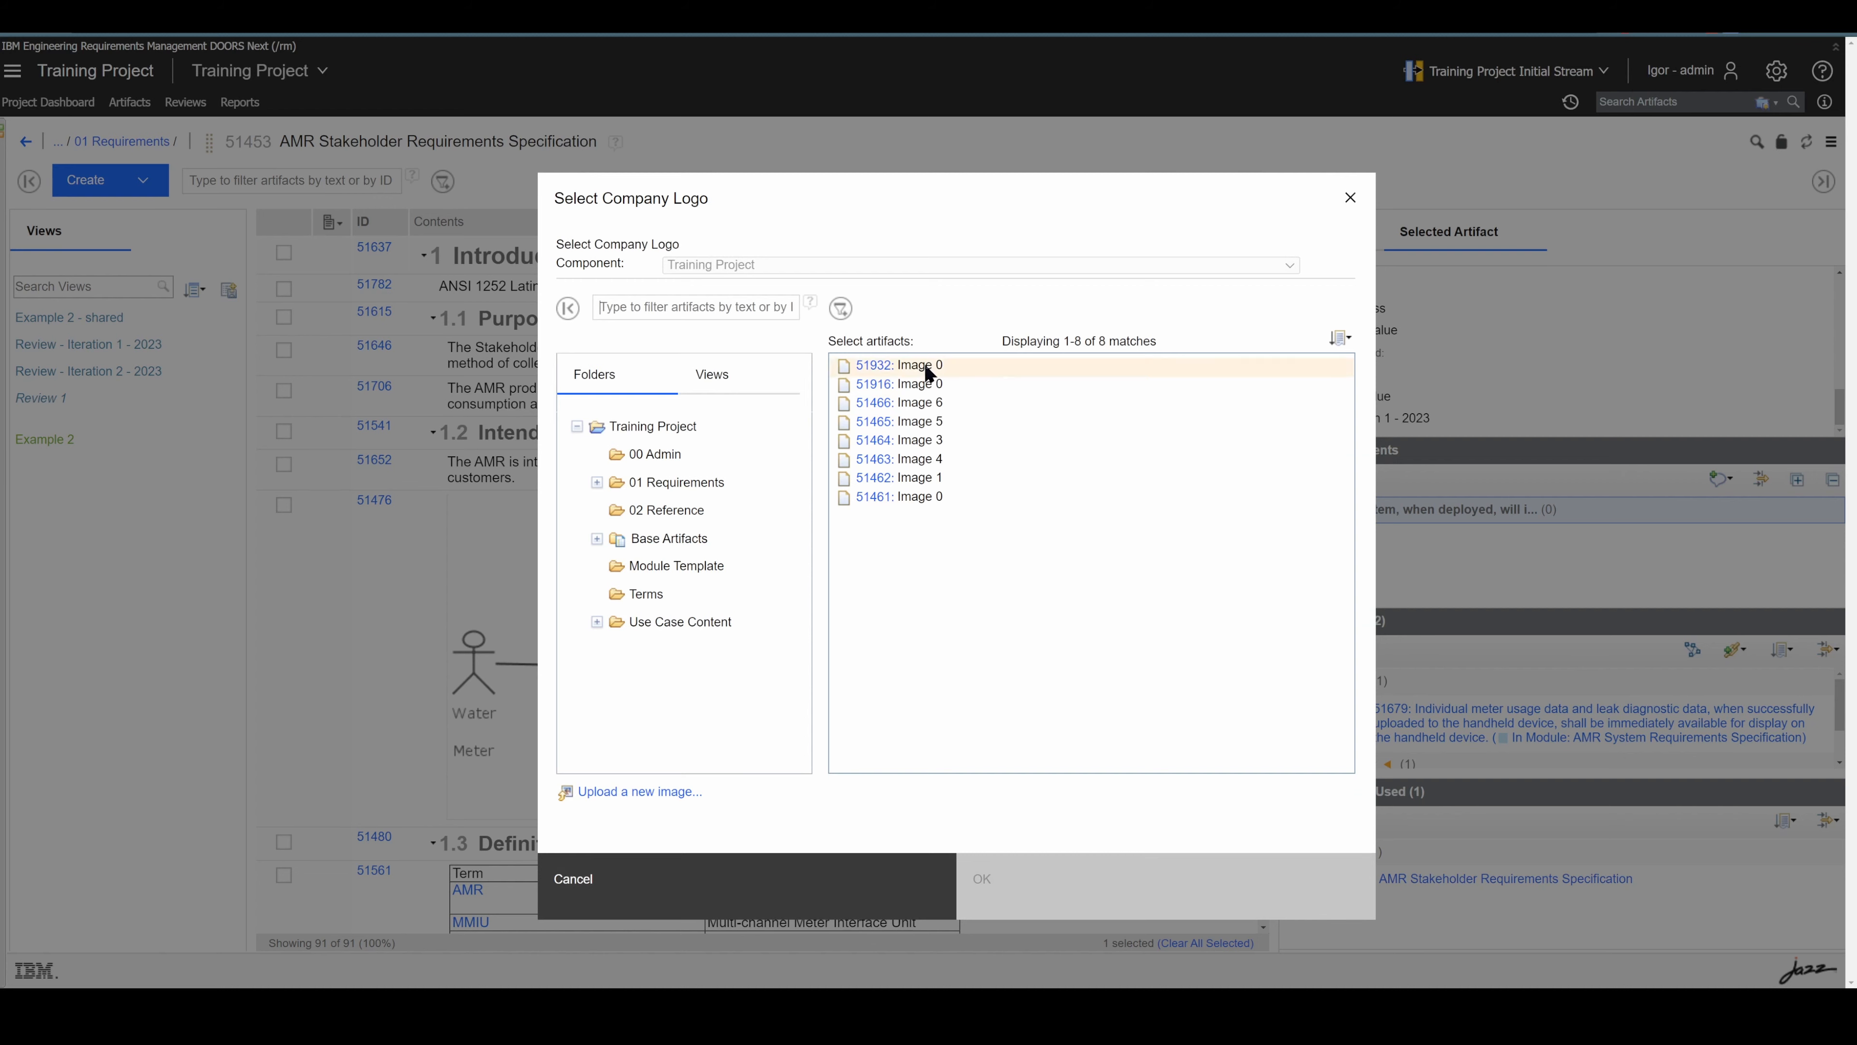
{"action": "left_click", "coordinate": [671, 538]}
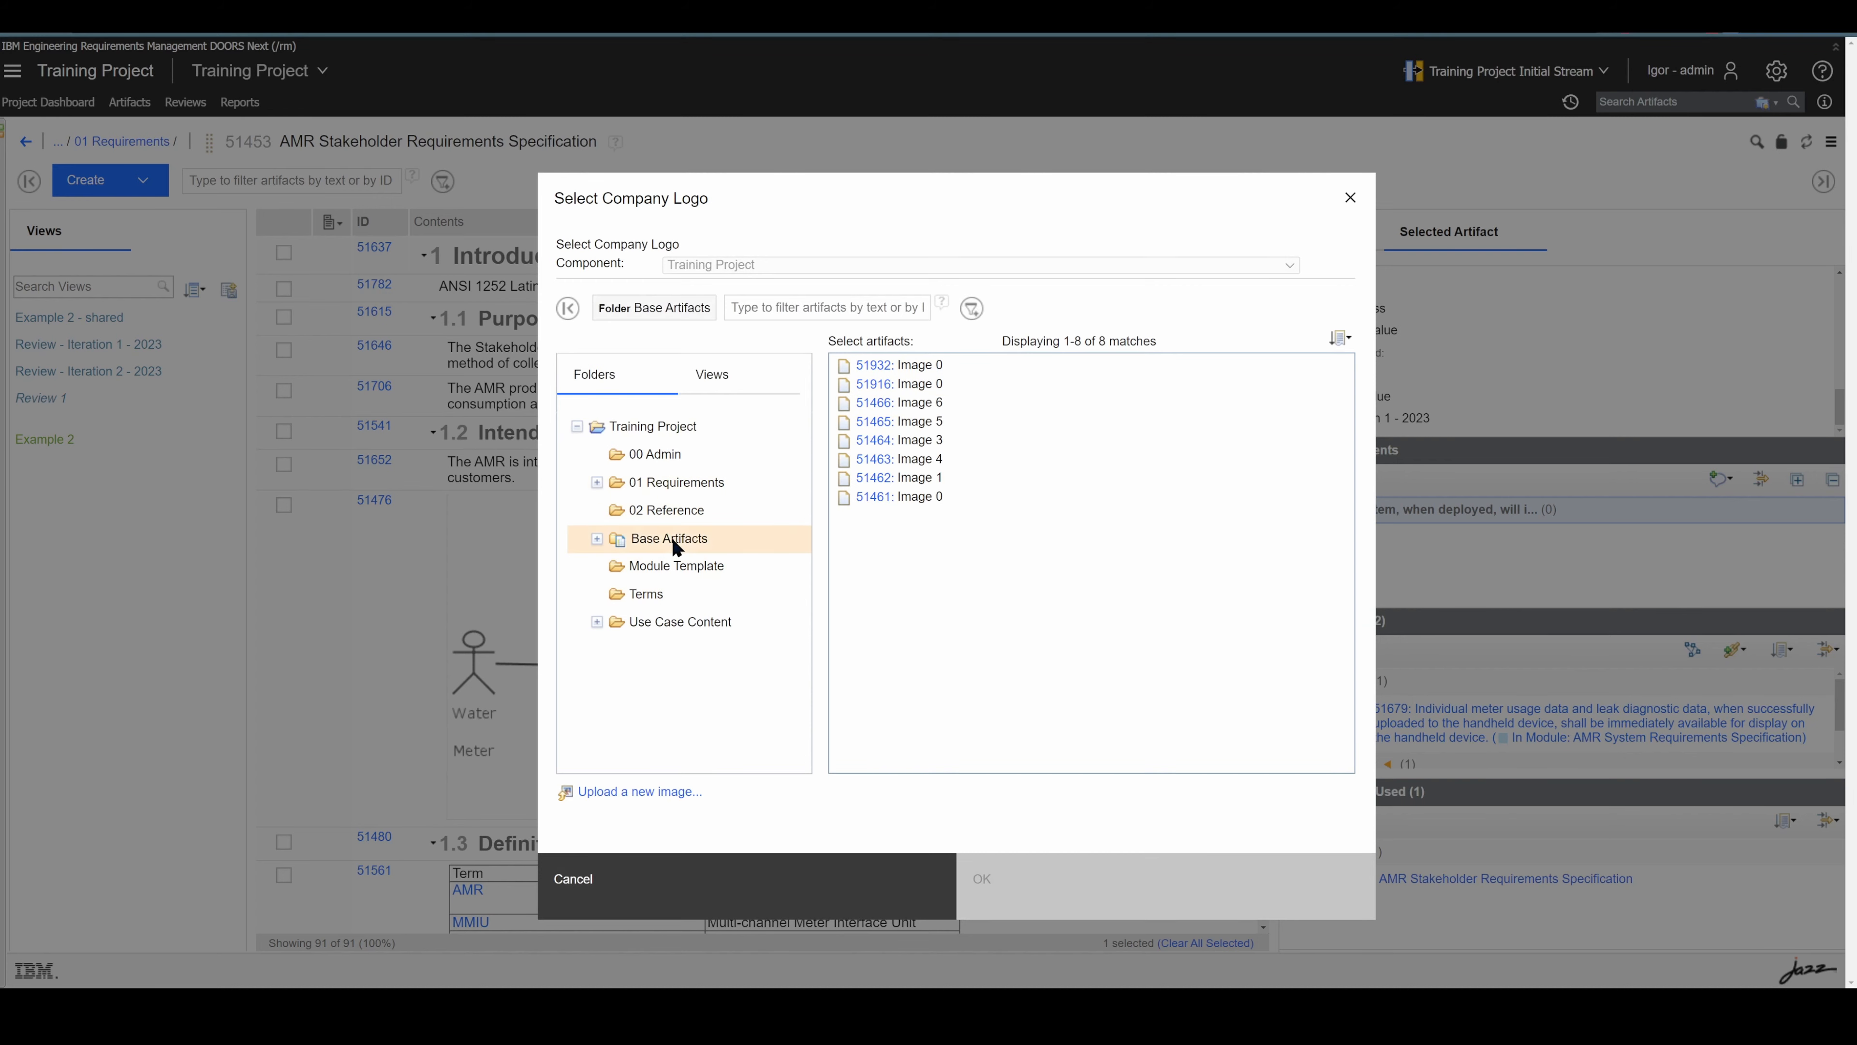
{"action": "left_click", "coordinate": [597, 538]}
{"action": "left_click", "coordinate": [732, 734]}
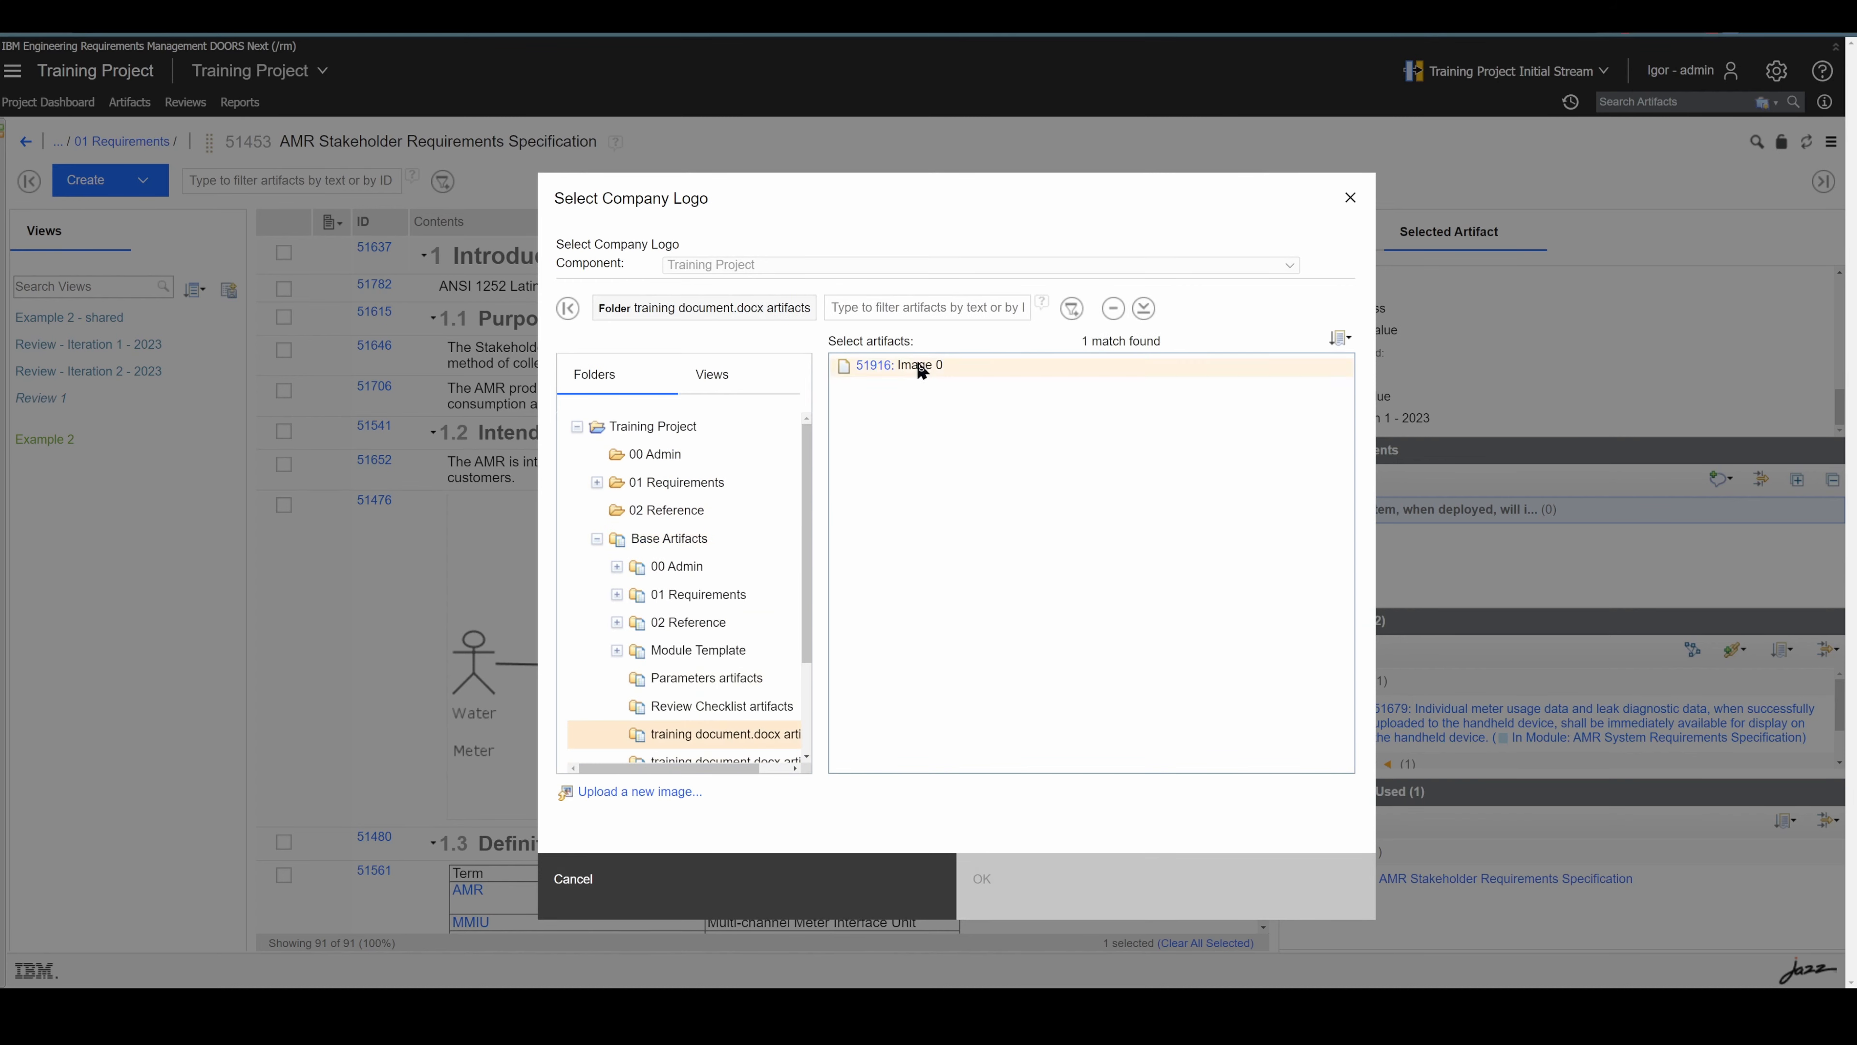
{"action": "left_click", "coordinate": [885, 369]}
{"action": "left_click", "coordinate": [1039, 881]}
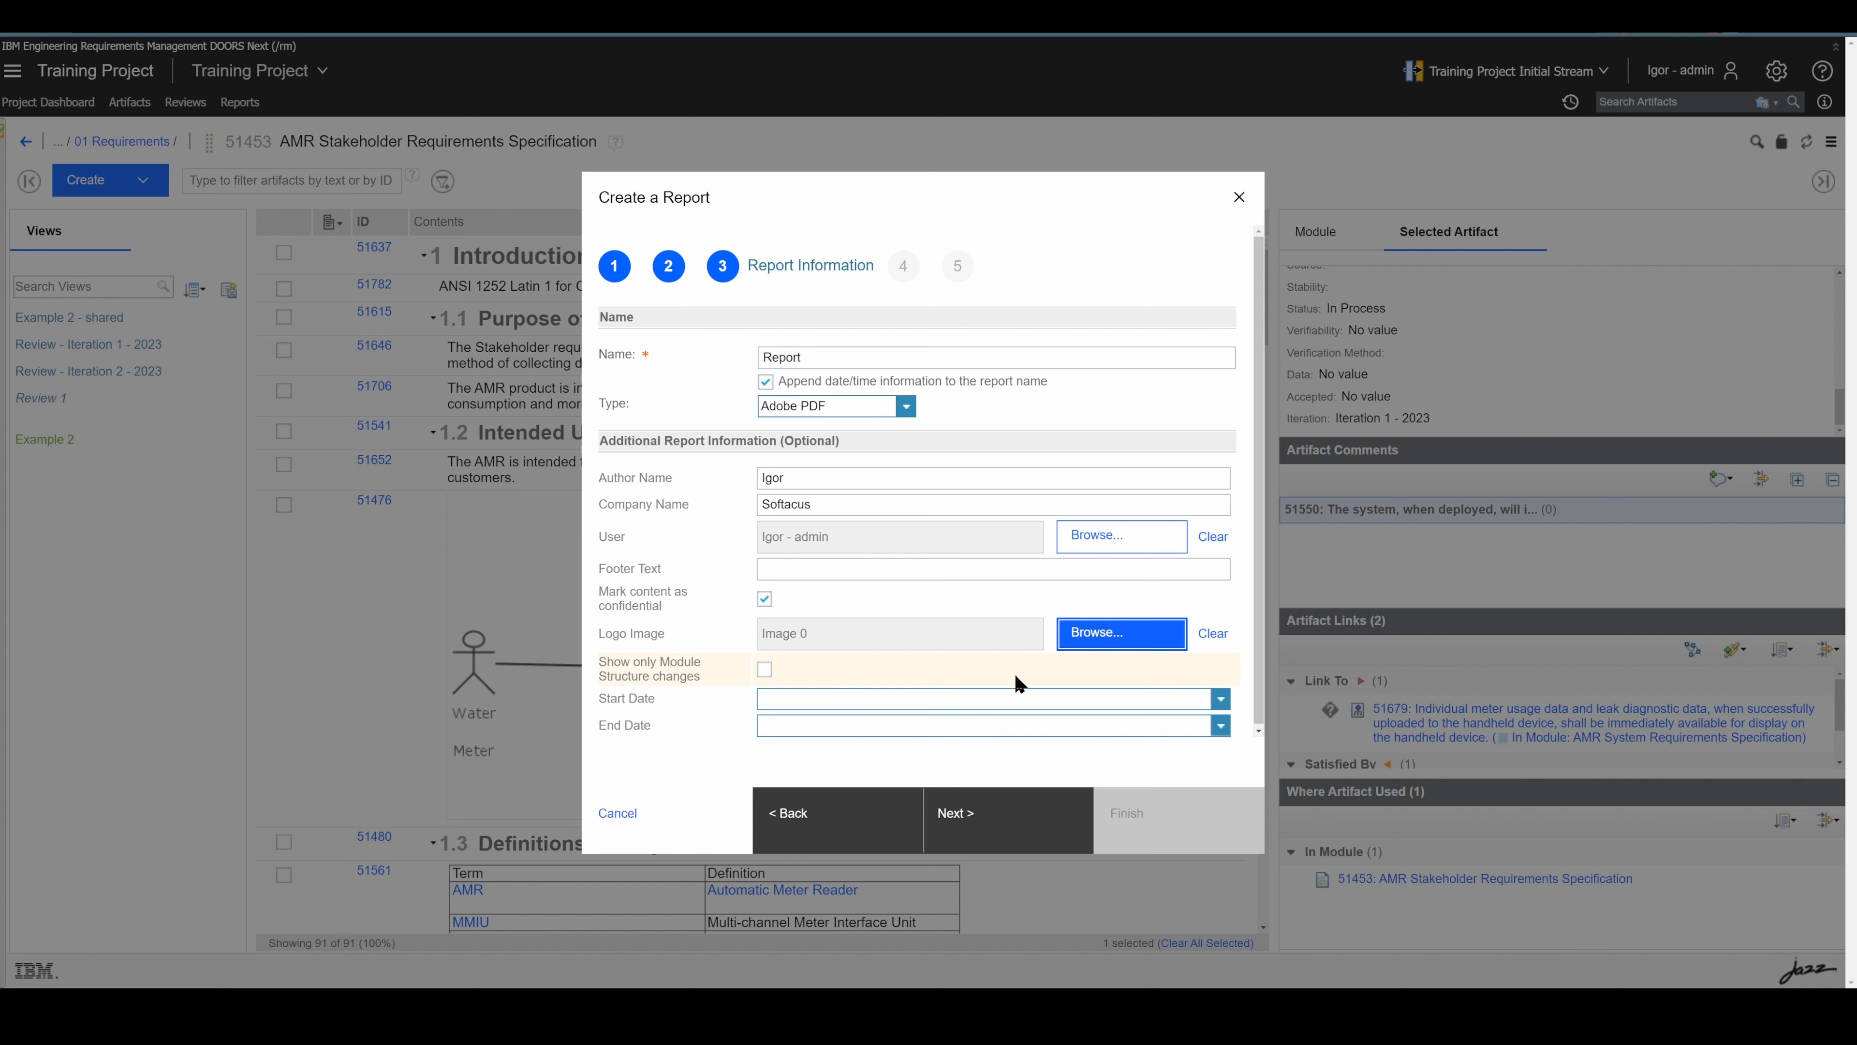
{"action": "left_click", "coordinate": [1001, 813]}
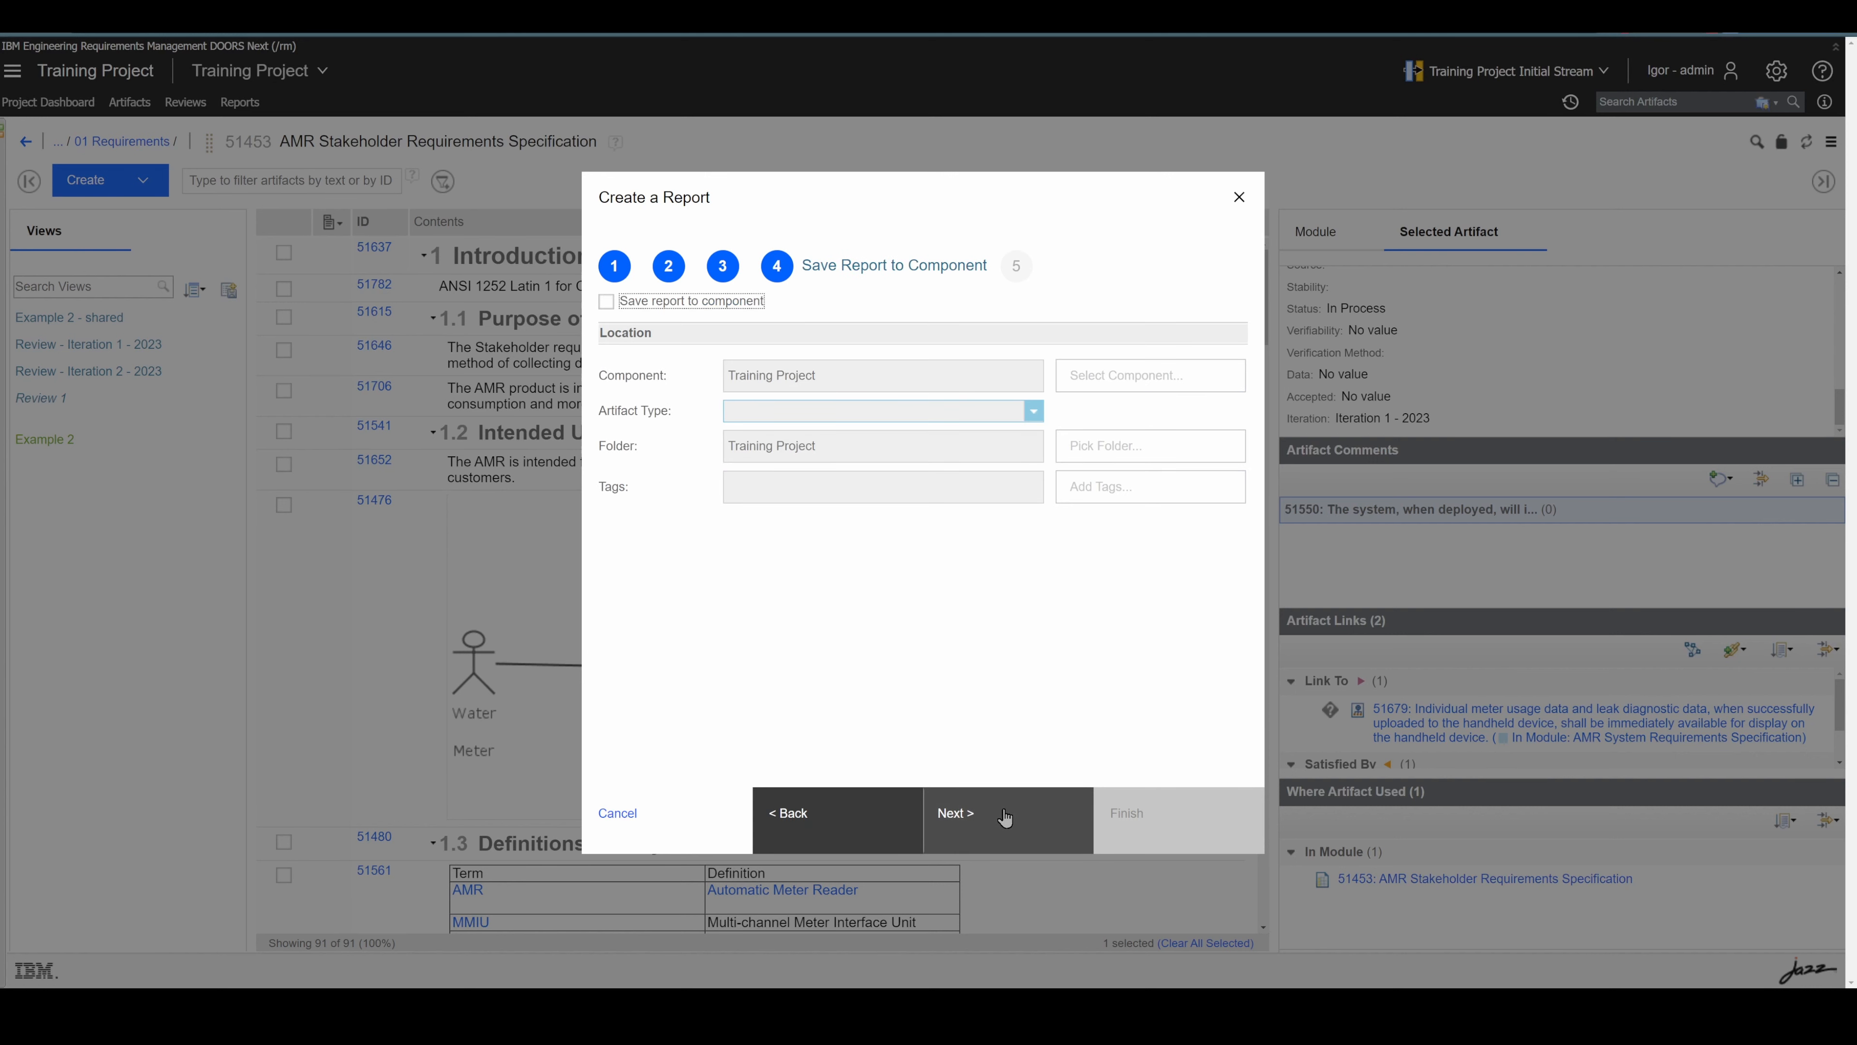
- Save the report to the component with the Information artifact type, generate it and close the wizard
{"action": "left_click", "coordinate": [607, 301]}
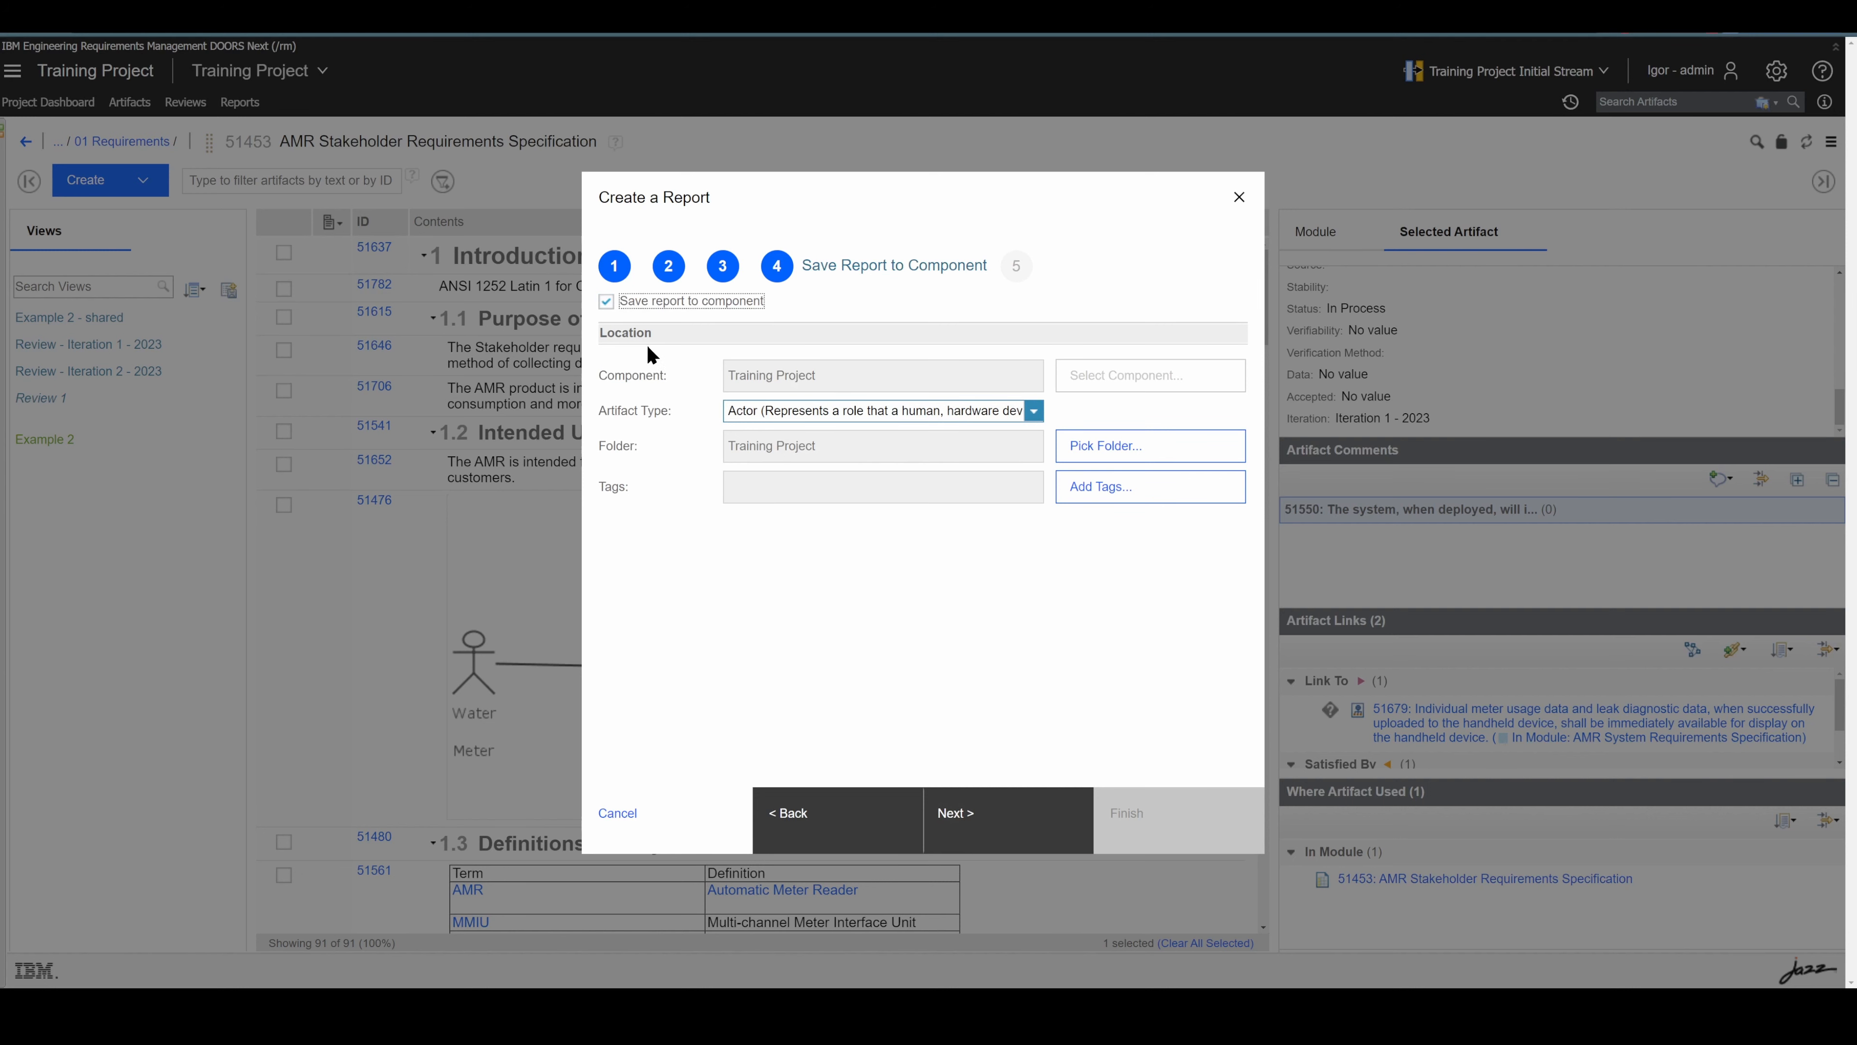
{"action": "left_click", "coordinate": [1035, 413]}
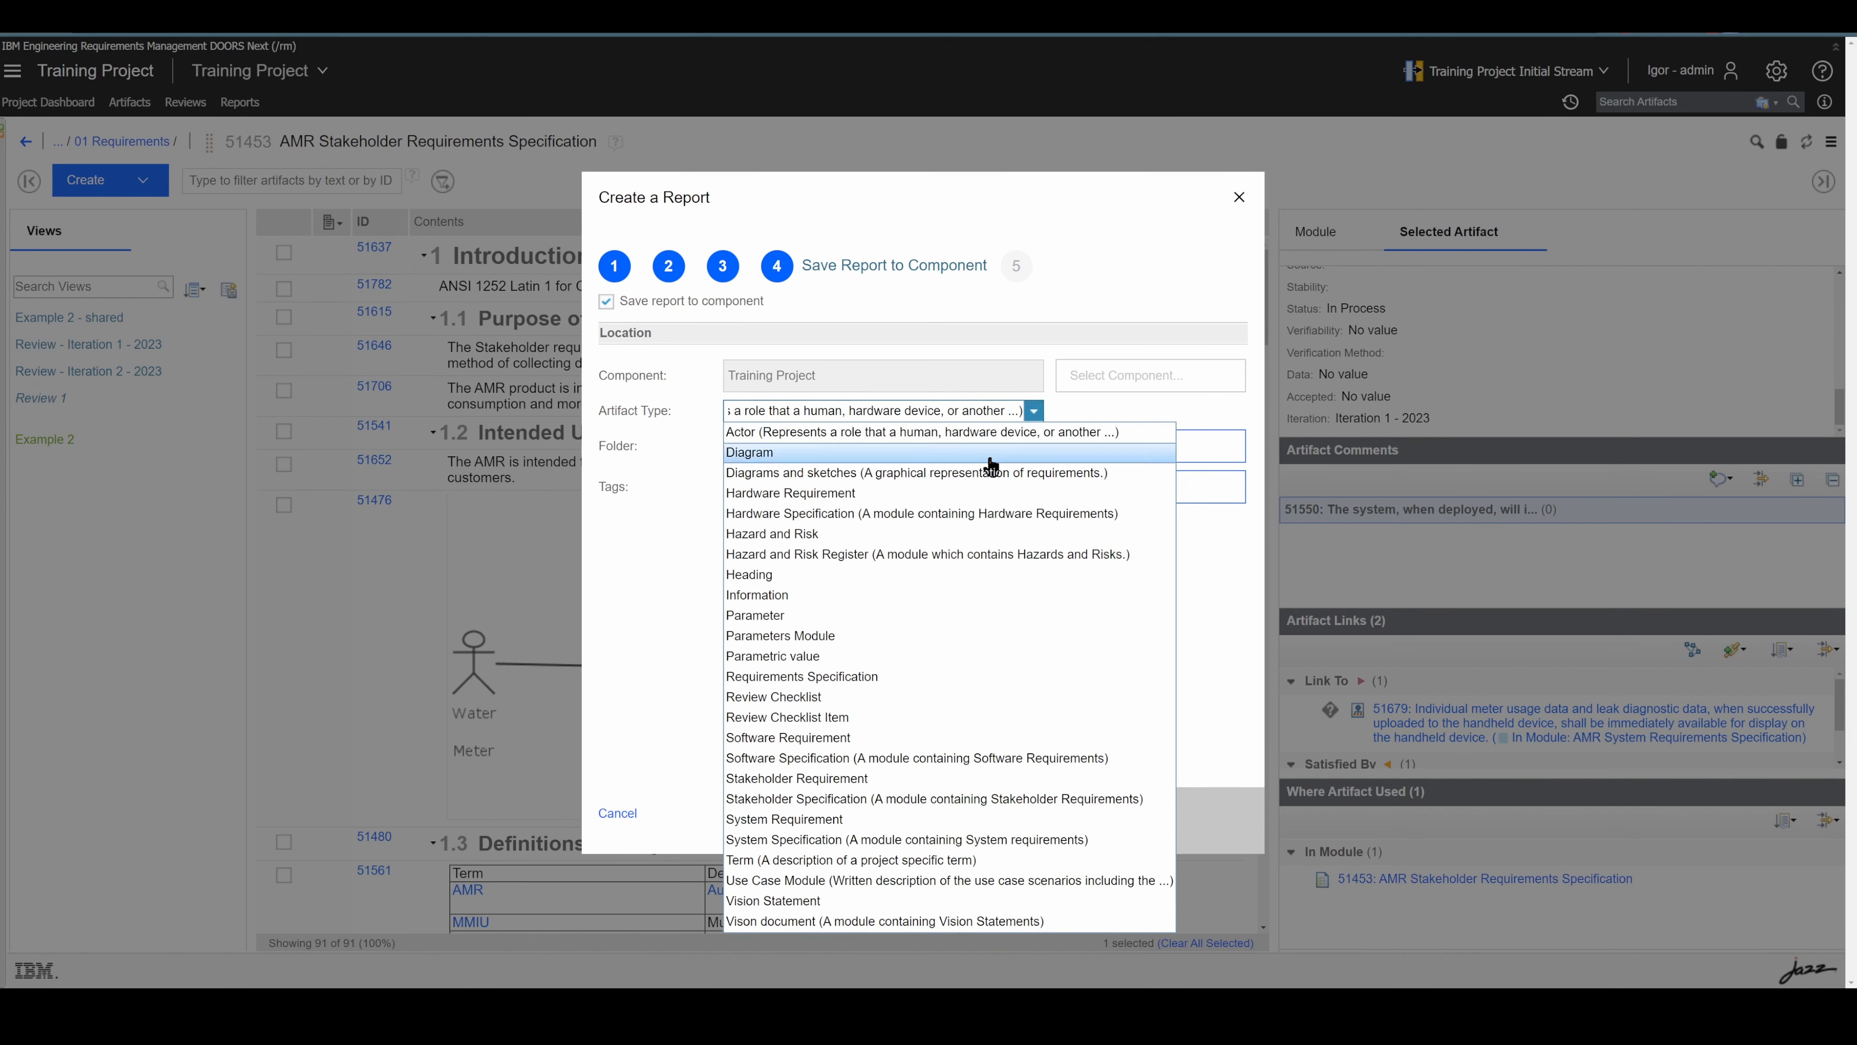
{"action": "left_click", "coordinate": [887, 594]}
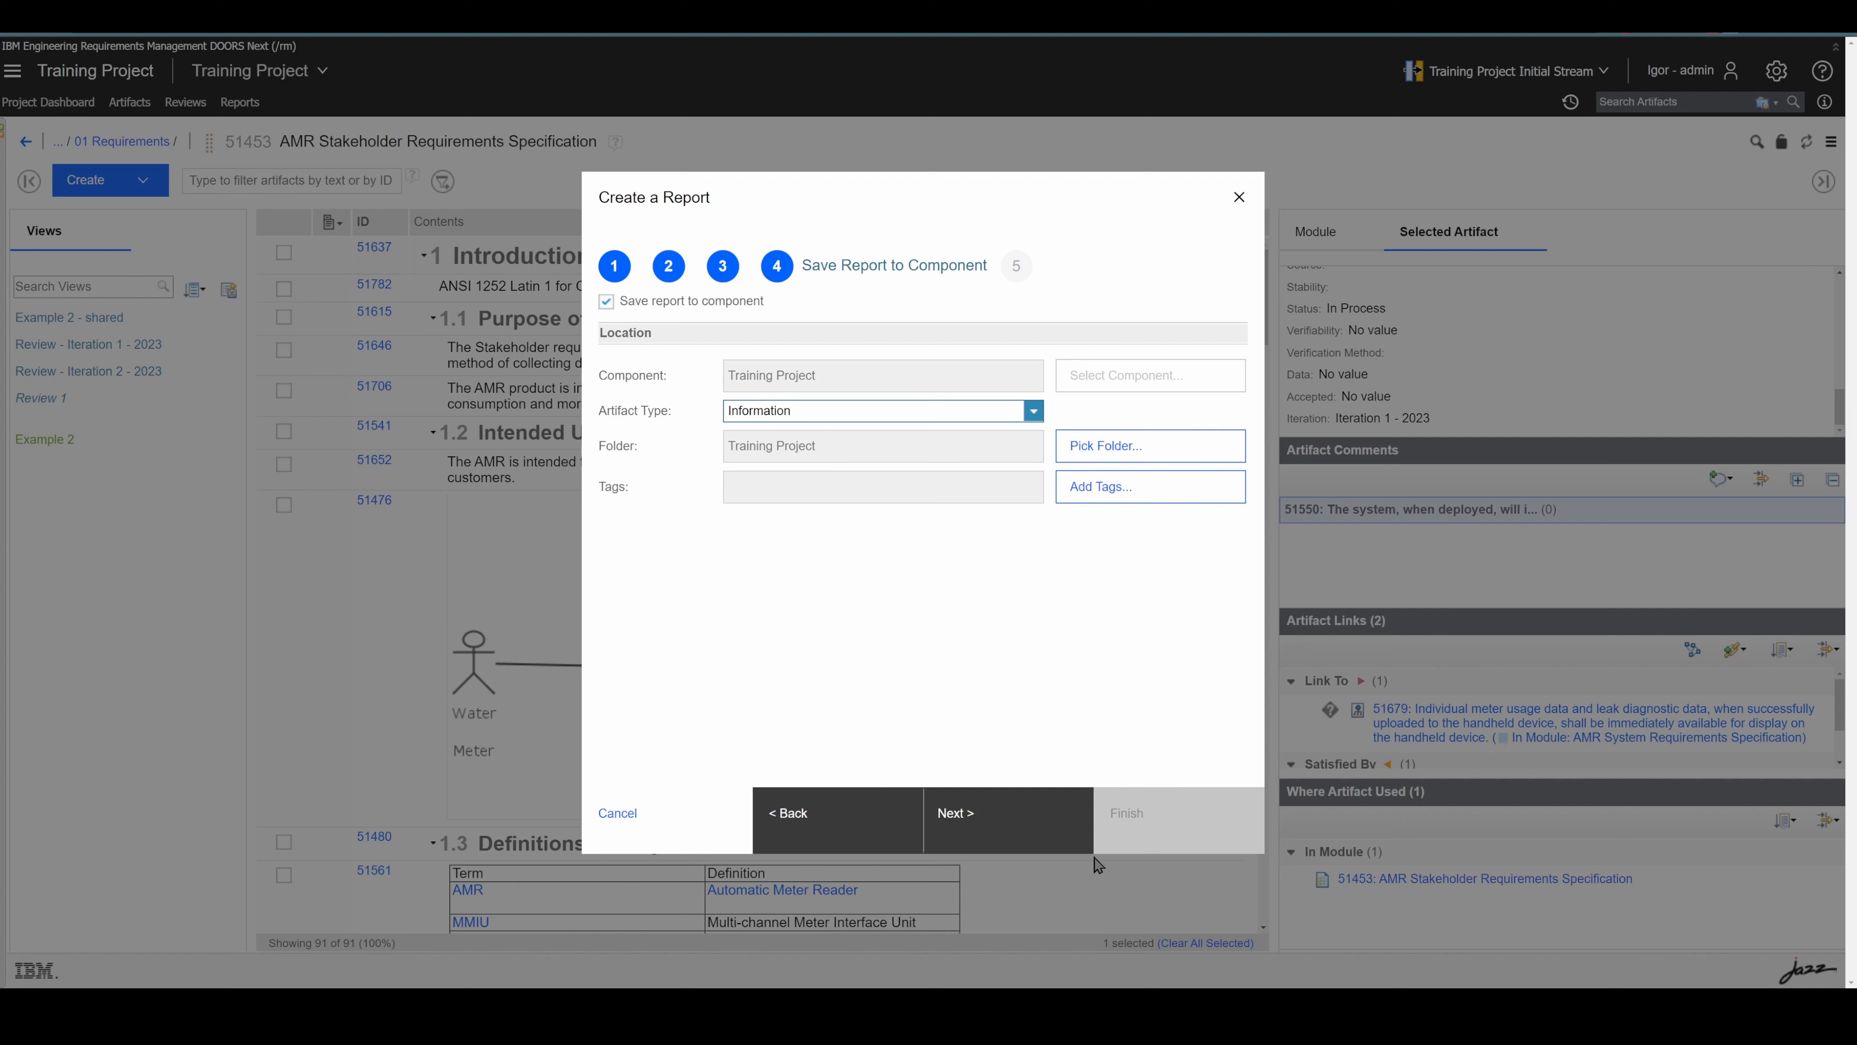
{"action": "left_click", "coordinate": [1031, 823]}
{"action": "left_click", "coordinate": [1203, 831]}
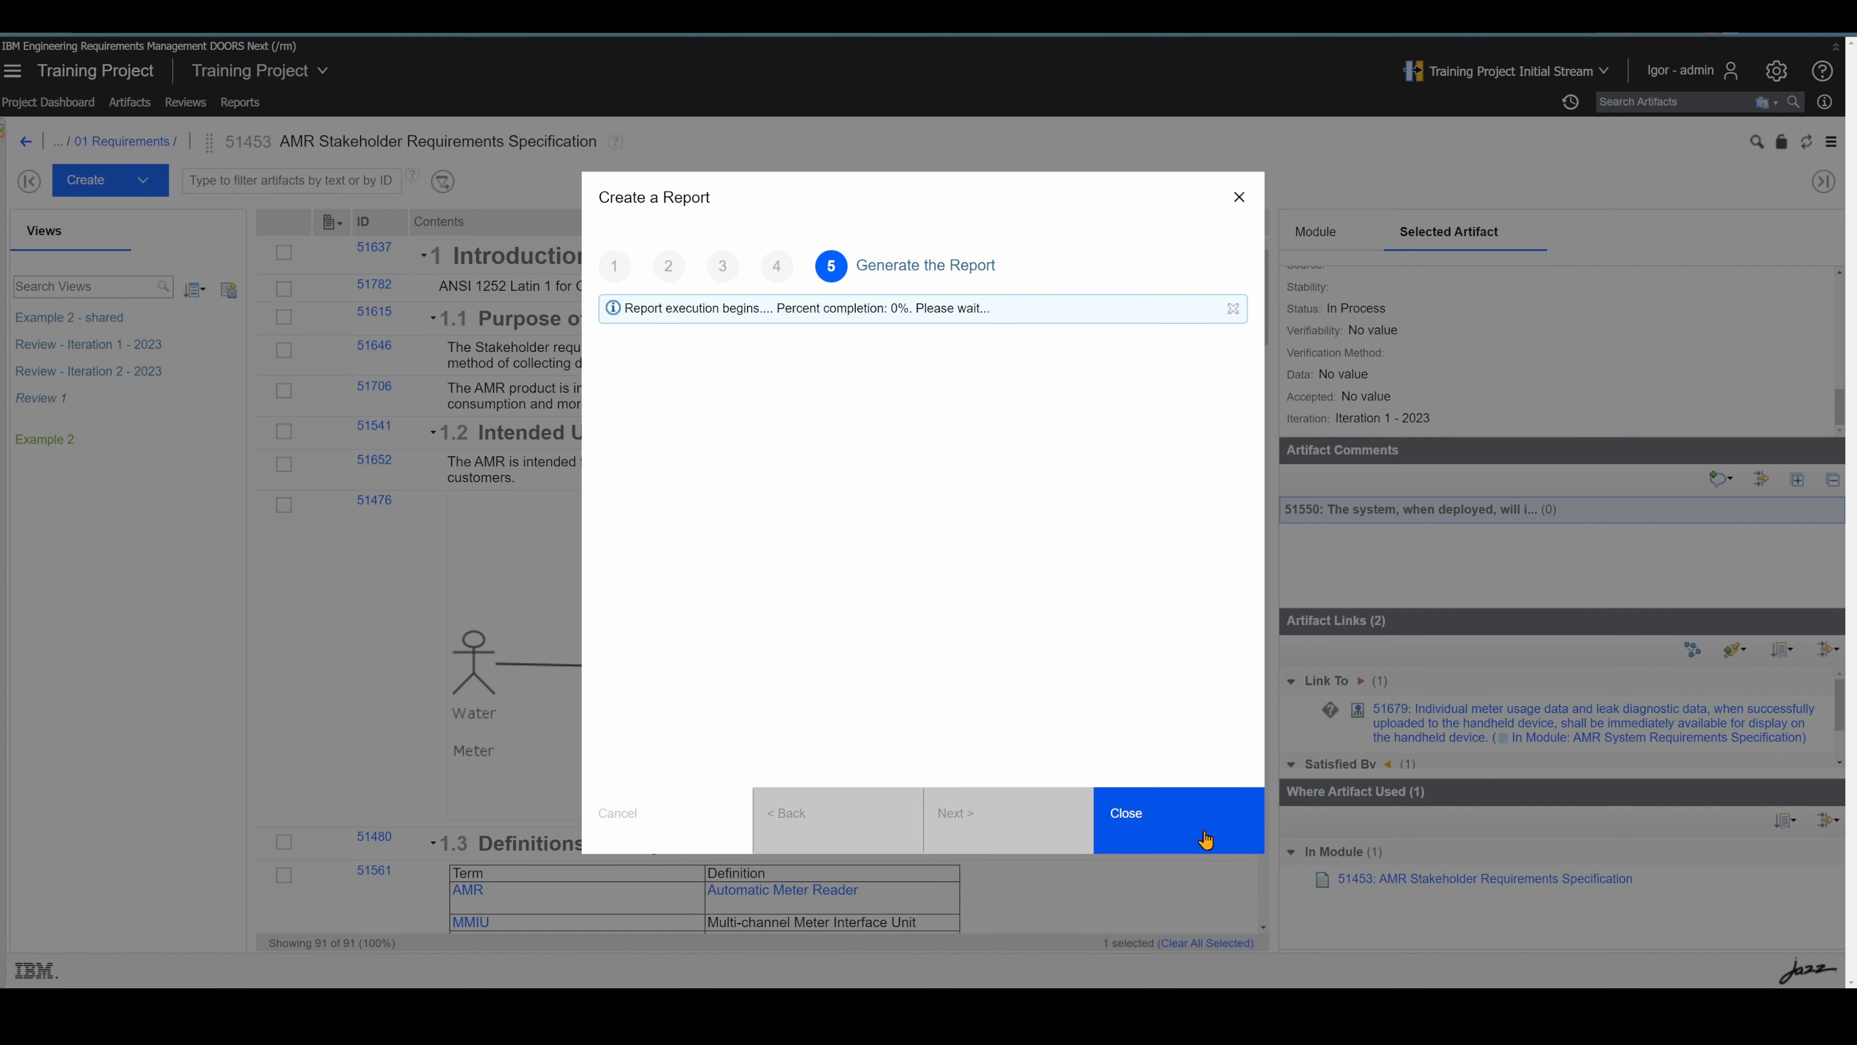
{"action": "left_click", "coordinate": [1205, 834]}
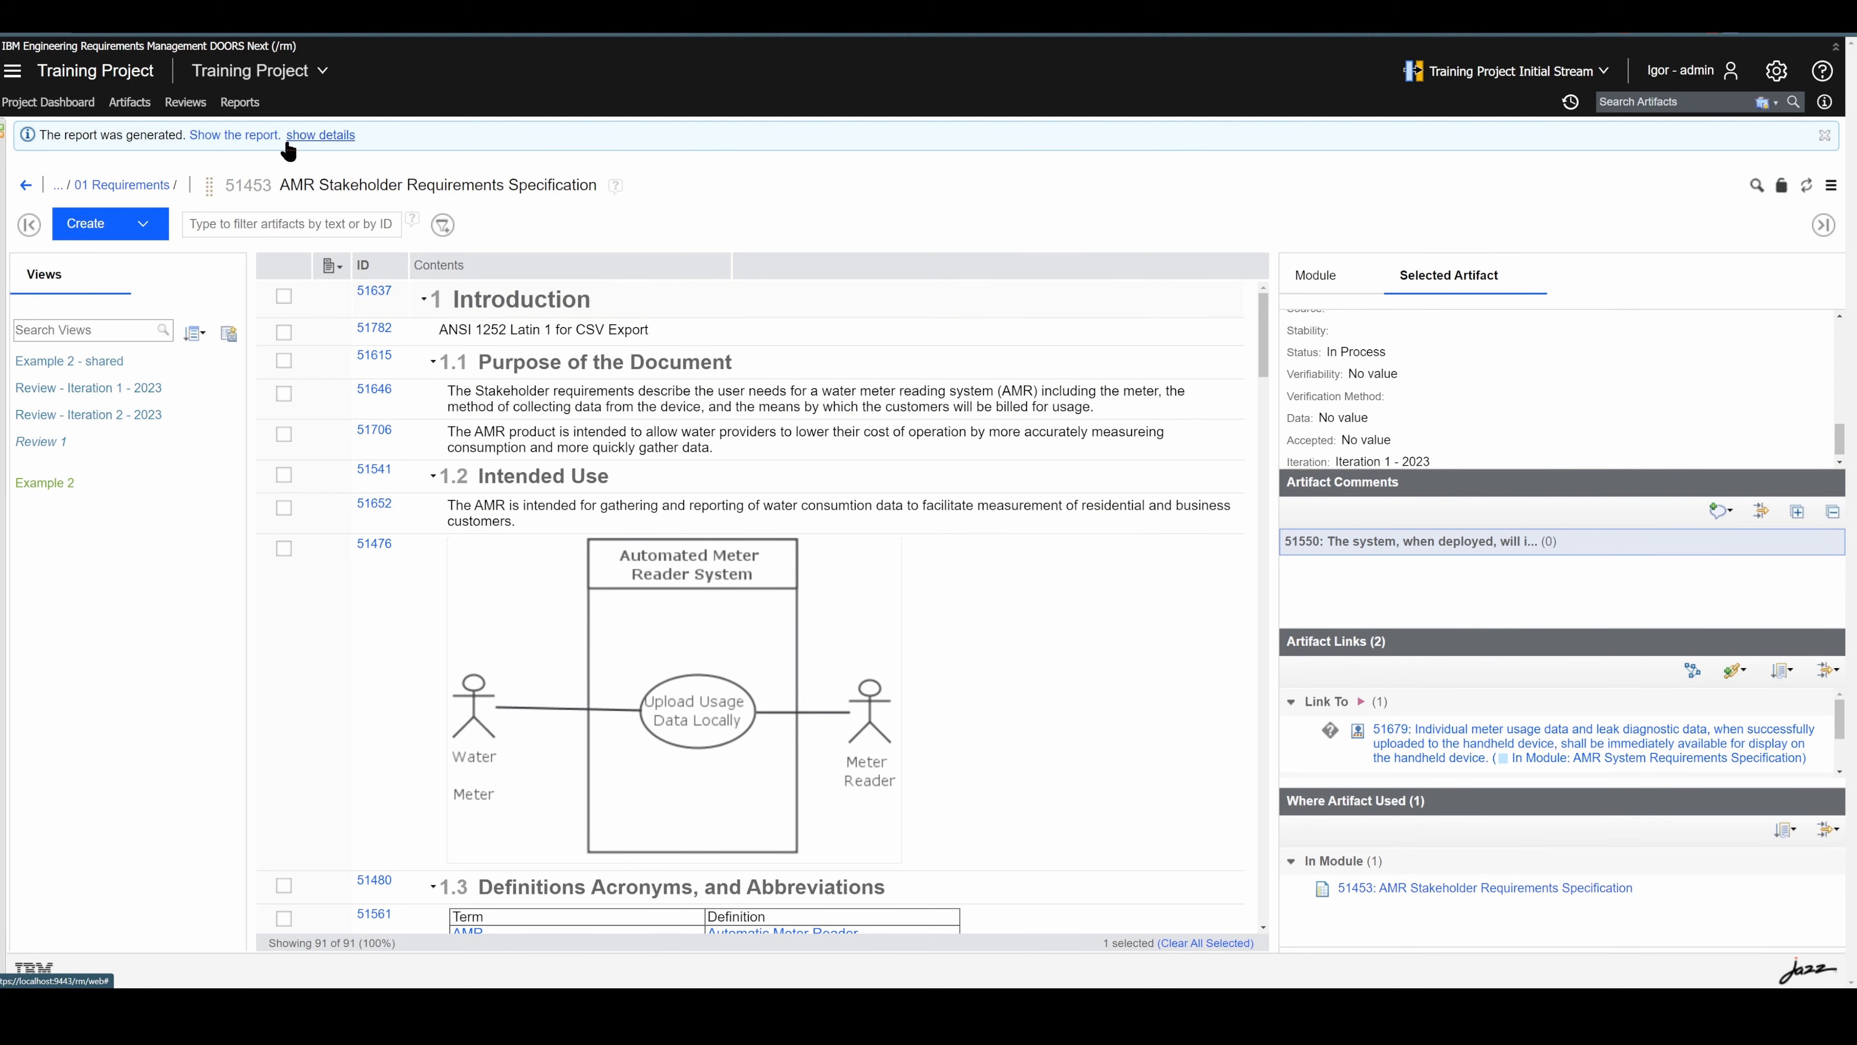
- Open the generated Audit History report and examine its title pages, table of contents and first activity entries
{"action": "left_click", "coordinate": [247, 139]}
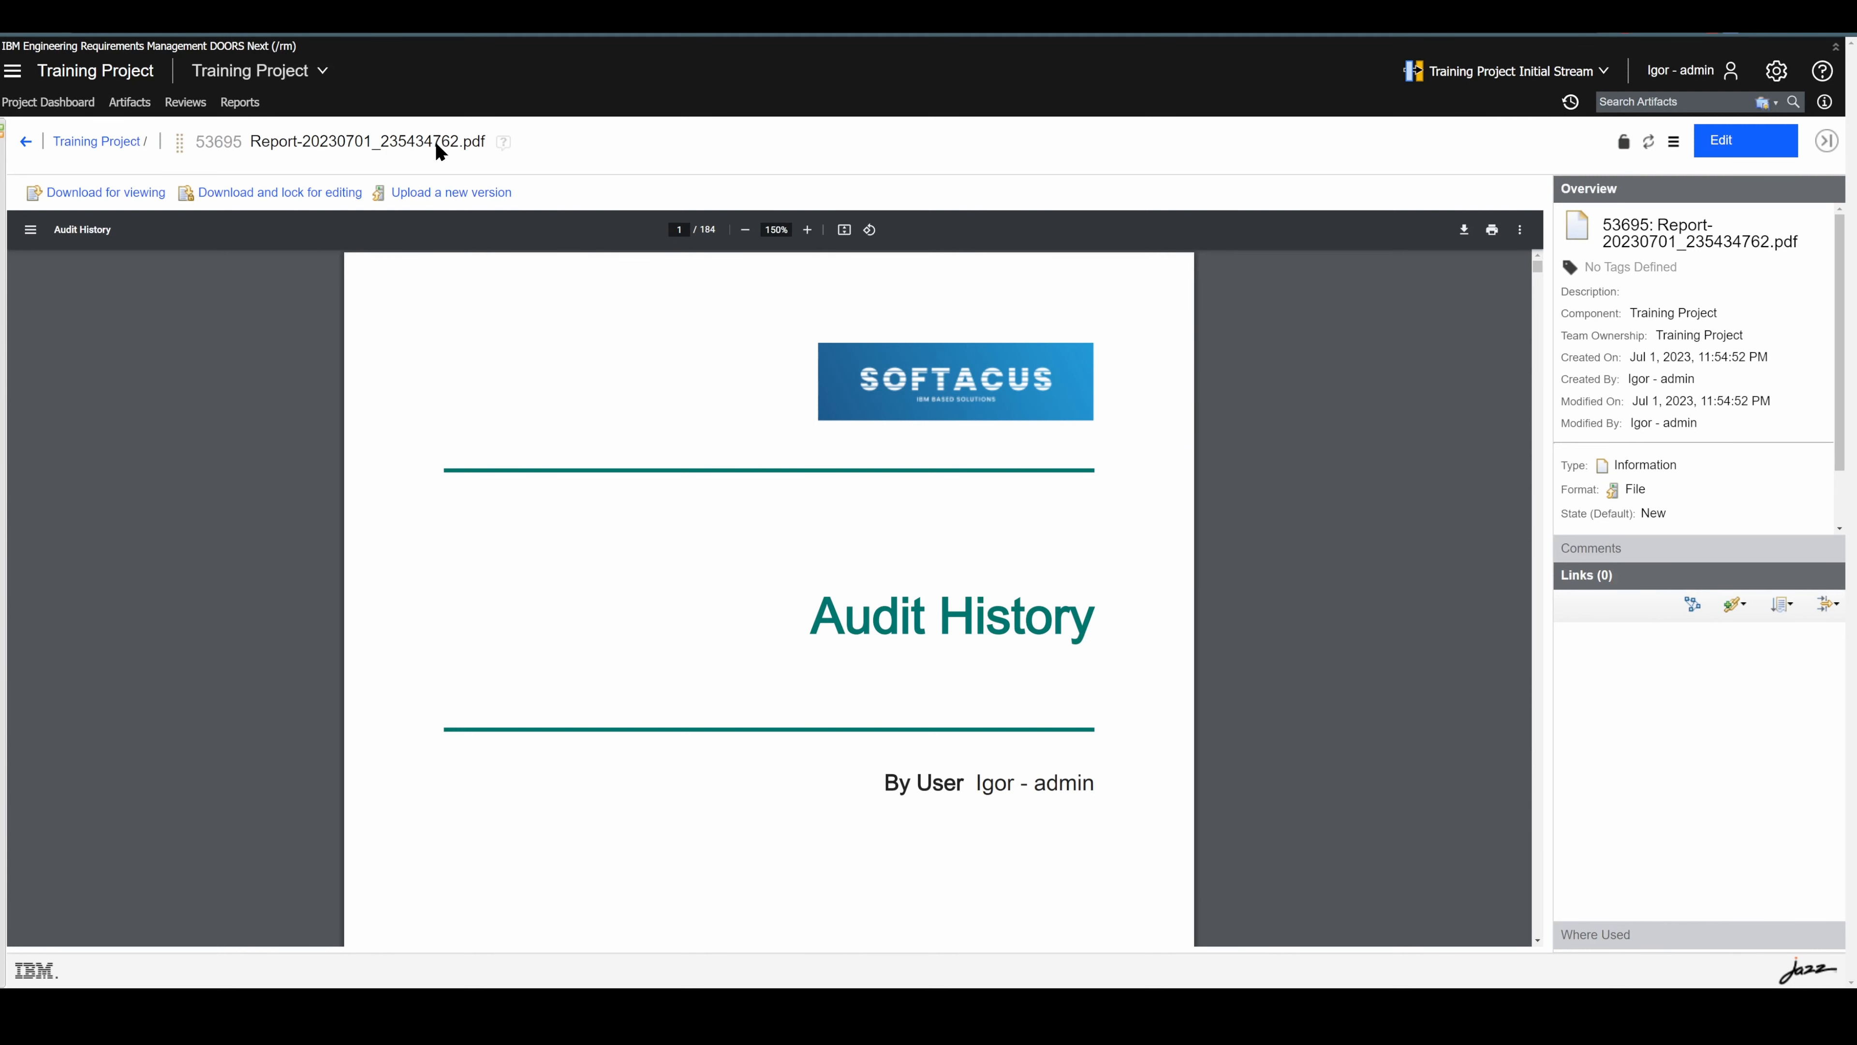
{"action": "scroll", "coordinate": [848, 406], "scroll_direction": "down", "scroll_amount": 5}
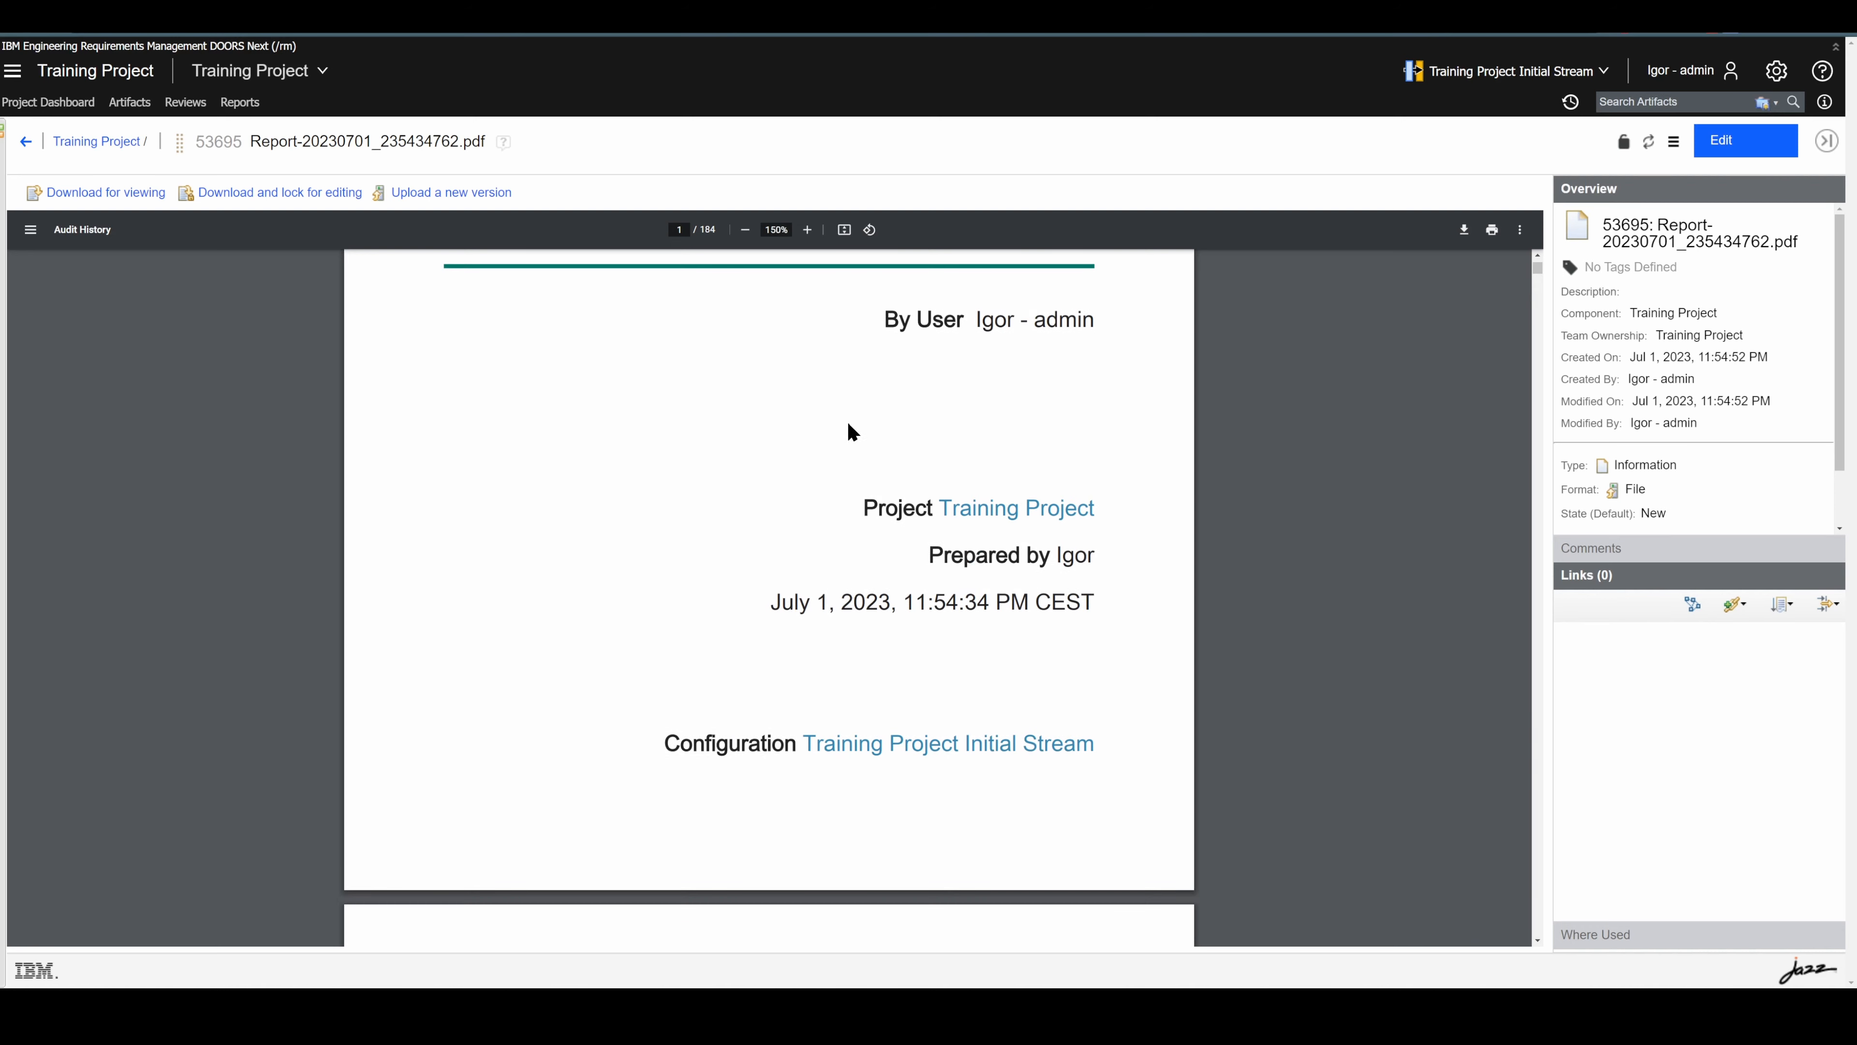
{"action": "left_click_drag", "start_coordinate": [987, 612], "coordinate": [905, 609]}
{"action": "left_click", "coordinate": [926, 646]}
{"action": "scroll", "coordinate": [952, 545], "scroll_direction": "down", "scroll_amount": 2}
{"action": "scroll", "coordinate": [1006, 630], "scroll_direction": "down", "scroll_amount": 3}
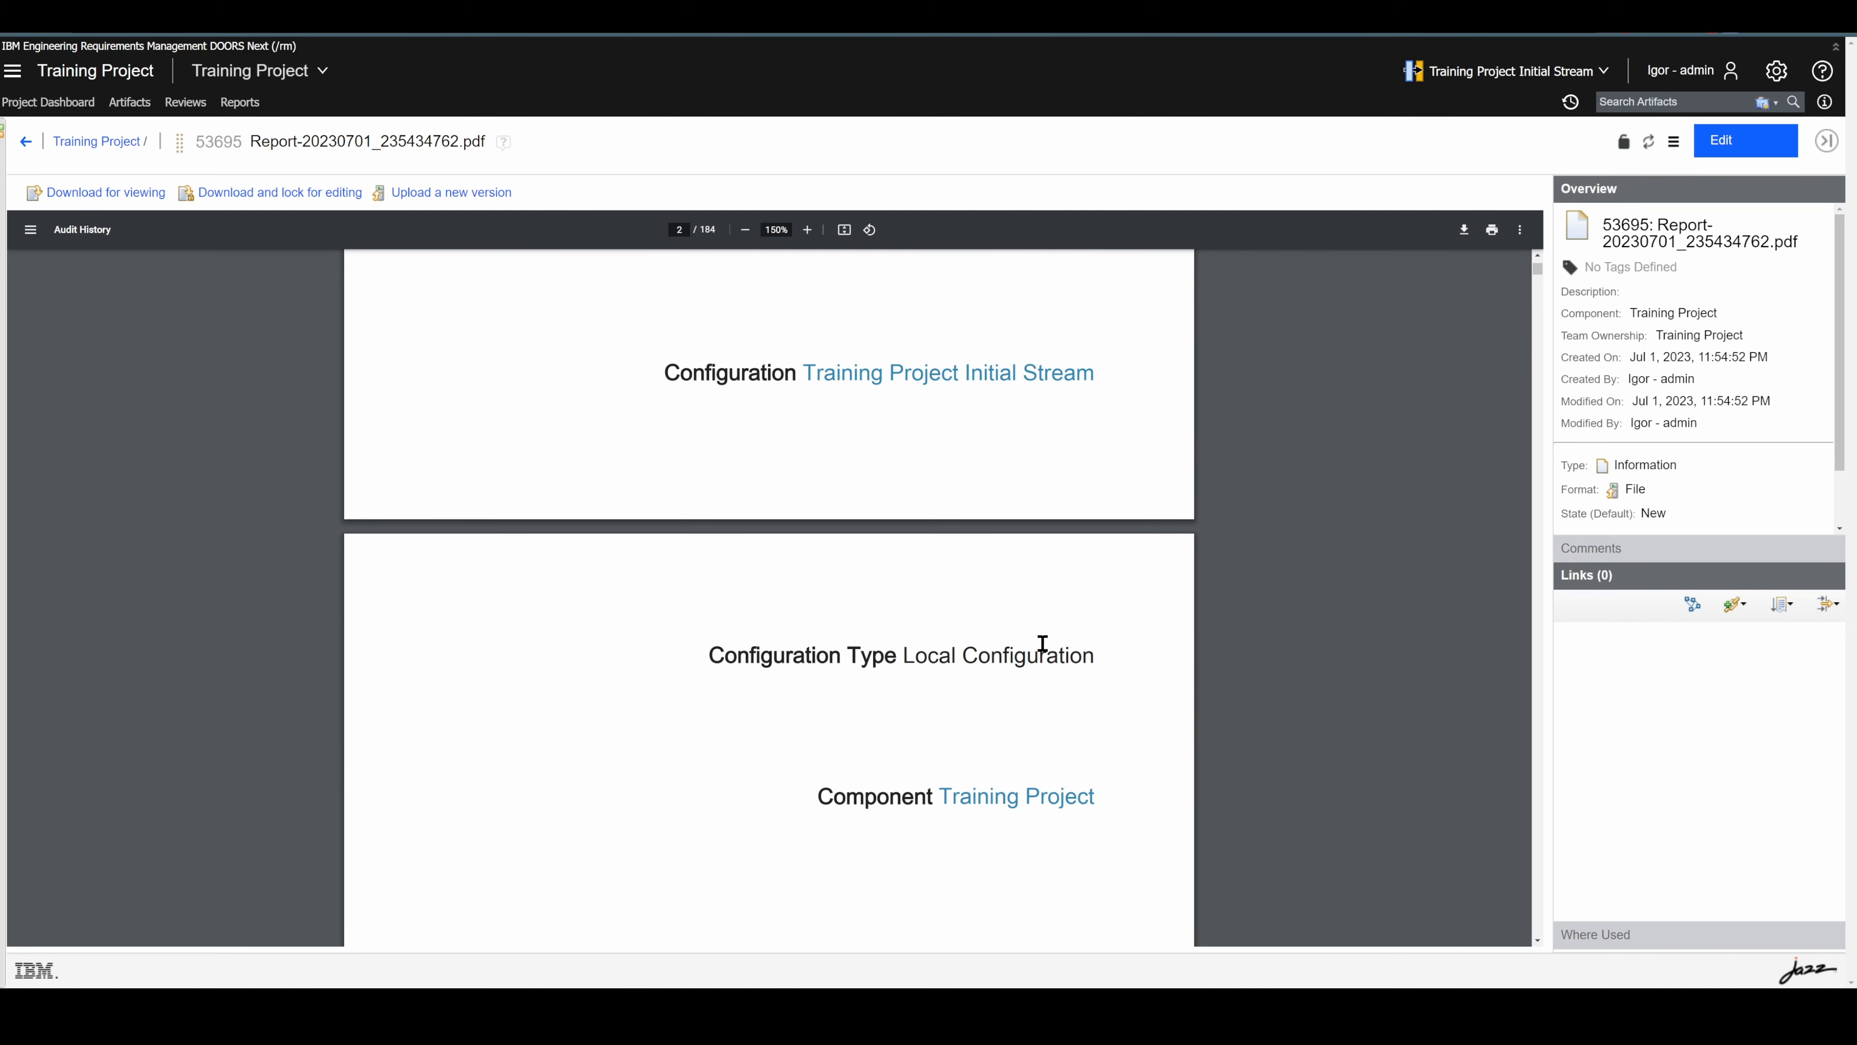
{"action": "scroll", "coordinate": [1008, 676], "scroll_direction": "down", "scroll_amount": 2}
{"action": "scroll", "coordinate": [1027, 617], "scroll_direction": "down", "scroll_amount": 8}
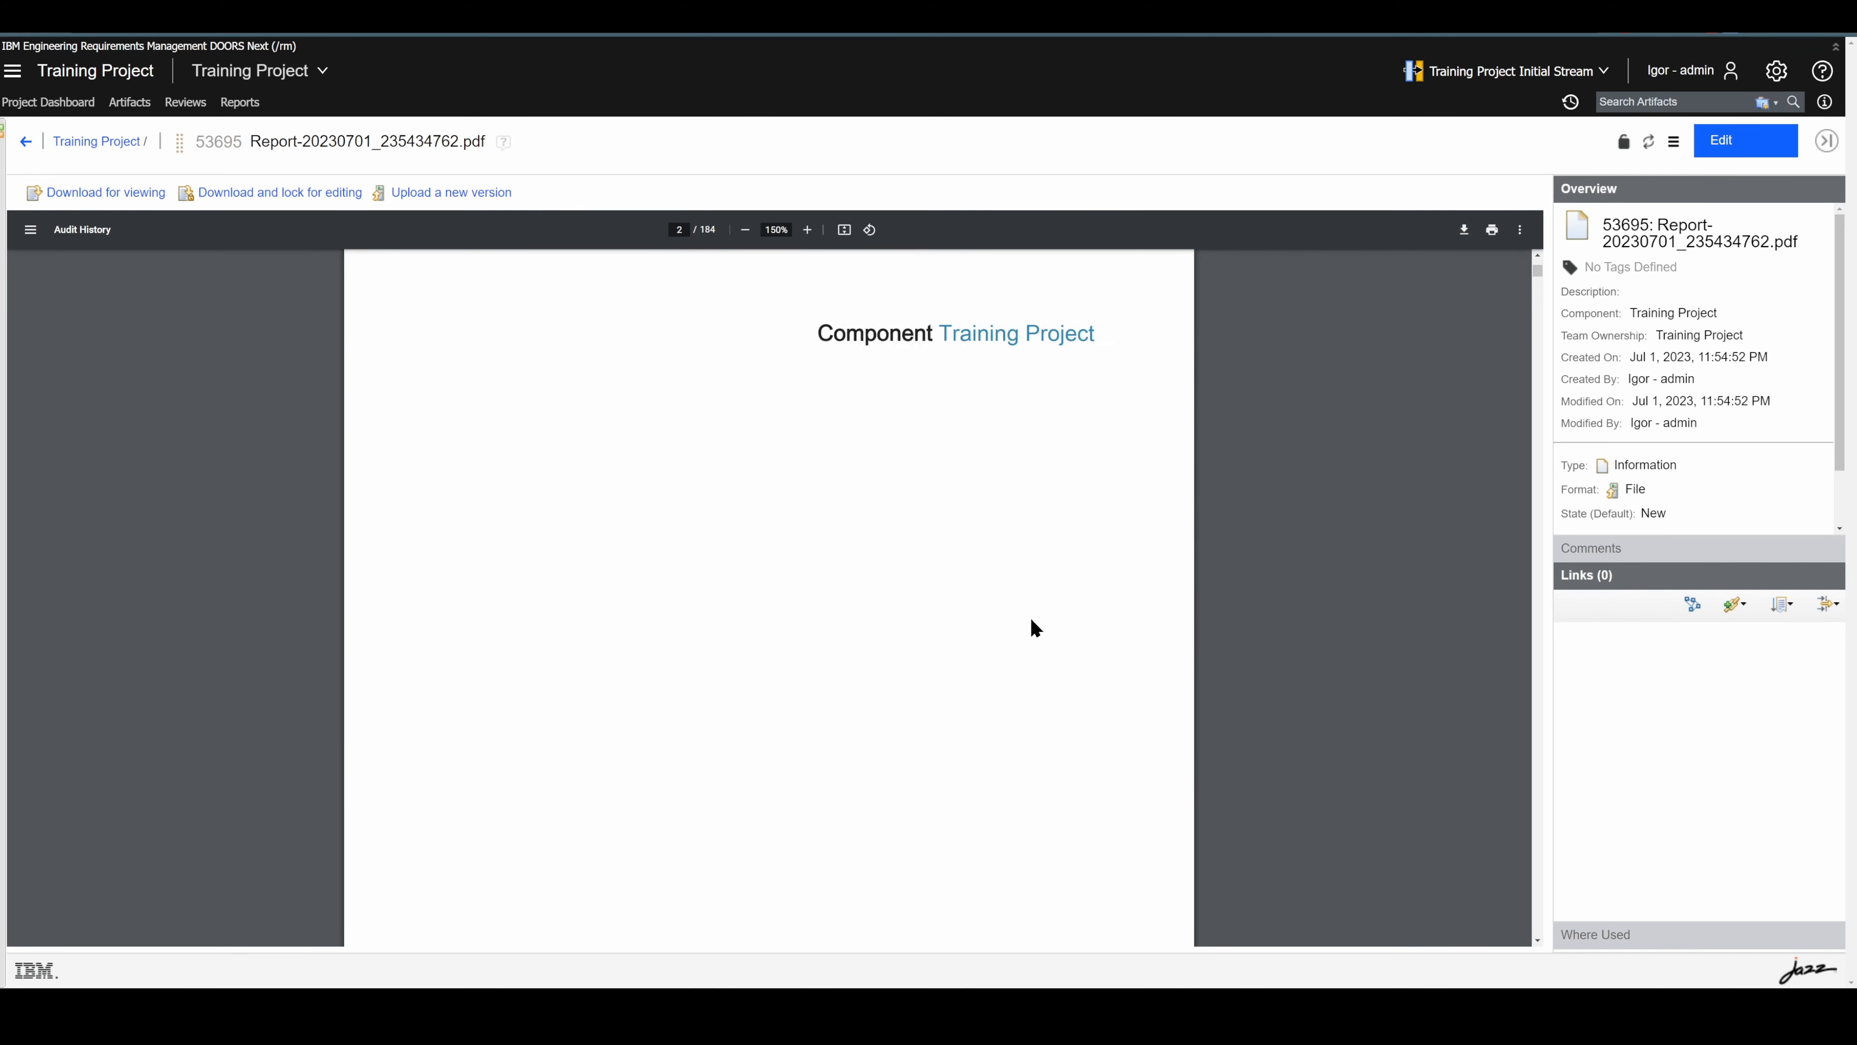
{"action": "scroll", "coordinate": [863, 484], "scroll_direction": "down", "scroll_amount": 20}
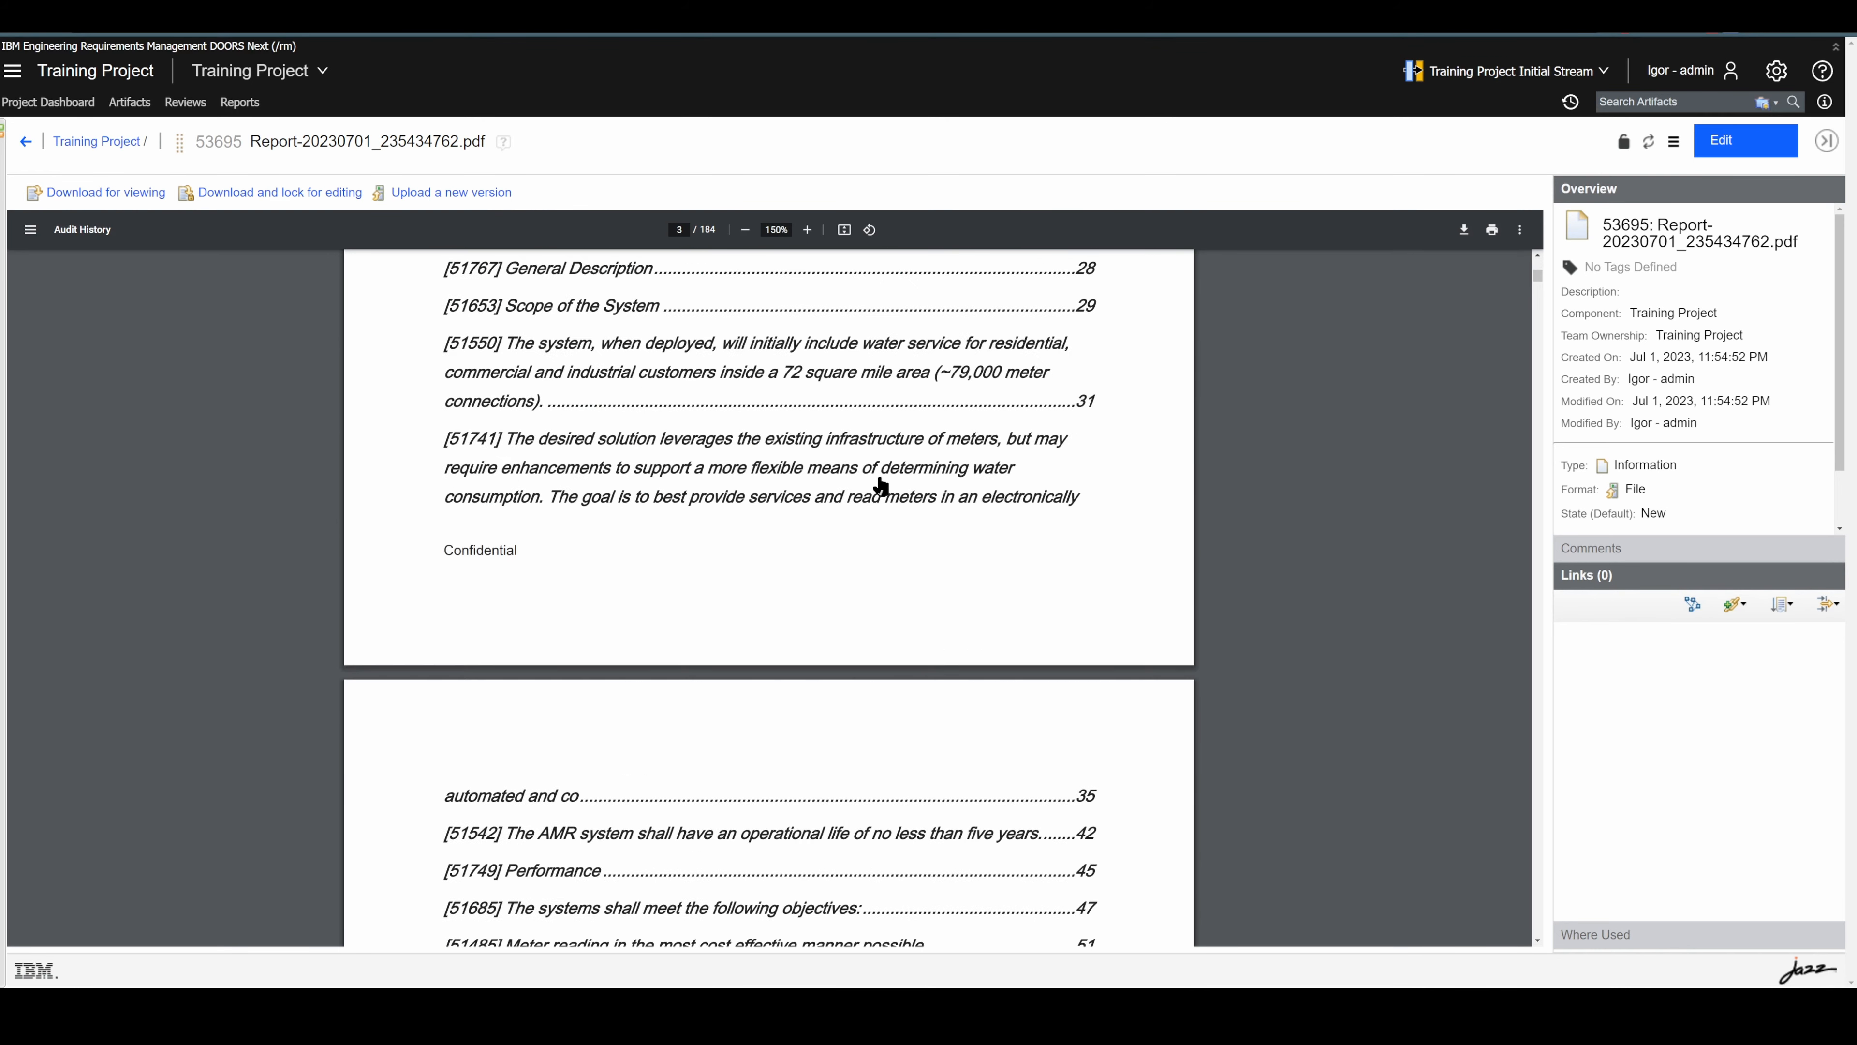
{"action": "scroll", "coordinate": [915, 493], "scroll_direction": "down", "scroll_amount": 20}
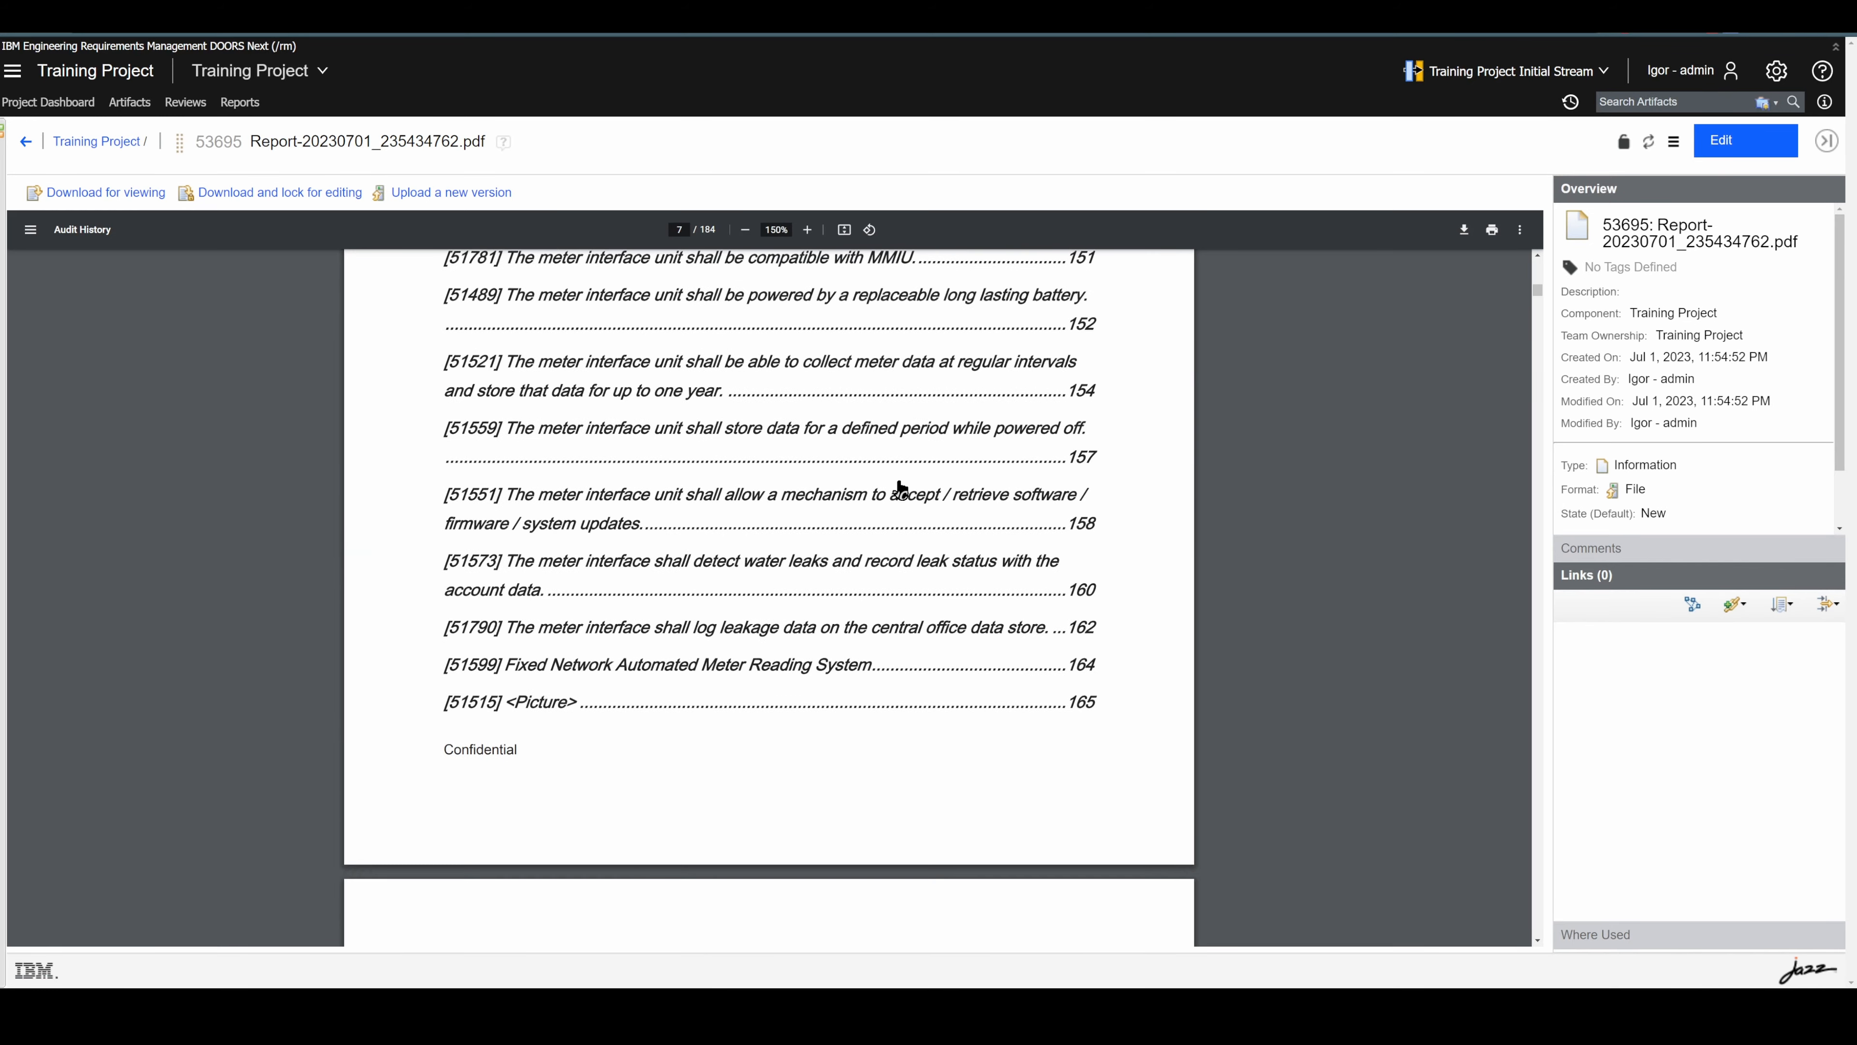
{"action": "scroll", "coordinate": [901, 488], "scroll_direction": "up", "scroll_amount": 5}
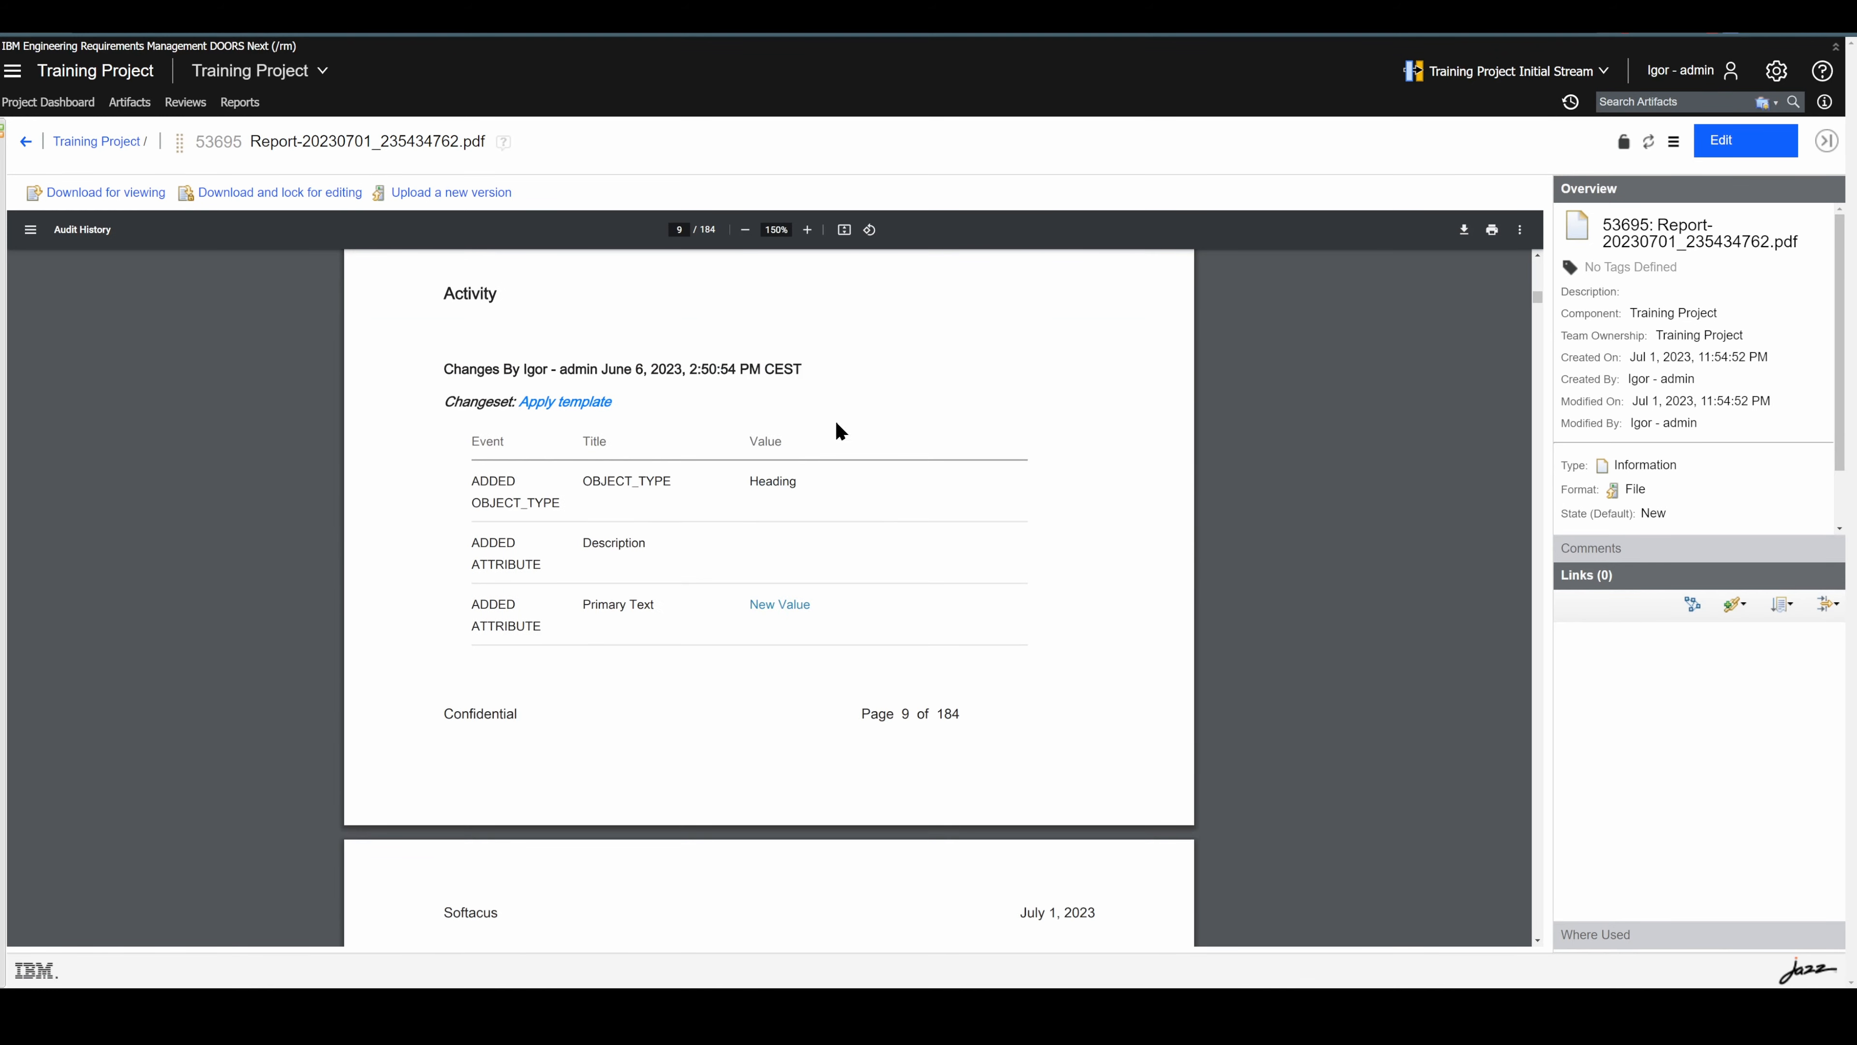
- Skim the Audit History report's artifact entries from page 9 through the sections following General Description
{"action": "scroll", "coordinate": [636, 475], "scroll_direction": "down", "scroll_amount": 20}
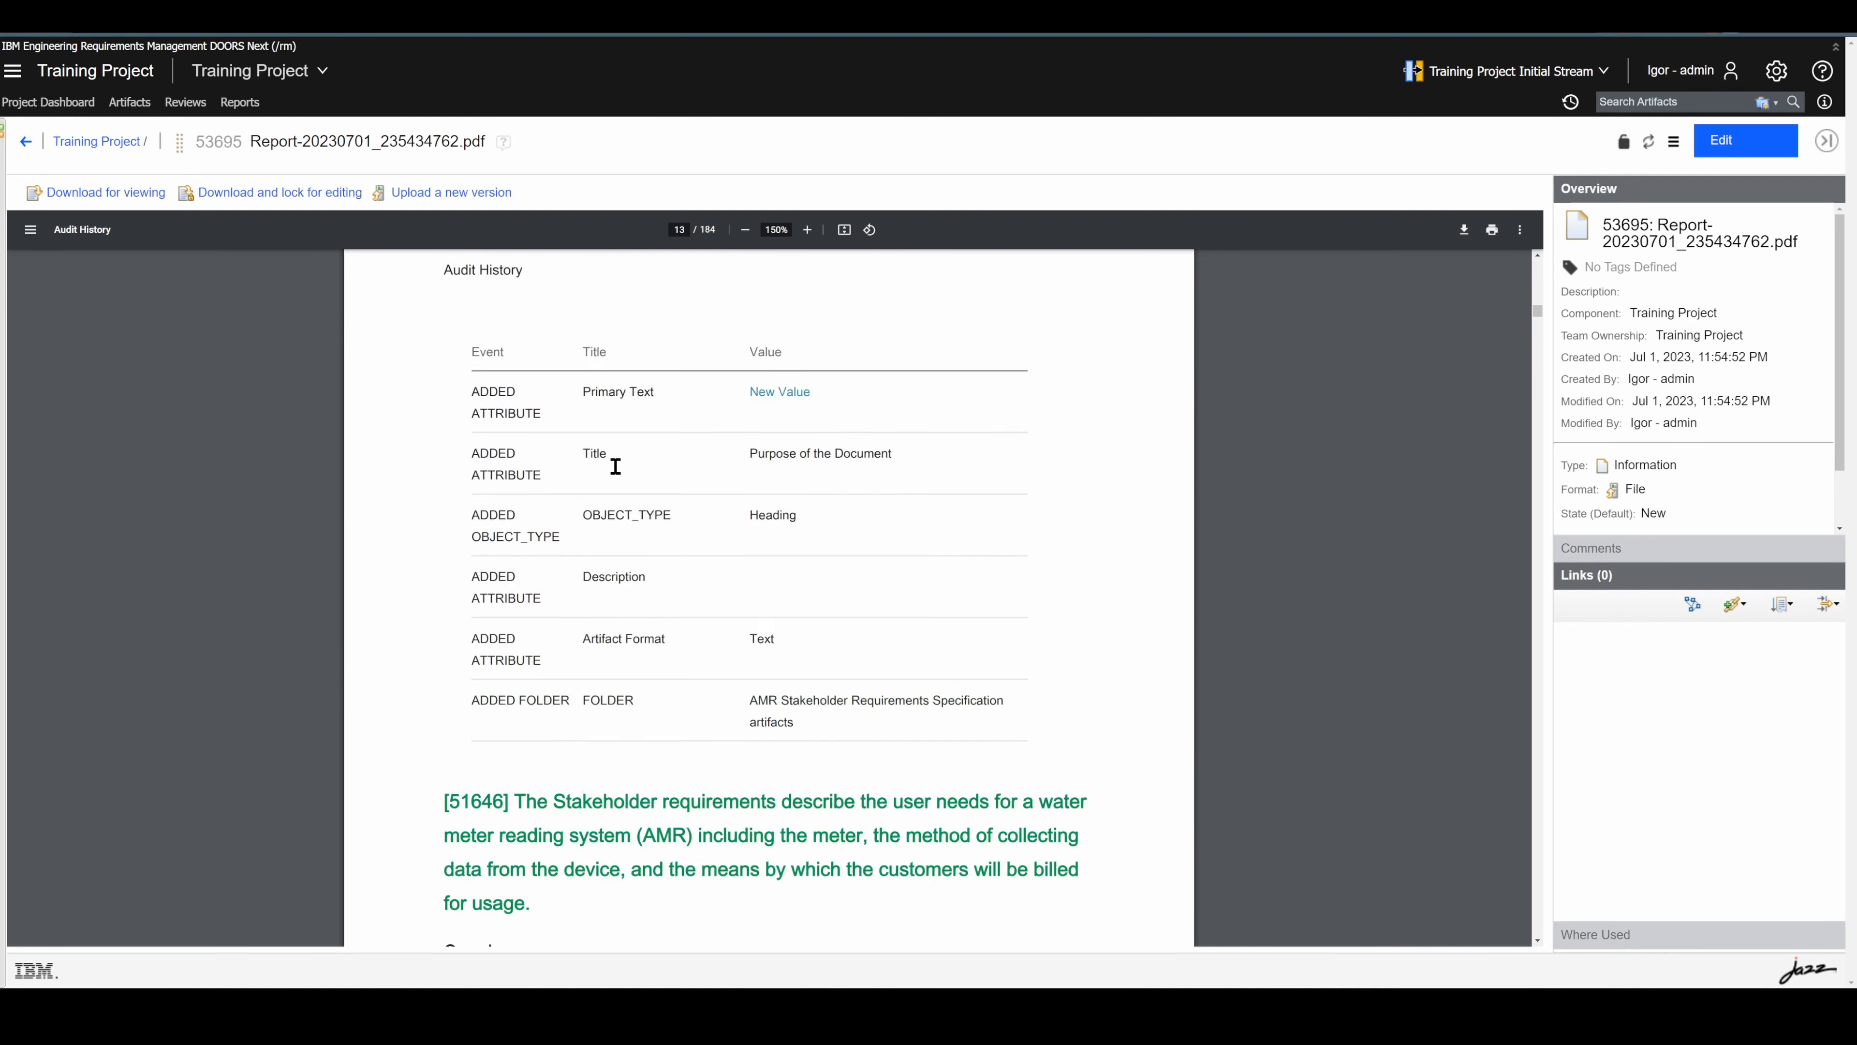
{"action": "scroll", "coordinate": [626, 468], "scroll_direction": "down", "scroll_amount": 7}
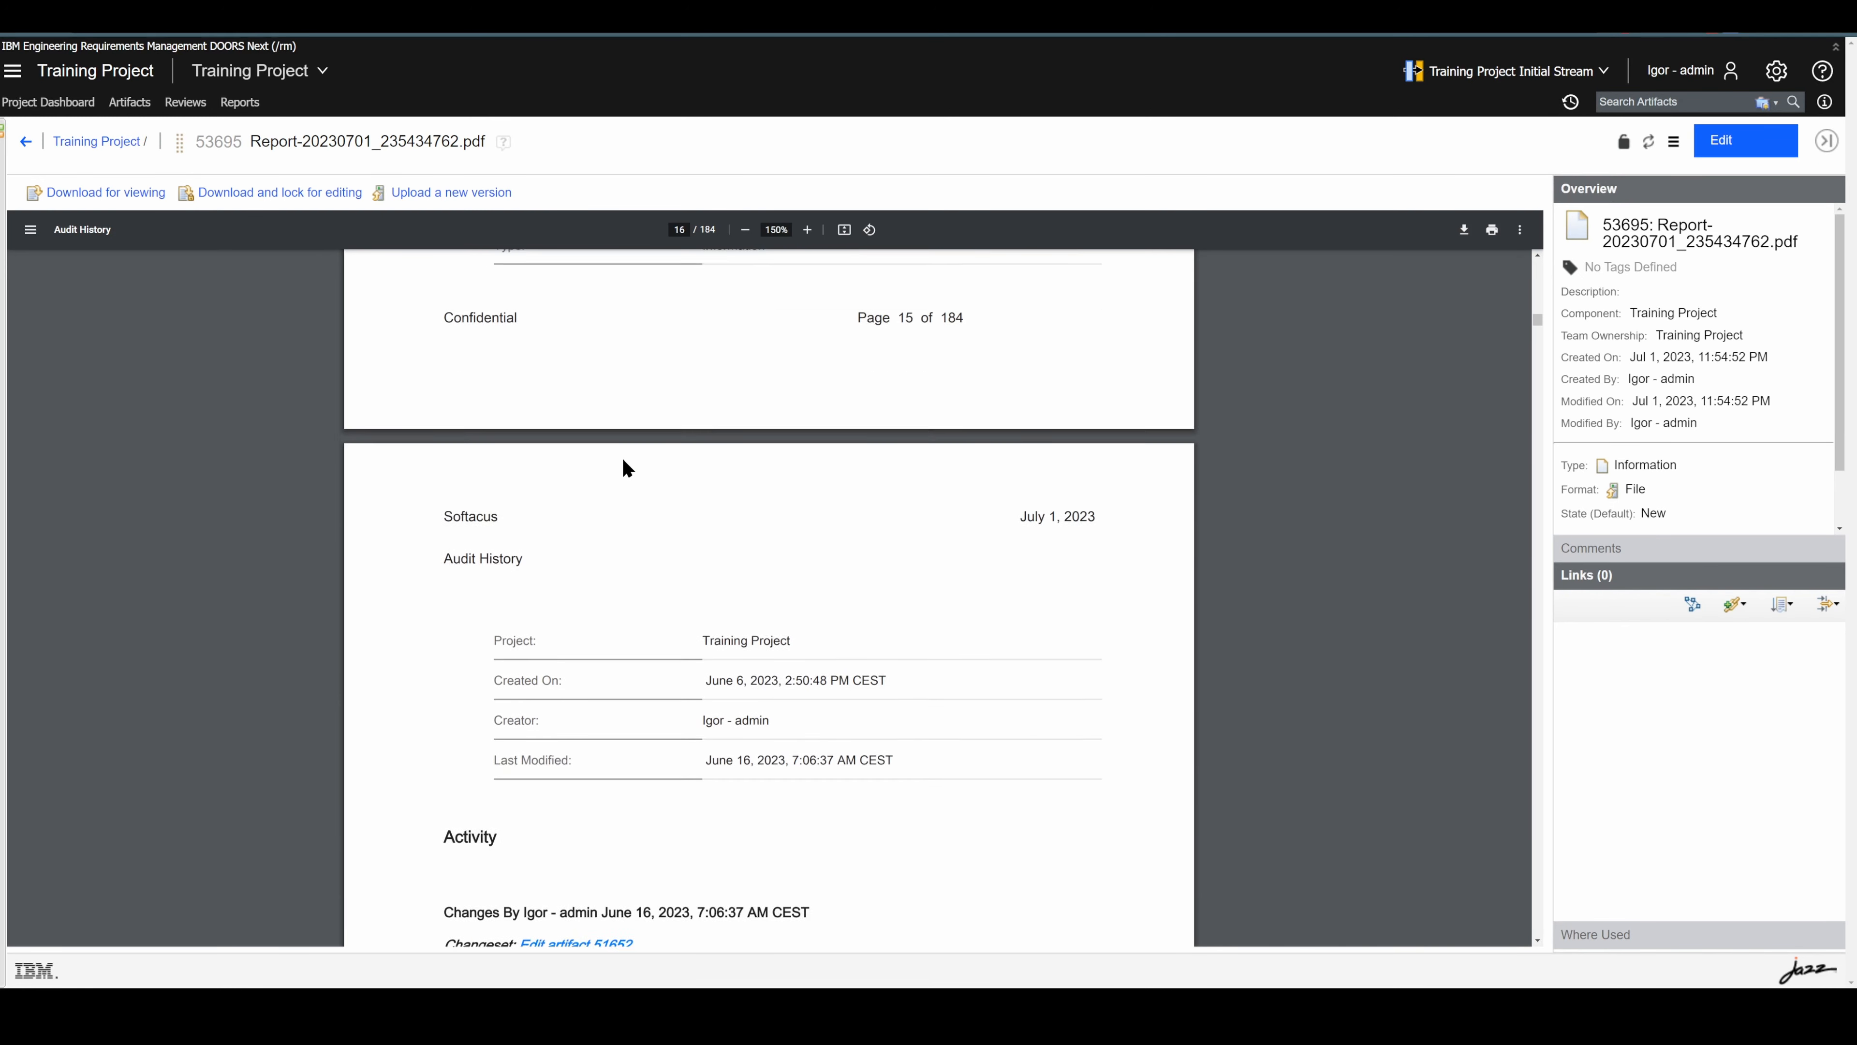
{"action": "scroll", "coordinate": [626, 465], "scroll_direction": "down", "scroll_amount": 15}
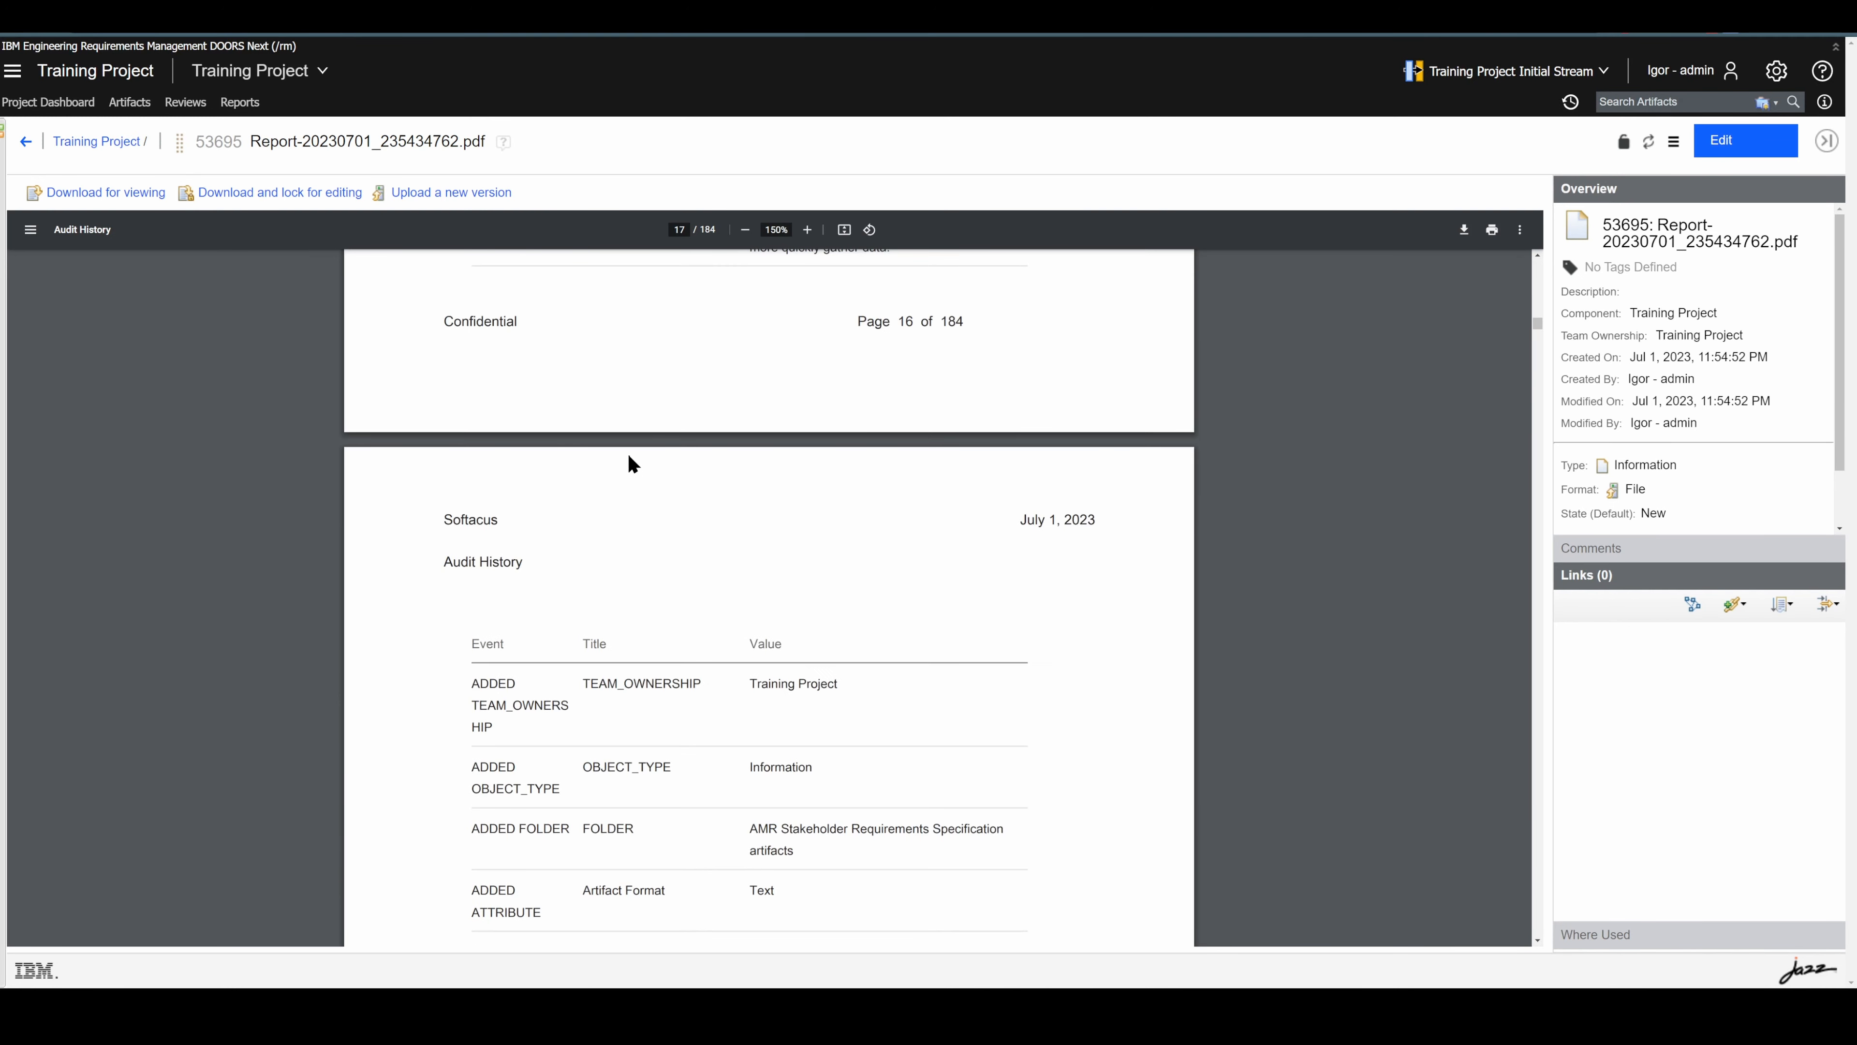
{"action": "scroll", "coordinate": [643, 469], "scroll_direction": "down", "scroll_amount": 20}
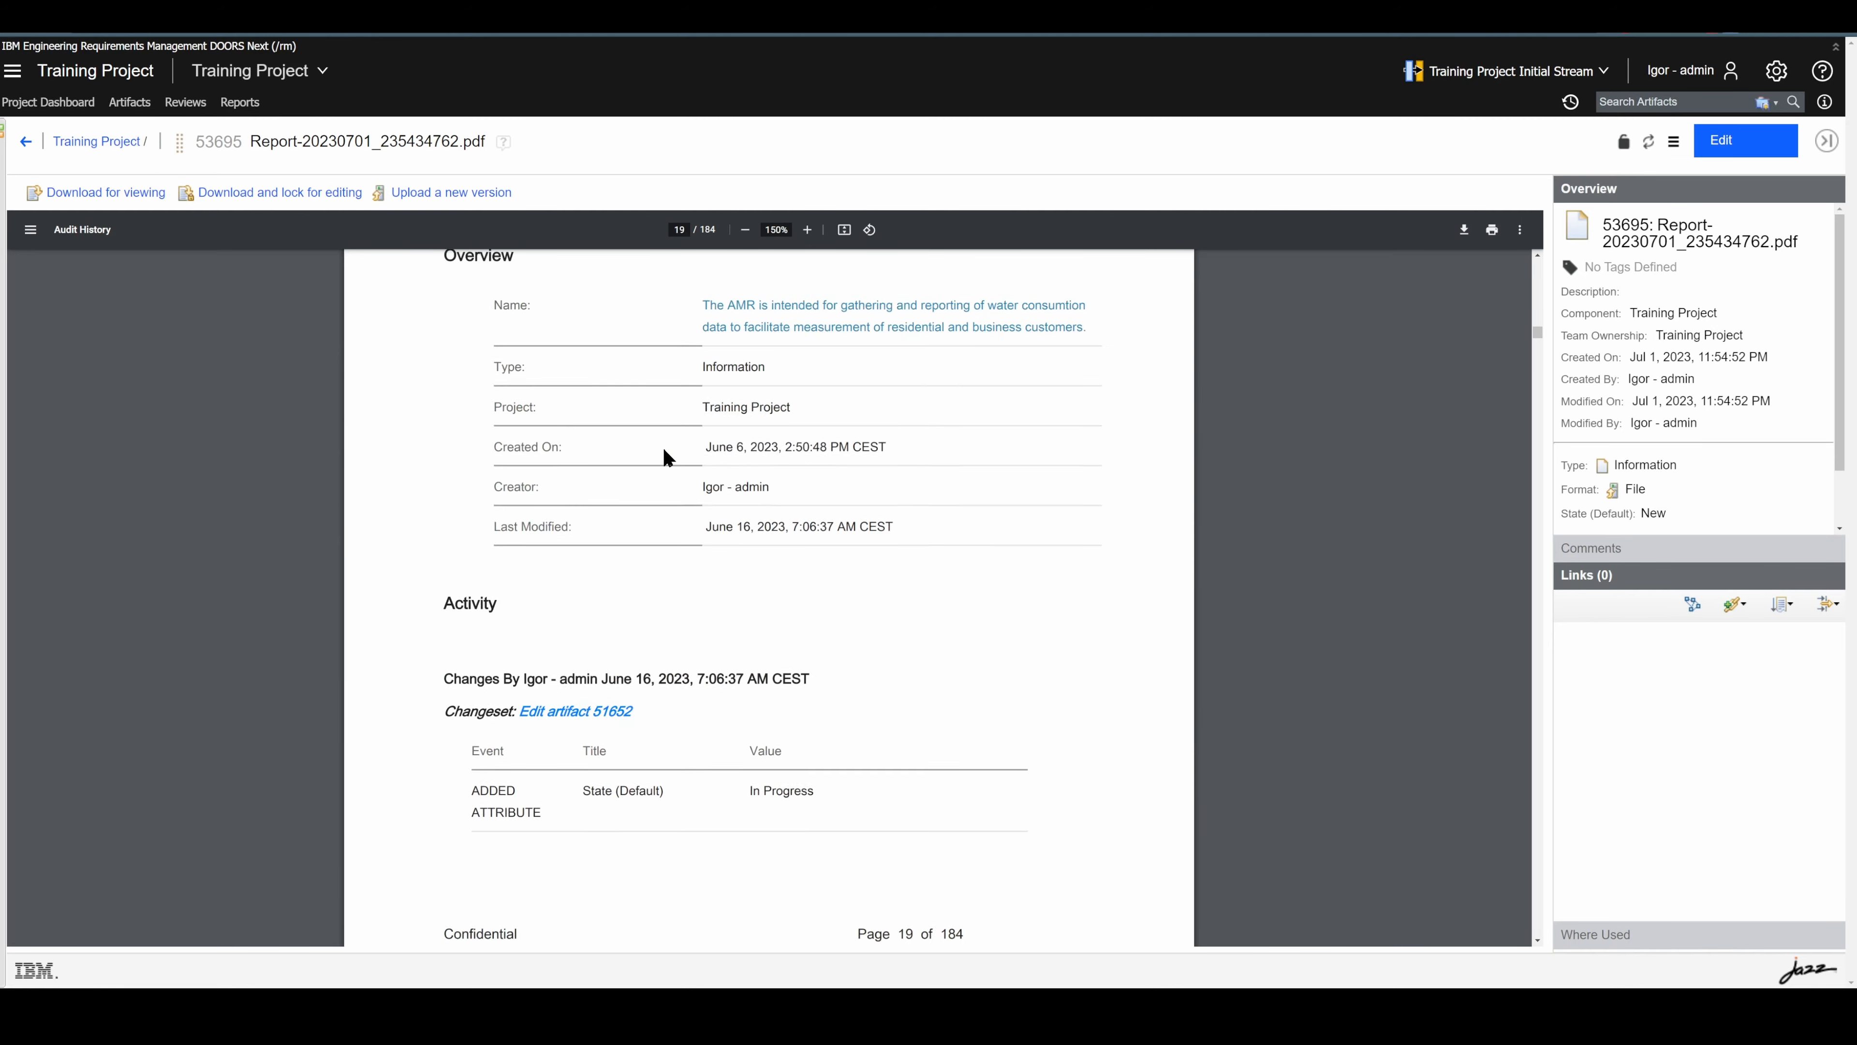
{"action": "scroll", "coordinate": [688, 455], "scroll_direction": "down", "scroll_amount": 20}
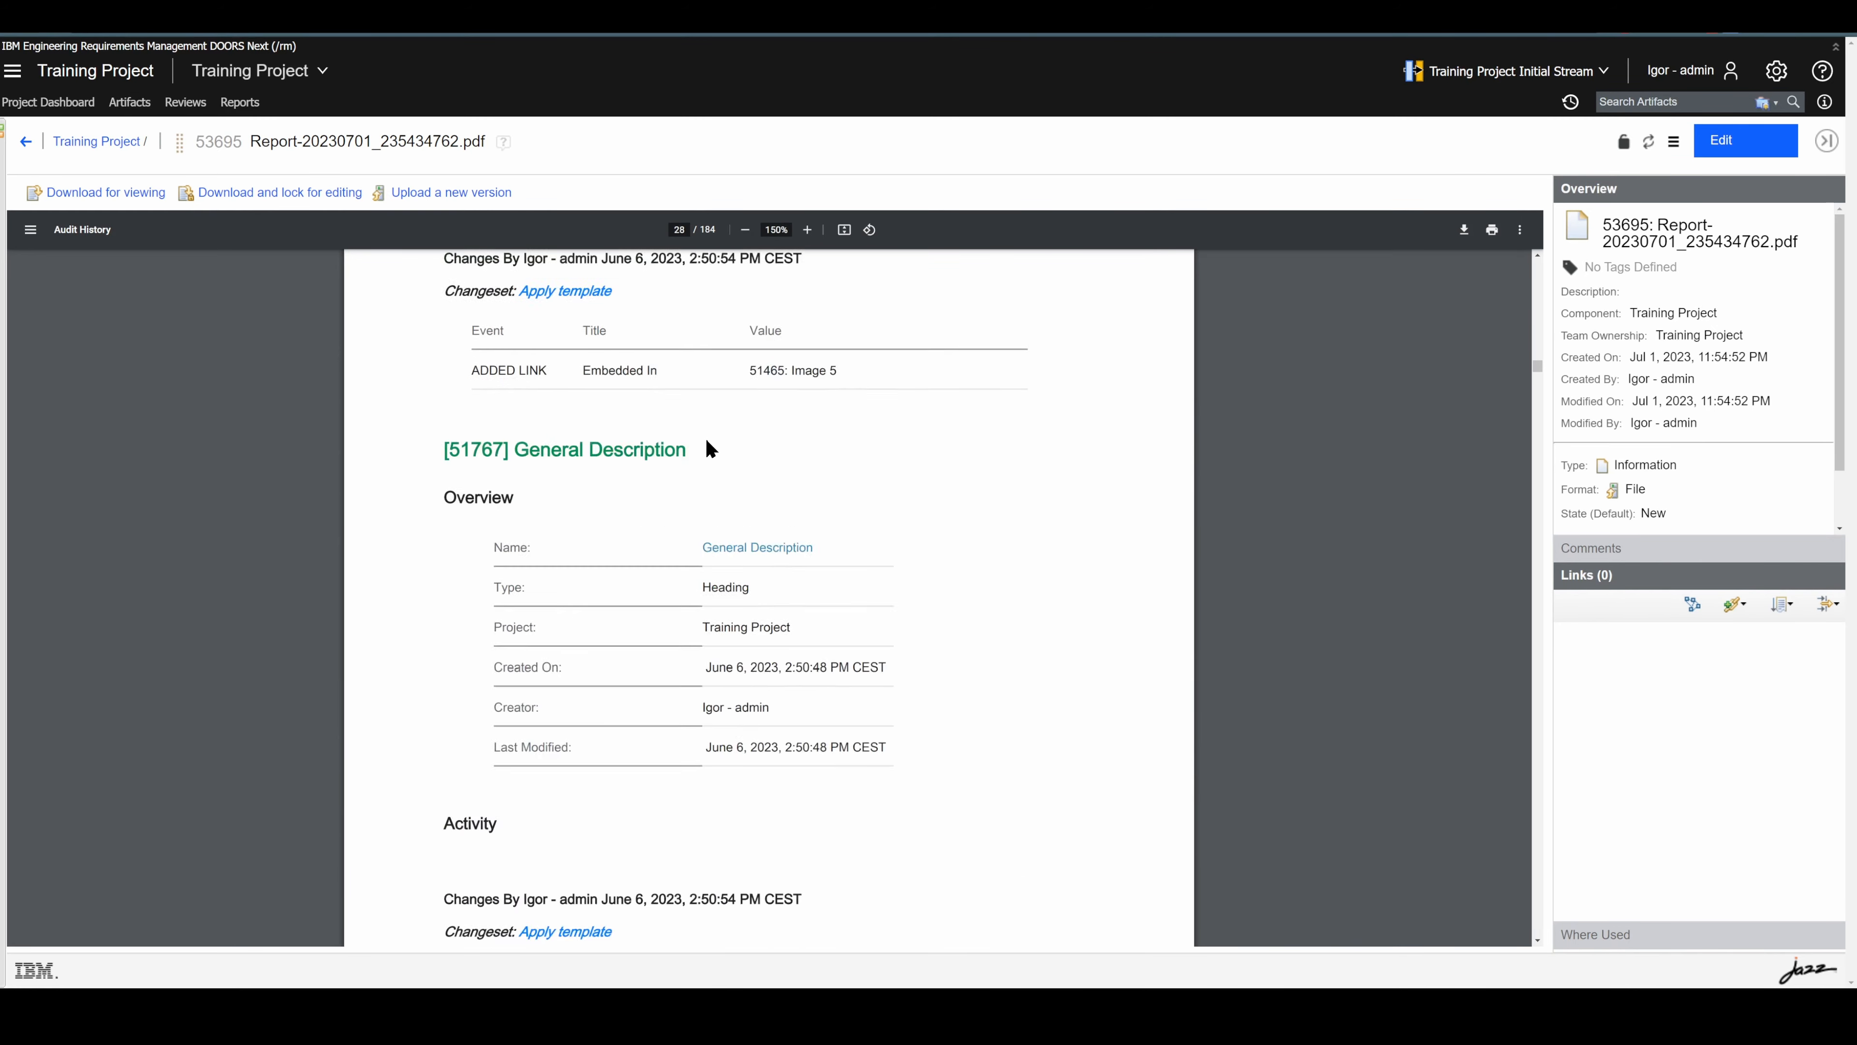
{"action": "scroll", "coordinate": [704, 439], "scroll_direction": "down", "scroll_amount": 12}
{"action": "scroll", "coordinate": [701, 408], "scroll_direction": "up", "scroll_amount": 10}
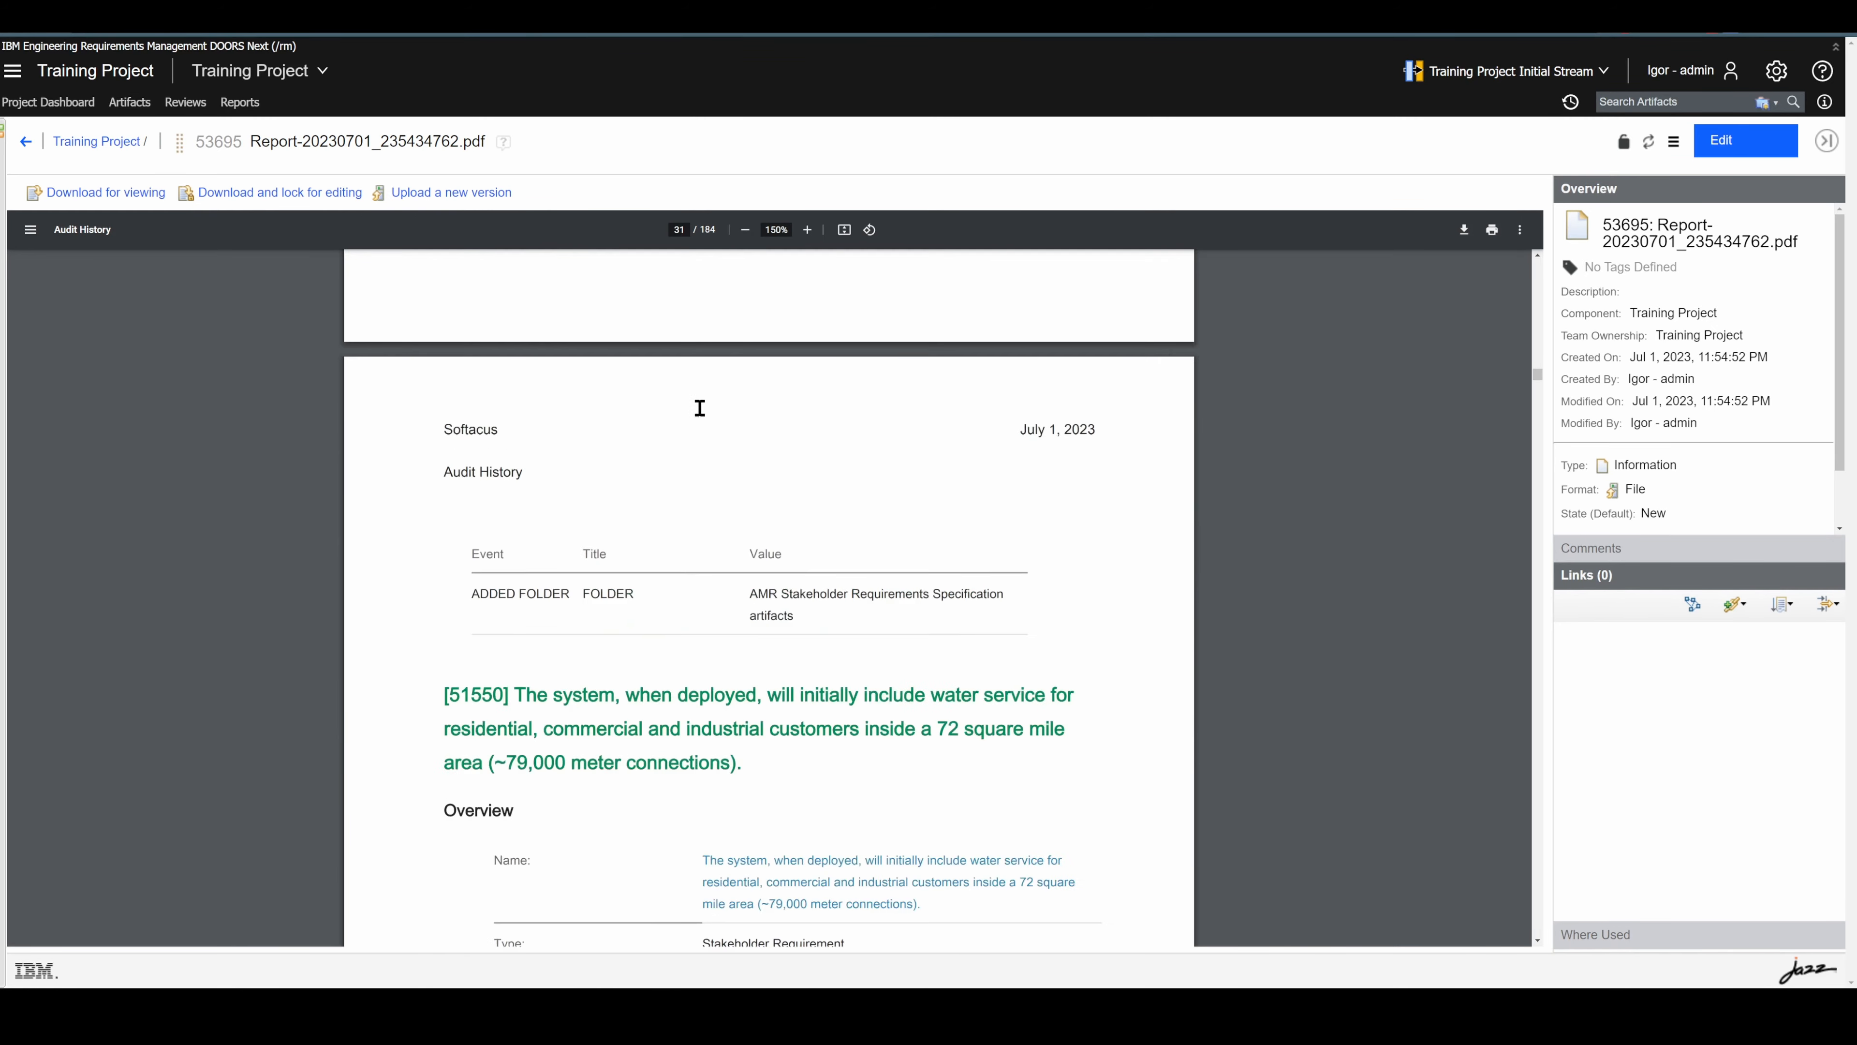
- Examine the Audit History entry for the Scope of the System heading, including its overview and the Apply template activity table
{"action": "scroll", "coordinate": [699, 408], "scroll_direction": "up", "scroll_amount": 5}
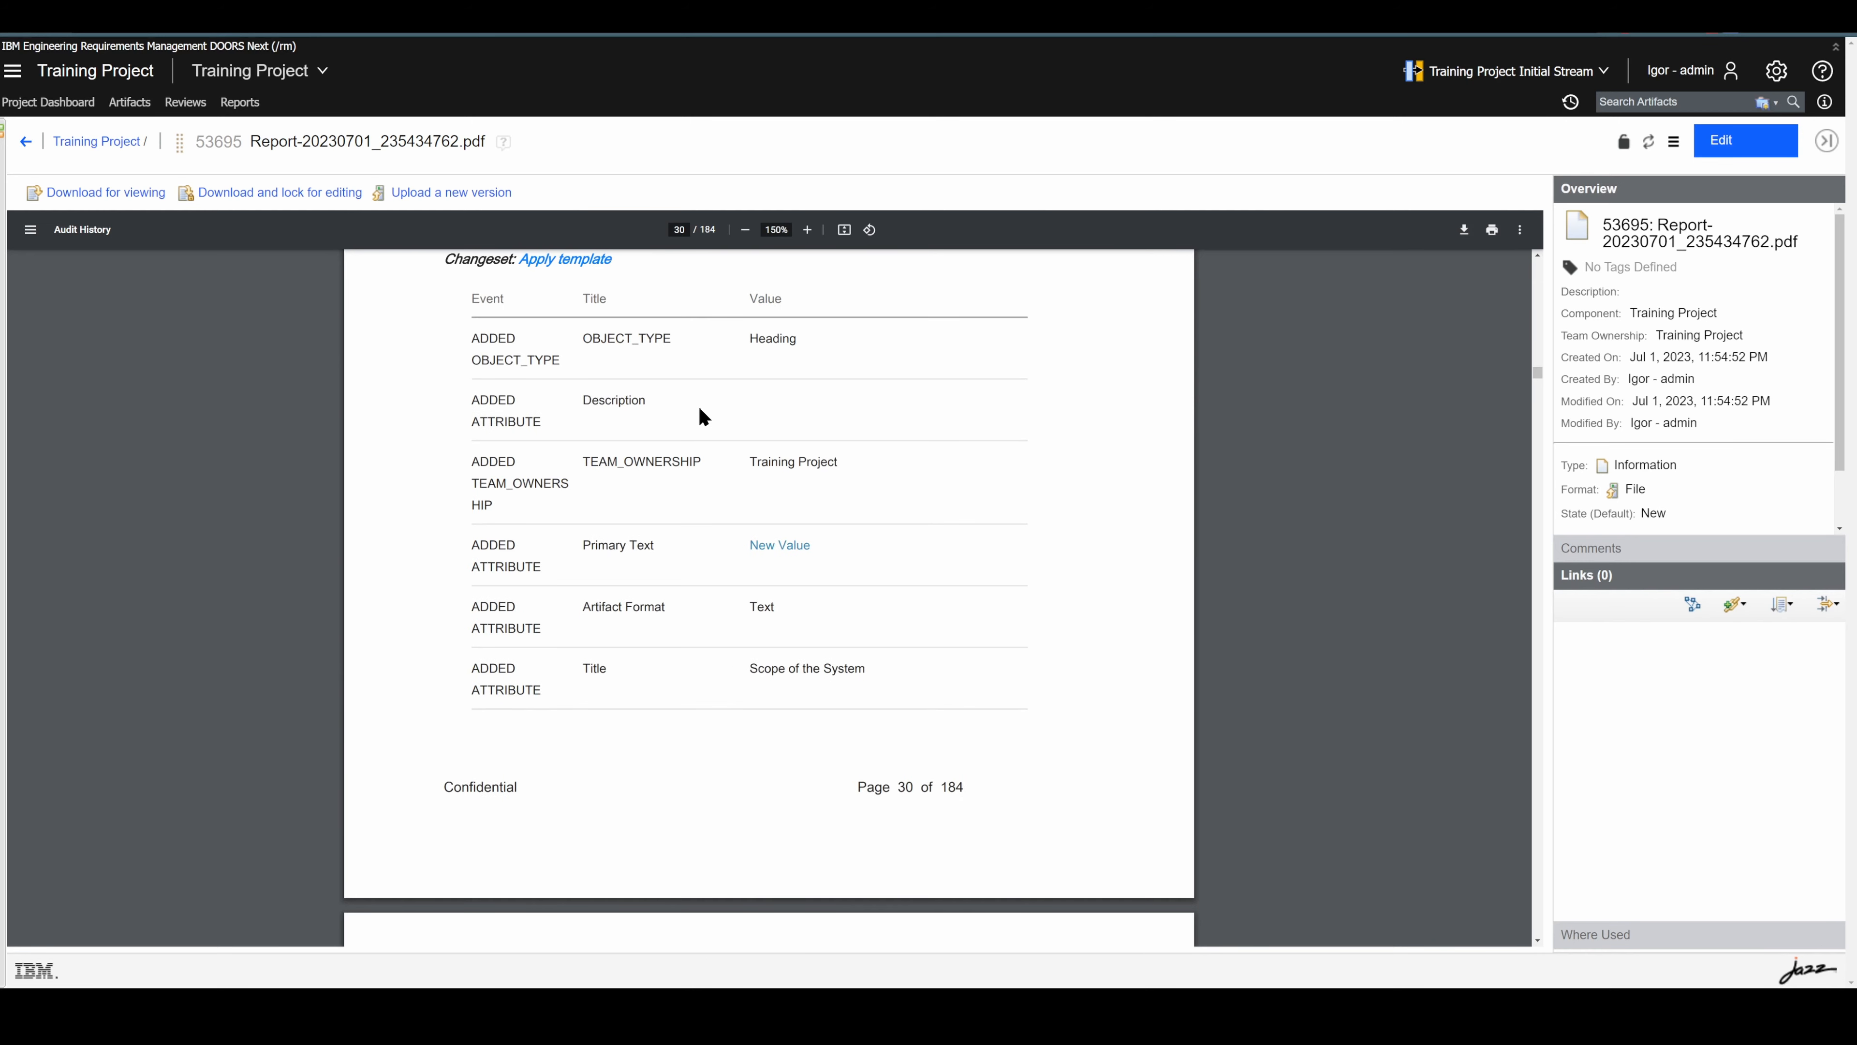
{"action": "scroll", "coordinate": [700, 413], "scroll_direction": "up", "scroll_amount": 10}
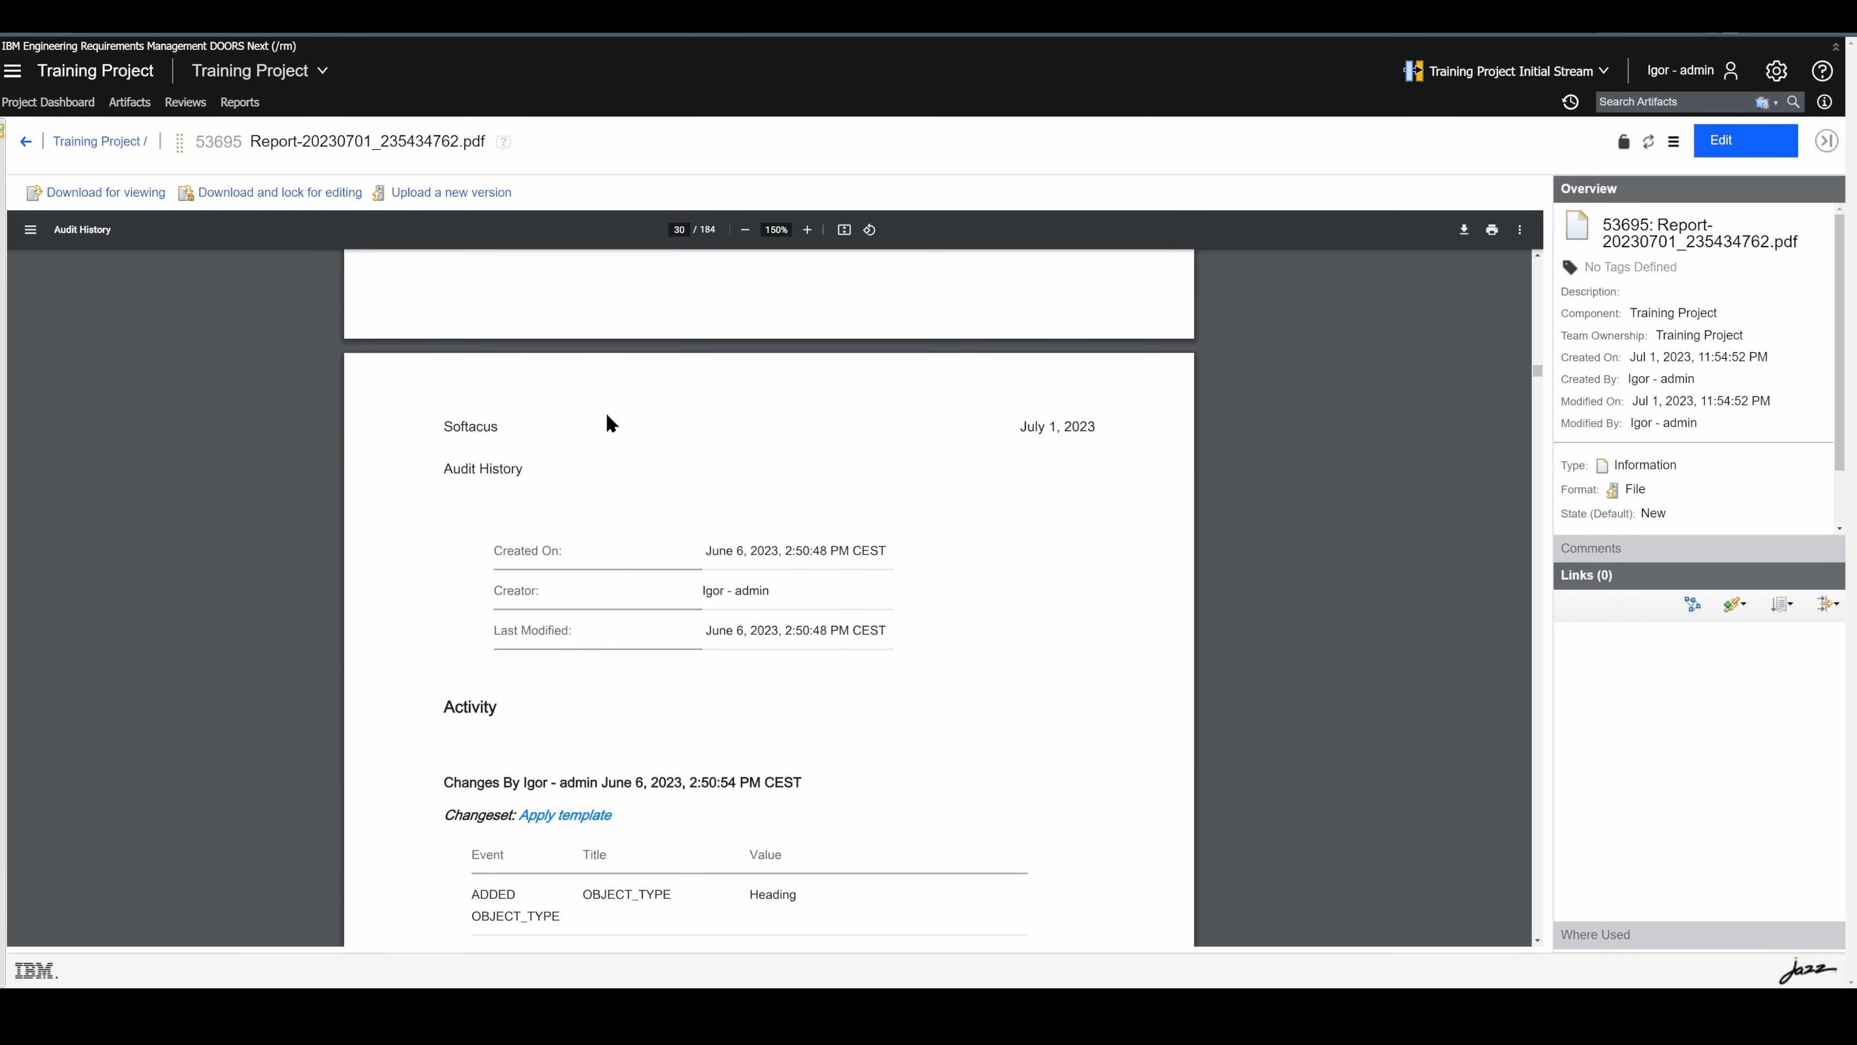
{"action": "scroll", "coordinate": [611, 423], "scroll_direction": "up", "scroll_amount": 1}
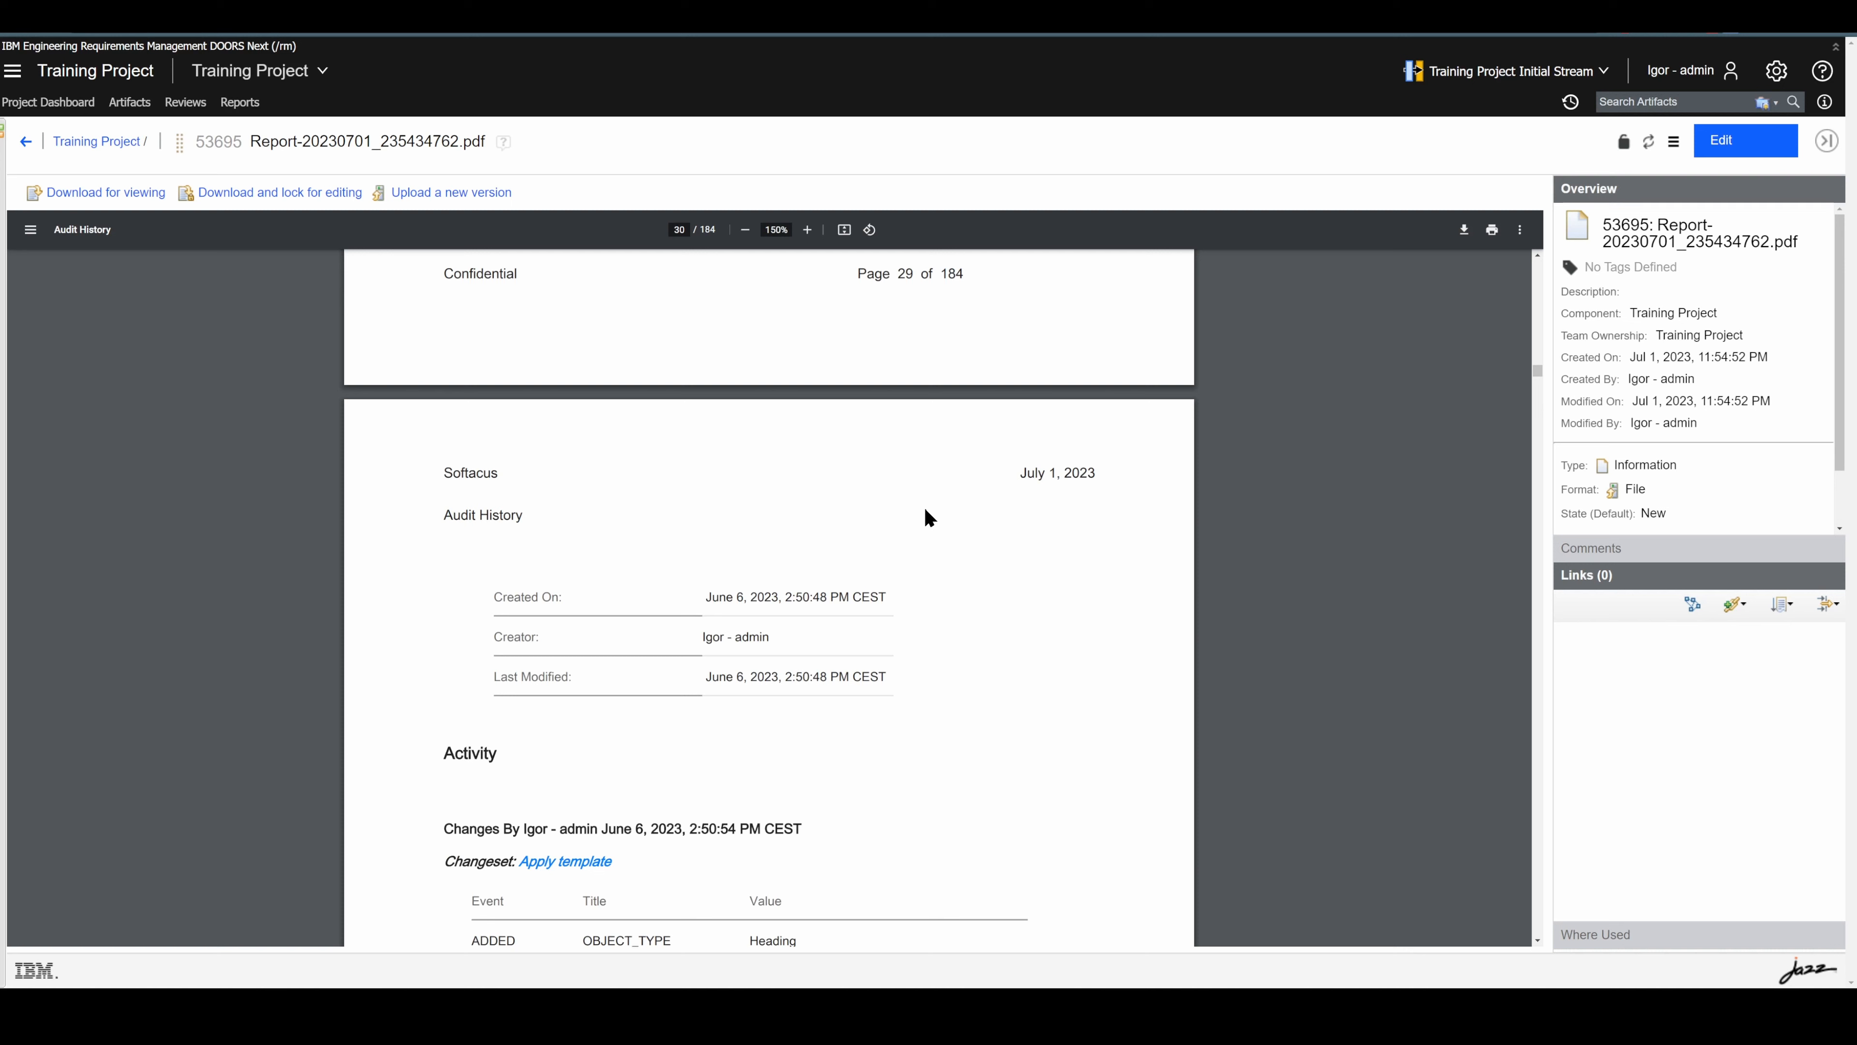
{"action": "scroll", "coordinate": [631, 490], "scroll_direction": "up", "scroll_amount": 6}
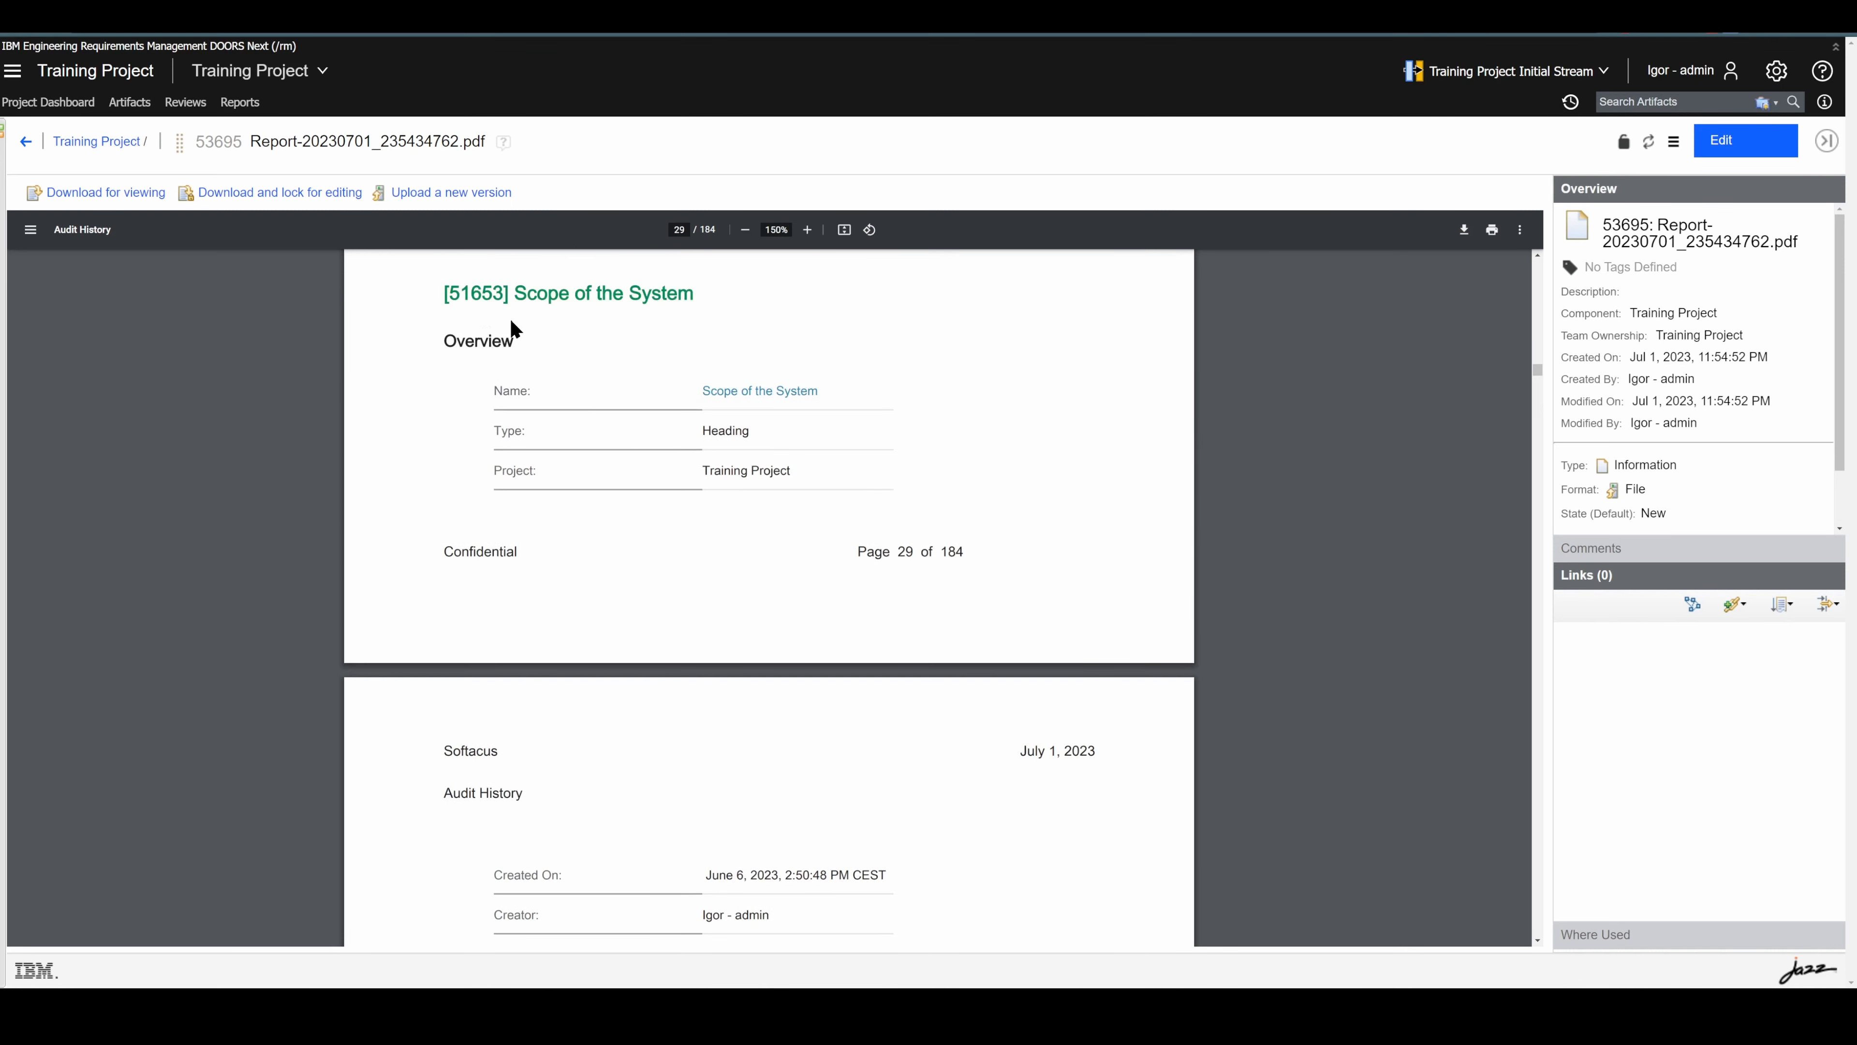
{"action": "scroll", "coordinate": [599, 428], "scroll_direction": "down", "scroll_amount": 9}
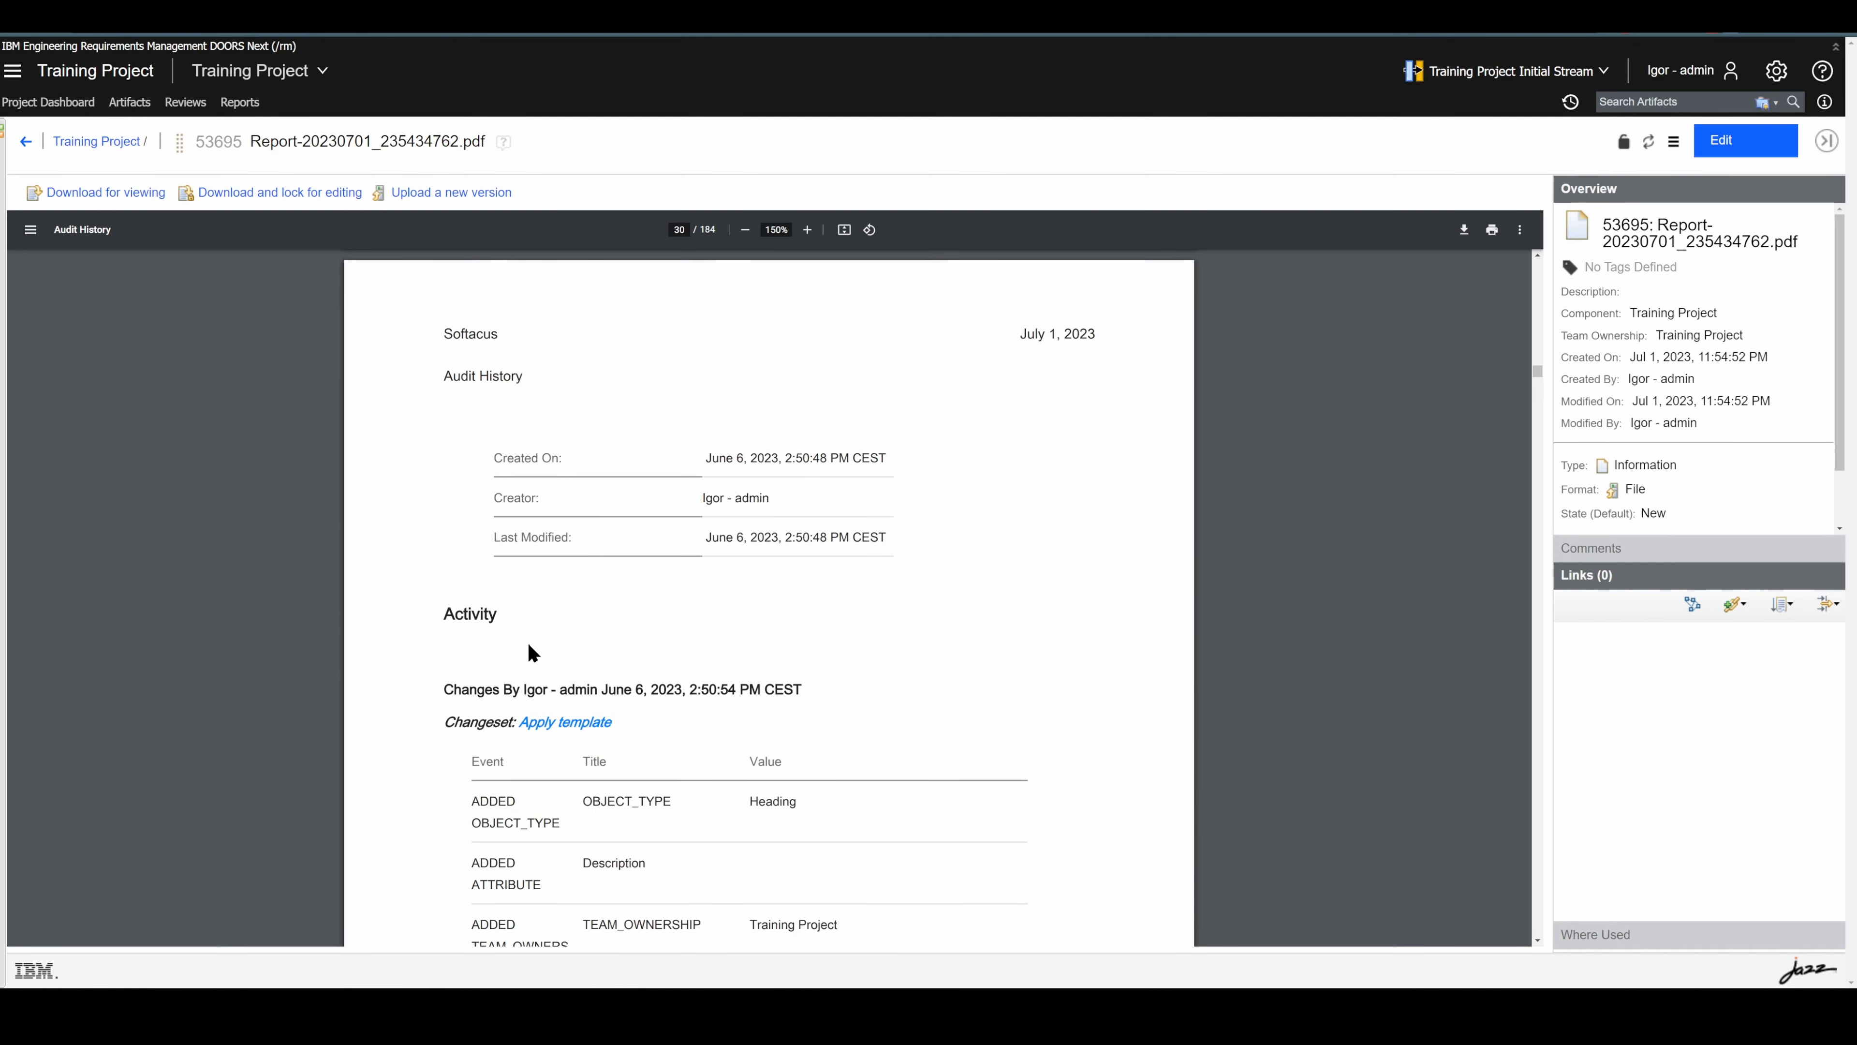
{"action": "scroll", "coordinate": [468, 622], "scroll_direction": "down", "scroll_amount": 2}
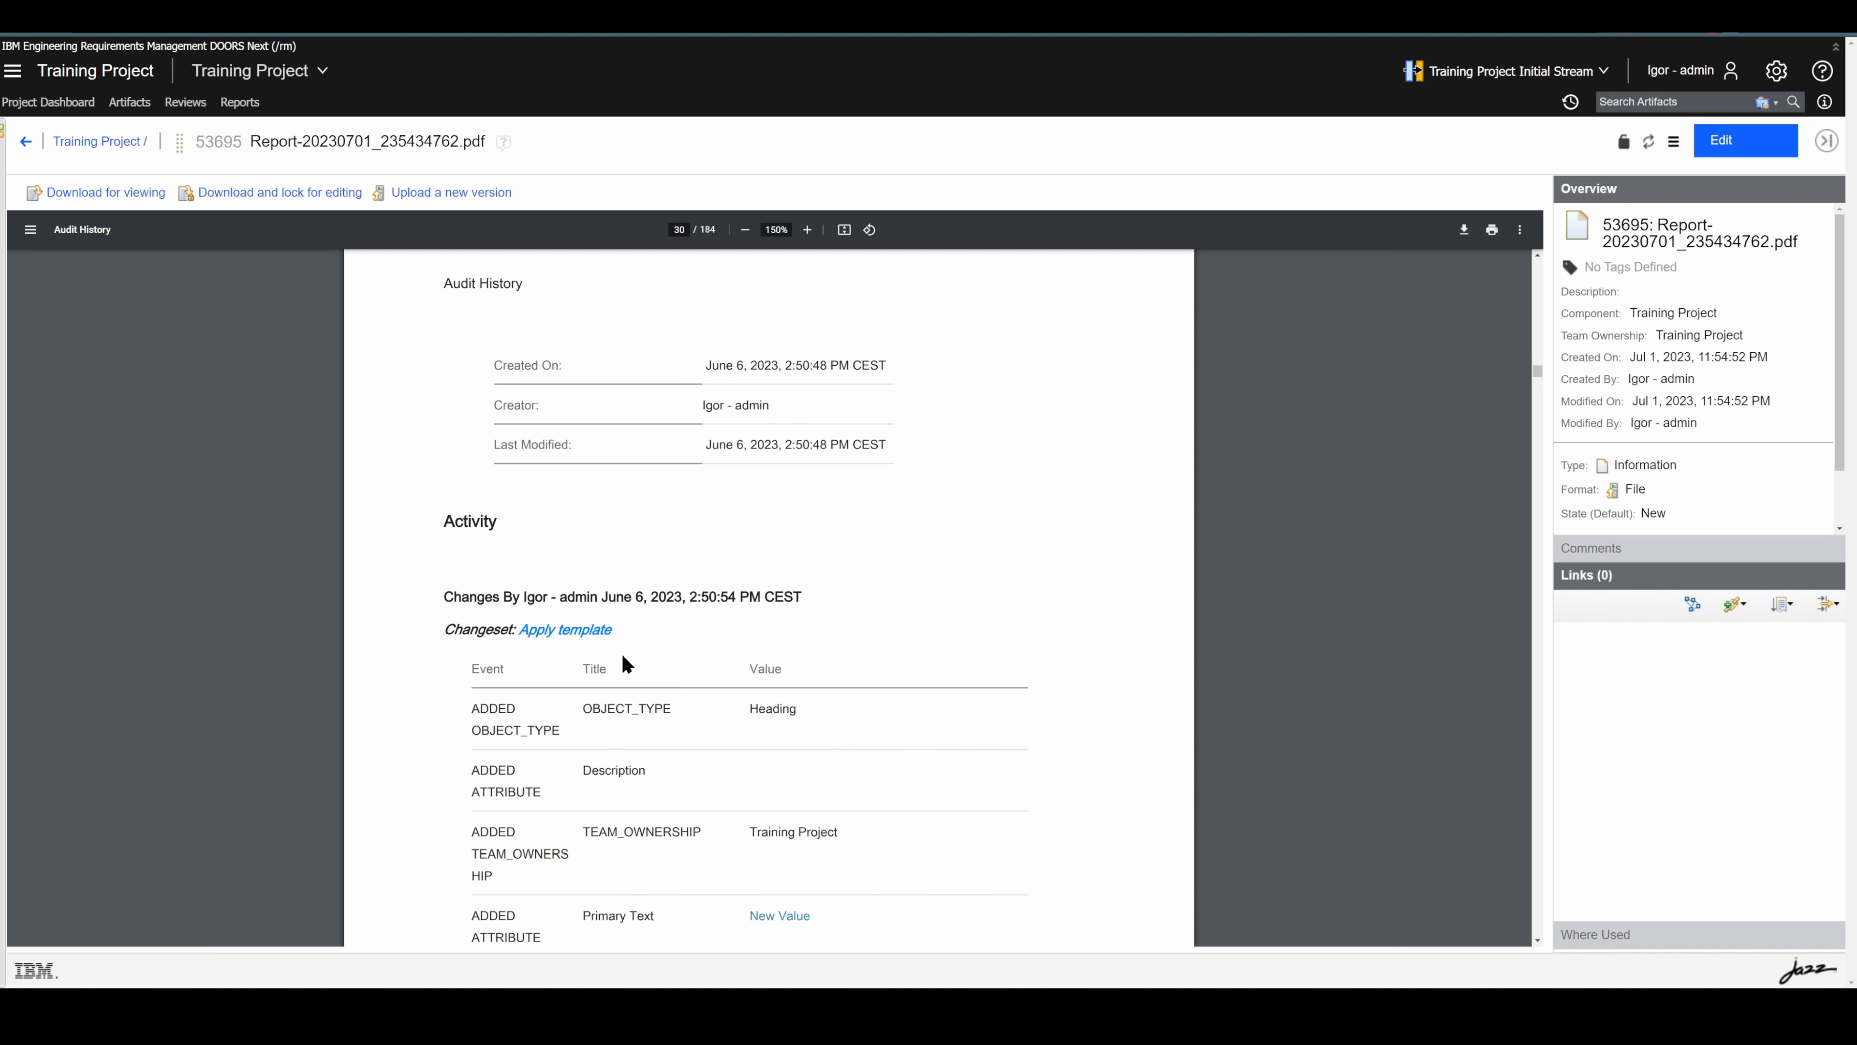
{"action": "scroll", "coordinate": [629, 664], "scroll_direction": "down", "scroll_amount": 3}
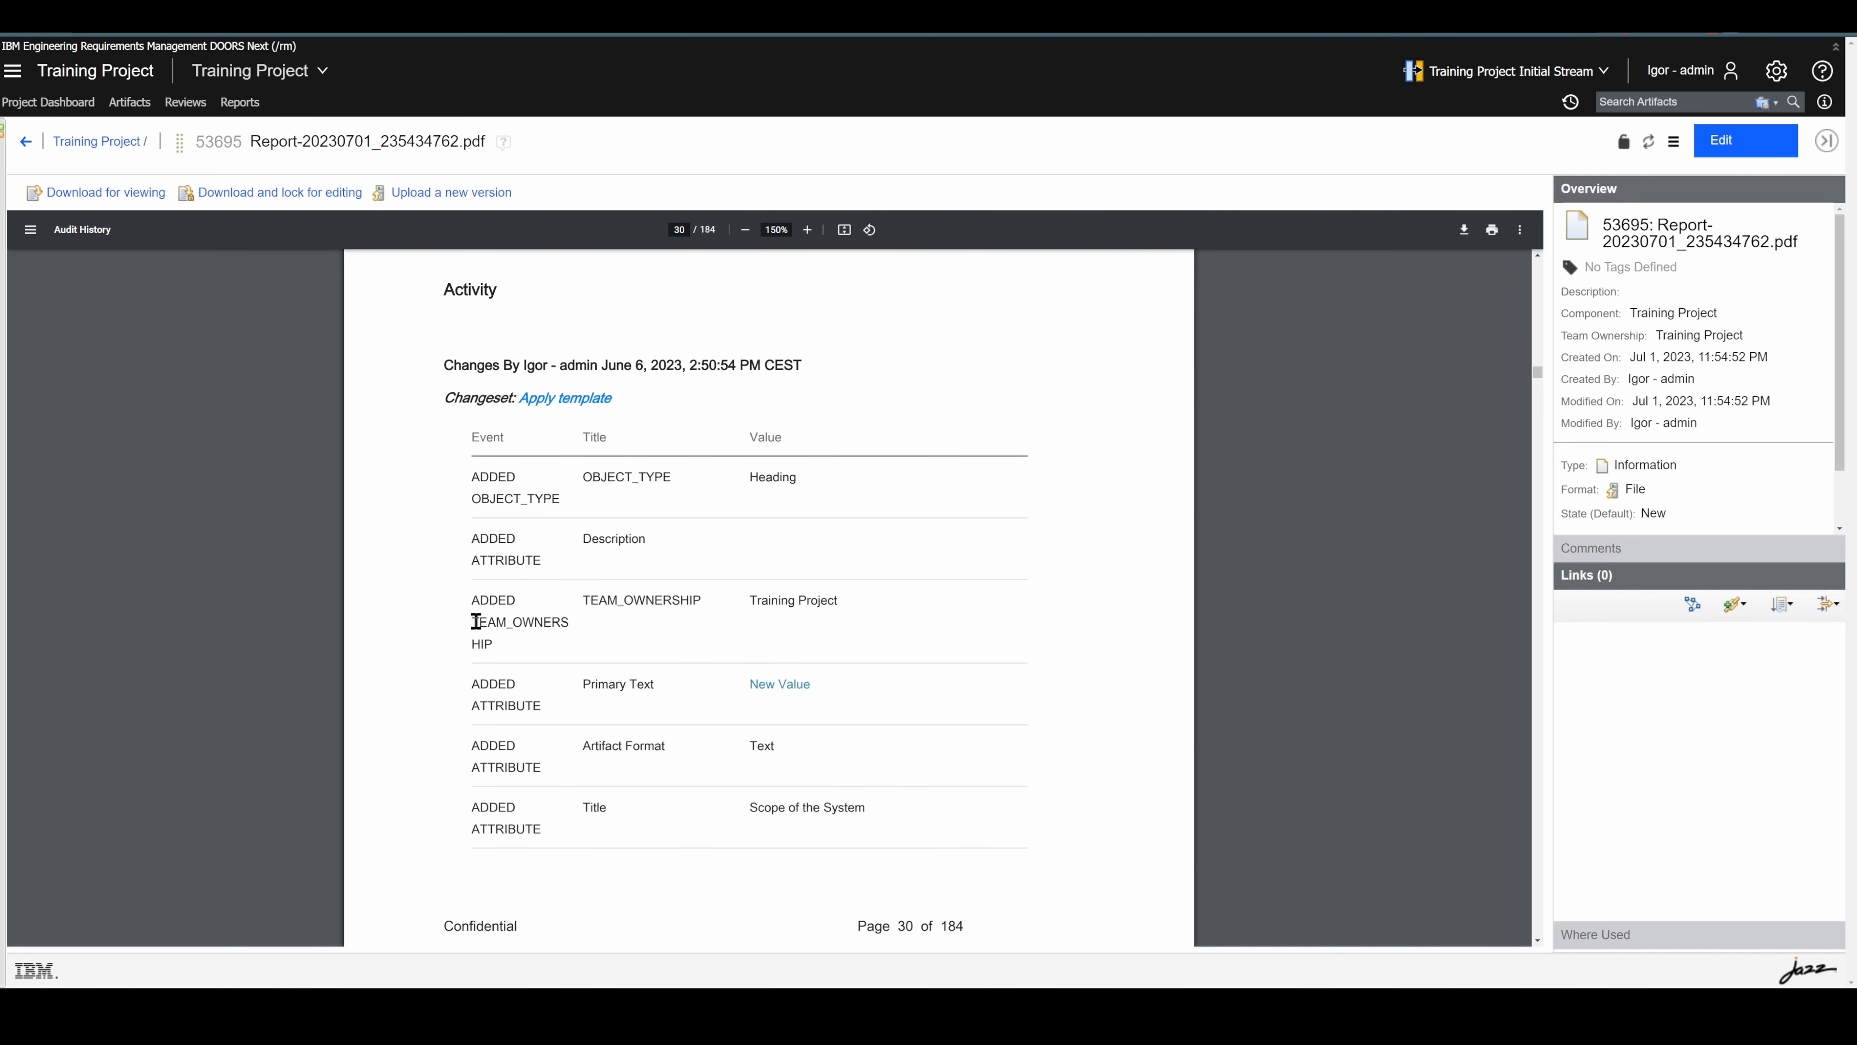
- Examine the overview of stakeholder requirement 51550 and the changeset reference of its latest activity entry
{"action": "scroll", "coordinate": [485, 618], "scroll_direction": "down", "scroll_amount": 12}
{"action": "scroll", "coordinate": [501, 627], "scroll_direction": "down", "scroll_amount": 1}
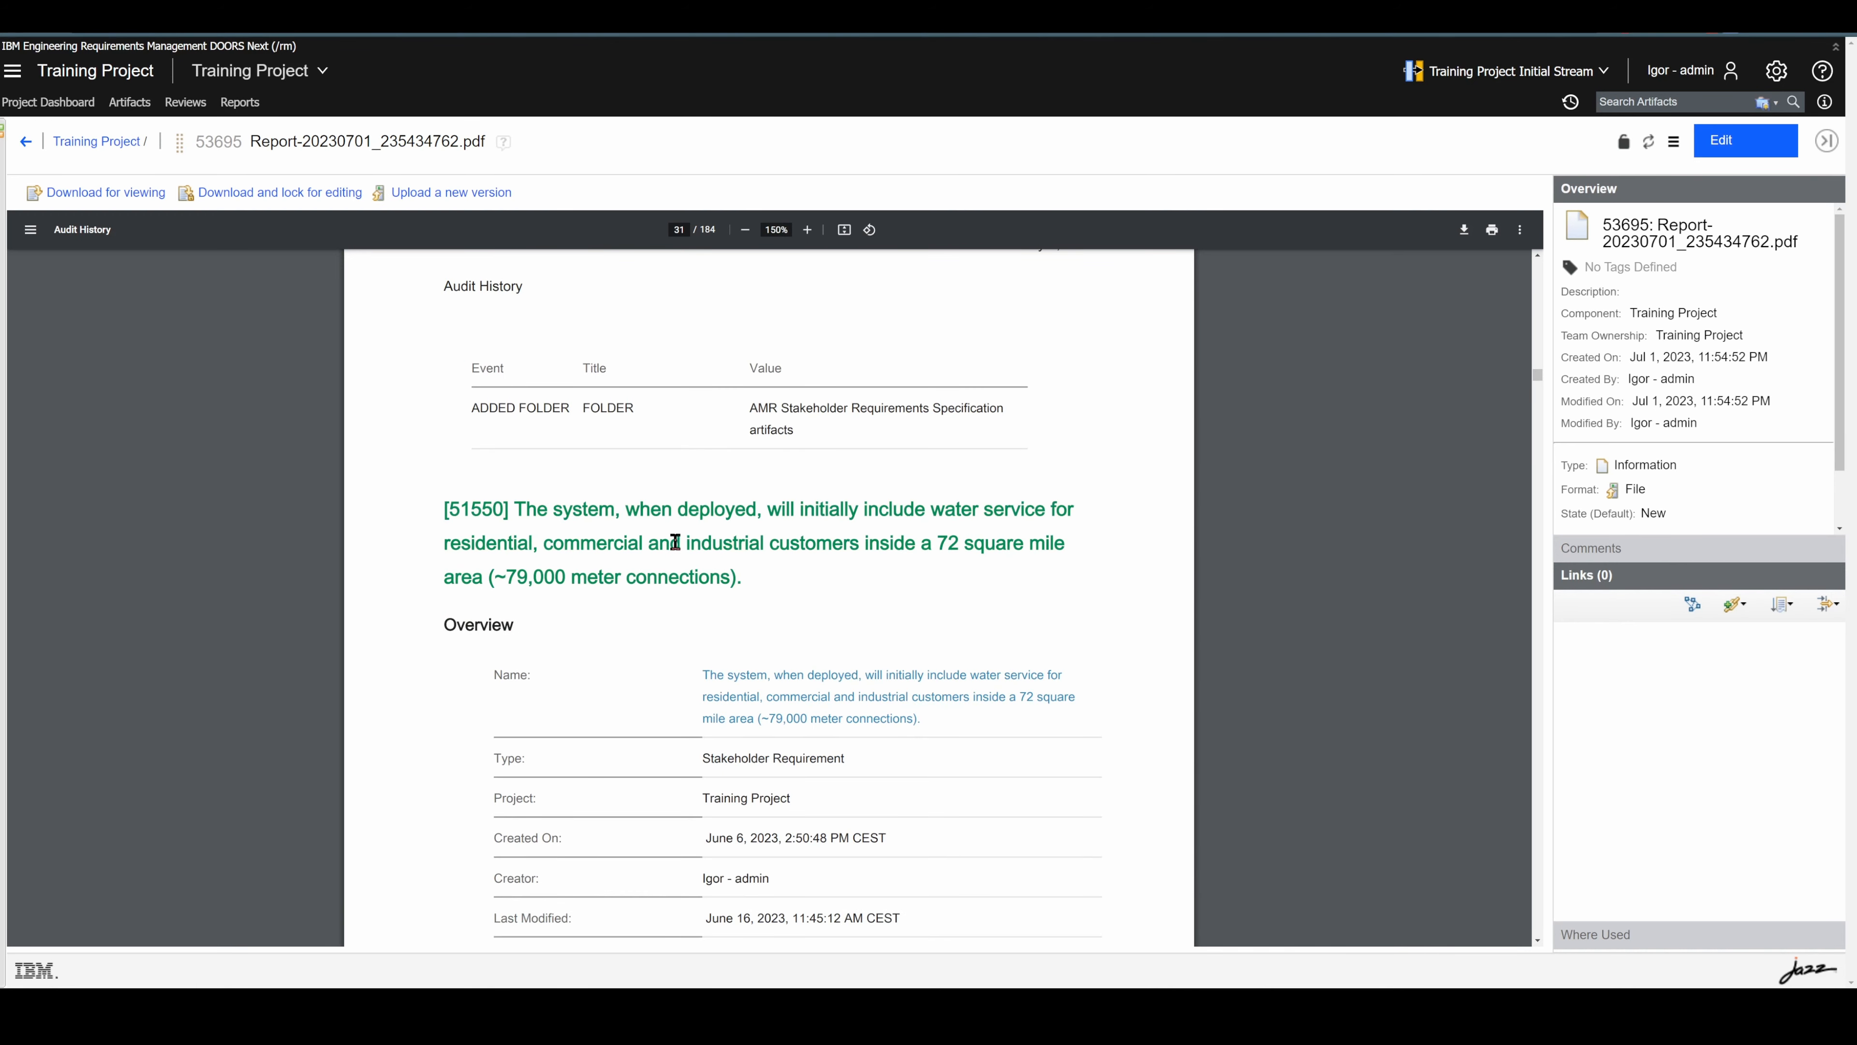
{"action": "scroll", "coordinate": [551, 531], "scroll_direction": "down", "scroll_amount": 2}
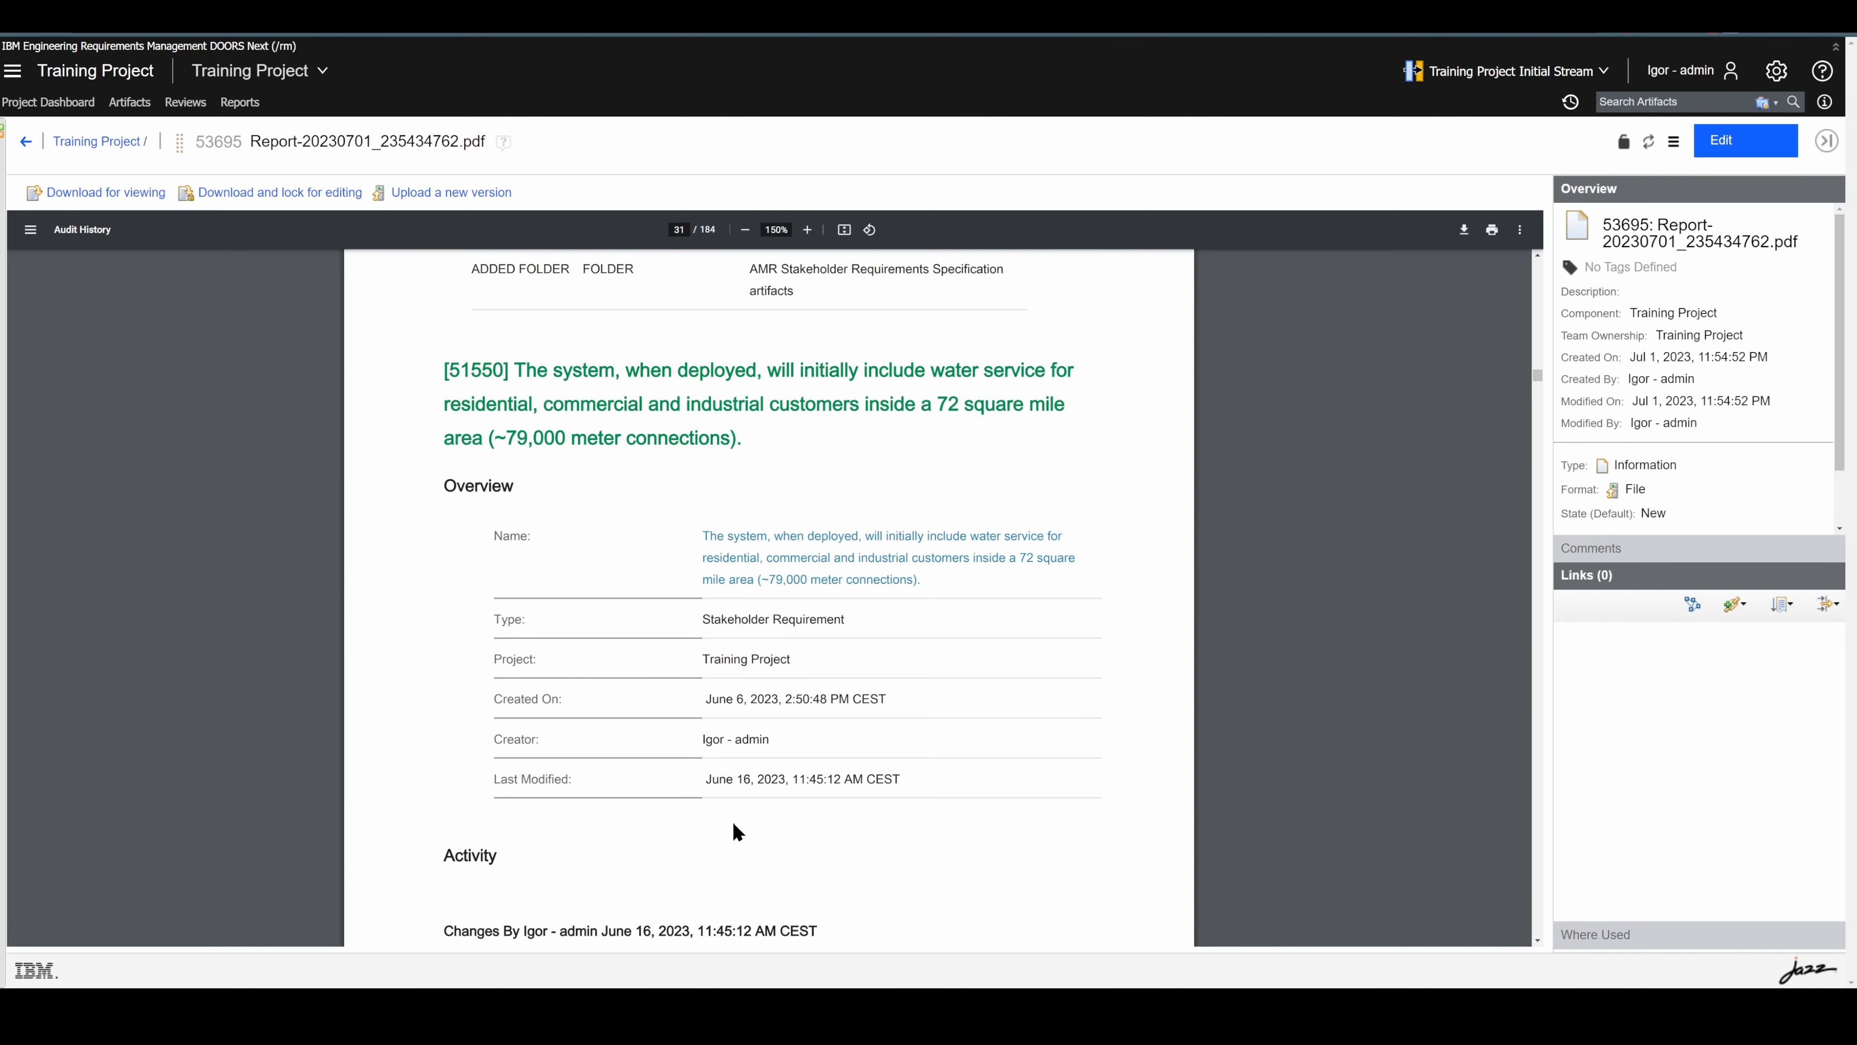
{"action": "scroll", "coordinate": [568, 557], "scroll_direction": "down", "scroll_amount": 2}
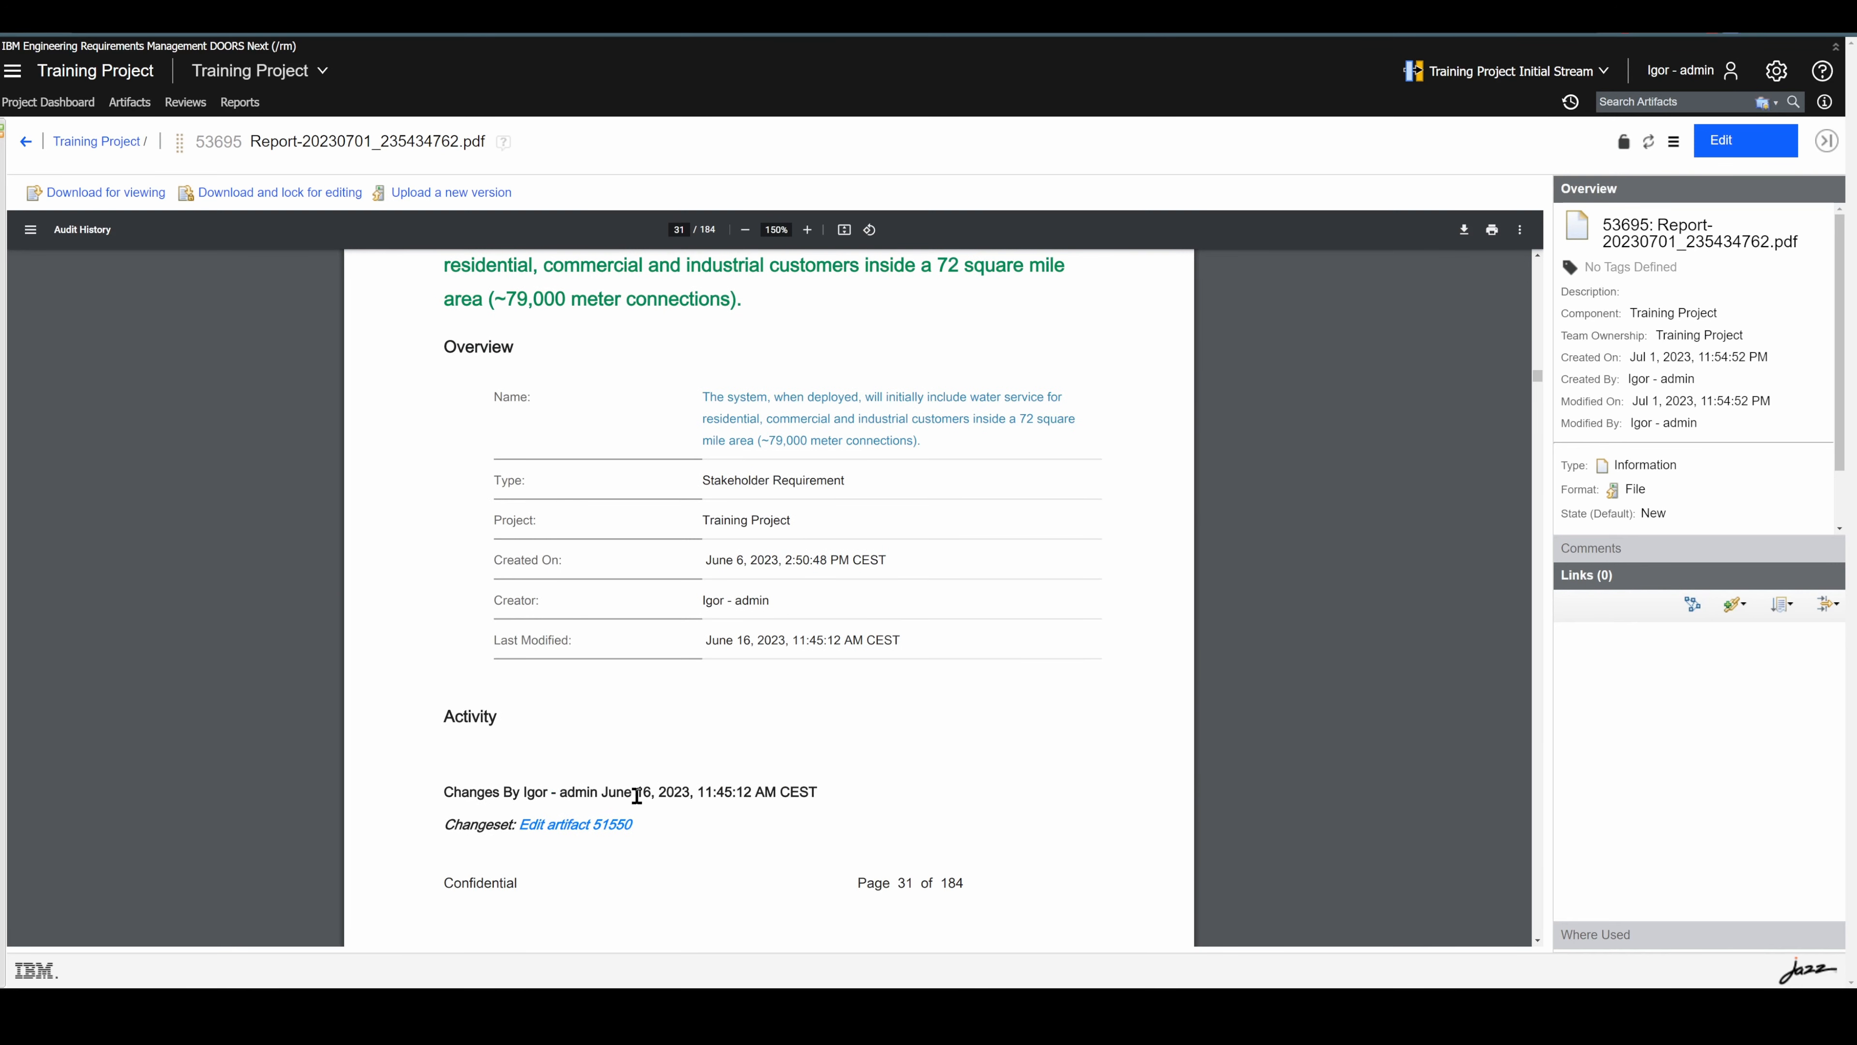
{"action": "scroll", "coordinate": [679, 792], "scroll_direction": "down", "scroll_amount": 2}
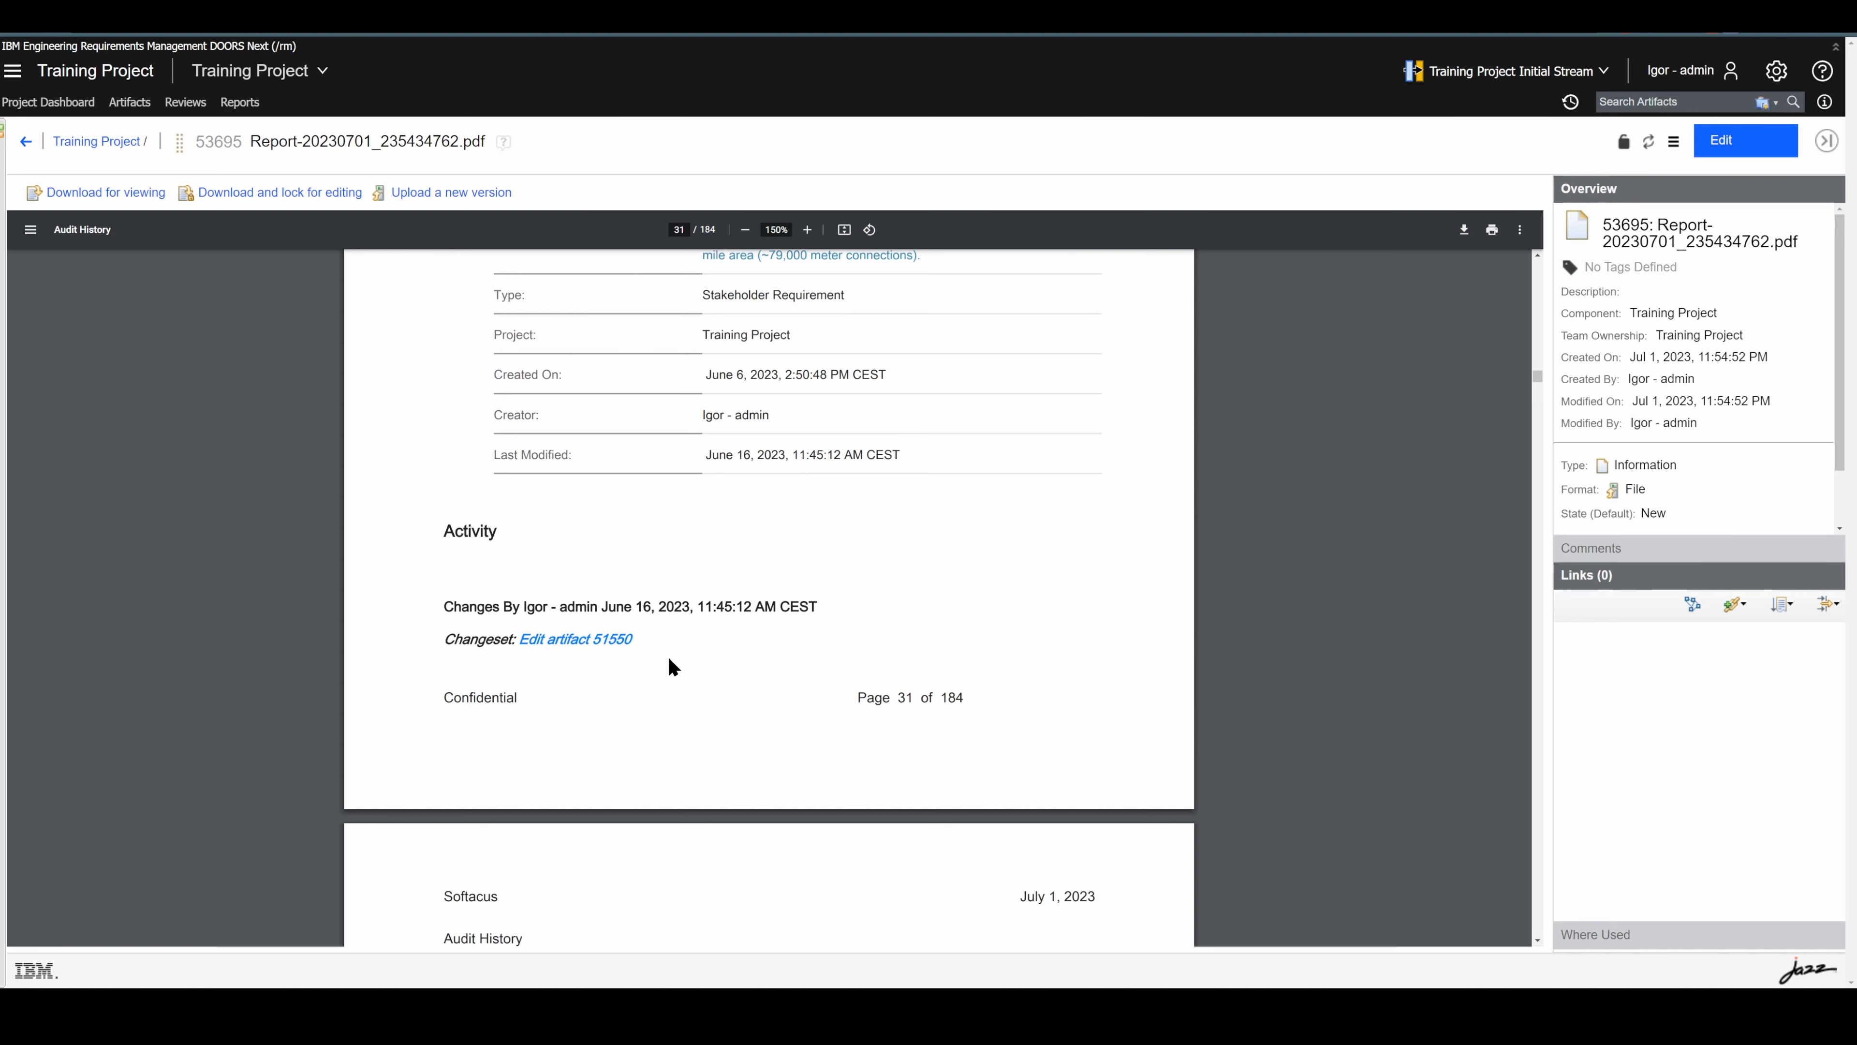
{"action": "double_click", "coordinate": [507, 639]}
{"action": "left_click", "coordinate": [662, 688]}
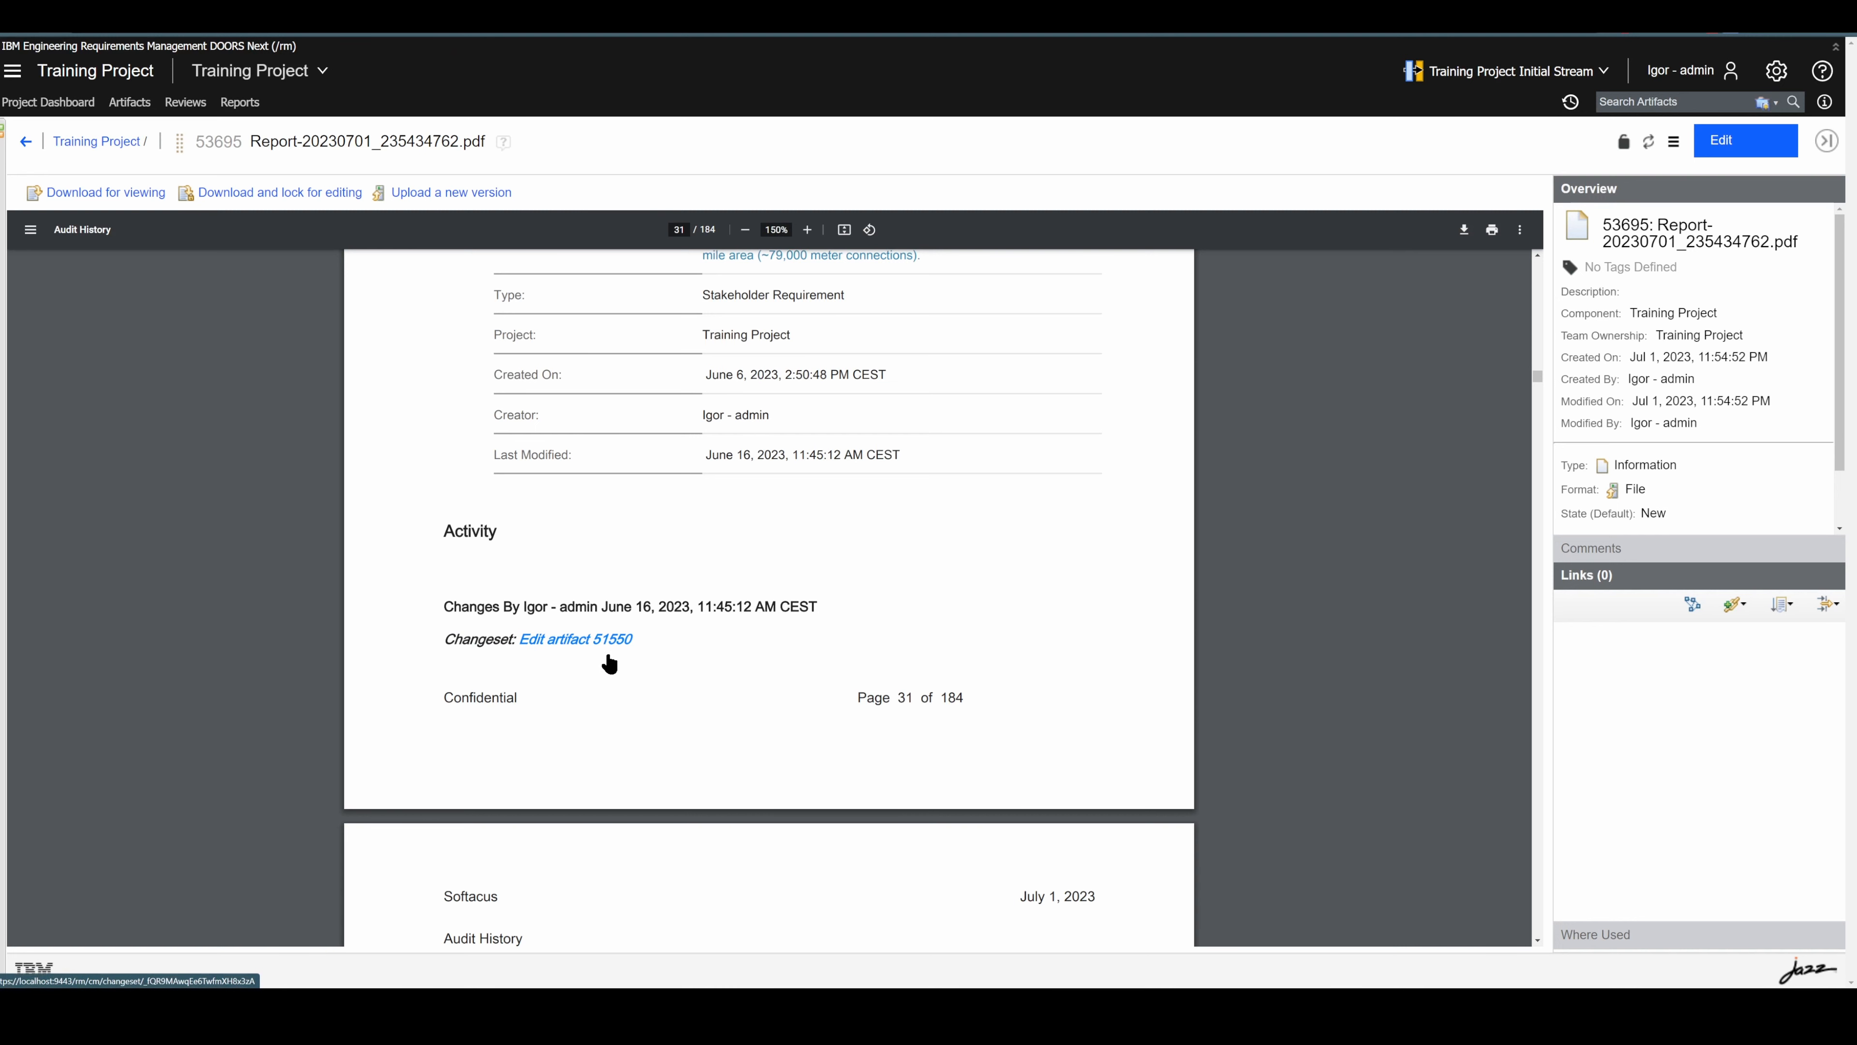
{"action": "scroll", "coordinate": [626, 662], "scroll_direction": "down", "scroll_amount": 2}
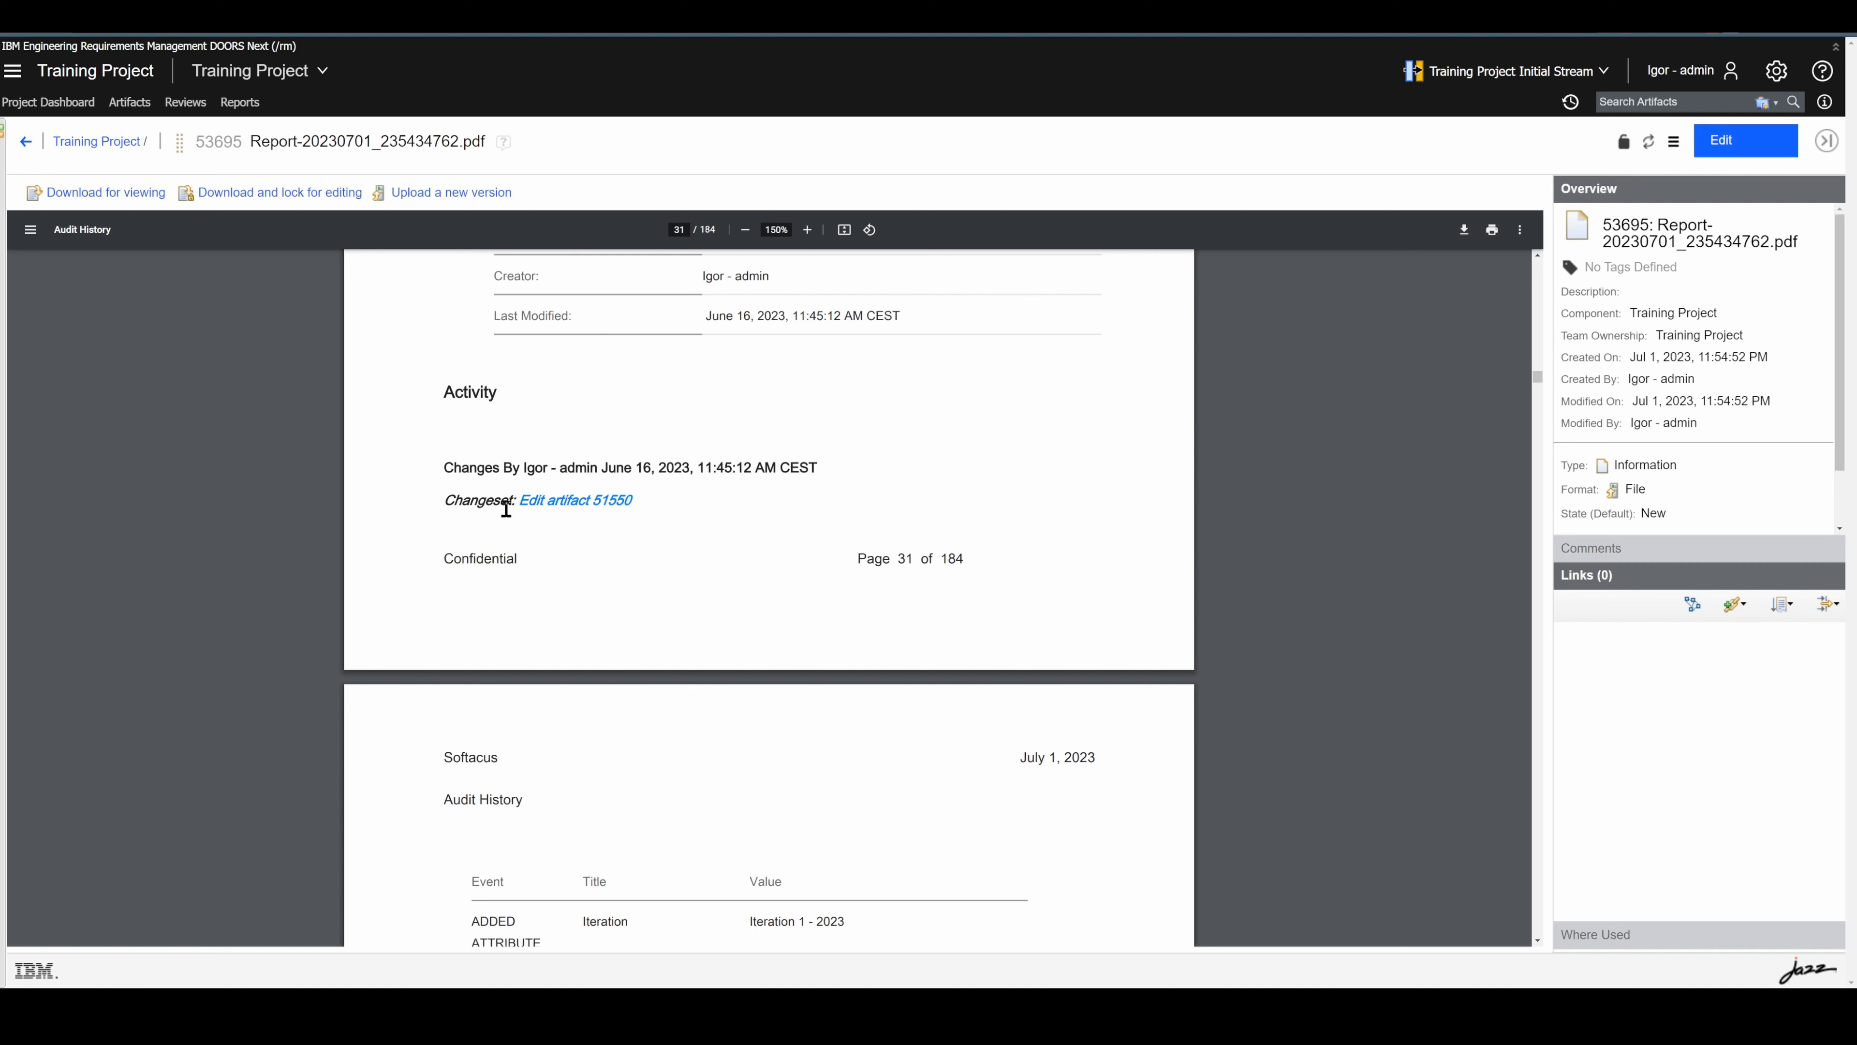
{"action": "left_click_drag", "start_coordinate": [515, 505], "coordinate": [442, 501]}
{"action": "scroll", "coordinate": [479, 494], "scroll_direction": "down", "scroll_amount": 2}
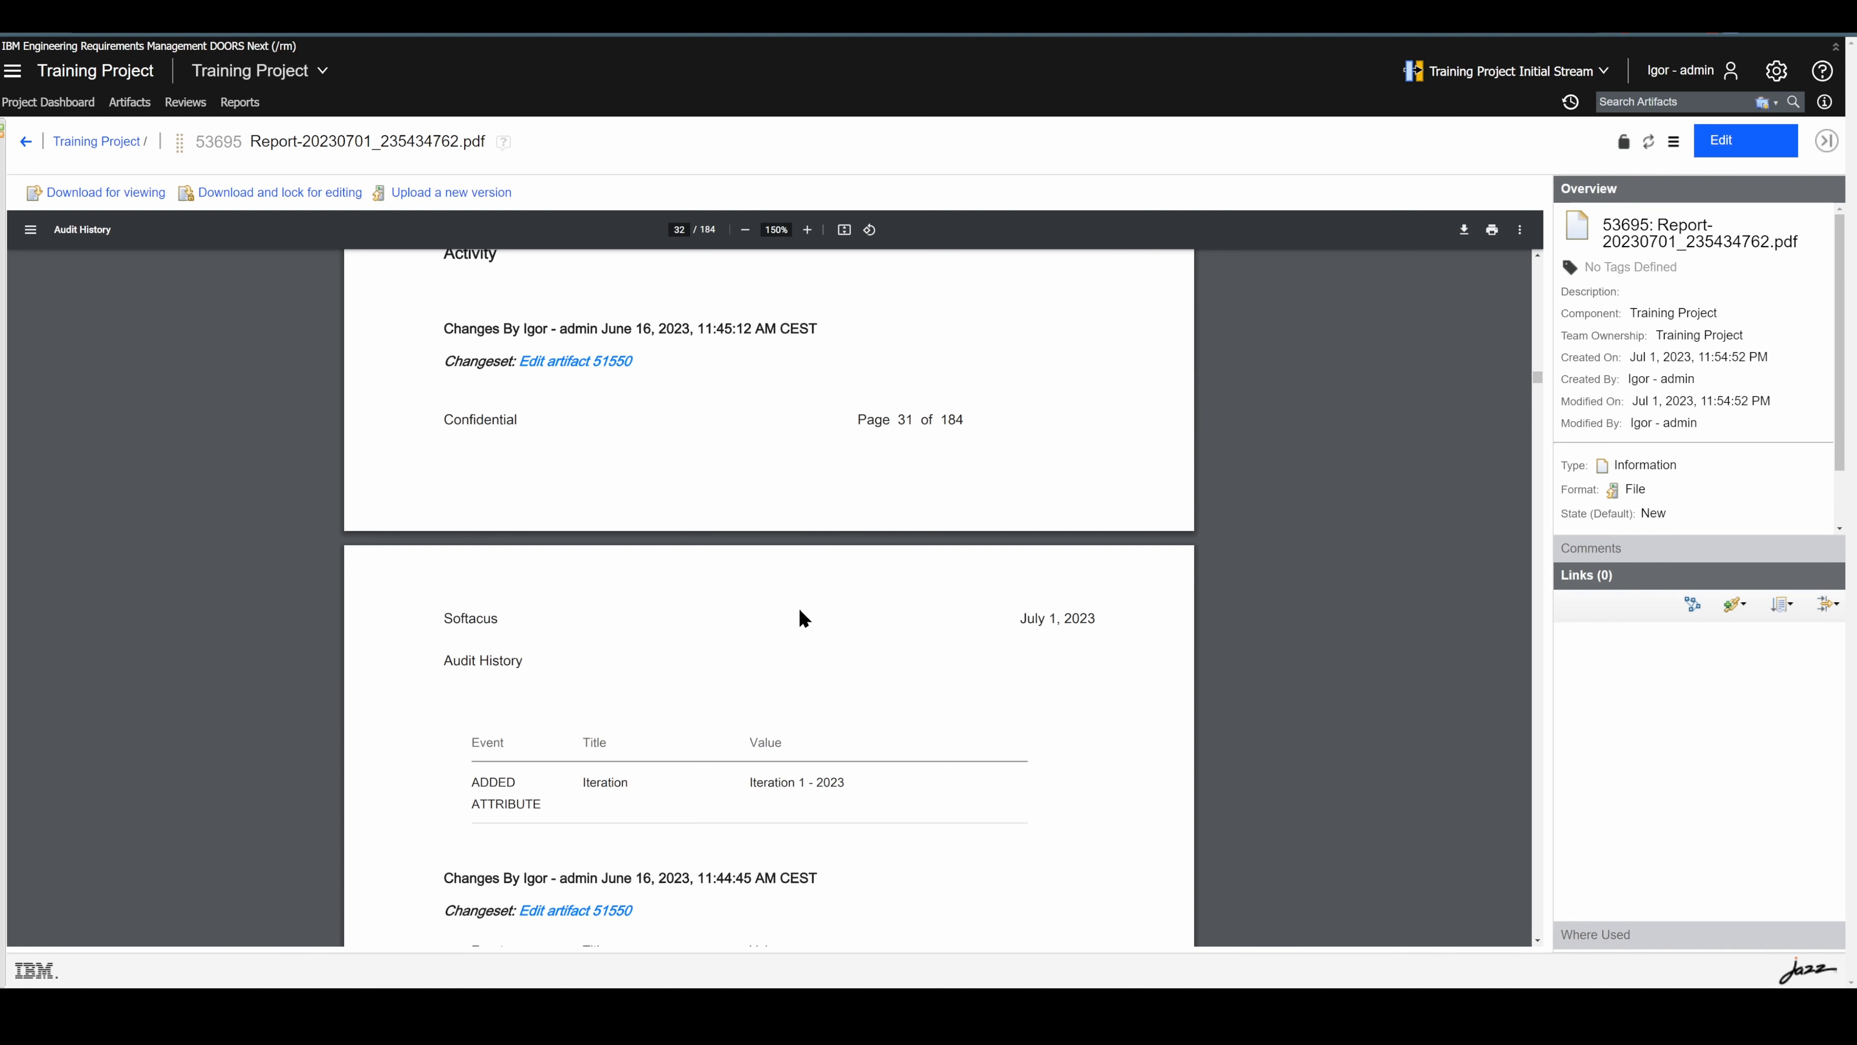
- Review the added and removed Iteration attribute values in the activity history of artifact 51550
{"action": "scroll", "coordinate": [805, 622], "scroll_direction": "down", "scroll_amount": 1}
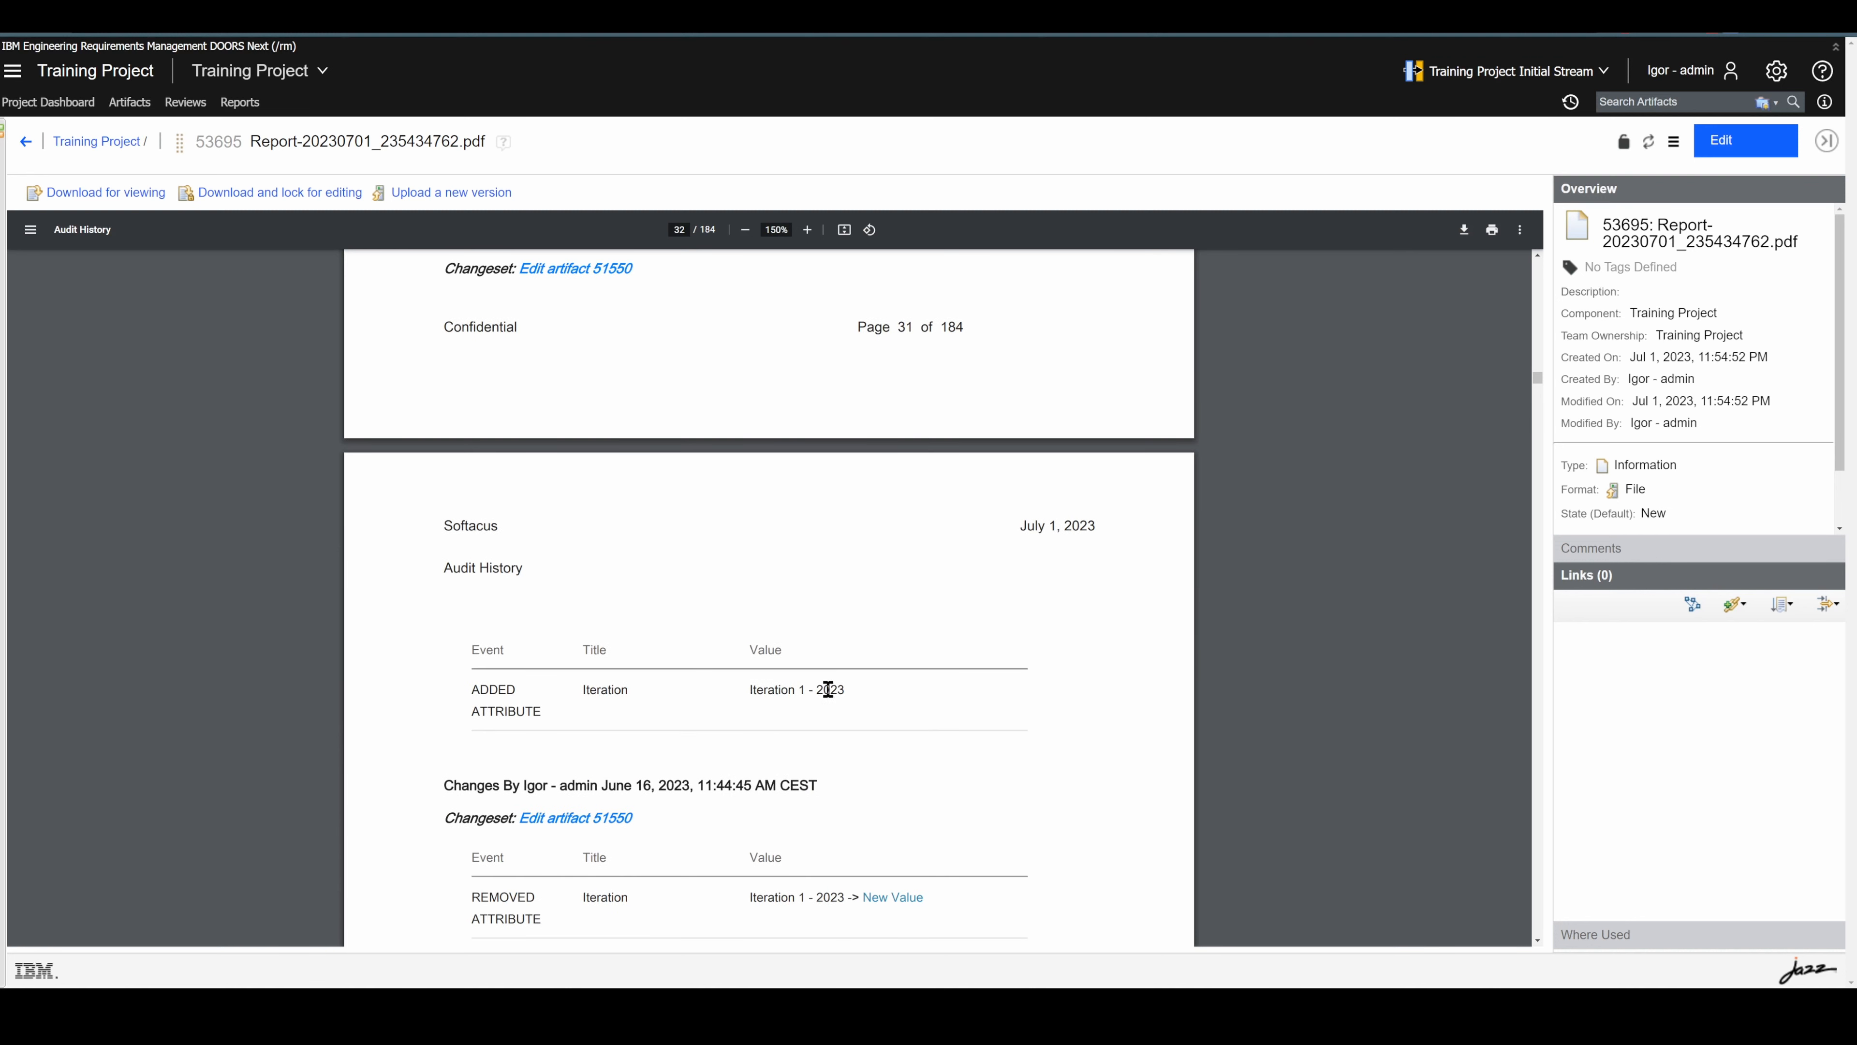
{"action": "left_click_drag", "start_coordinate": [748, 691], "coordinate": [860, 689]}
{"action": "left_click", "coordinate": [862, 710]}
{"action": "scroll", "coordinate": [849, 703], "scroll_direction": "down", "scroll_amount": 3}
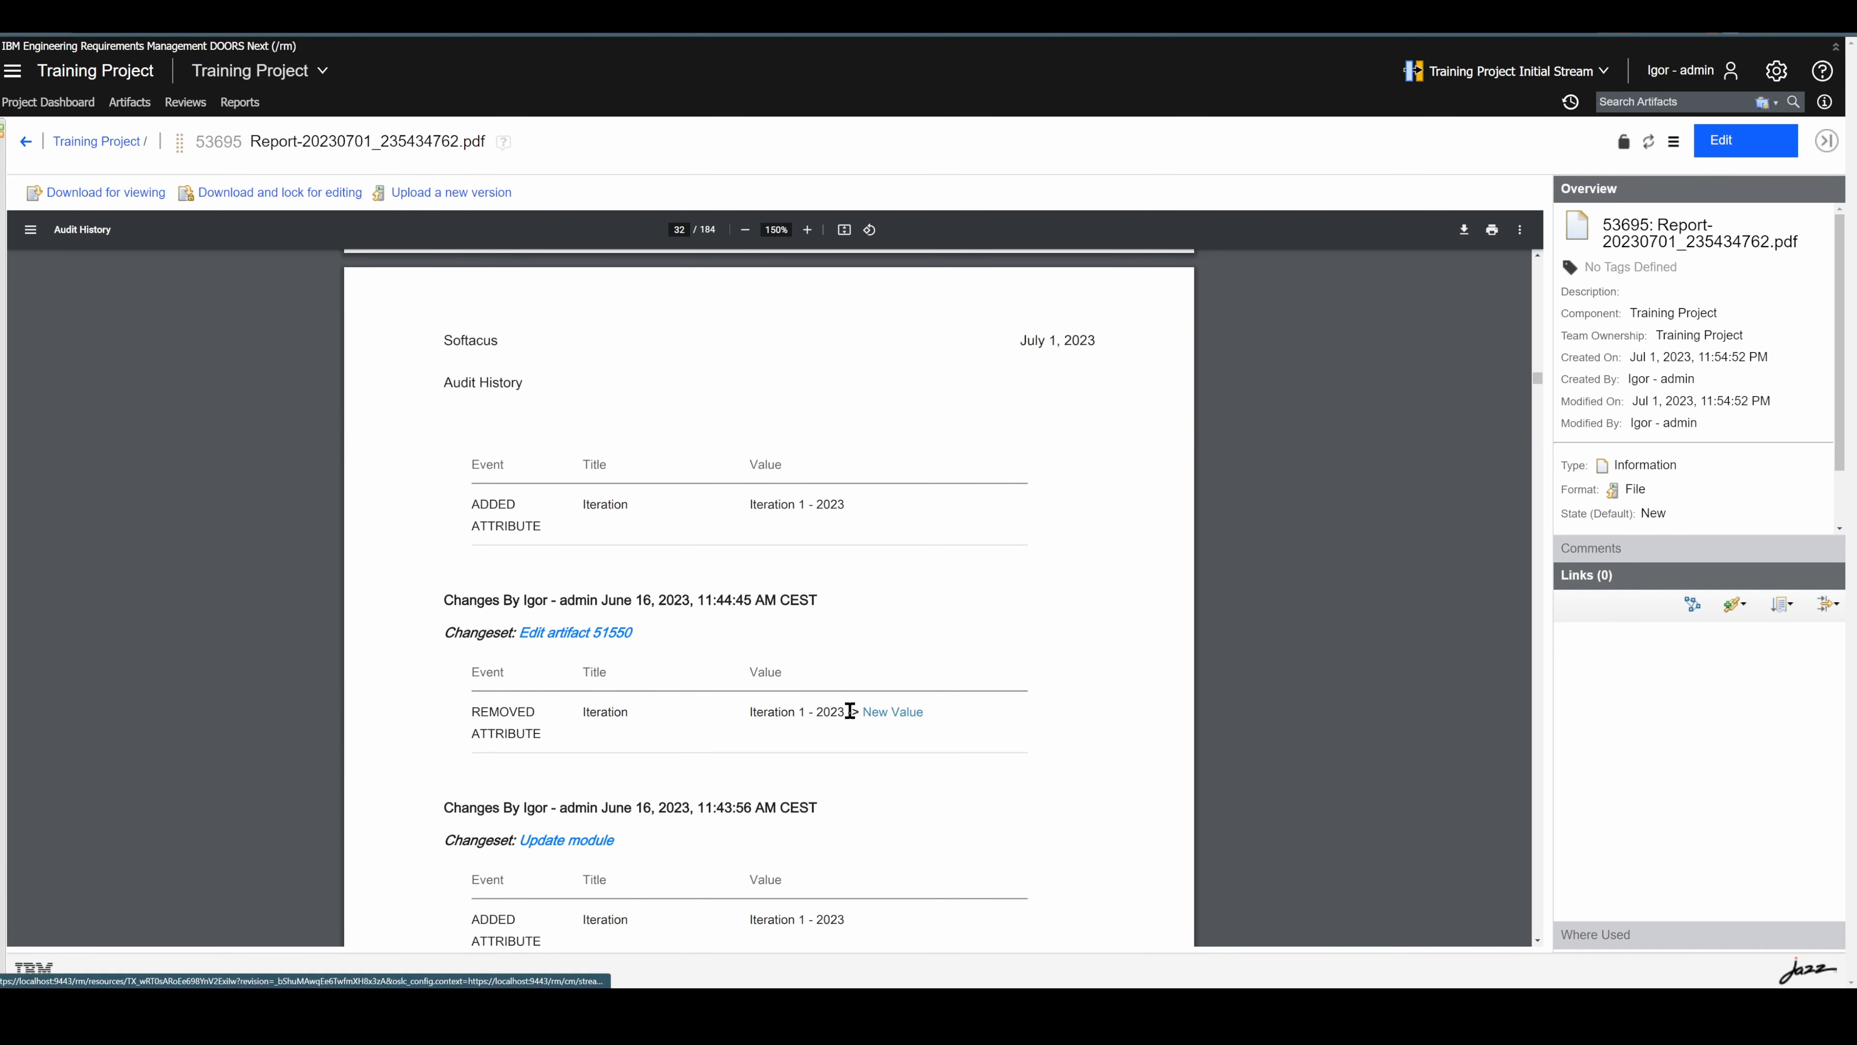
{"action": "mouse_move", "coordinate": [748, 711]}
{"action": "left_mouse_down"}
{"action": "mouse_move", "coordinate": [912, 719]}
{"action": "mouse_move", "coordinate": [729, 723]}
{"action": "left_mouse_up"}
{"action": "left_click", "coordinate": [915, 722]}
{"action": "scroll", "coordinate": [922, 758], "scroll_direction": "down", "scroll_amount": 3}
{"action": "left_click", "coordinate": [865, 761]}
{"action": "scroll", "coordinate": [863, 755], "scroll_direction": "down", "scroll_amount": 3}
{"action": "left_click", "coordinate": [852, 727]}
{"action": "scroll", "coordinate": [851, 727], "scroll_direction": "down", "scroll_amount": 2}
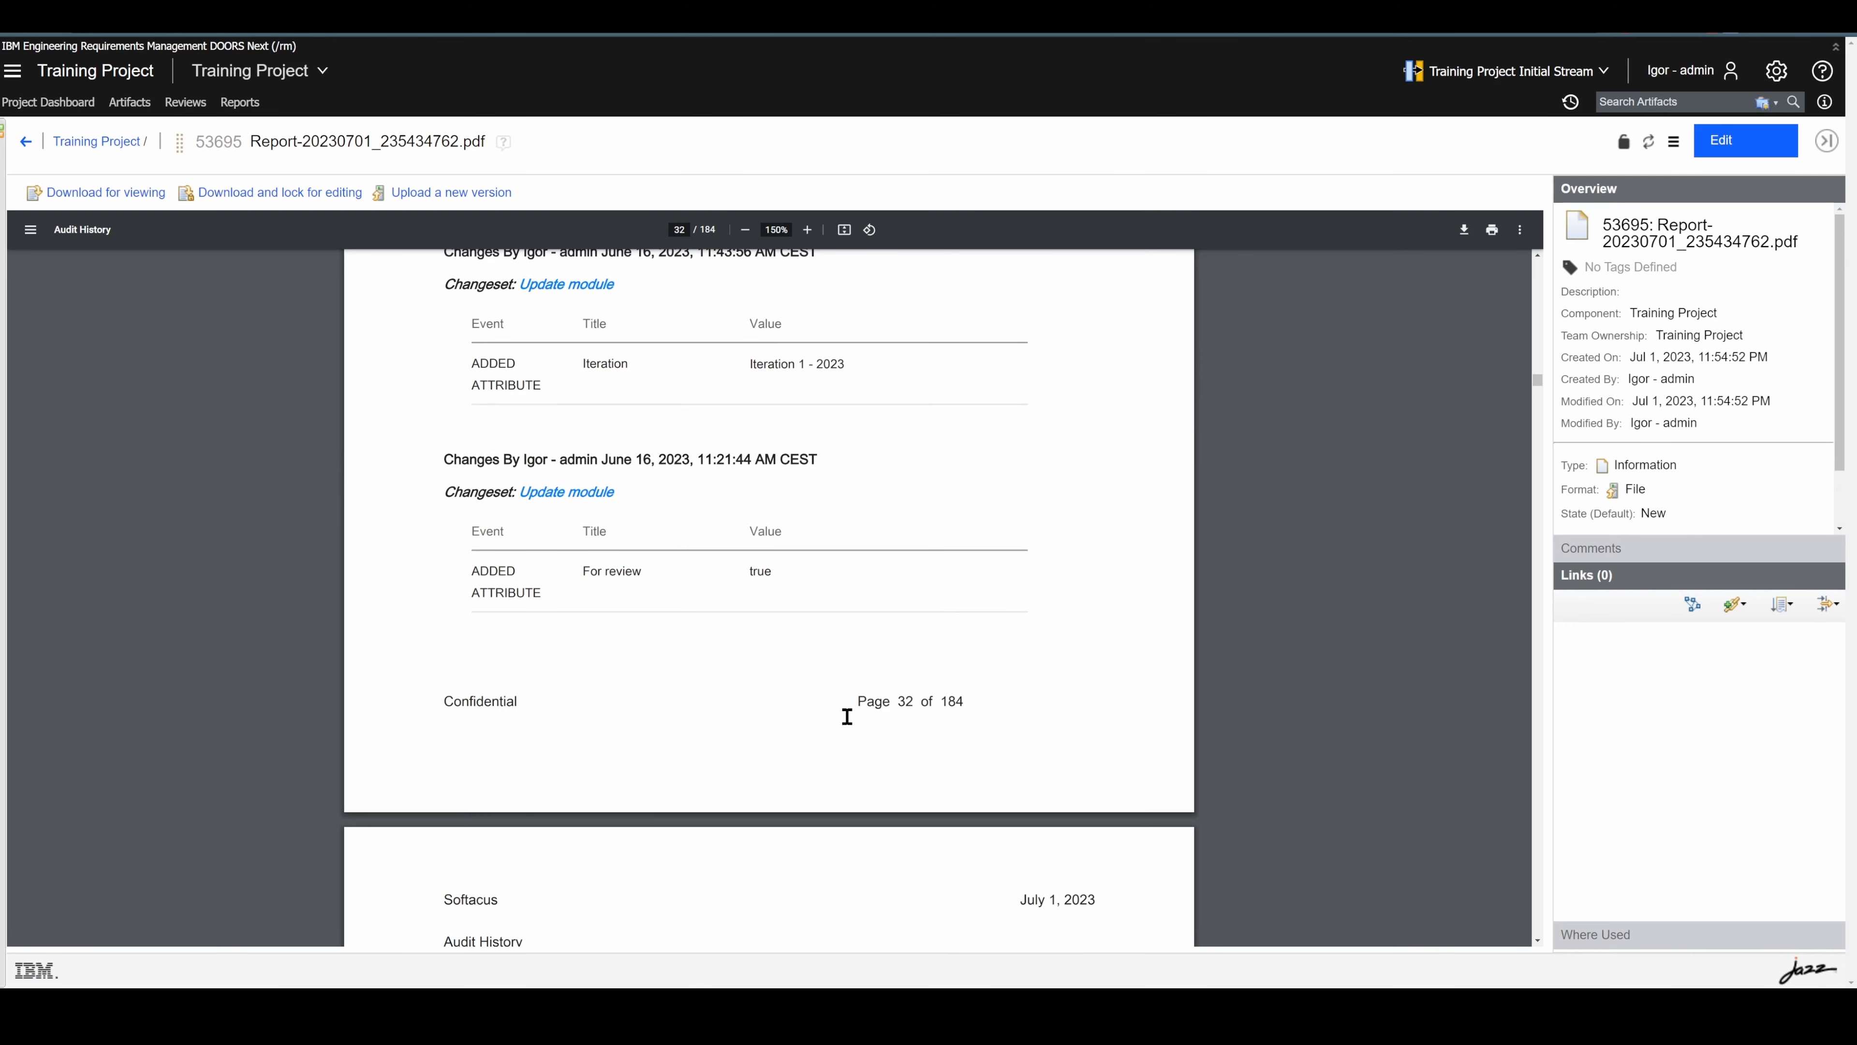
- Review the For review and State (Default) attribute changes recorded for artifact 51550
{"action": "left_click_drag", "start_coordinate": [649, 575], "coordinate": [581, 575]}
{"action": "left_click", "coordinate": [662, 593]}
{"action": "scroll", "coordinate": [662, 593], "scroll_direction": "down", "scroll_amount": 3}
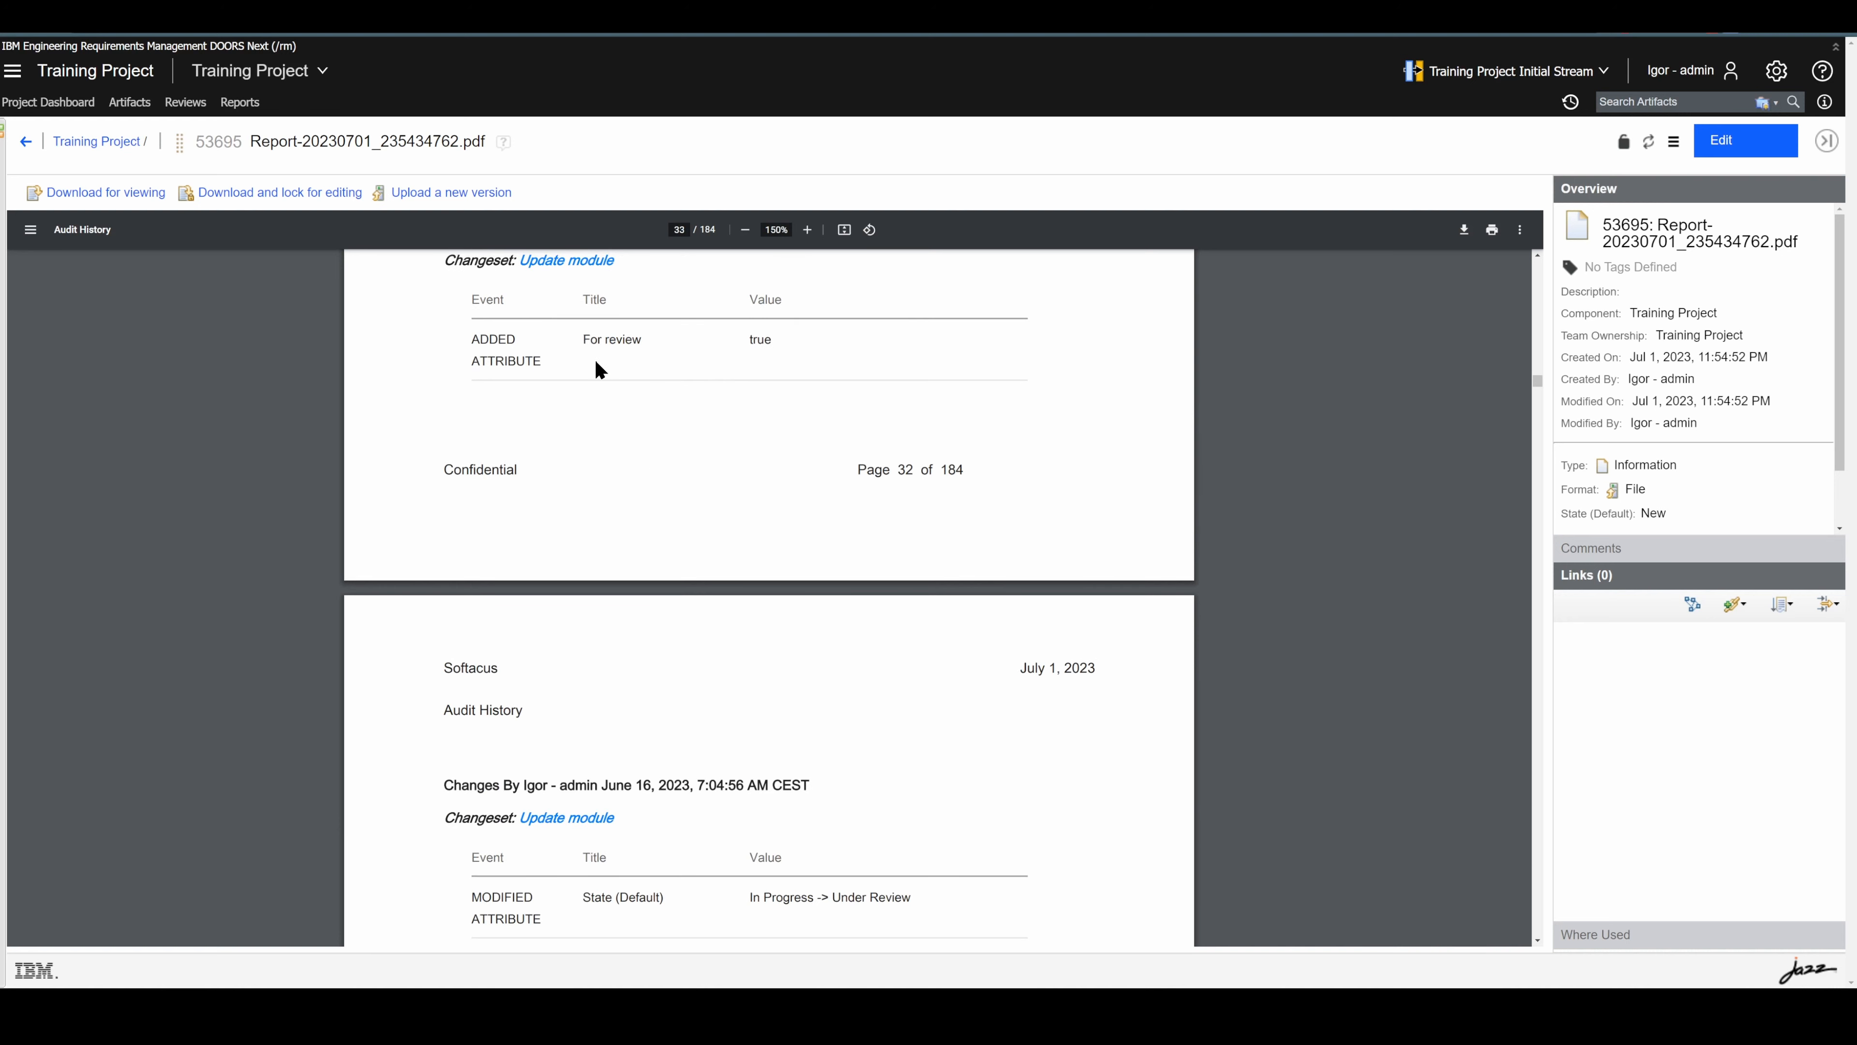
{"action": "scroll", "coordinate": [596, 374], "scroll_direction": "down", "scroll_amount": 3}
{"action": "left_click_drag", "start_coordinate": [747, 667], "coordinate": [957, 683]}
{"action": "left_click", "coordinate": [953, 684]}
{"action": "scroll", "coordinate": [940, 669], "scroll_direction": "down", "scroll_amount": 2}
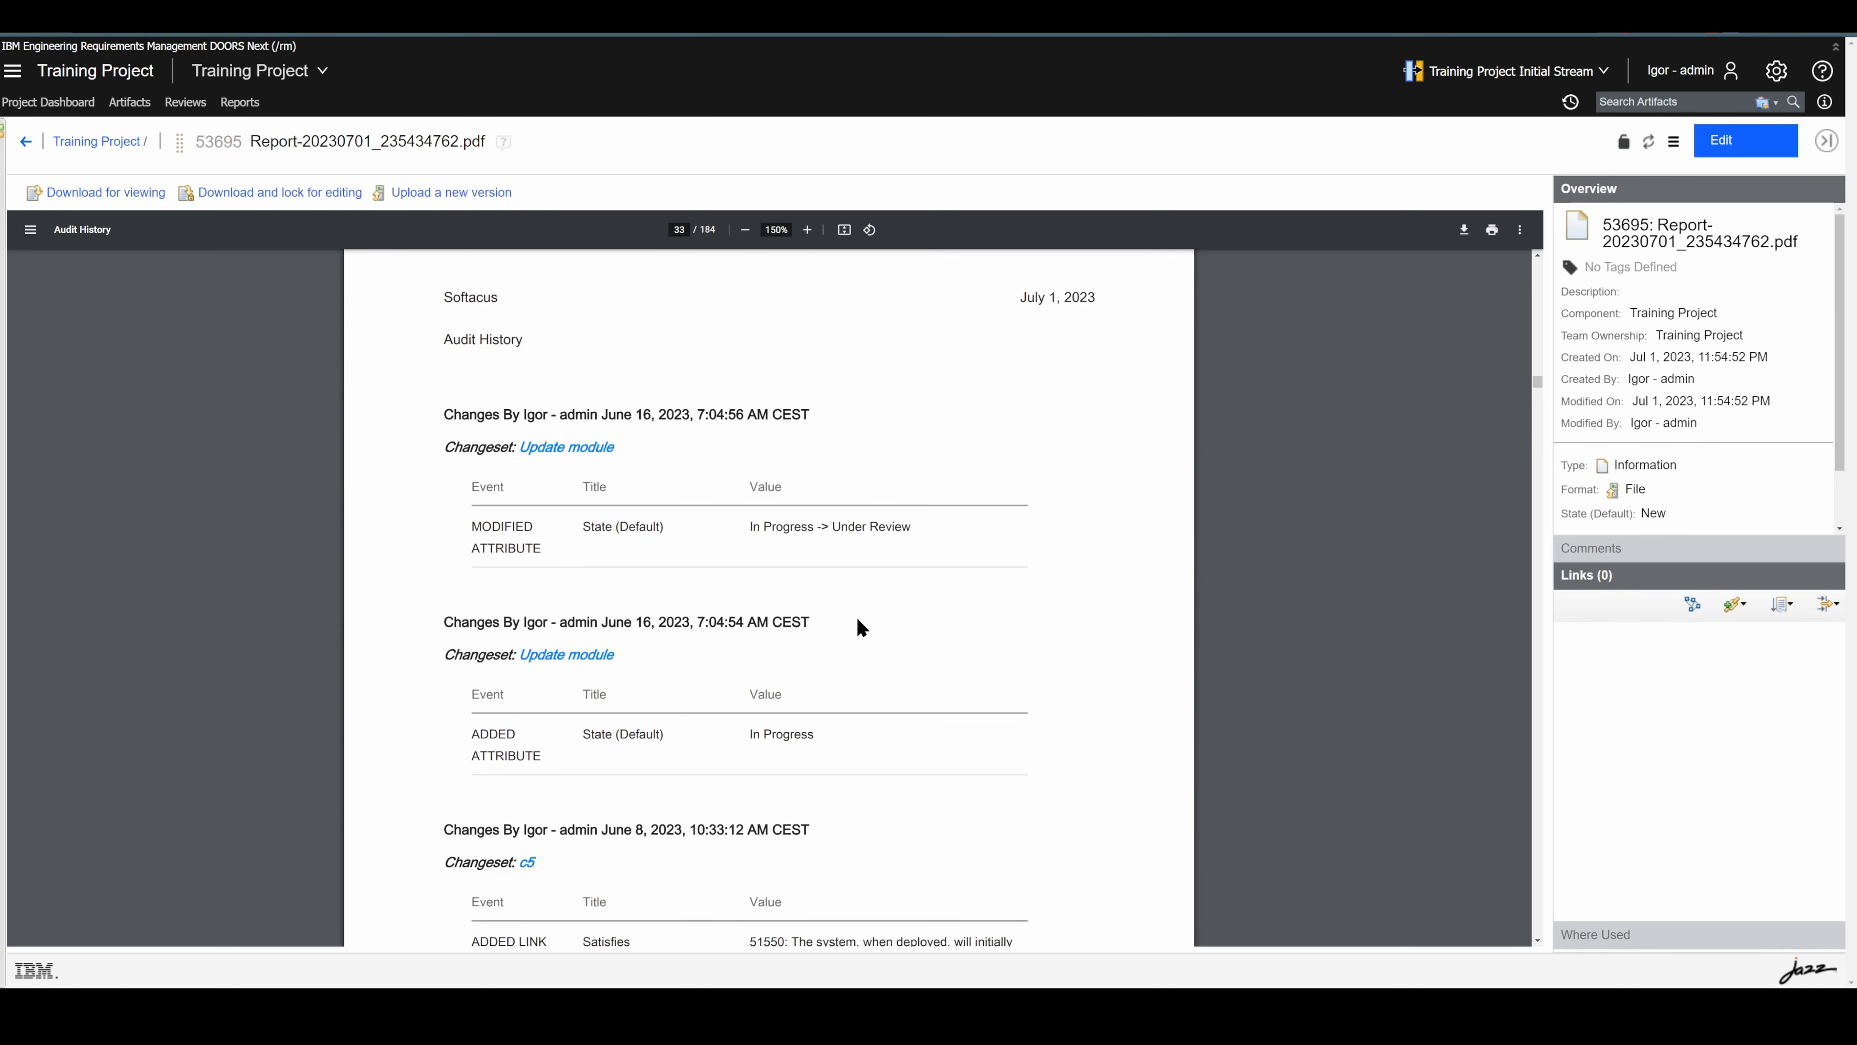
{"action": "scroll", "coordinate": [757, 586], "scroll_direction": "down", "scroll_amount": 2}
{"action": "scroll", "coordinate": [772, 611], "scroll_direction": "down", "scroll_amount": 2}
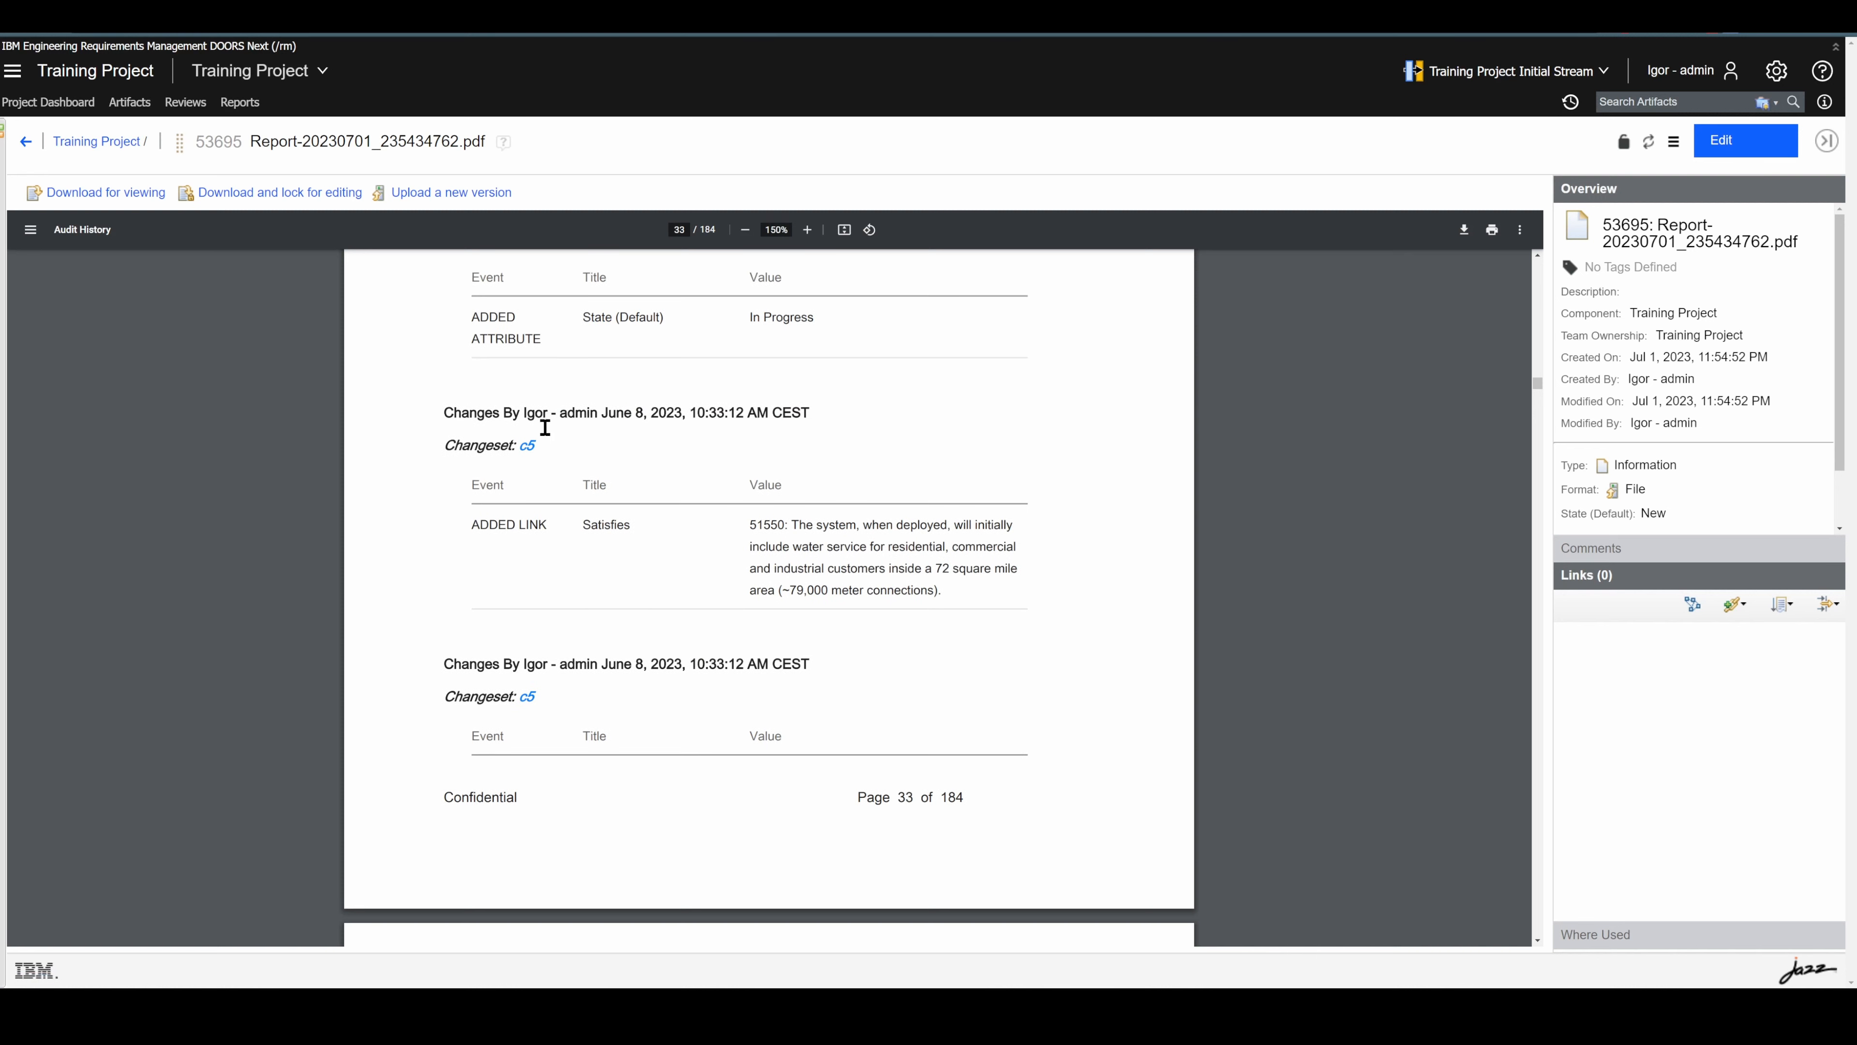
- Inspect the Satisfies and Link To link additions in artifact 51550's history, highlighting the IDs of the linked artifacts
{"action": "scroll", "coordinate": [555, 548], "scroll_direction": "down", "scroll_amount": 1}
{"action": "left_click_drag", "start_coordinate": [630, 532], "coordinate": [582, 530]}
{"action": "left_click", "coordinate": [680, 560]}
{"action": "left_click_drag", "start_coordinate": [796, 524], "coordinate": [745, 527]}
{"action": "scroll", "coordinate": [784, 541], "scroll_direction": "down", "scroll_amount": 3}
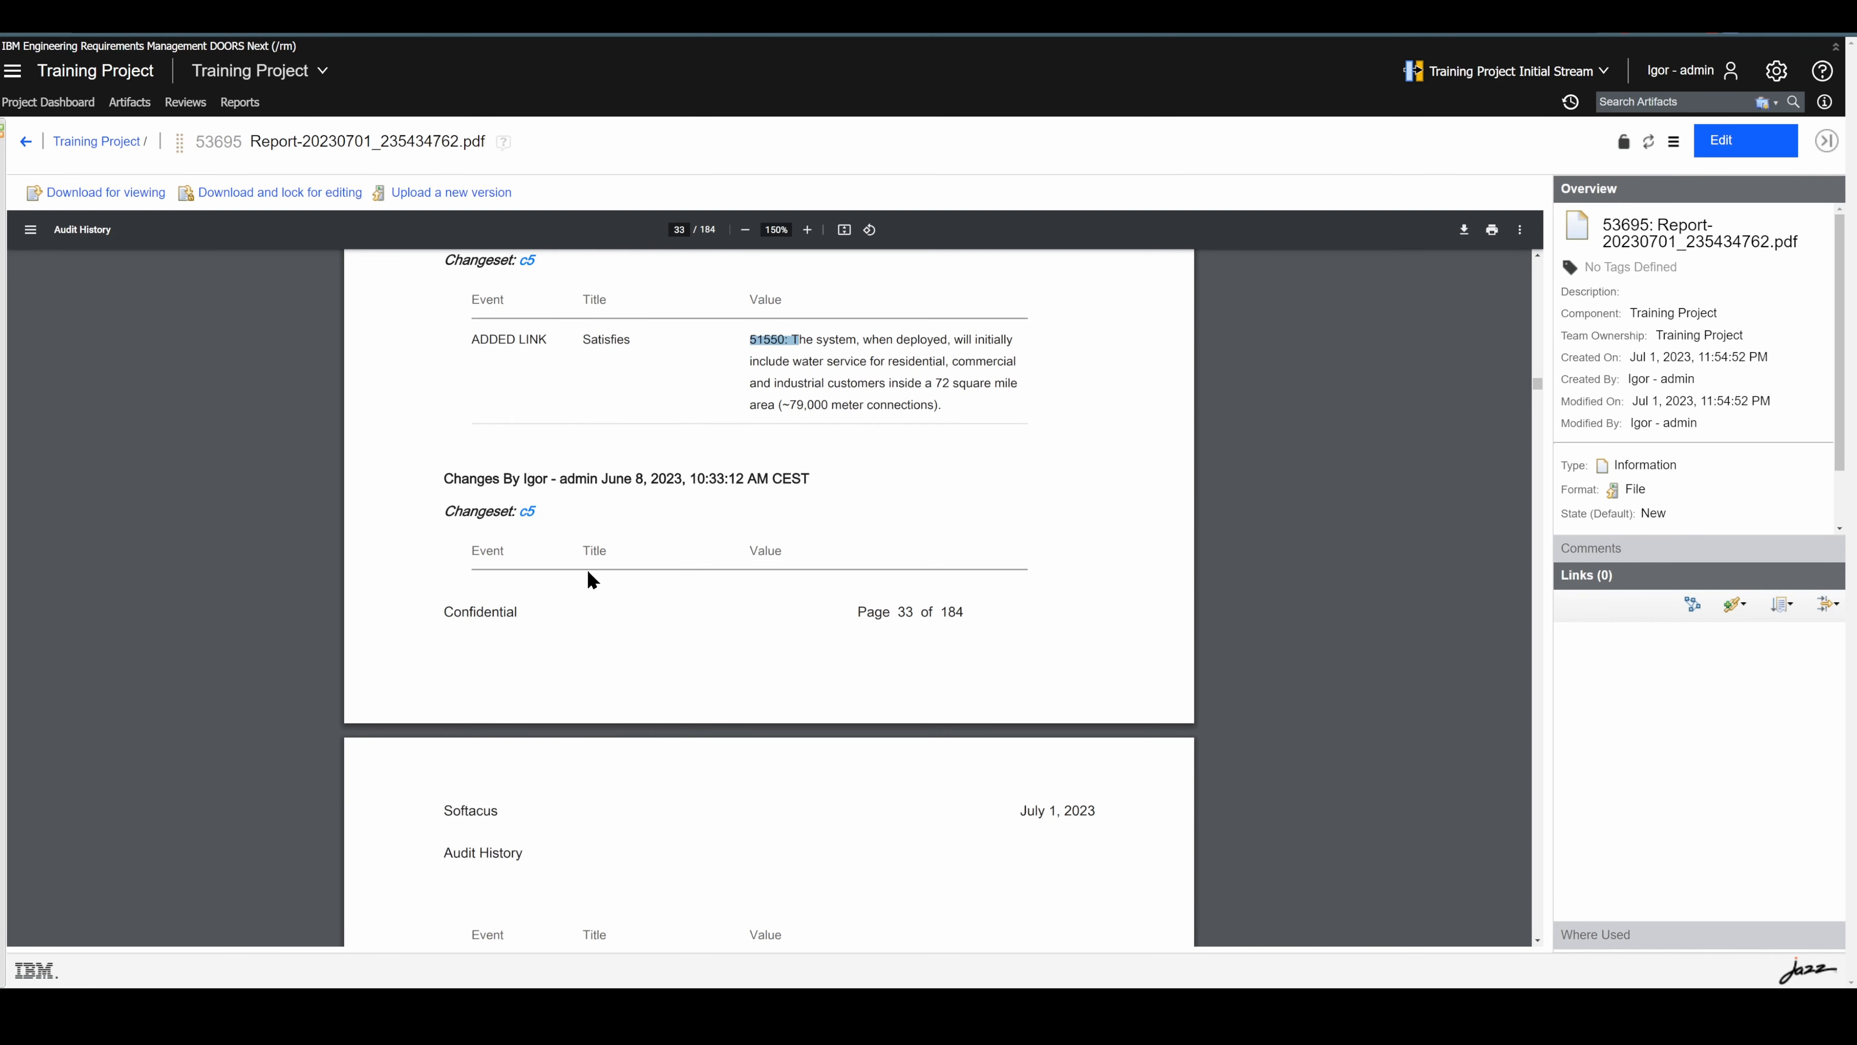
{"action": "scroll", "coordinate": [603, 519], "scroll_direction": "down", "scroll_amount": 6}
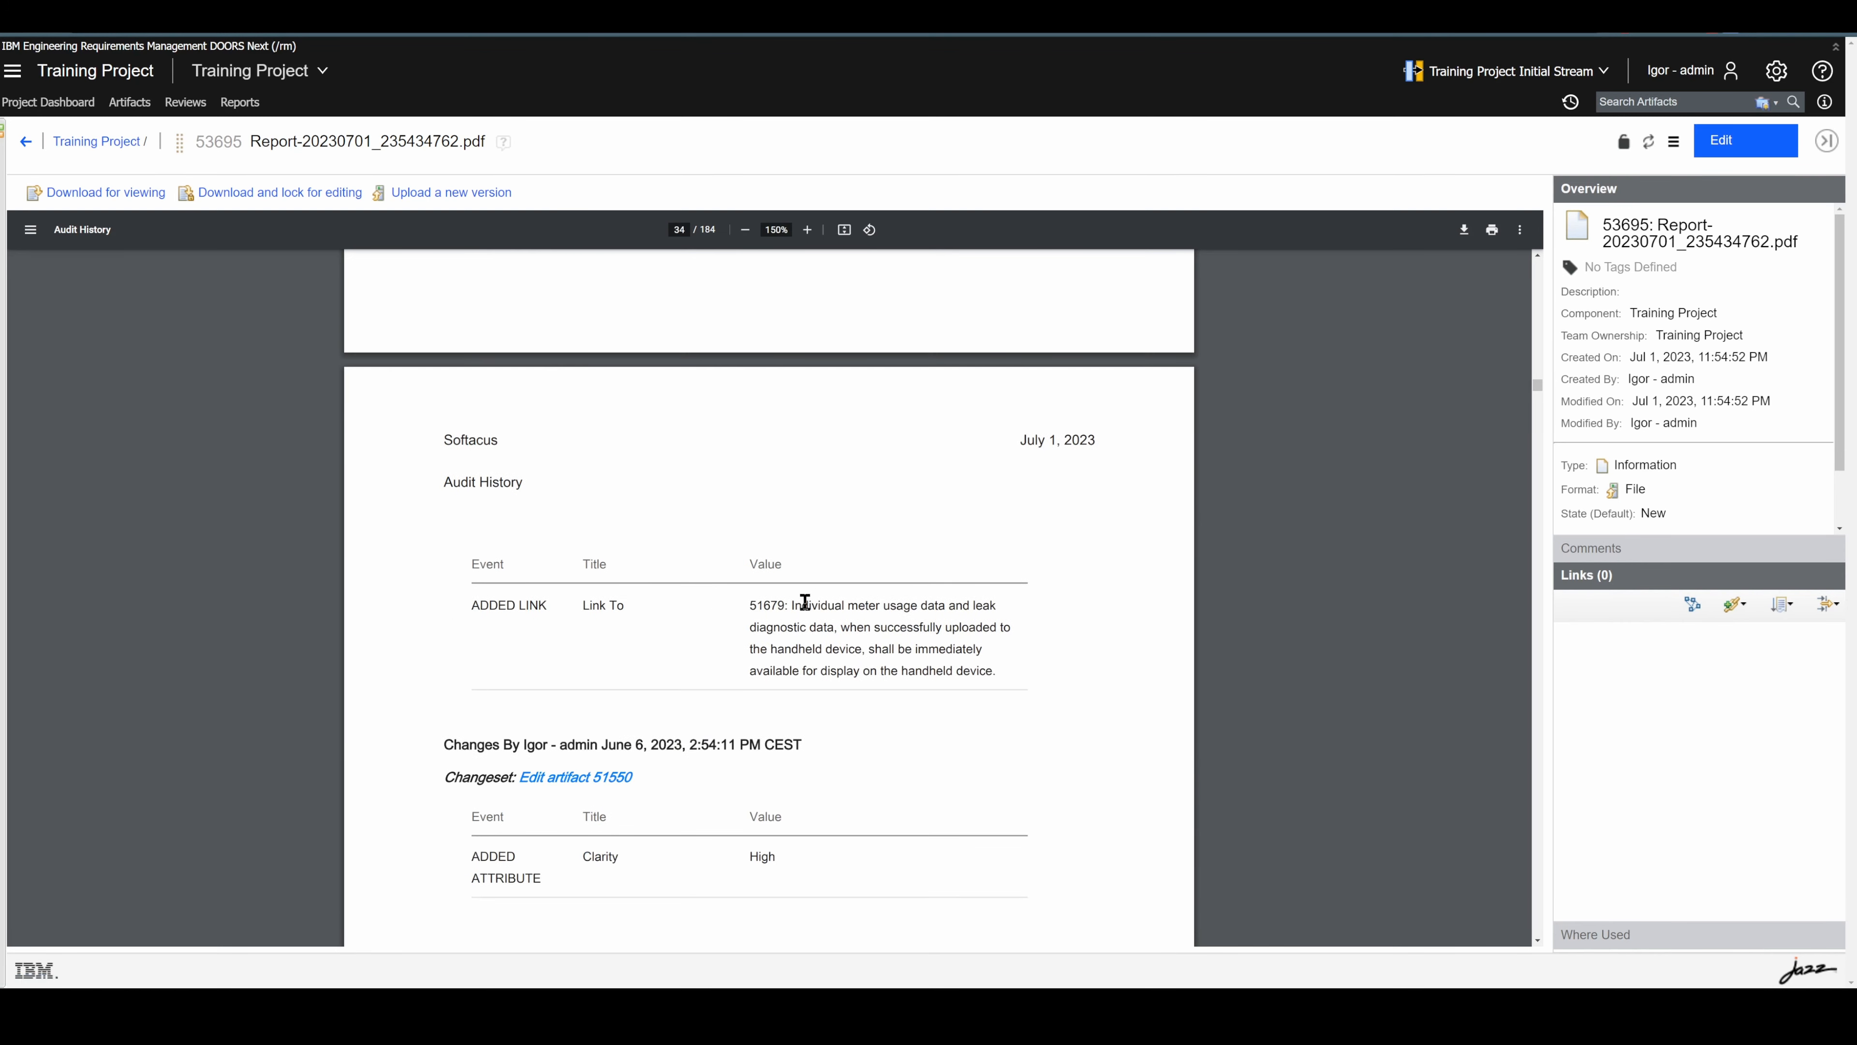
{"action": "left_click_drag", "start_coordinate": [794, 606], "coordinate": [746, 606]}
{"action": "left_click", "coordinate": [901, 624]}
- Review the Clarity, Priority and Need attribute additions in artifact 51550's history
{"action": "scroll", "coordinate": [819, 616], "scroll_direction": "down", "scroll_amount": 3}
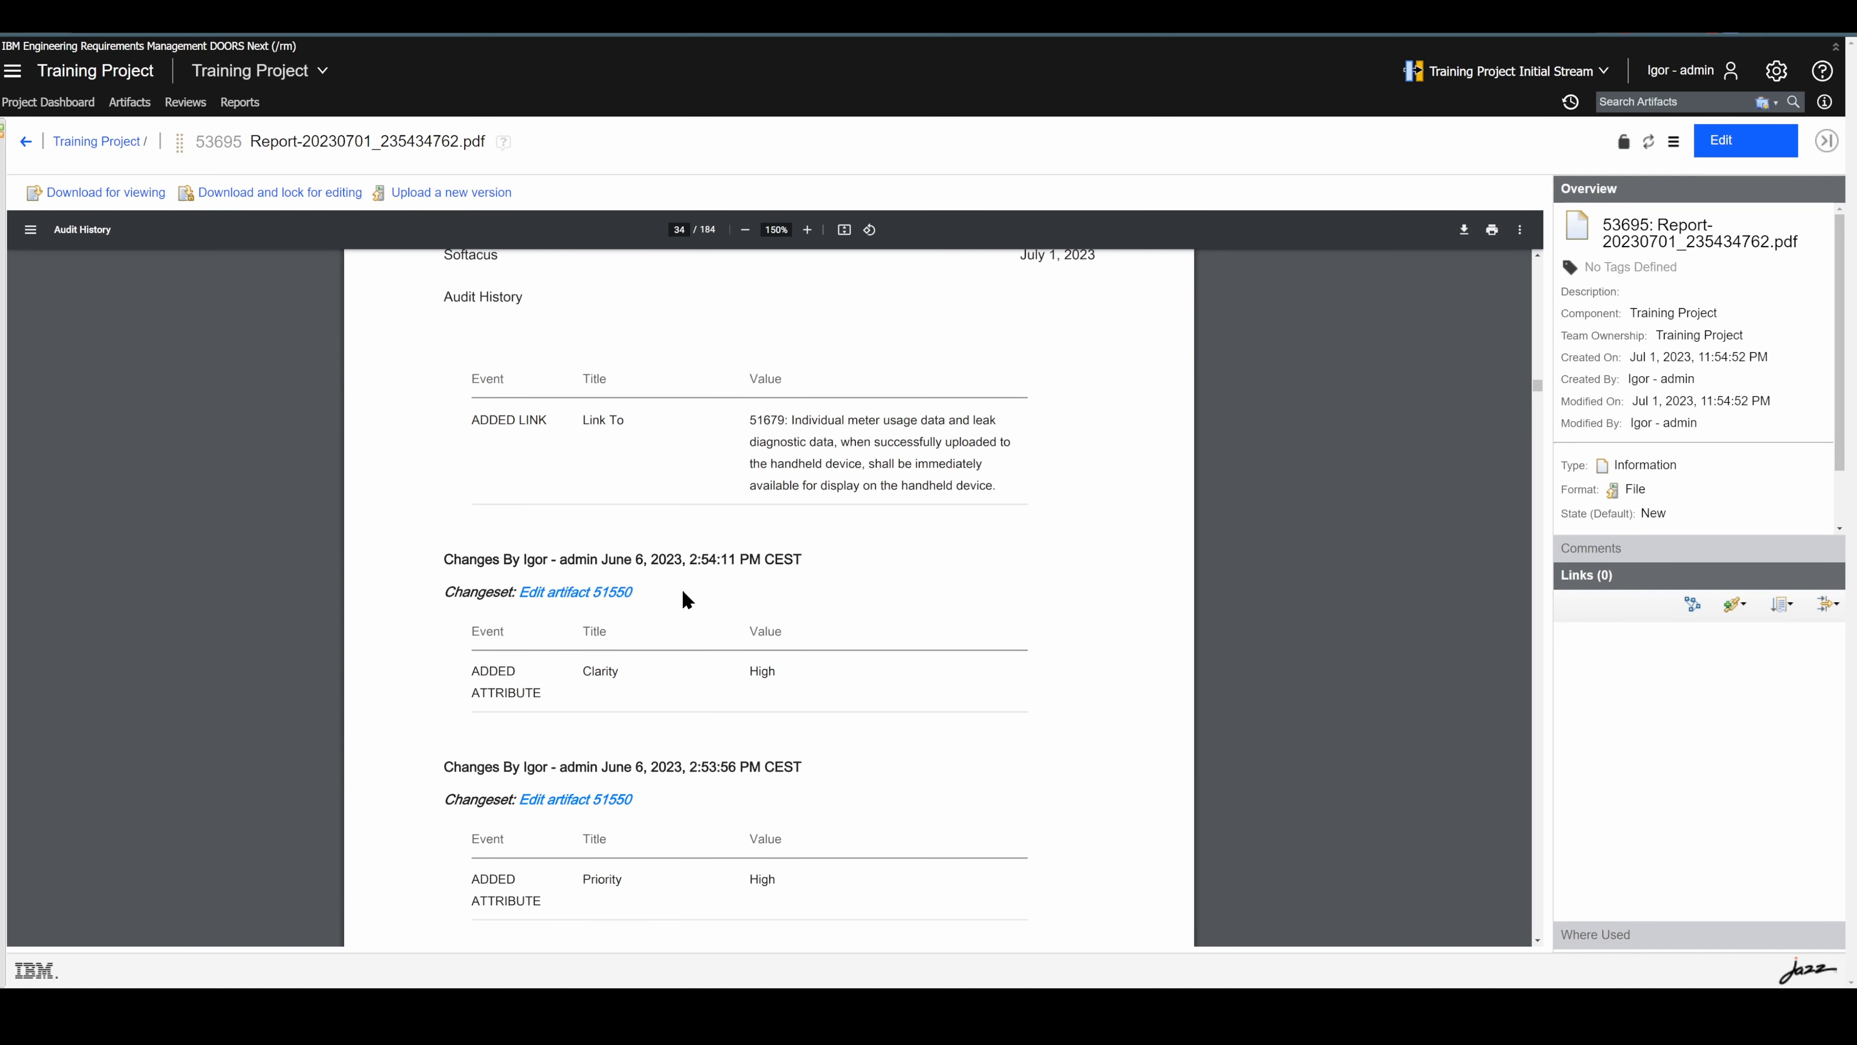
{"action": "scroll", "coordinate": [658, 589], "scroll_direction": "down", "scroll_amount": 2}
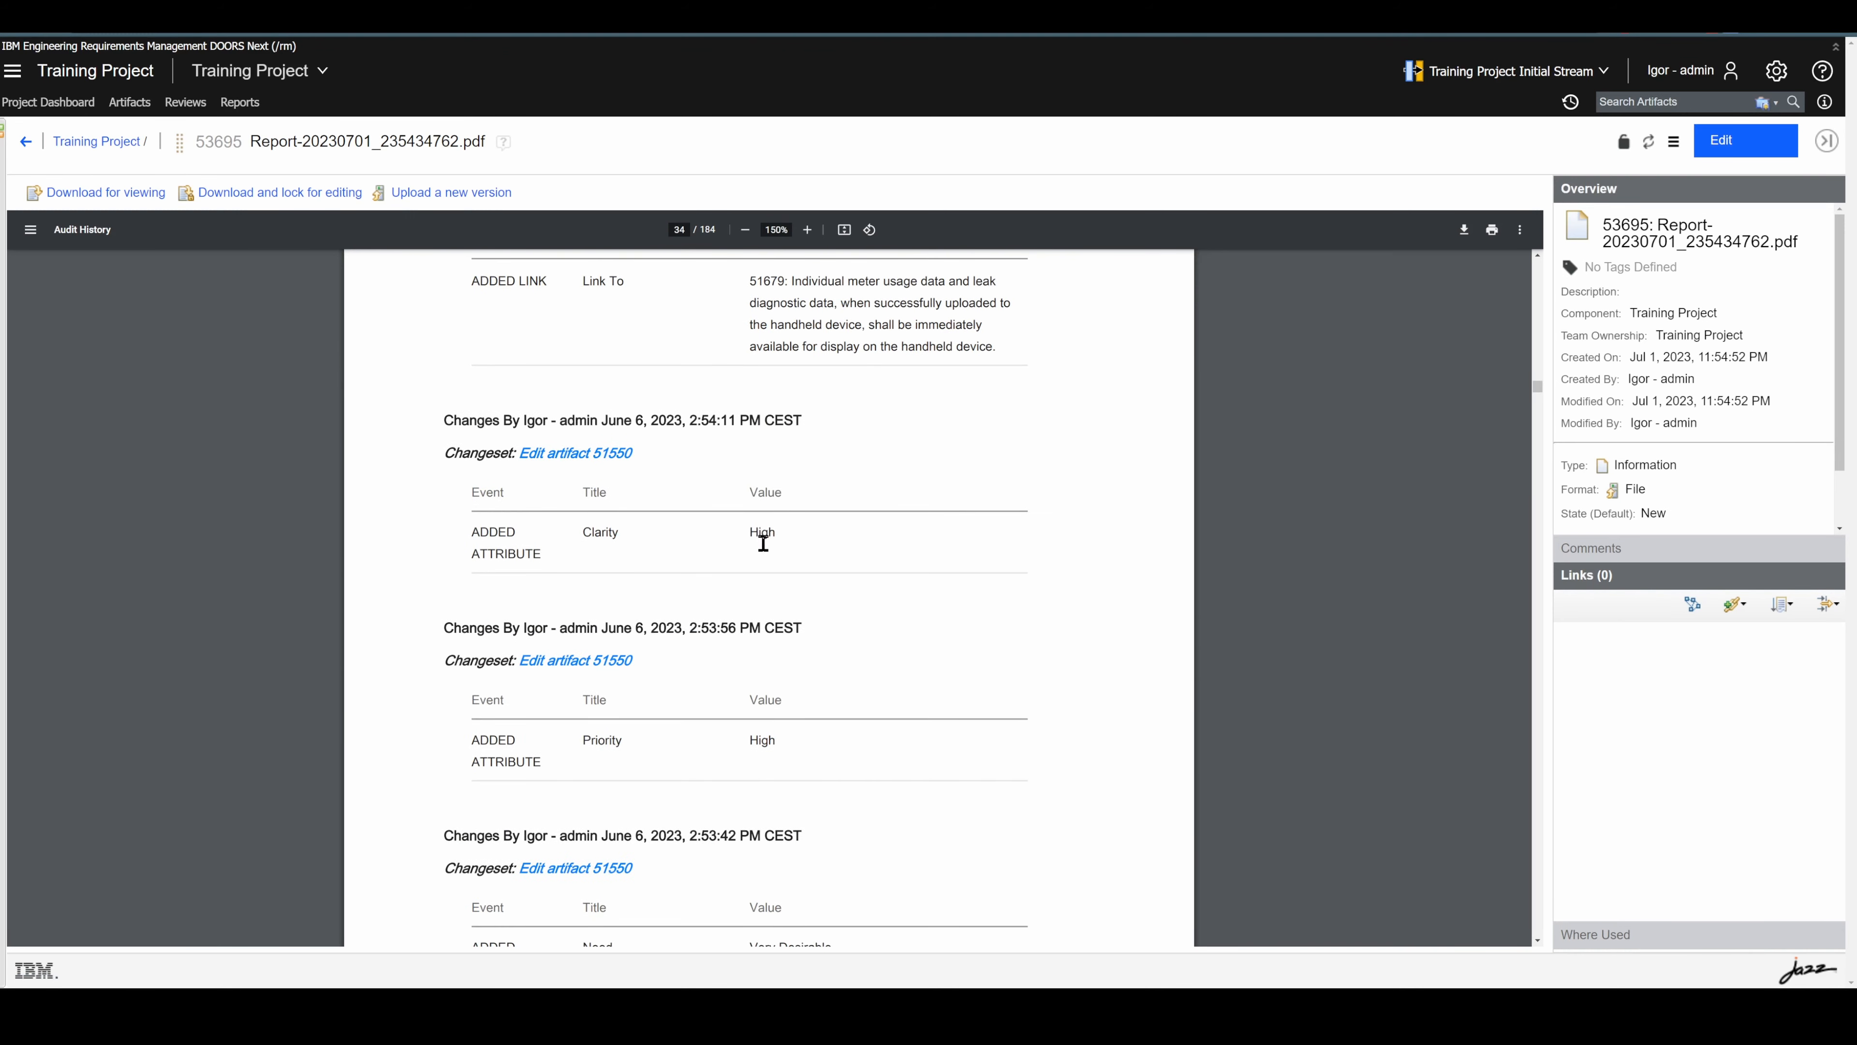
{"action": "scroll", "coordinate": [648, 611], "scroll_direction": "down", "scroll_amount": 2}
{"action": "scroll", "coordinate": [767, 602], "scroll_direction": "down", "scroll_amount": 2}
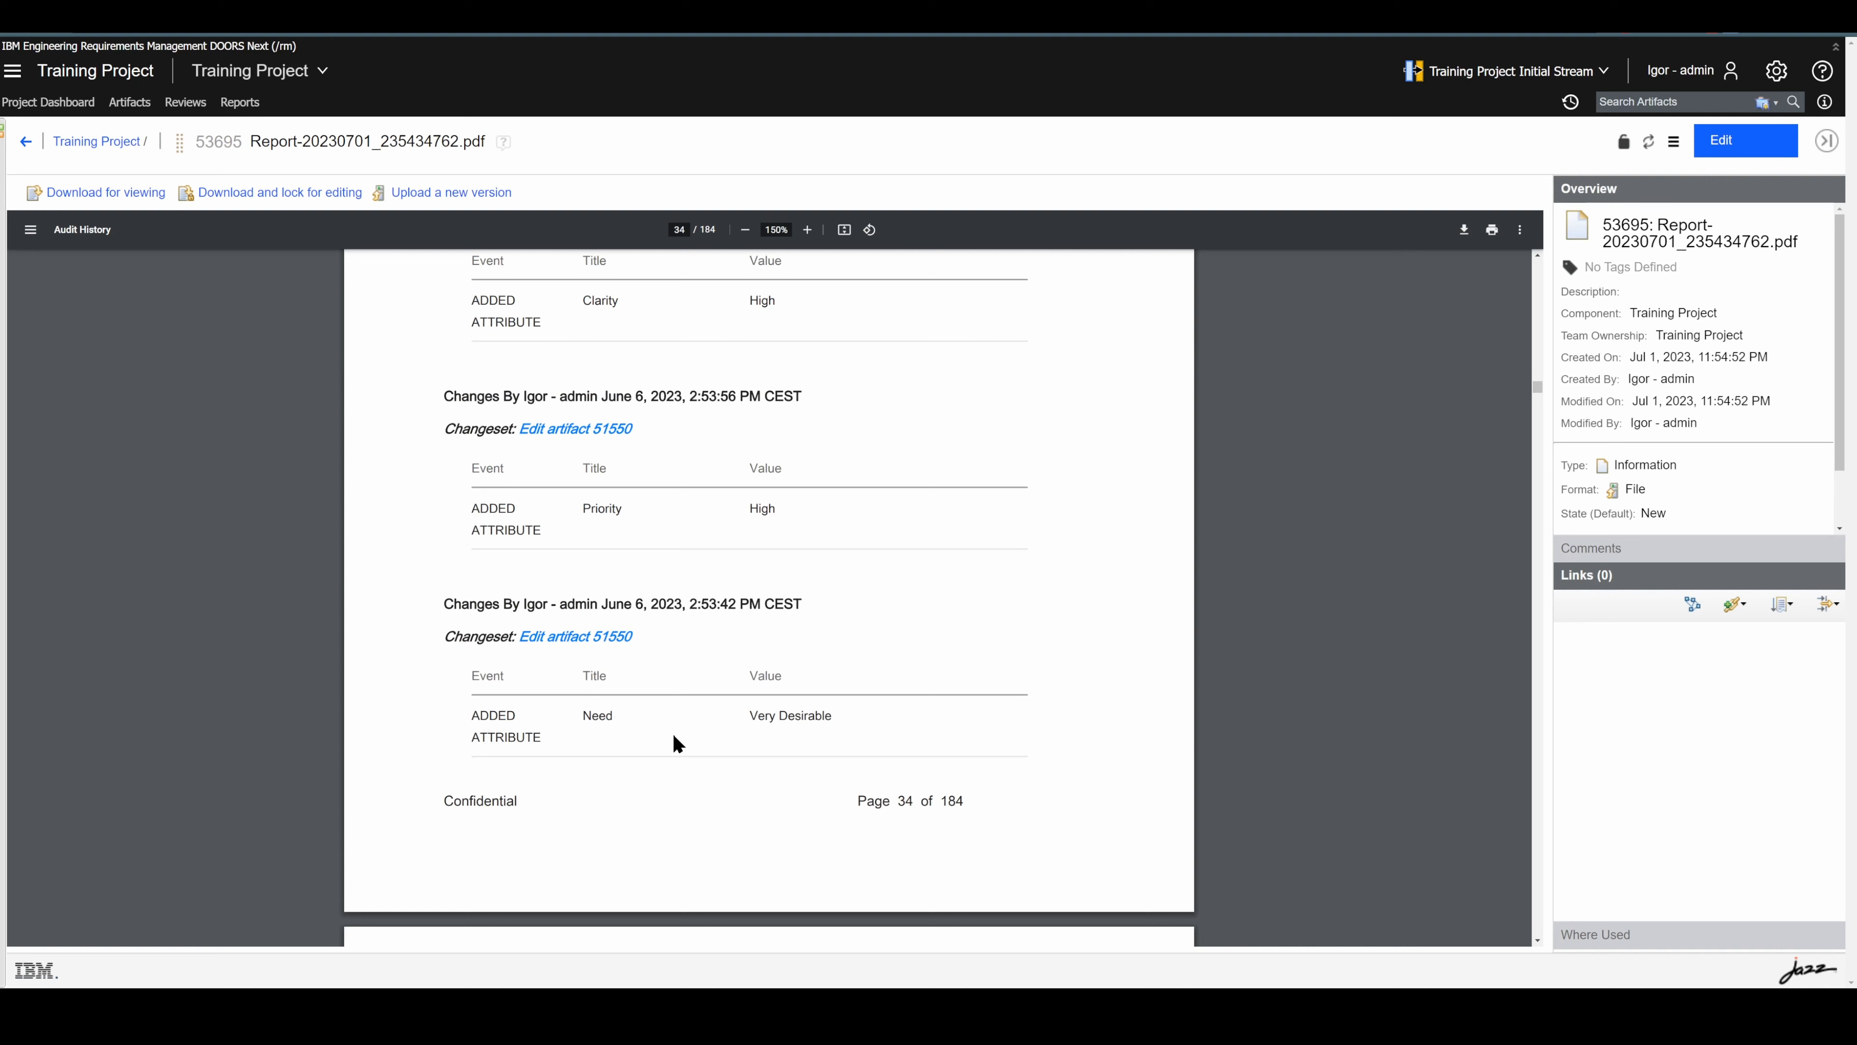
{"action": "scroll", "coordinate": [731, 732], "scroll_direction": "down", "scroll_amount": 1}
- Examine artifact 51550's Apply template changeset table and skim the audit entries of the artifacts that follow
{"action": "scroll", "coordinate": [857, 688], "scroll_direction": "down", "scroll_amount": 7}
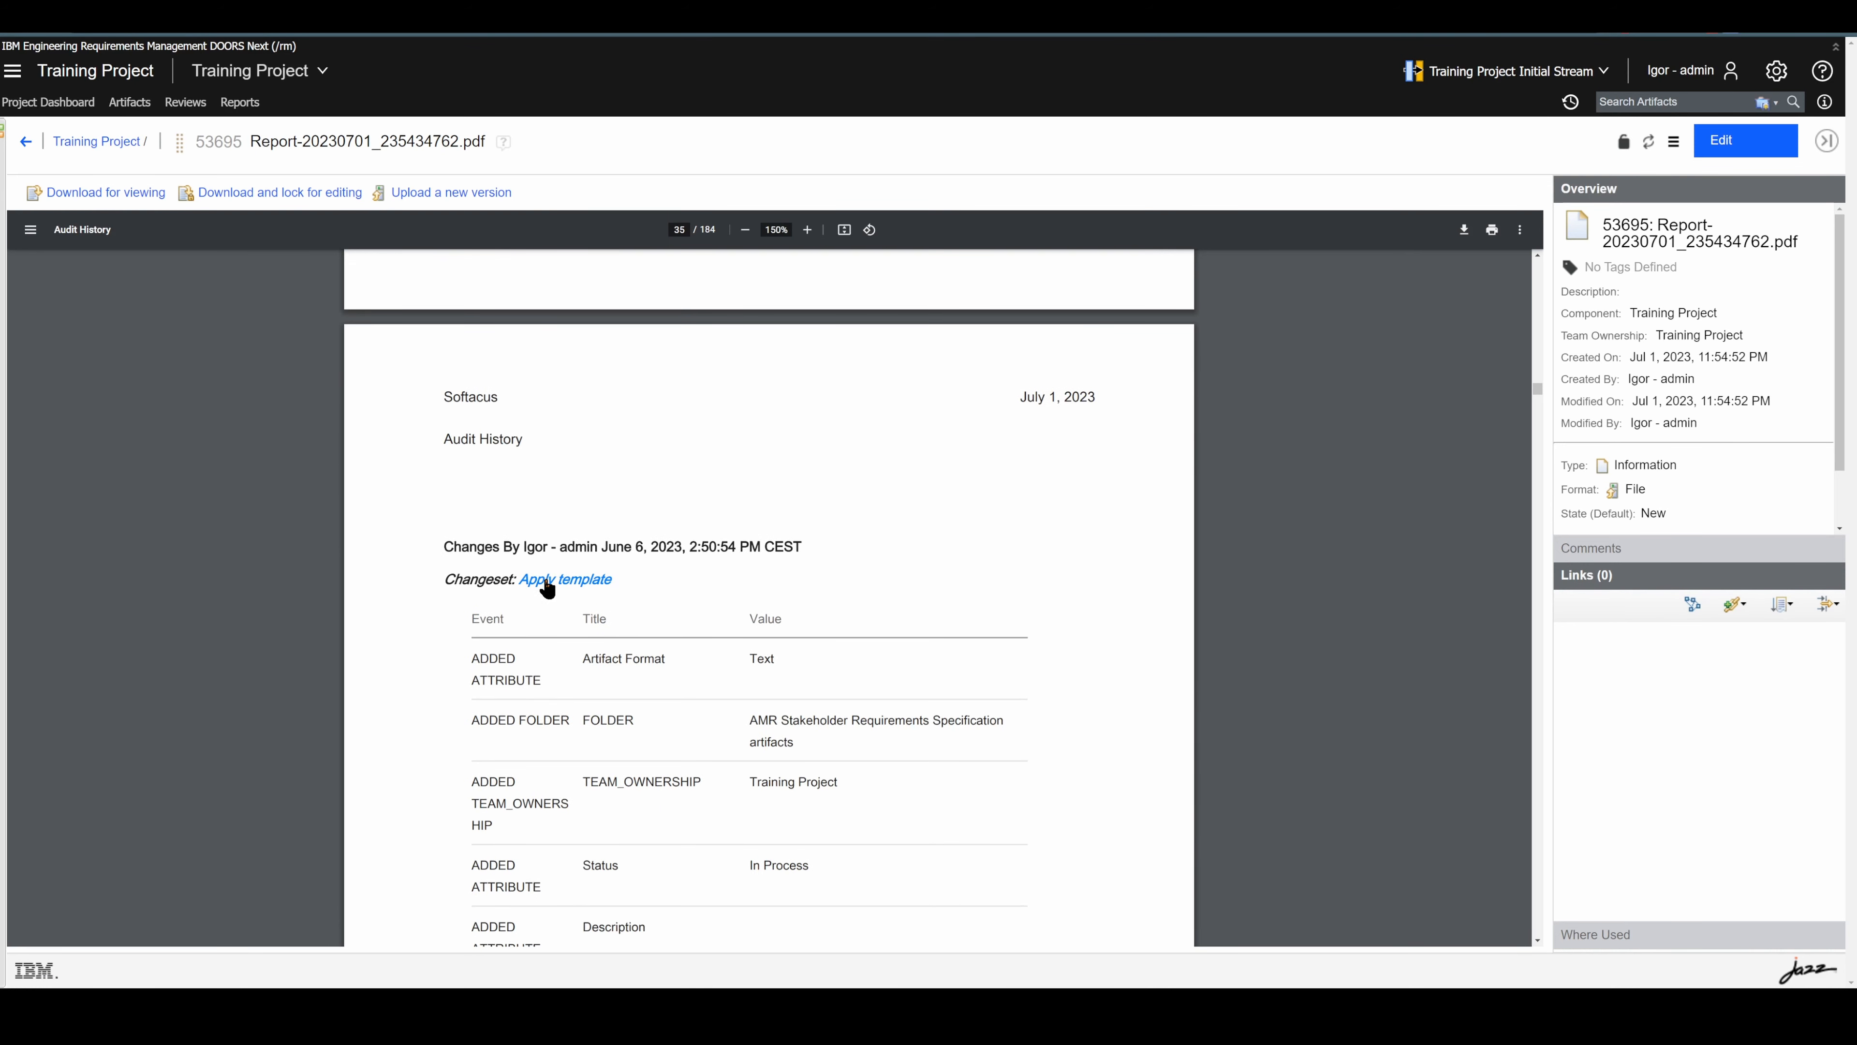
{"action": "scroll", "coordinate": [737, 578], "scroll_direction": "down", "scroll_amount": 2}
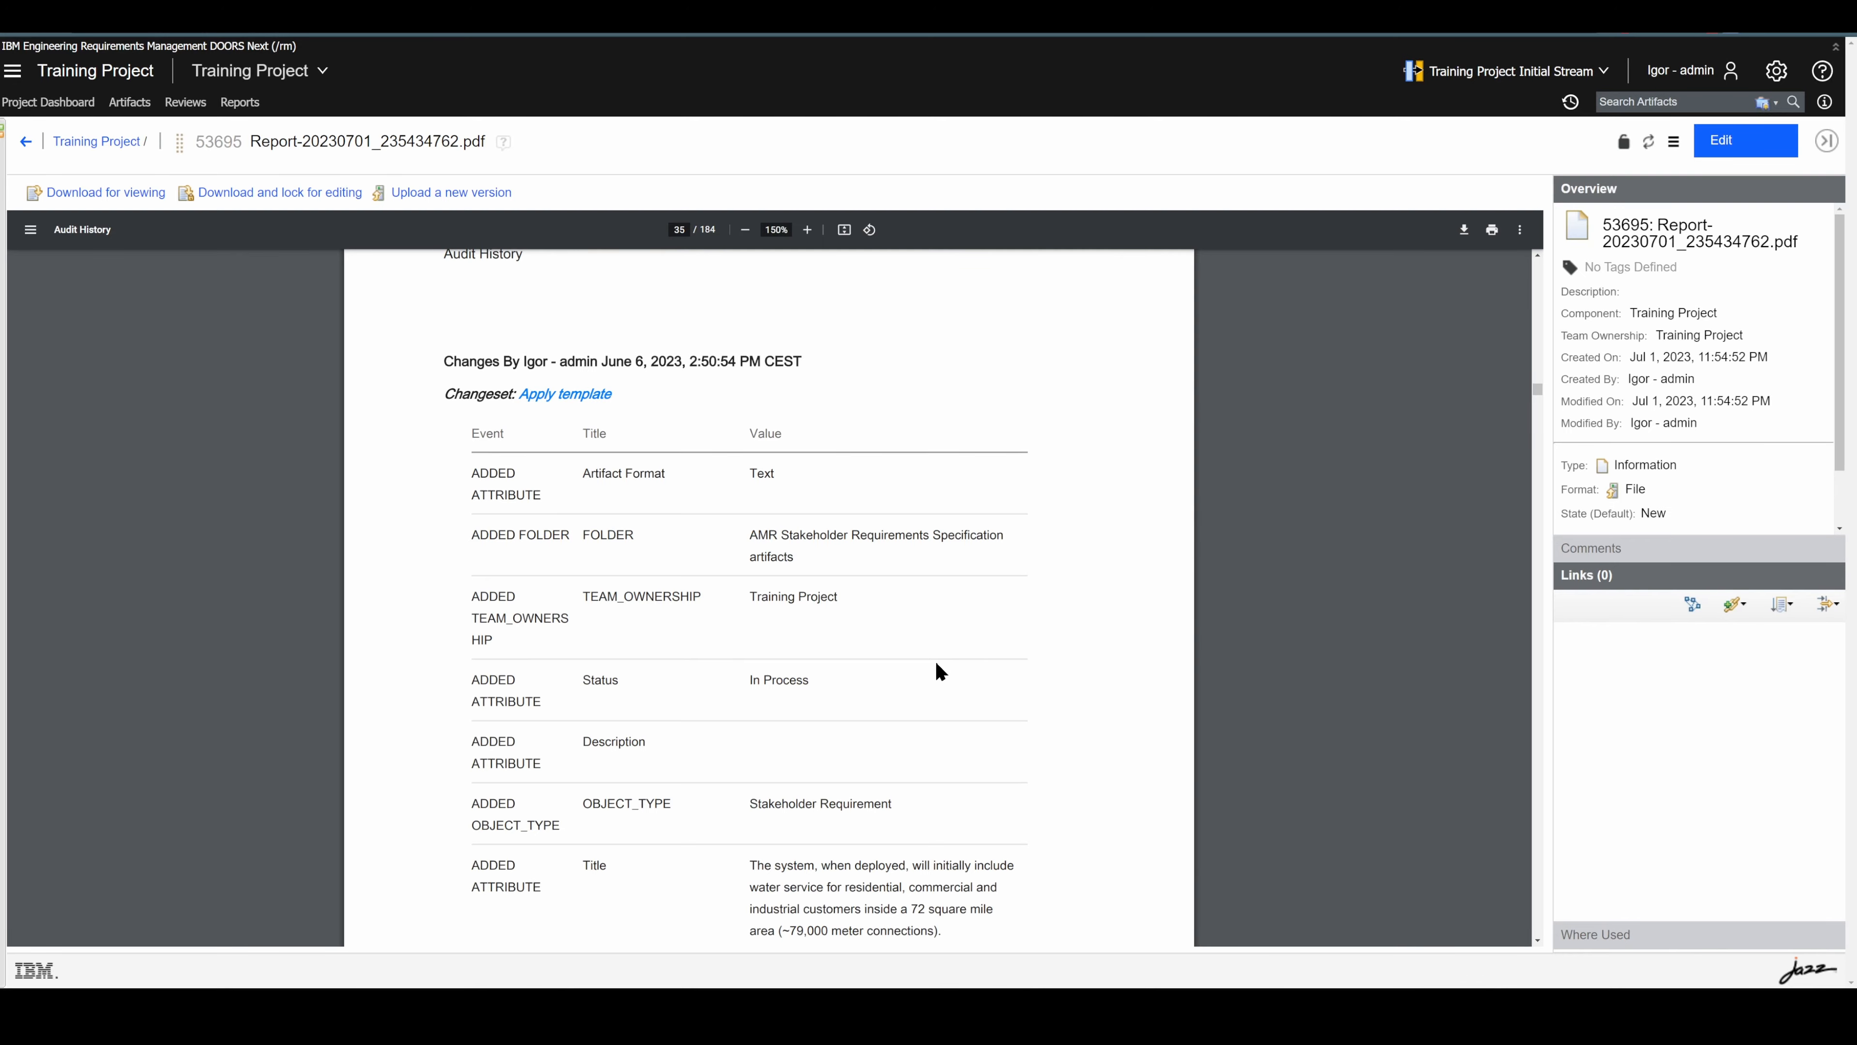
{"action": "scroll", "coordinate": [719, 556], "scroll_direction": "down", "scroll_amount": 15}
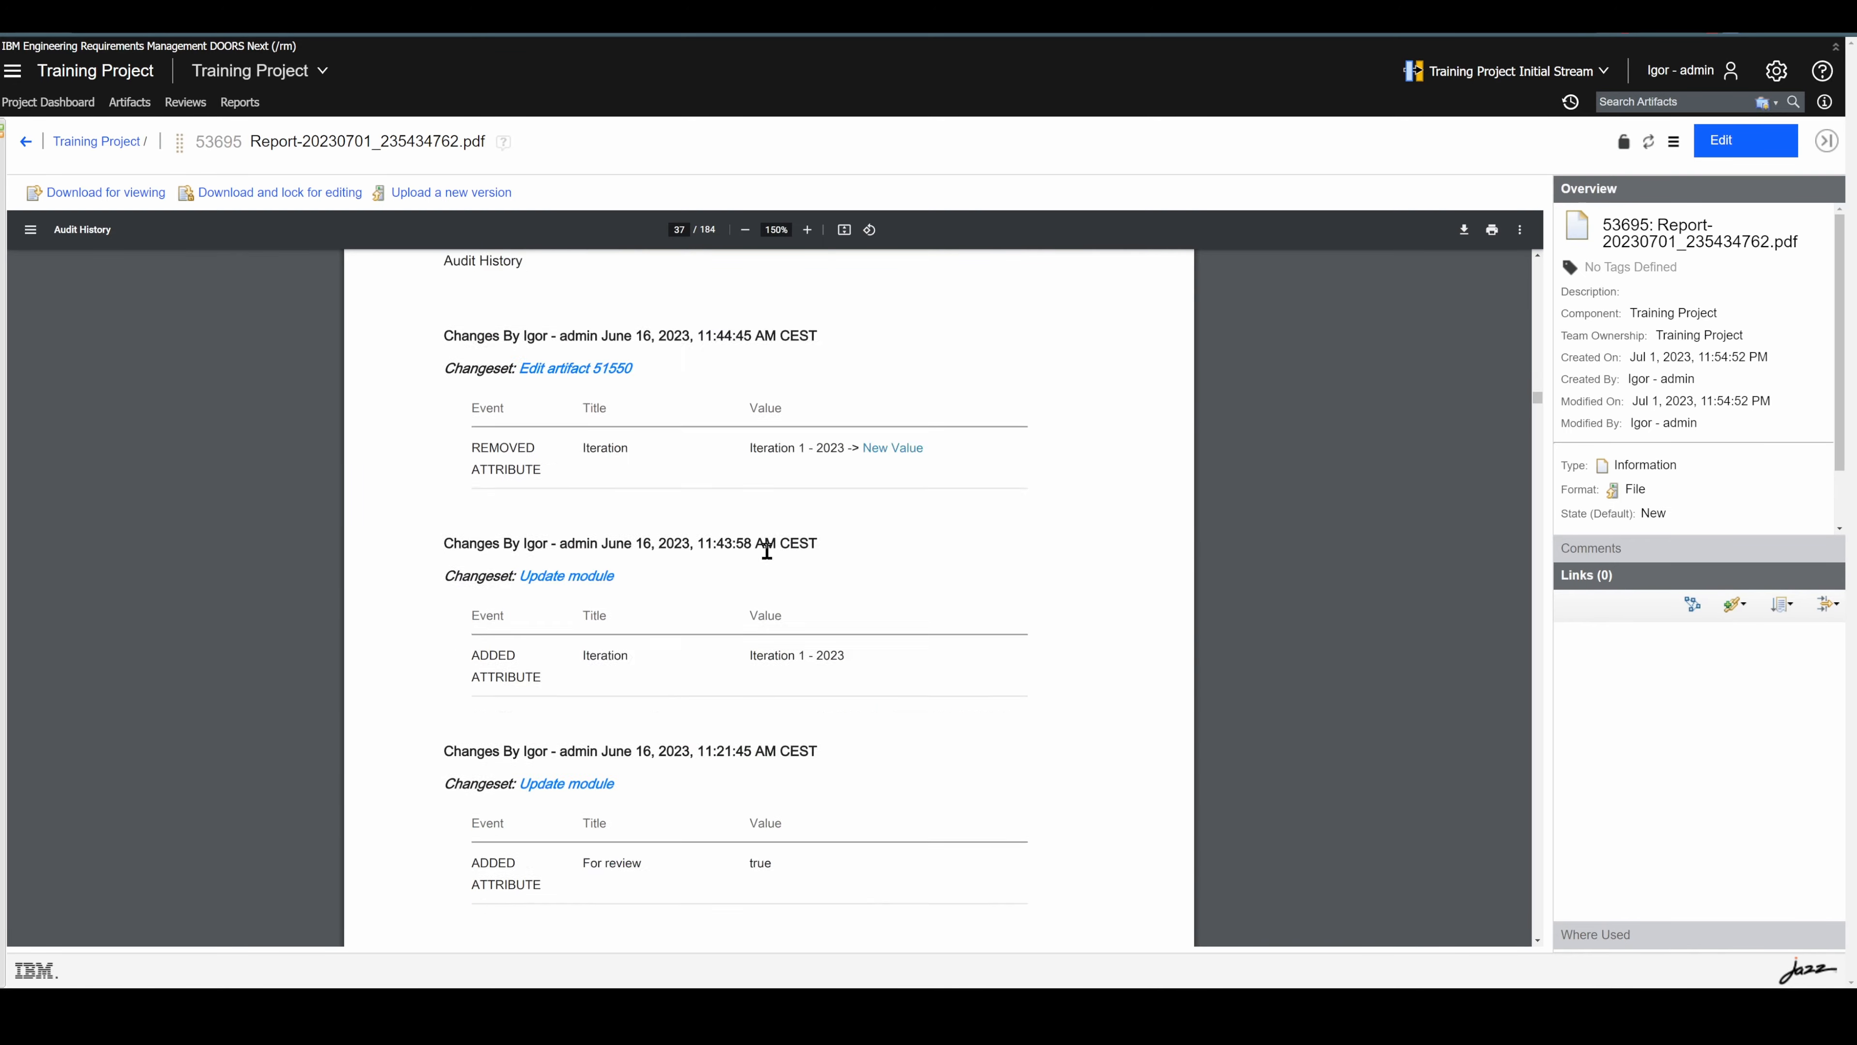
{"action": "scroll", "coordinate": [773, 540], "scroll_direction": "down", "scroll_amount": 20}
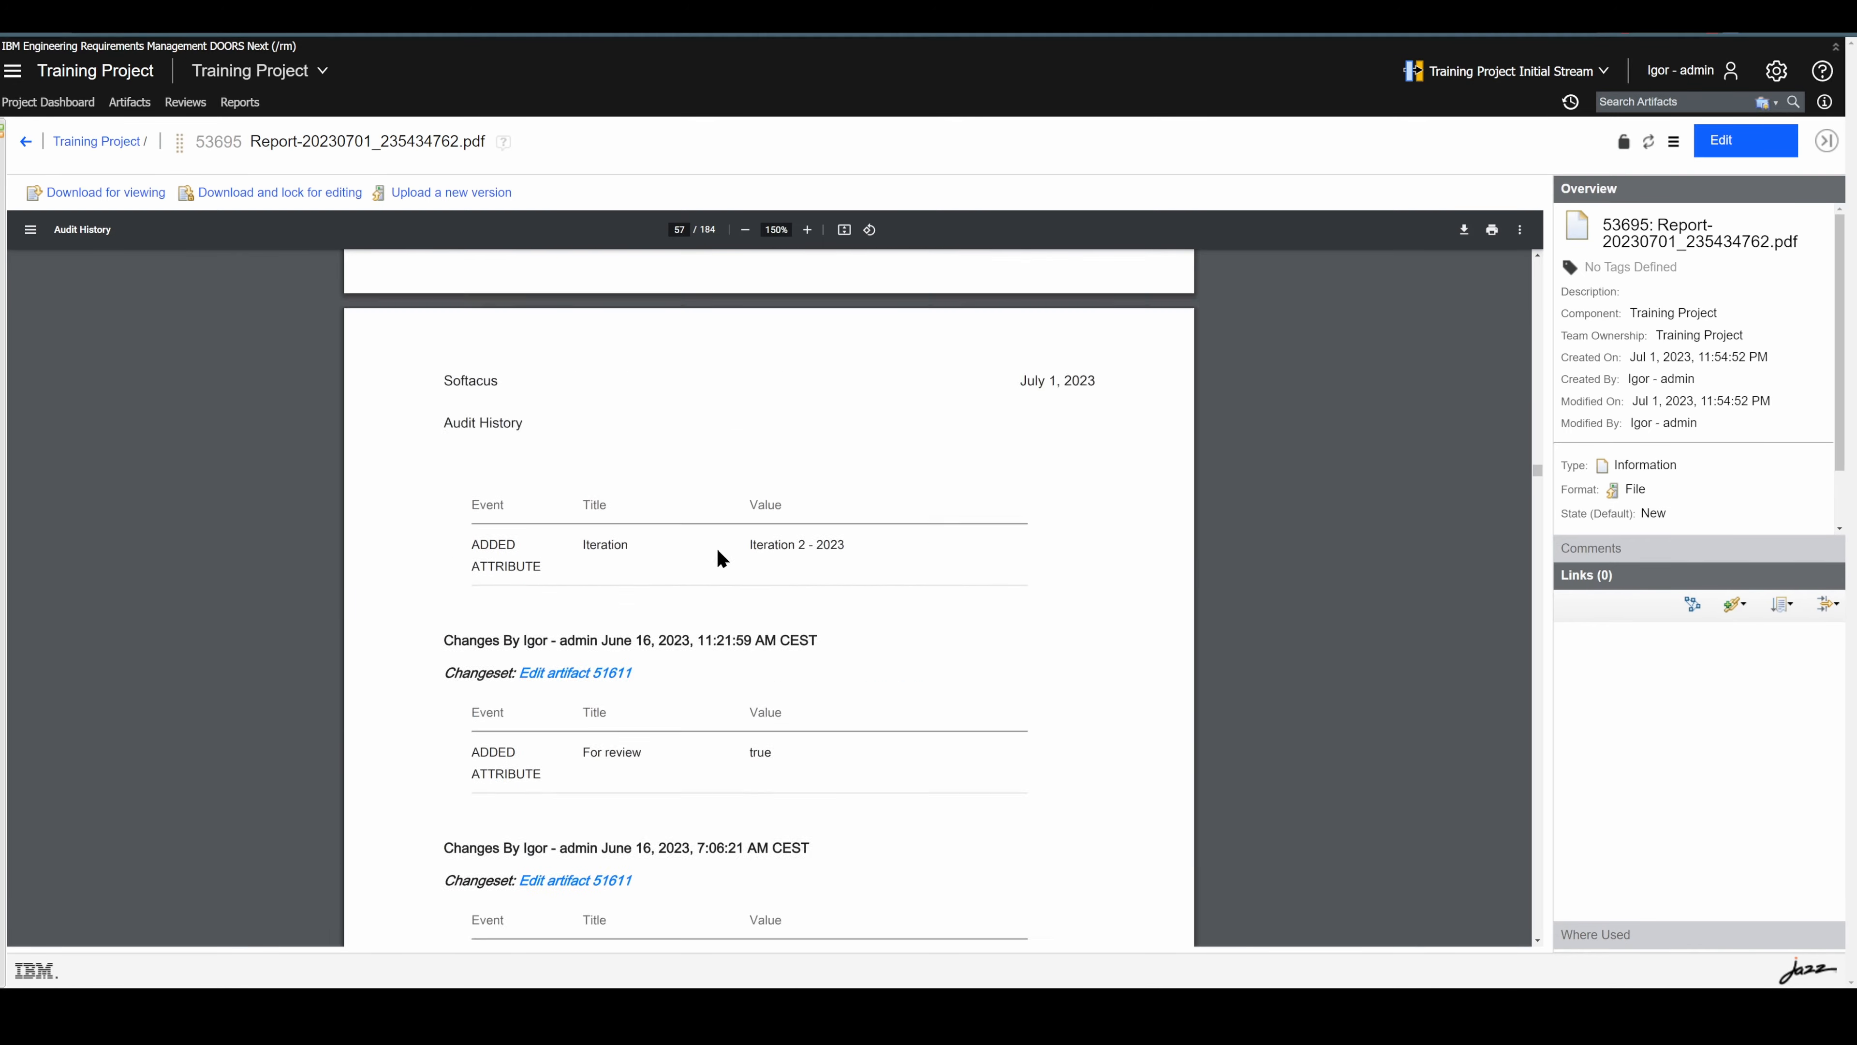
- Skim the following changesets in the Audit History report and highlight the page number in a page footer
{"action": "scroll", "coordinate": [693, 573], "scroll_direction": "down", "scroll_amount": 17}
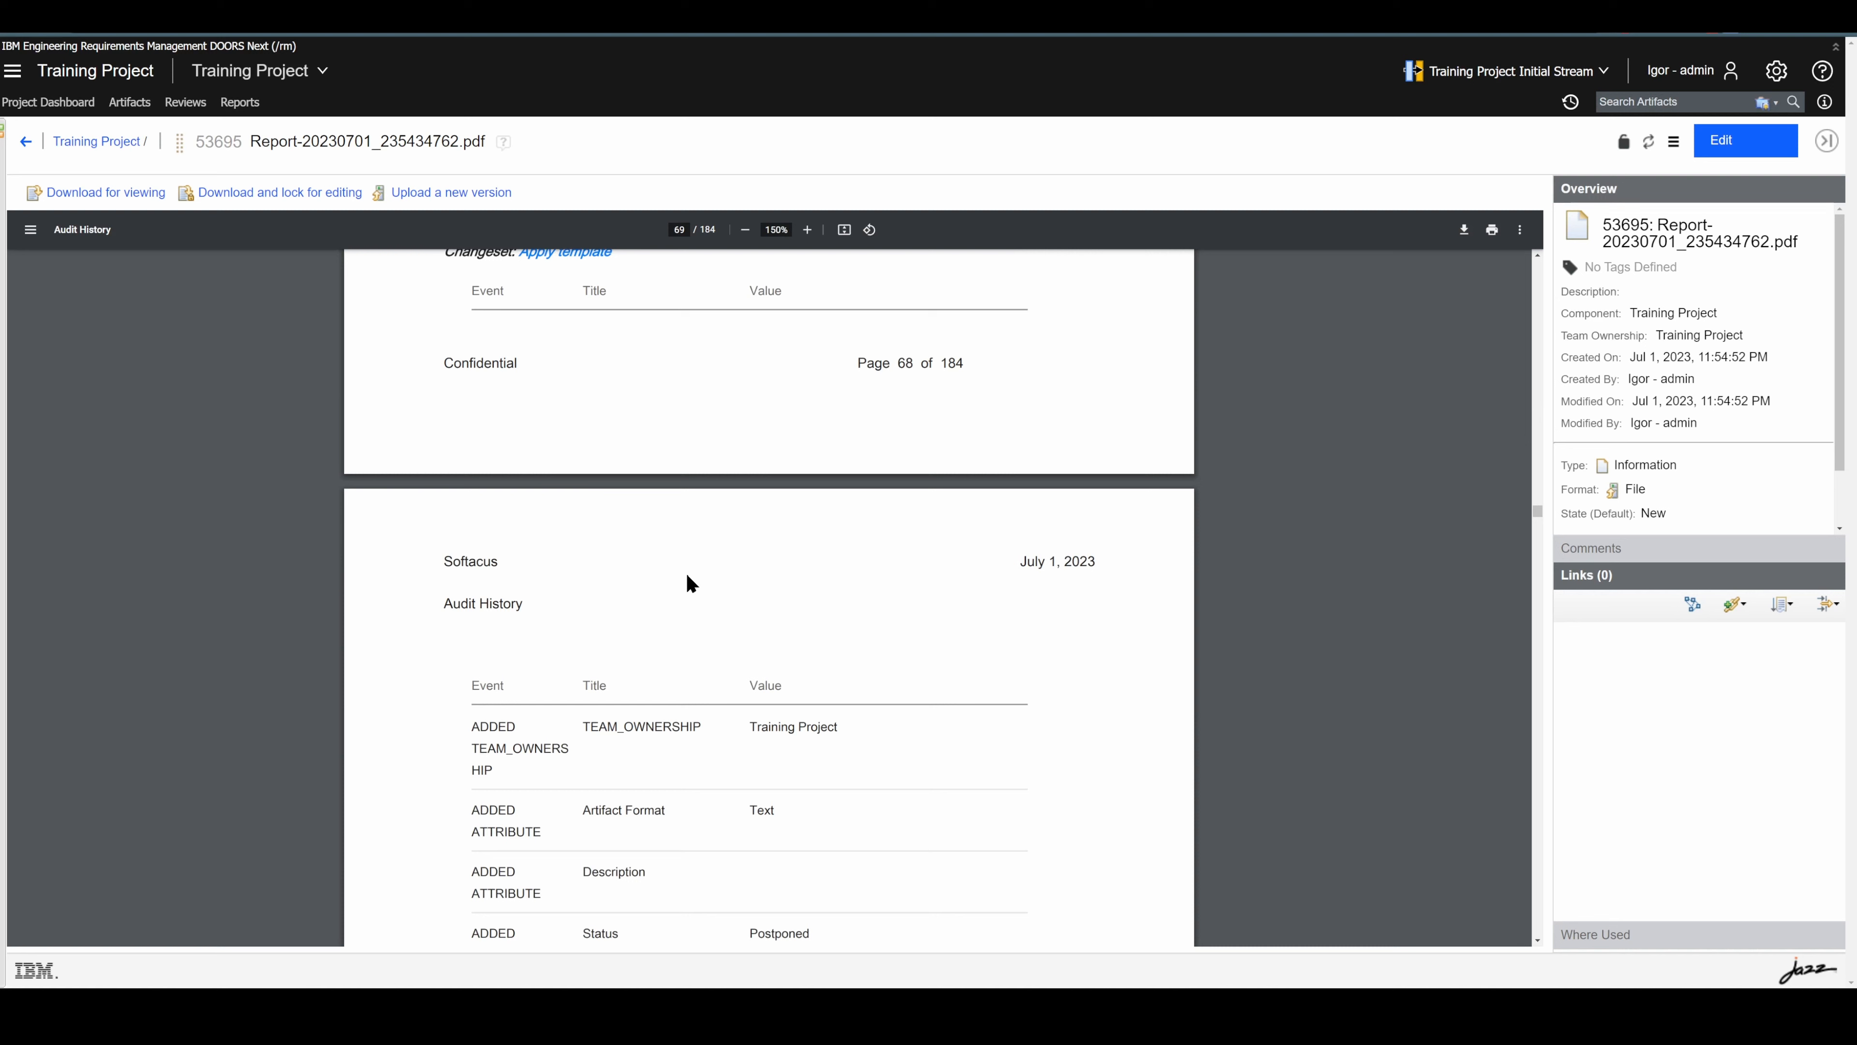
{"action": "left_click_drag", "start_coordinate": [975, 368], "coordinate": [939, 362]}
- Open the AMR Stakeholder Requirements Specification module and choose a Traceability Report for it
{"action": "left_click", "coordinate": [120, 109]}
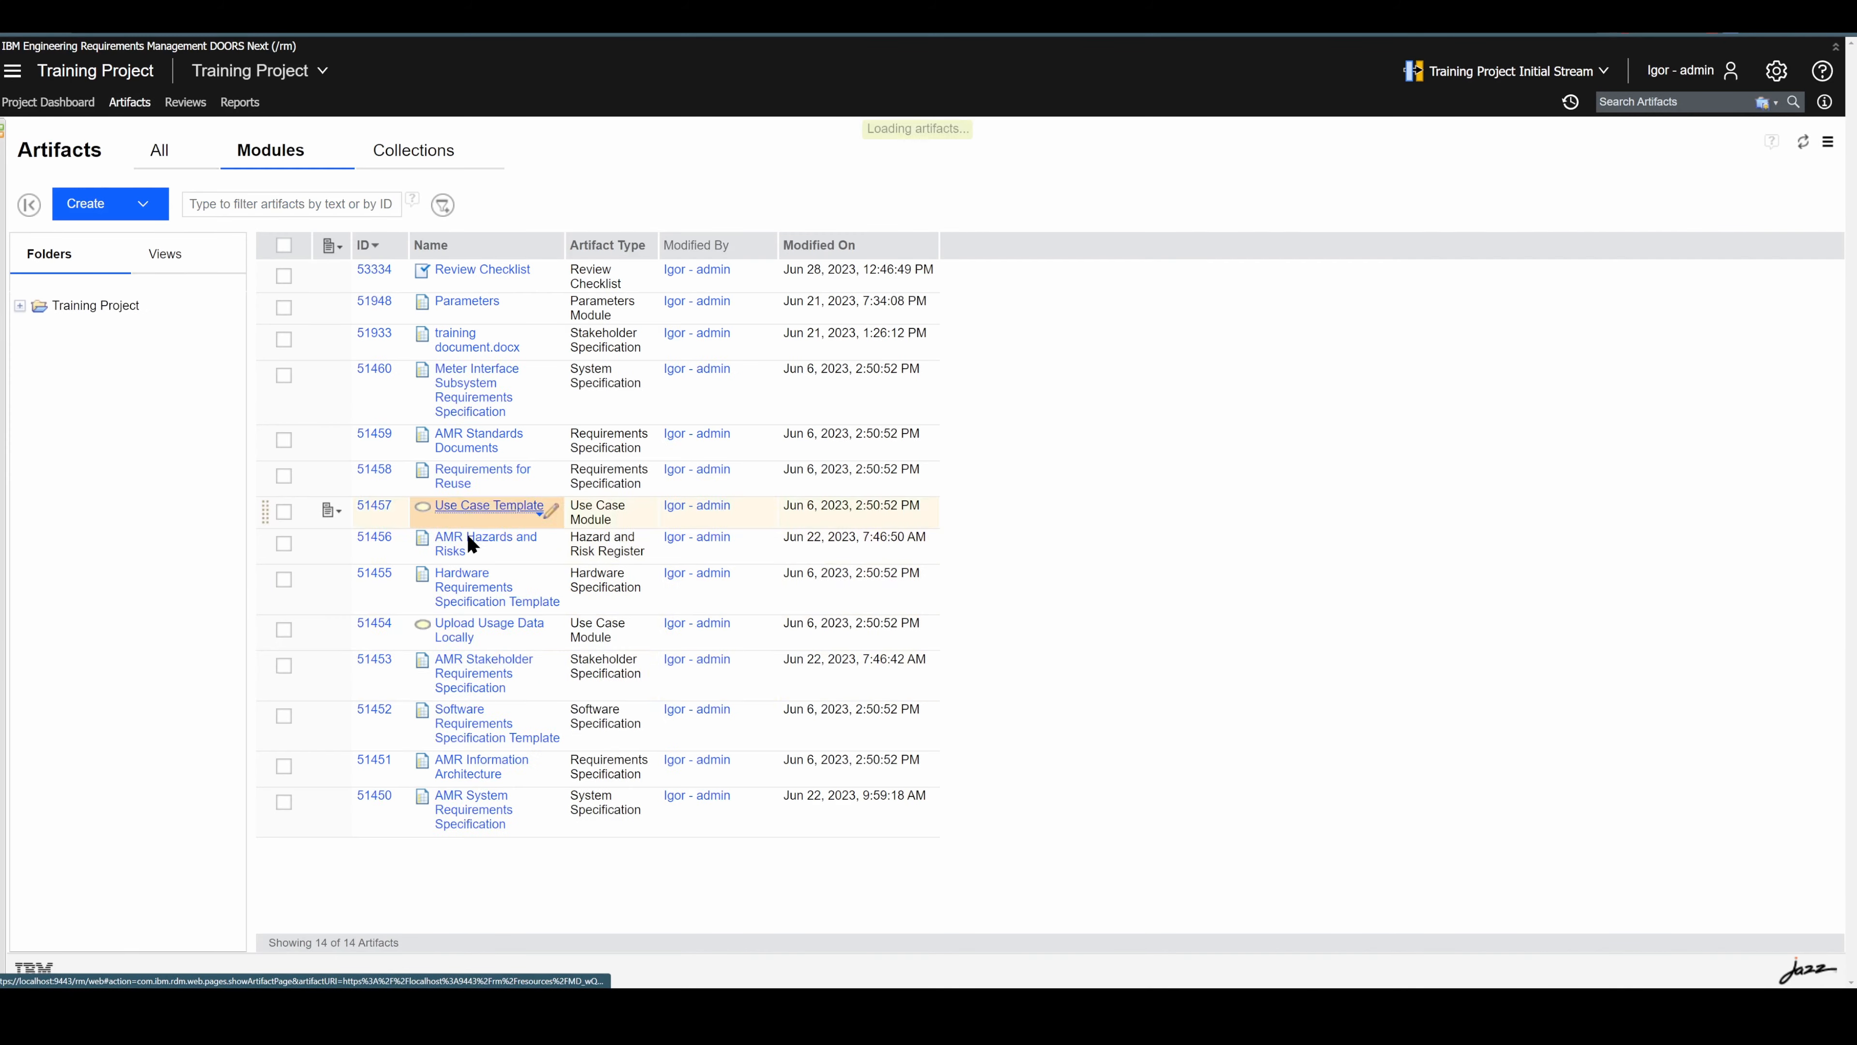
{"action": "left_click", "coordinate": [479, 688]}
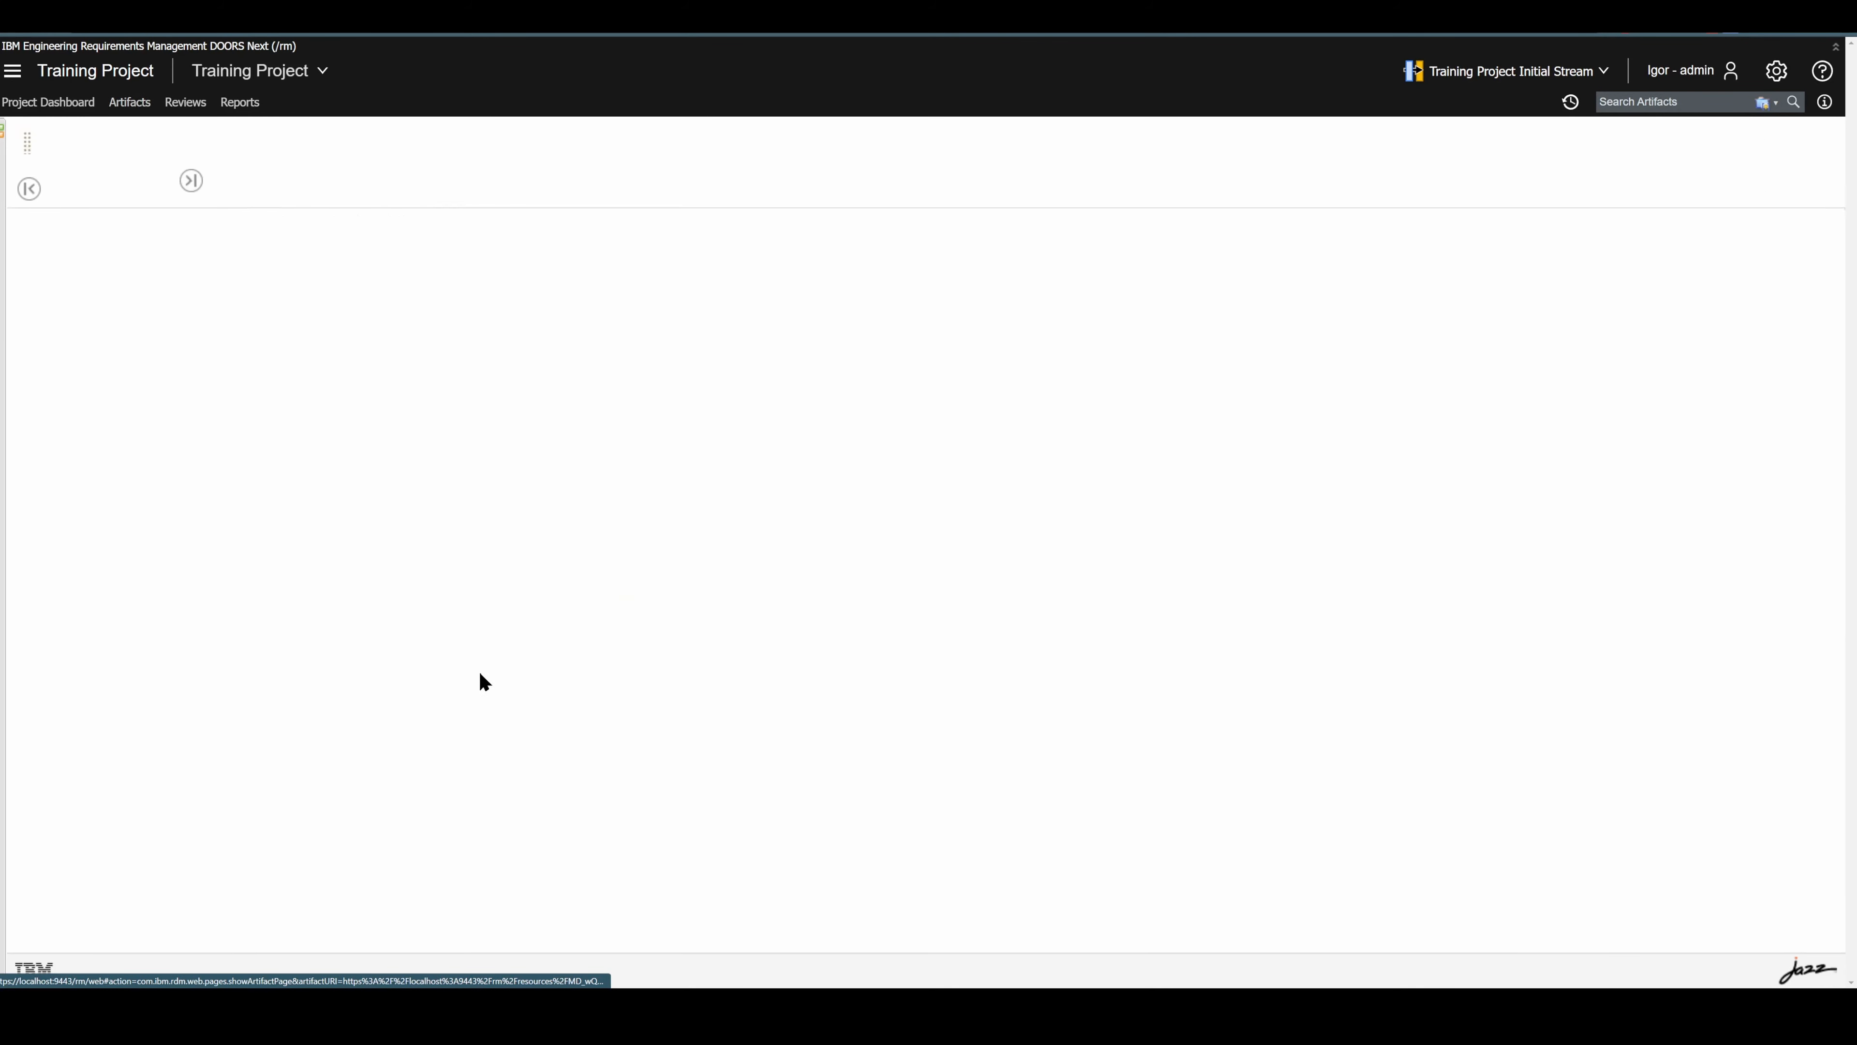
{"action": "left_click", "coordinate": [1833, 143]}
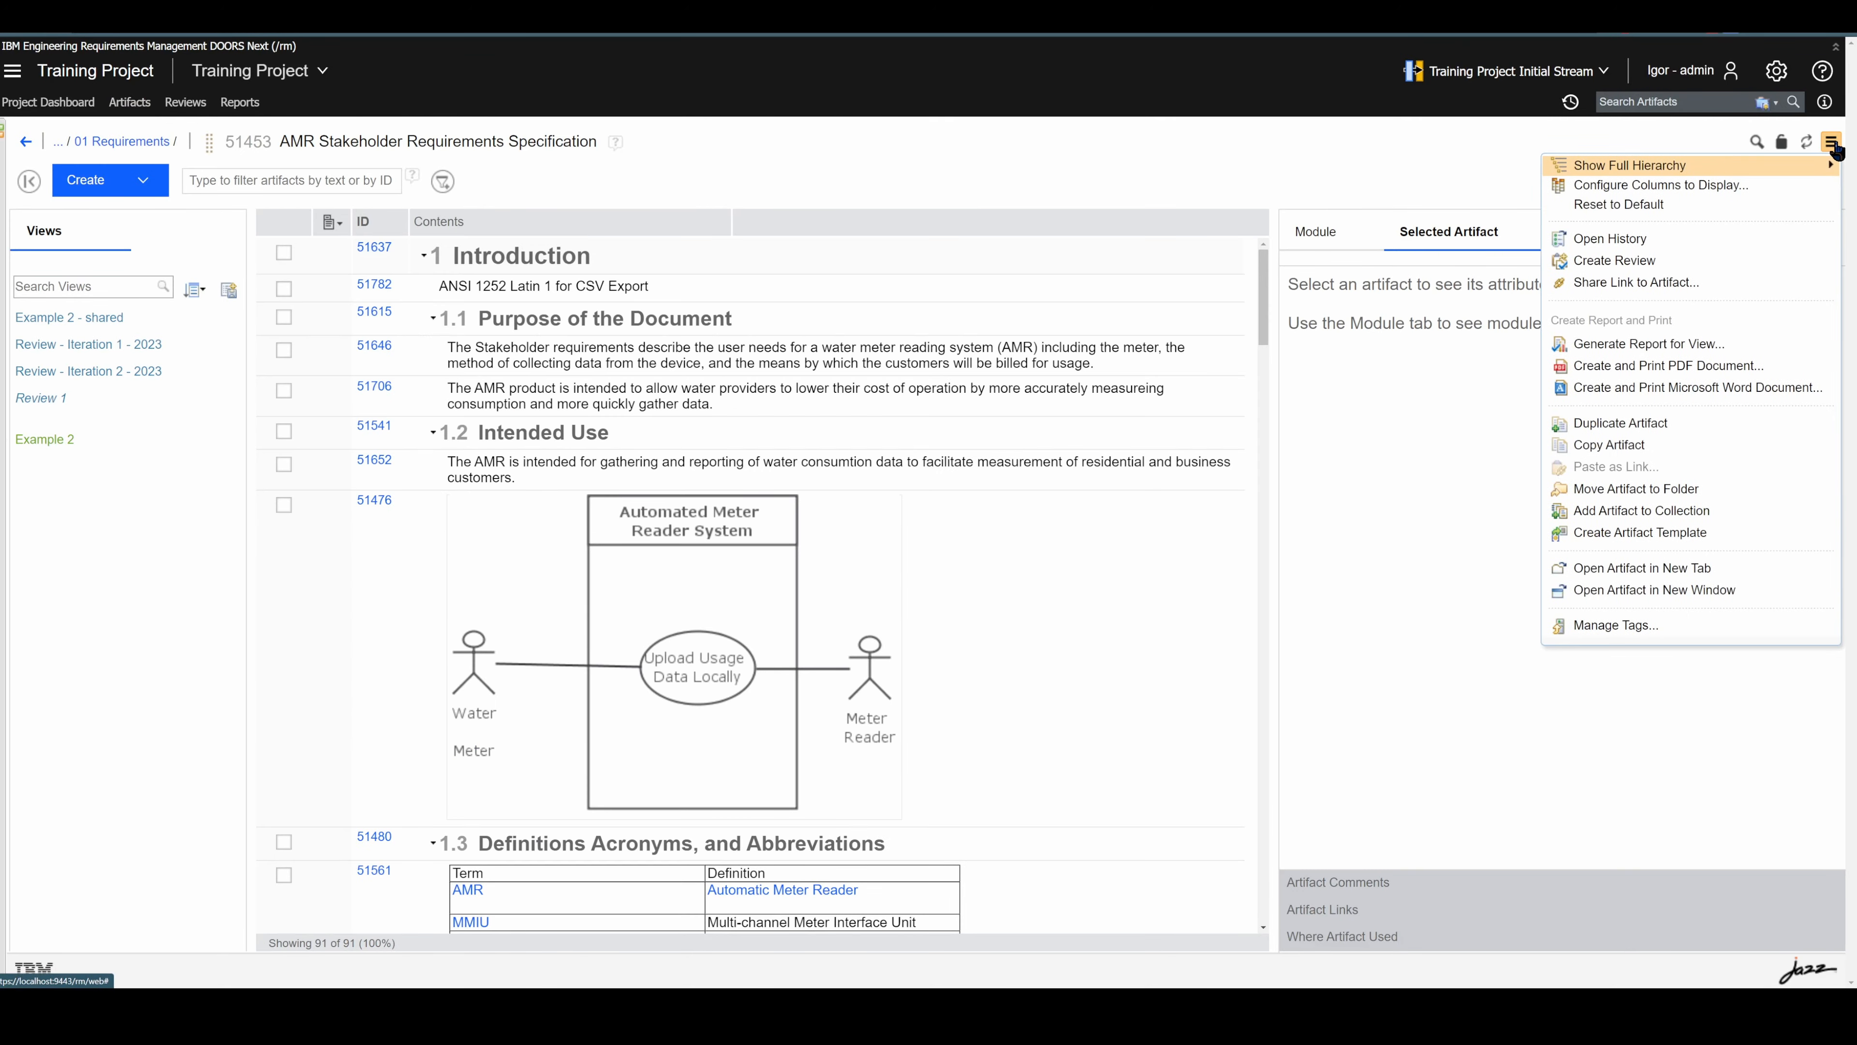
{"action": "left_click", "coordinate": [1629, 352]}
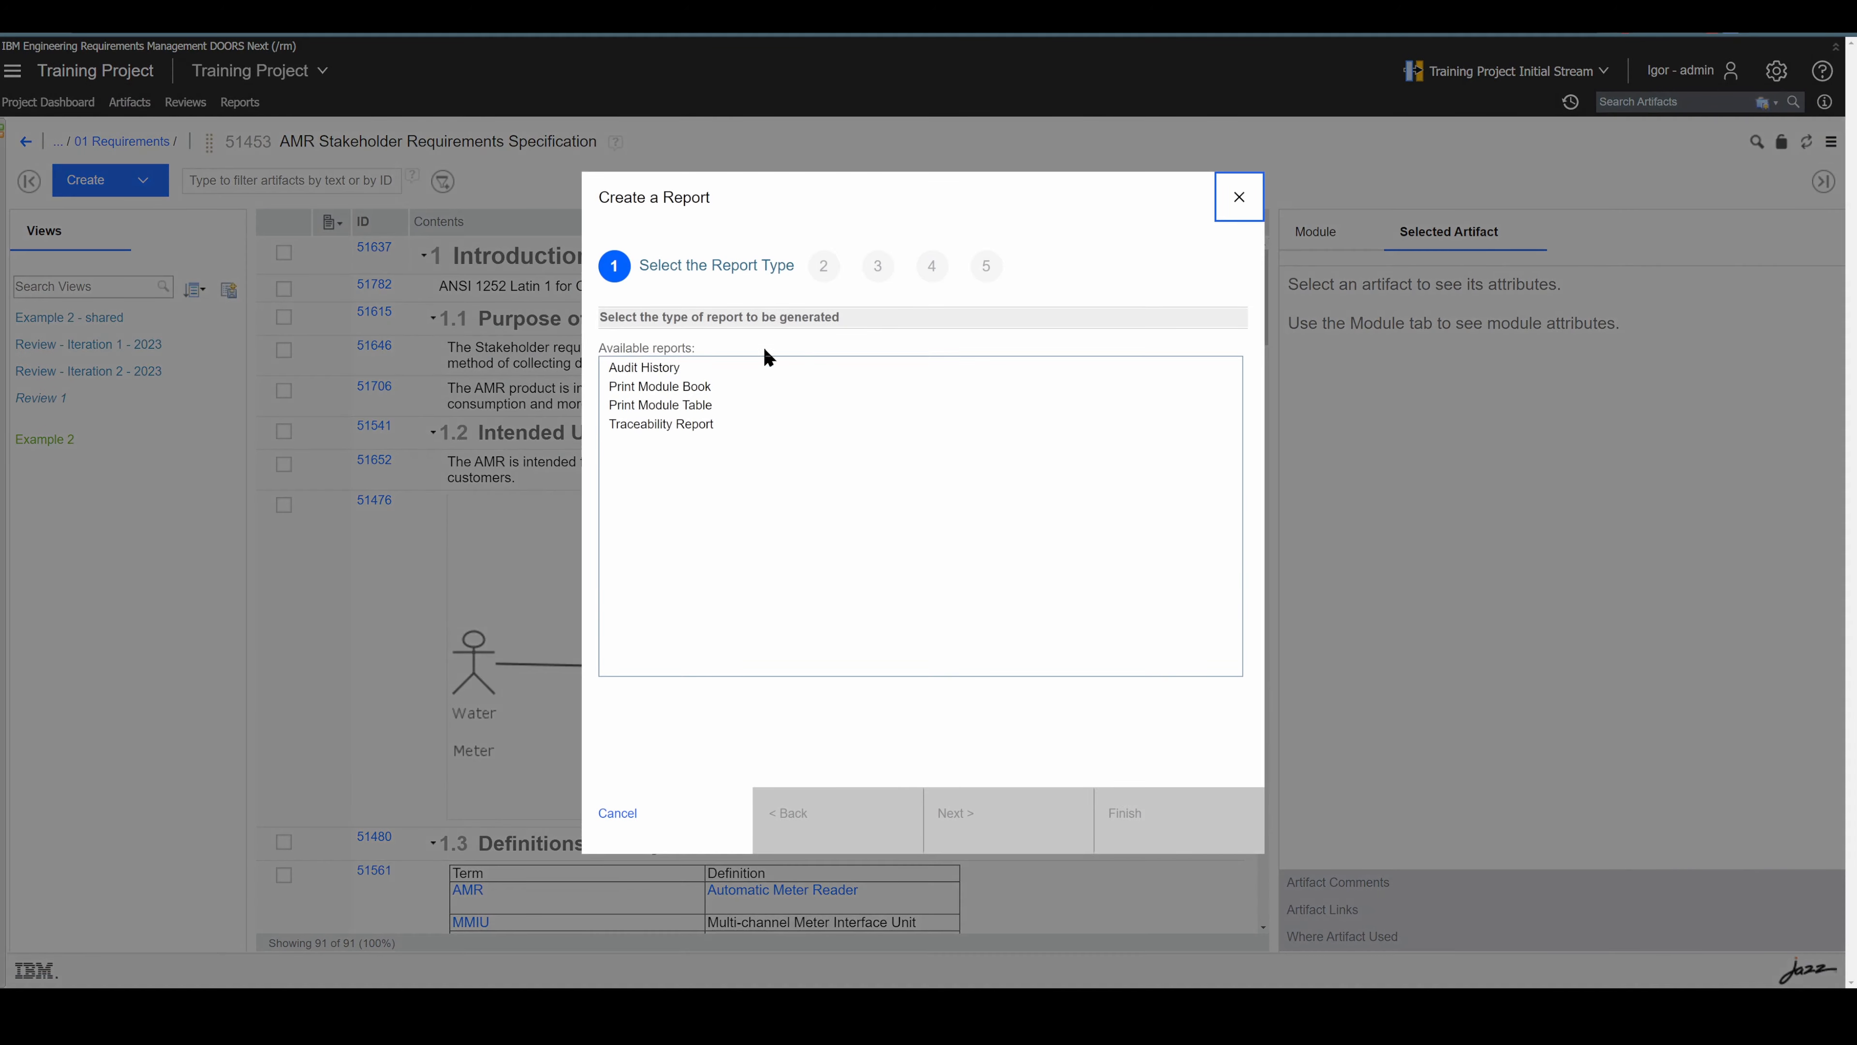
{"action": "left_click", "coordinate": [643, 425]}
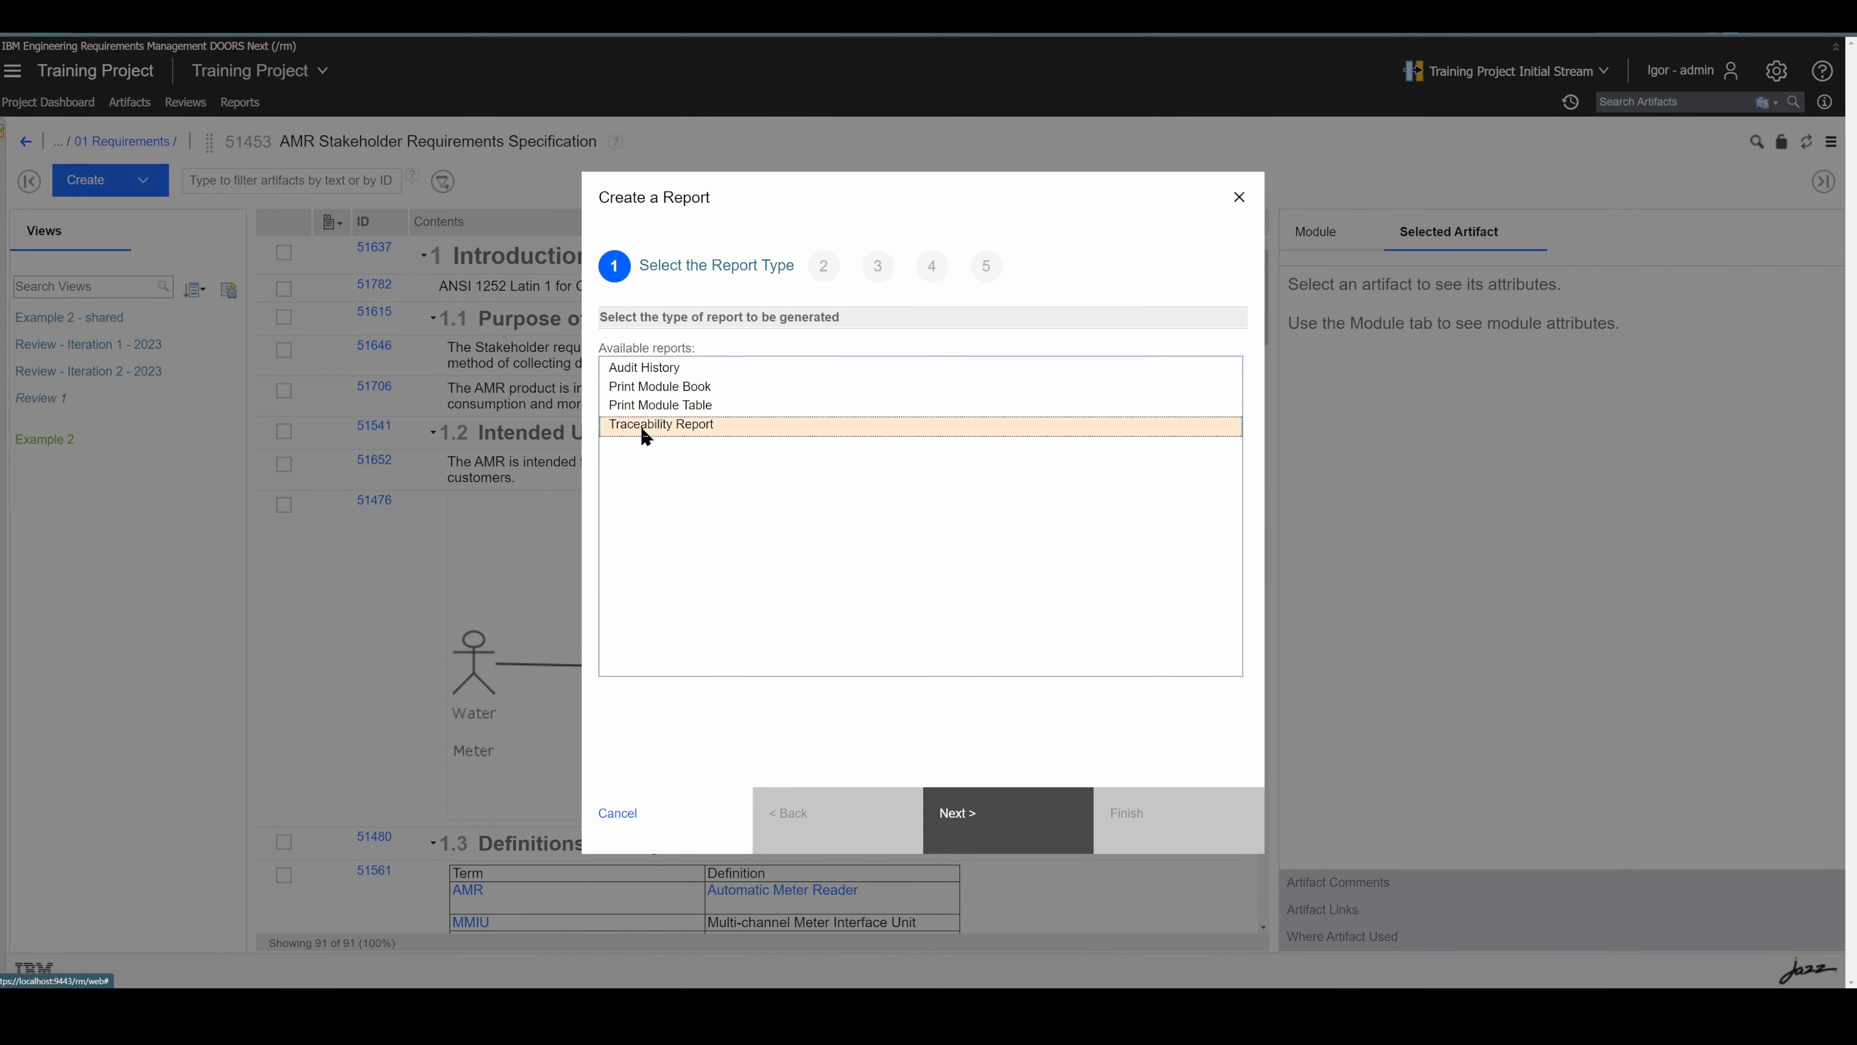
- Generate the traceability report as an Adobe PDF named Report, marked confidential and not saved to the component, and open it
{"action": "left_click", "coordinate": [978, 834]}
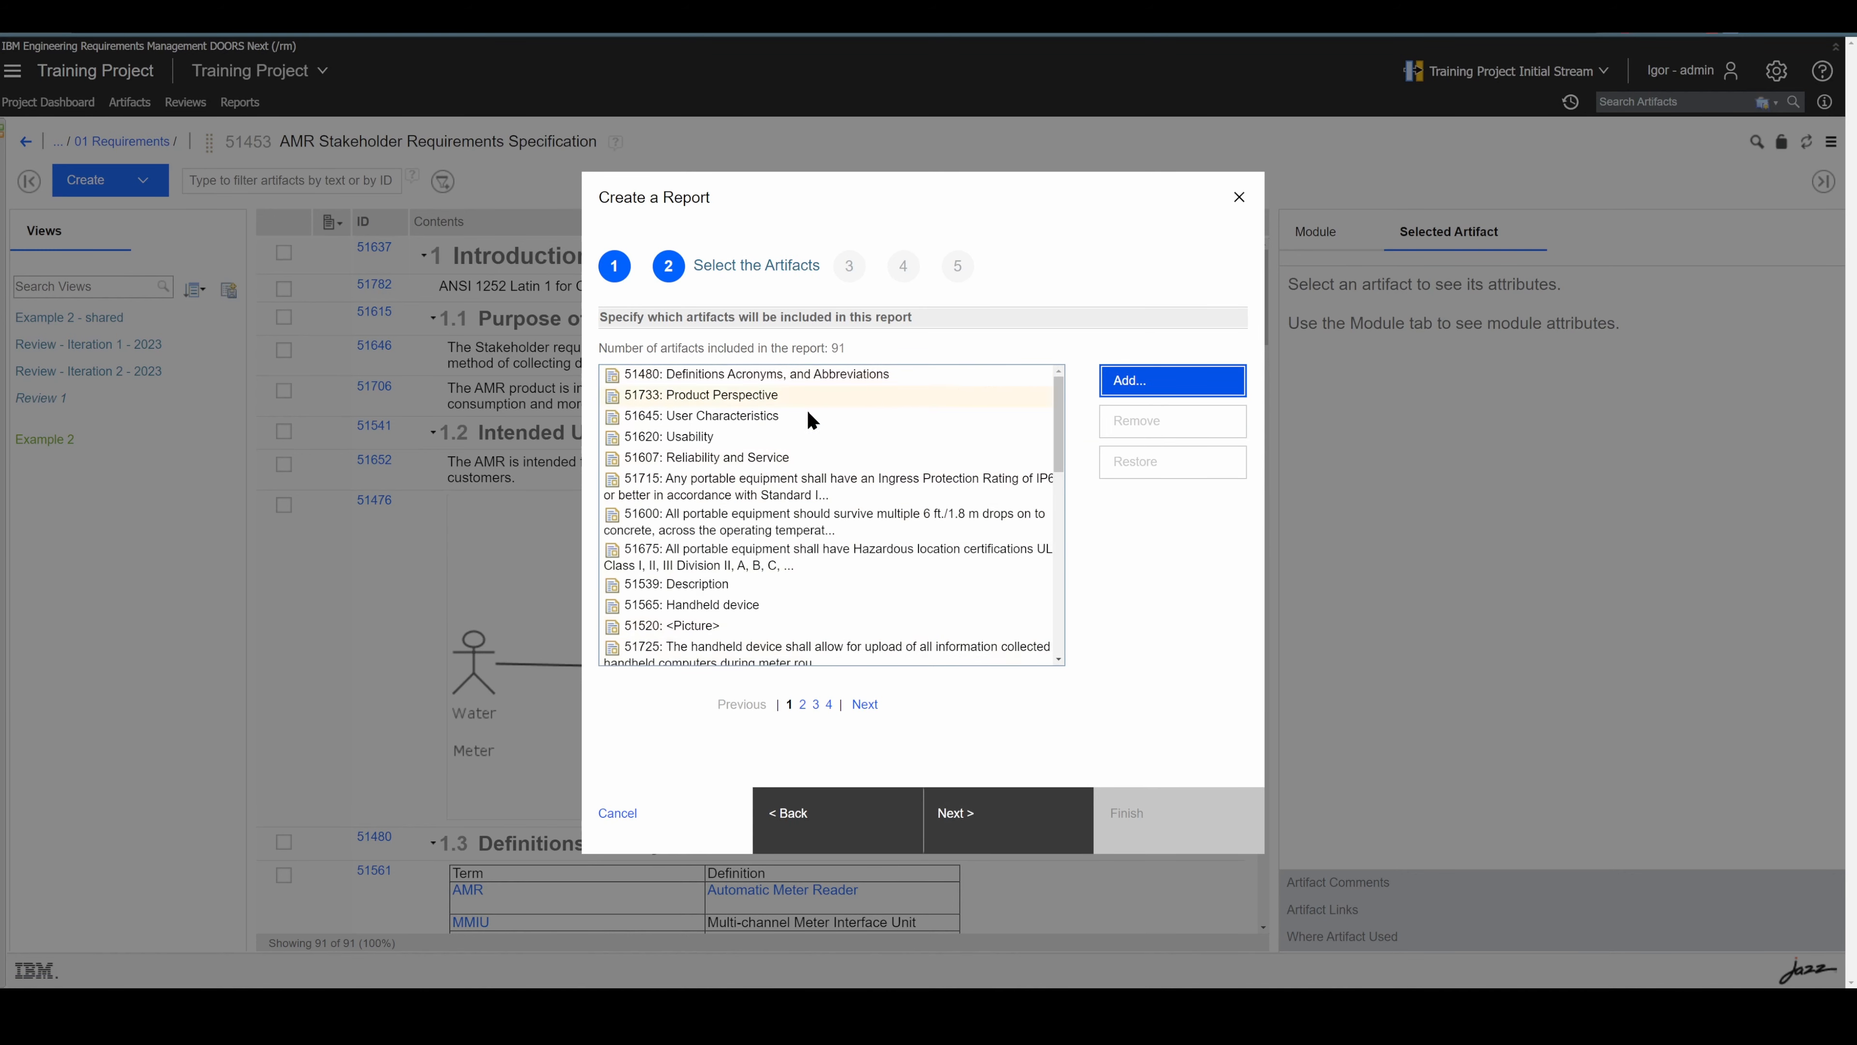
{"action": "left_click", "coordinate": [1008, 825]}
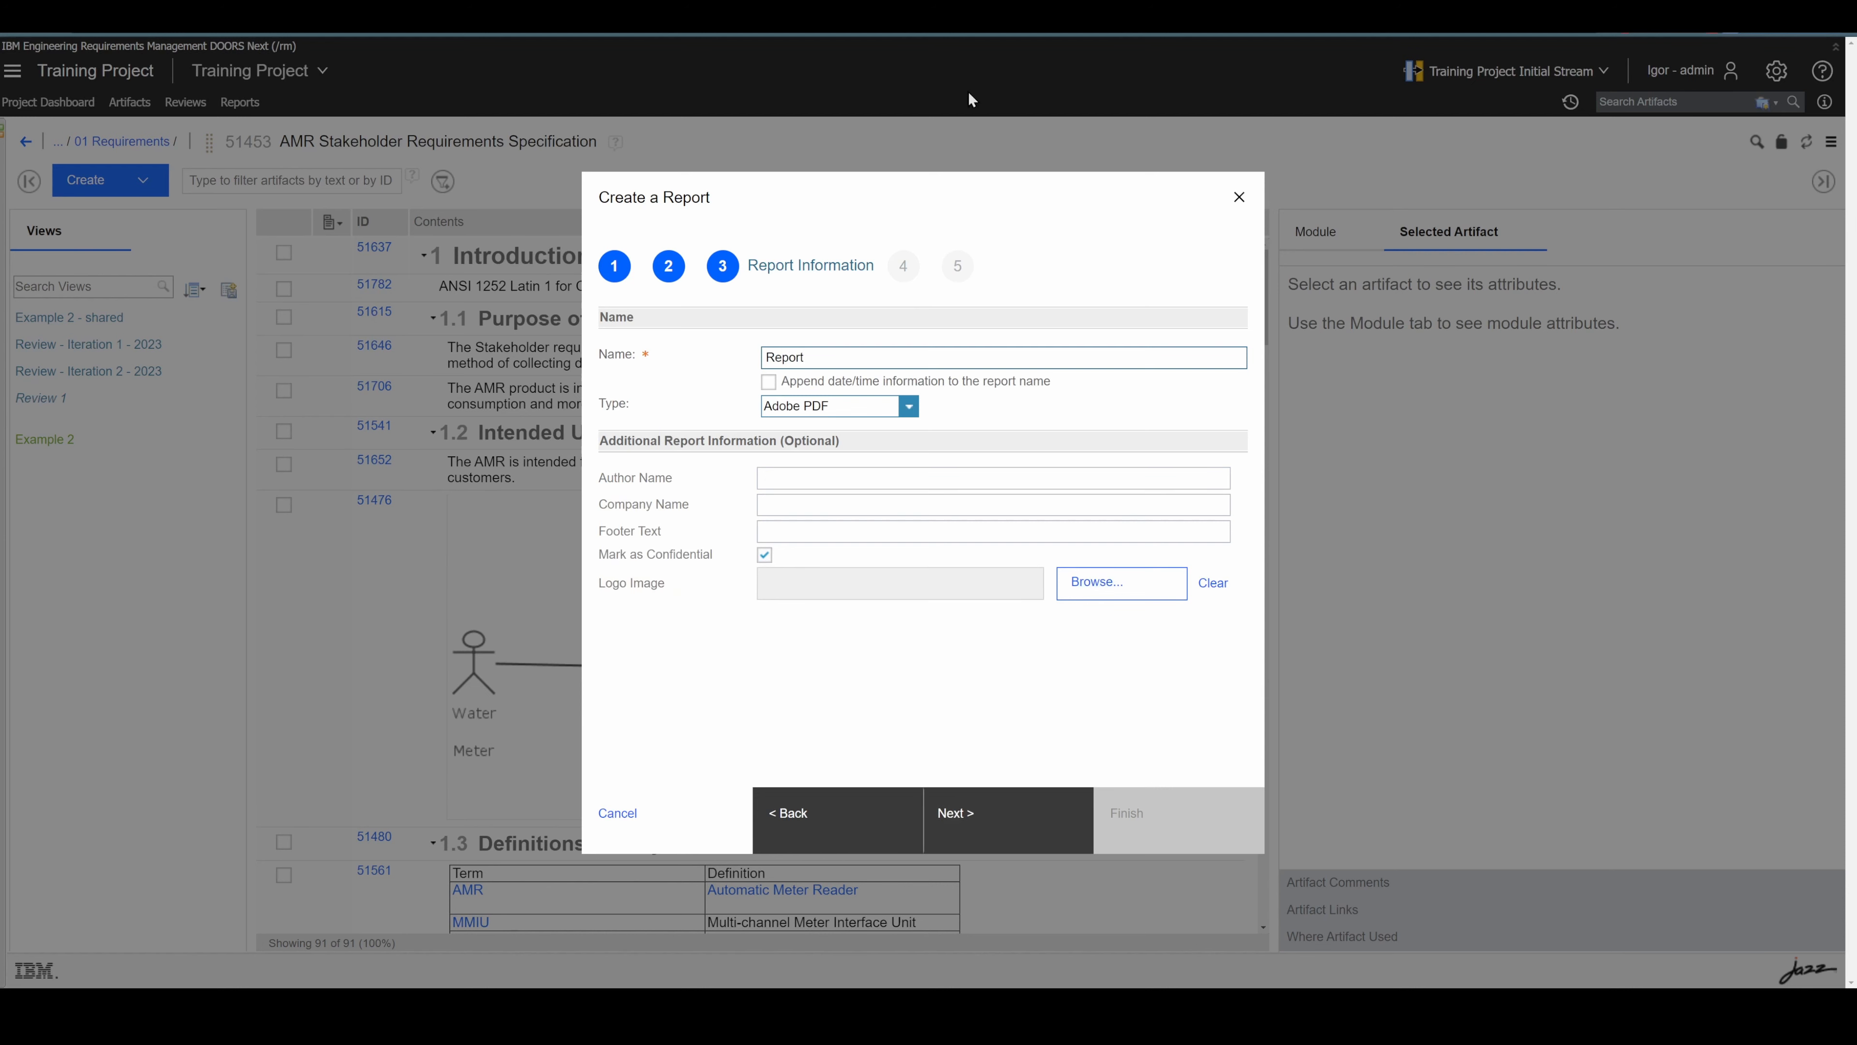
{"action": "left_click", "coordinate": [1039, 841]}
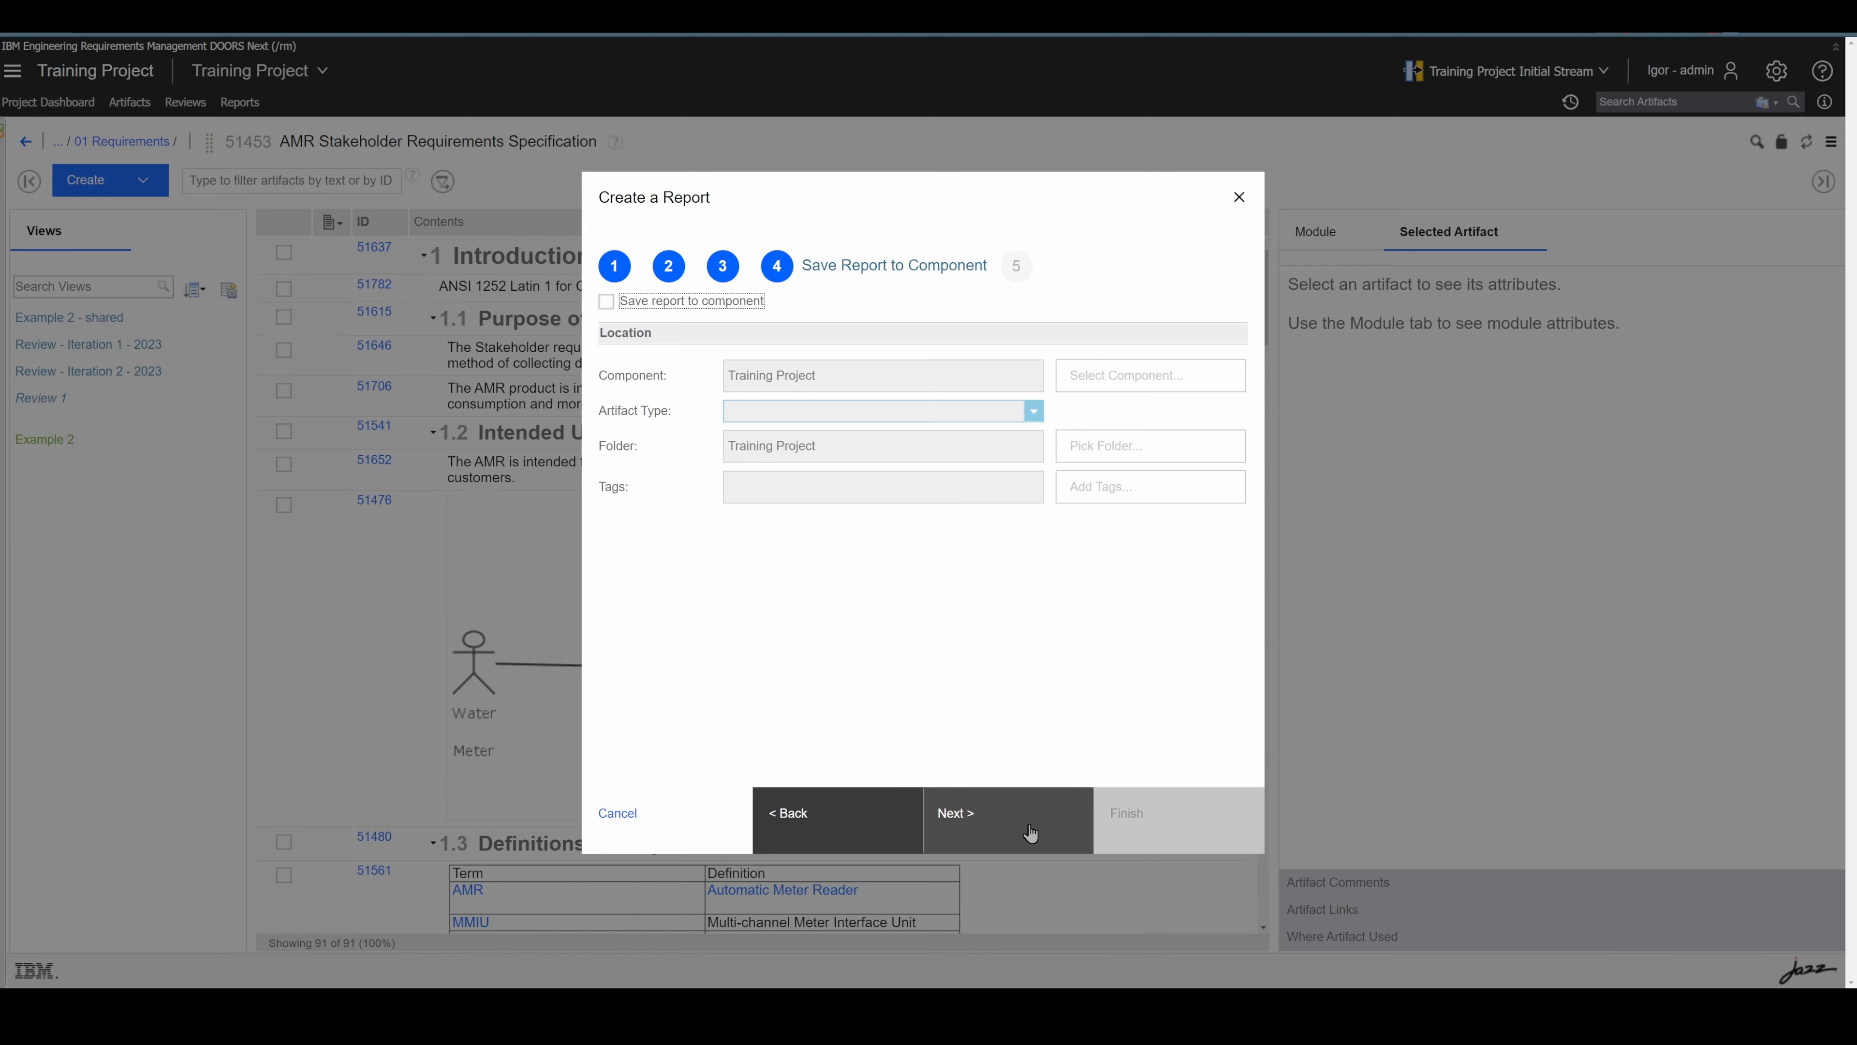
{"action": "left_click", "coordinate": [1030, 833]}
{"action": "left_click", "coordinate": [1180, 840]}
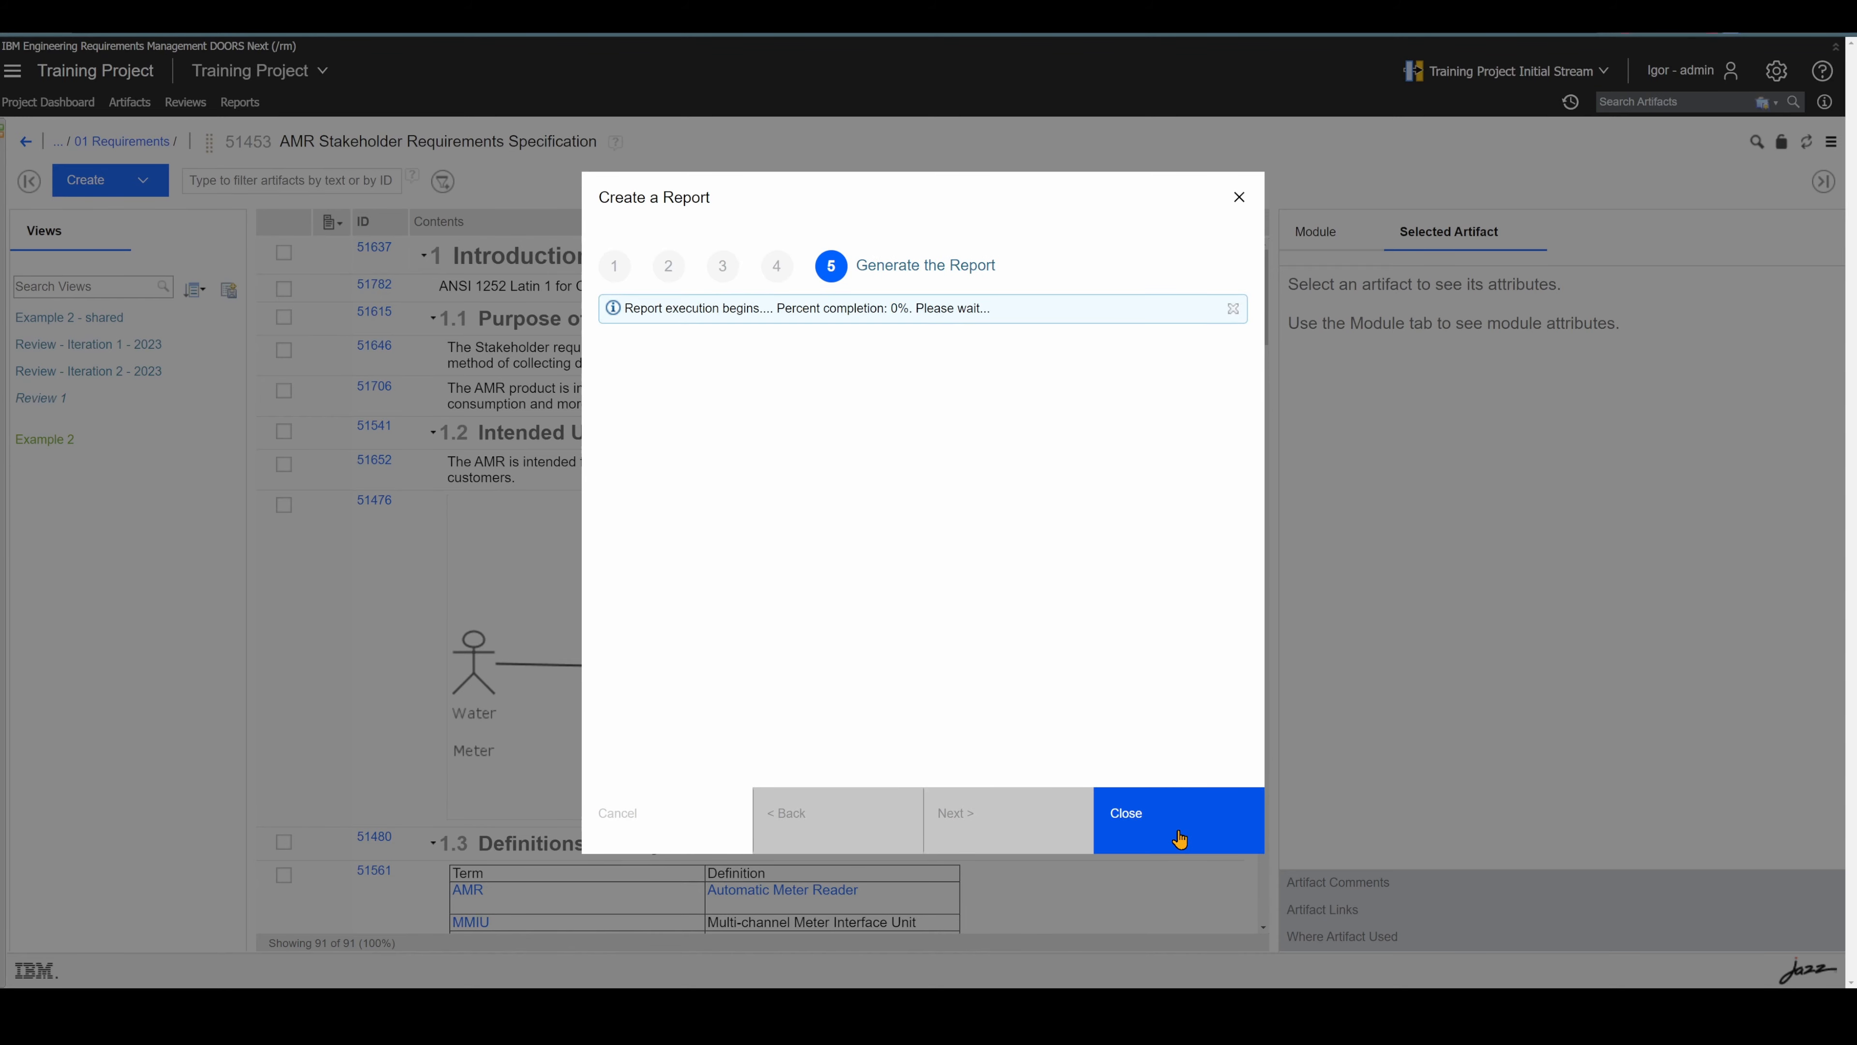
{"action": "left_click", "coordinate": [1180, 840]}
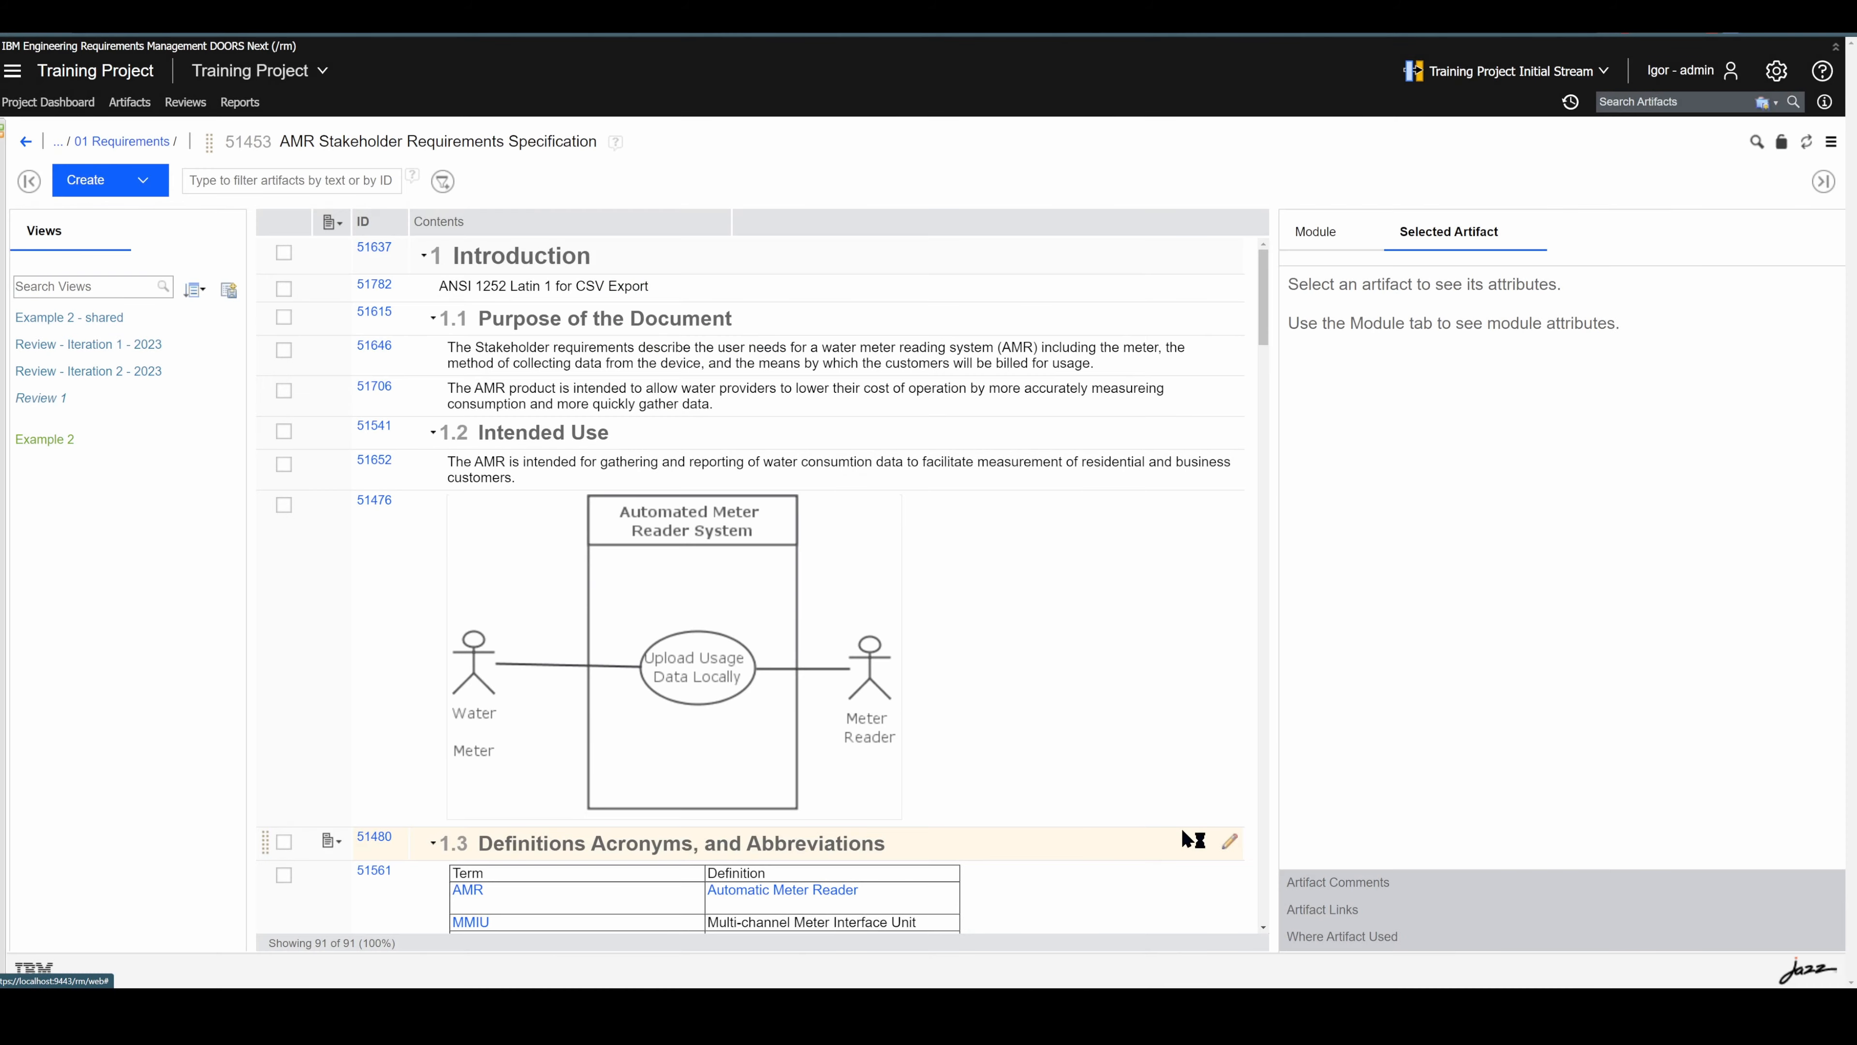
{"action": "left_click", "coordinate": [1631, 62]}
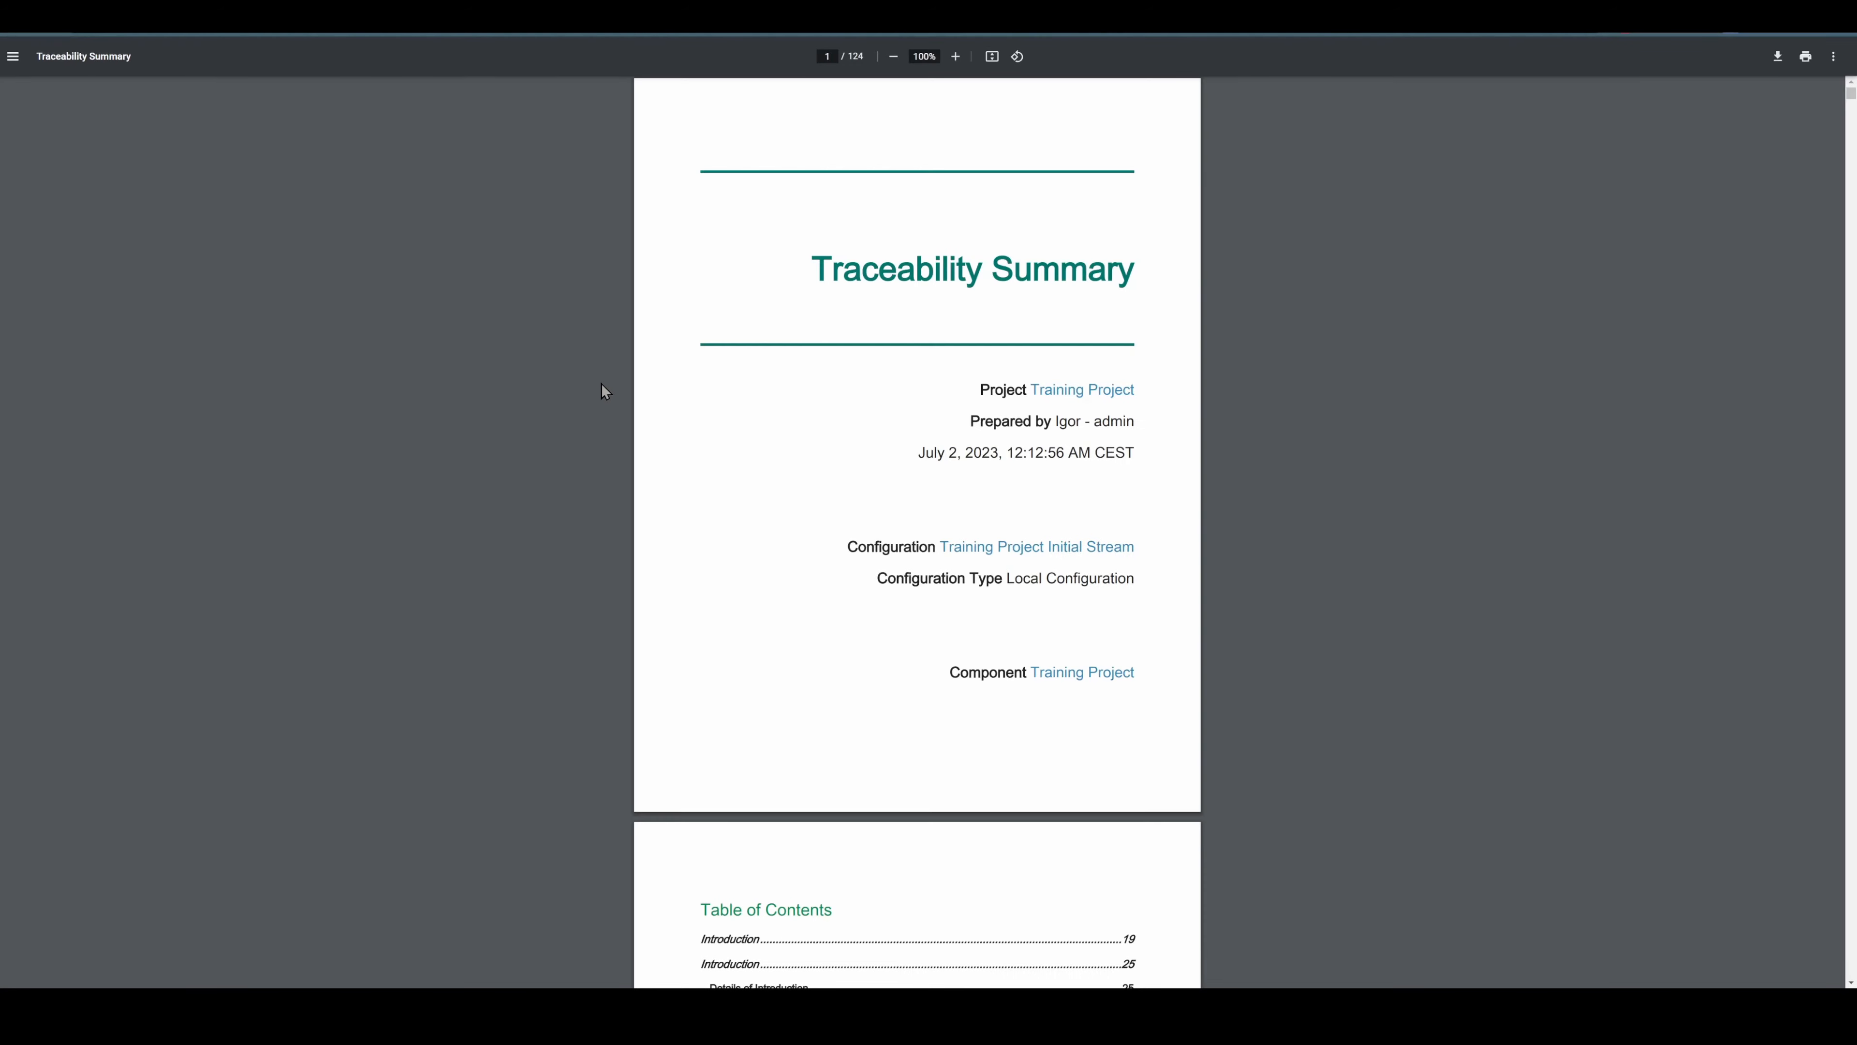
- Skim the Traceability Summary's table of contents and artifact list, then examine the details of ANSI 1252 Latin 1 for CSV Export
{"action": "scroll", "coordinate": [801, 415], "scroll_direction": "up", "scroll_amount": 3}
{"action": "scroll", "coordinate": [802, 416], "scroll_direction": "down", "scroll_amount": 1}
{"action": "scroll", "coordinate": [807, 417], "scroll_direction": "down", "scroll_amount": 20}
{"action": "scroll", "coordinate": [839, 430], "scroll_direction": "down", "scroll_amount": 20}
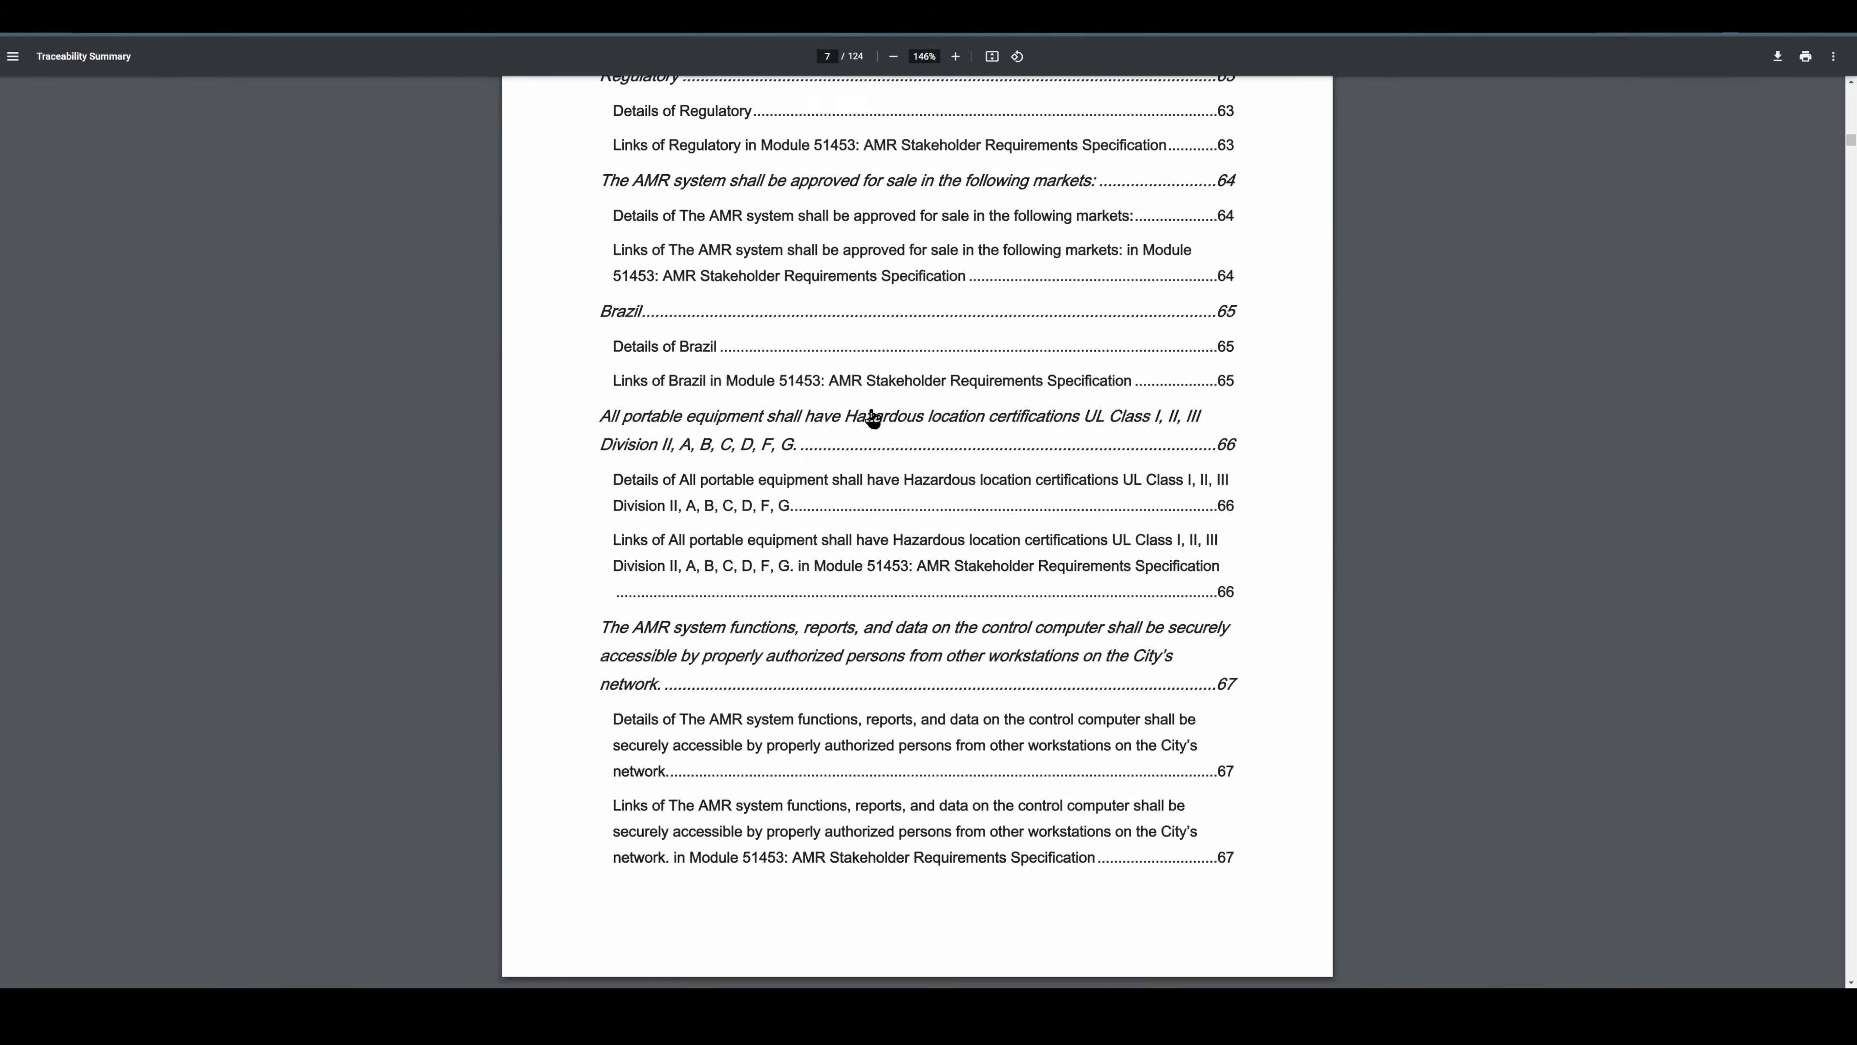
{"action": "scroll", "coordinate": [892, 421], "scroll_direction": "down", "scroll_amount": 20}
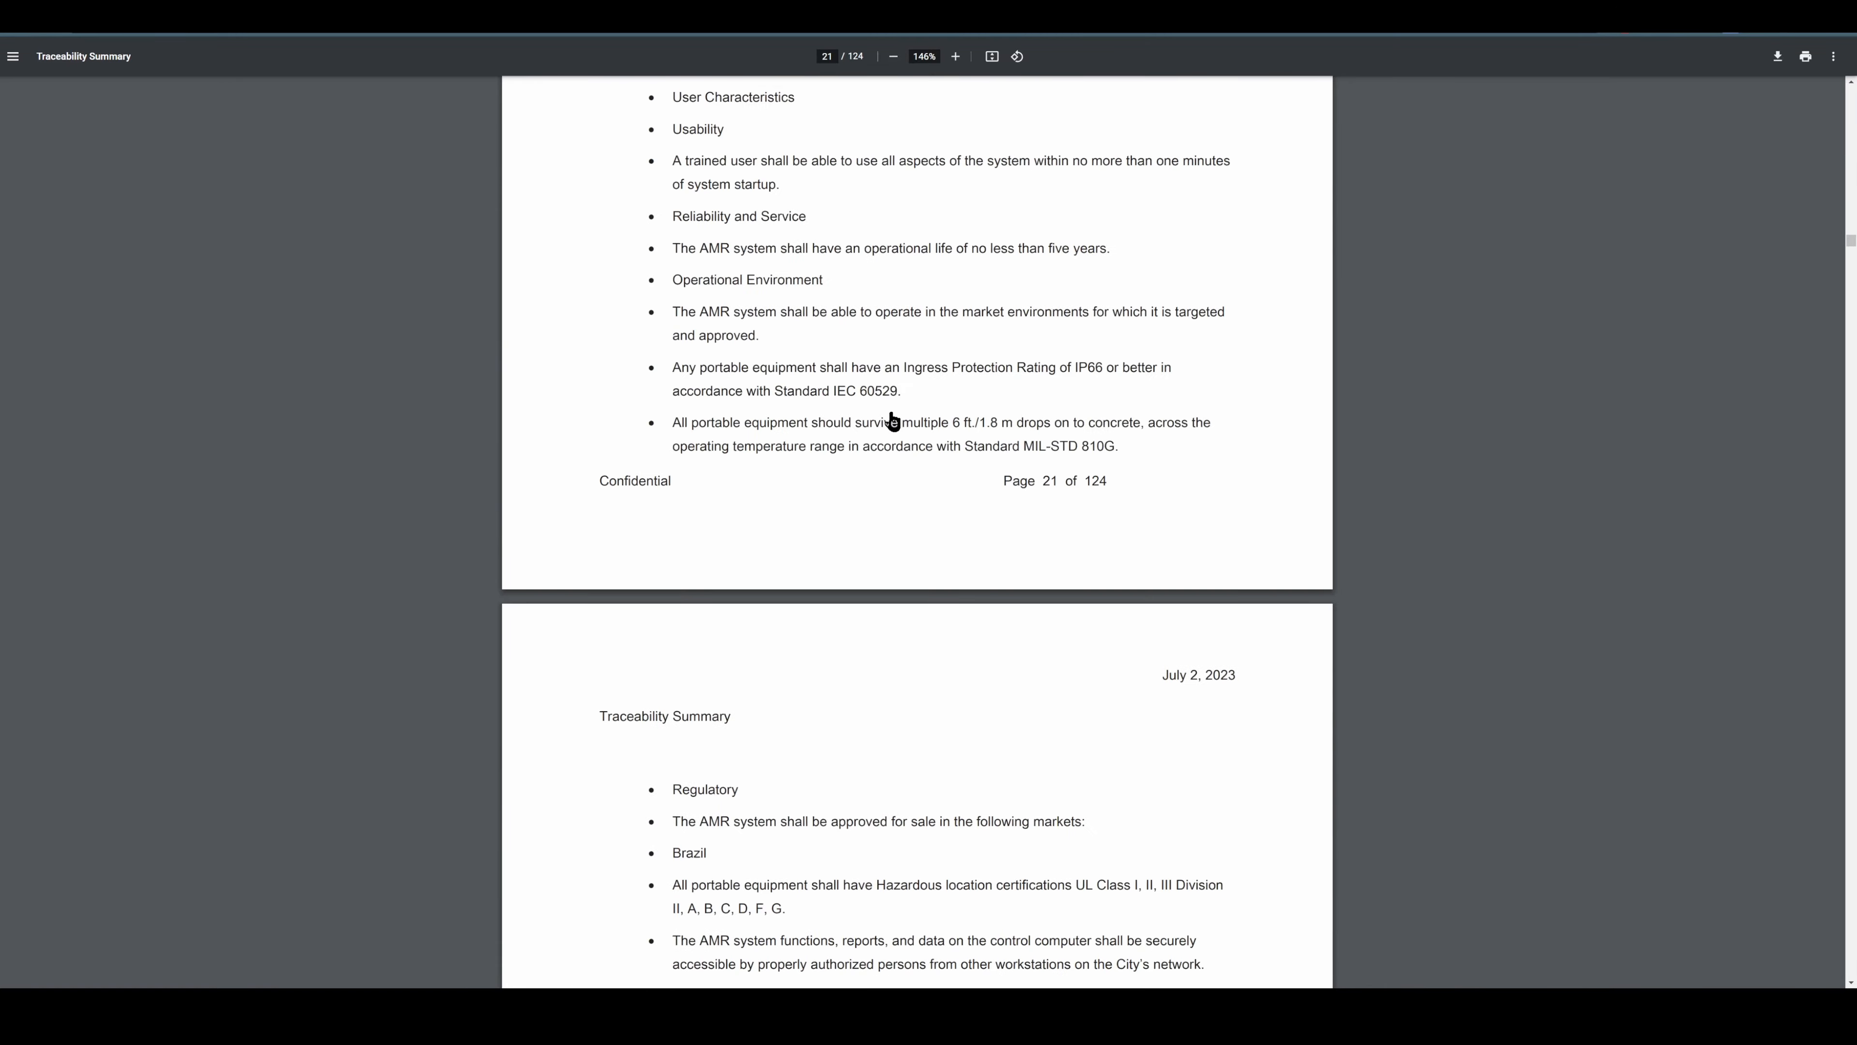
{"action": "scroll", "coordinate": [891, 422], "scroll_direction": "up", "scroll_amount": 3}
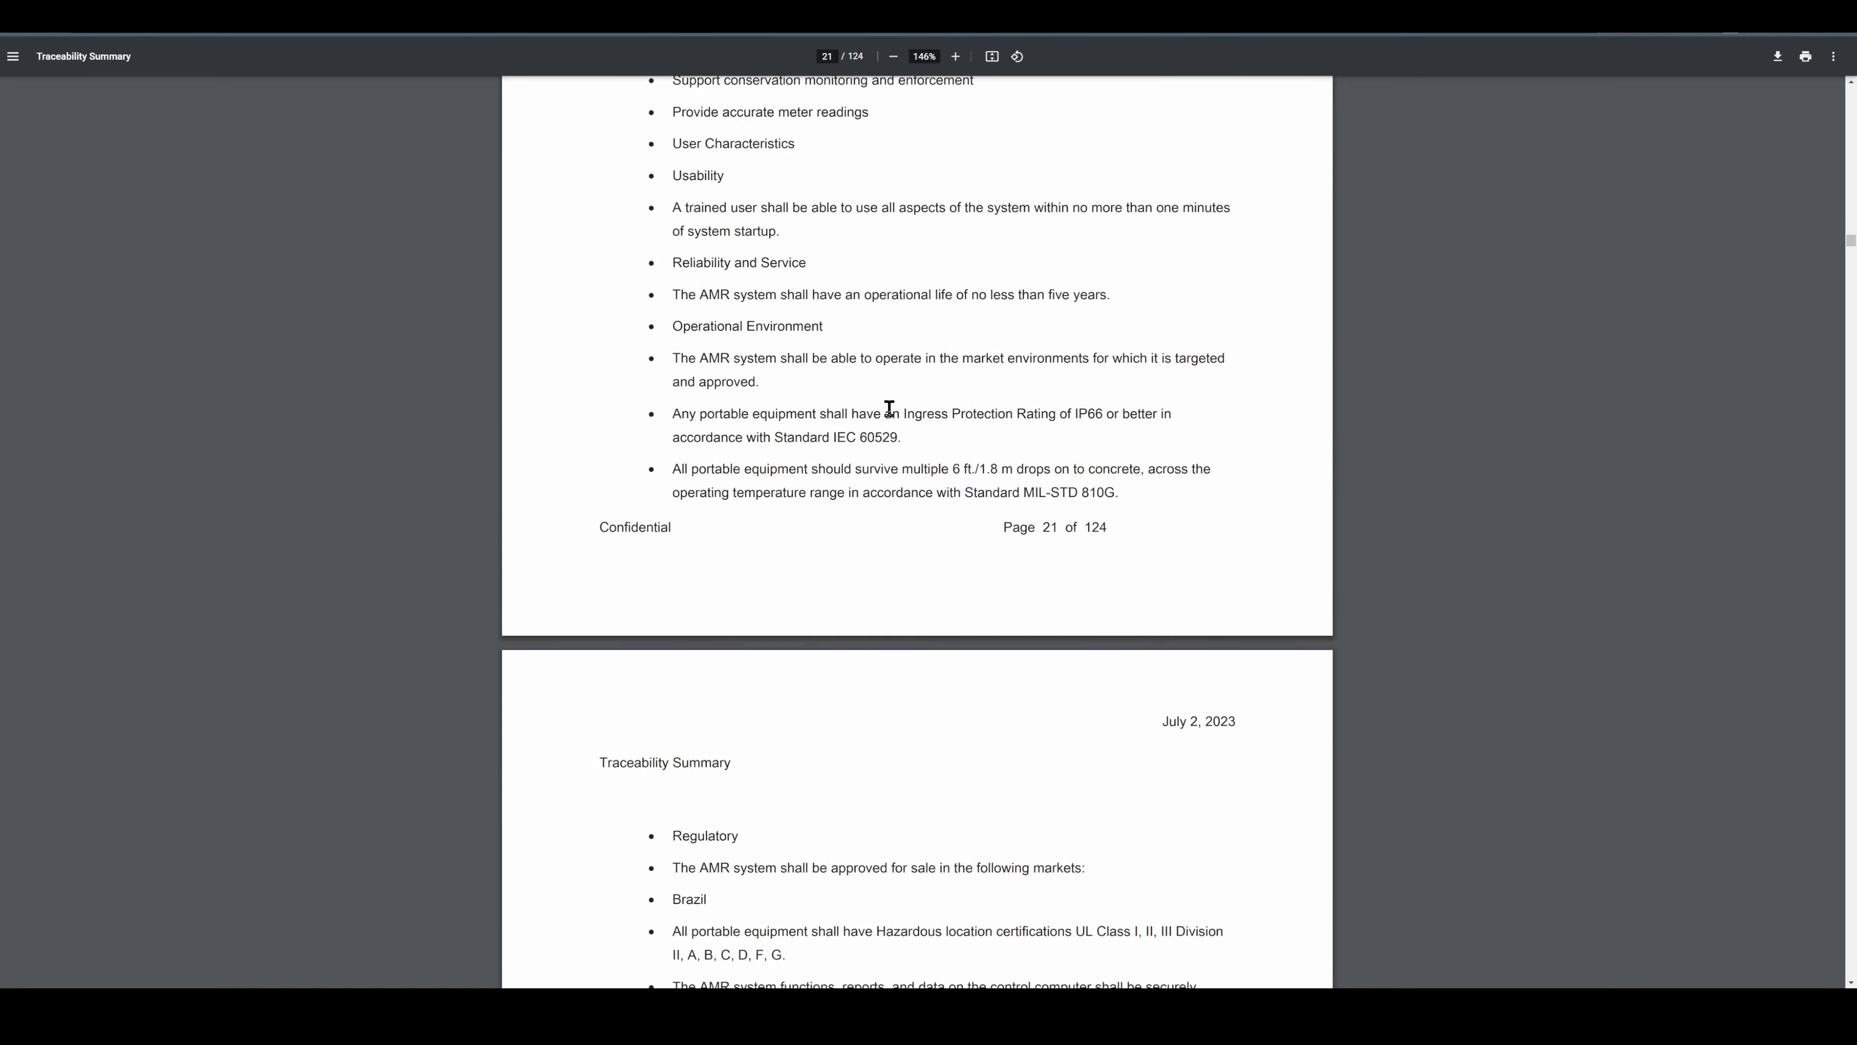
{"action": "scroll", "coordinate": [888, 416], "scroll_direction": "down", "scroll_amount": 18}
{"action": "scroll", "coordinate": [889, 411], "scroll_direction": "down", "scroll_amount": 20}
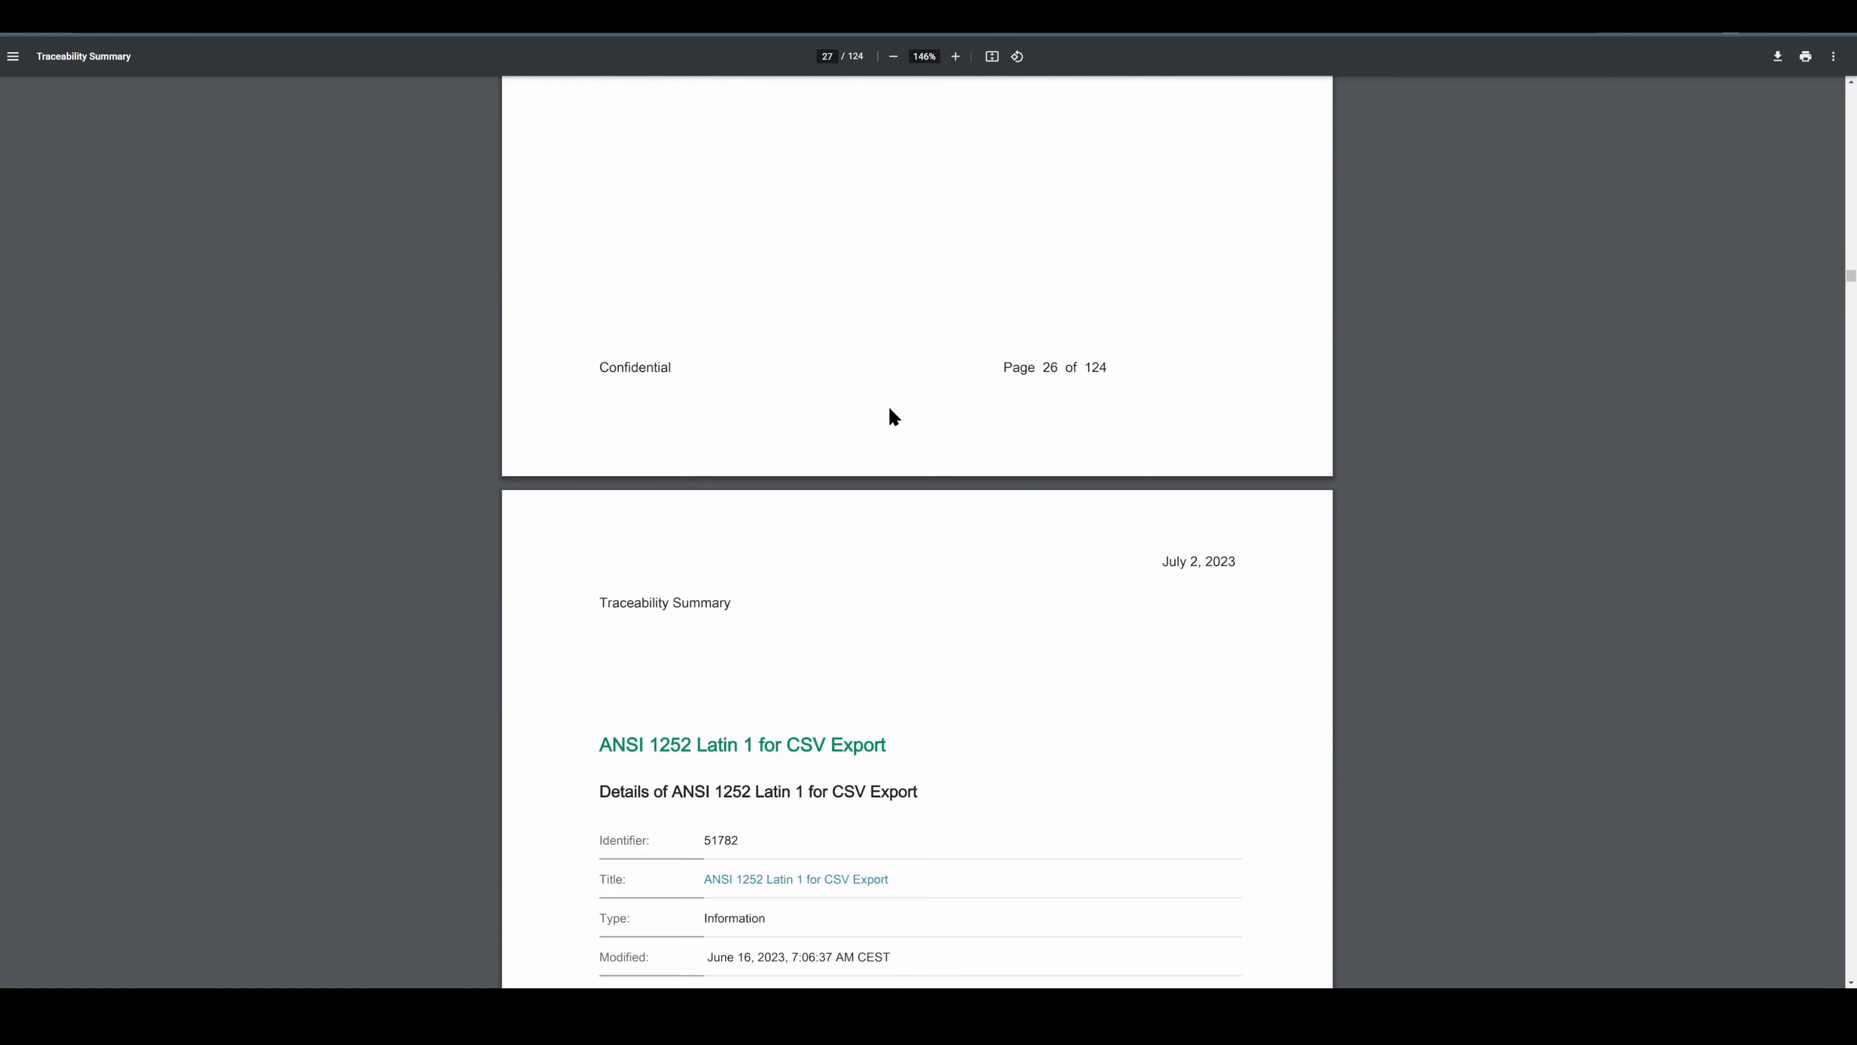
{"action": "scroll", "coordinate": [894, 415], "scroll_direction": "down", "scroll_amount": 1}
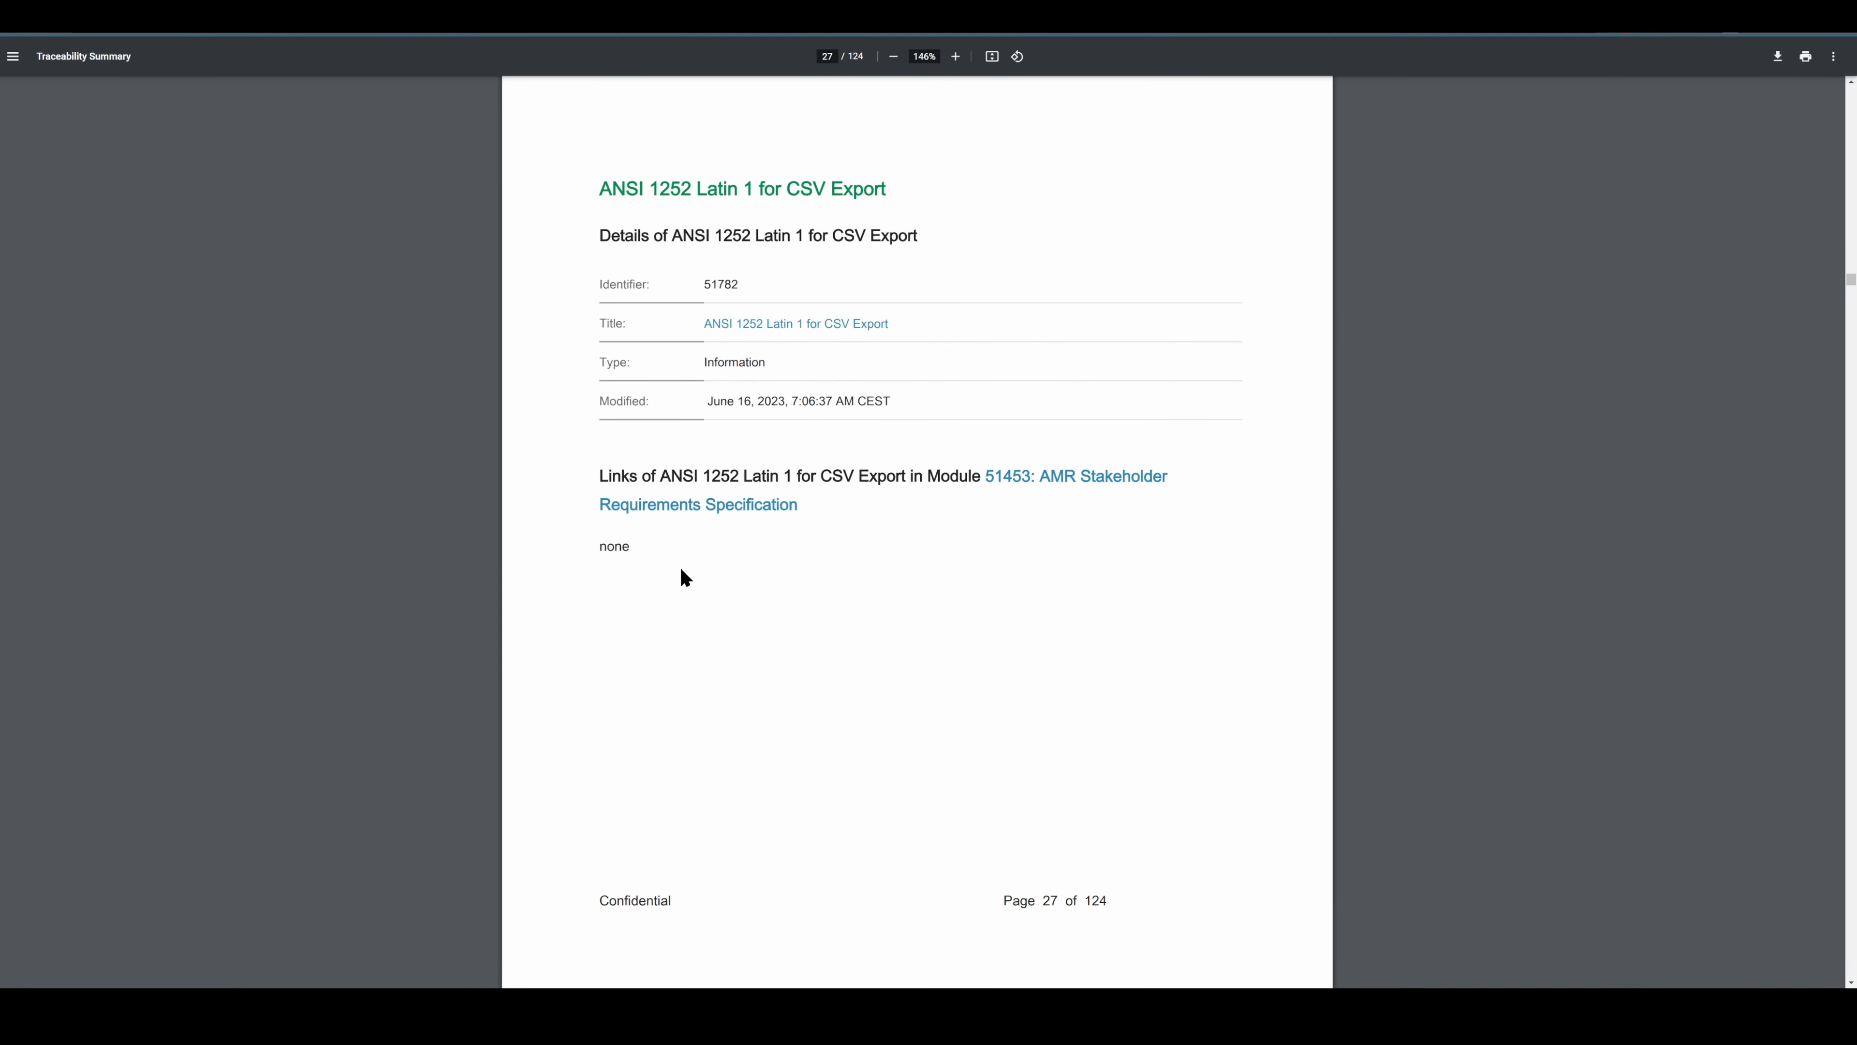
- Examine the details and links of Image 5 in the Traceability Summary, highlighting its links heading
{"action": "scroll", "coordinate": [681, 569], "scroll_direction": "down", "scroll_amount": 20}
{"action": "scroll", "coordinate": [767, 468], "scroll_direction": "down", "scroll_amount": 20}
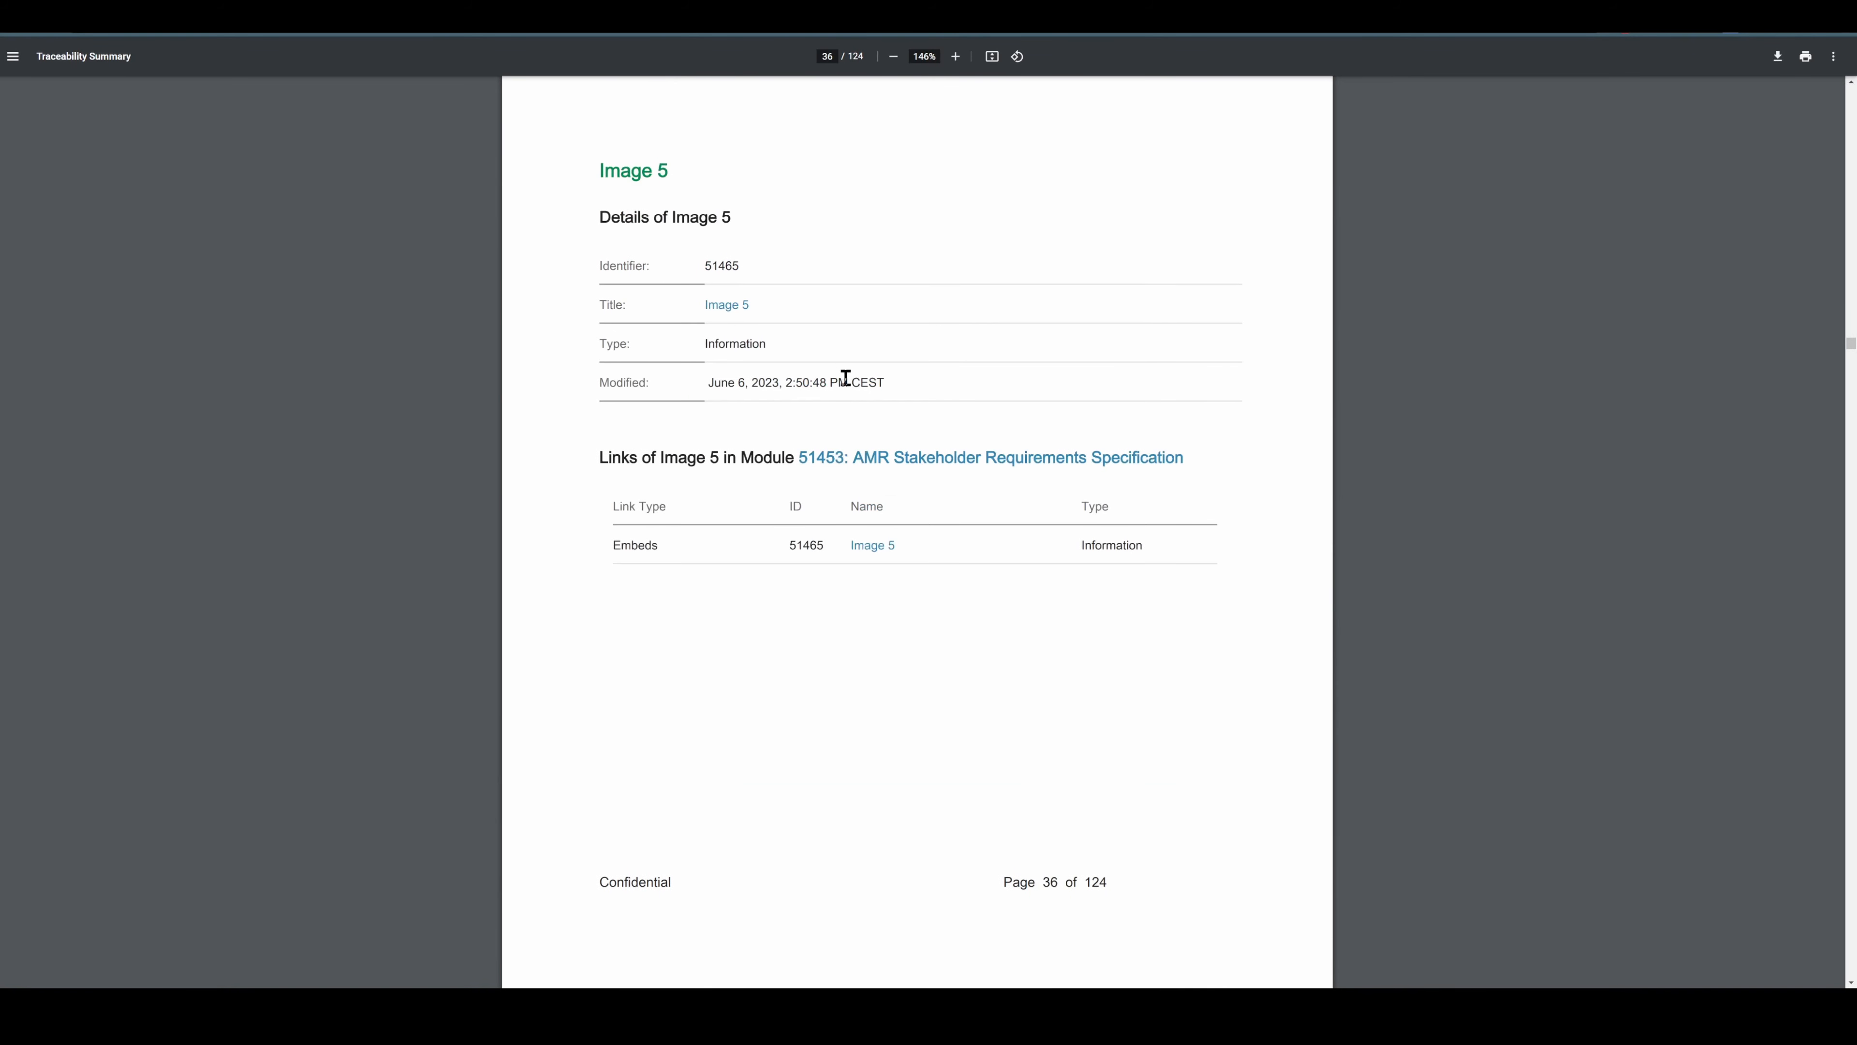
{"action": "left_click_drag", "start_coordinate": [602, 457], "coordinate": [726, 455]}
{"action": "left_click", "coordinate": [837, 631]}
- Examine artifact 51550's details and links, highlighting the Satisfied By row and the linked artifact's ID
{"action": "scroll", "coordinate": [943, 548], "scroll_direction": "down", "scroll_amount": 20}
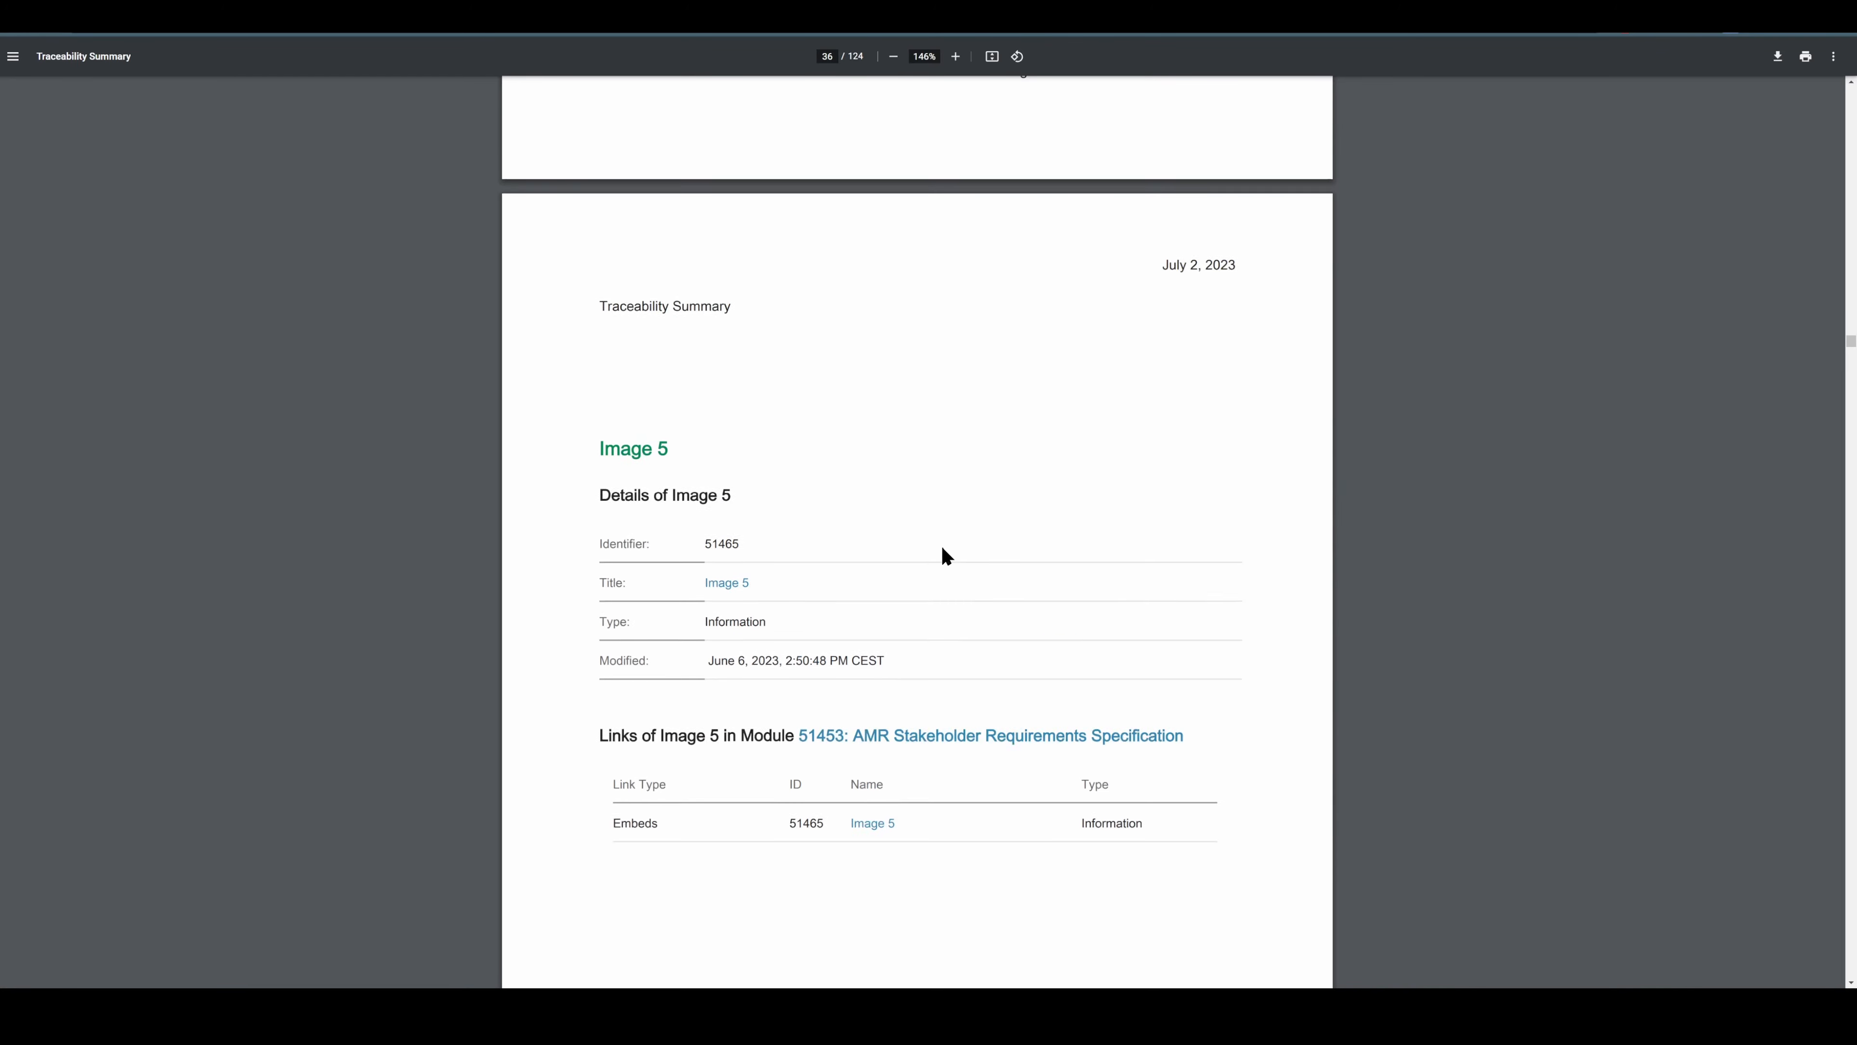
{"action": "scroll", "coordinate": [1002, 496], "scroll_direction": "down", "scroll_amount": 5}
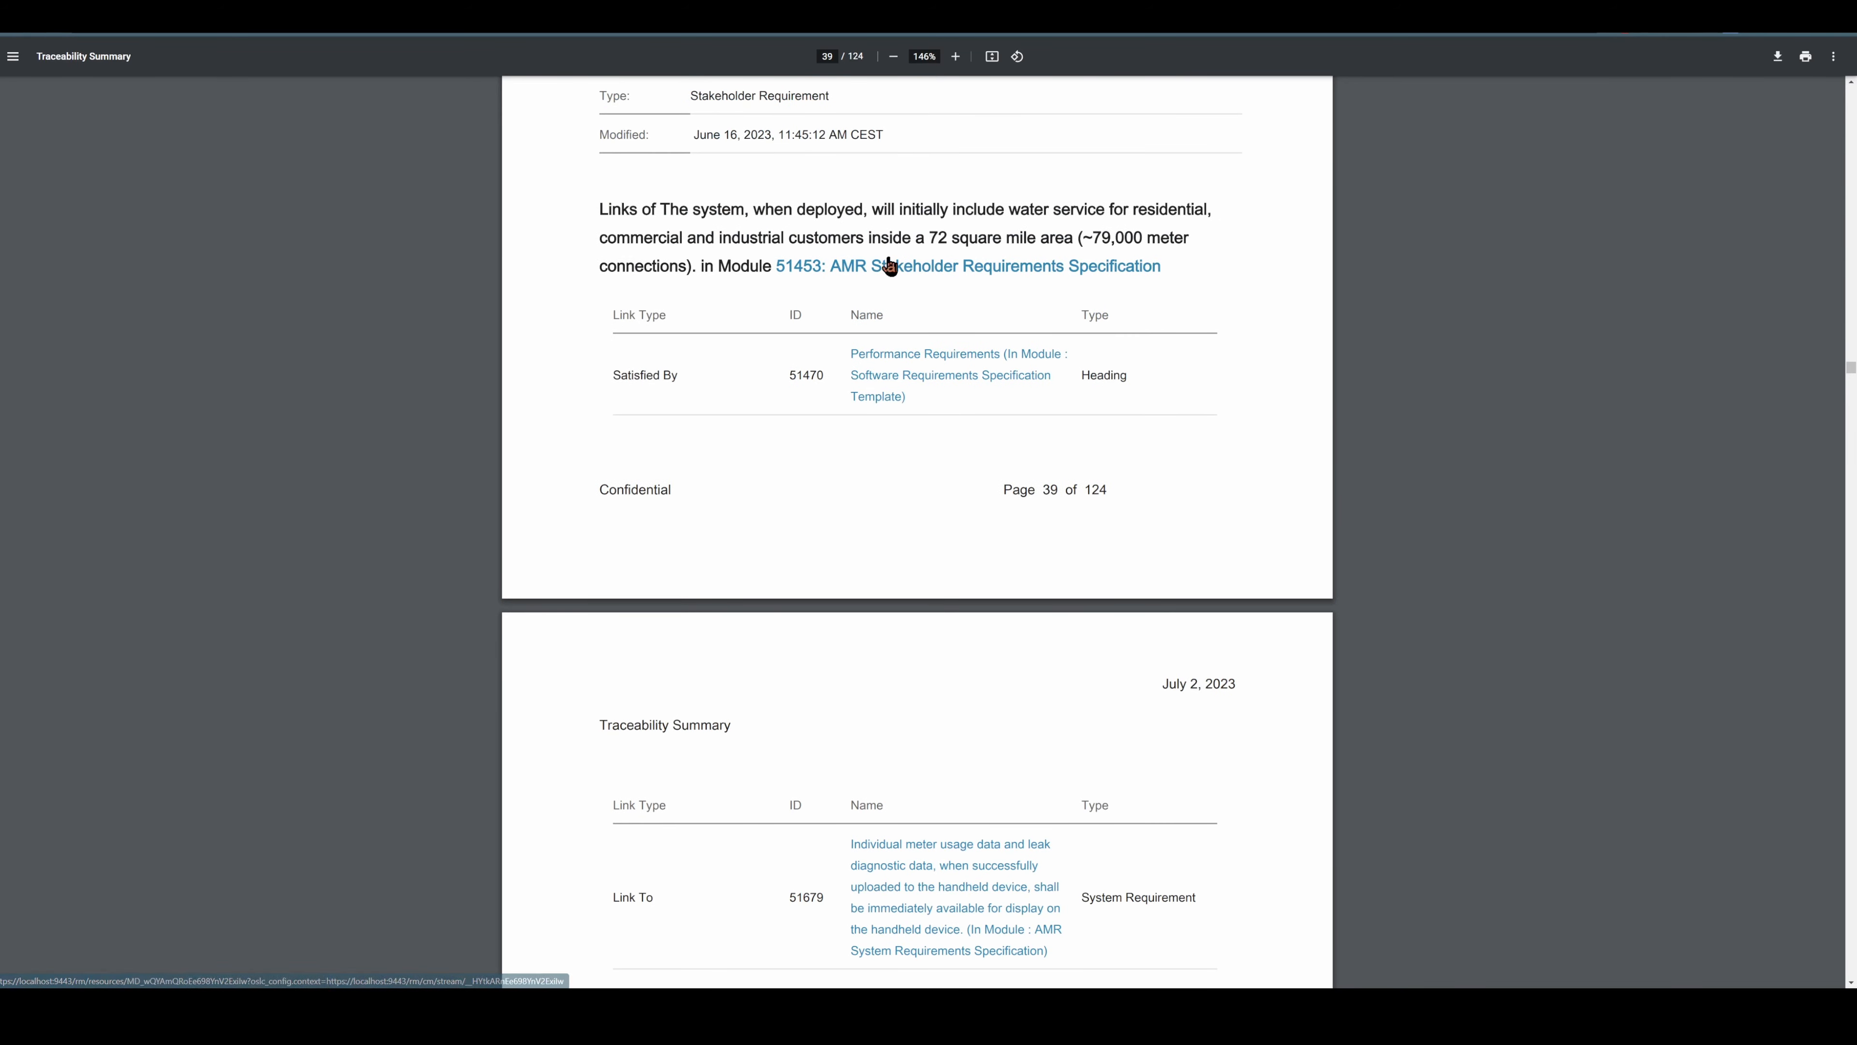
{"action": "left_click_drag", "start_coordinate": [603, 314], "coordinate": [717, 396]}
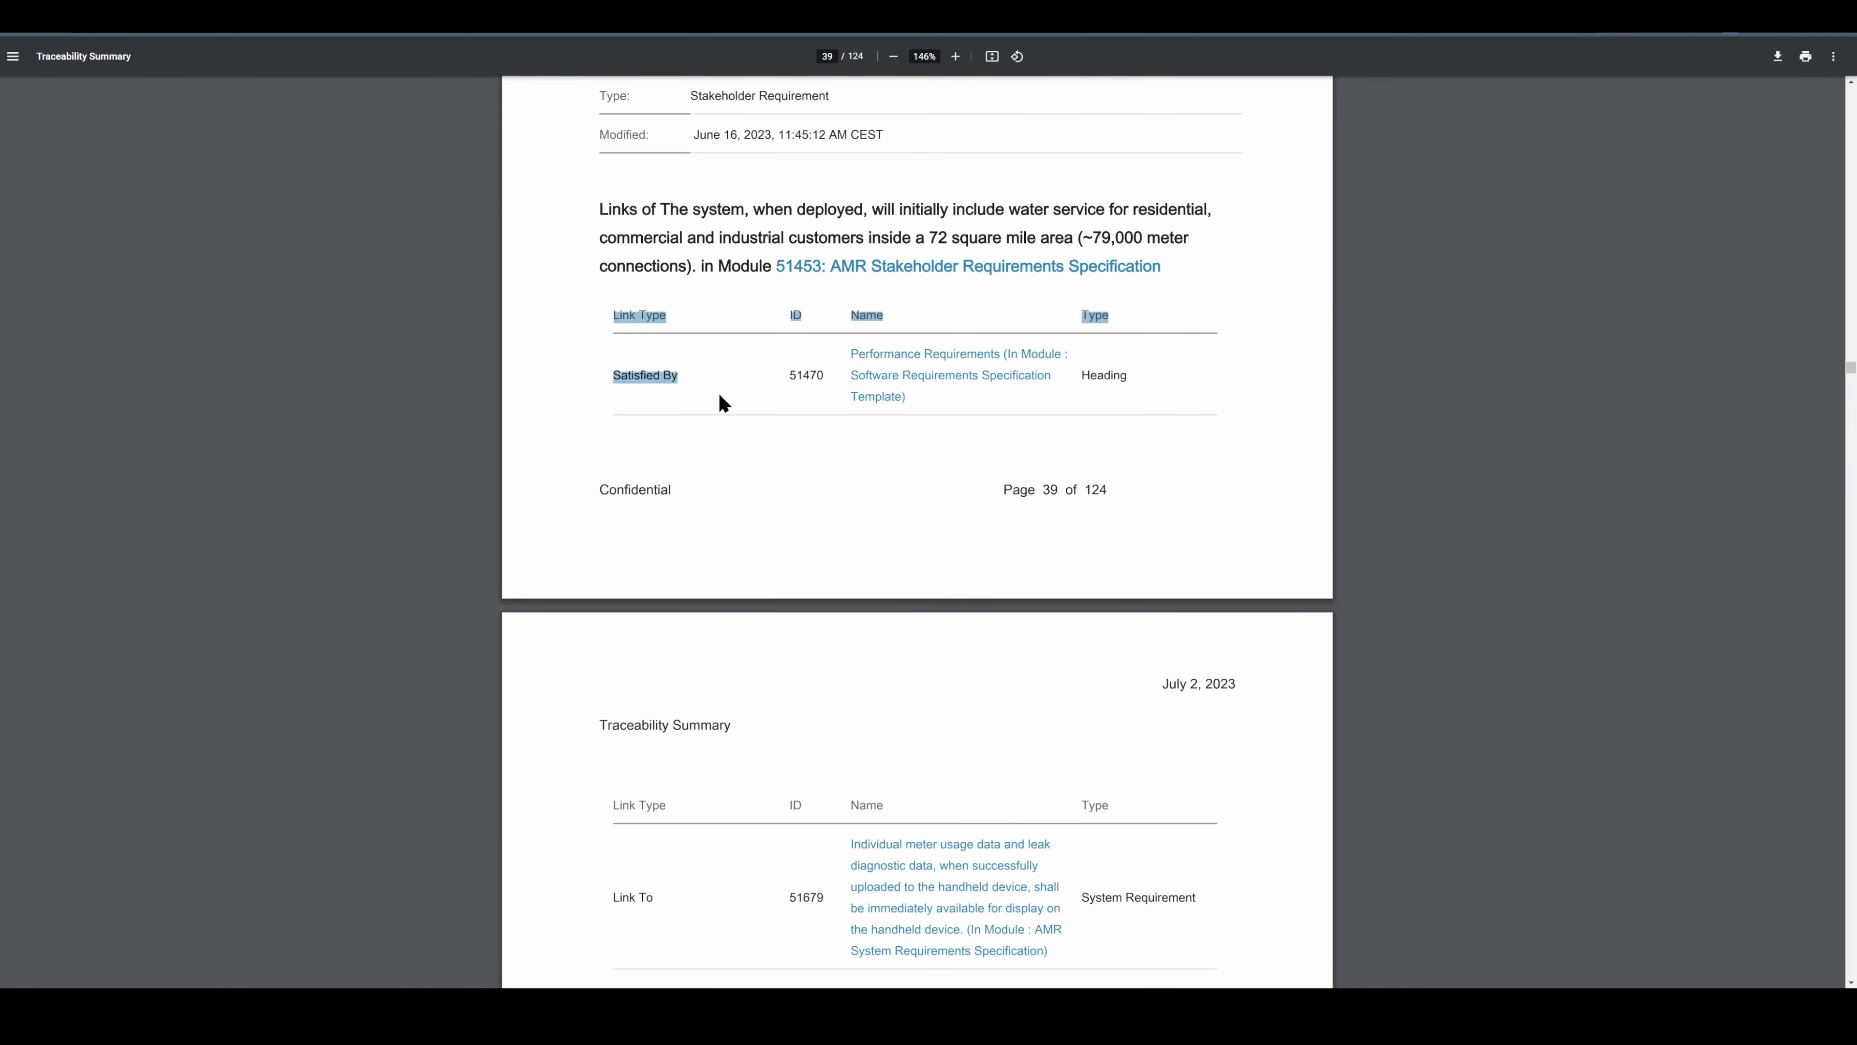
{"action": "left_click", "coordinate": [702, 381]}
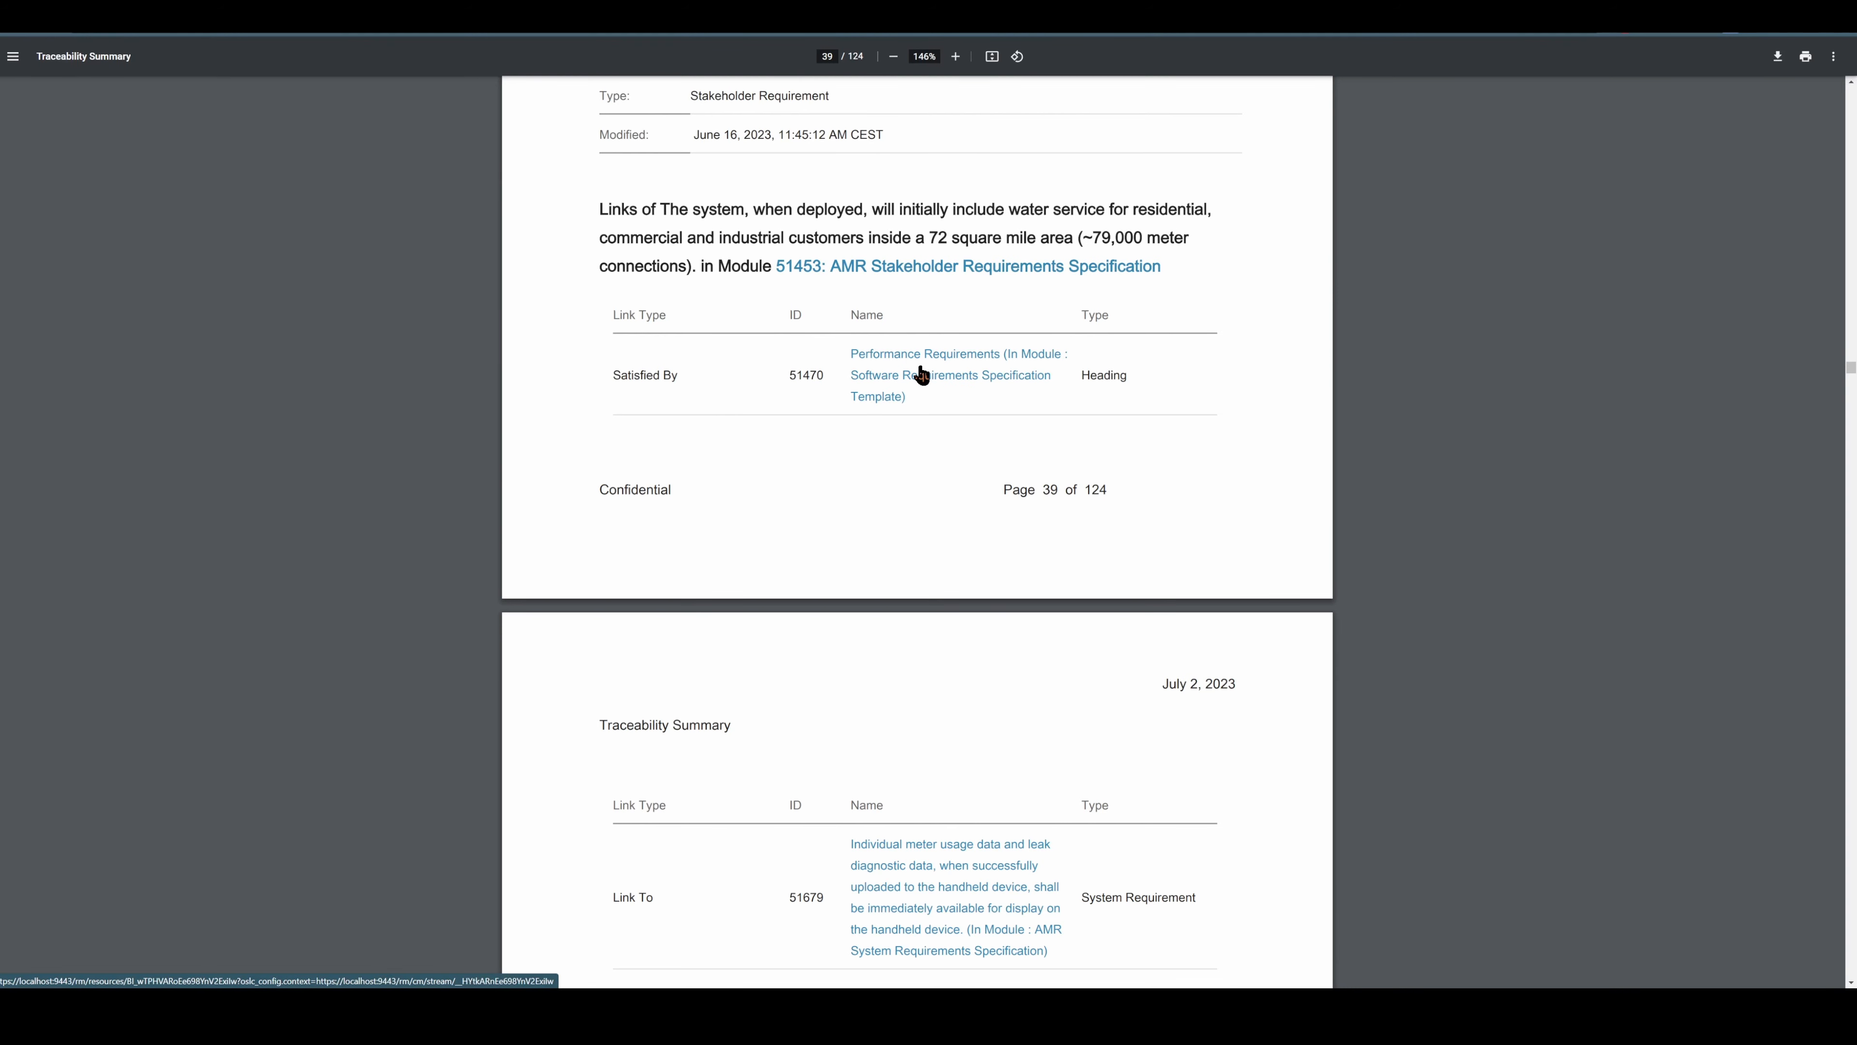
{"action": "scroll", "coordinate": [916, 377], "scroll_direction": "up", "scroll_amount": 2}
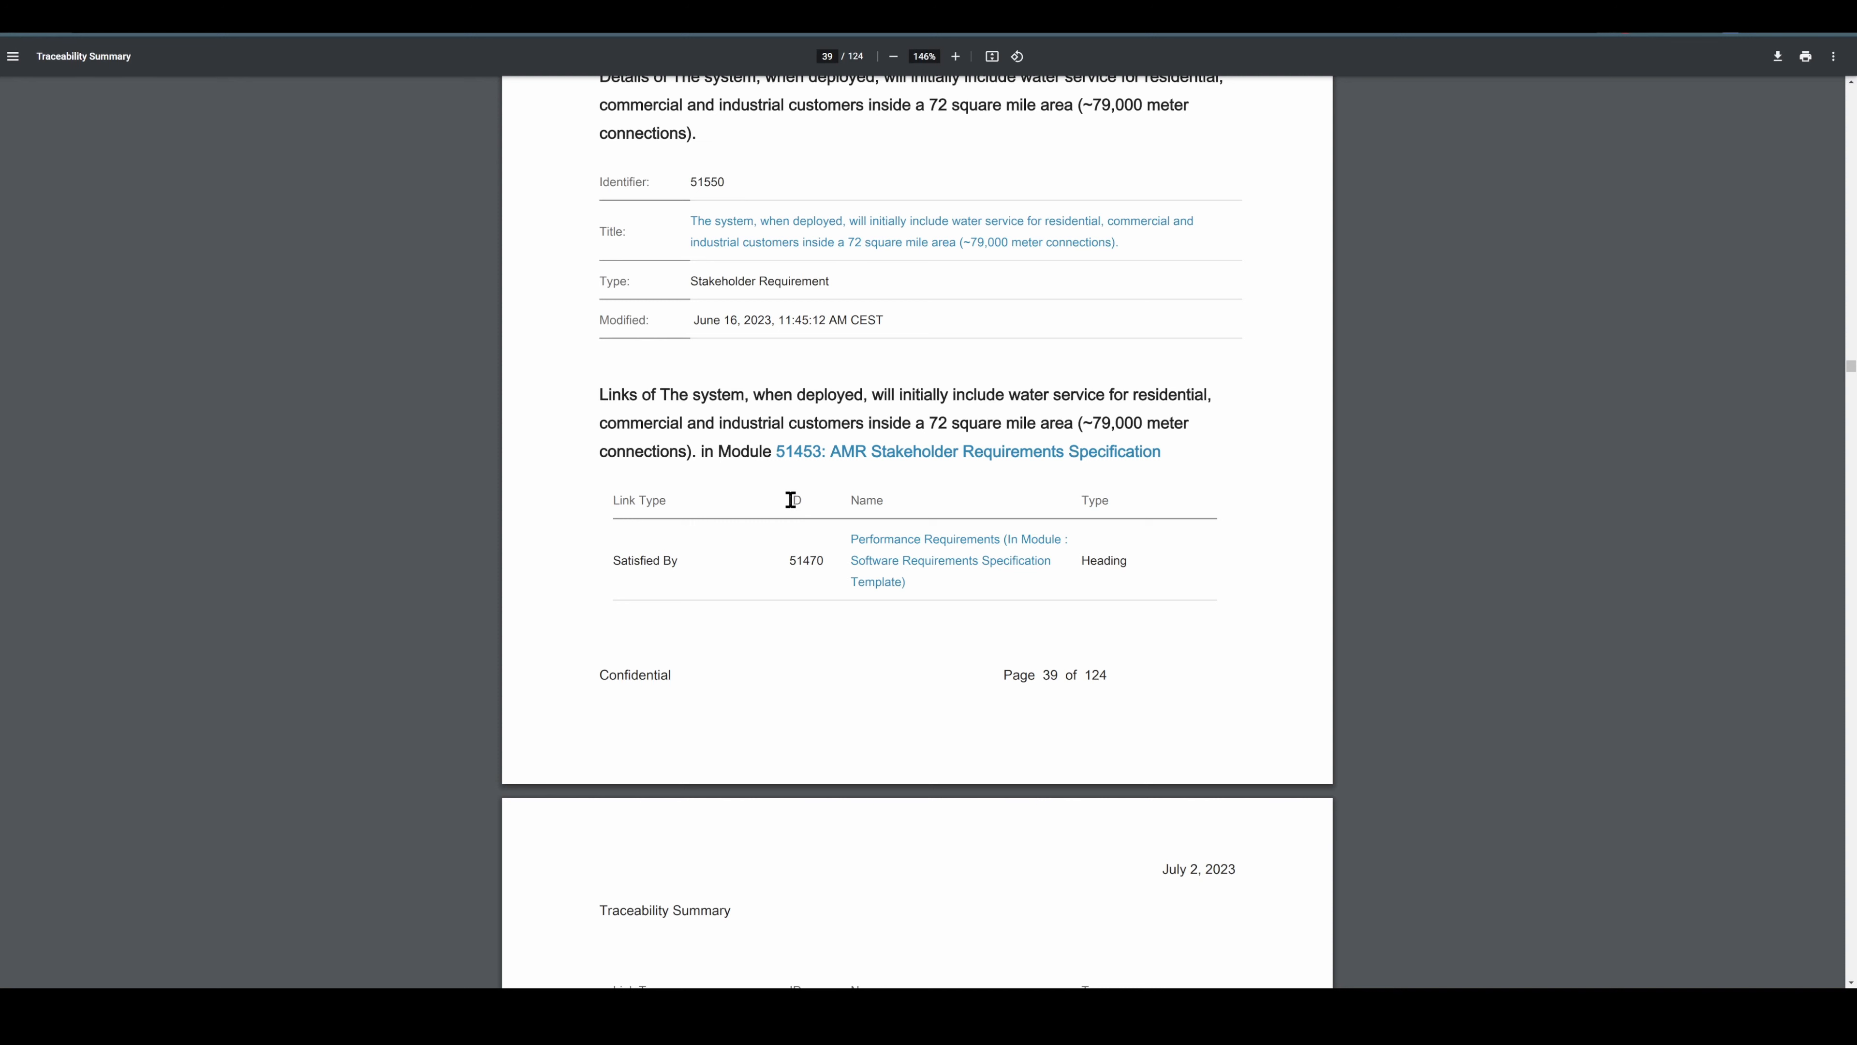
{"action": "left_click_drag", "start_coordinate": [829, 562], "coordinate": [778, 563]}
{"action": "left_click", "coordinate": [812, 628]}
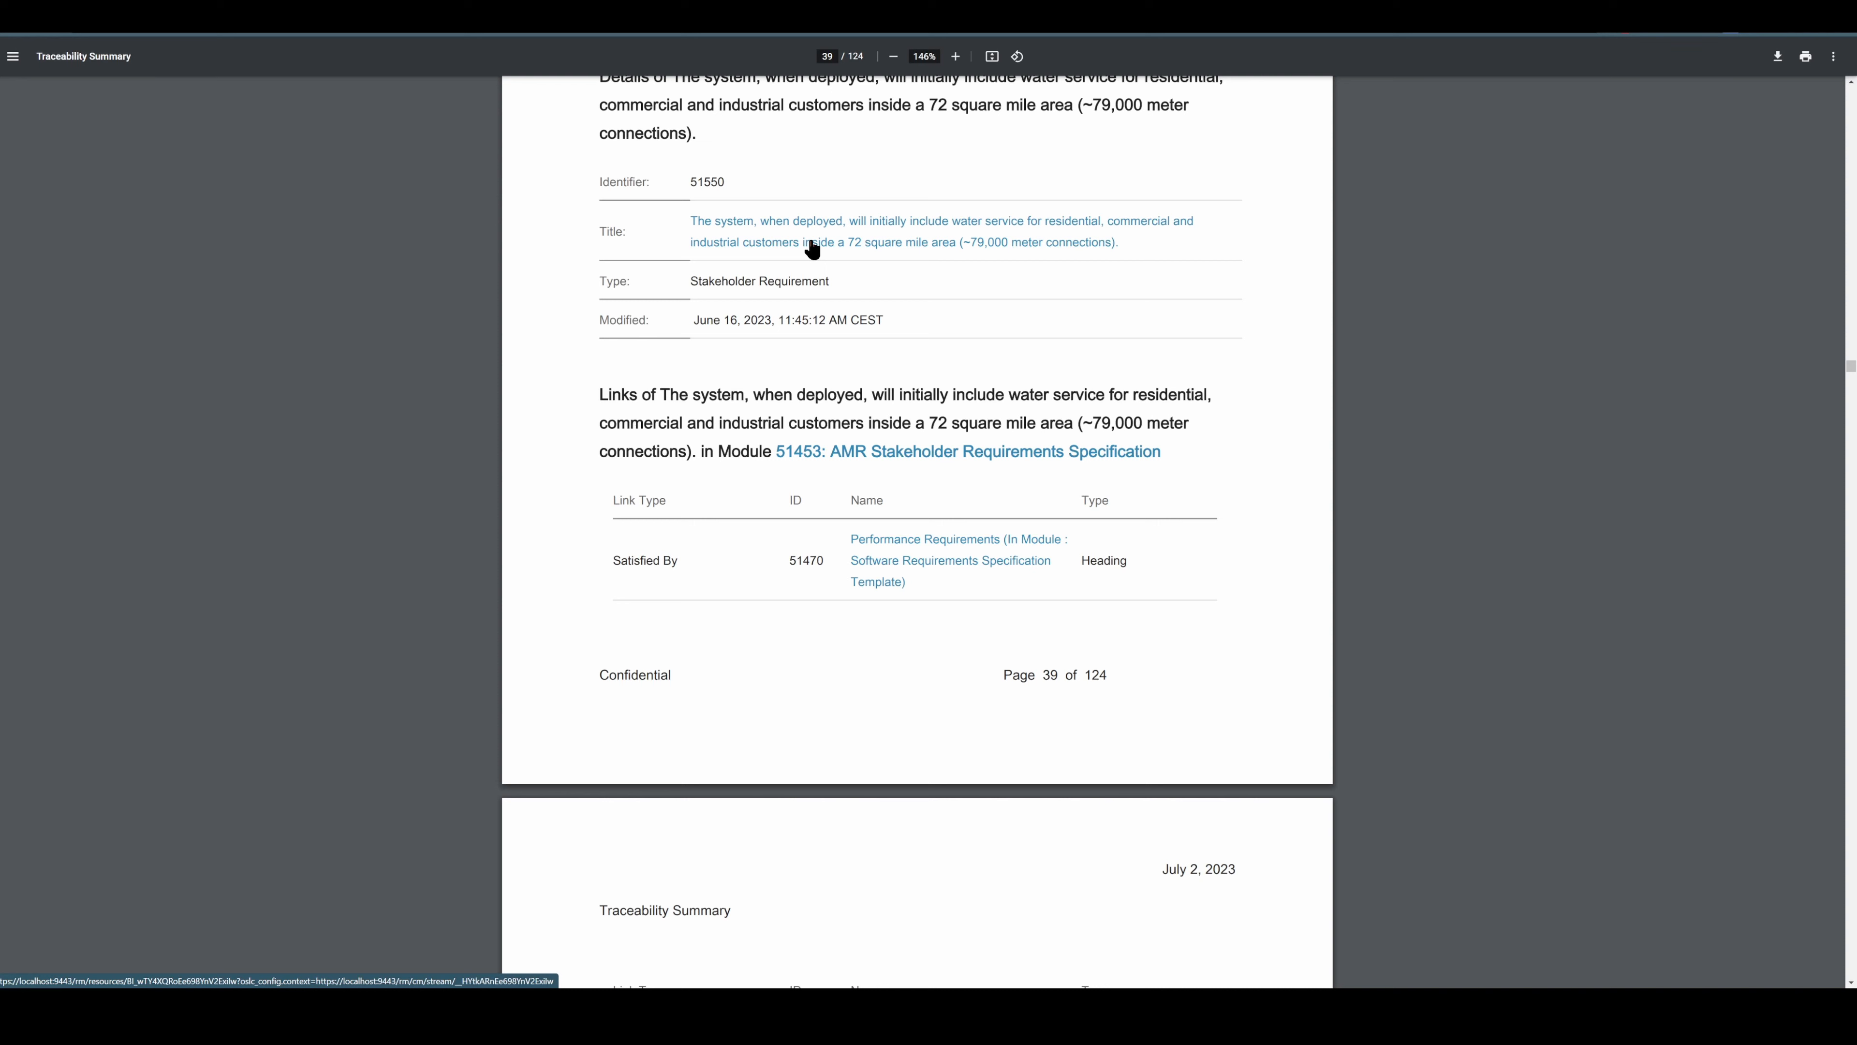
- Open artifact 51550 and its linked Performance Requirements artifact from the report in new browser tabs
{"action": "right_click", "coordinate": [746, 241]}
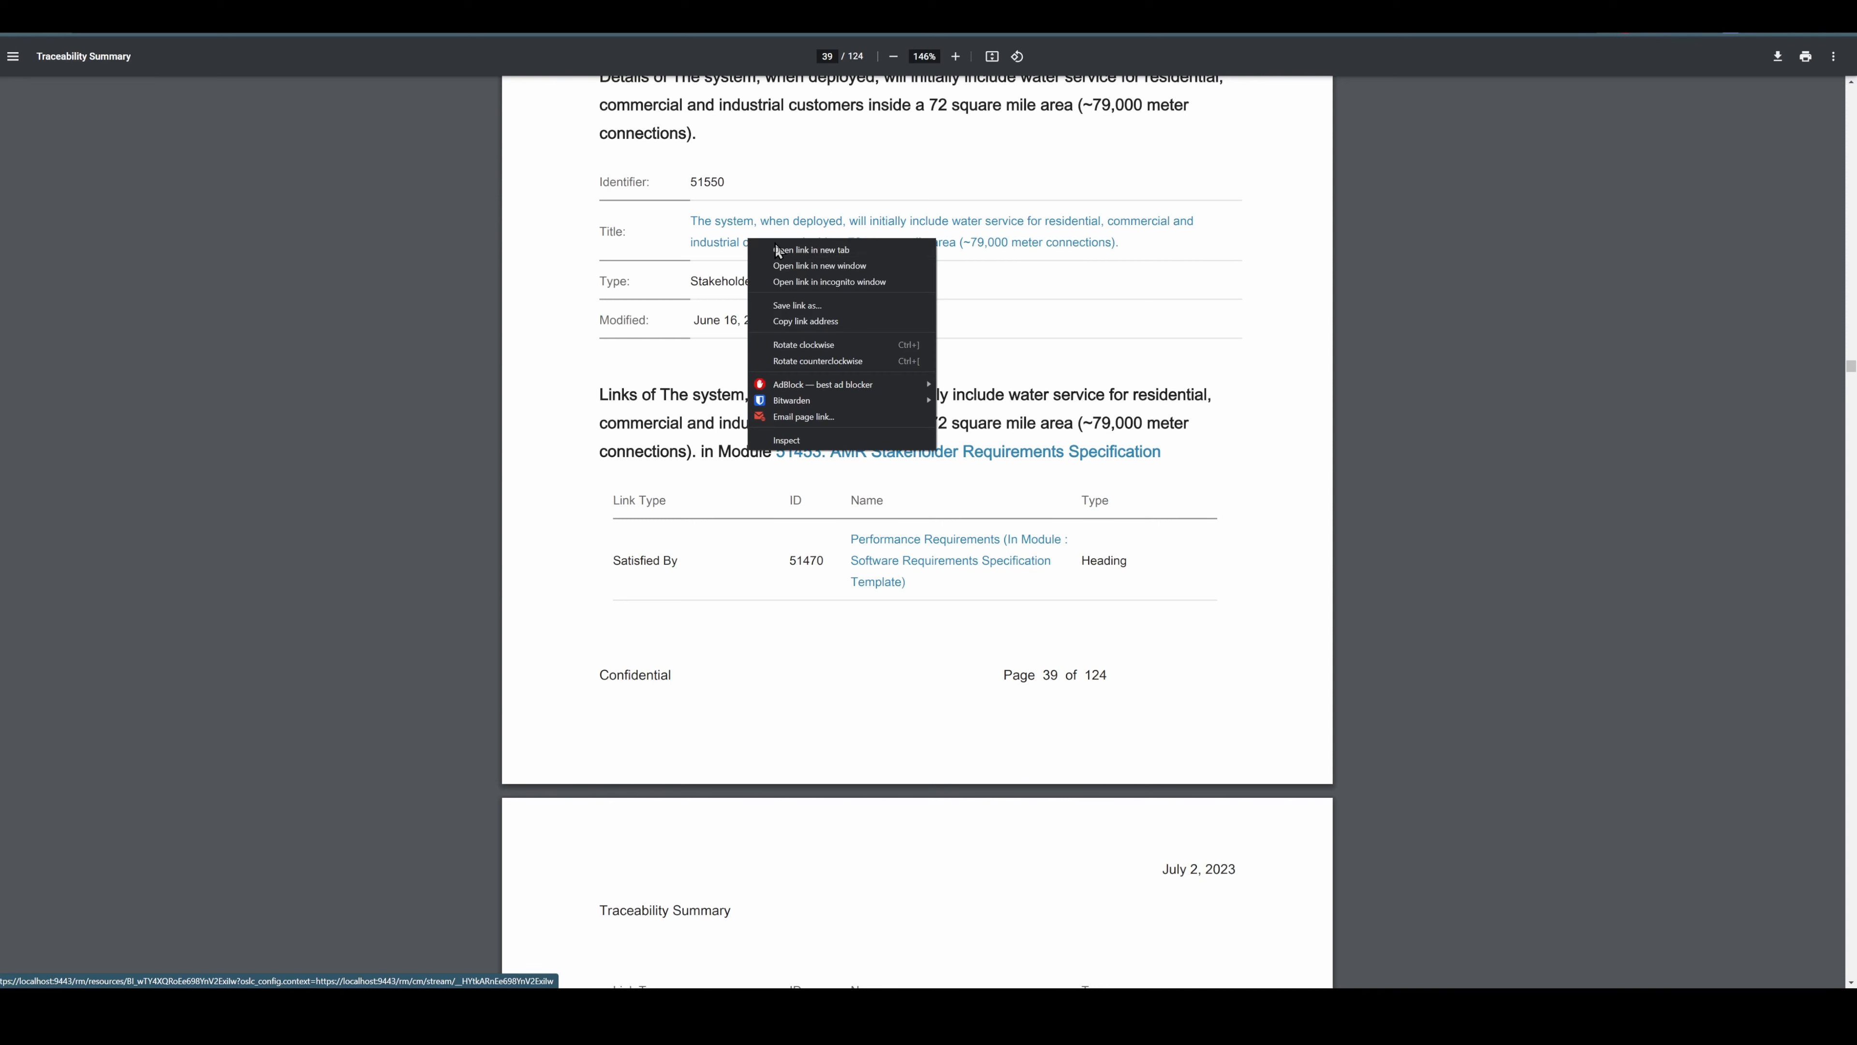
{"action": "left_click", "coordinate": [790, 256]}
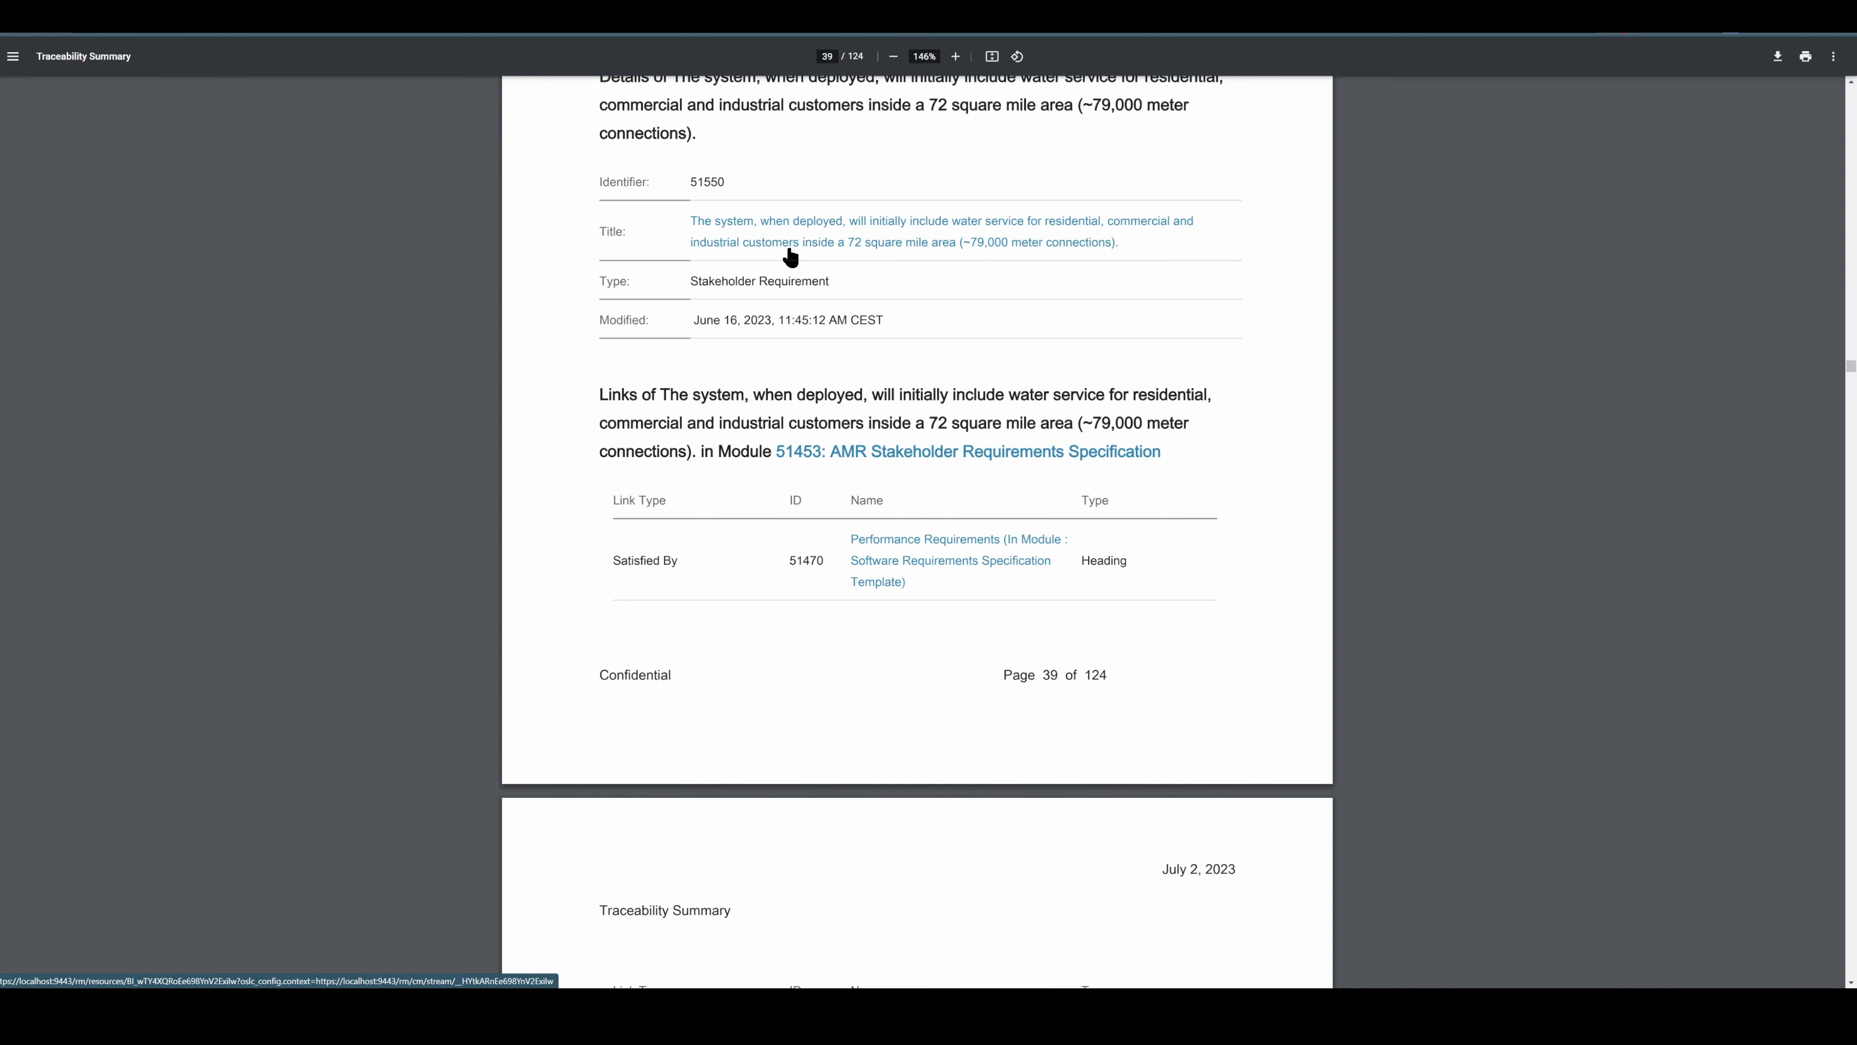
{"action": "right_click", "coordinate": [934, 548]}
{"action": "left_click", "coordinate": [973, 558]}
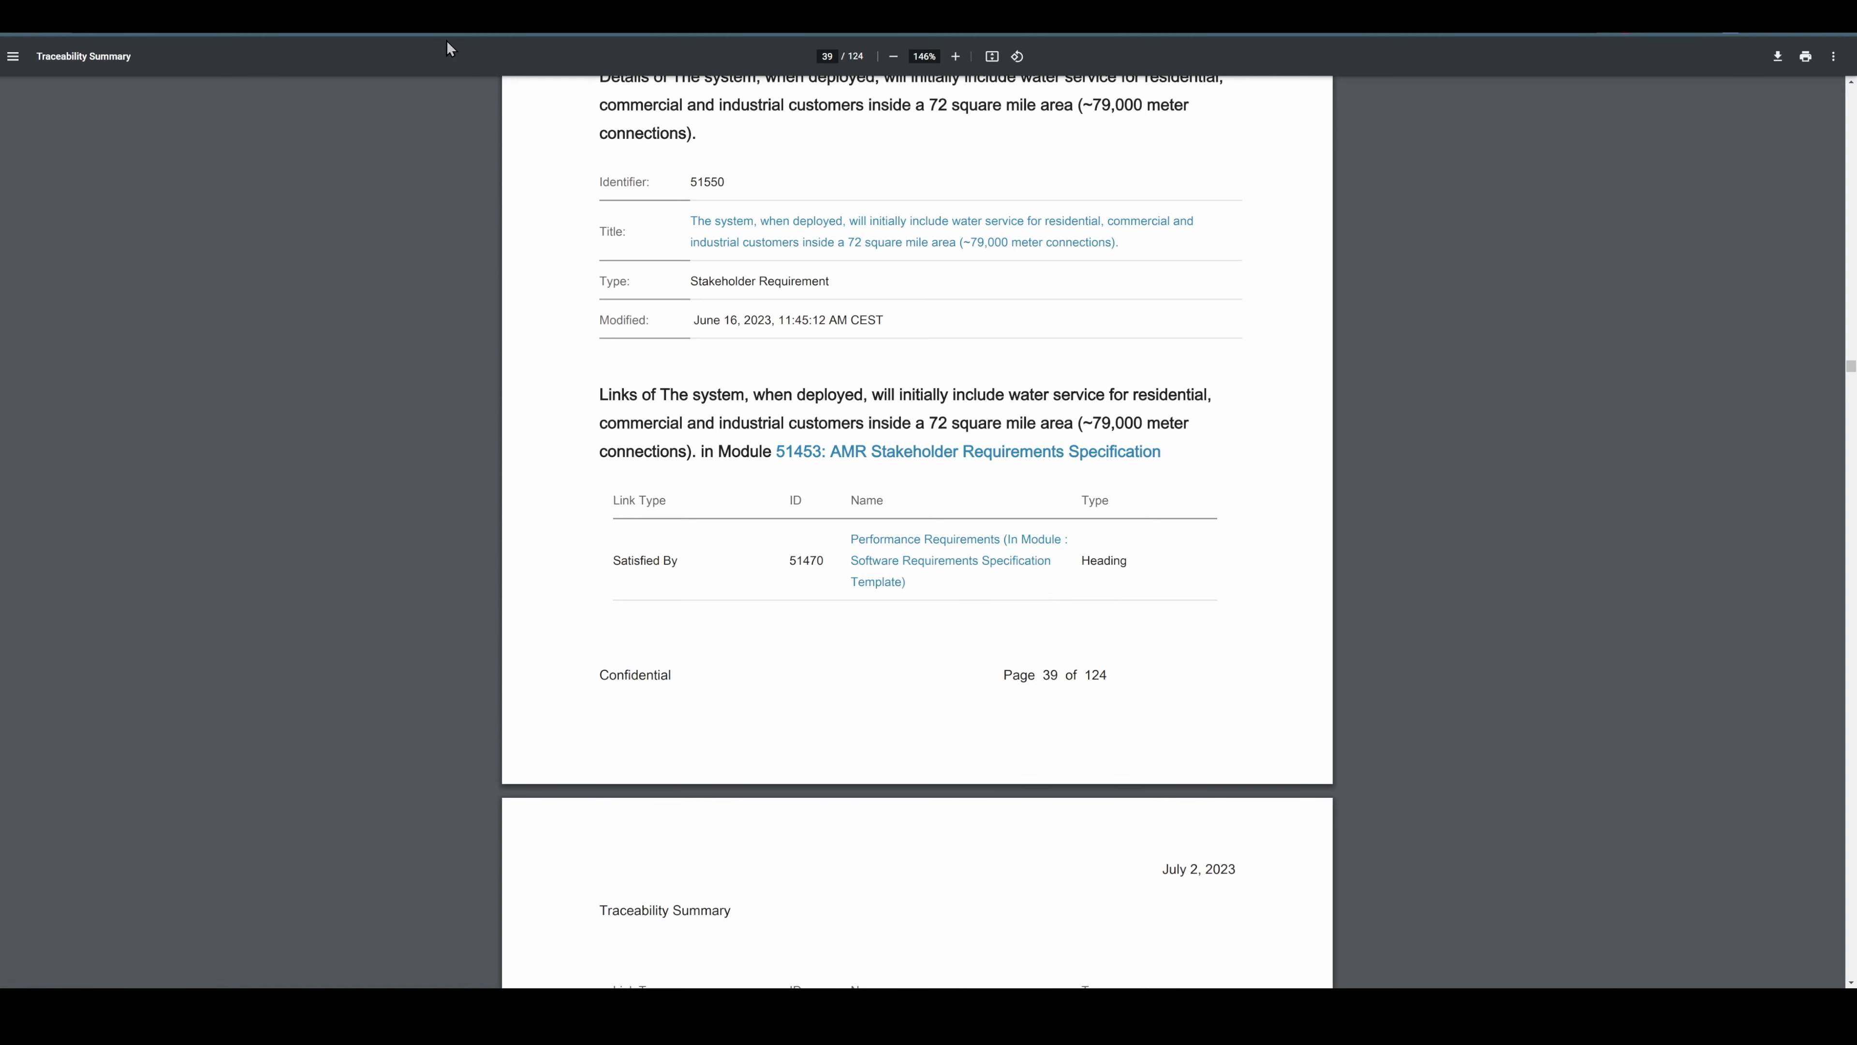
- Switch to artifact 51550 in its module and inspect its Link To and Satisfied By links
{"action": "left_click", "coordinate": [394, 16]}
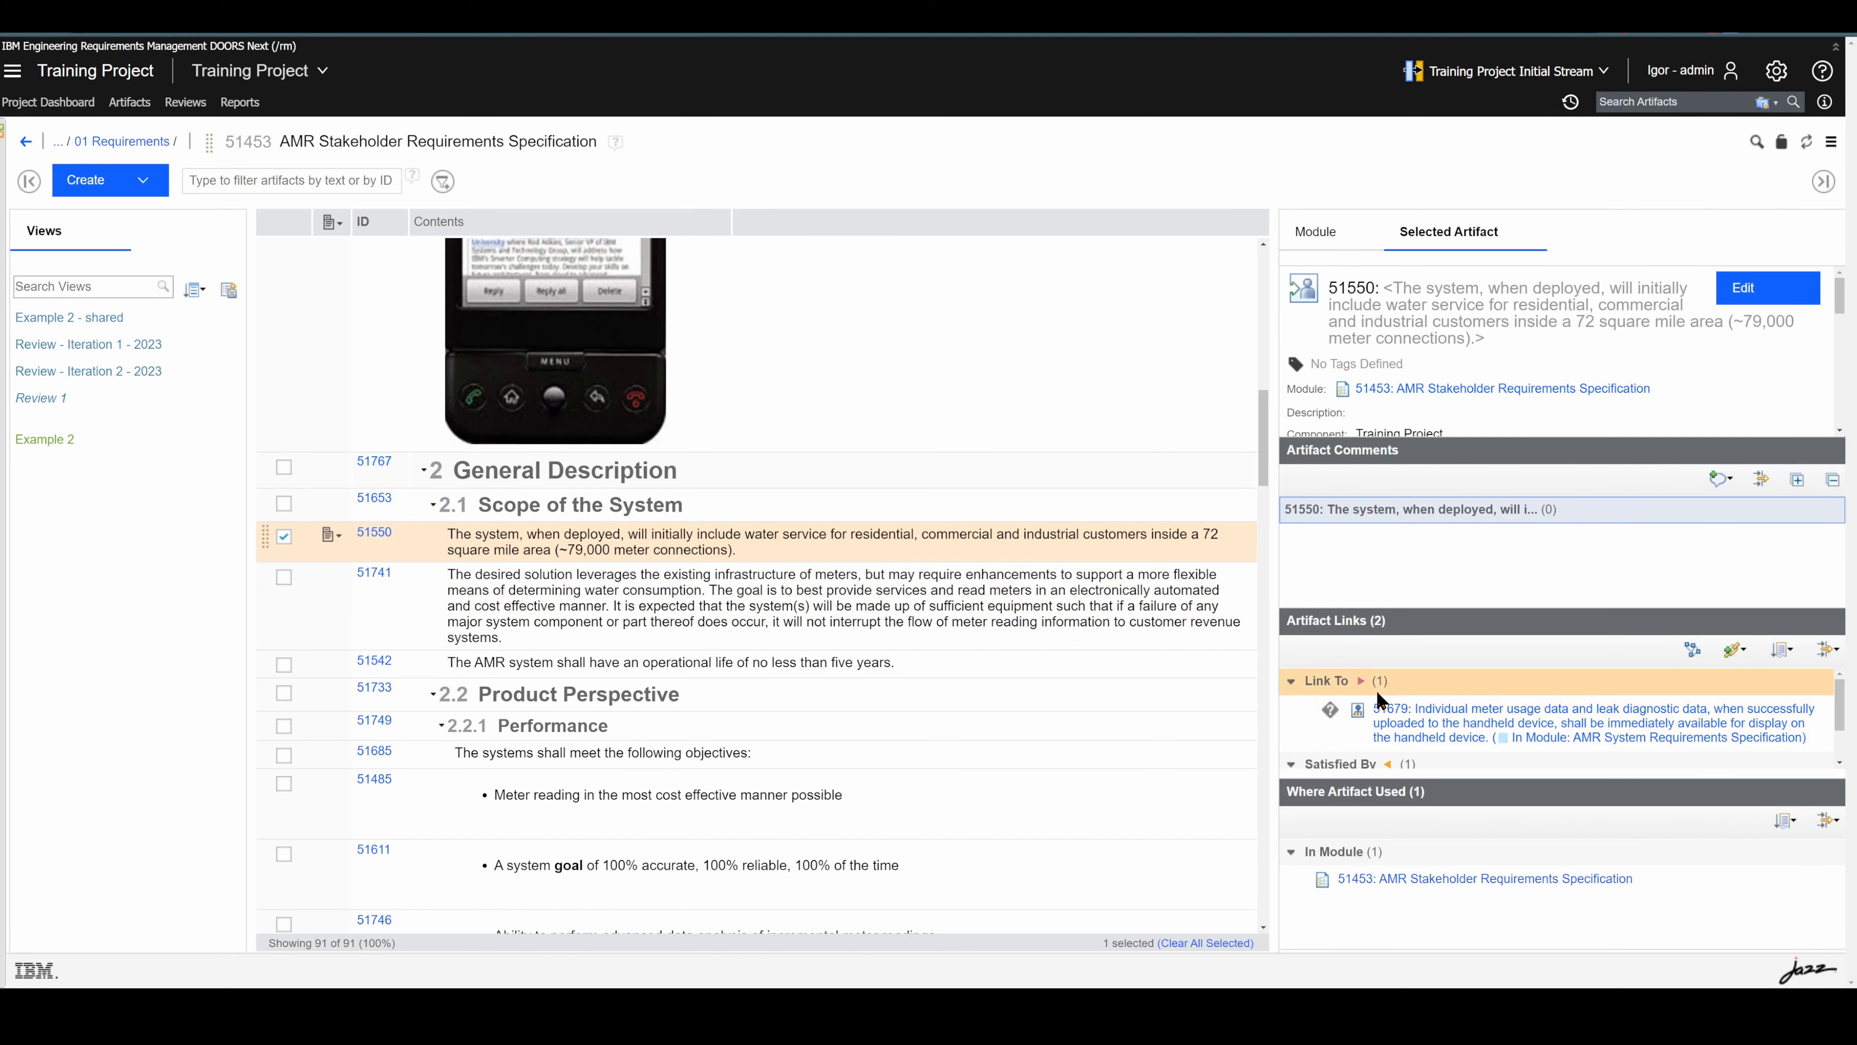
{"action": "scroll", "coordinate": [1439, 732], "scroll_direction": "down", "scroll_amount": 2}
{"action": "left_click", "coordinate": [1437, 735]}
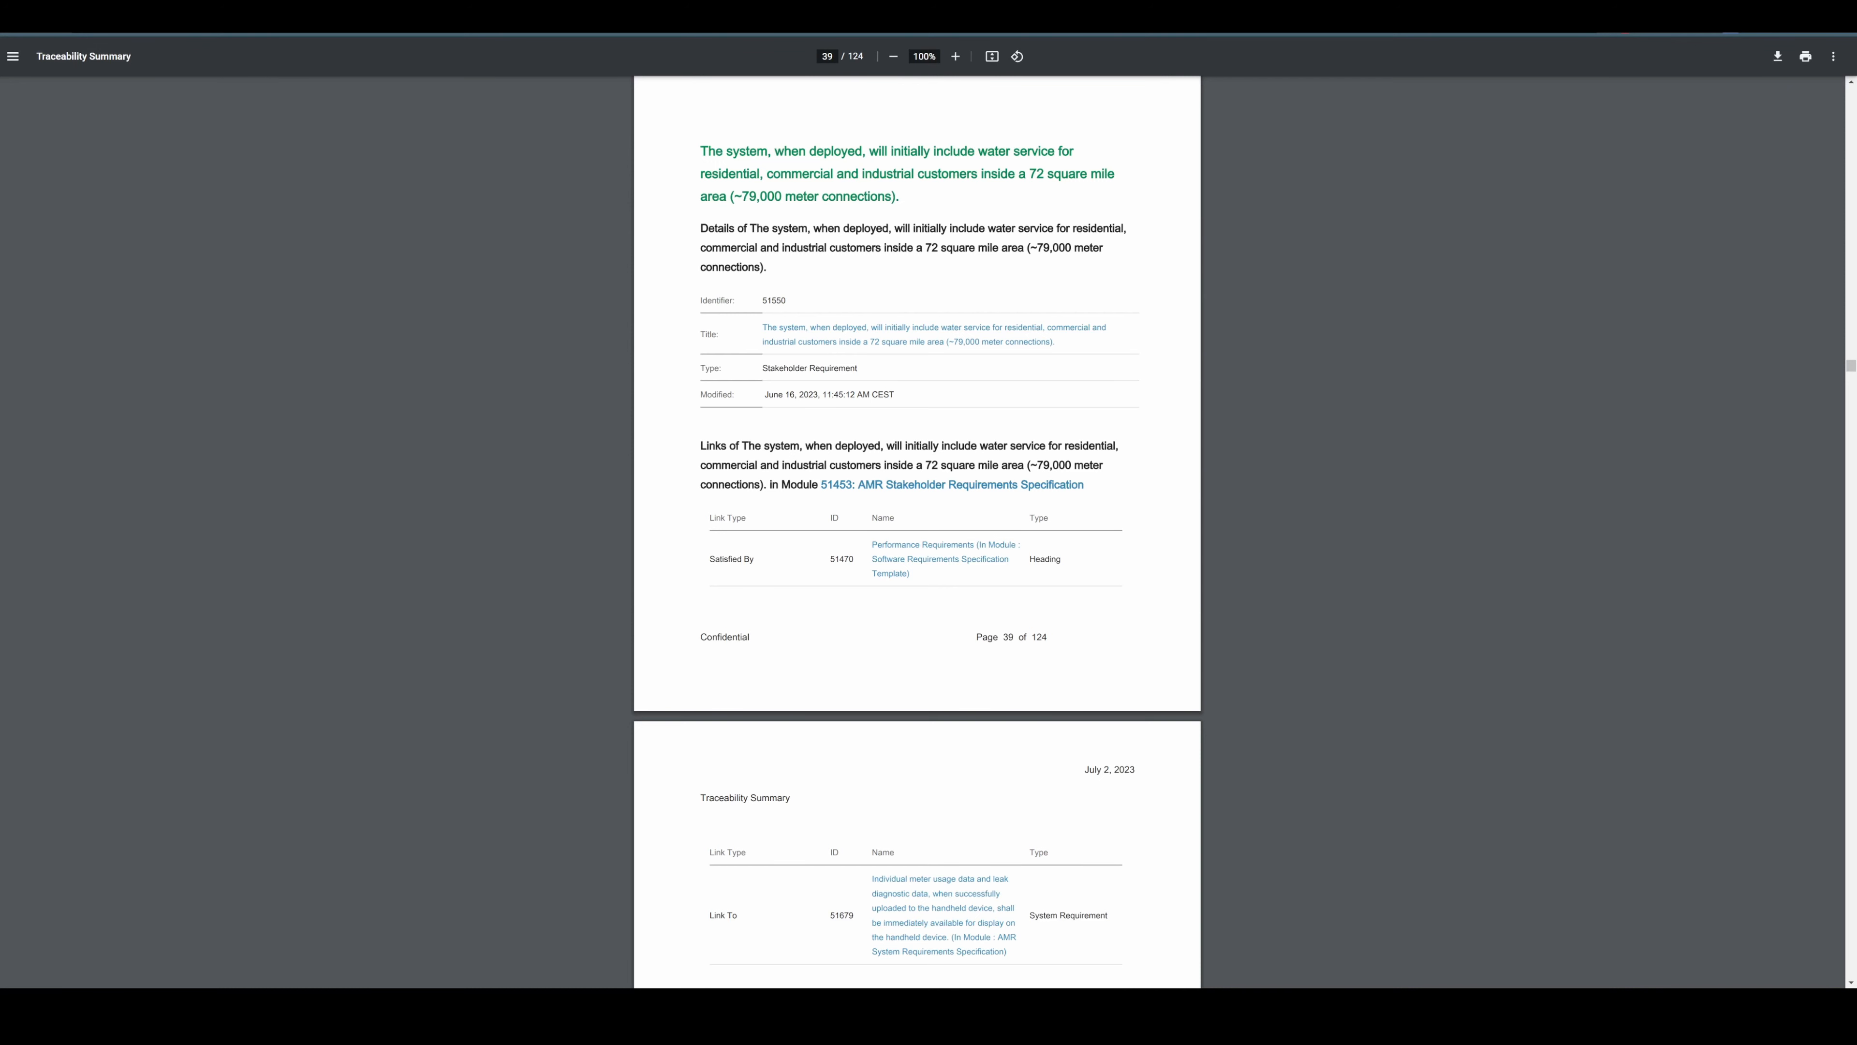
- Leave the Traceability Summary and open the Training Project's Reports page in DOORS Next
{"action": "left_click", "coordinate": [87, 16]}
{"action": "left_click", "coordinate": [238, 104]}
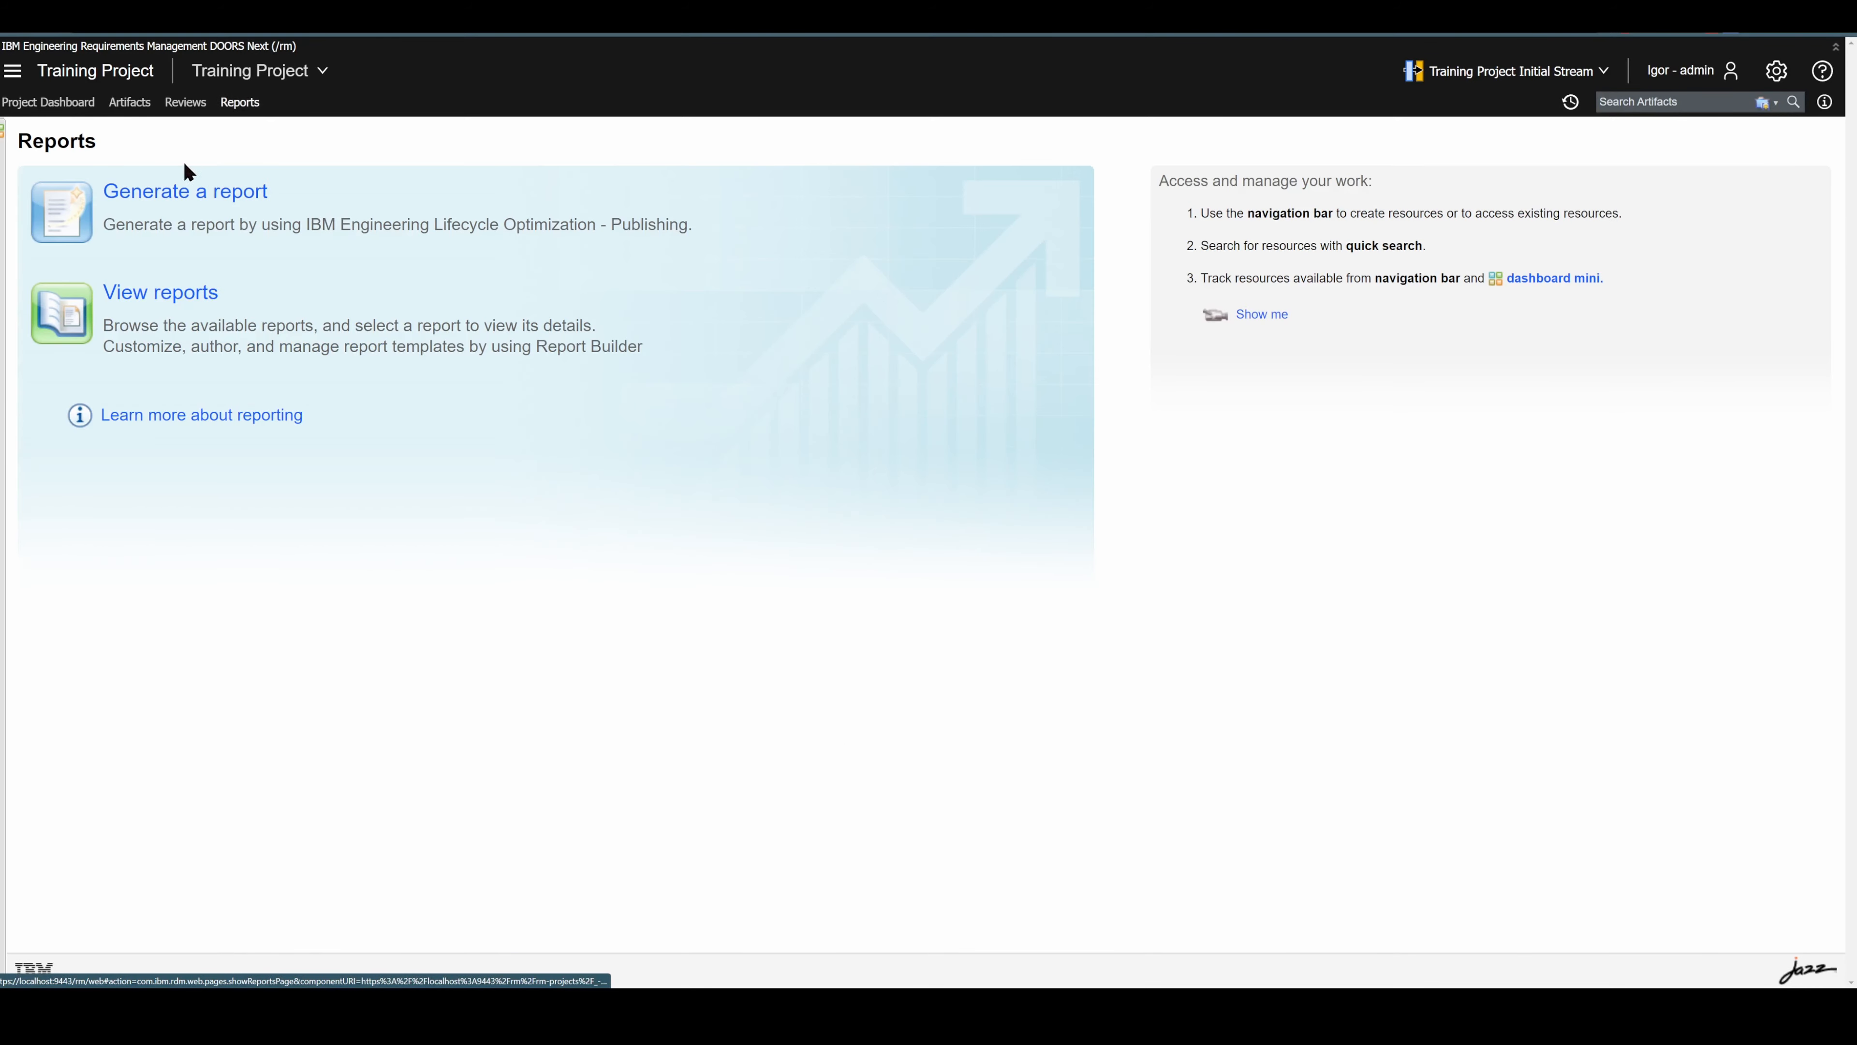
- Set up a Print Module Book report that includes the AMR Stakeholder Requirements Specification module
{"action": "left_click", "coordinate": [182, 191]}
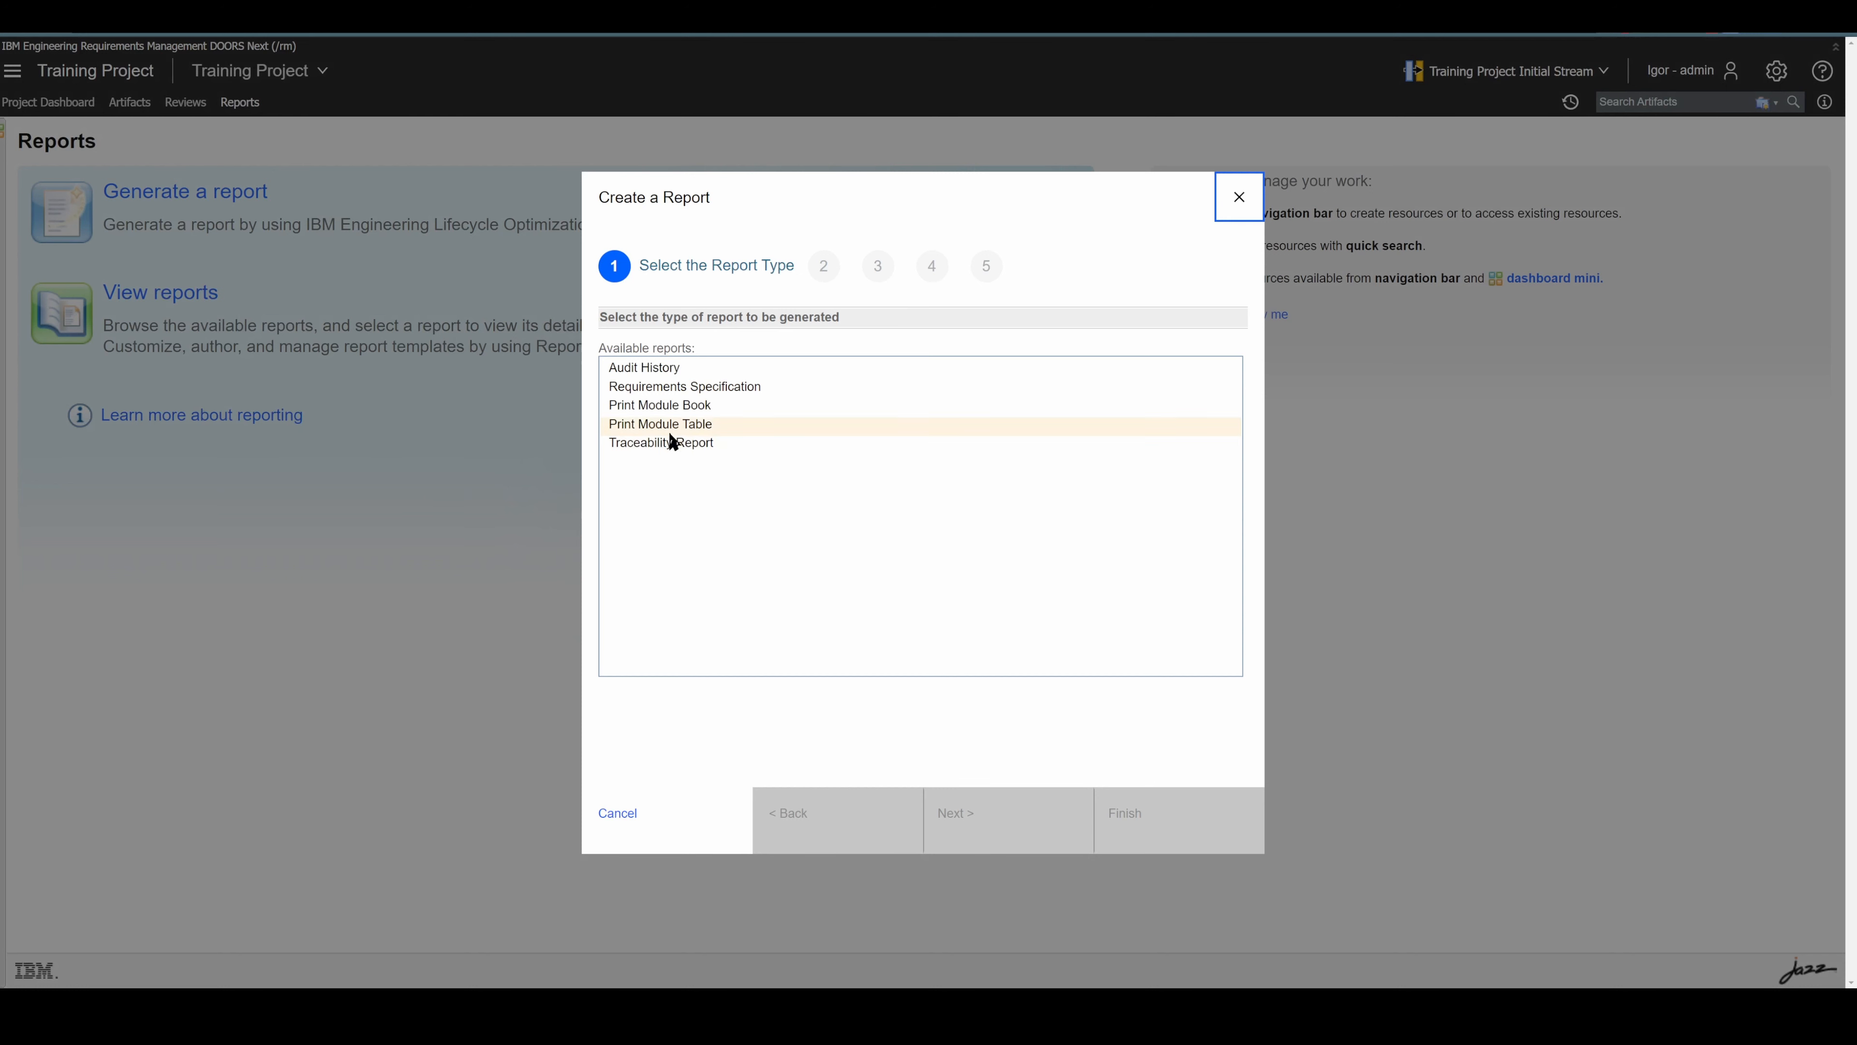
{"action": "left_click", "coordinate": [686, 411]}
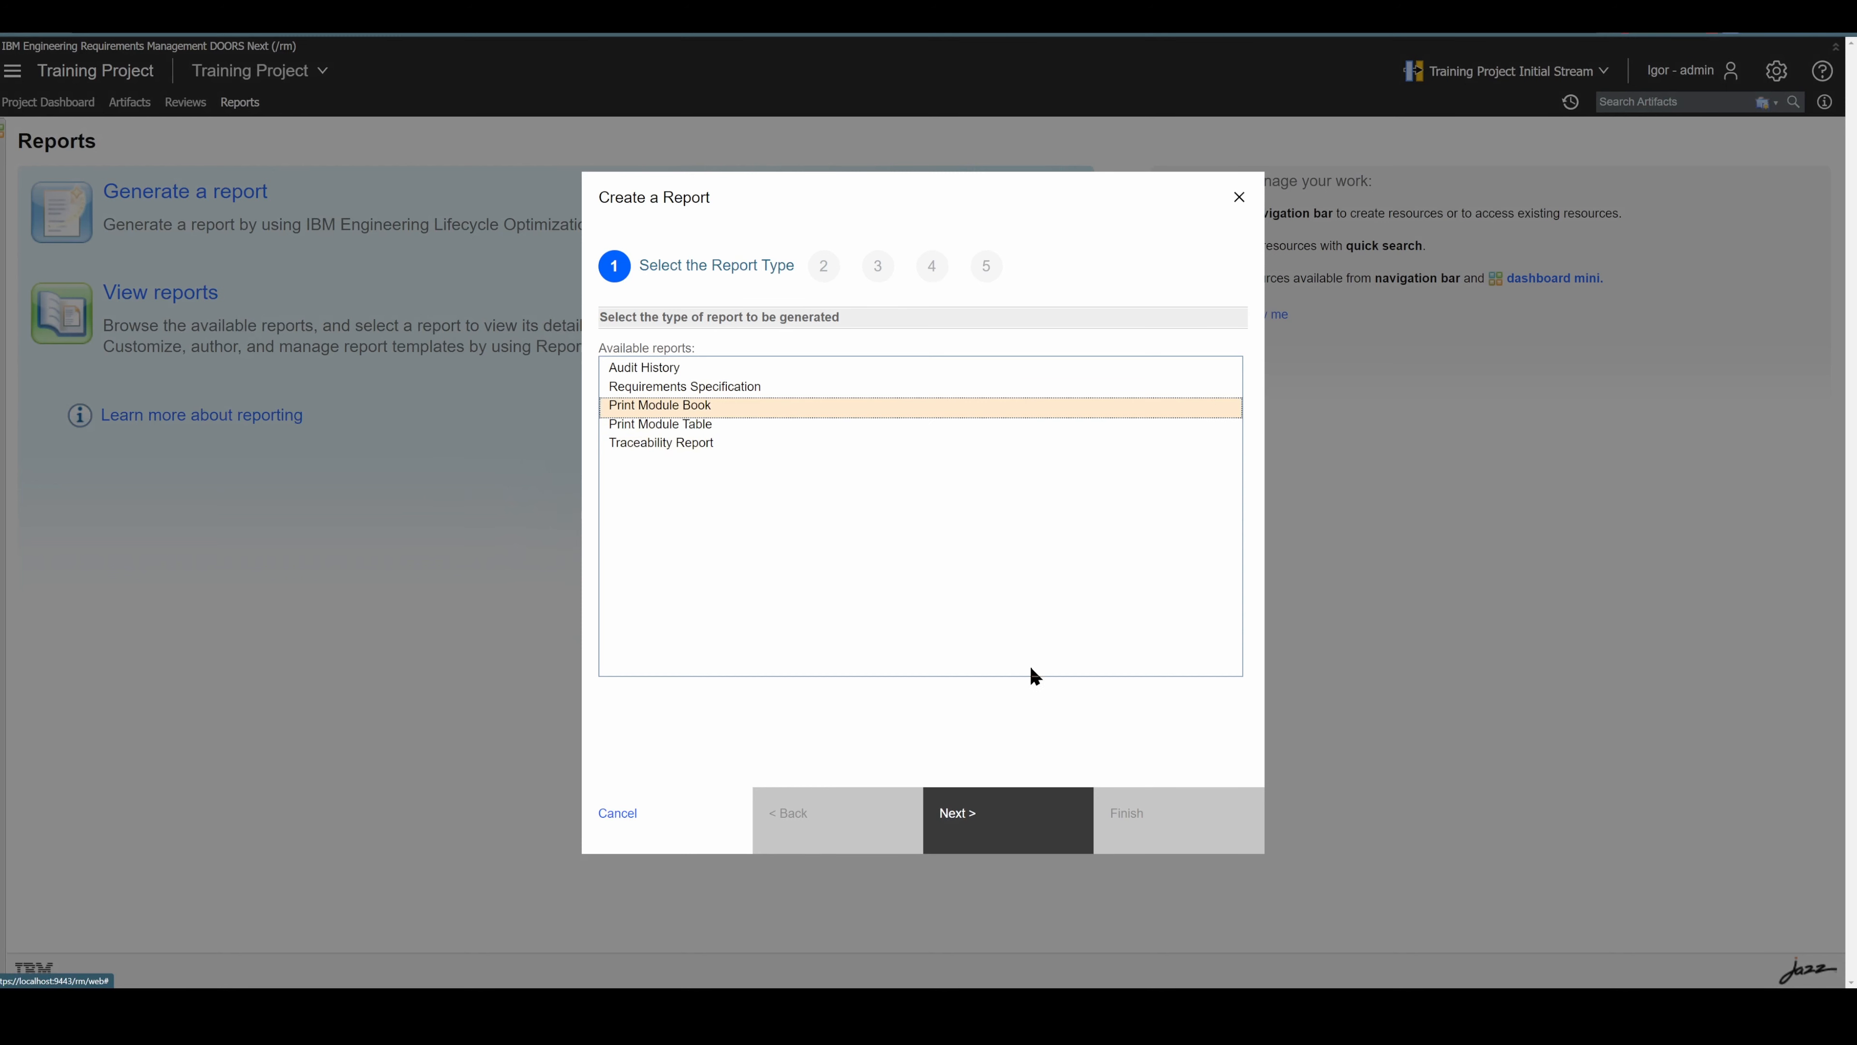
{"action": "left_click", "coordinate": [1024, 815]}
{"action": "left_click", "coordinate": [1172, 402]}
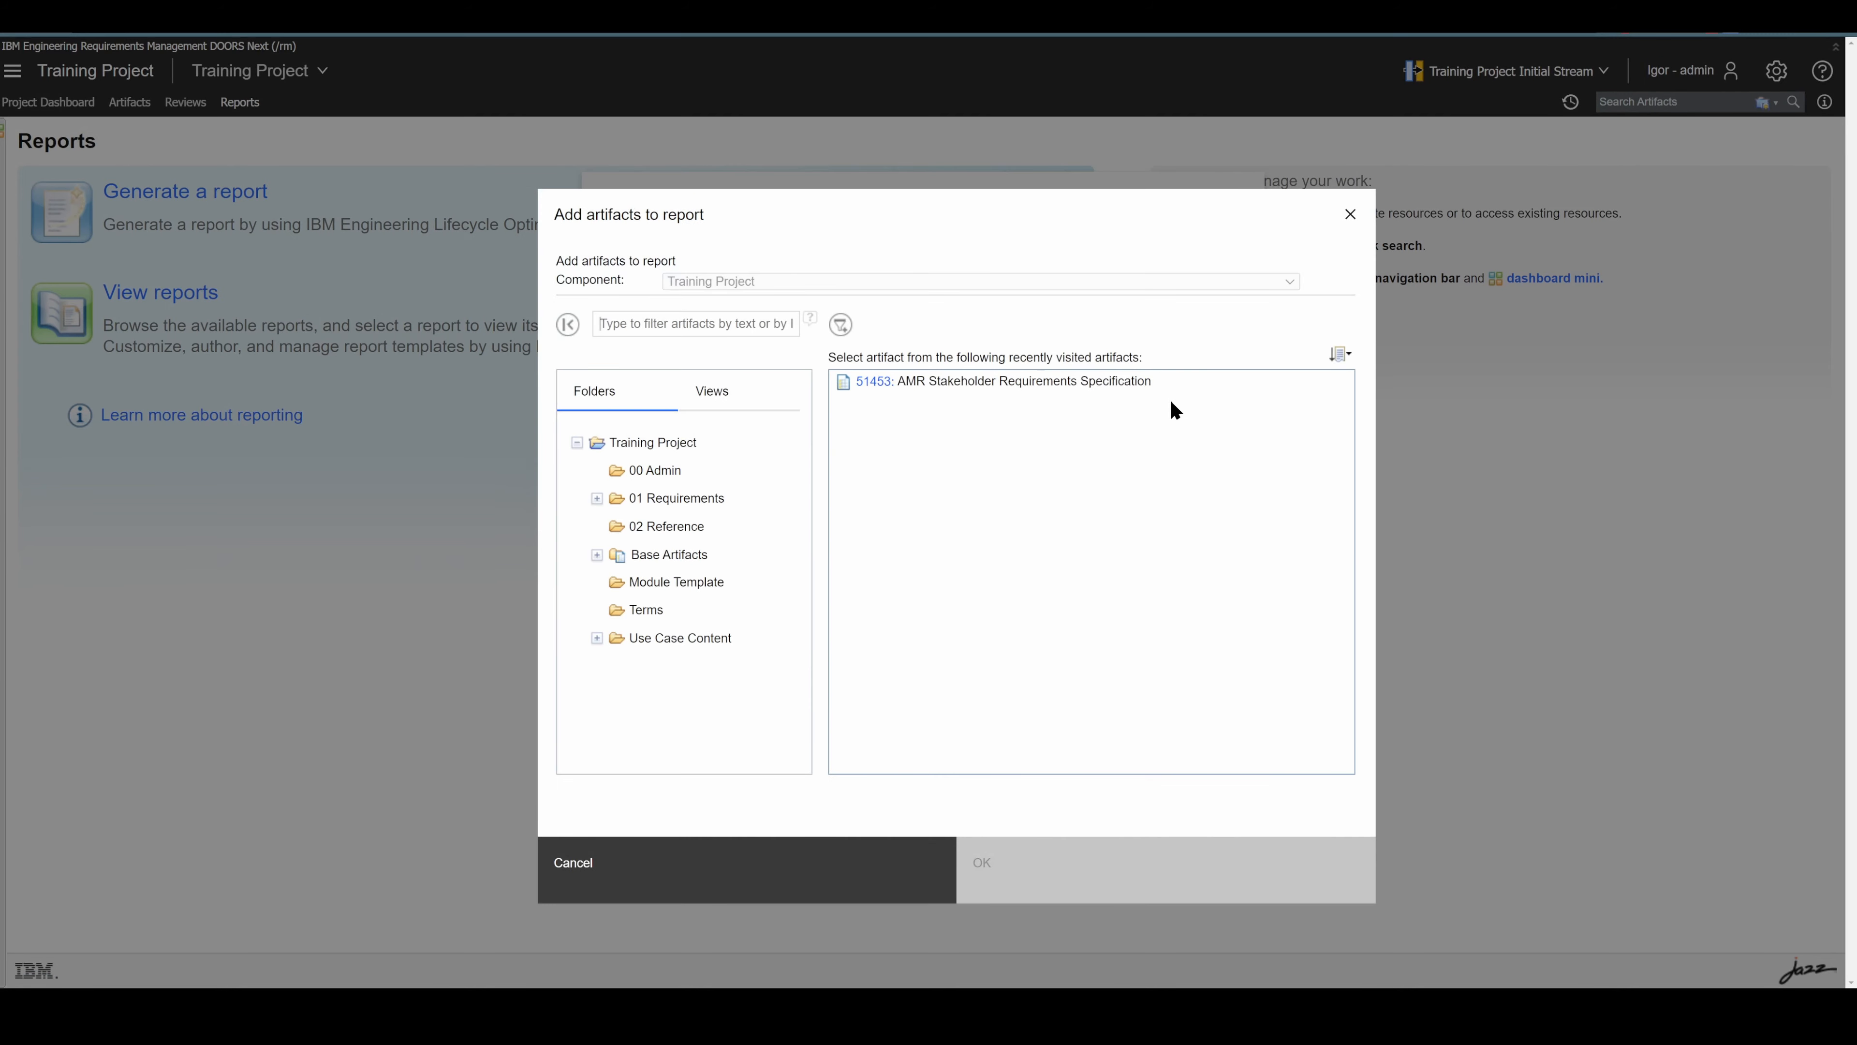
{"action": "left_click", "coordinate": [923, 382]}
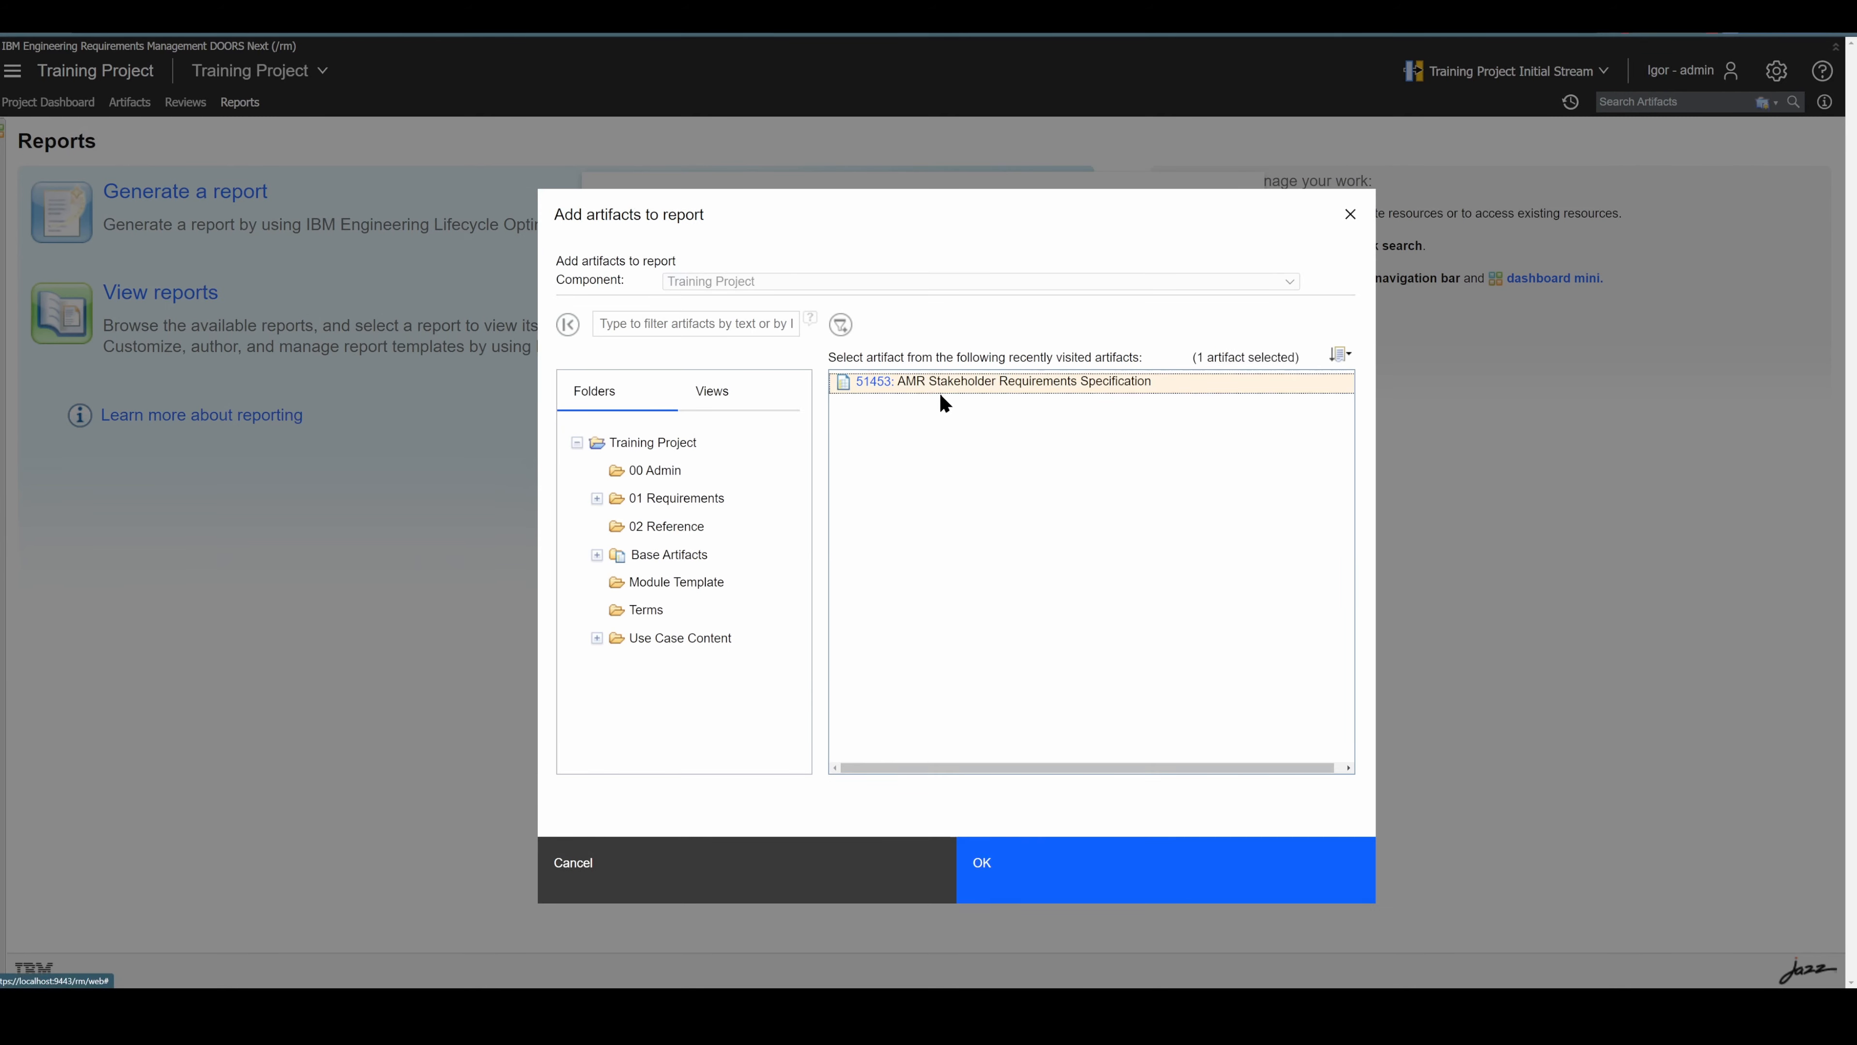
{"action": "left_click", "coordinate": [1050, 877]}
{"action": "left_click", "coordinate": [1012, 845]}
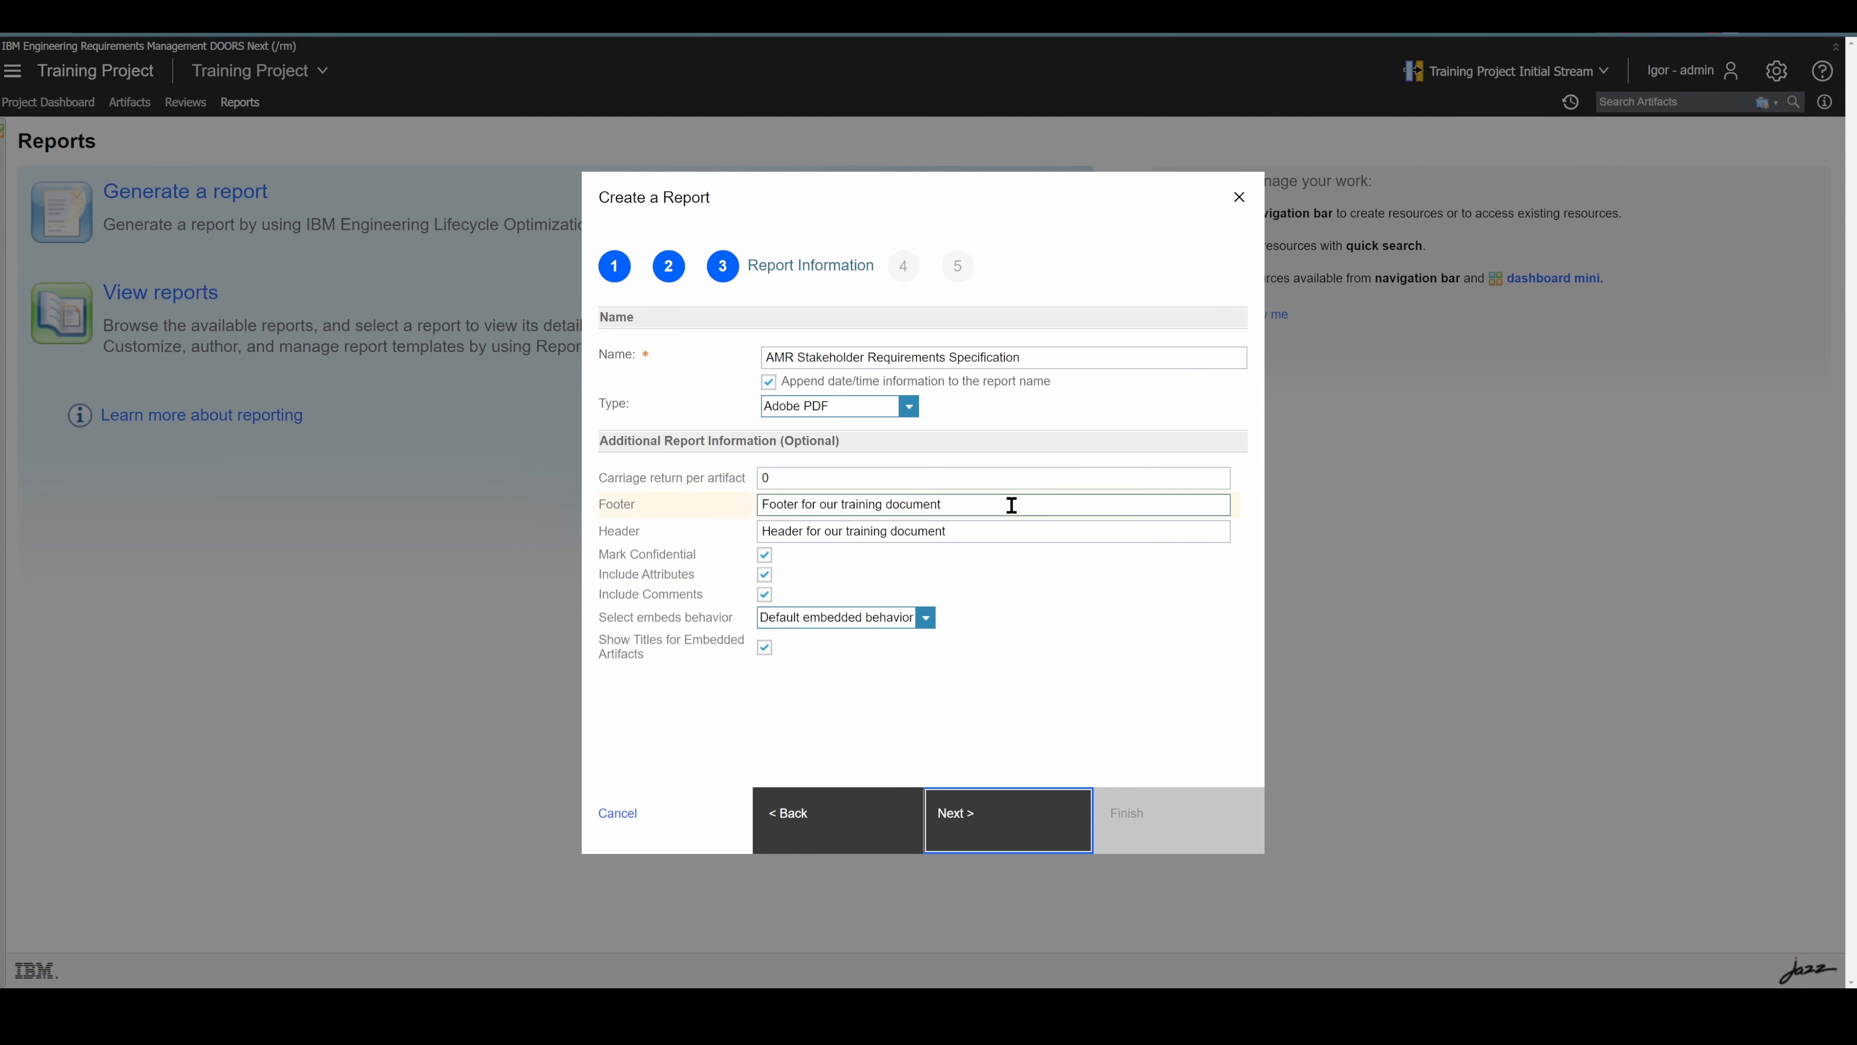
- Highlight the report's footer and header texts, advance to the component save options, and cancel the report creation
{"action": "left_click_drag", "start_coordinate": [1008, 502], "coordinate": [625, 506]}
{"action": "left_click_drag", "start_coordinate": [1021, 539], "coordinate": [655, 524]}
{"action": "left_click", "coordinate": [1062, 616]}
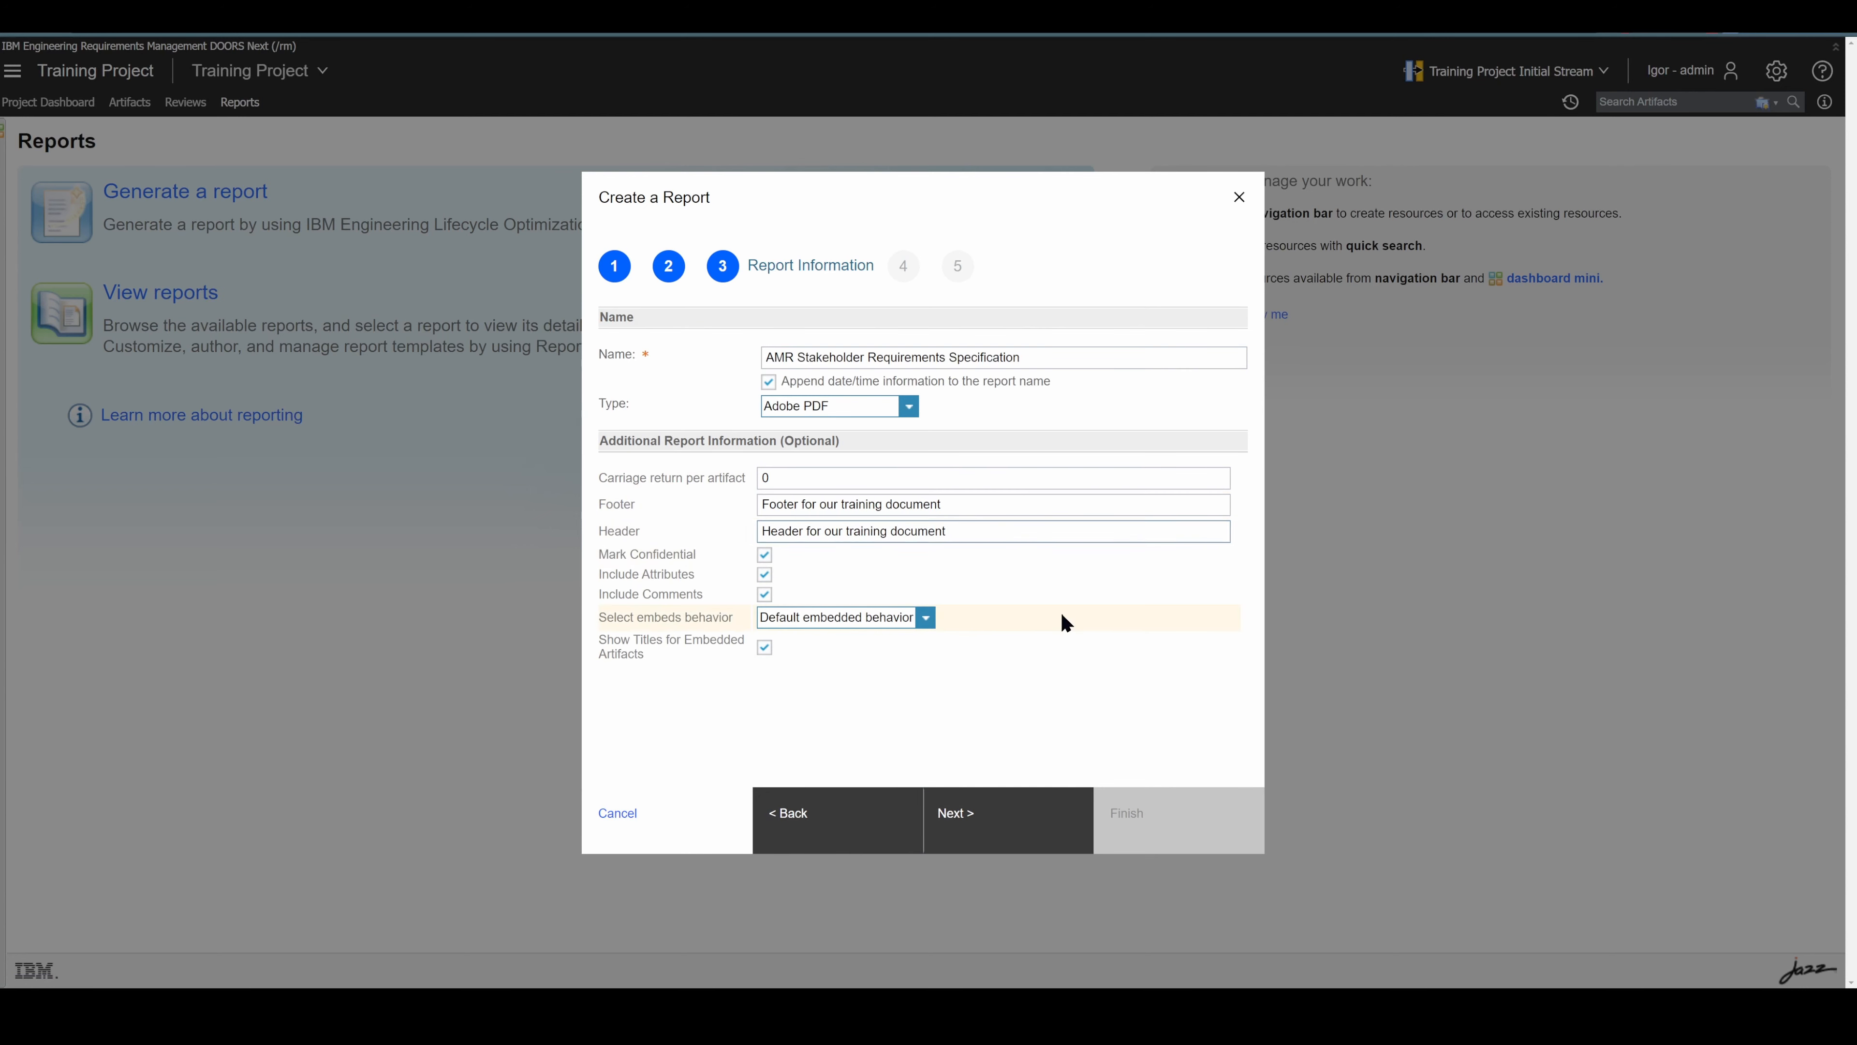
{"action": "left_click", "coordinate": [955, 845]}
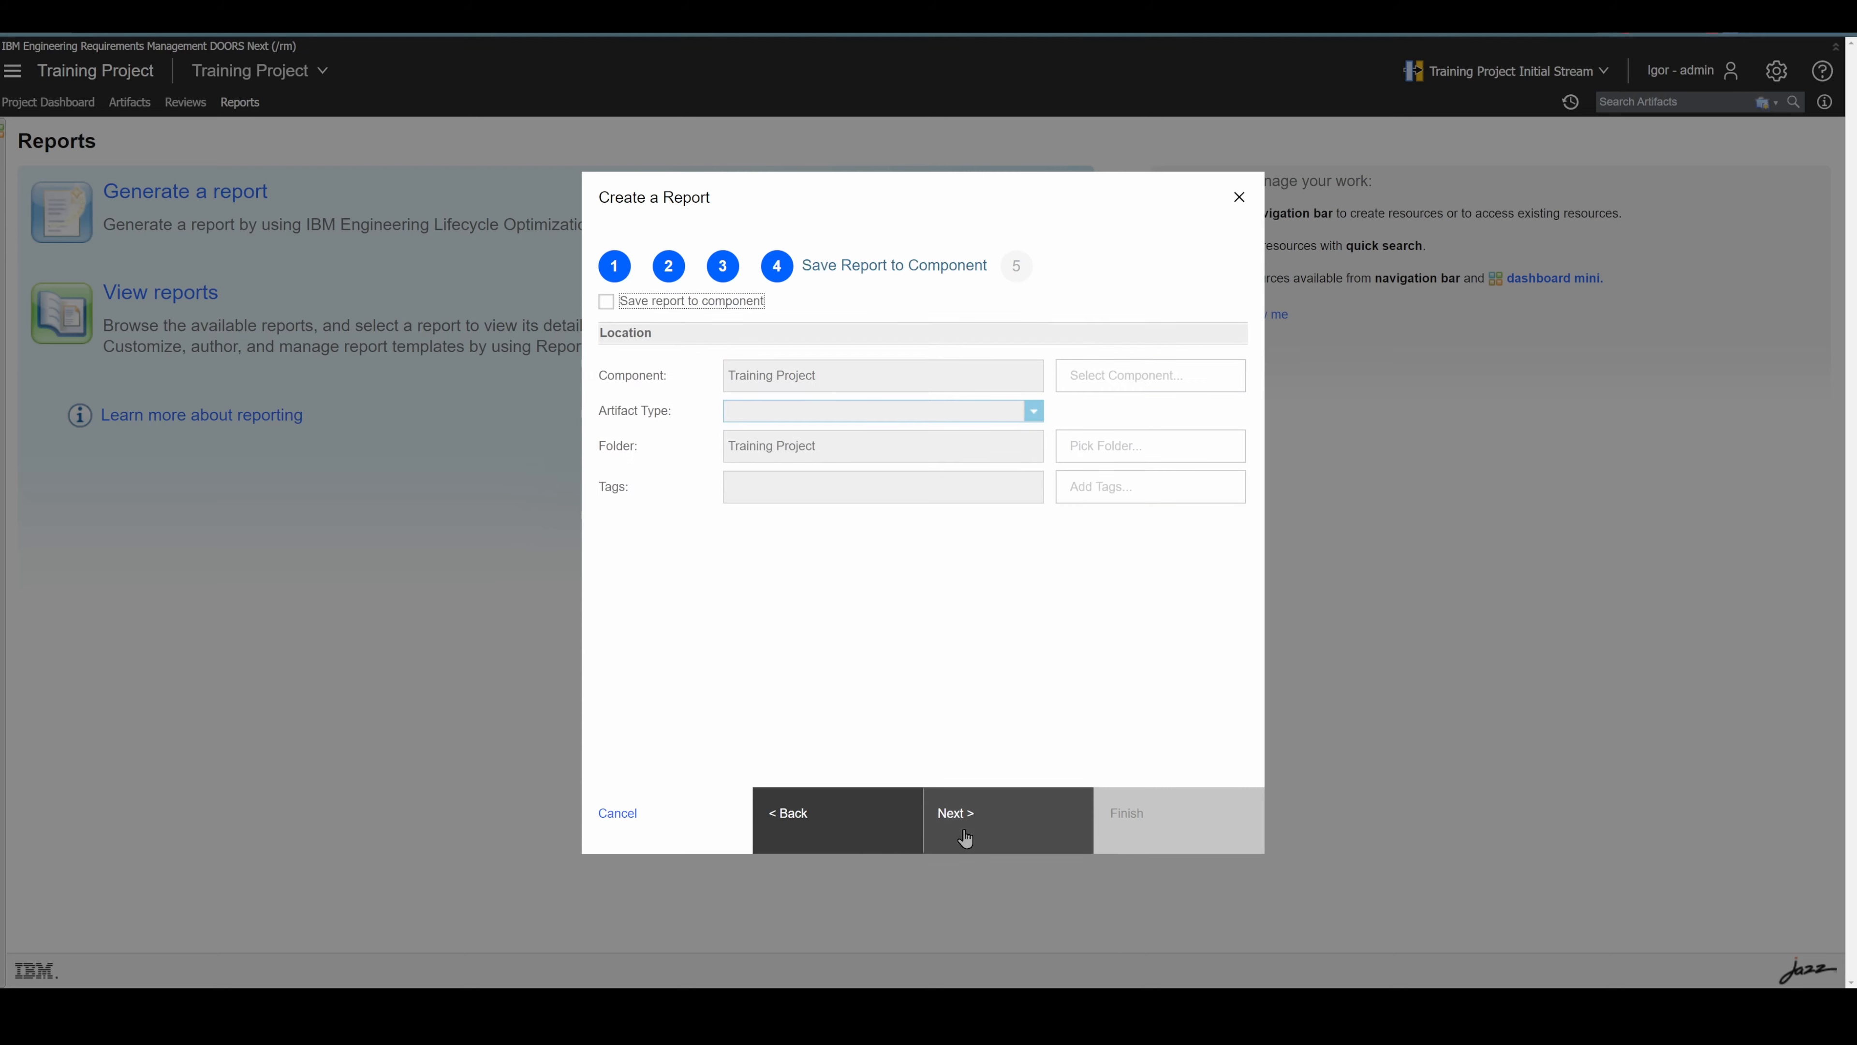
{"action": "left_click", "coordinate": [1238, 198]}
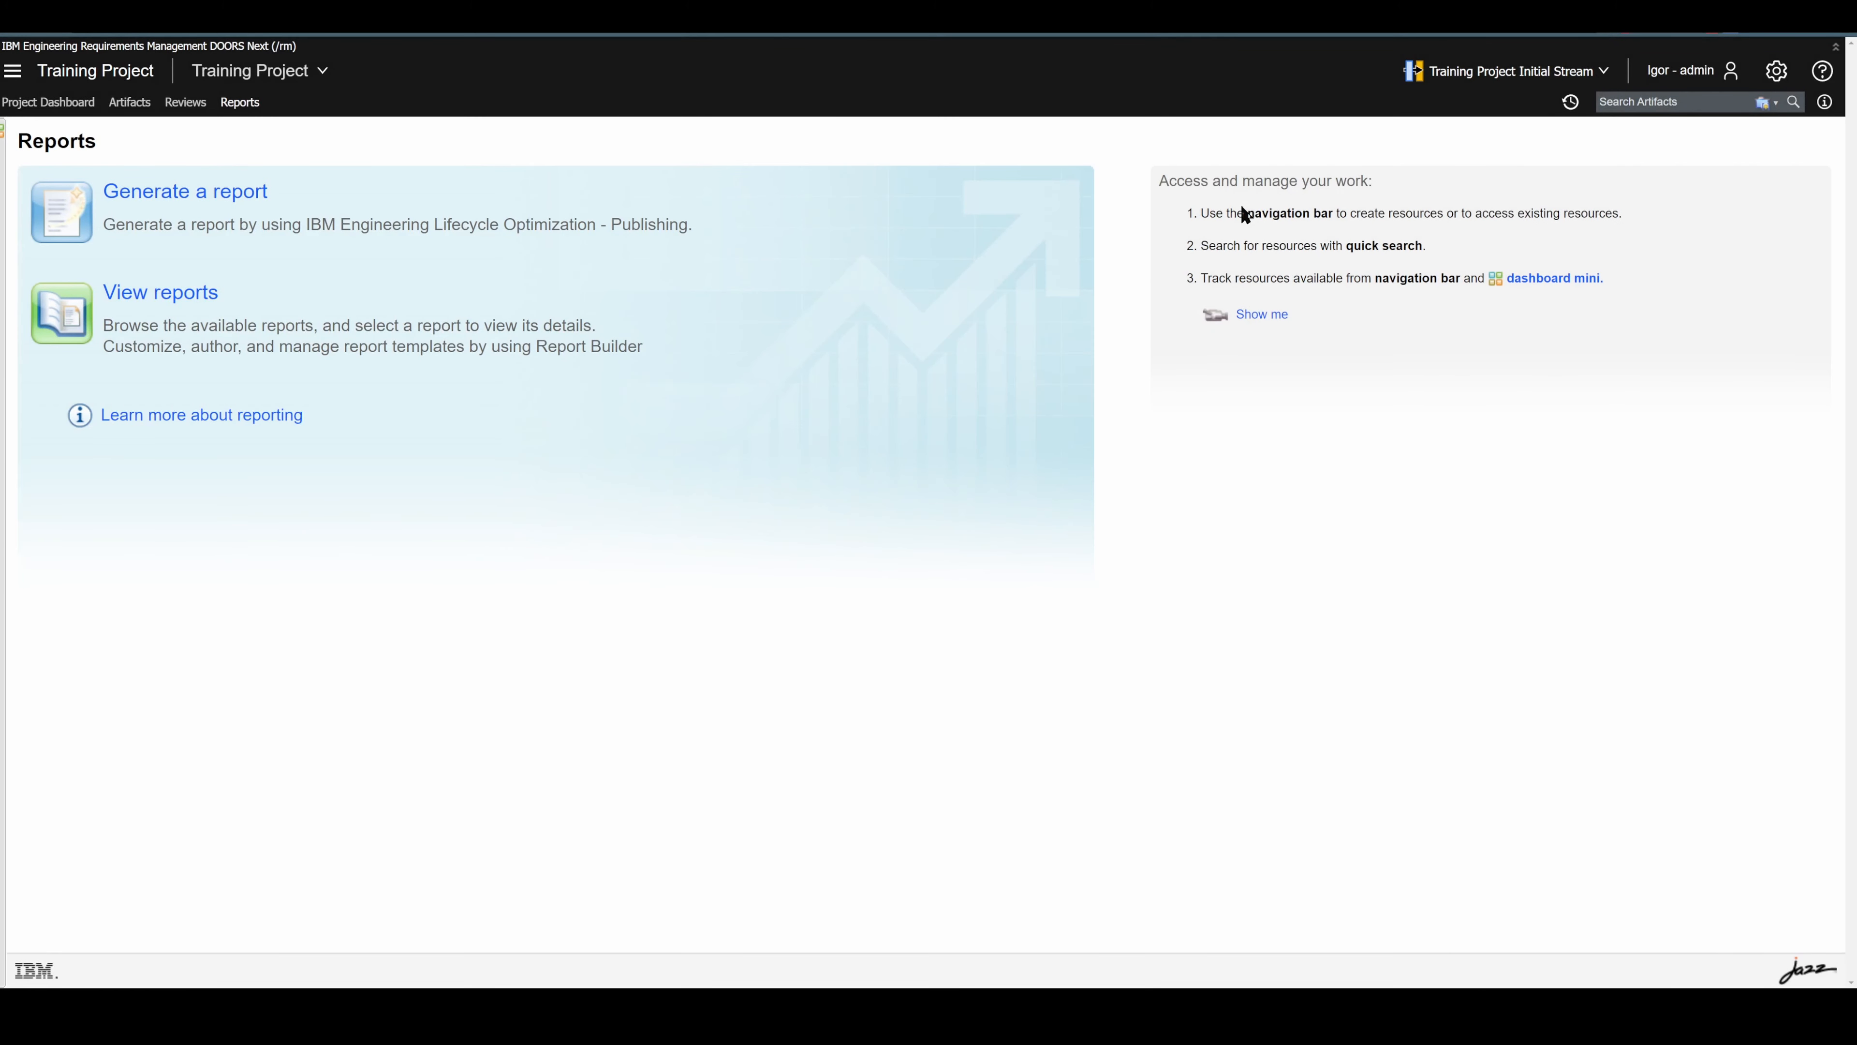